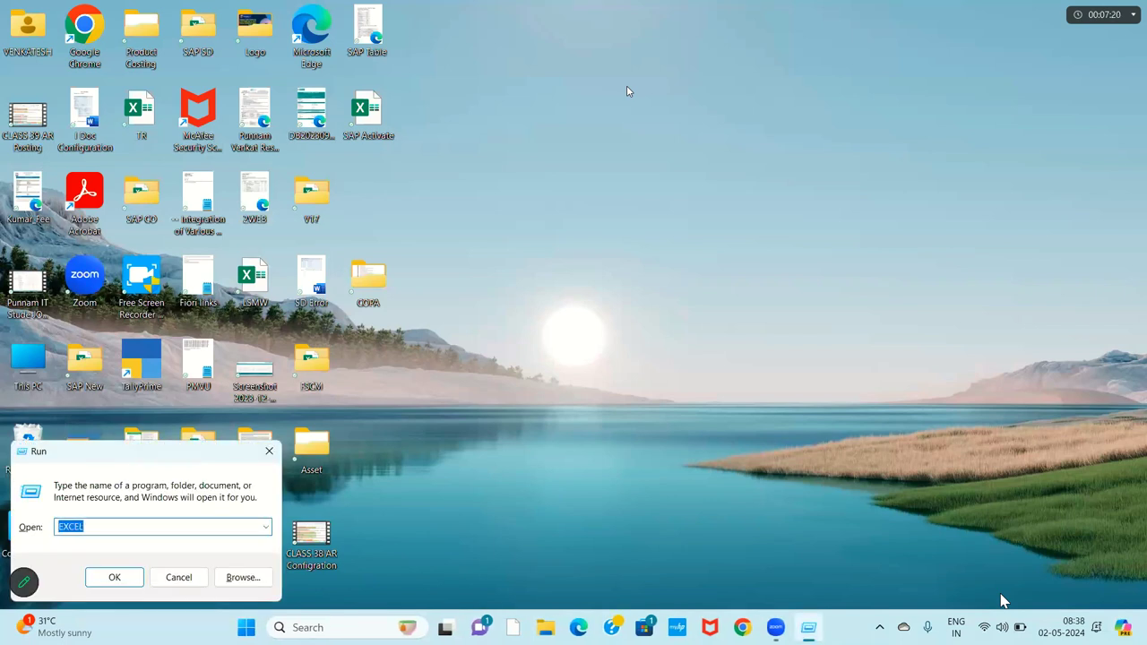
# Step: Launch Excel, create a blank workbook and enlarge the sheet view
pyautogui.press('Return')
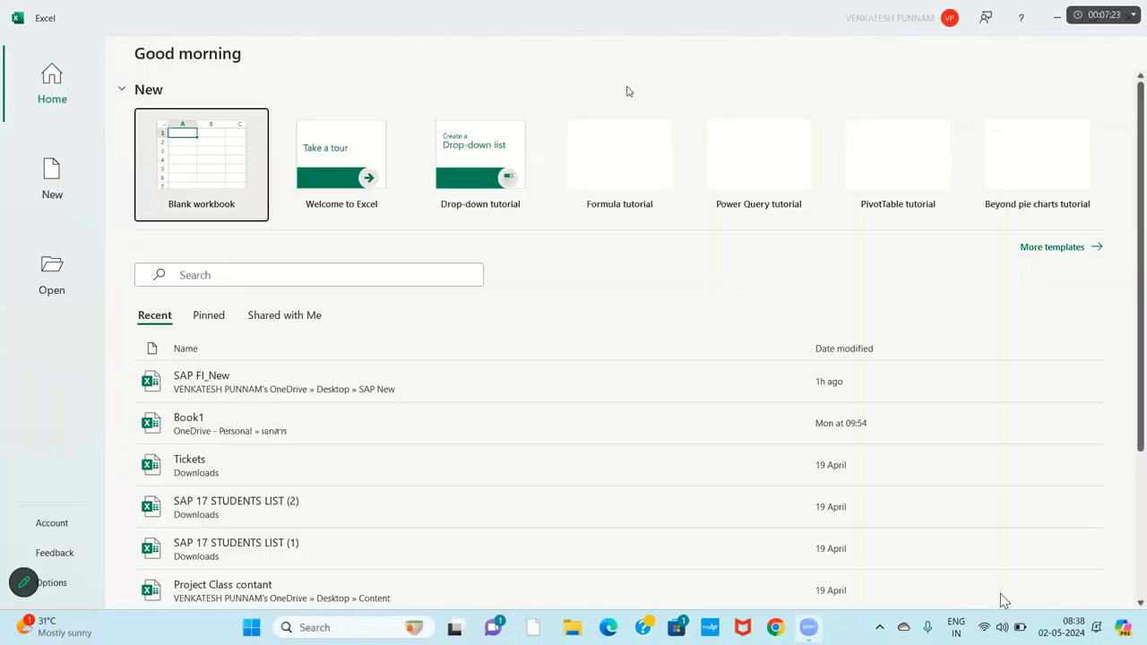
pyautogui.click(67, 189)
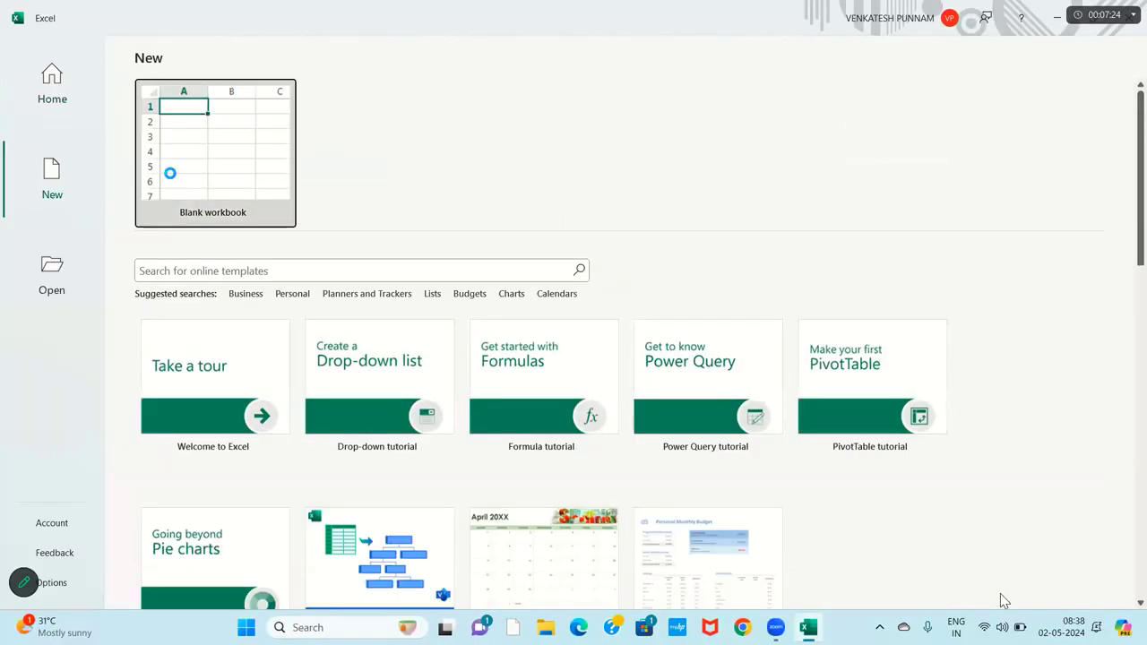
pyautogui.click(170, 177)
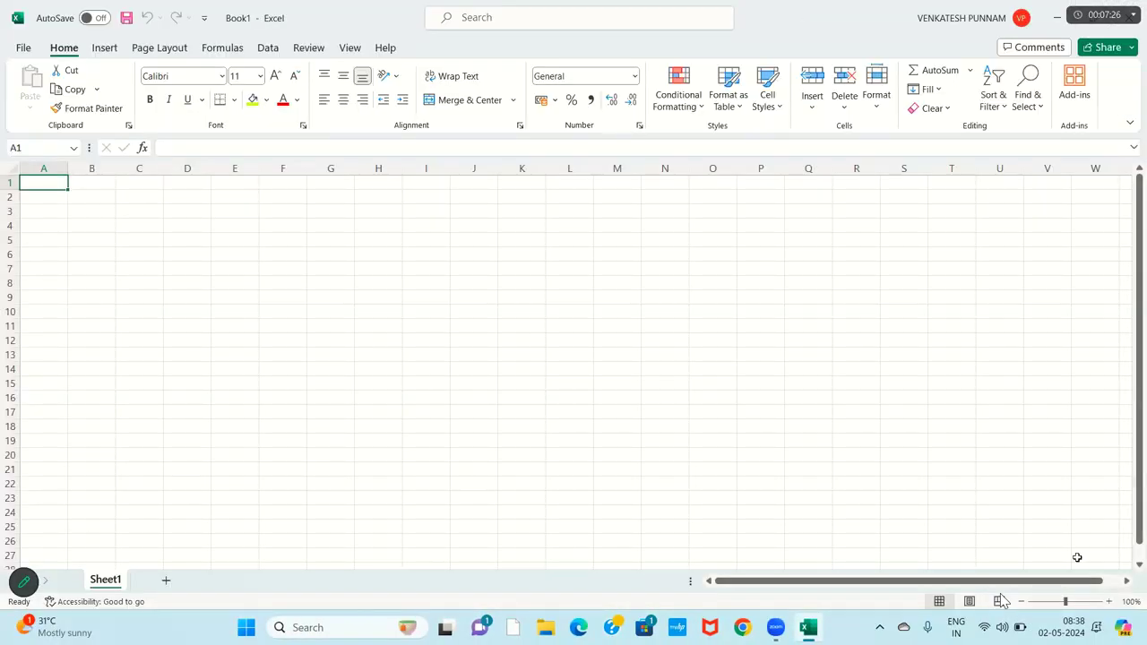
pyautogui.scroll(4, 634, 388)
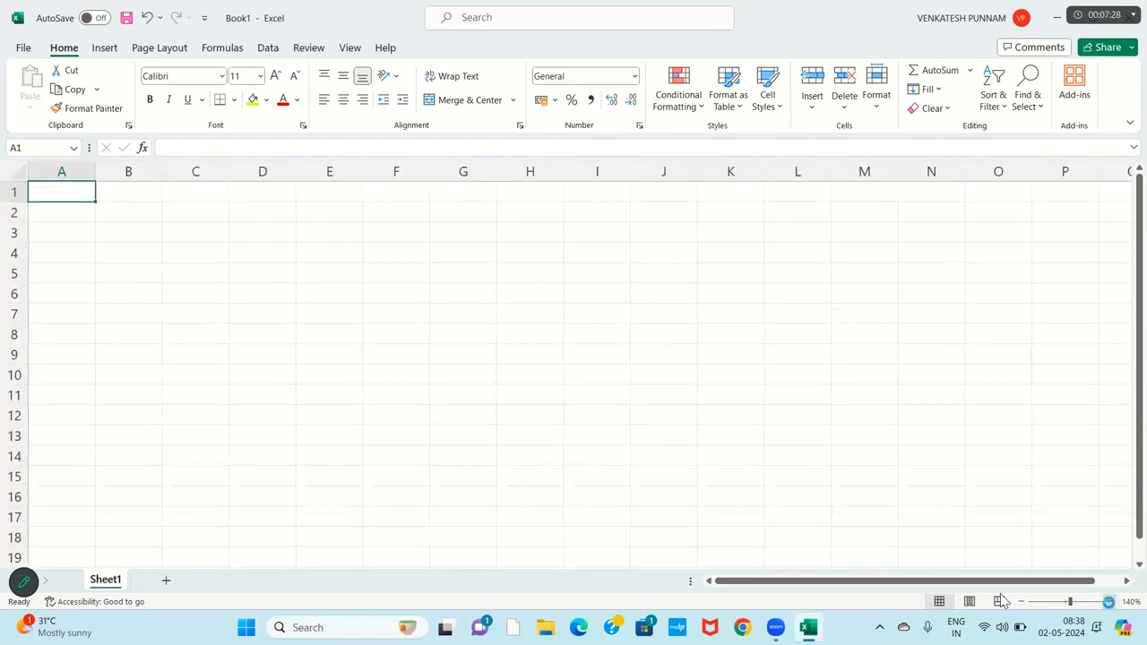
# Step: Deny the participant's request to record the Zoom meeting locally
pyautogui.click(634, 387)
pyautogui.click(417, 289)
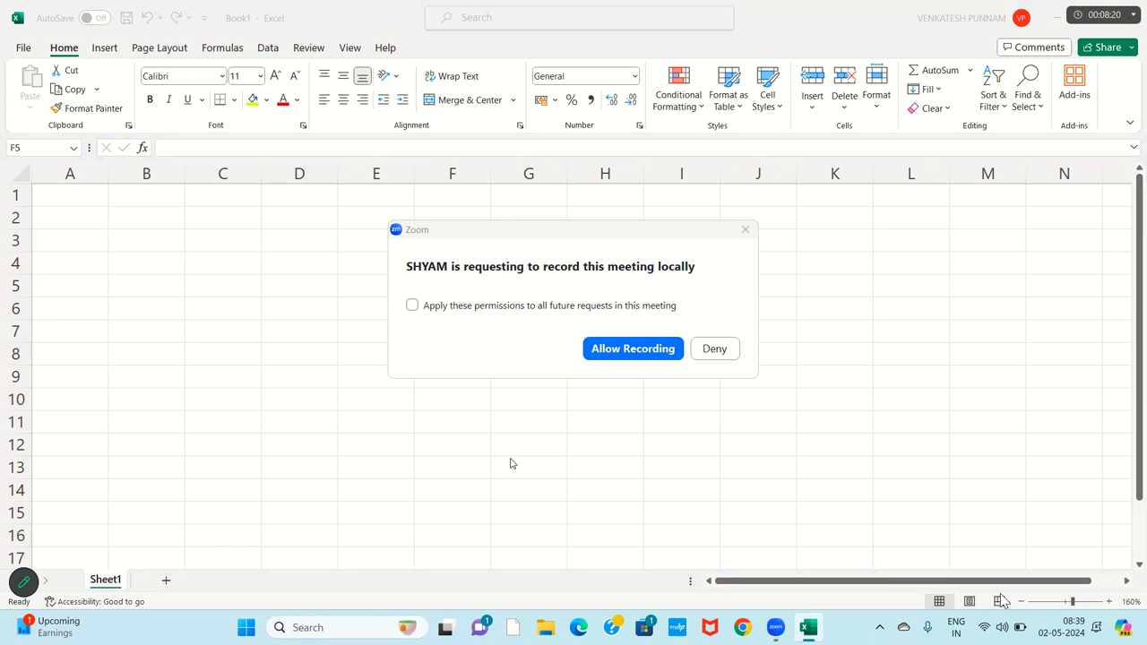
pyautogui.click(713, 348)
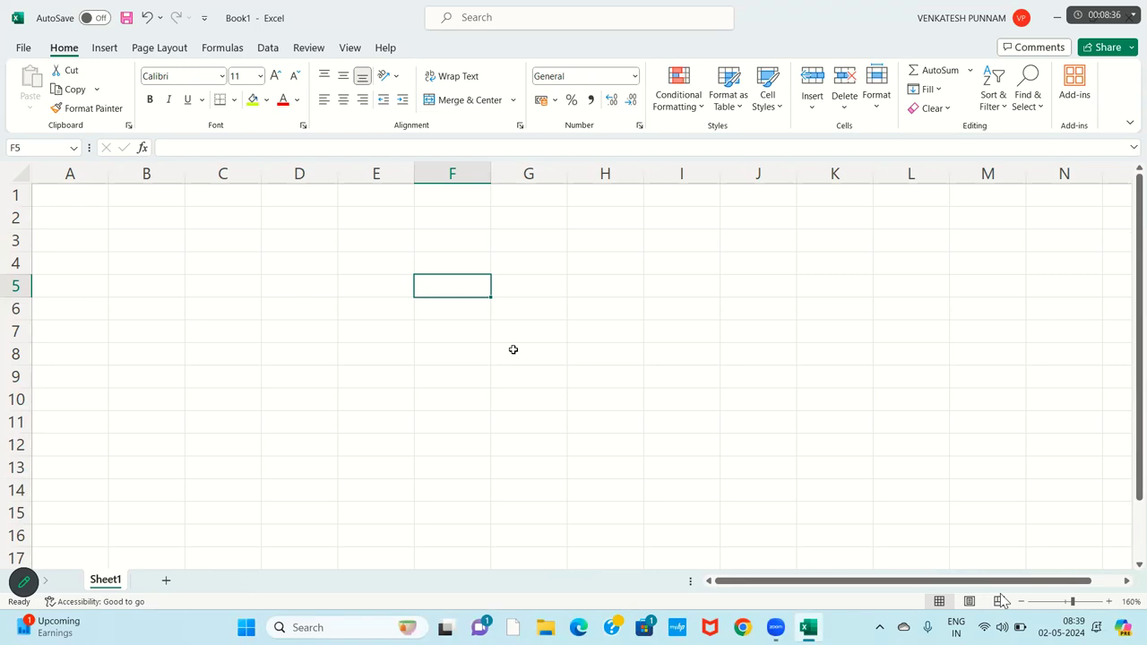
# Step: Enter the heading "TATA Group of Company" in cell H3
pyautogui.press('Up')
pyautogui.press('Up')
pyautogui.press('Up')
pyautogui.press('Up')
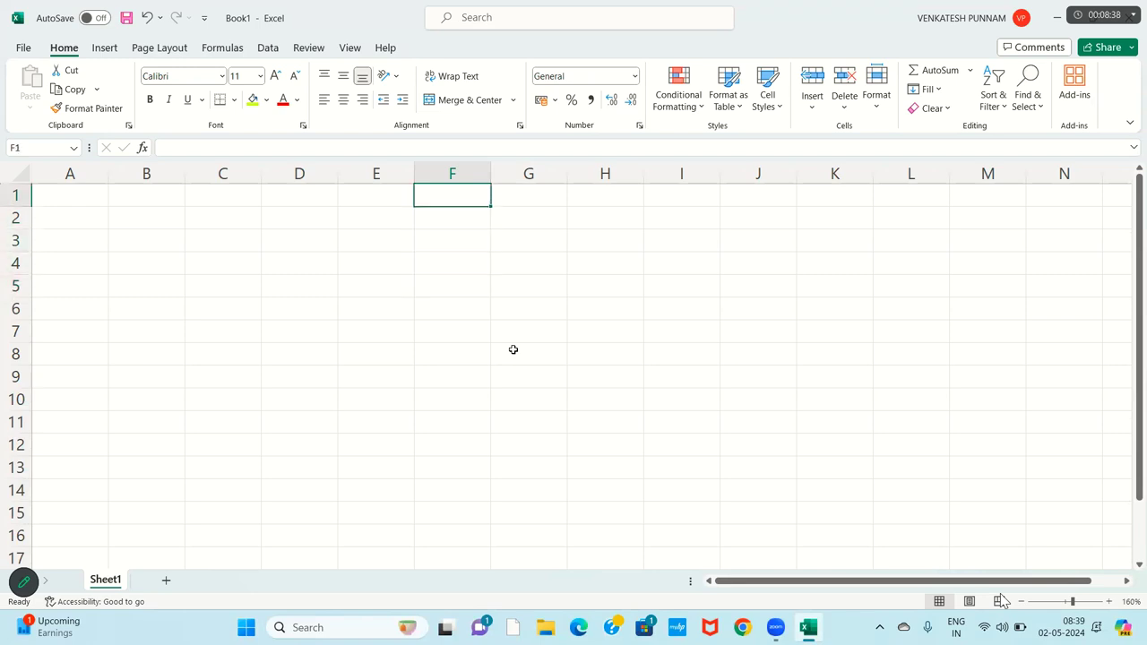
pyautogui.press('Right')
pyautogui.press('Right')
pyautogui.press('Down')
pyautogui.press('Down')
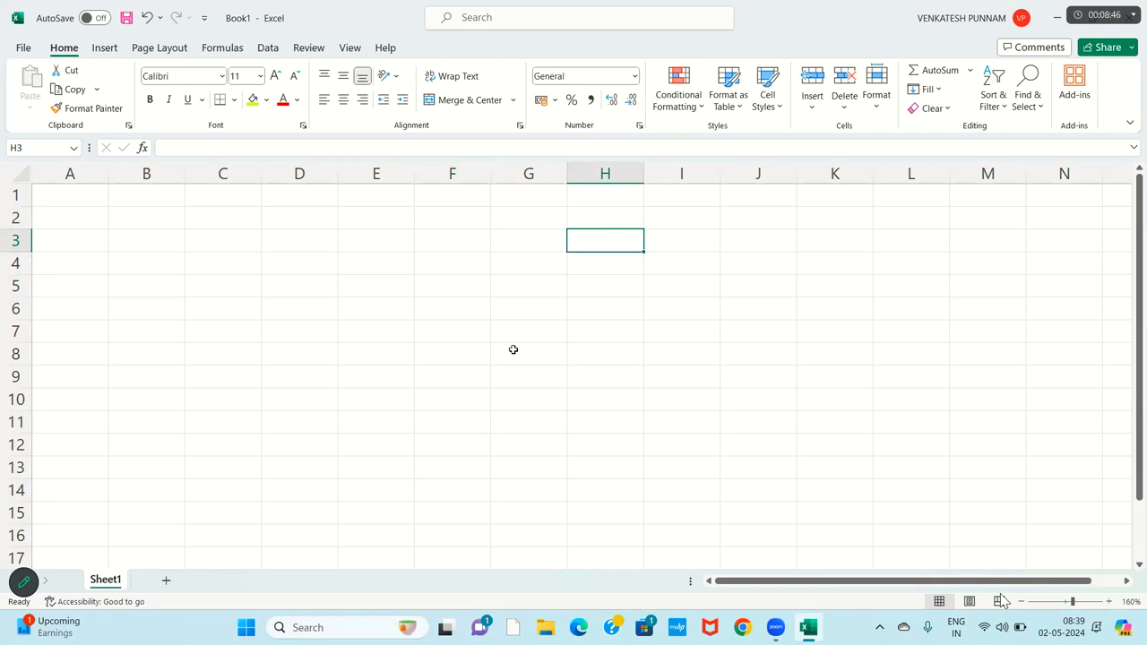
pyautogui.write('tat')
pyautogui.press('BackSpace')
pyautogui.press('BackSpace')
pyautogui.press('BackSpace')
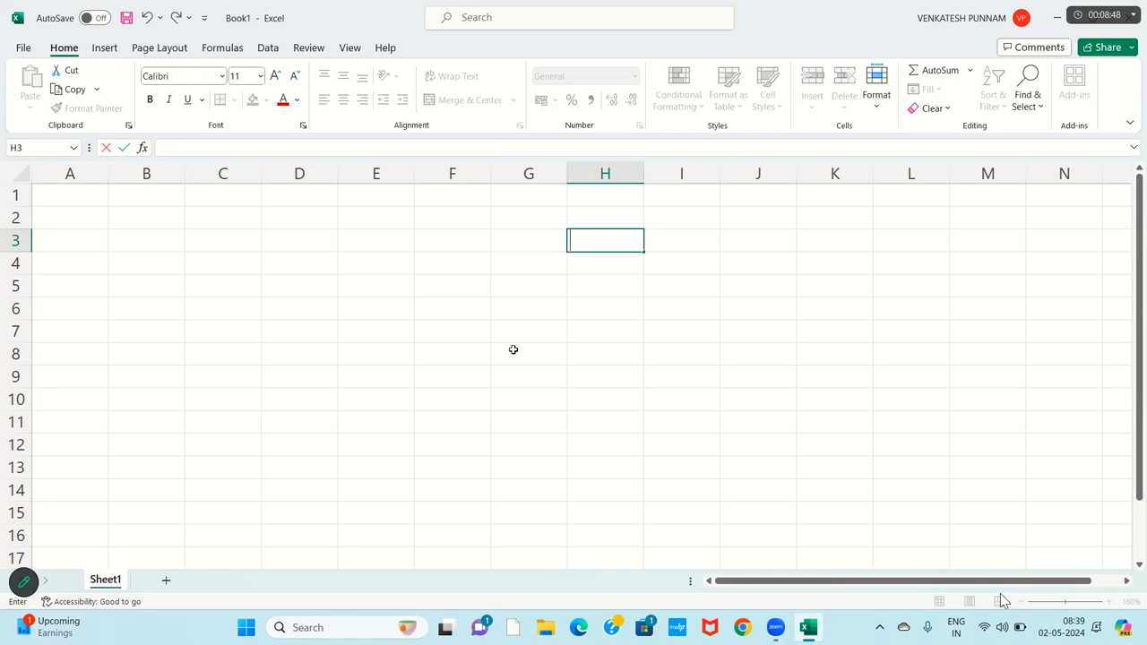
pyautogui.press('capslock')
pyautogui.write('tata')
pyautogui.press('BackSpace')
pyautogui.press('BackSpace')
pyautogui.press('BackSpace')
pyautogui.press('BackSpace')
pyautogui.press('capslock')
pyautogui.write('TATA gROUP')
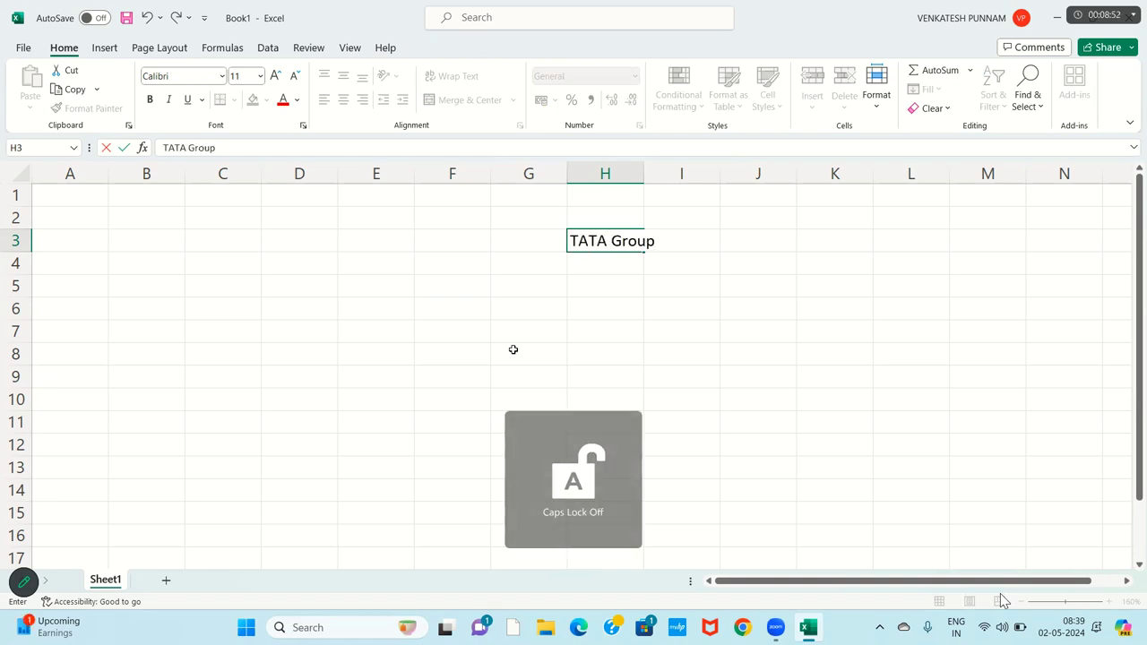
pyautogui.write(' of Comapn')
pyautogui.press('BackSpace')
pyautogui.press('BackSpace')
pyautogui.press('BackSpace')
pyautogui.write('pany')
pyautogui.press('Return')
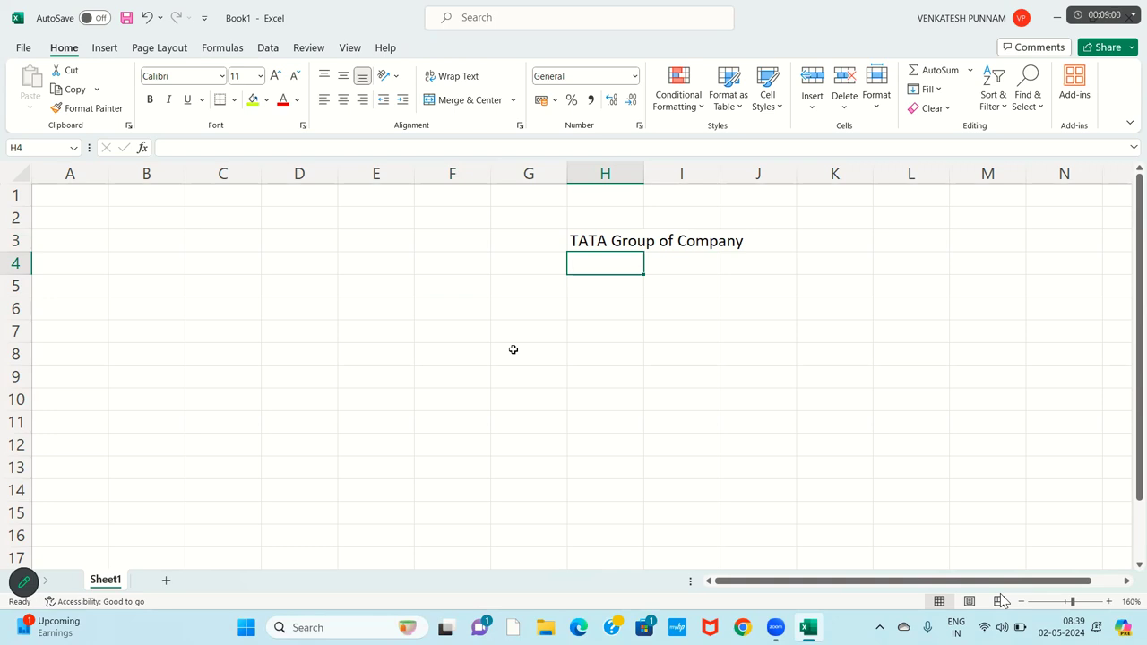
# Step: Draw a straight arrow from the heading in H3 diagonally down to cell G7
pyautogui.click(613, 244)
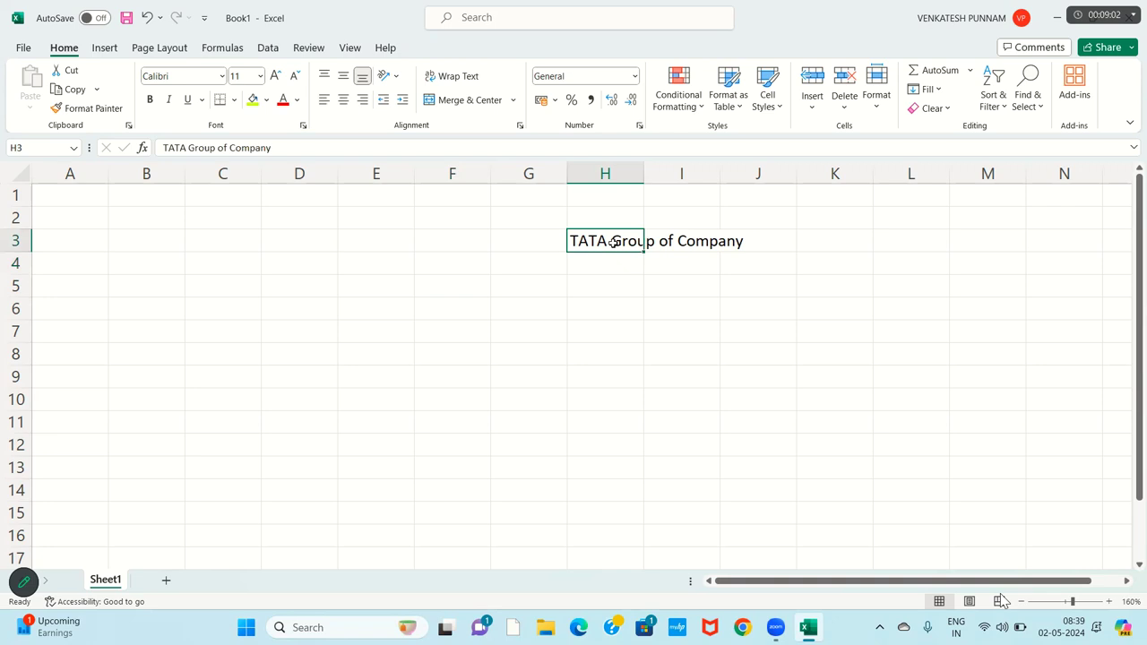
pyautogui.click(108, 50)
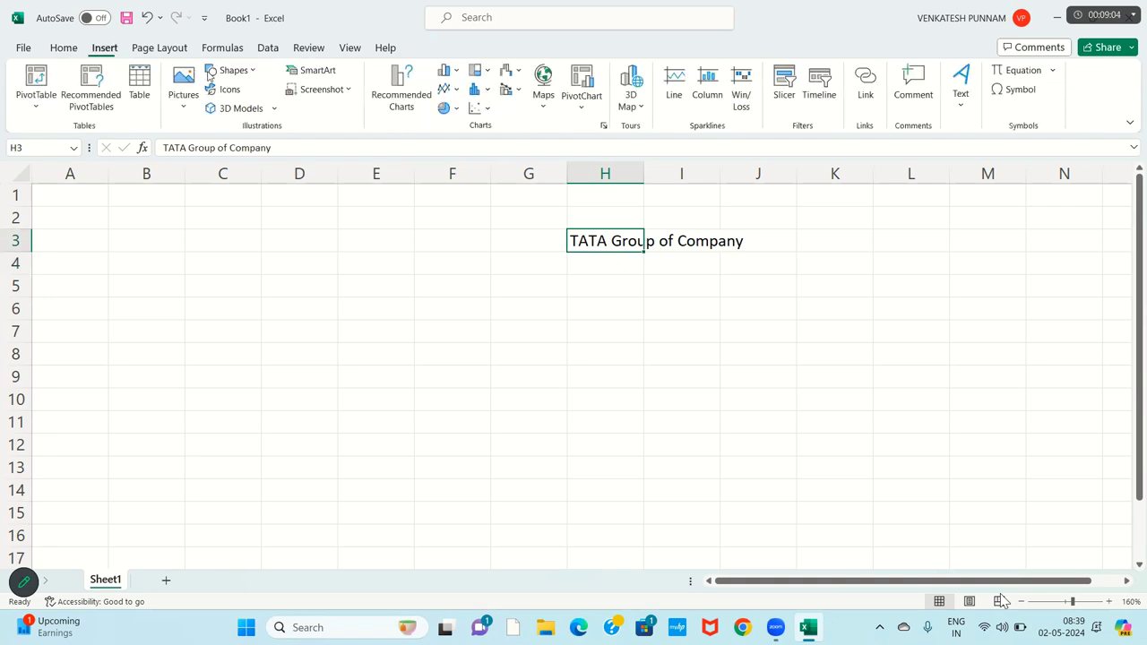
pyautogui.click(235, 72)
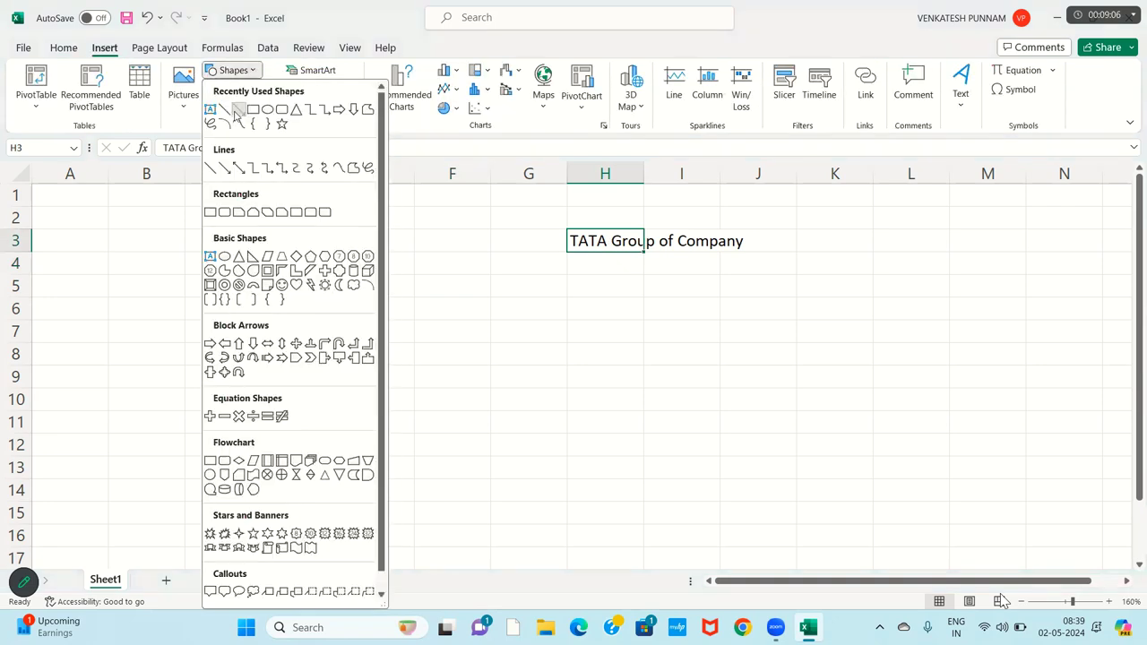
pyautogui.click(239, 111)
pyautogui.moveTo(601, 255); pyautogui.dragTo(546, 323)
# Step: Enter "Tata Steels Pvt LTd" in cell G7 at the end of the arrow
pyautogui.click(537, 333)
pyautogui.write('Tata Stee')
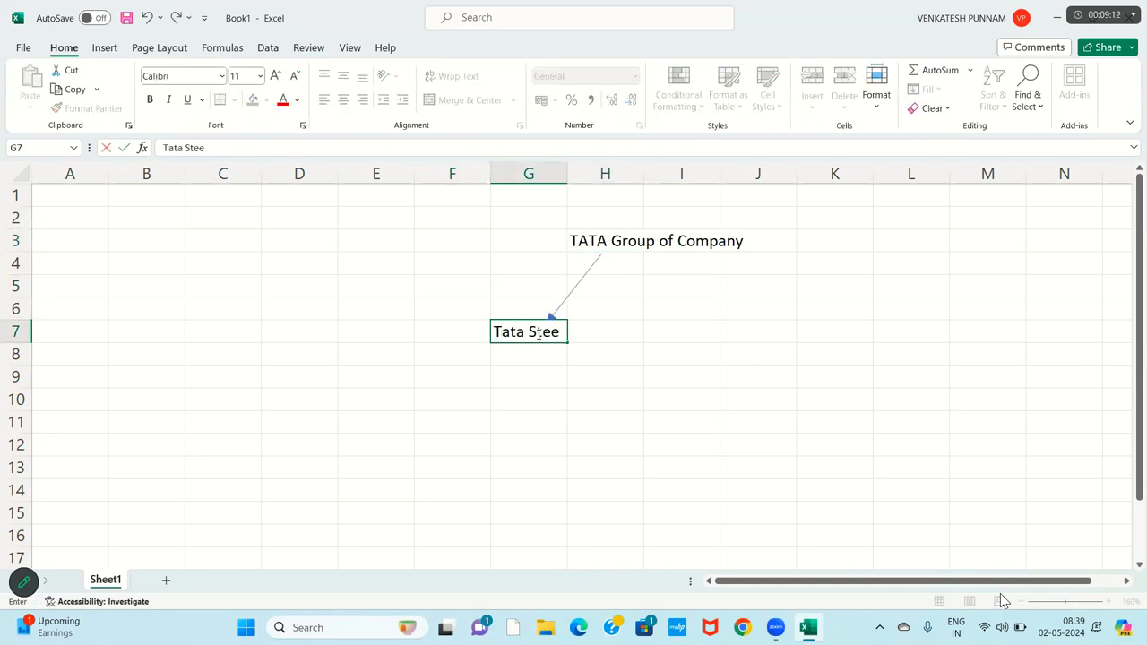
pyautogui.write('els')
pyautogui.press('BackSpace')
pyautogui.press('BackSpace')
pyautogui.press('BackSpace')
pyautogui.press('BackSpace')
pyautogui.press('BackSpace')
pyautogui.write('etsl')
pyautogui.press('BackSpace')
pyautogui.press('BackSpace')
pyautogui.press('BackSpace')
pyautogui.press('BackSpace')
pyautogui.press('BackSpace')
pyautogui.write('teels Pvt LTd')
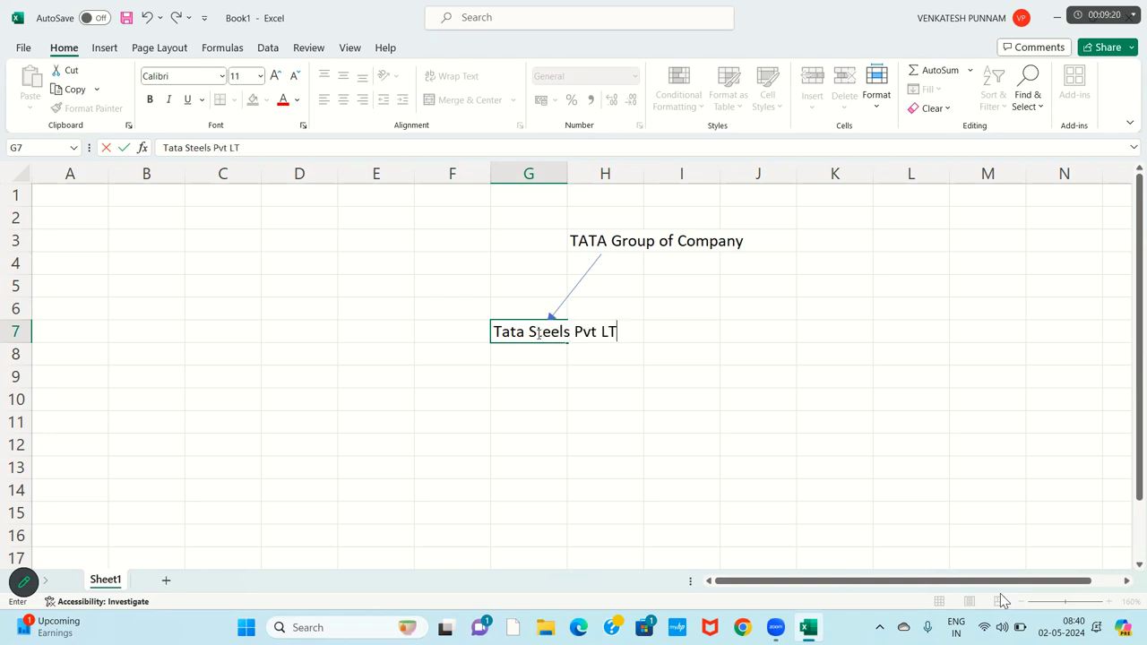
pyautogui.press('Return')
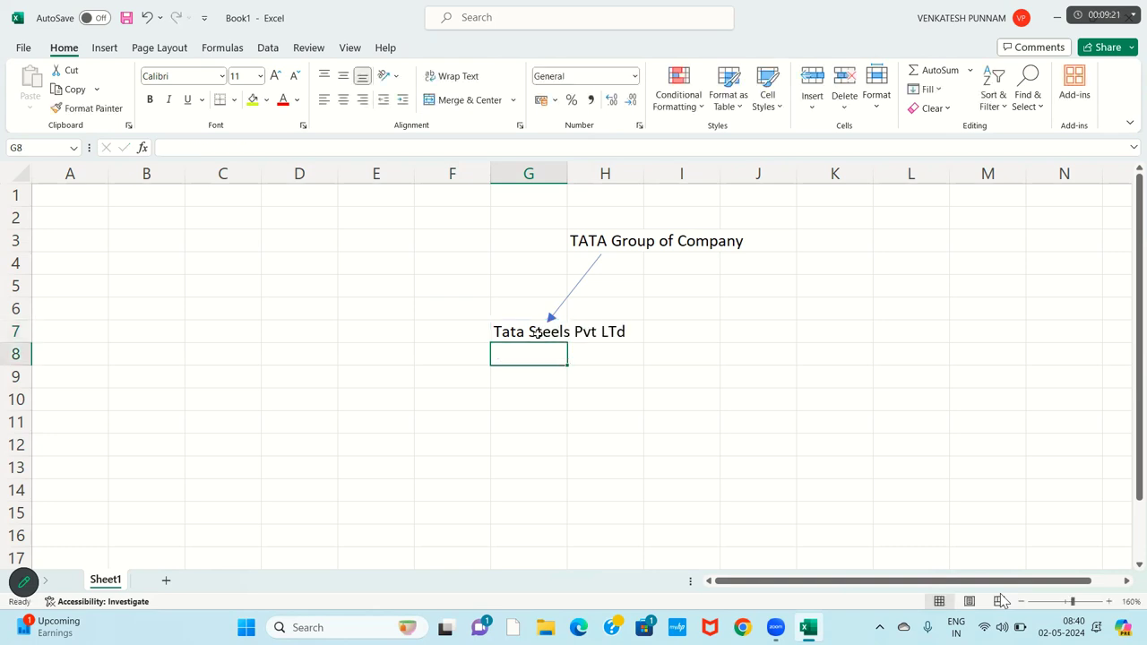
# Step: Enter "Tata Motors lTd" in cell I7 as the second group company
pyautogui.click(690, 334)
pyautogui.write('Tata ')
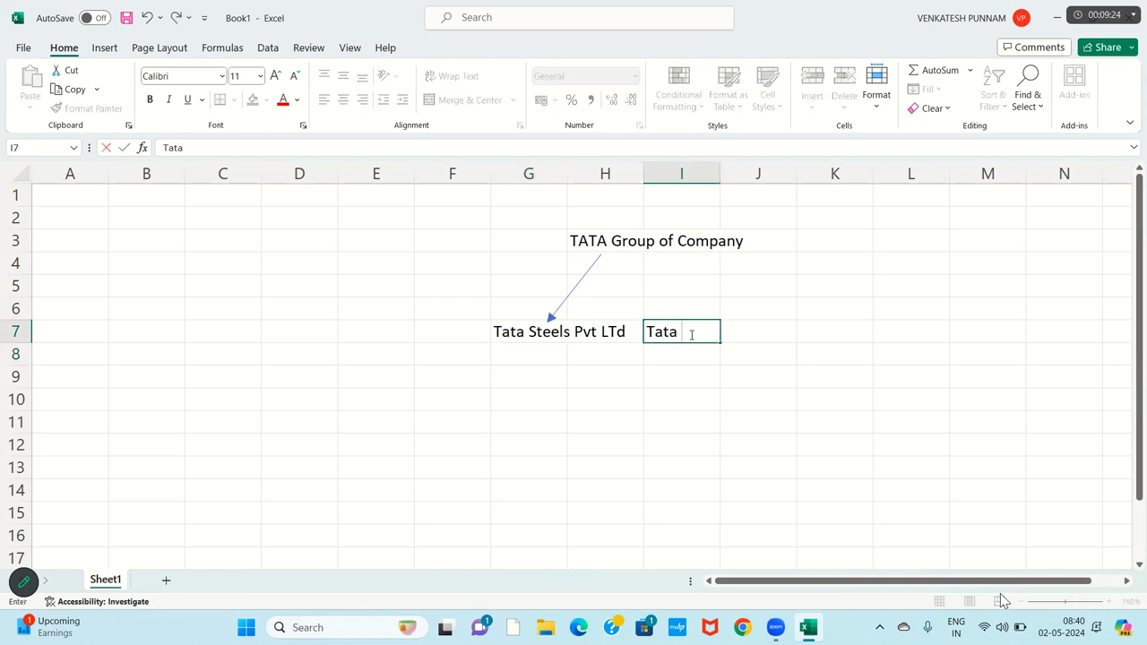
pyautogui.write('Motors')
pyautogui.press('Return')
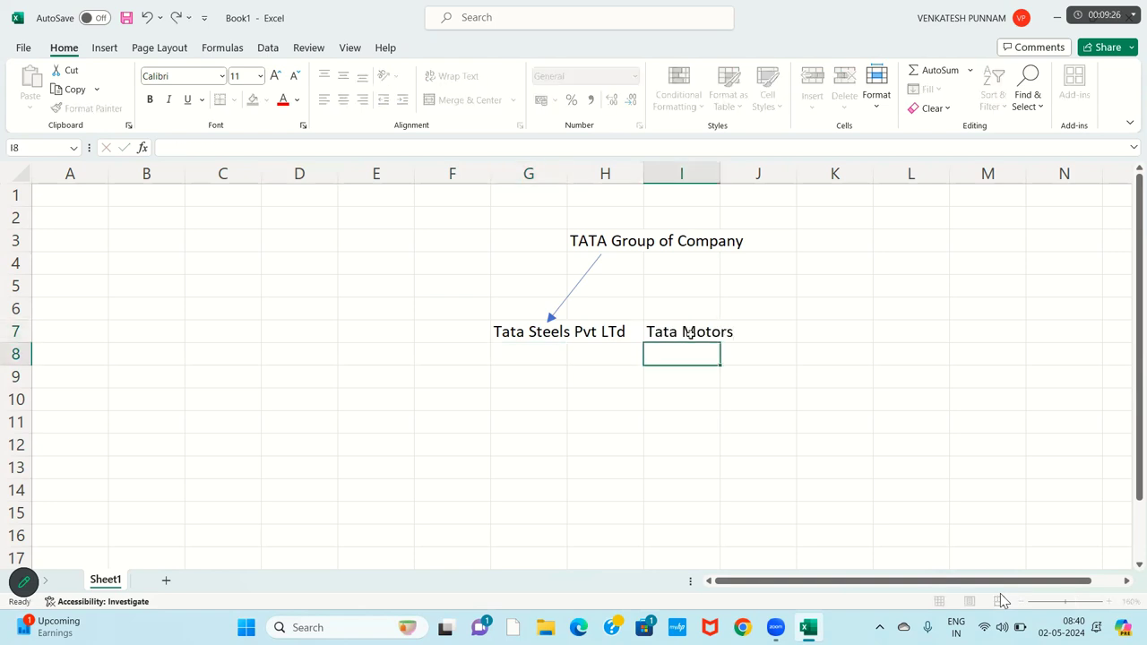
pyautogui.click(690, 334)
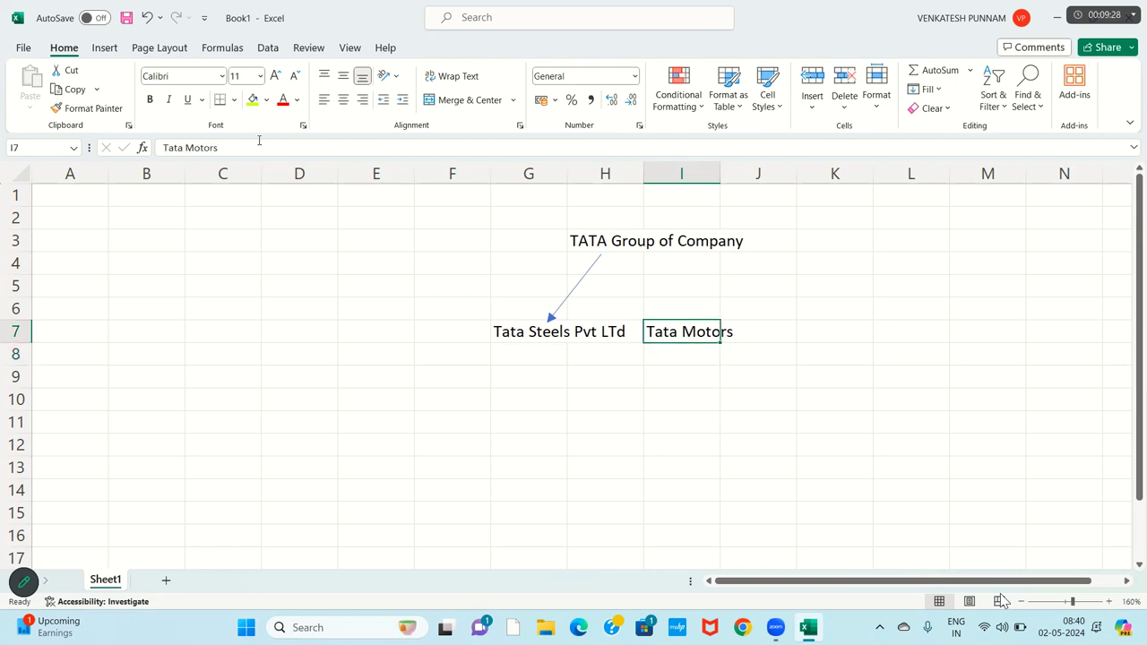
pyautogui.click(254, 147)
pyautogui.write('lTd')
pyautogui.press('Return')
# Step: Enter "Tata Cement" in cell K7 as the third group company
pyautogui.press('Up')
pyautogui.press('Right')
pyautogui.press('Right')
pyautogui.press('Right')
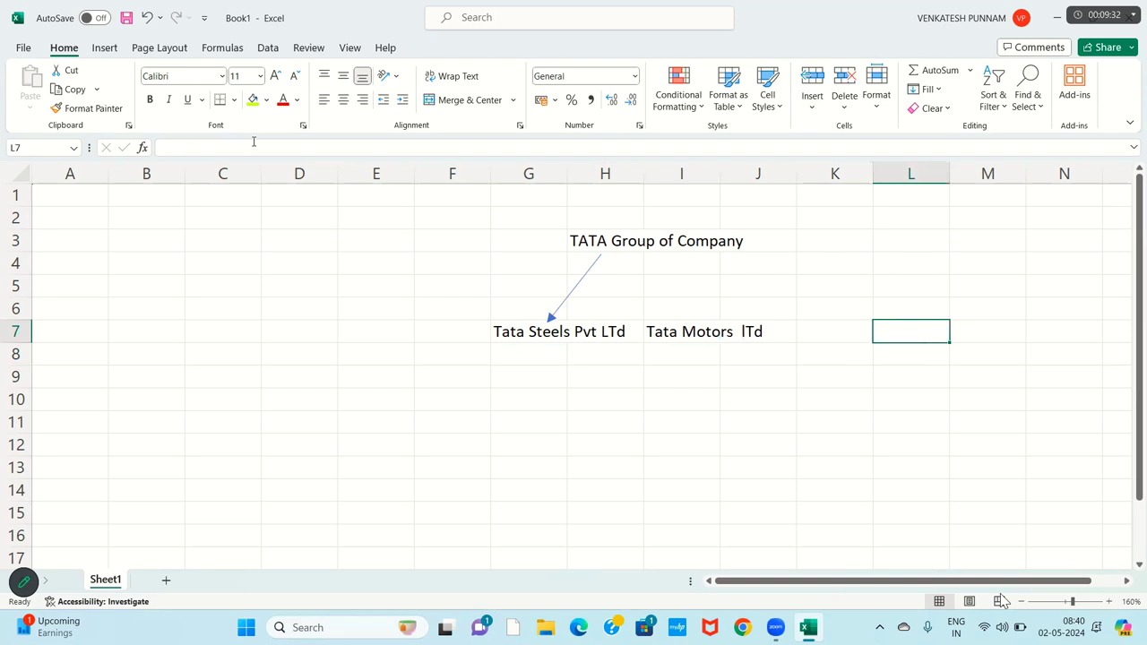
pyautogui.press('Left')
pyautogui.write('TAt')
pyautogui.press('BackSpace')
pyautogui.press('BackSpace')
pyautogui.write('ata Cemen')
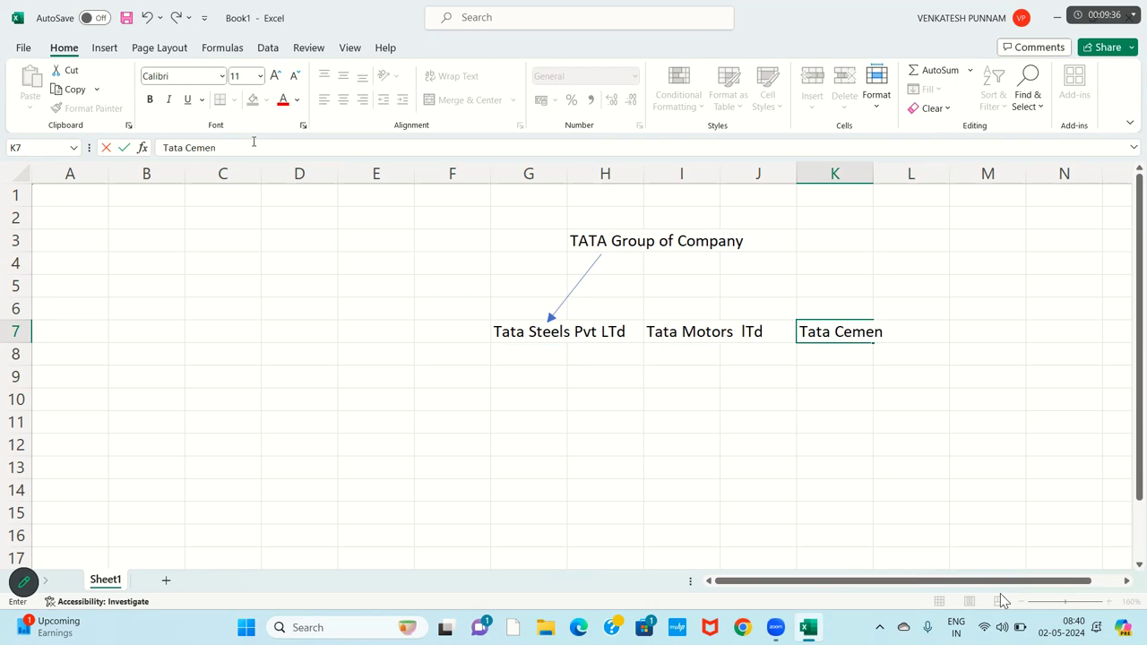
pyautogui.write('t')
pyautogui.press('Return')
# Step: Draw two straight arrows from the group heading, one down to Tata Motors and one down to Tata Cement
pyautogui.click(107, 51)
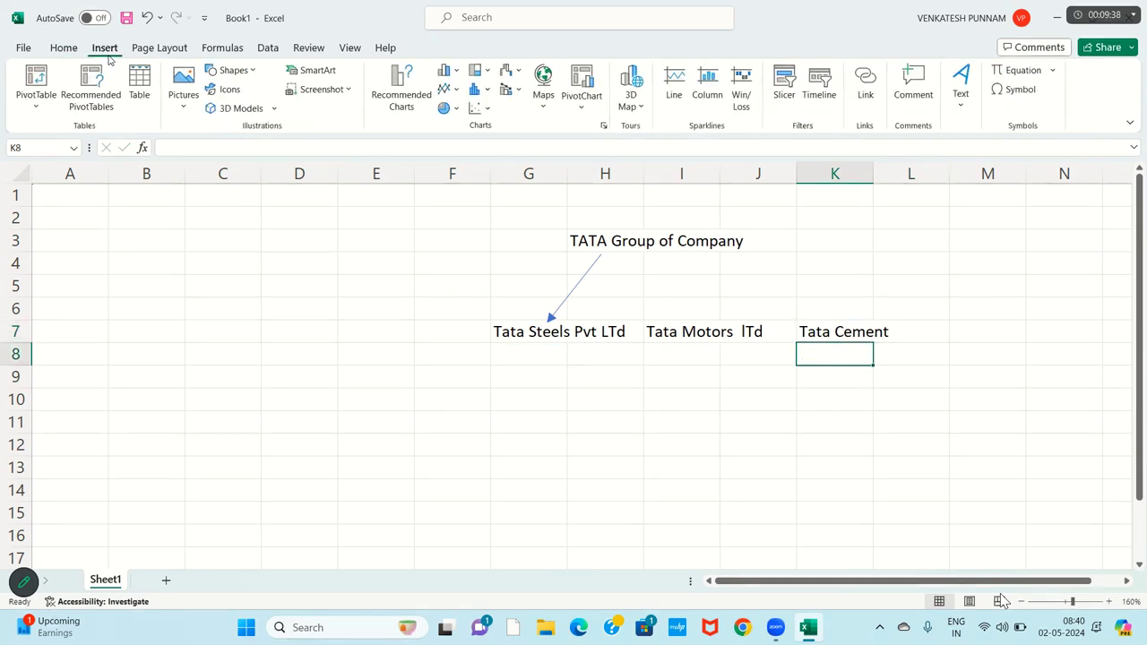
pyautogui.click(235, 72)
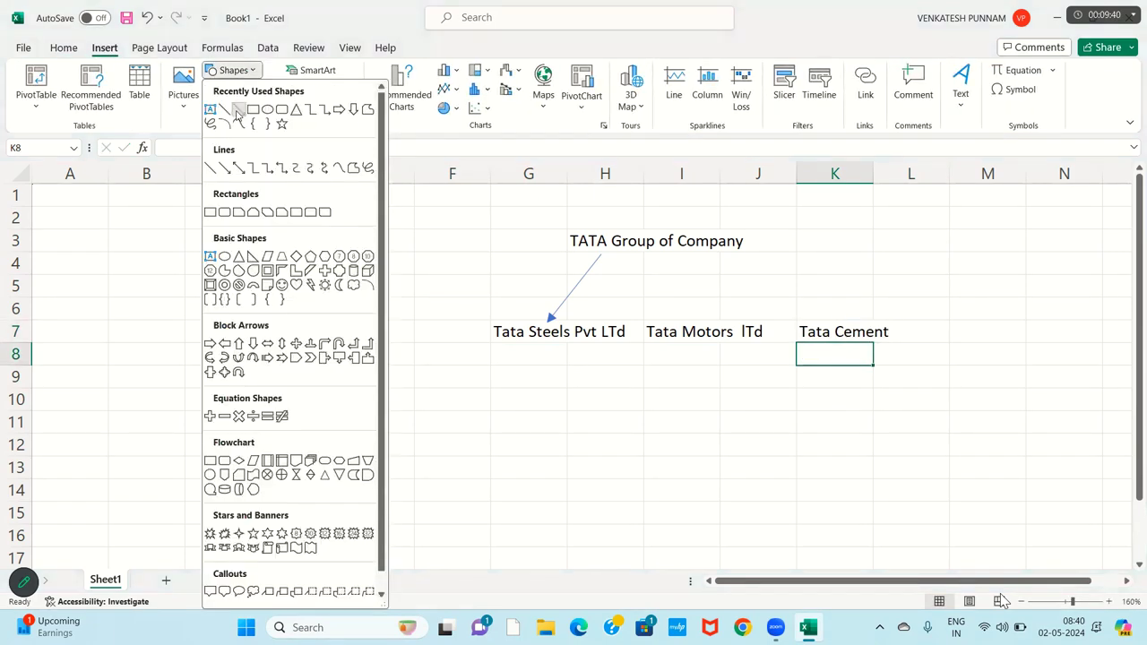
pyautogui.click(238, 110)
pyautogui.moveTo(665, 311); pyautogui.dragTo(665, 311)
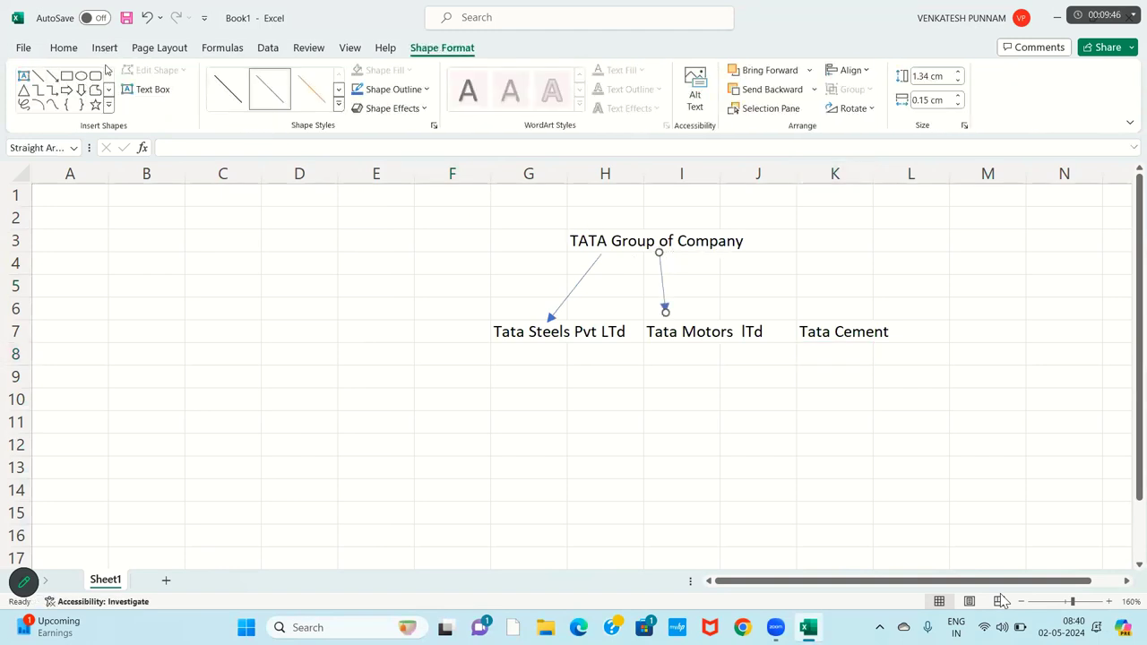
pyautogui.click(52, 75)
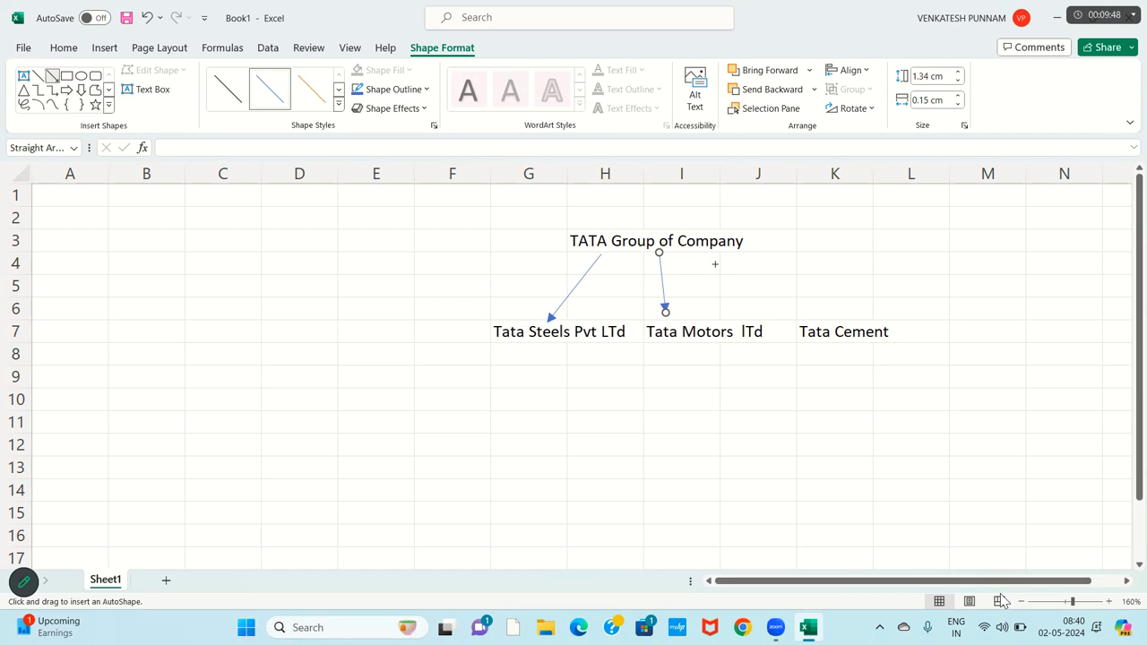
pyautogui.moveTo(724, 243); pyautogui.dragTo(812, 320)
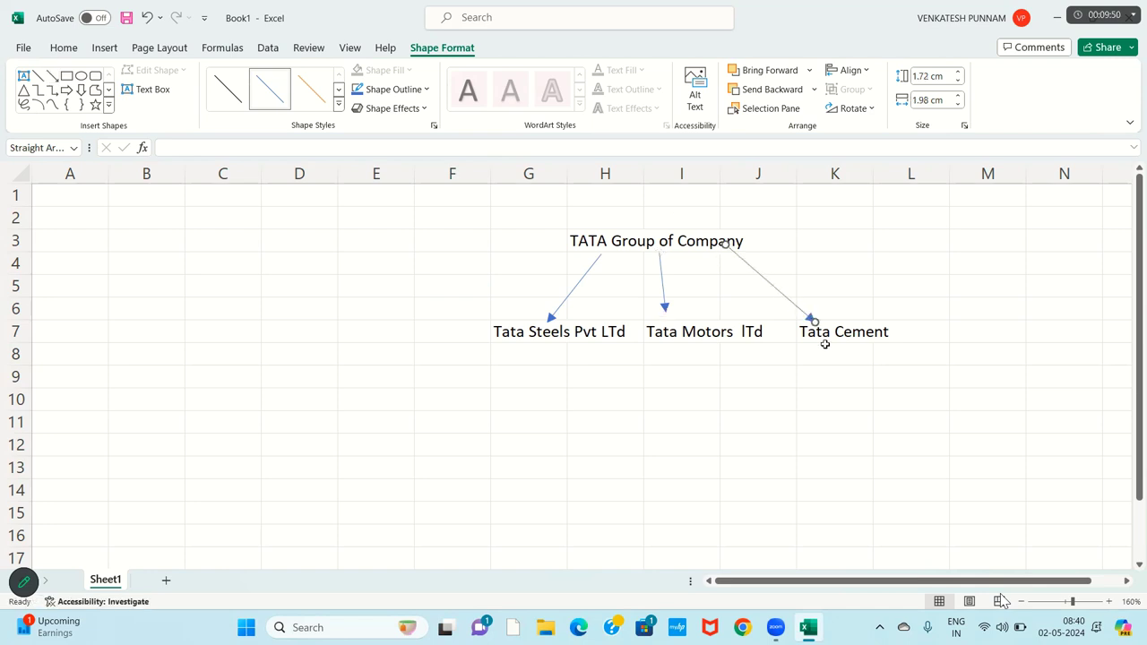
# Step: Append "Pvt Tld" to the Tata Cement name in cell K7
pyautogui.click(824, 344)
pyautogui.click(817, 330)
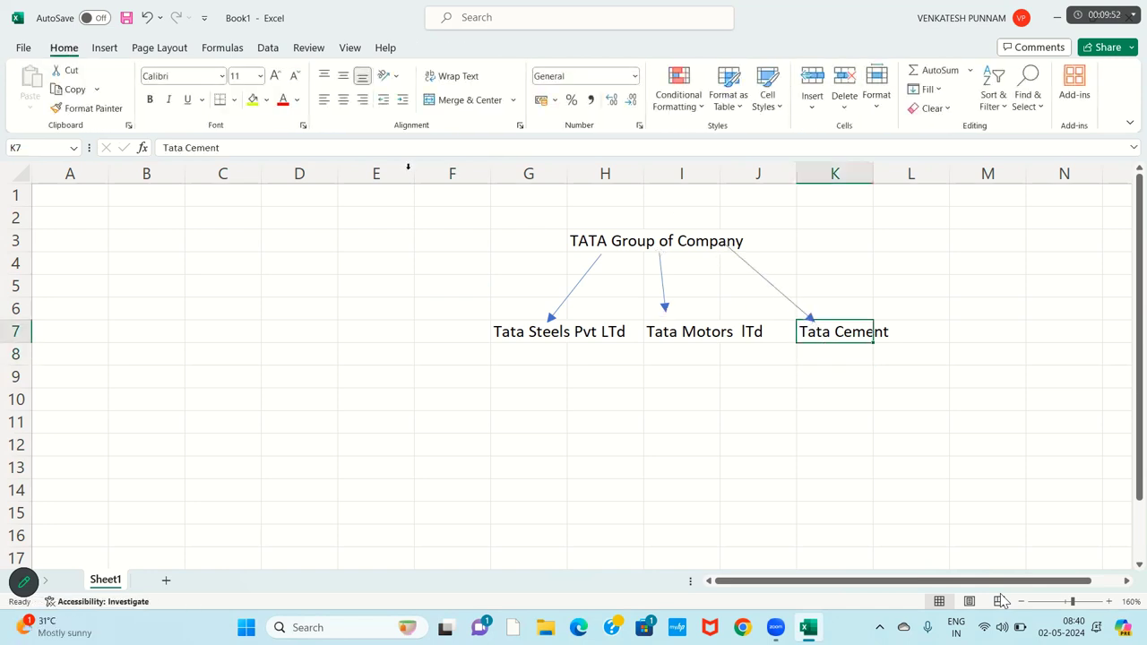
pyautogui.click(338, 151)
pyautogui.write('Pvt Tld')
pyautogui.press('Return')
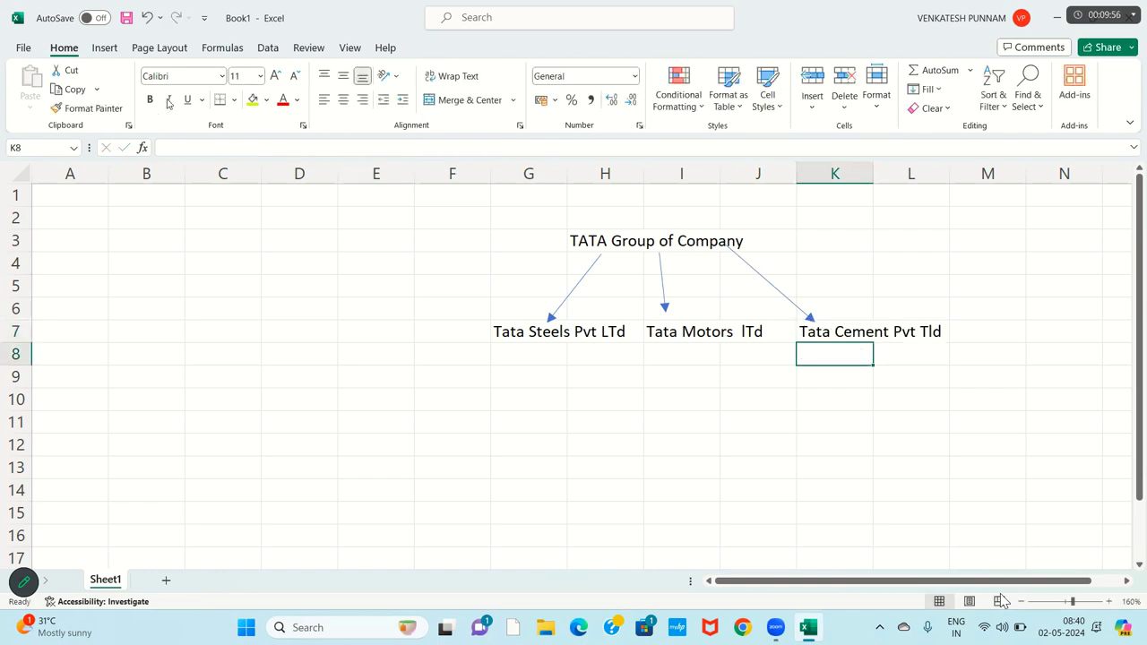
# Step: Highlight the group heading across G3:K3, then the row of subsidiary companies across F7:M7
pyautogui.click(560, 247)
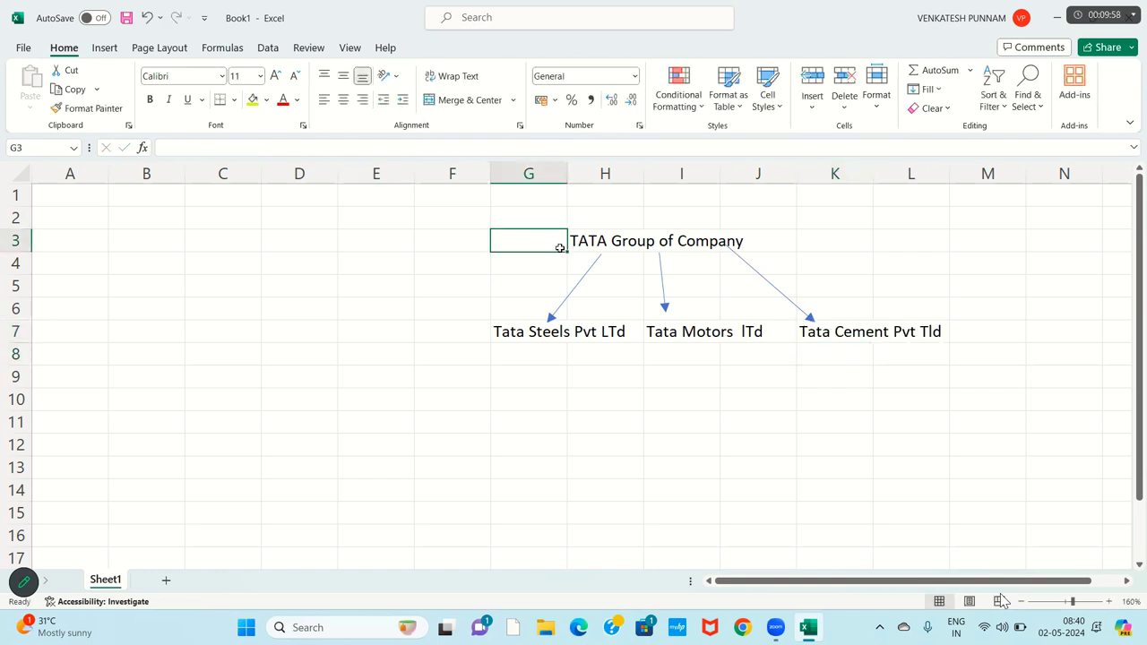
pyautogui.hotkey('shift', 'Right')
pyautogui.hotkey('shift', 'Right')
pyautogui.hotkey('shift', 'Right')
pyautogui.hotkey('shift', 'Right')
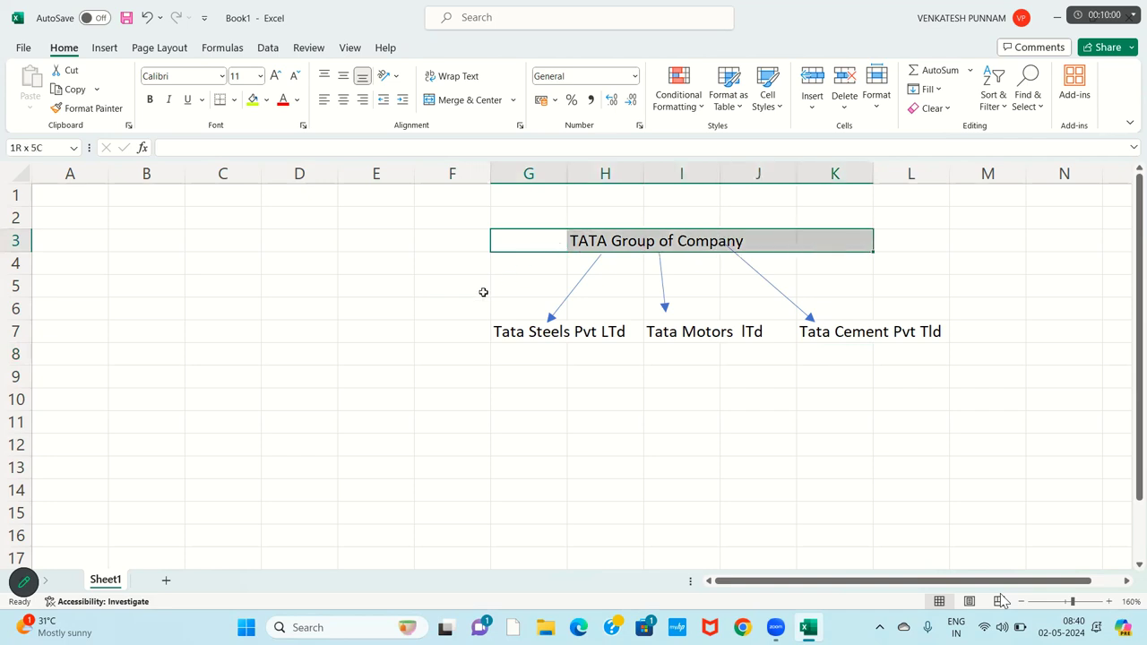
pyautogui.click(453, 322)
pyautogui.hotkey('shift', 'Right')
pyautogui.hotkey('shift', 'Right')
pyautogui.hotkey('shift', 'Right')
pyautogui.hotkey('shift', 'Right')
pyautogui.hotkey('shift', 'Right')
pyautogui.hotkey('shift', 'Right')
pyautogui.hotkey('shift', 'Right')
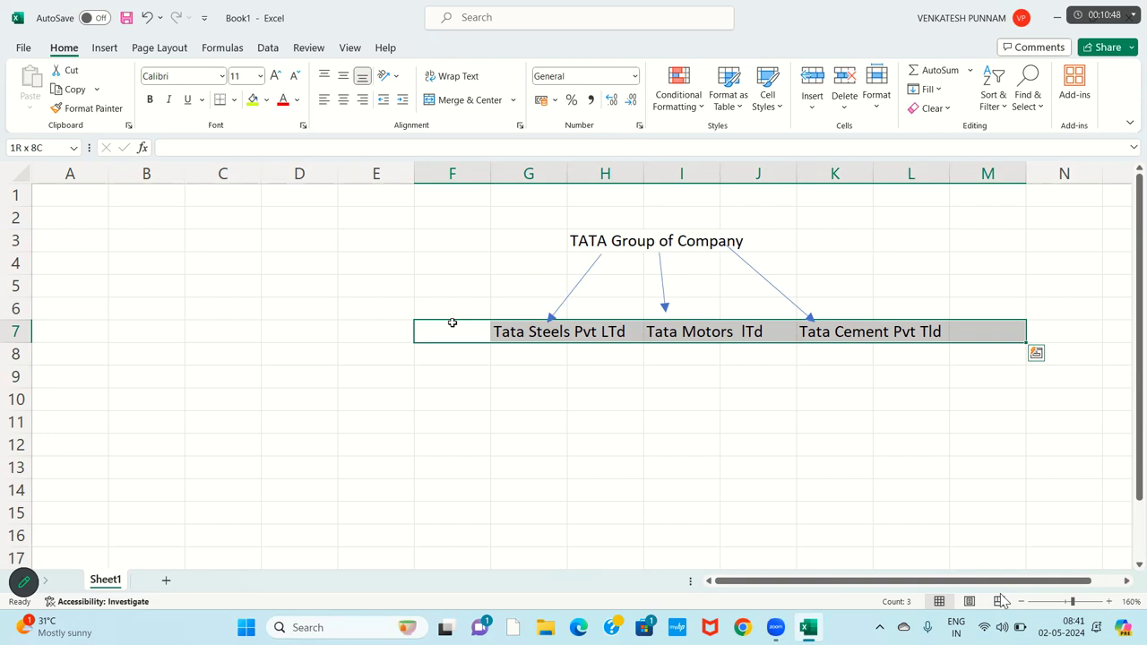
# Step: Delete column G and every column after it to clear the company chart from the sheet
pyautogui.click(544, 165)
pyautogui.hotkey('ctrl', 'shift', 'Right')
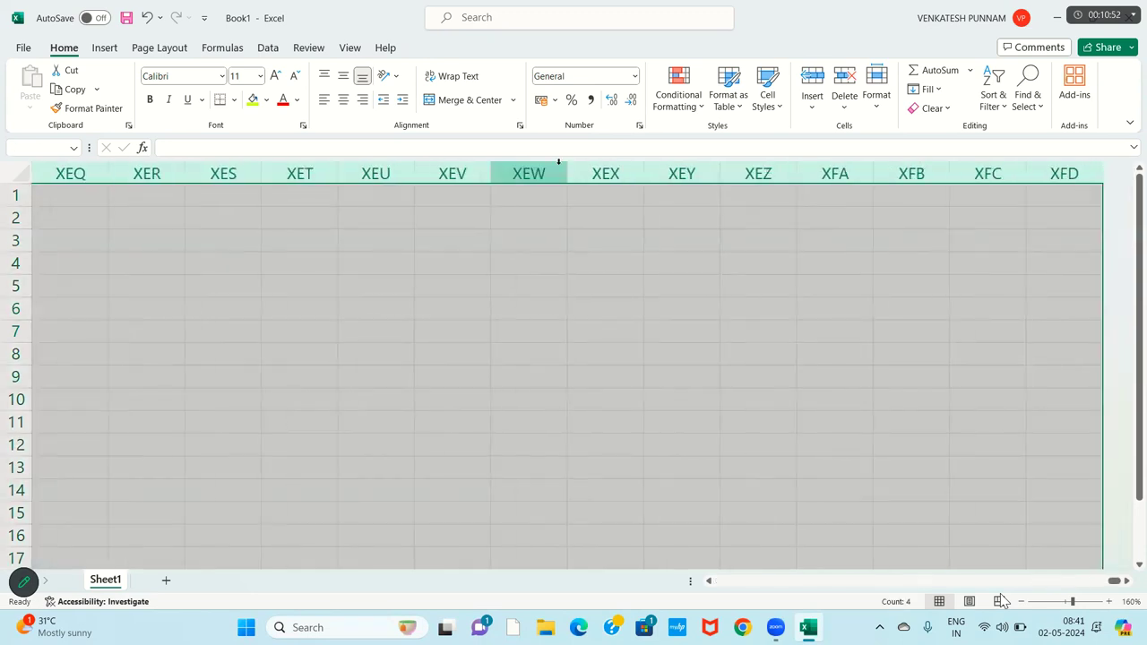
pyautogui.click(847, 81)
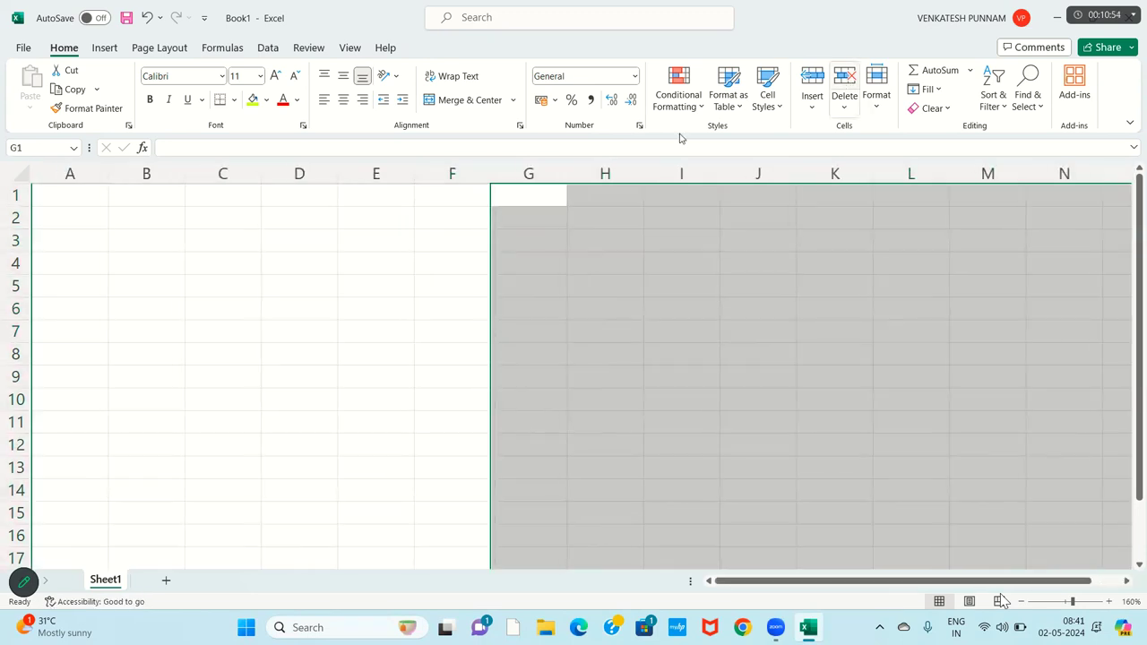
pyautogui.click(226, 261)
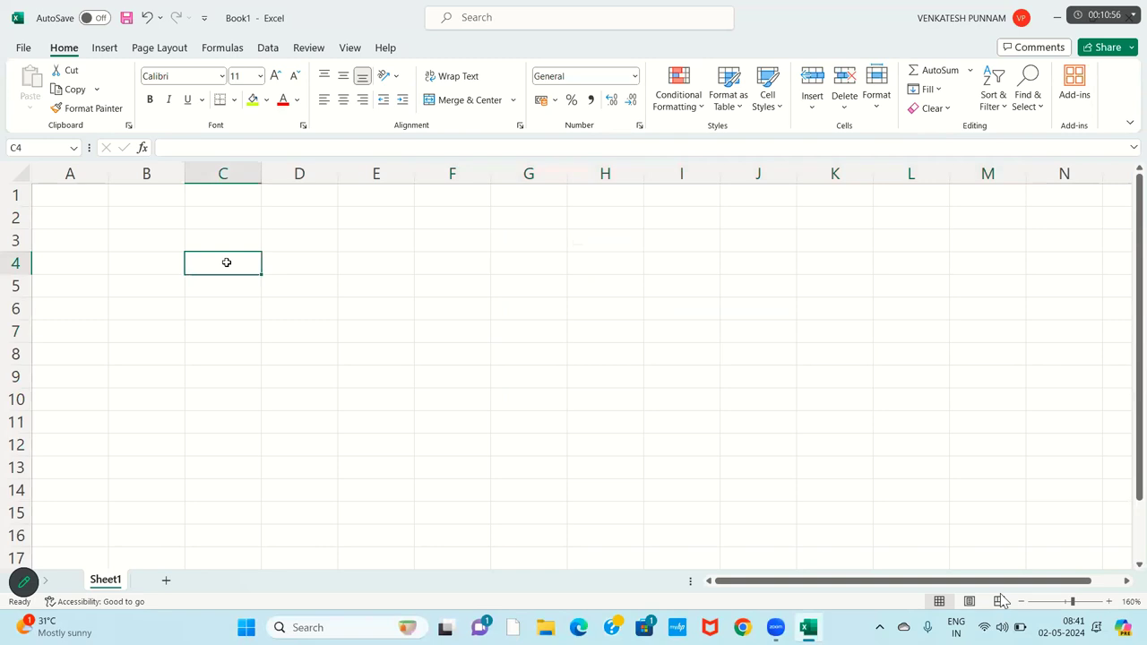
pyautogui.write('ram')
pyautogui.press('BackSpace')
pyautogui.press('BackSpace')
pyautogui.press('BackSpace')
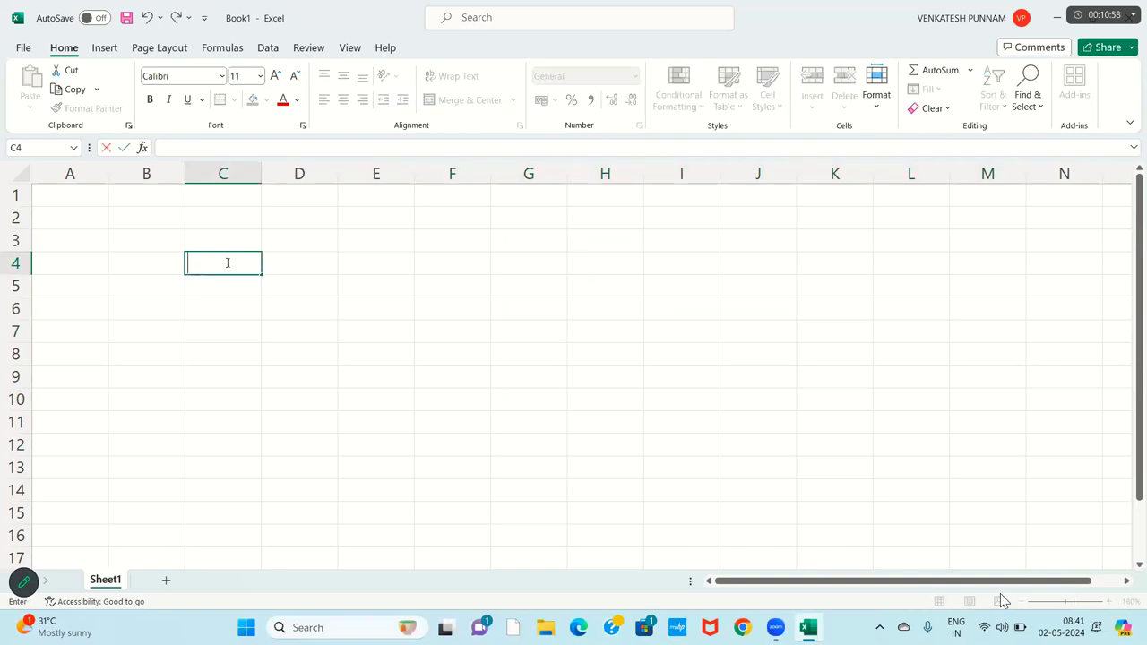
# Step: Enter the group heading "RM Group of Company" in cell C4
pyautogui.press('capslock')
pyautogui.write('RM G')
pyautogui.press('capslock')
pyautogui.write('roup of Company')
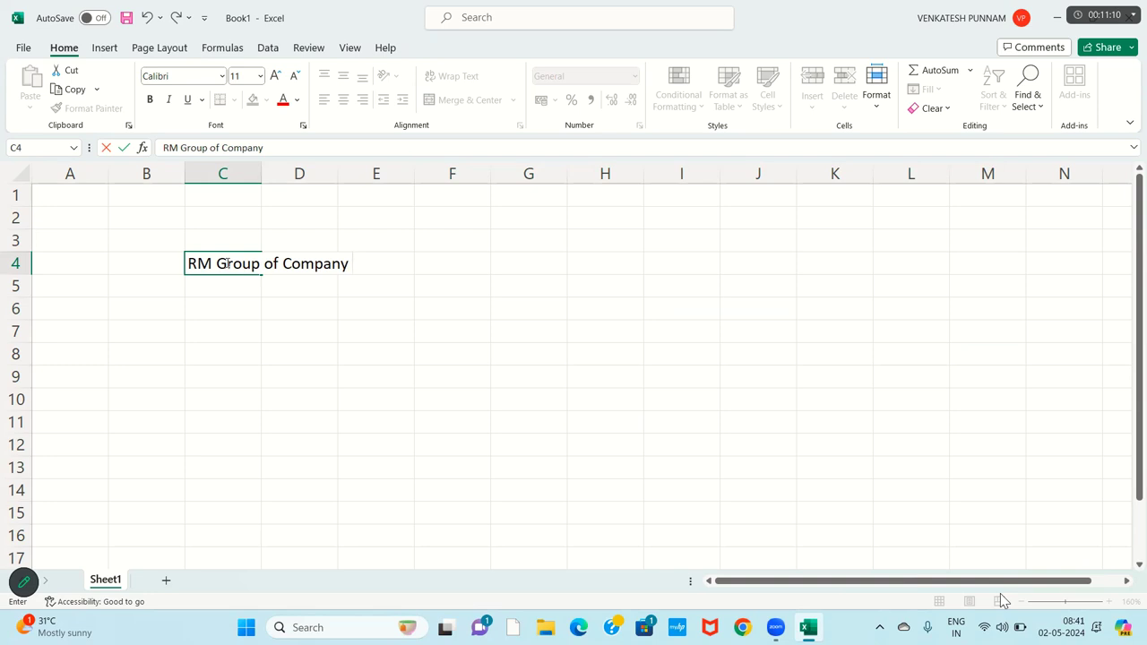
pyautogui.press('Return')
pyautogui.click(229, 260)
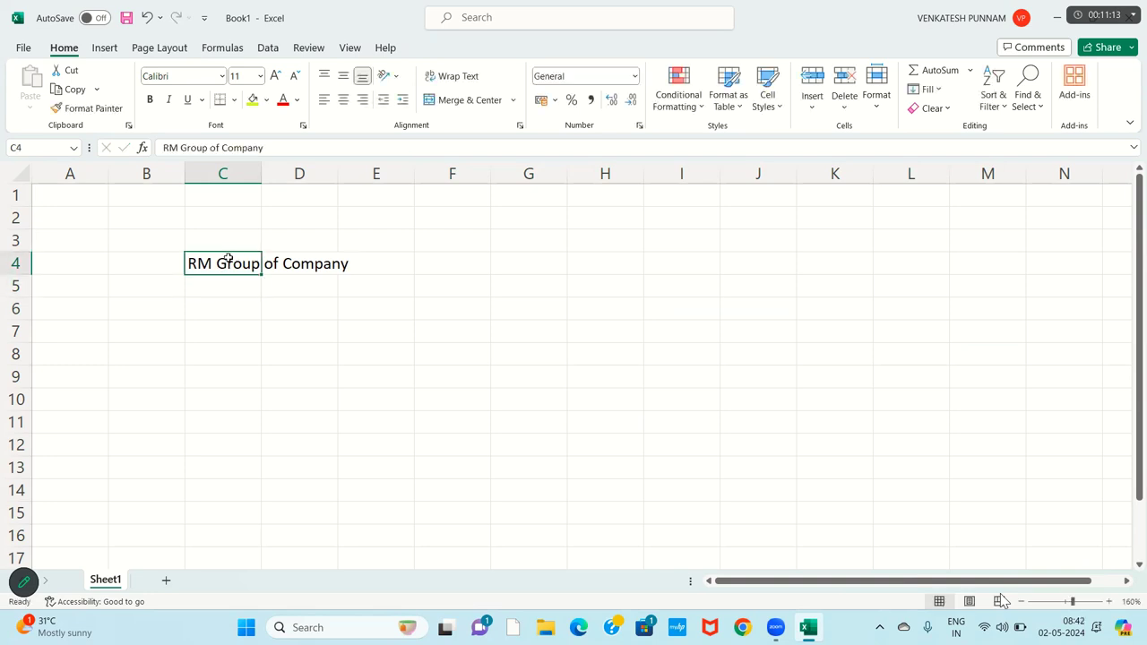
# Step: Draw a straight arrow from the RM group heading down to cell B8, about 1.44 cm high and 1.03 cm wide
pyautogui.click(104, 49)
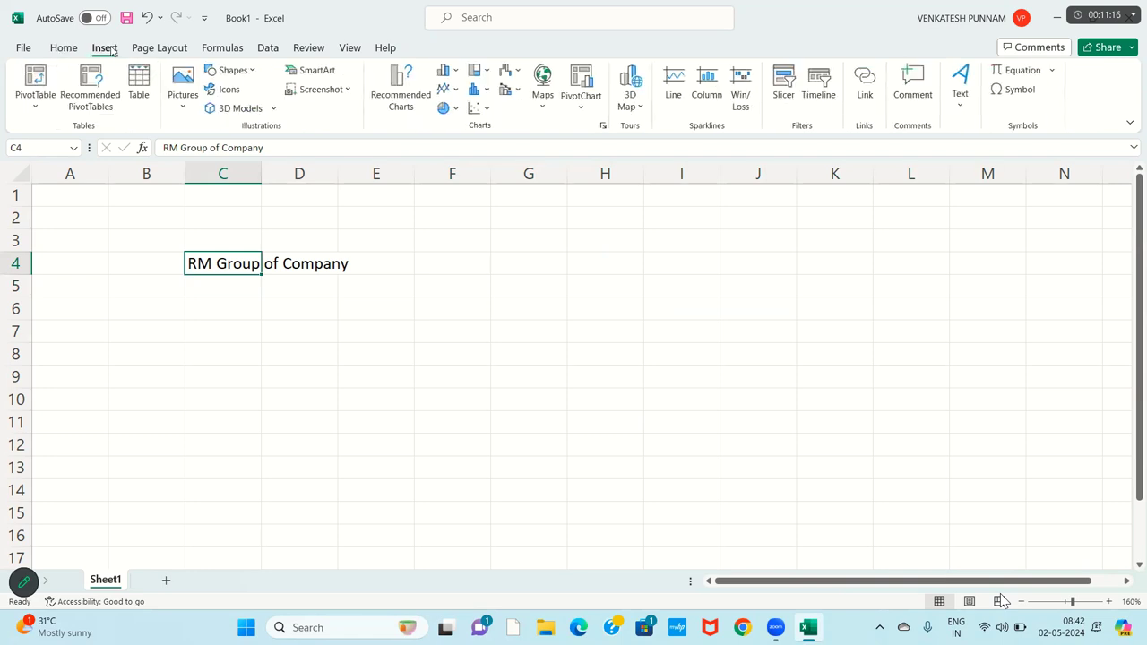
pyautogui.click(233, 69)
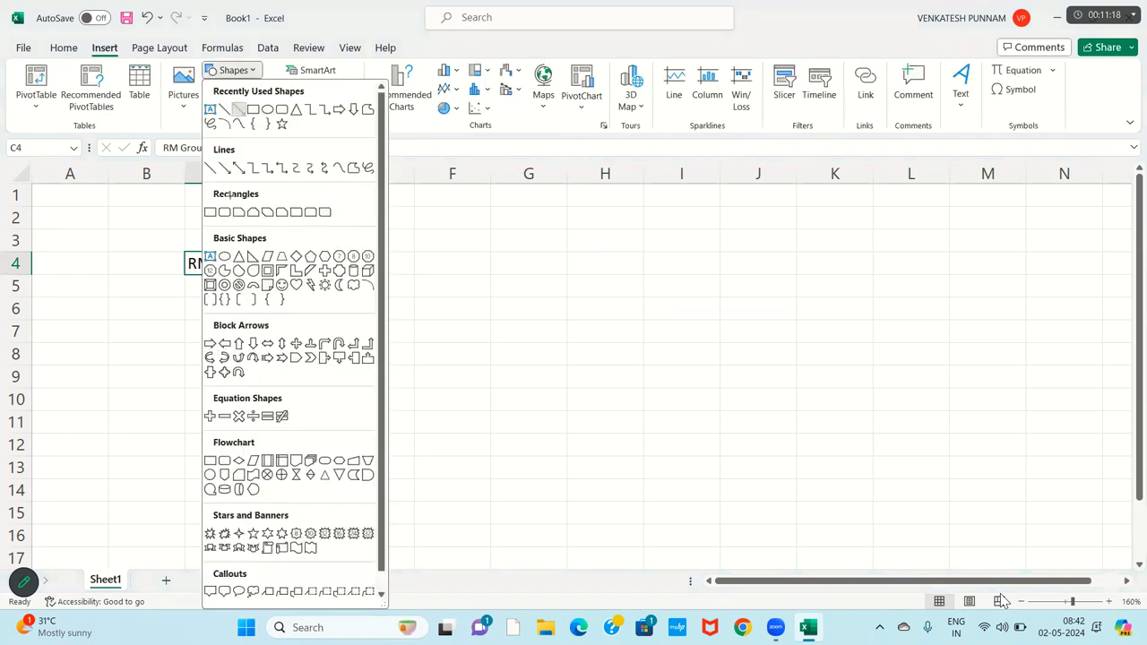
pyautogui.click(240, 134)
pyautogui.moveTo(216, 271); pyautogui.dragTo(171, 335)
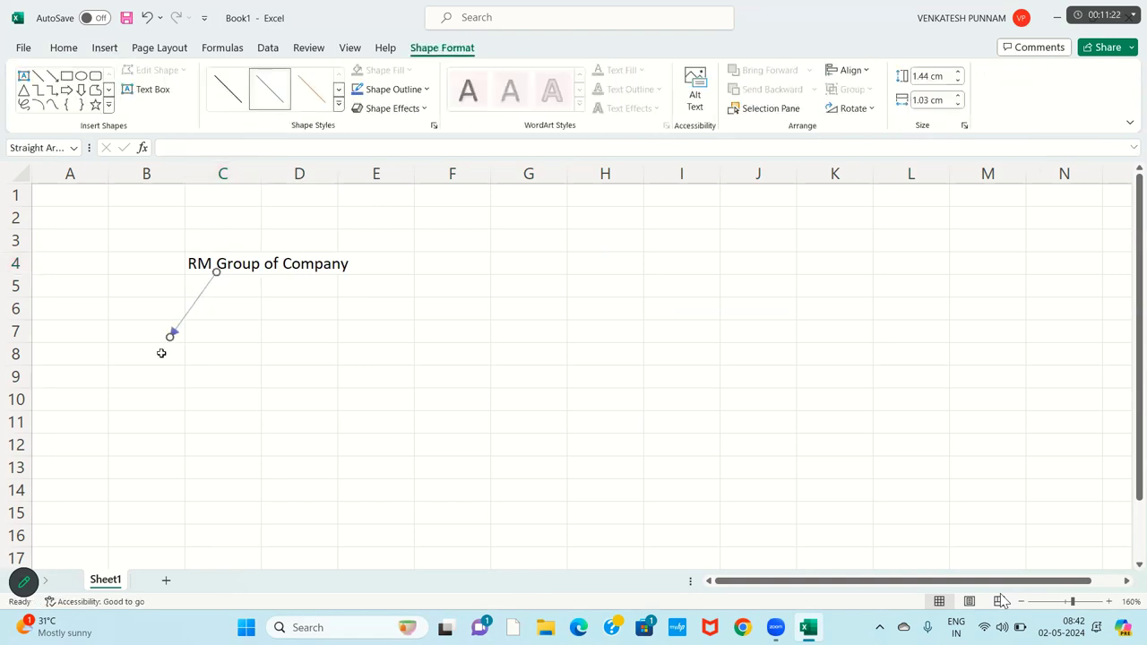
# Step: Enter the subsidiary name "Rm Steels Pvt ltd" in cell B8 under the arrow
pyautogui.click(161, 353)
pyautogui.write('Rm S')
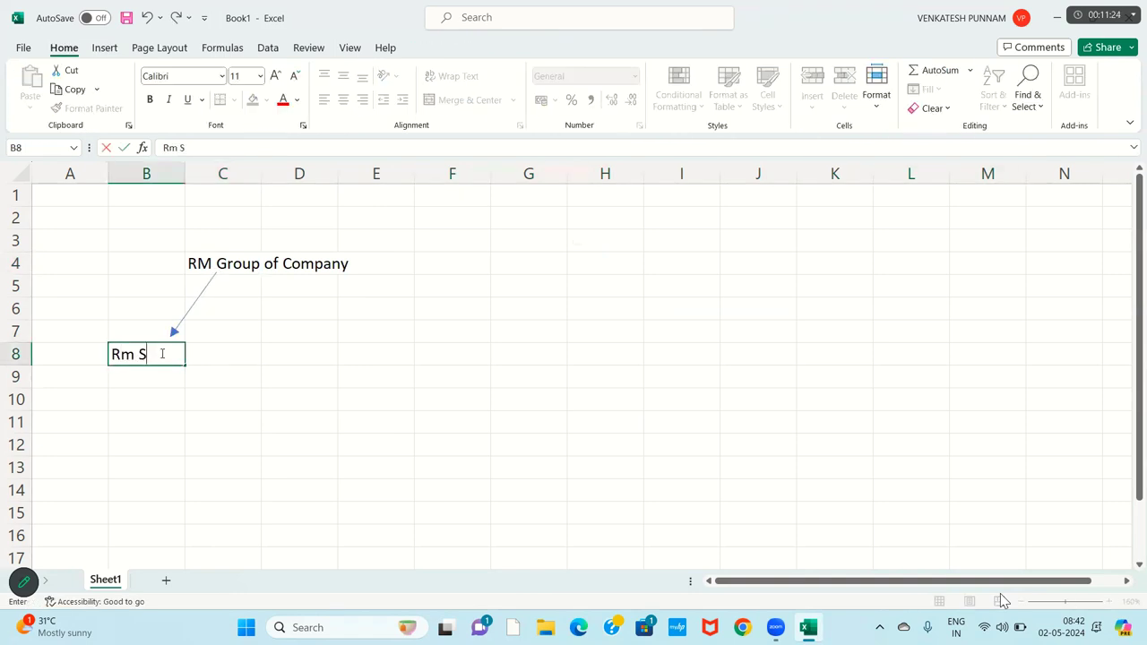
pyautogui.write('teels Pvt ltd')
pyautogui.press('Return')
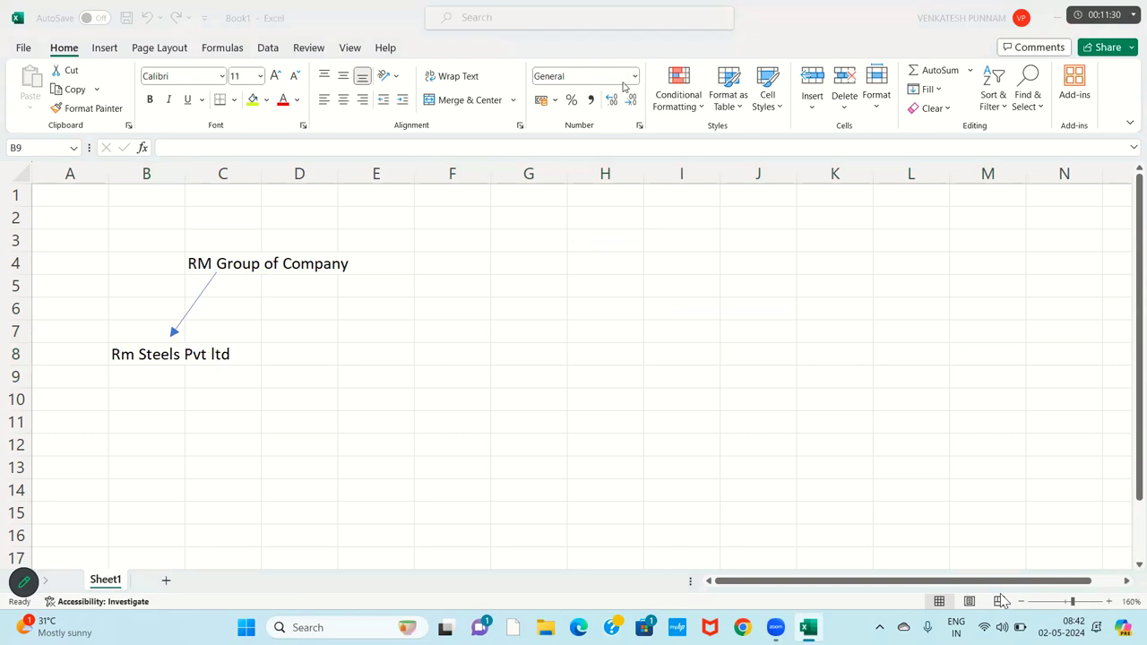
# Step: Draw a second straight arrow from the group heading down to cell E8, about 1.59 cm high and 1.42 cm wide
pyautogui.click(104, 48)
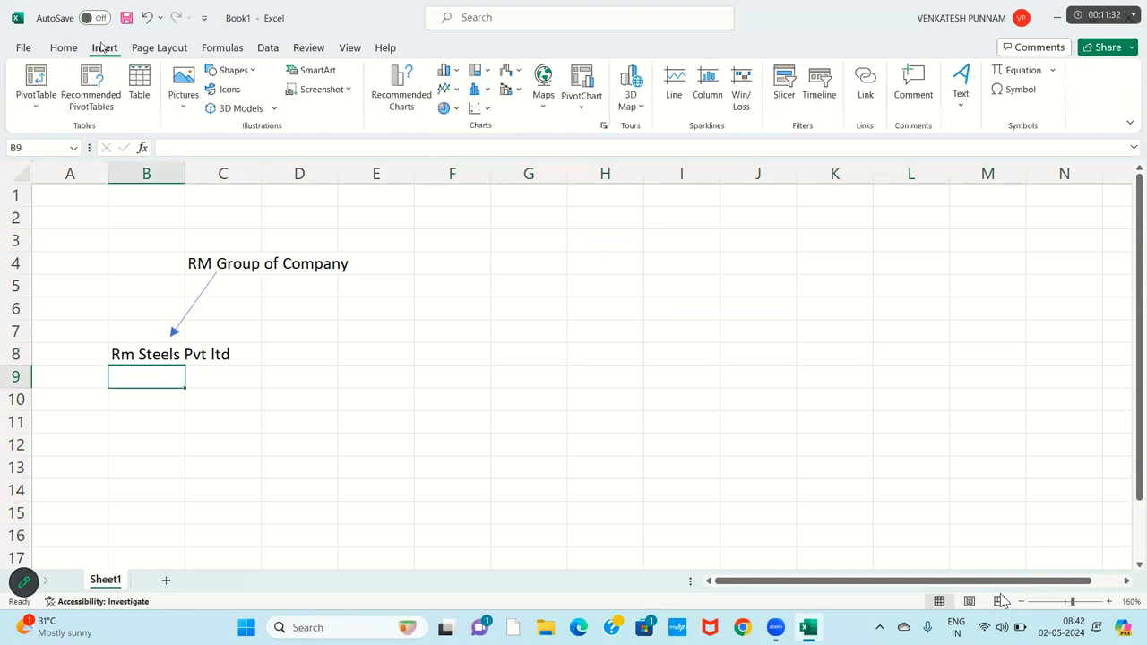
pyautogui.click(232, 71)
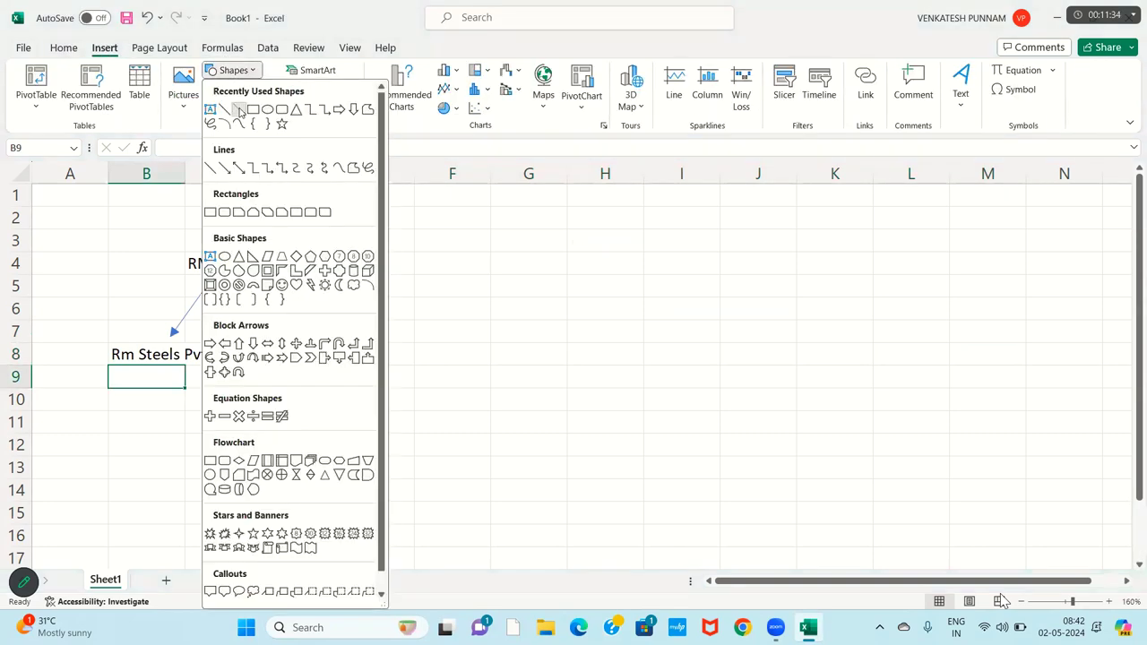
pyautogui.click(238, 108)
pyautogui.moveTo(296, 267); pyautogui.dragTo(359, 340)
pyautogui.click(358, 358)
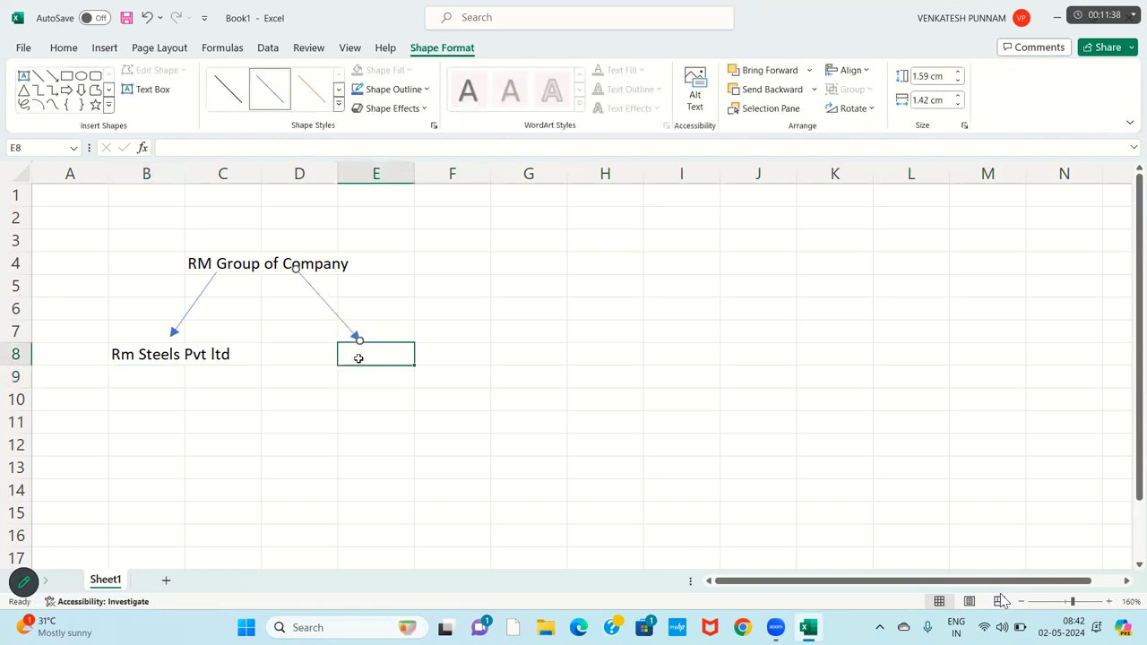
pyautogui.write('cEMENT Ltd')
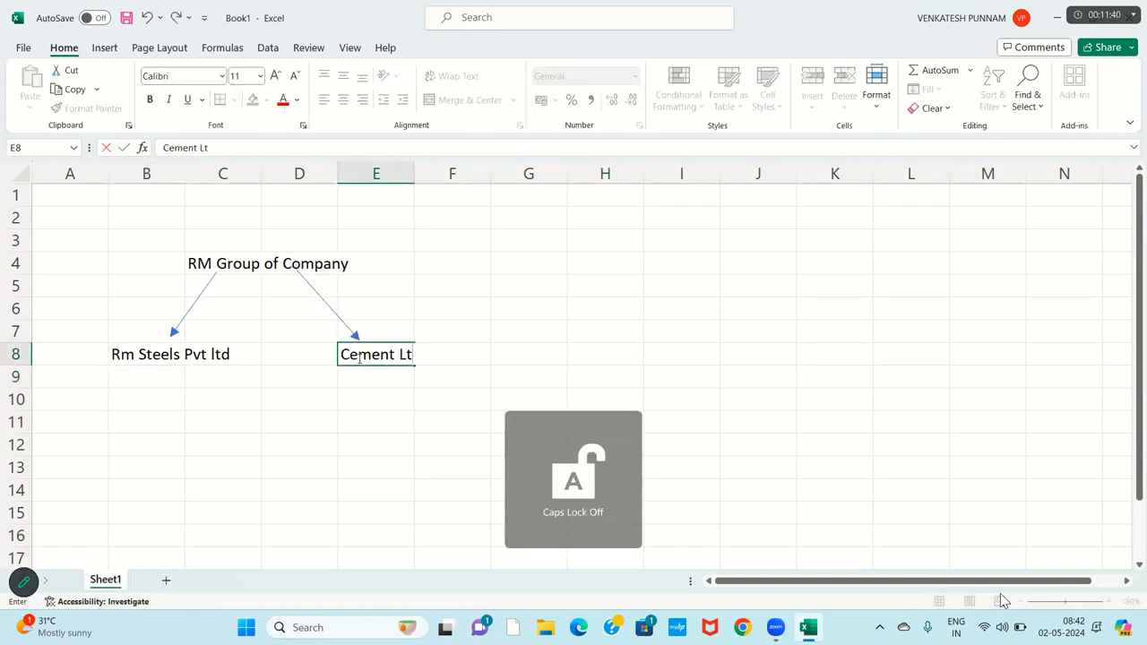
pyautogui.press('BackSpace')
pyautogui.press('BackSpace')
pyautogui.press('BackSpace')
pyautogui.press('BackSpace')
pyautogui.press('BackSpace')
pyautogui.press('BackSpace')
pyautogui.press('BackSpace')
pyautogui.press('BackSpace')
pyautogui.press('BackSpace')
pyautogui.press('BackSpace')
pyautogui.press('BackSpace')
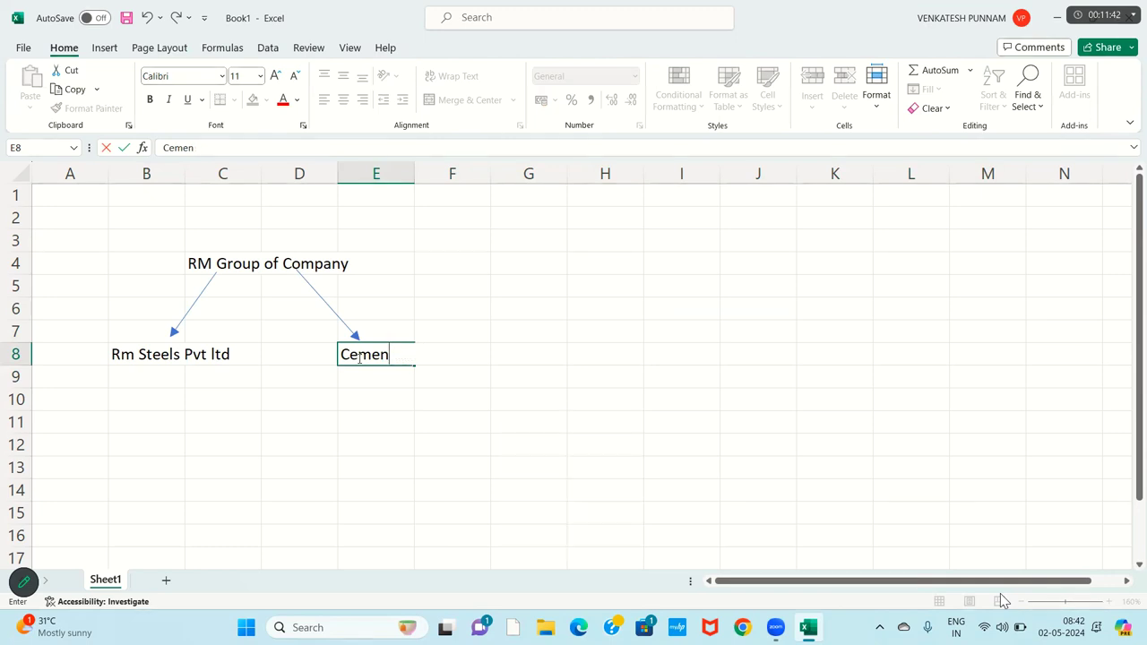
# Step: Enter the subsidiary name "RM Cement Ltd" in cell E8 under the second arrow
pyautogui.press('capslock')
pyautogui.write('rm')
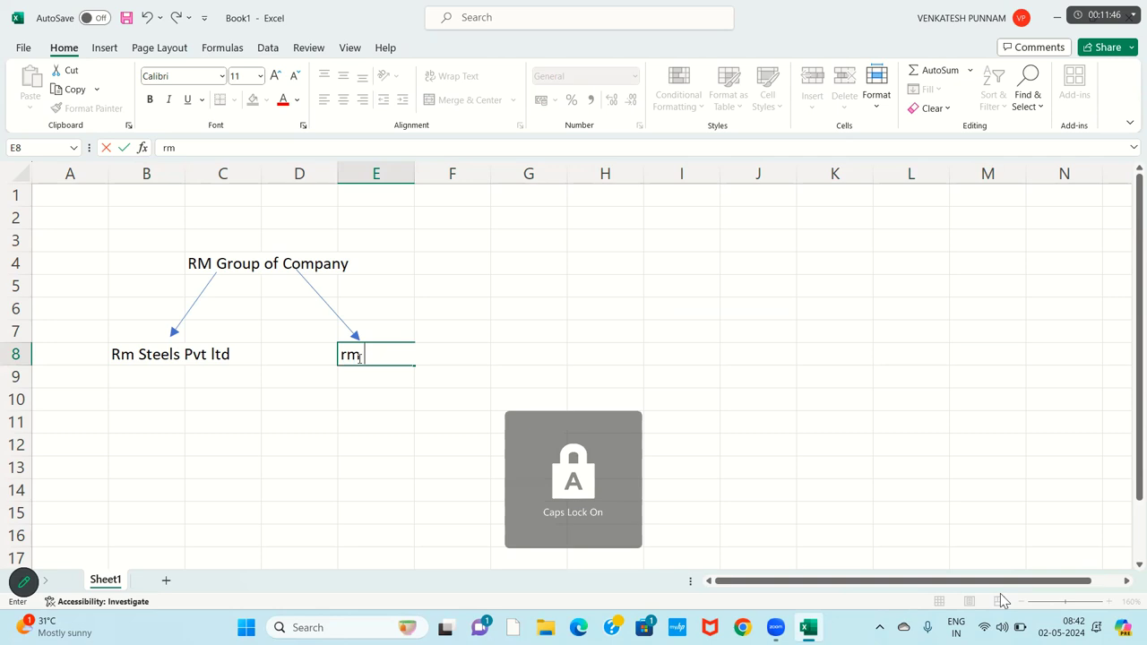
pyautogui.press('BackSpace')
pyautogui.press('BackSpace')
pyautogui.write('RM')
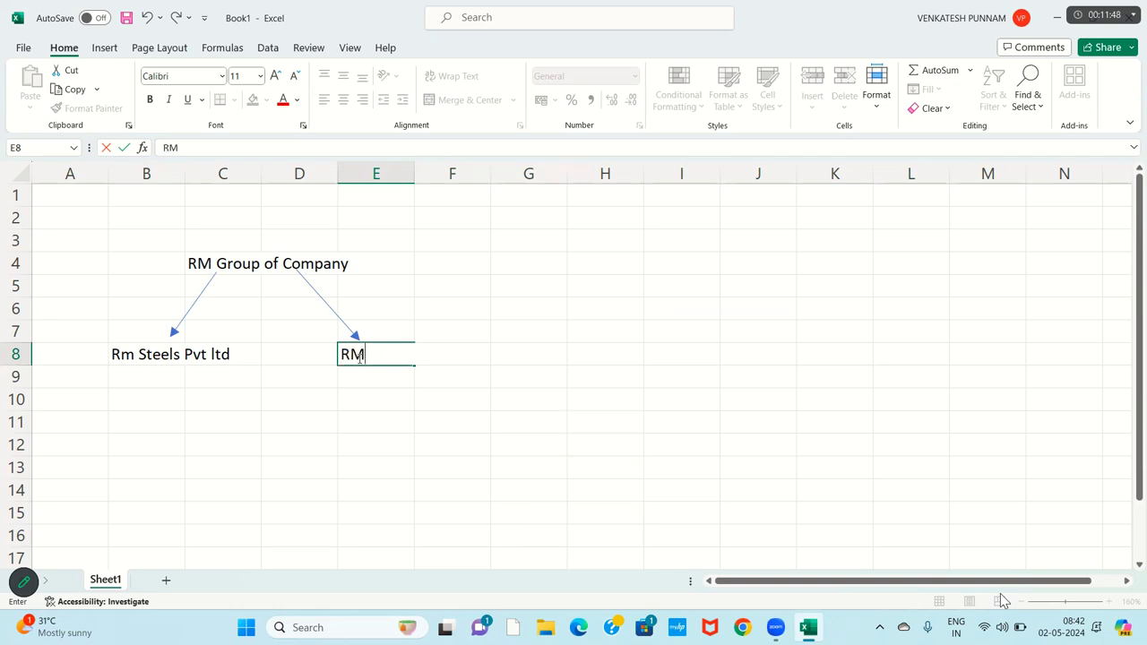
pyautogui.write(' Cement Ltd')
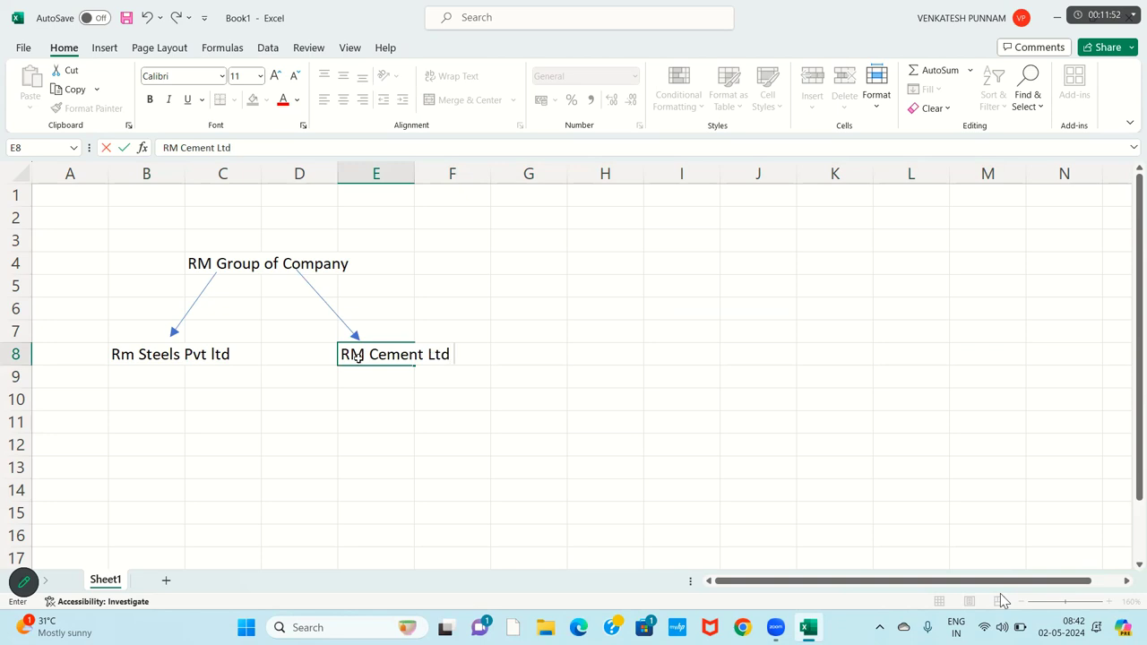
pyautogui.press('Return')
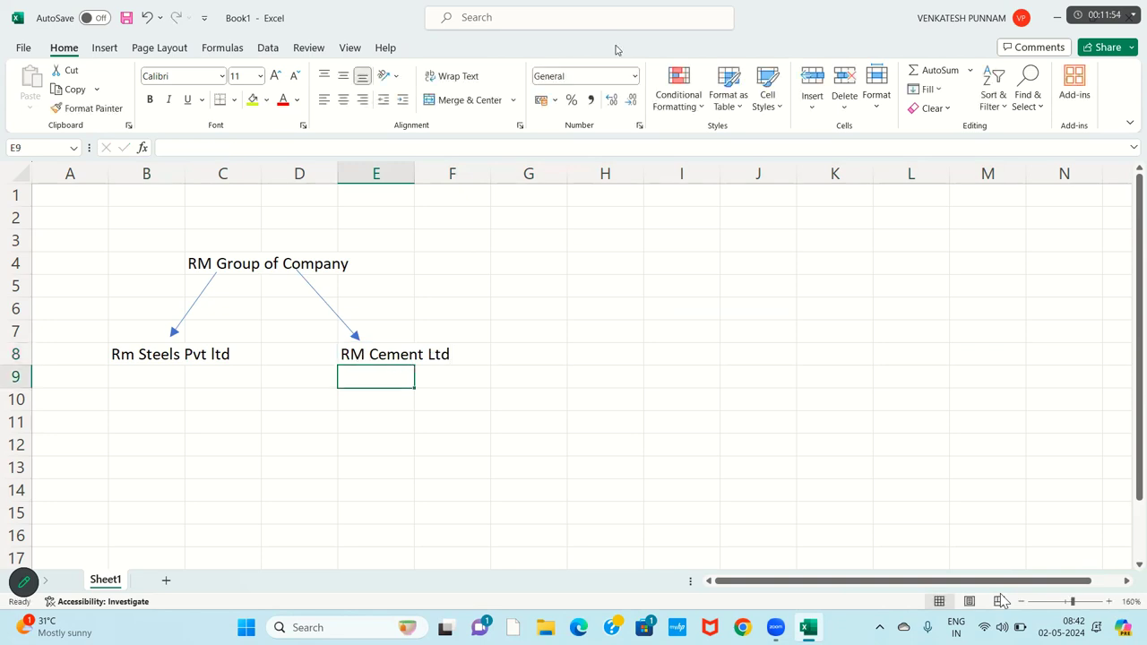
# Step: Add the heading "NON SAP" in cell C2 above the RM group heading
pyautogui.click(205, 259)
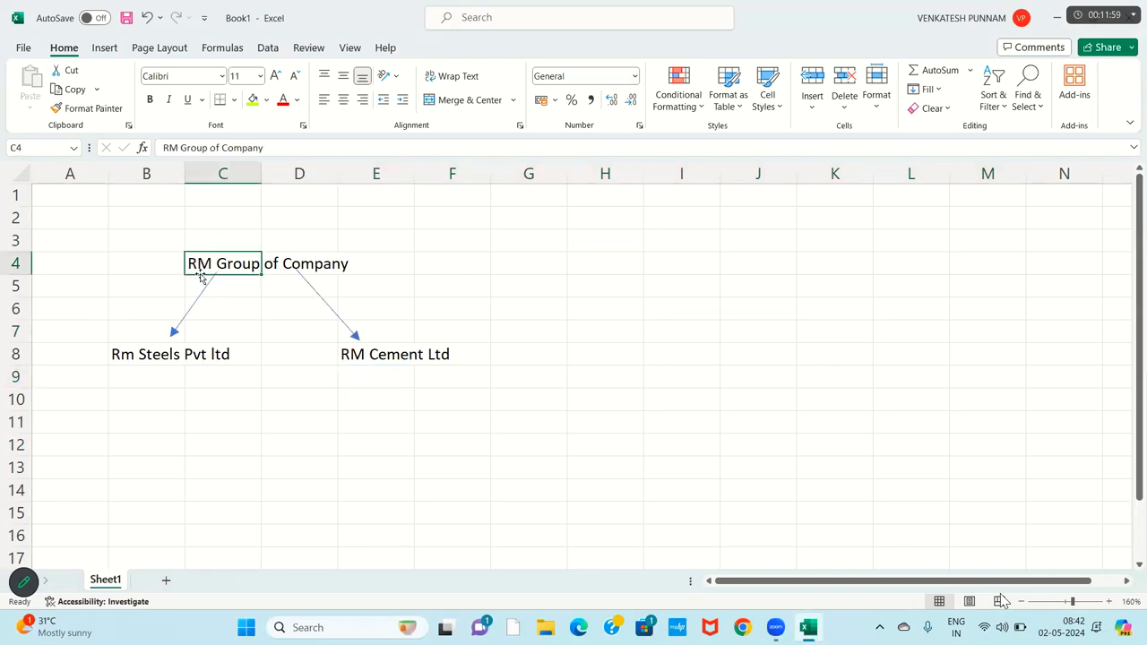
pyautogui.click(226, 217)
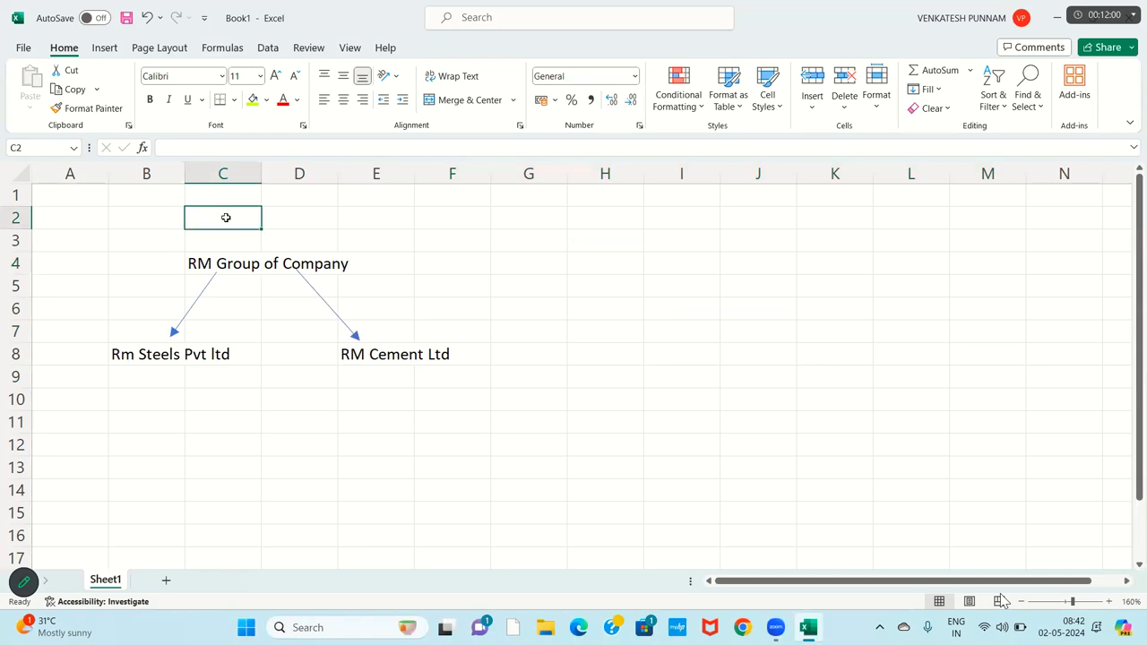
pyautogui.write('NON SAP')
pyautogui.press('Return')
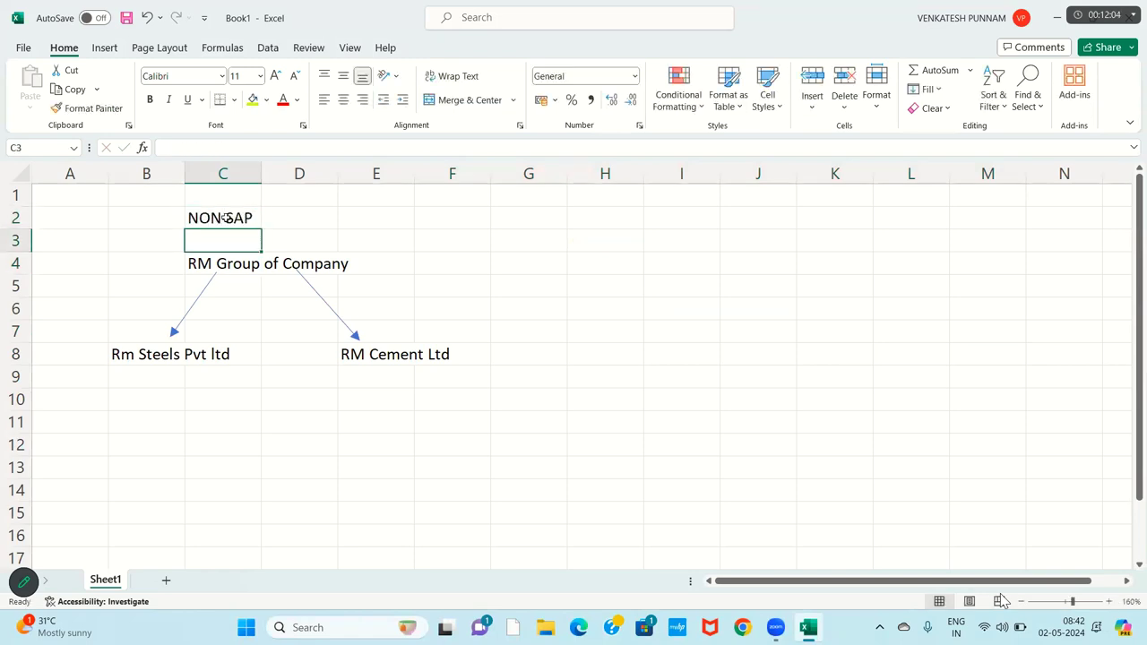
# Step: Highlight the RM group heading across cells B4:E4
pyautogui.click(159, 262)
pyautogui.press('capslock')
pyautogui.press('Right')
pyautogui.press('Right')
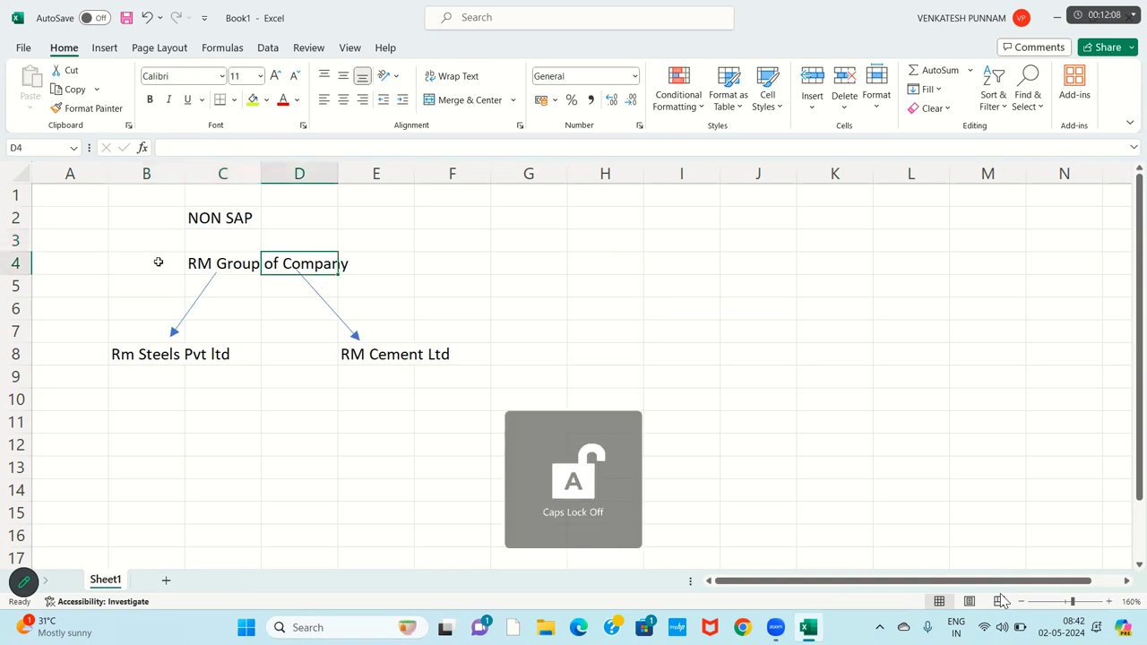
pyautogui.press('Left')
pyautogui.press('Left')
pyautogui.hotkey('shift', 'Right')
pyautogui.hotkey('shift', 'Right')
pyautogui.hotkey('shift', 'Right')
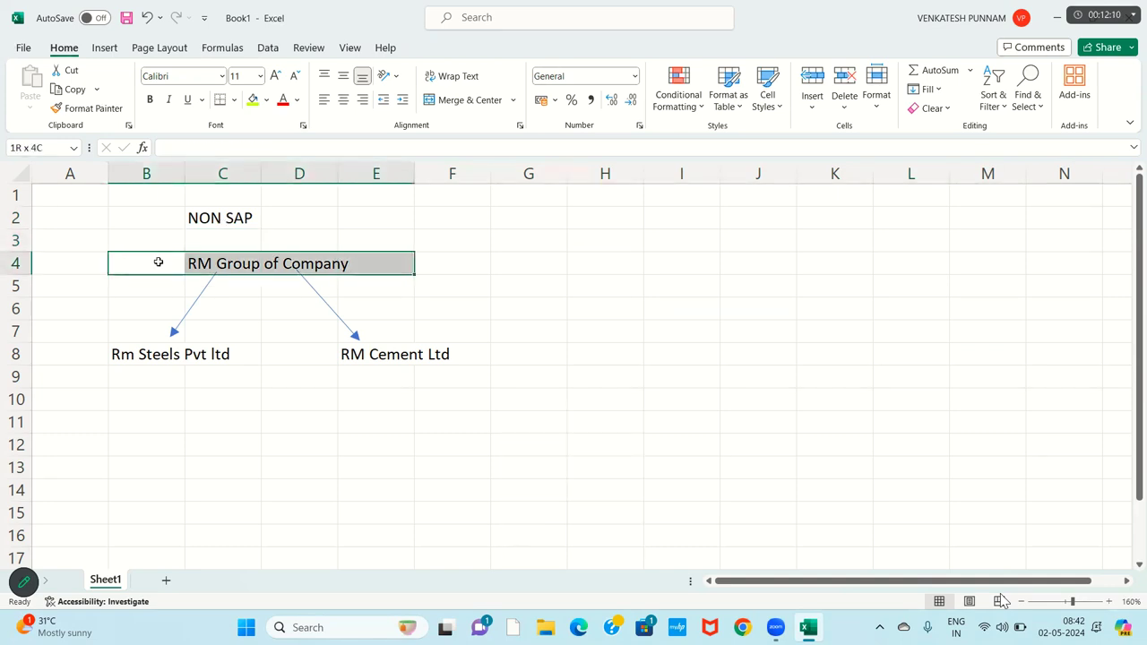
# Step: Add the heading "SAP" in cell I2, in the same row as the NON SAP heading
pyautogui.click(625, 222)
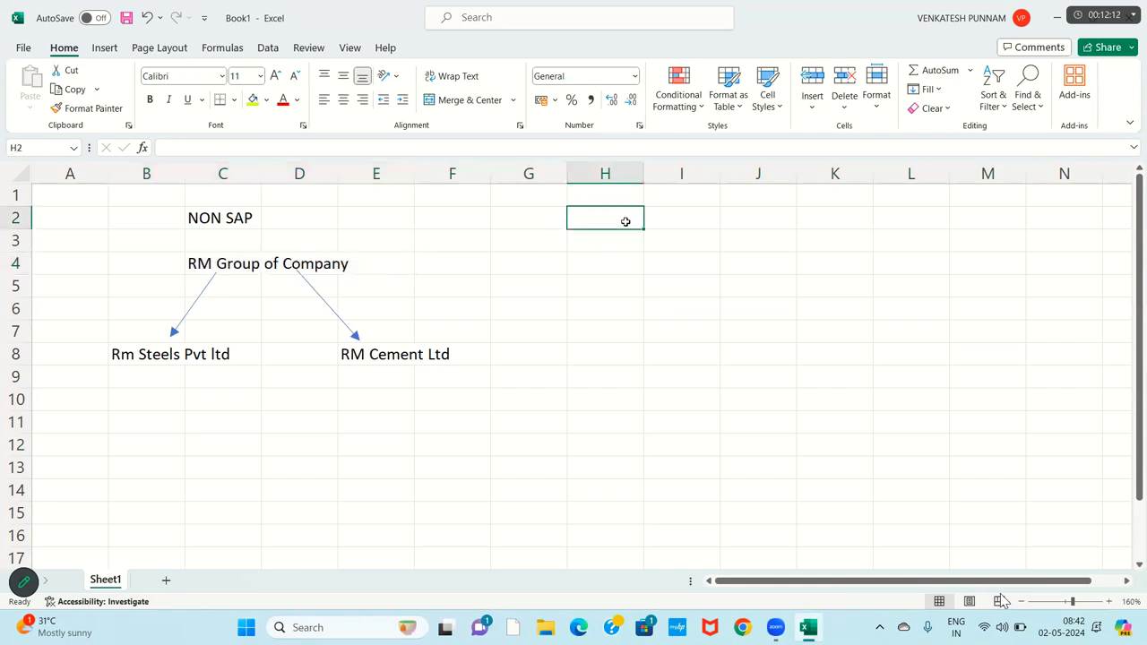
pyautogui.press('Right')
pyautogui.write('sap')
pyautogui.press('BackSpace')
pyautogui.press('BackSpace')
pyautogui.press('BackSpace')
pyautogui.press('capslock')
pyautogui.write('SAP')
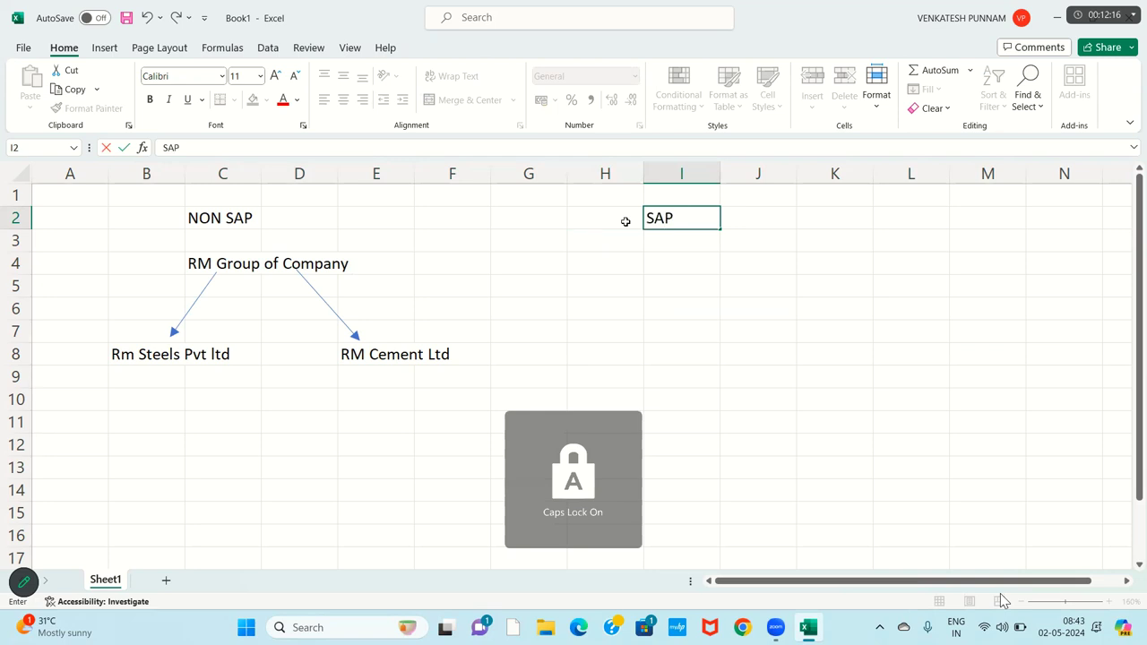
pyautogui.click(473, 219)
# Step: Draw a nearly horizontal straight arrow about 6.11 cm long from the RM group heading to cell I4
pyautogui.click(116, 50)
pyautogui.click(226, 71)
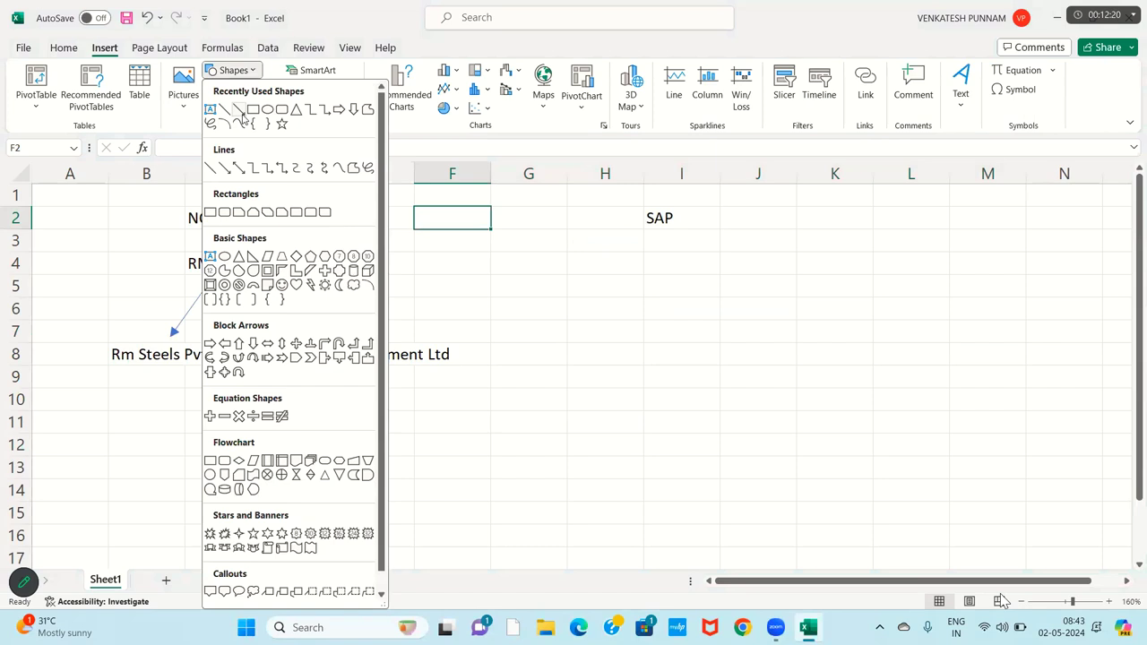
pyautogui.click(239, 111)
pyautogui.moveTo(359, 264); pyautogui.dragTo(635, 265)
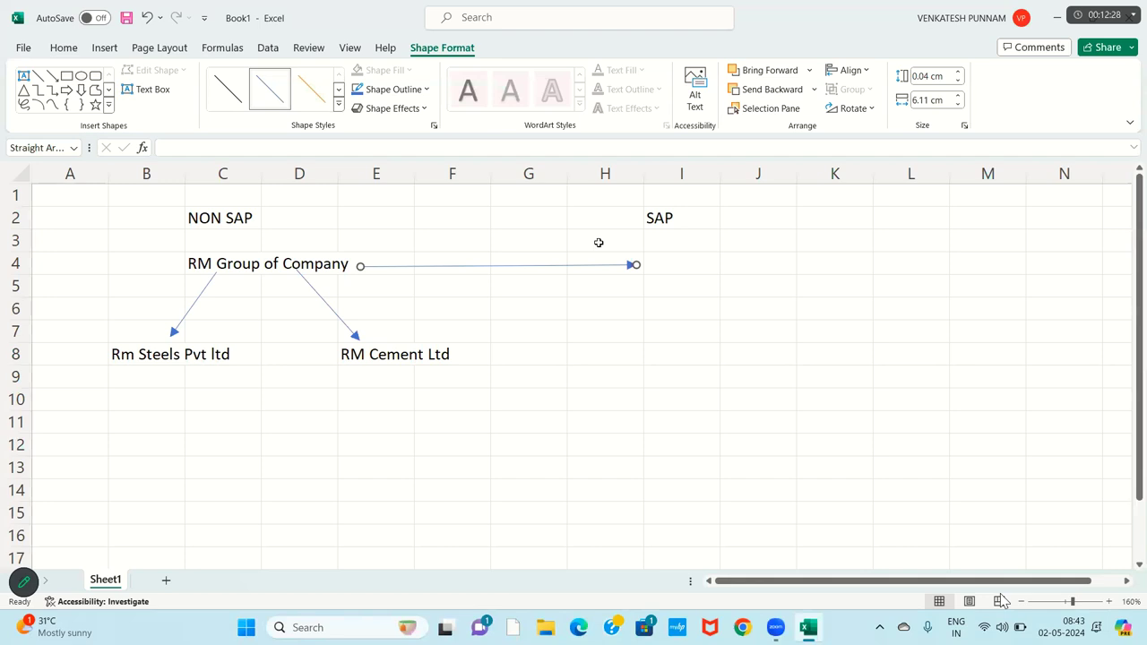
# Step: Enter "COMPANY" in cell I4 as the SAP term for the group
pyautogui.click(692, 272)
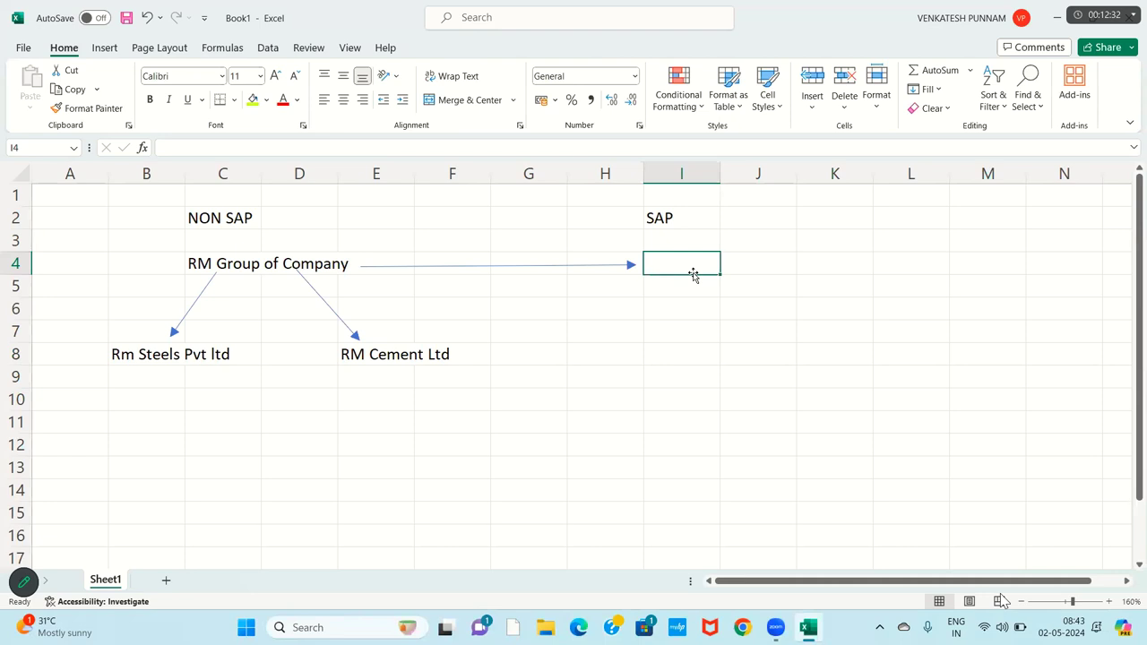
pyautogui.write('COMPANY')
pyautogui.press('Return')
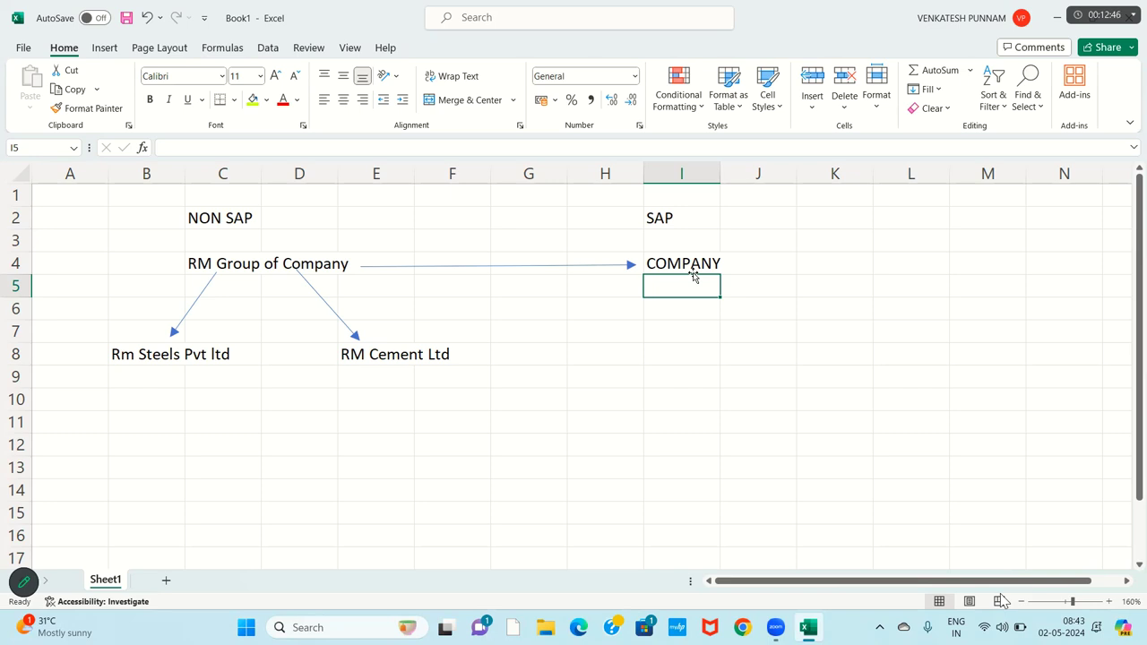
# Step: Point out the NON SAP heading, the RM group heading and the SAP heading one after another
pyautogui.click(236, 224)
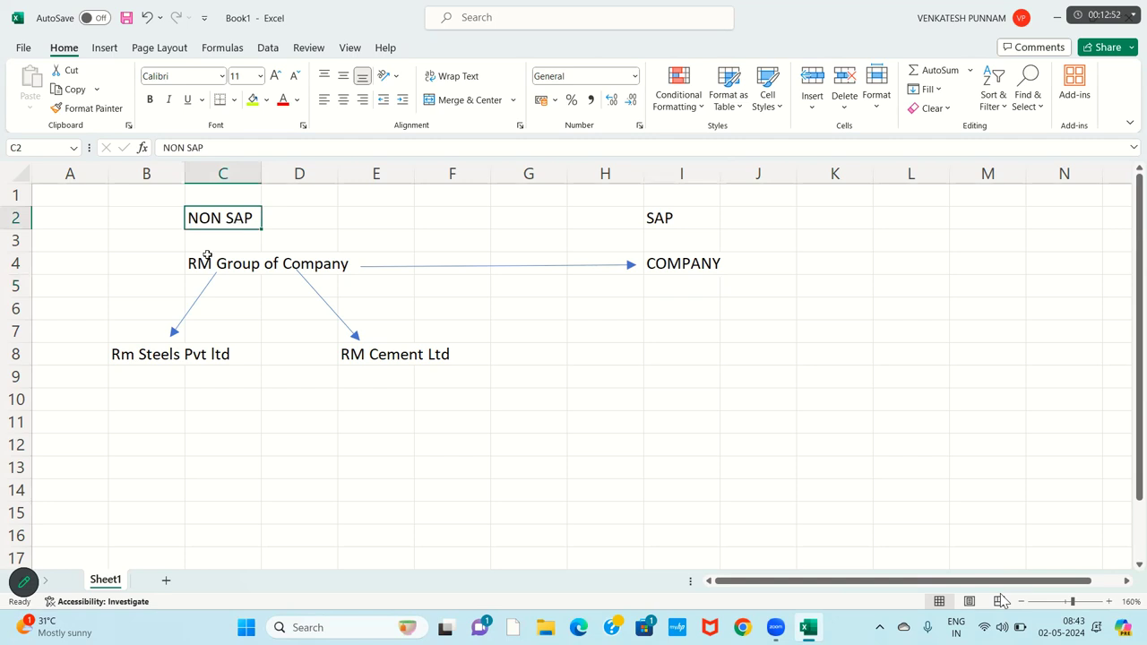
pyautogui.click(243, 265)
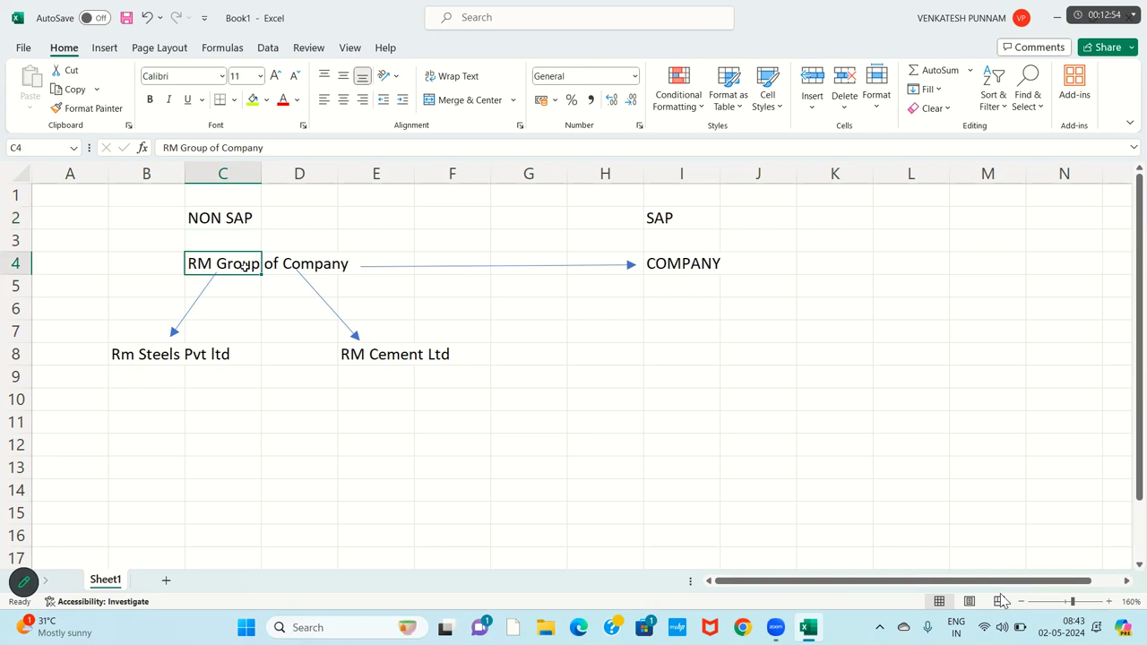
pyautogui.click(674, 222)
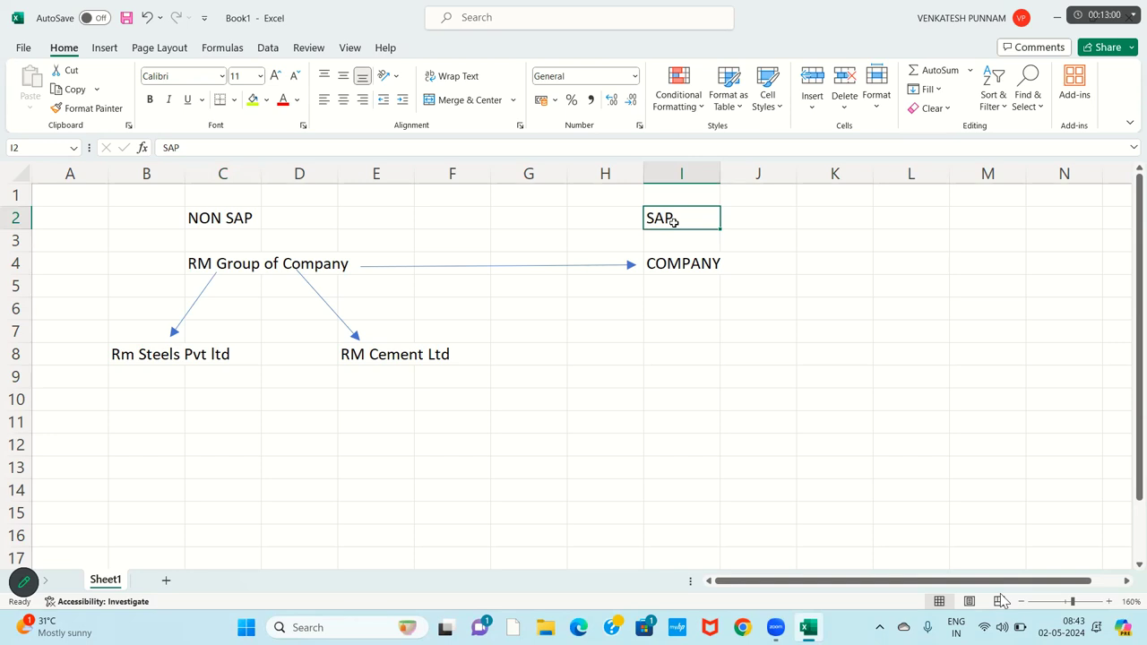
# Step: Highlight the row of subsidiary companies across cells B8:F8
pyautogui.click(159, 357)
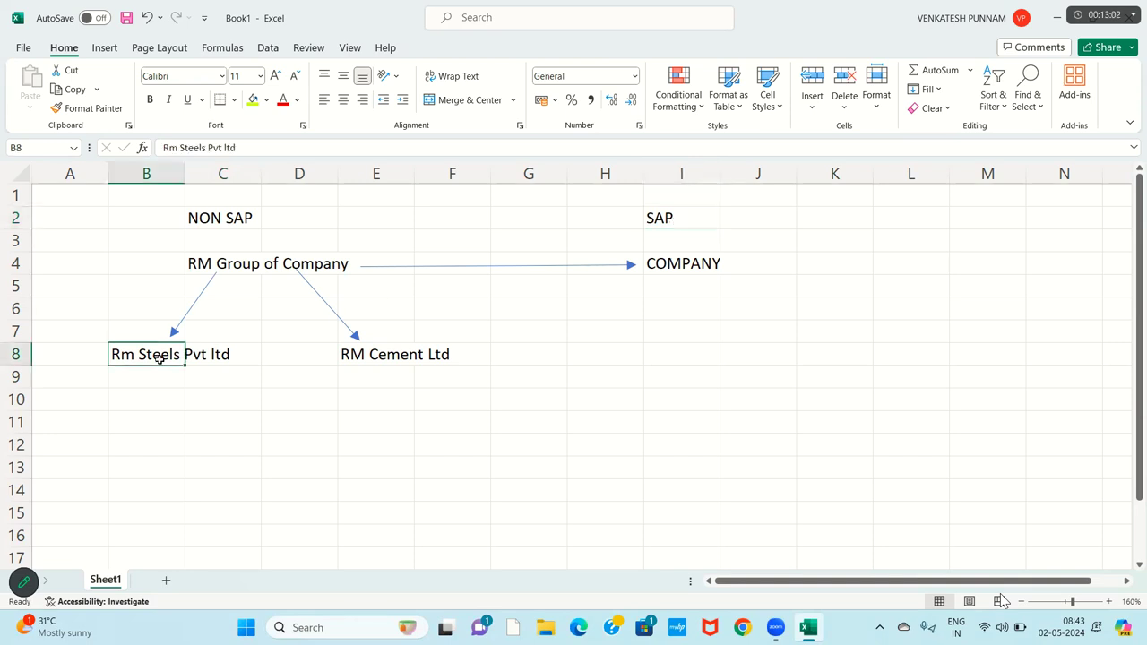
pyautogui.hotkey('shift', 'Right')
pyautogui.hotkey('shift', 'Right')
pyautogui.hotkey('shift', 'Right')
pyautogui.hotkey('shift', 'Right')
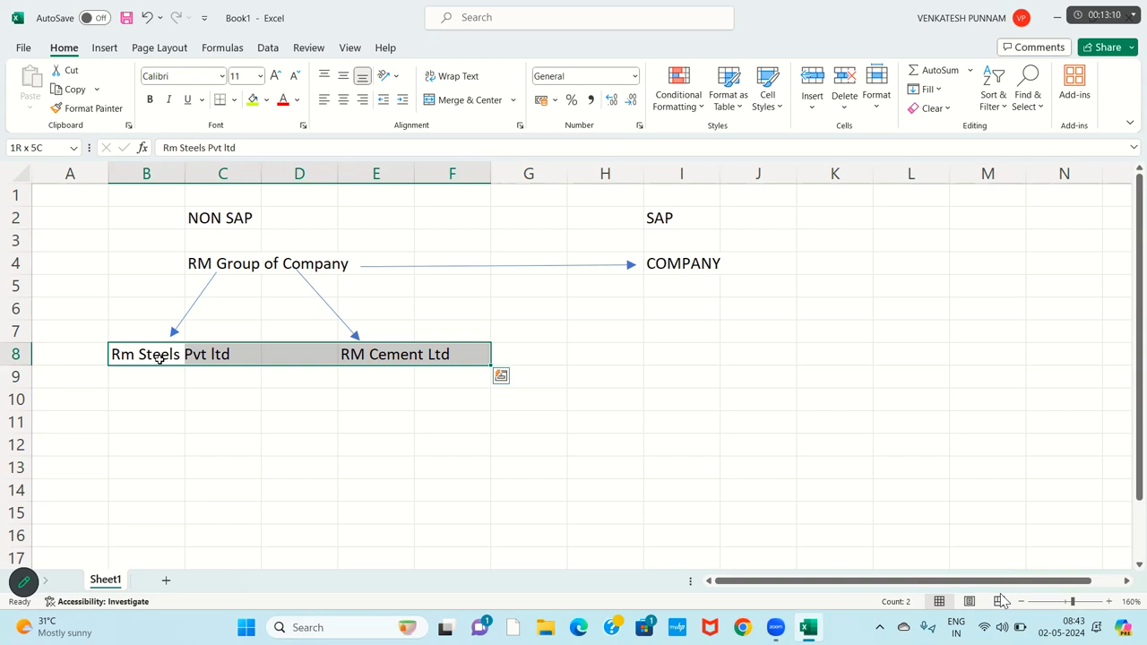
# Step: Draw a nearly horizontal straight arrow in row 8 from RM Cement Ltd to the edge of cell I8
pyautogui.click(103, 49)
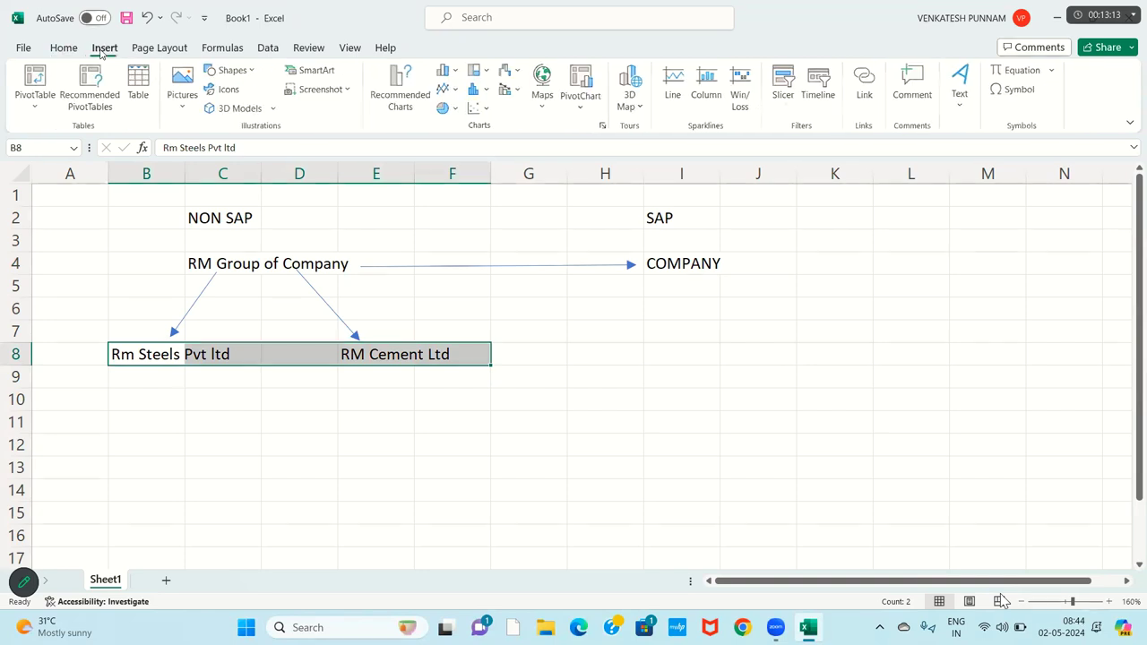
pyautogui.click(232, 70)
pyautogui.click(238, 109)
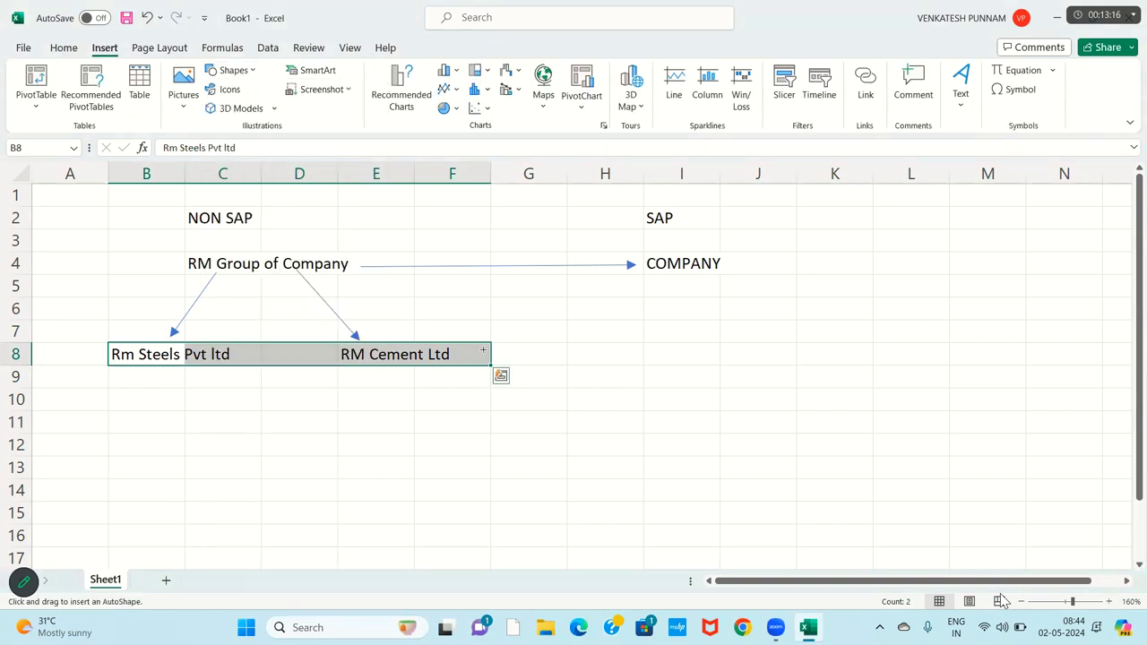
pyautogui.moveTo(483, 350); pyautogui.dragTo(634, 351)
# Step: Enter "COMPANY Code" in cell I8 as the SAP term for the subsidiary companies
pyautogui.click(665, 351)
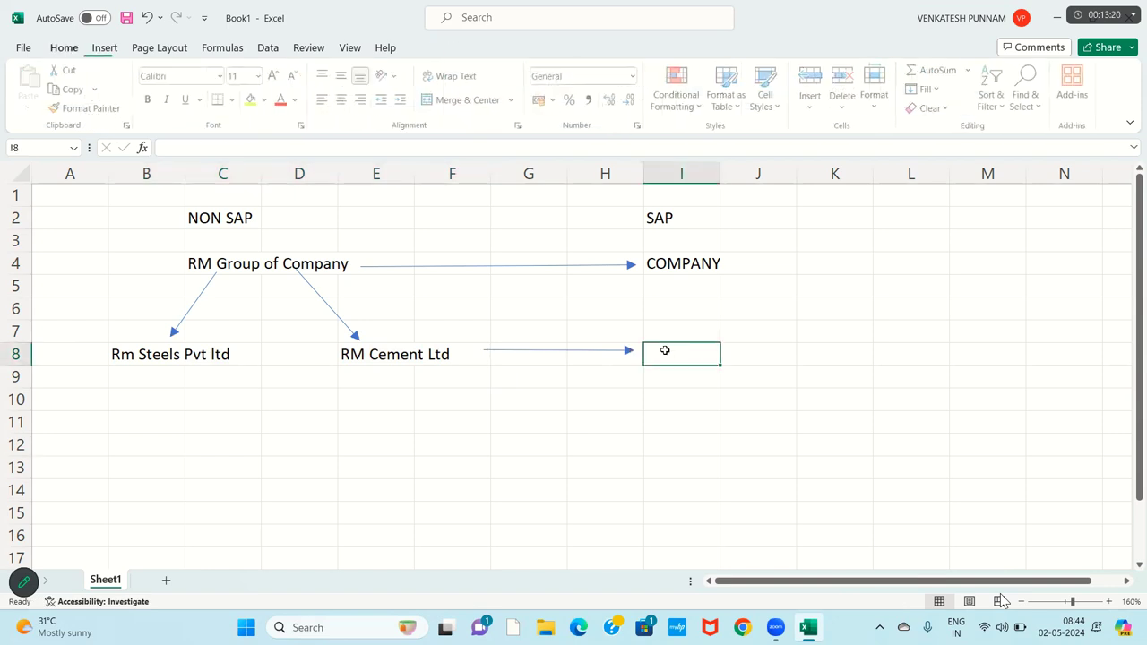
pyautogui.write('COMPANY cO')
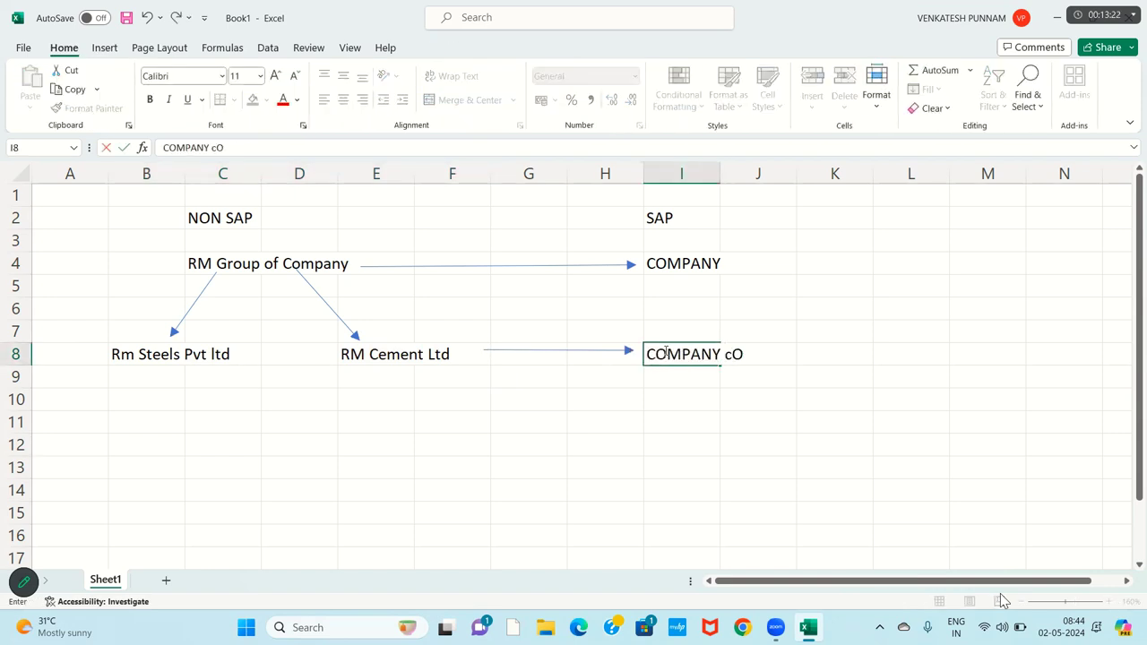
pyautogui.press('BackSpace')
pyautogui.press('BackSpace')
pyautogui.press('capslock')
pyautogui.write('Code')
pyautogui.press('Return')
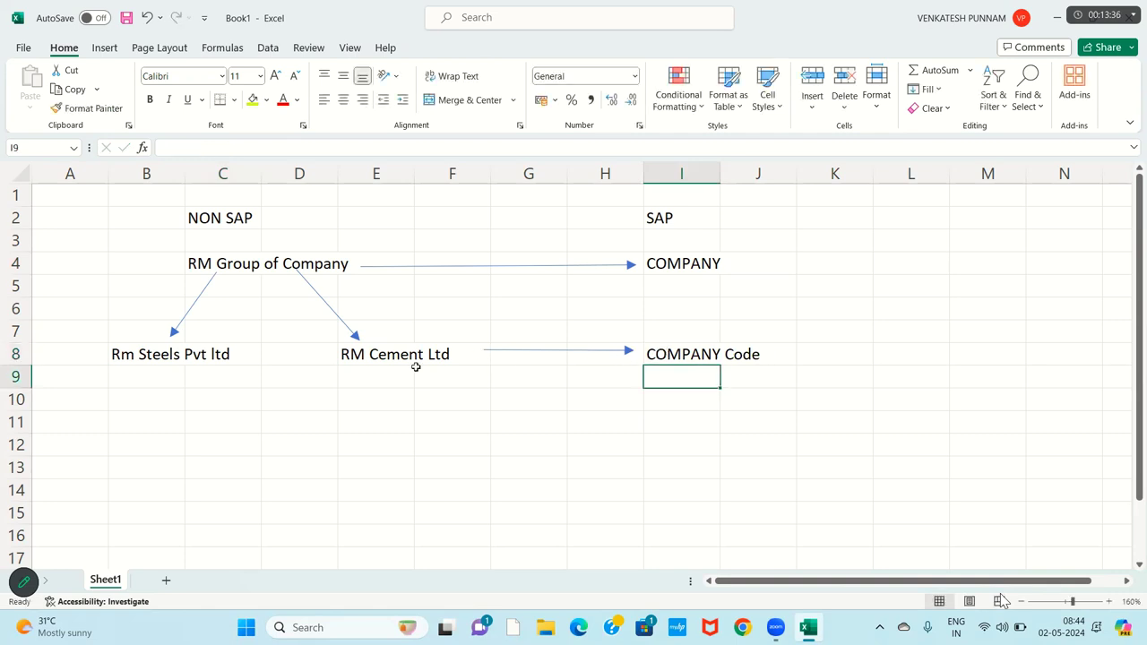
# Step: Point out the two subsidiaries, the SAP term COMPANY and the RM group heading one after another
pyautogui.click(162, 357)
pyautogui.click(369, 354)
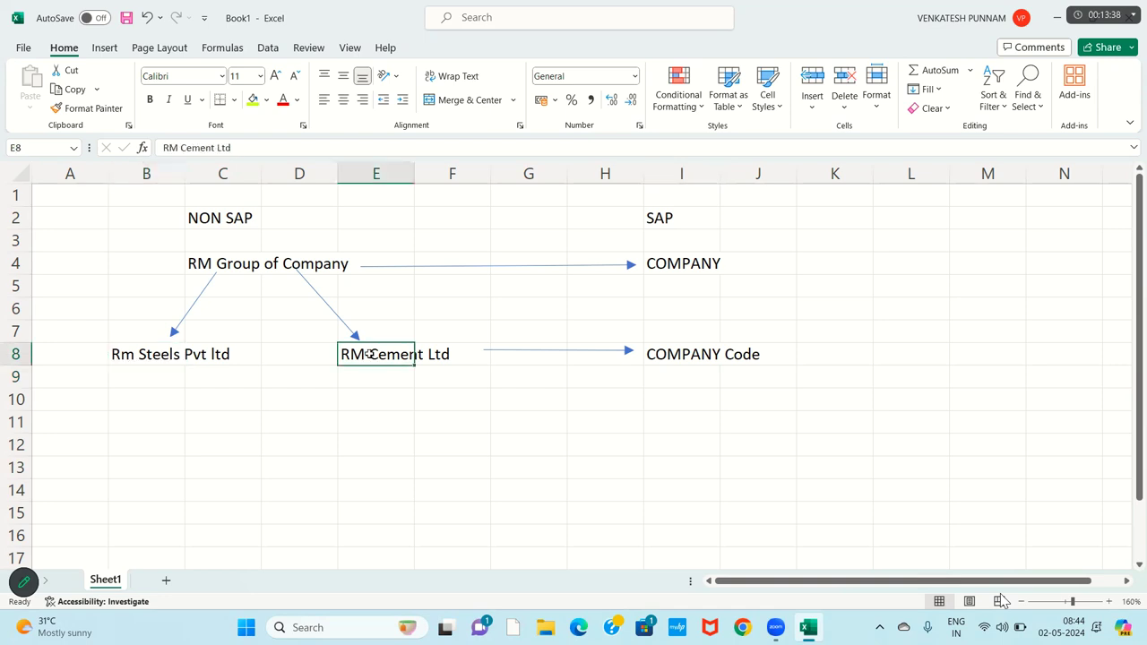
pyautogui.click(680, 267)
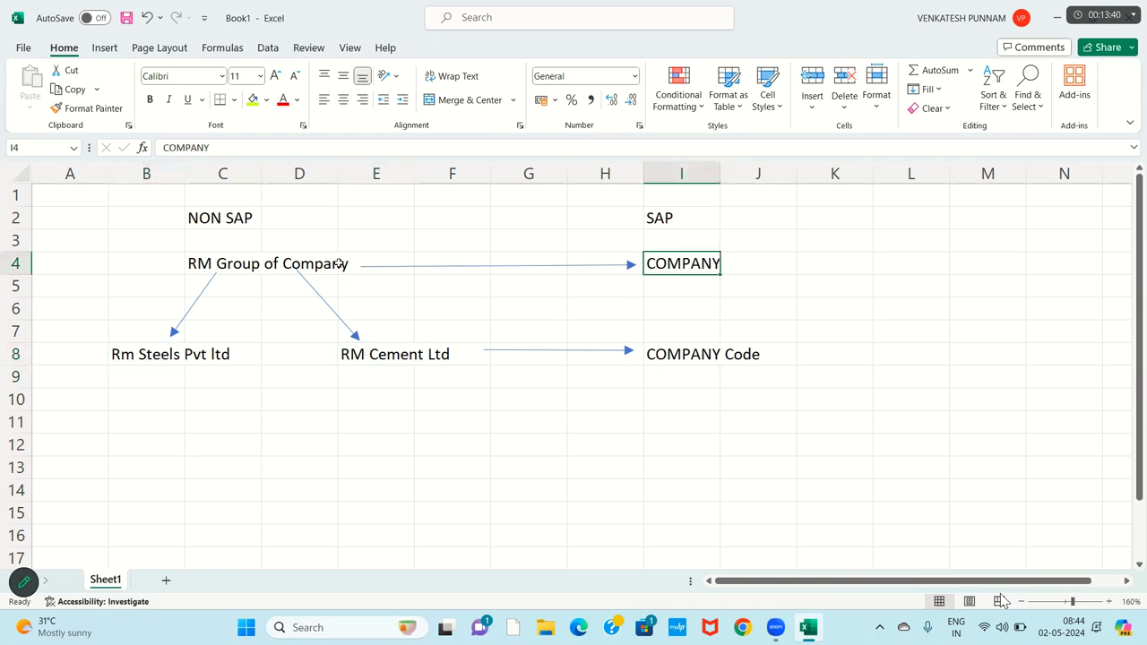
pyautogui.click(260, 265)
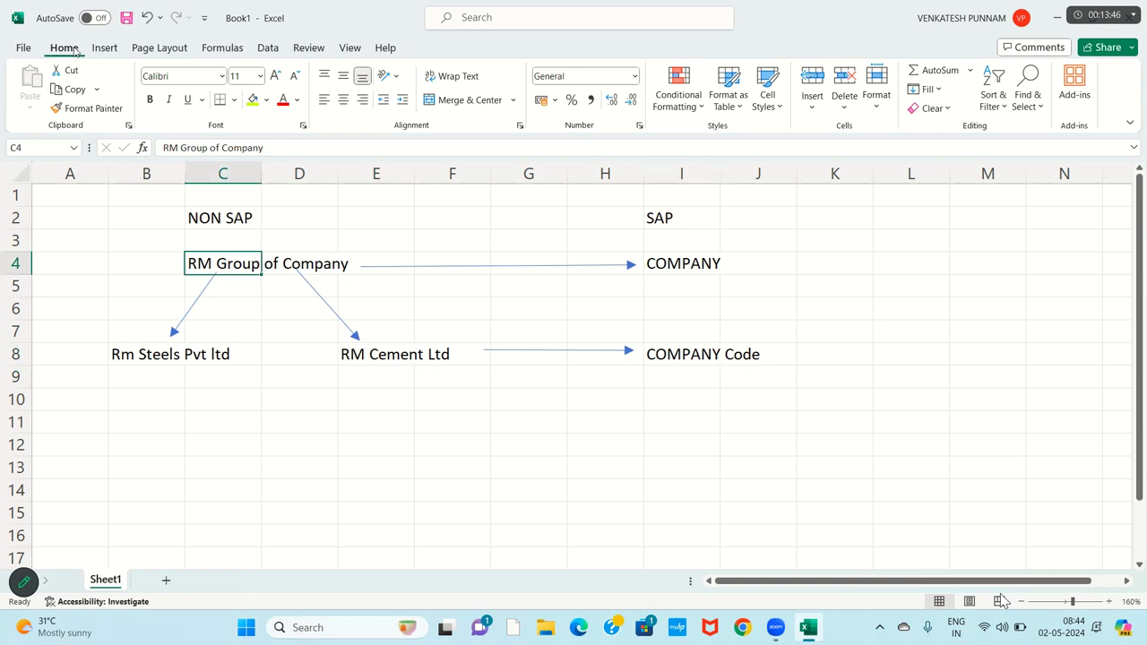
pyautogui.click(104, 47)
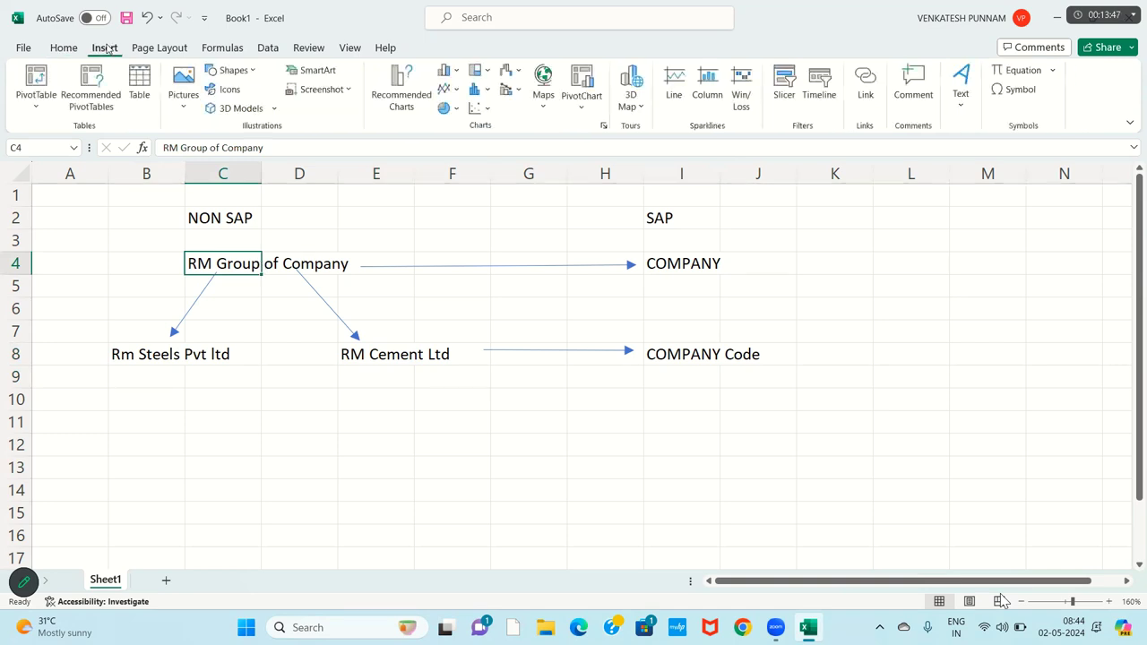
pyautogui.click(232, 71)
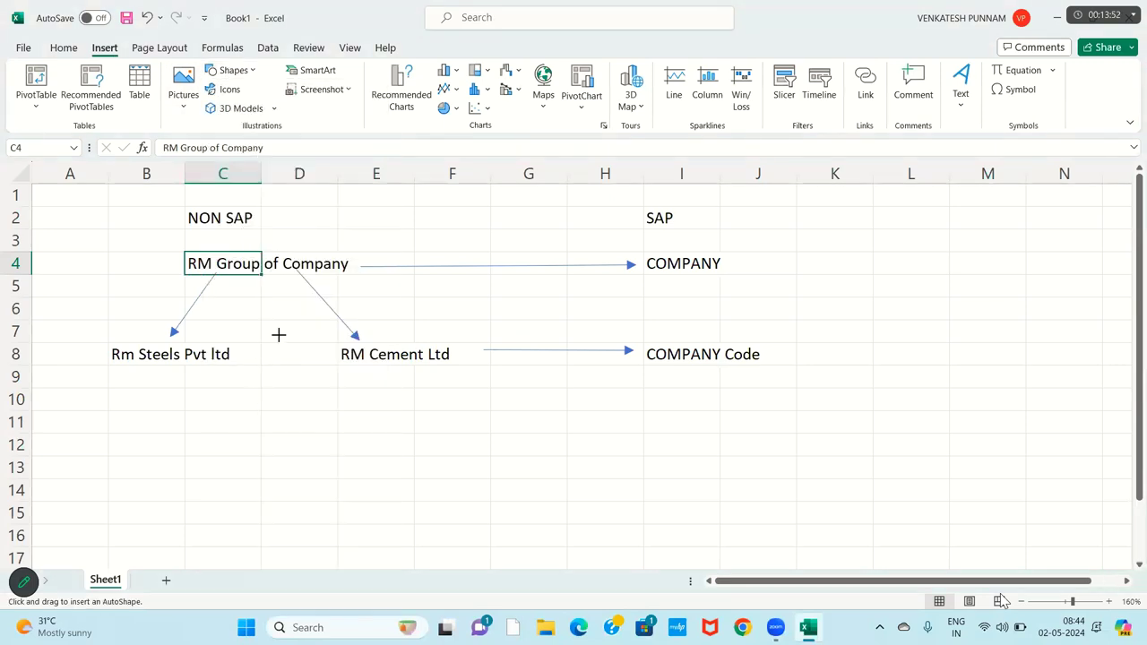
pyautogui.moveTo(278, 334); pyautogui.dragTo(390, 447)
pyautogui.press('Delete')
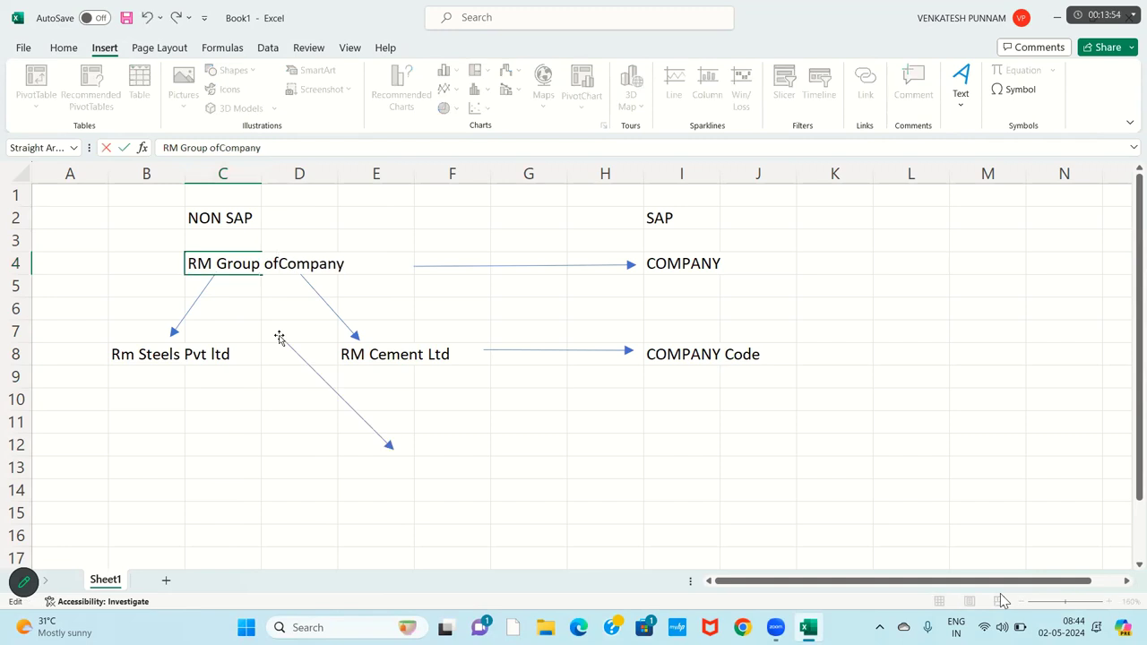
pyautogui.click(306, 366)
pyautogui.press('Delete')
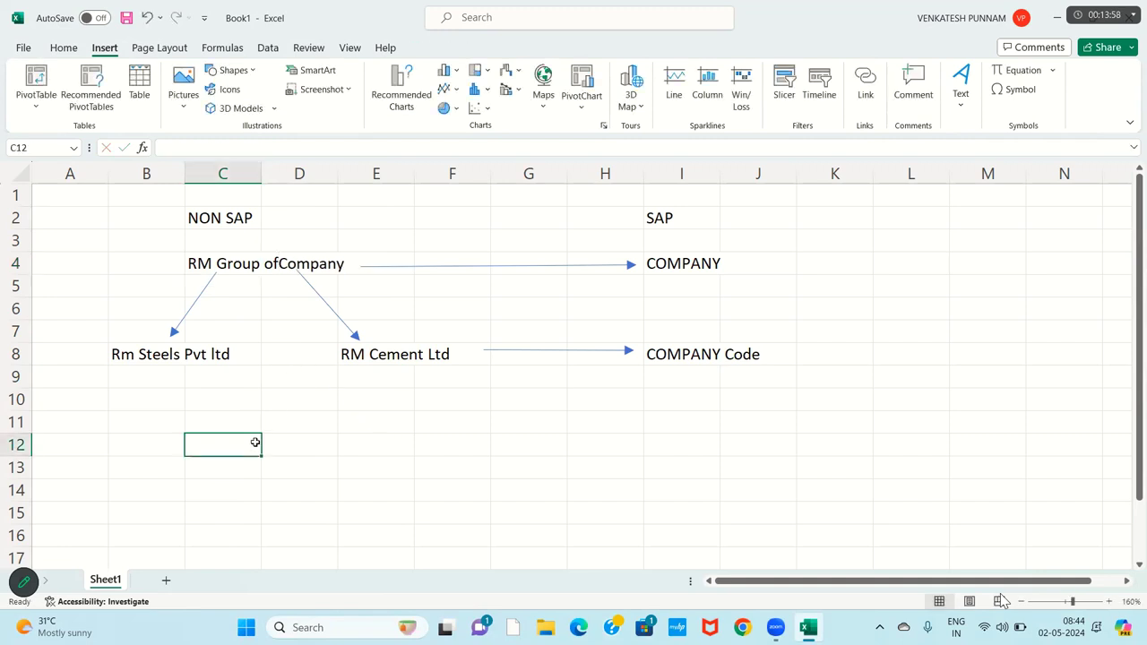
# Step: Enter "Hyderabad Branch" in cell C12 below the subsidiaries
pyautogui.write('Hyd')
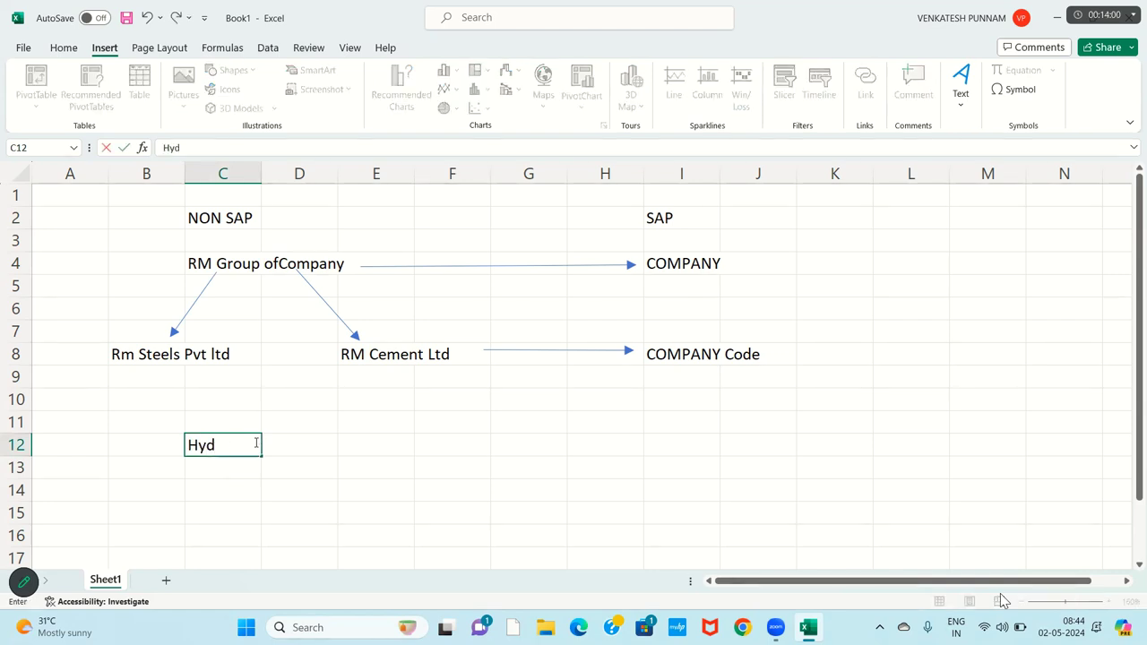
pyautogui.write('erabad Ba')
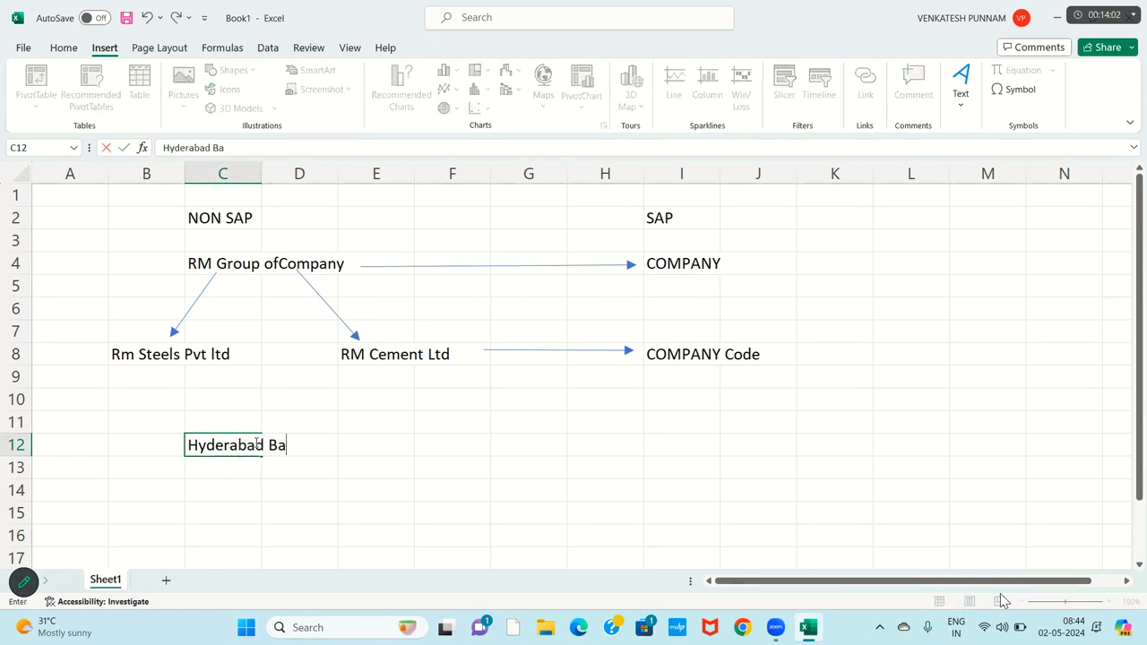
pyautogui.press('BackSpace')
pyautogui.write('ran')
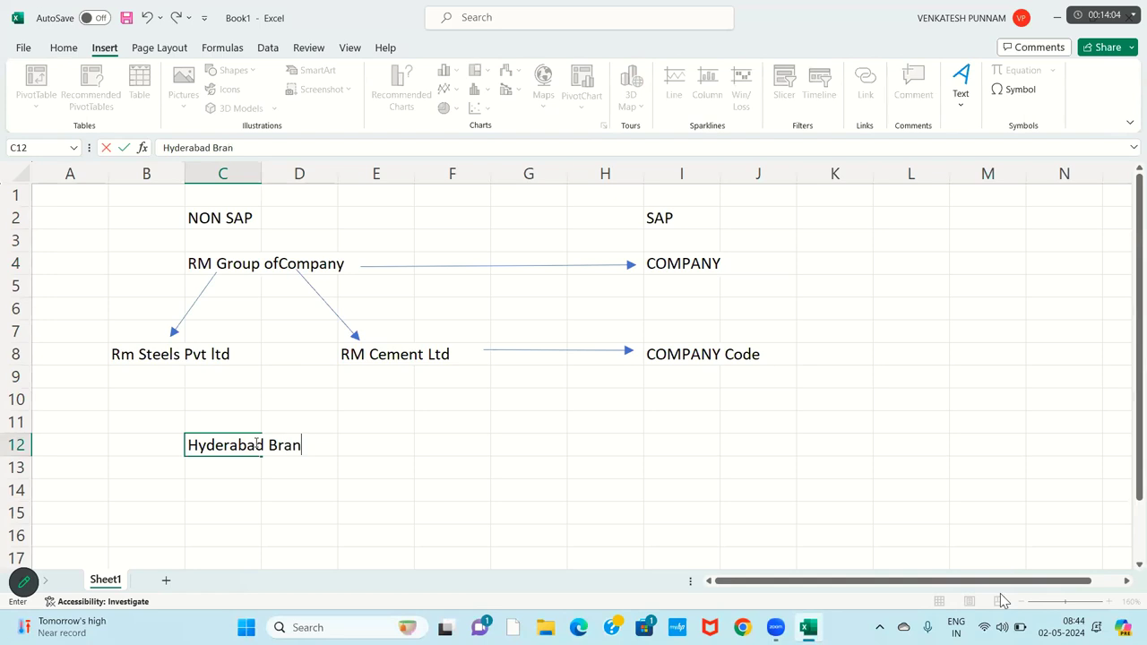
pyautogui.write('ch')
pyautogui.press('Return')
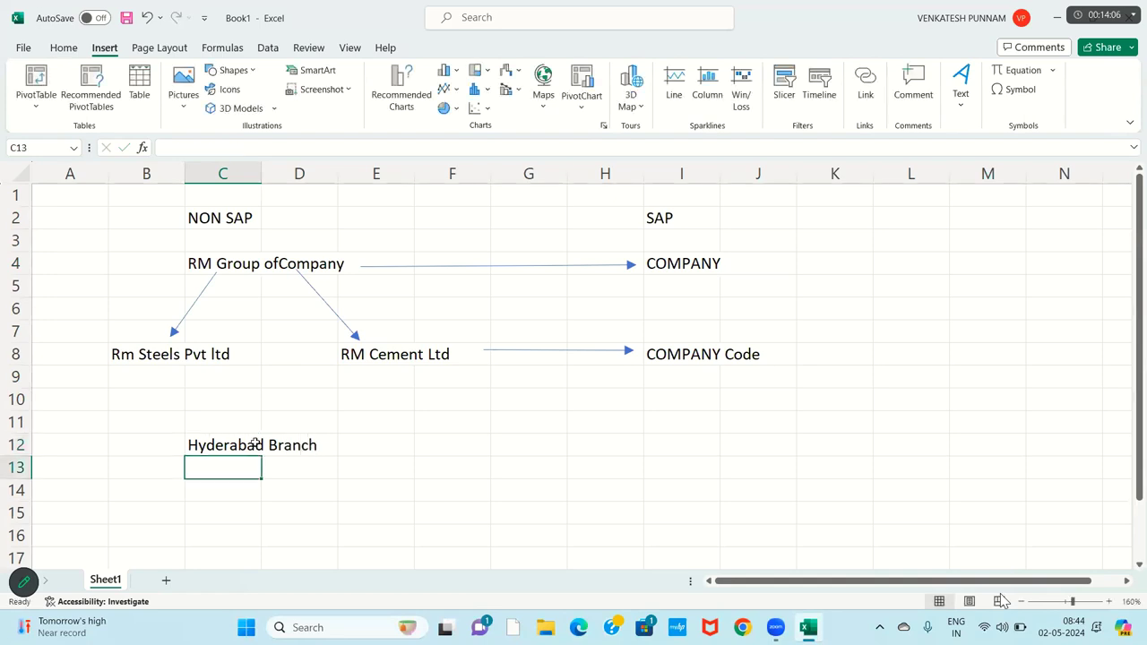
# Step: Enter "Mumbai Branch", "Pune Branch" and "Bangalore Baranch" in cells C13 to C15
pyautogui.write('Mumbai Branch')
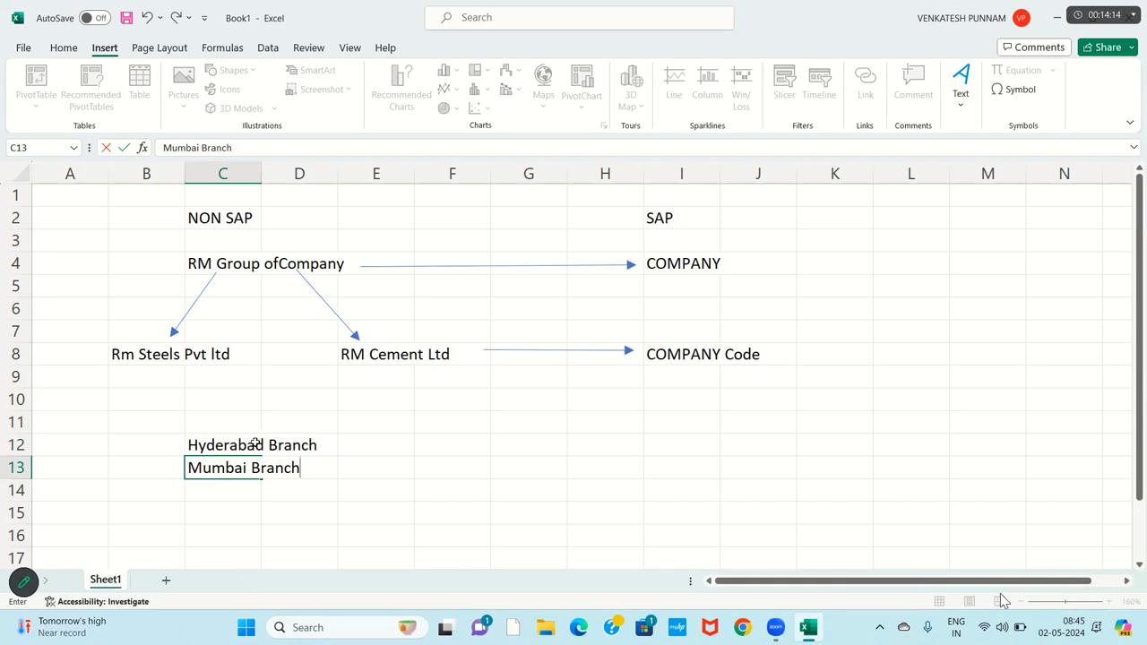
pyautogui.press('Return')
pyautogui.write('Pu')
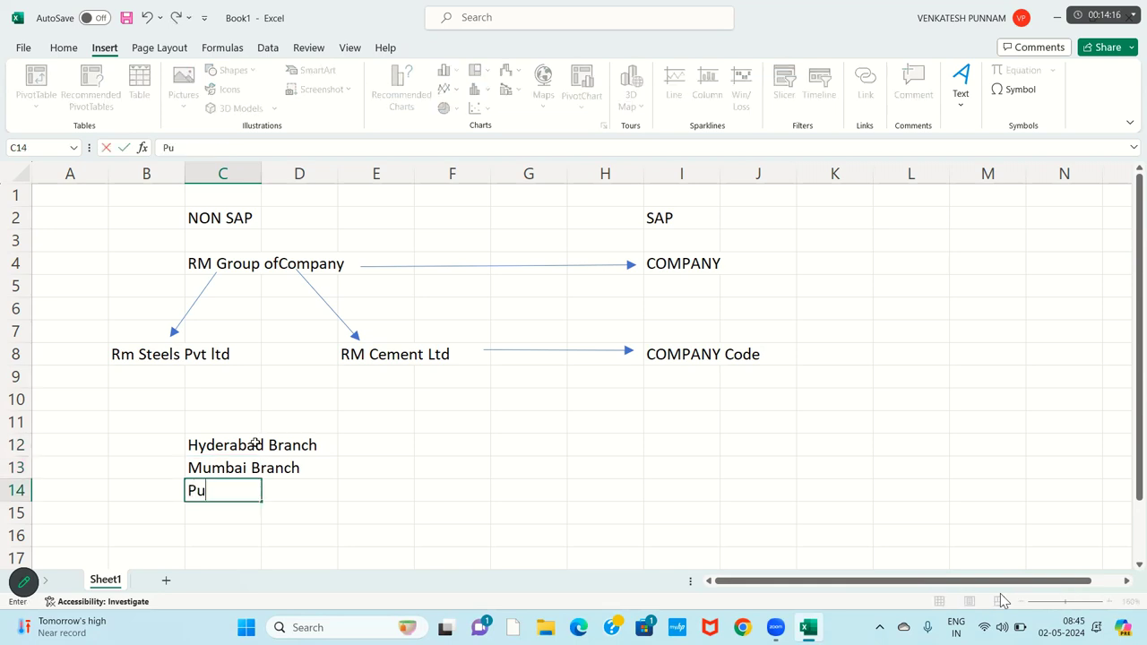
pyautogui.write('ne Branch')
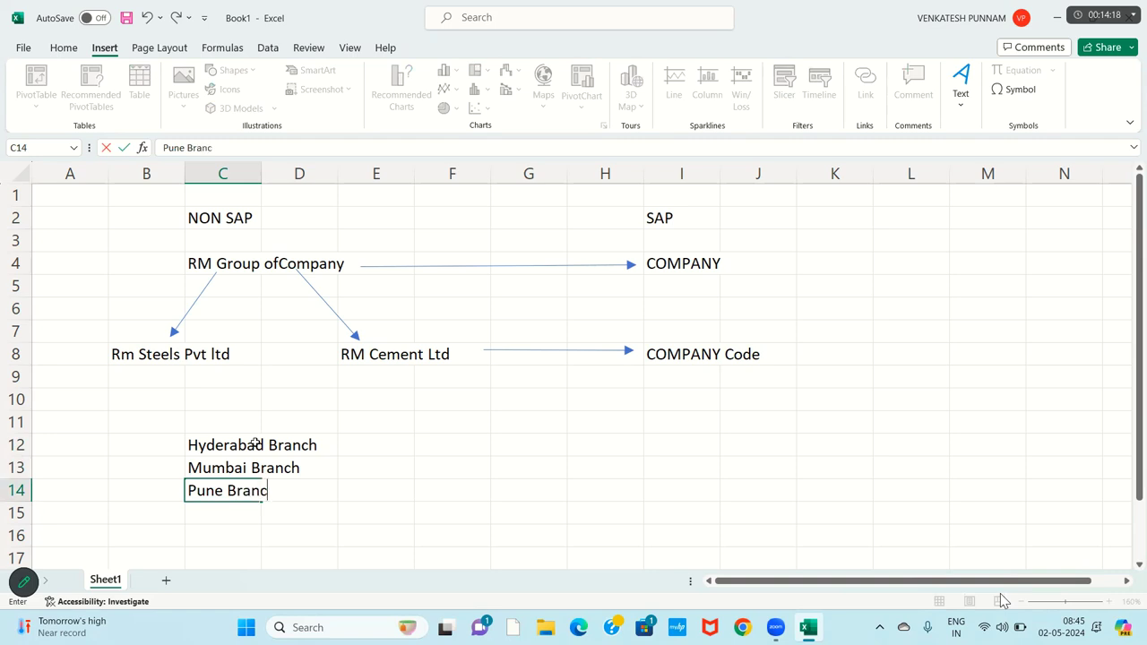
pyautogui.press('Return')
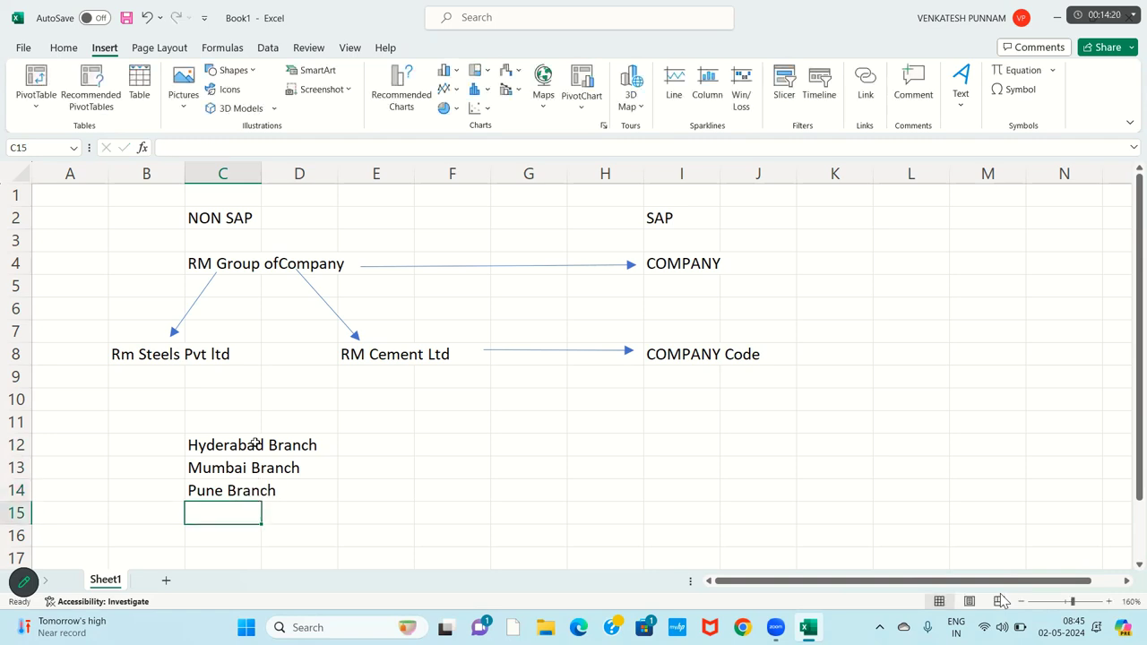
pyautogui.write('Bangalore Bar')
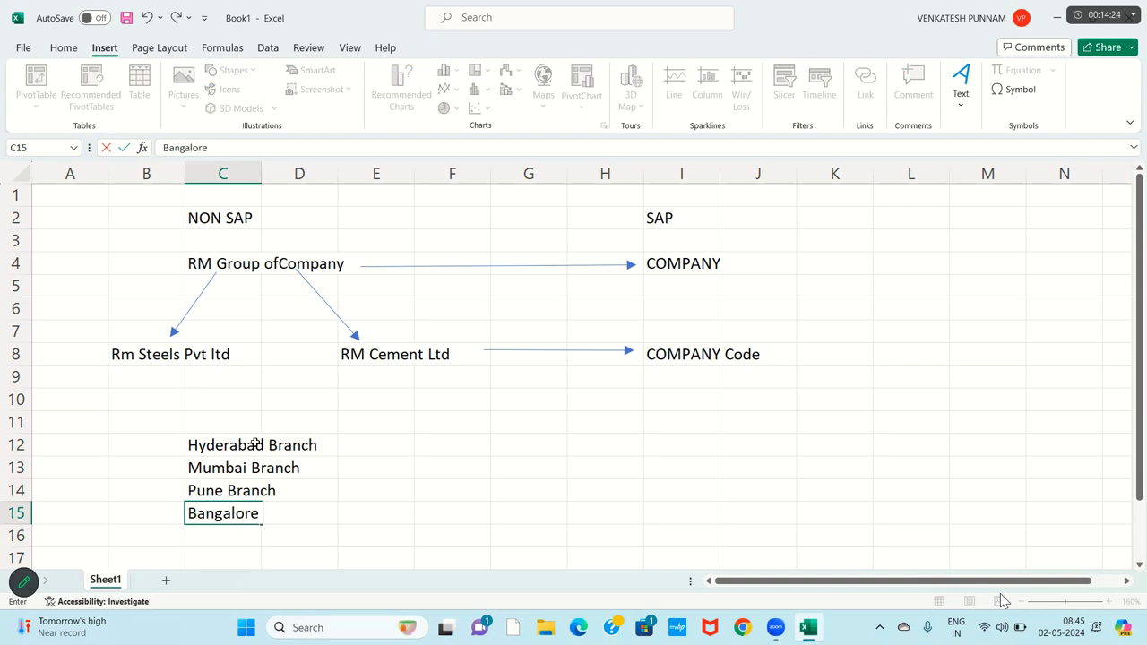
pyautogui.press('BackSpace')
pyautogui.write('ranch')
pyautogui.press('Return')
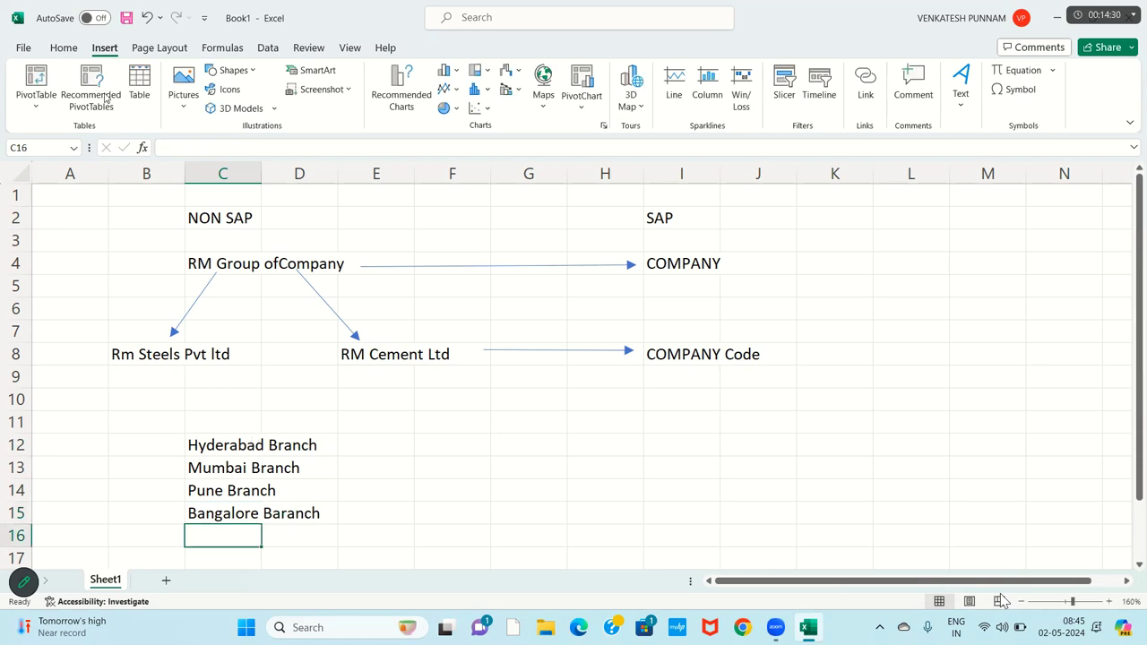
# Step: Draw straight arrows from Rm Steels Pvt ltd (about 1.47 by 0.68 cm) and RM Cement Ltd (about 1.36 by 0.99 cm) down to the branch list
pyautogui.click(231, 70)
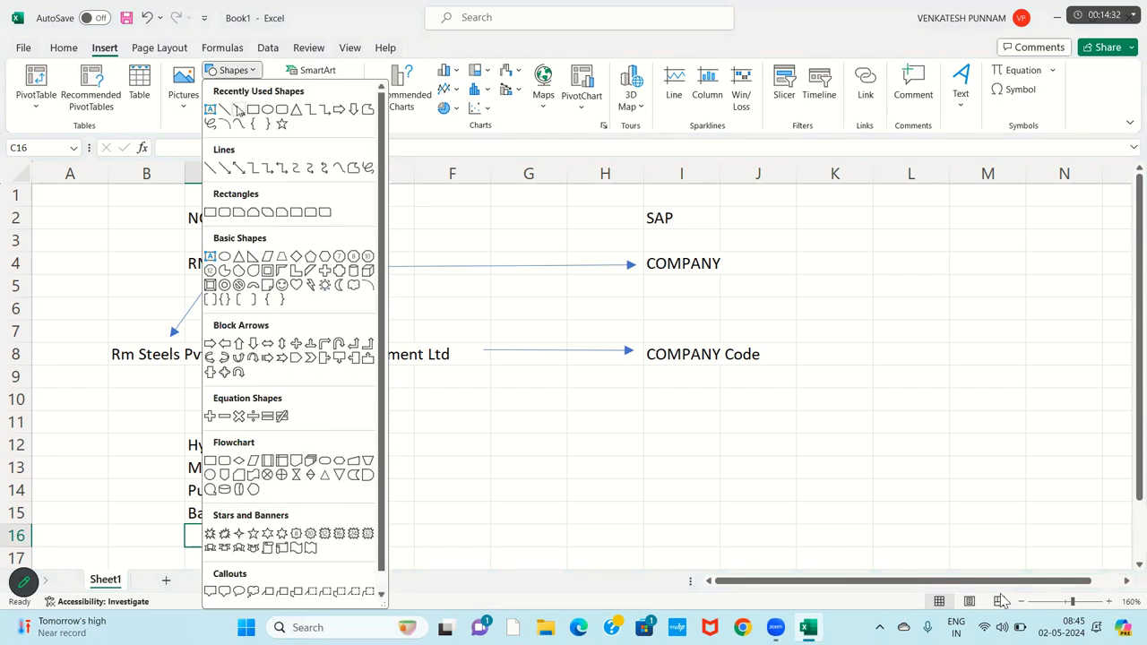
pyautogui.click(238, 109)
pyautogui.moveTo(191, 361); pyautogui.dragTo(221, 426)
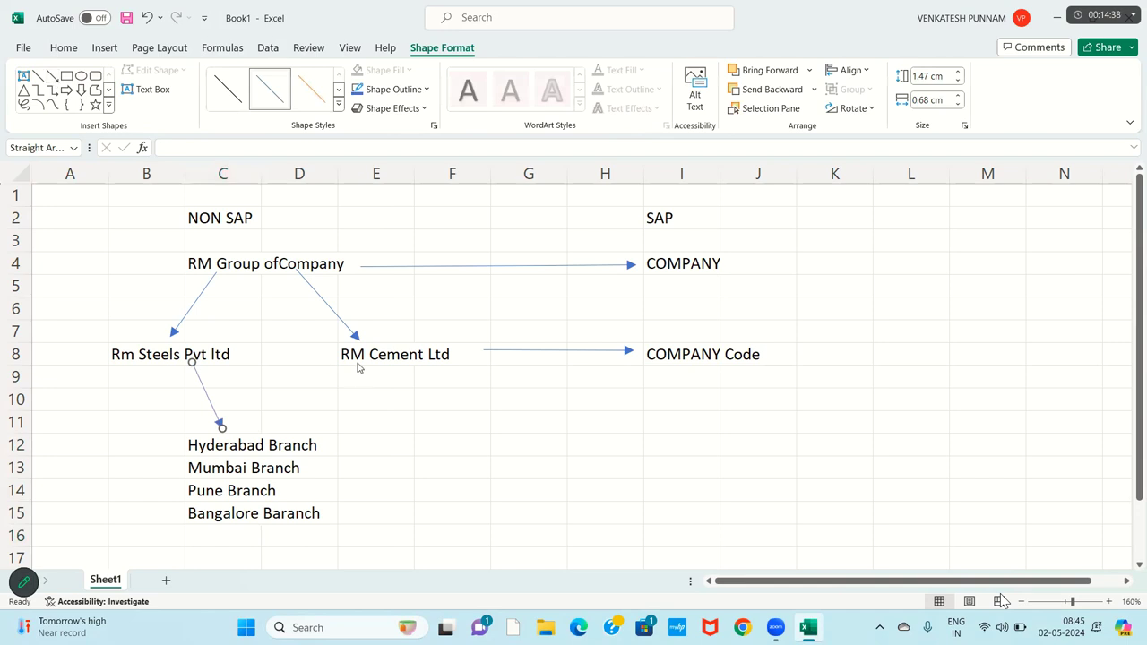
pyautogui.click(52, 77)
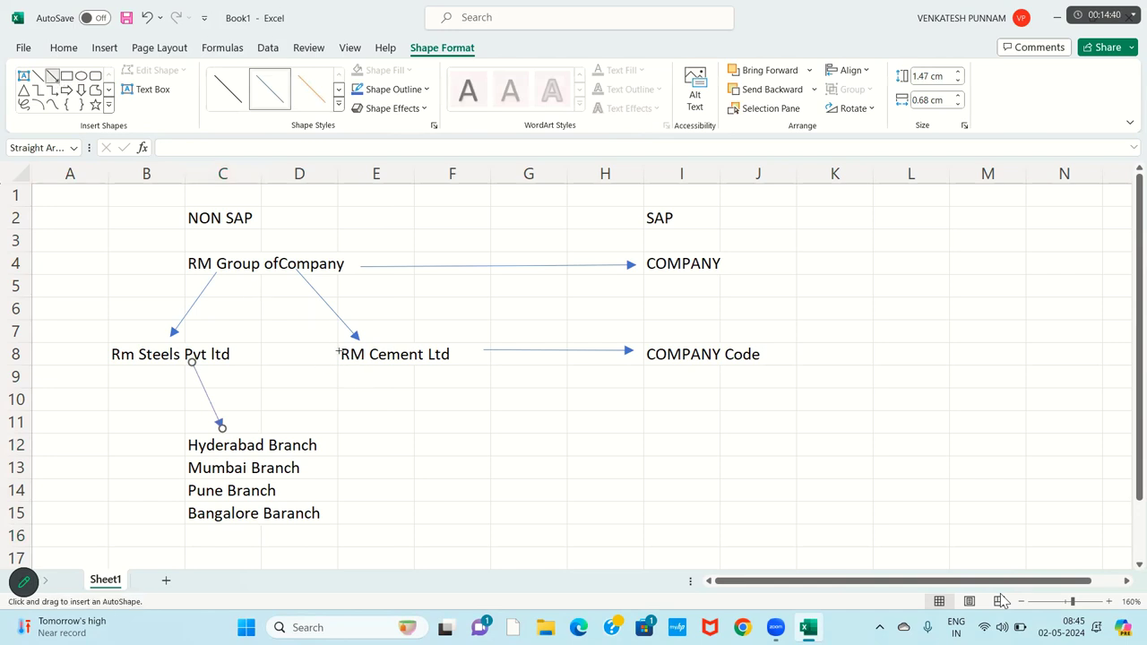
pyautogui.moveTo(349, 371); pyautogui.dragTo(306, 430)
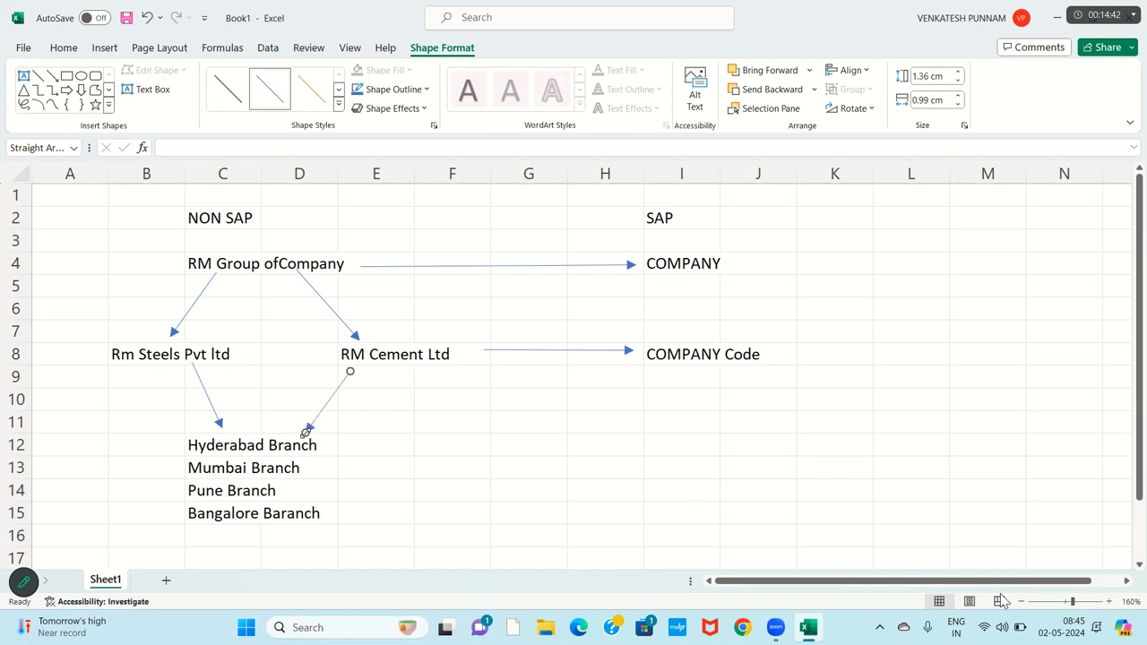
# Step: Apply thick outside borders around the branch list in cells C12:D15
pyautogui.click(213, 444)
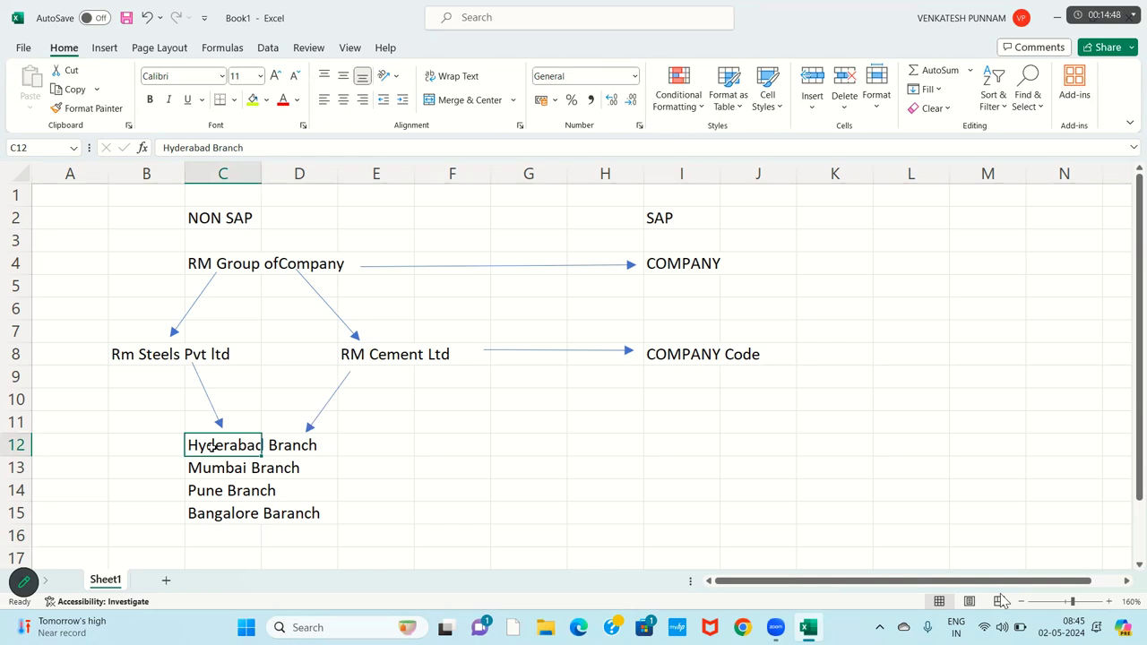
pyautogui.hotkey('shift', 'Right')
pyautogui.hotkey('shift', 'Down')
pyautogui.hotkey('shift', 'Down')
pyautogui.hotkey('shift', 'Down')
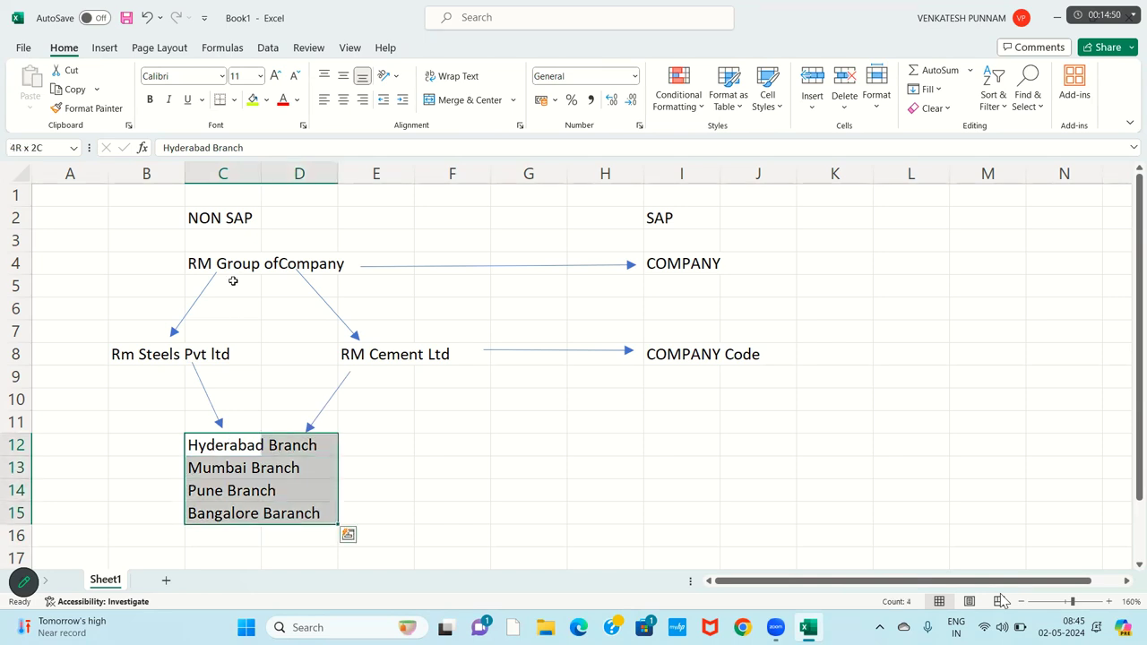
pyautogui.click(233, 100)
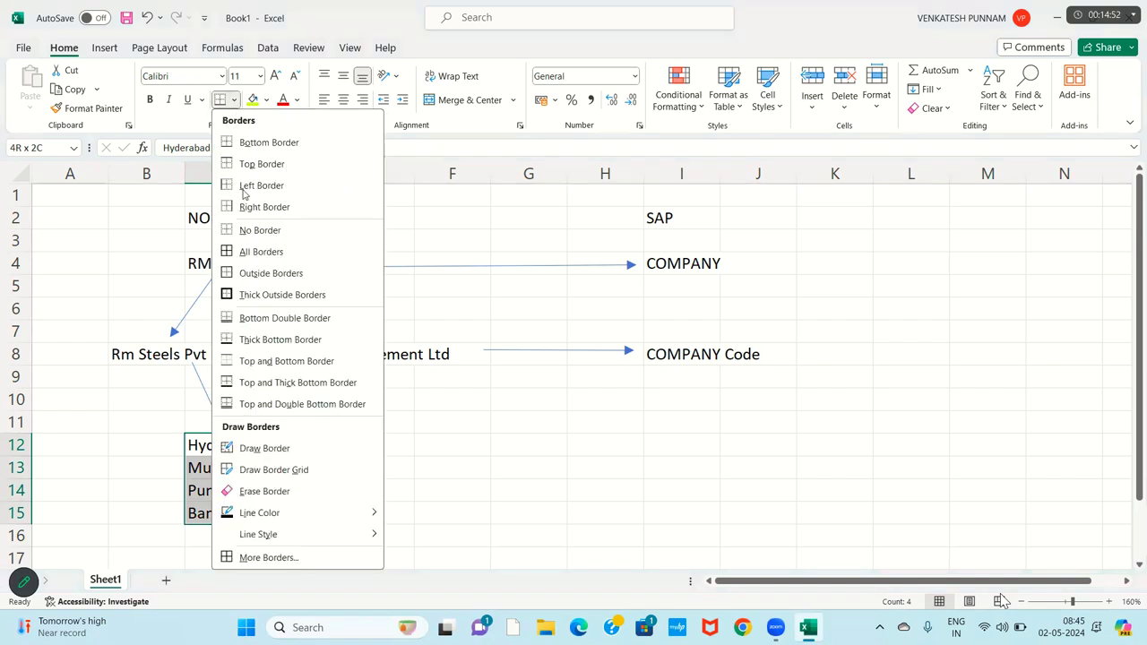
pyautogui.click(255, 295)
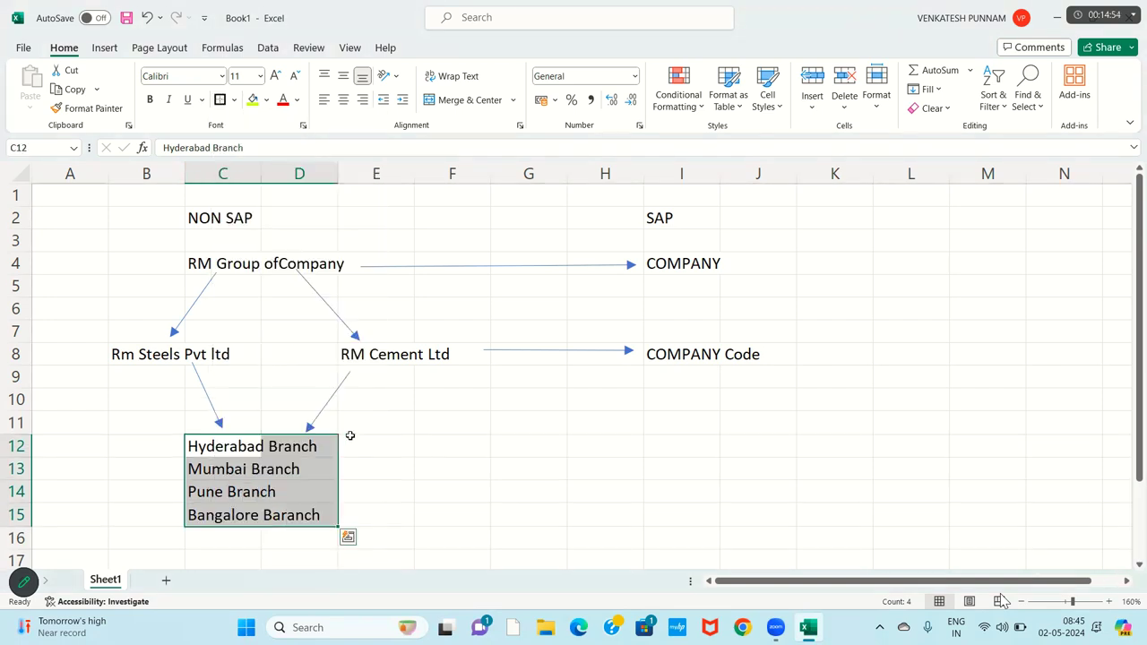
# Step: Draw a nearly horizontal straight arrow in row 13 from the bordered branch list to just before cell H13
pyautogui.click(350, 439)
pyautogui.click(106, 50)
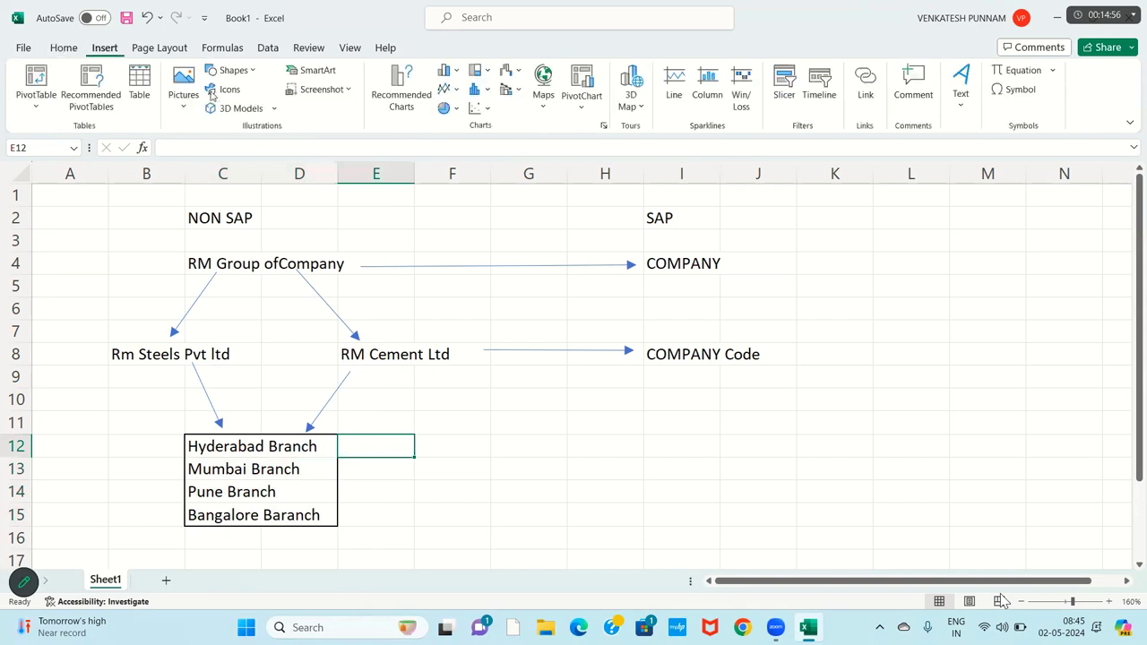
pyautogui.click(229, 78)
pyautogui.click(239, 108)
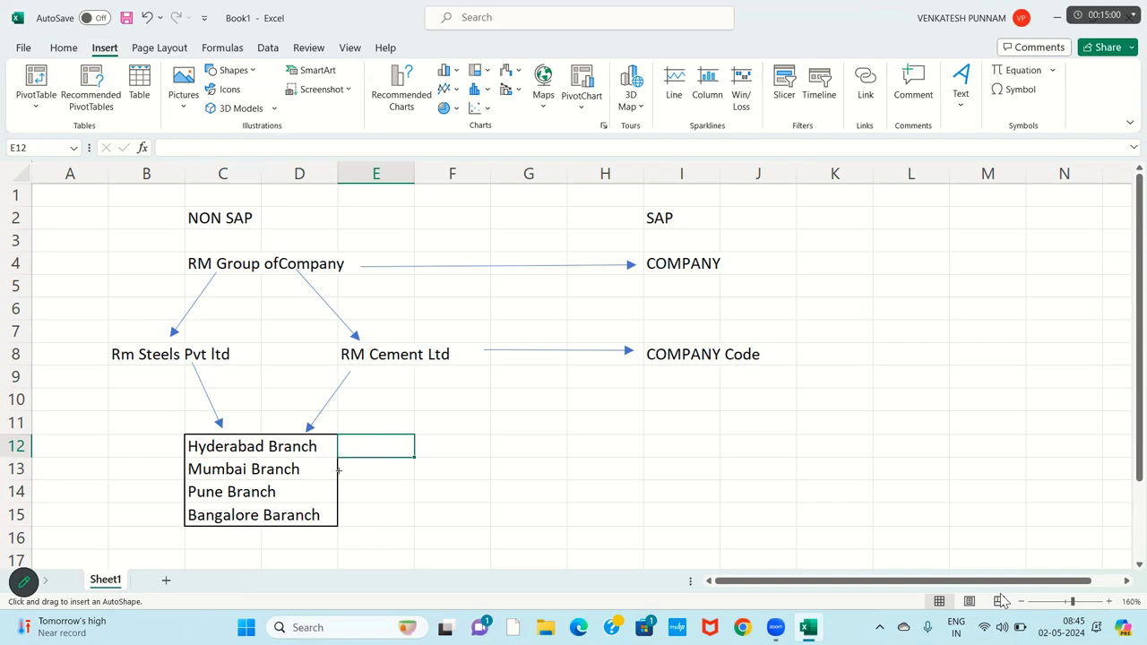
pyautogui.moveTo(339, 469); pyautogui.dragTo(553, 471)
# Step: Enter "Business Area" in cell H13 as the SAP term for the branches, and return to the Hyderabad Branch cell
pyautogui.click(589, 474)
pyautogui.write('Business Area')
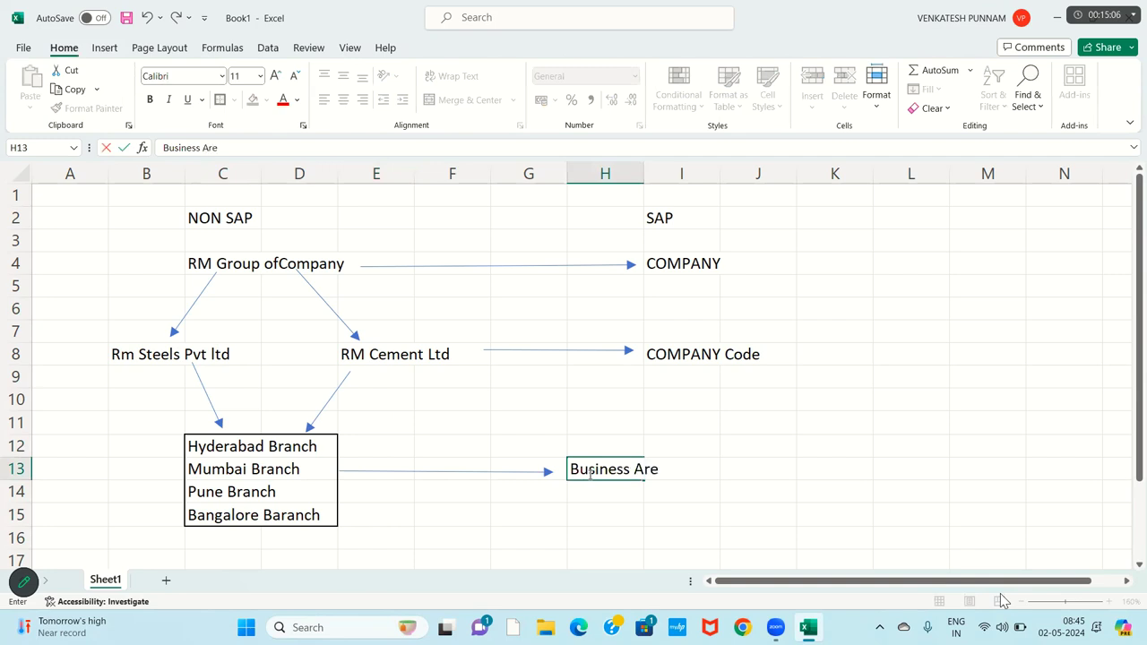
pyautogui.press('Return')
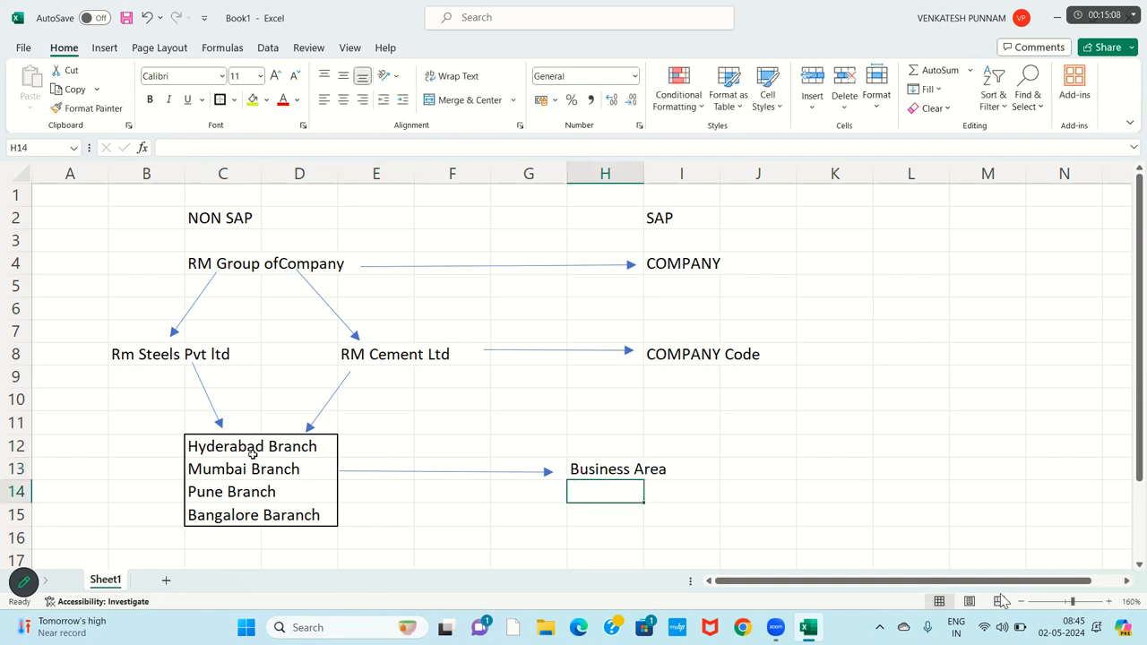
pyautogui.click(255, 455)
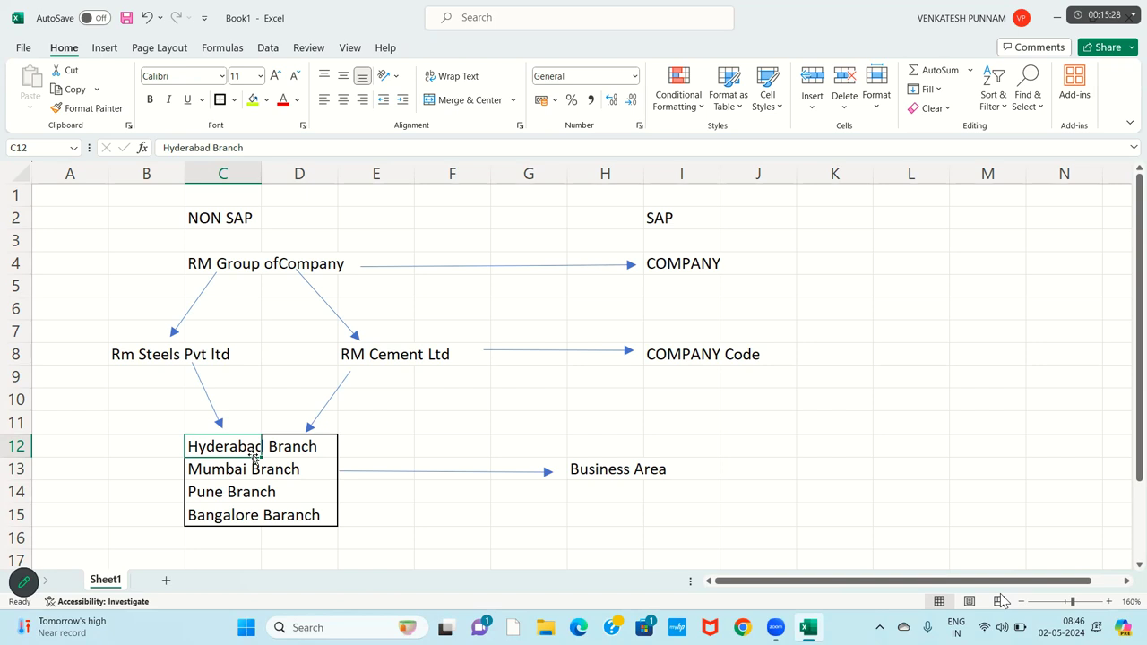
# Step: Correct the group name in cell C4 to "RM Group of Company" by adding the missing space
pyautogui.click(144, 360)
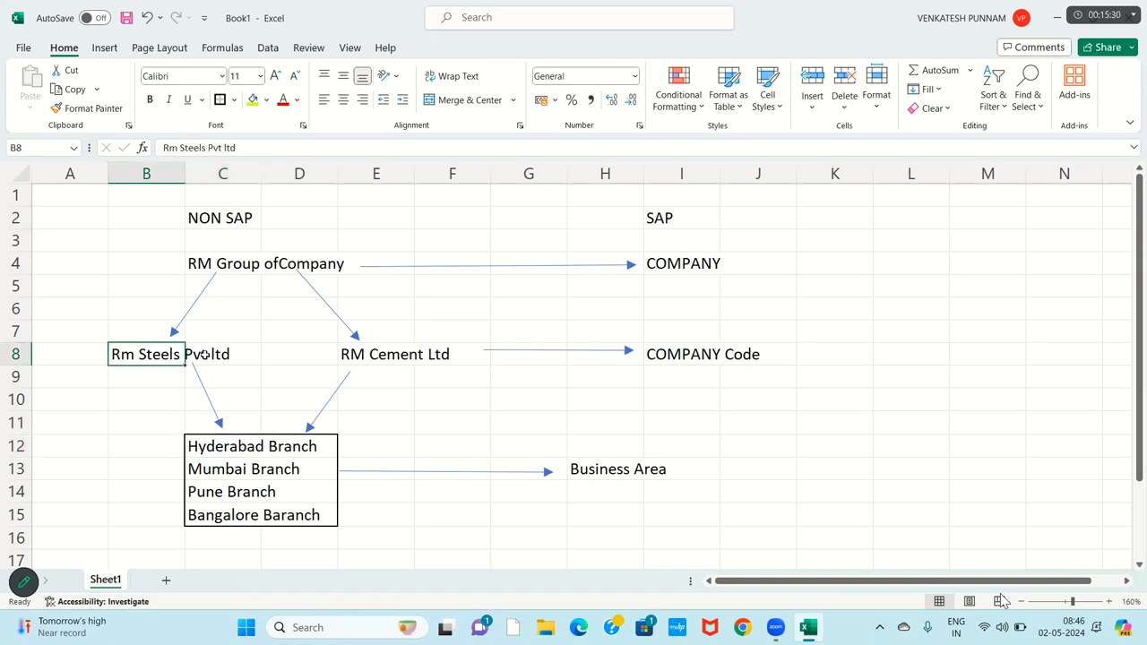
pyautogui.click(371, 369)
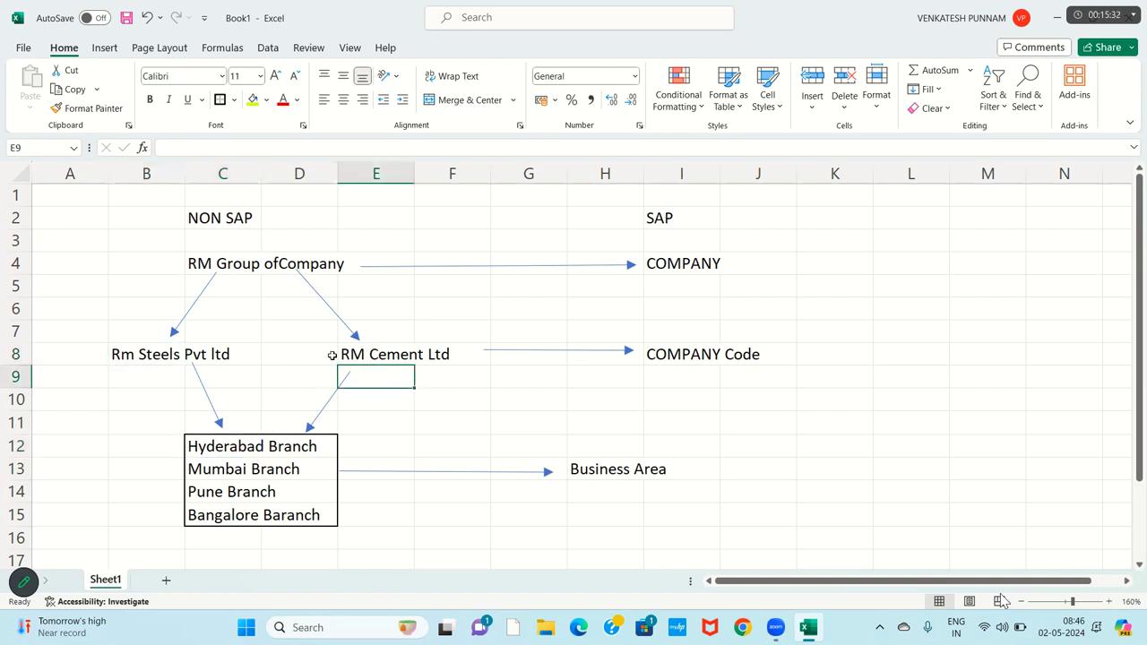
pyautogui.click(193, 264)
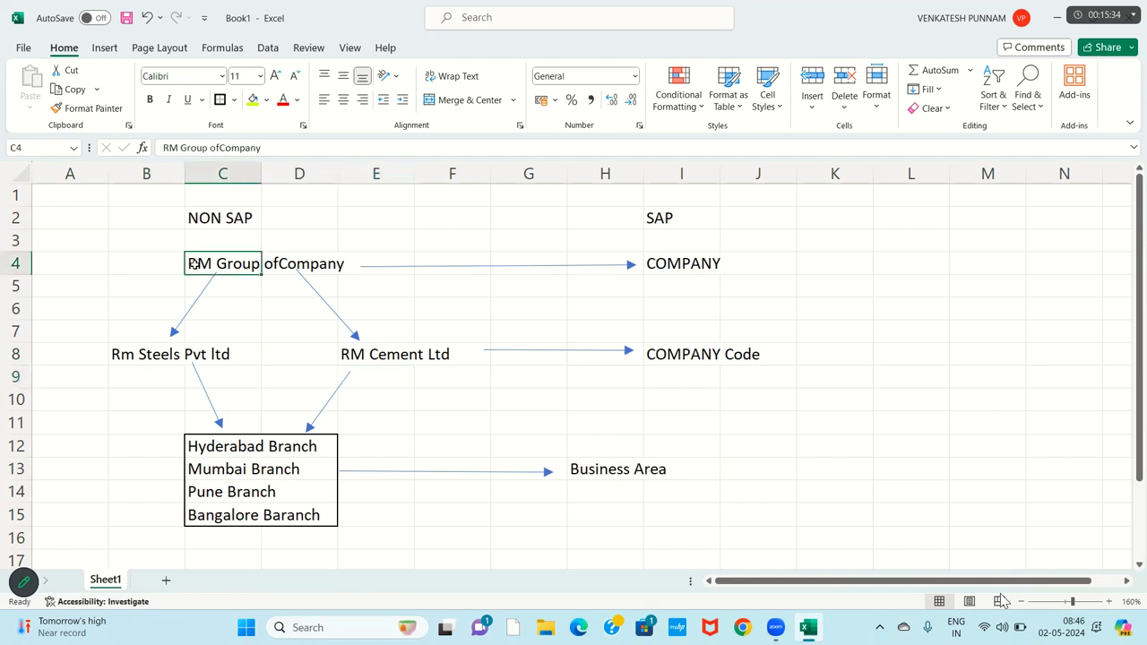
pyautogui.click(222, 148)
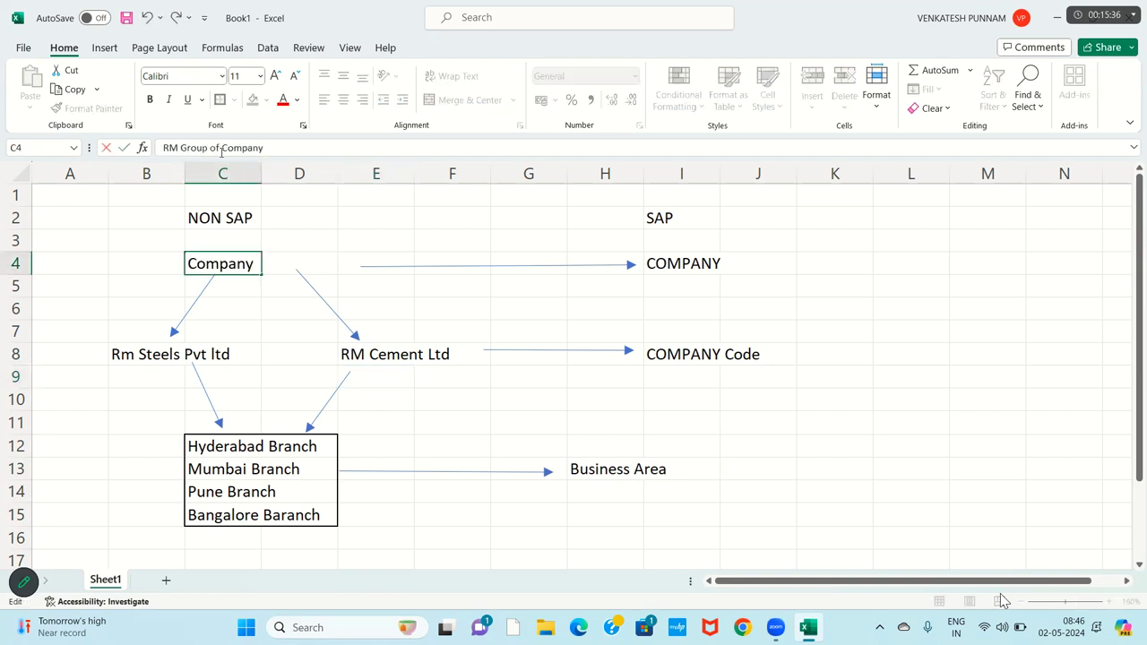
pyautogui.click(697, 308)
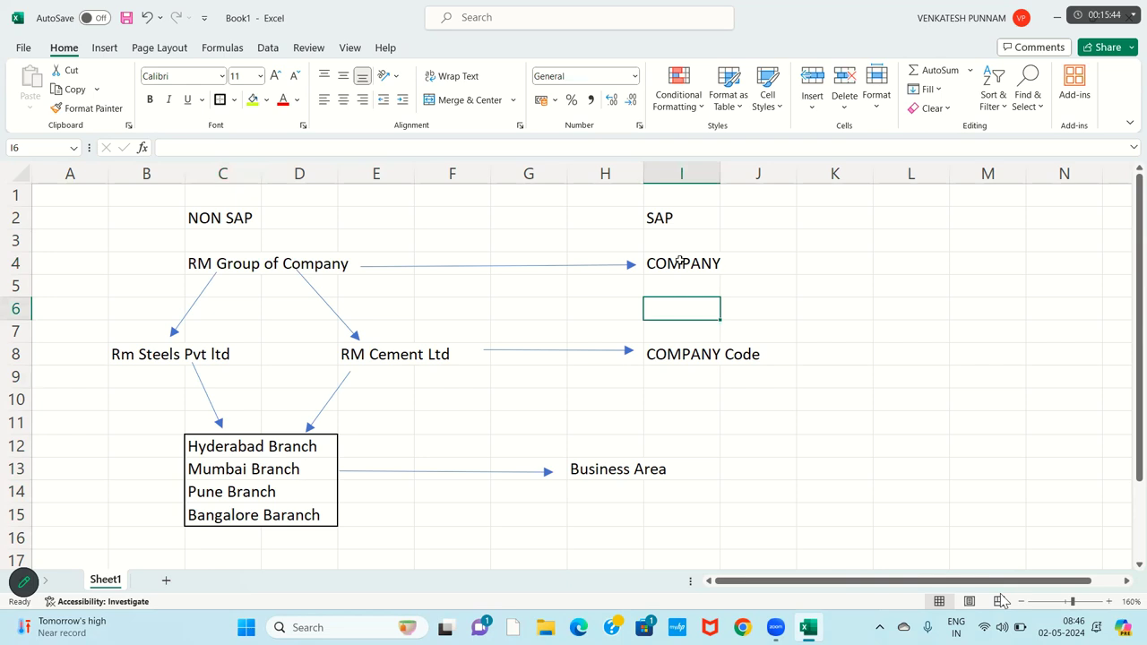
# Step: Draw a nearly vertical straight arrow, about 4.41 by 0.09 cm, from RM Cement Ltd down to just above cell E18
pyautogui.click(169, 354)
pyautogui.press('Right')
pyautogui.press('Right')
pyautogui.press('Right')
pyautogui.press('Down')
pyautogui.press('Down')
pyautogui.press('Down')
pyautogui.press('Down')
pyautogui.press('Down')
pyautogui.press('Down')
pyautogui.press('Down')
pyautogui.press('Down')
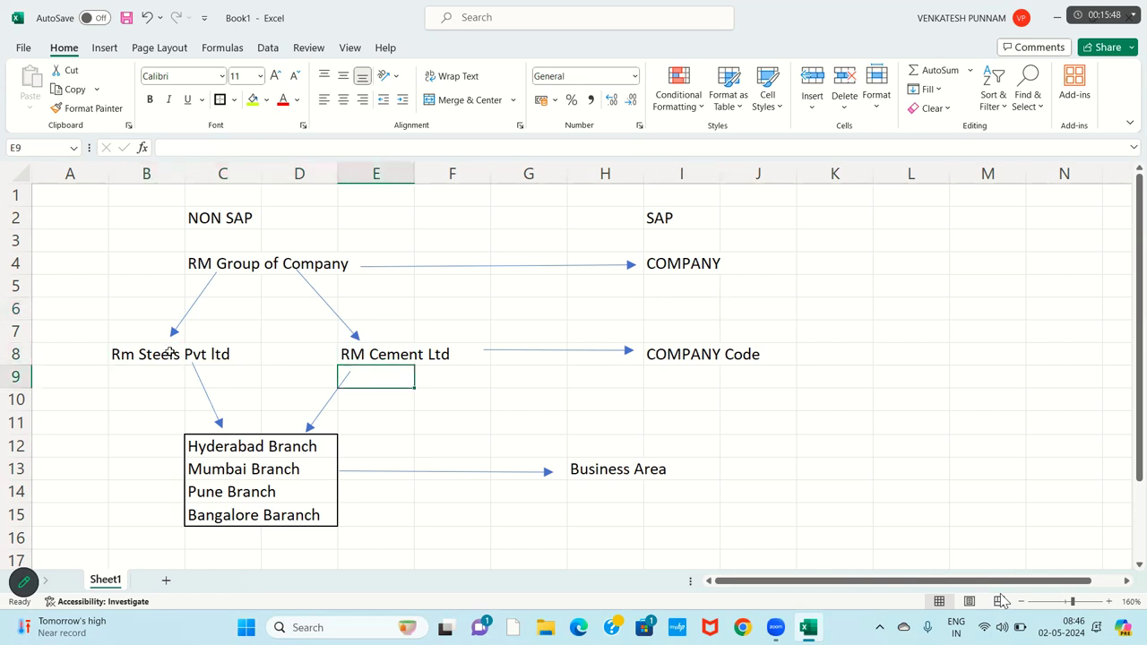
pyautogui.press('Down')
pyautogui.press('Down')
pyautogui.press('Down')
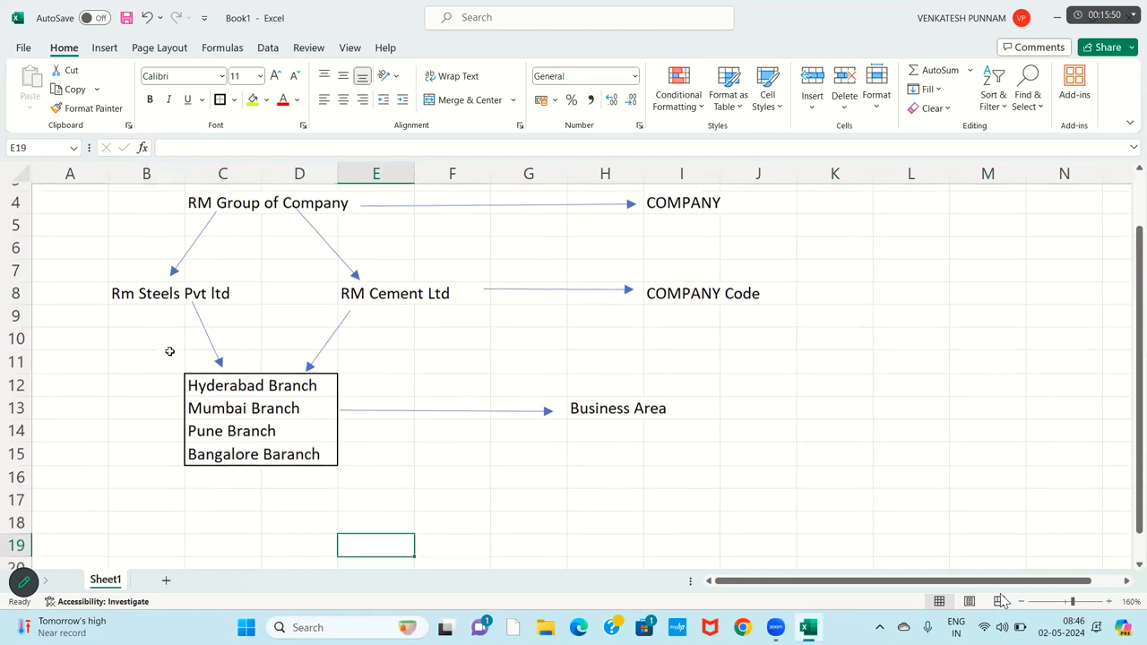
pyautogui.click(105, 50)
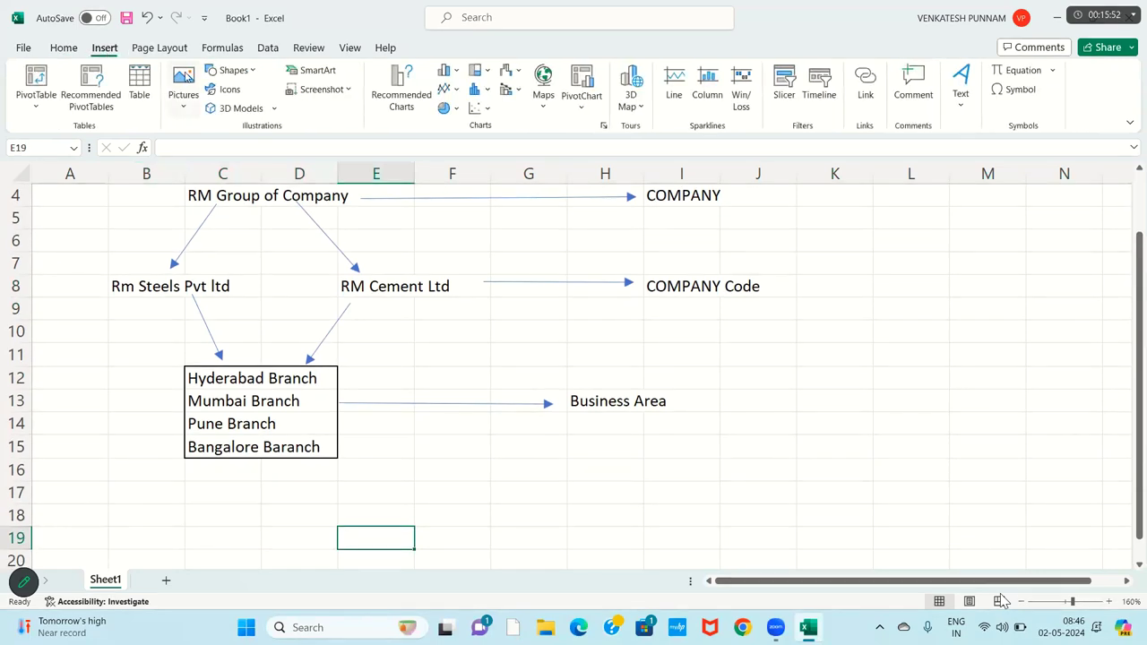
pyautogui.click(230, 70)
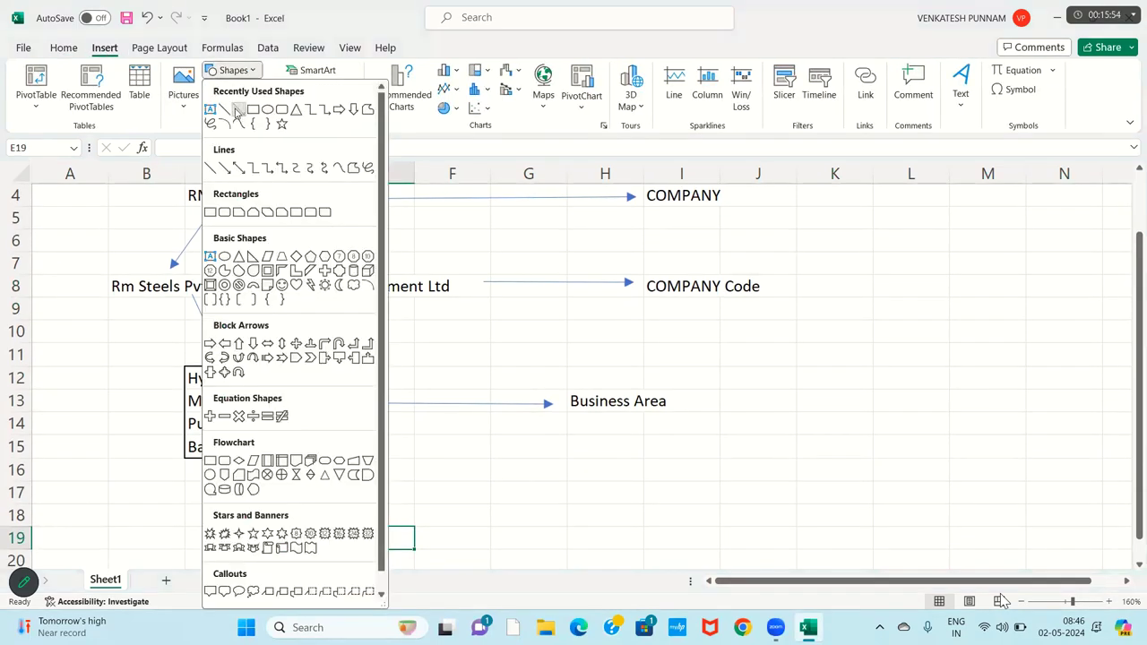
pyautogui.click(239, 109)
pyautogui.moveTo(377, 296); pyautogui.dragTo(381, 492)
# Step: Enter "Finance Dep" in cell E18 as the first department under RM Cement Ltd
pyautogui.click(374, 518)
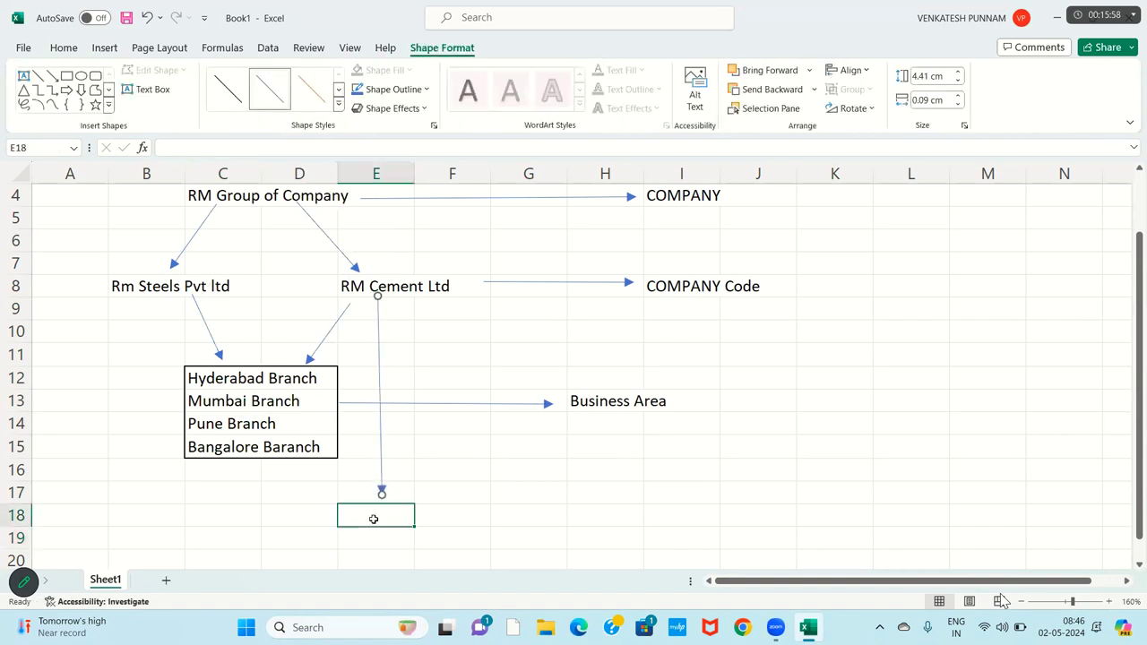
pyautogui.press('capslock')
pyautogui.press('capslock')
pyautogui.write('FIN')
pyautogui.press('BackSpace')
pyautogui.press('BackSpace')
pyautogui.press('capslock')
pyautogui.write('inance Dep')
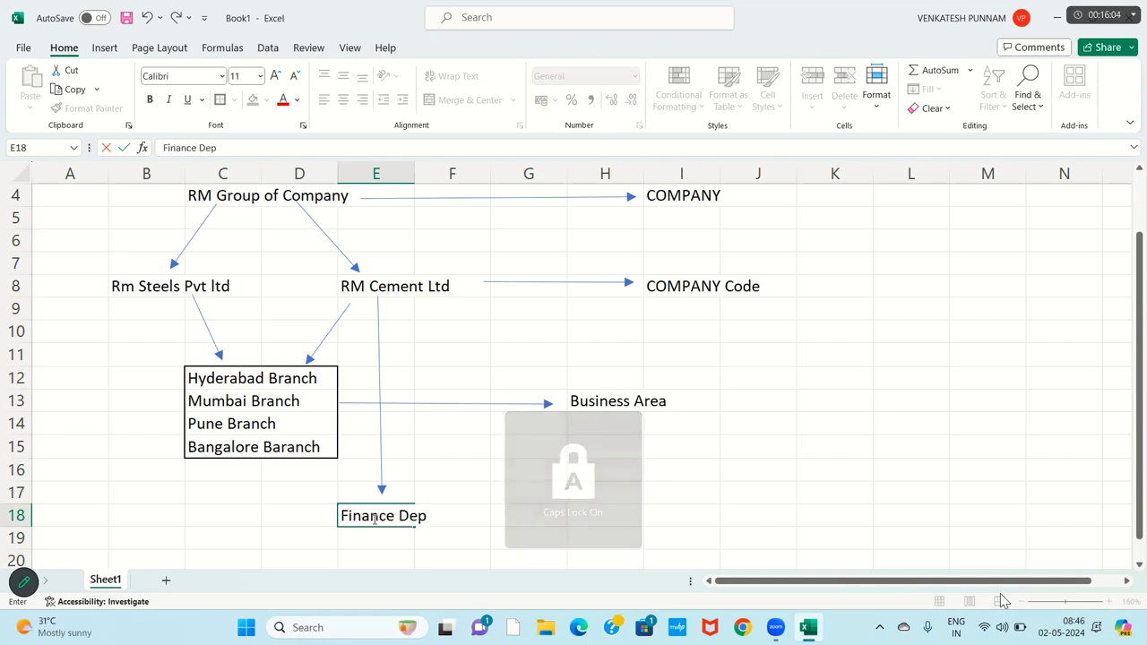
pyautogui.press('Return')
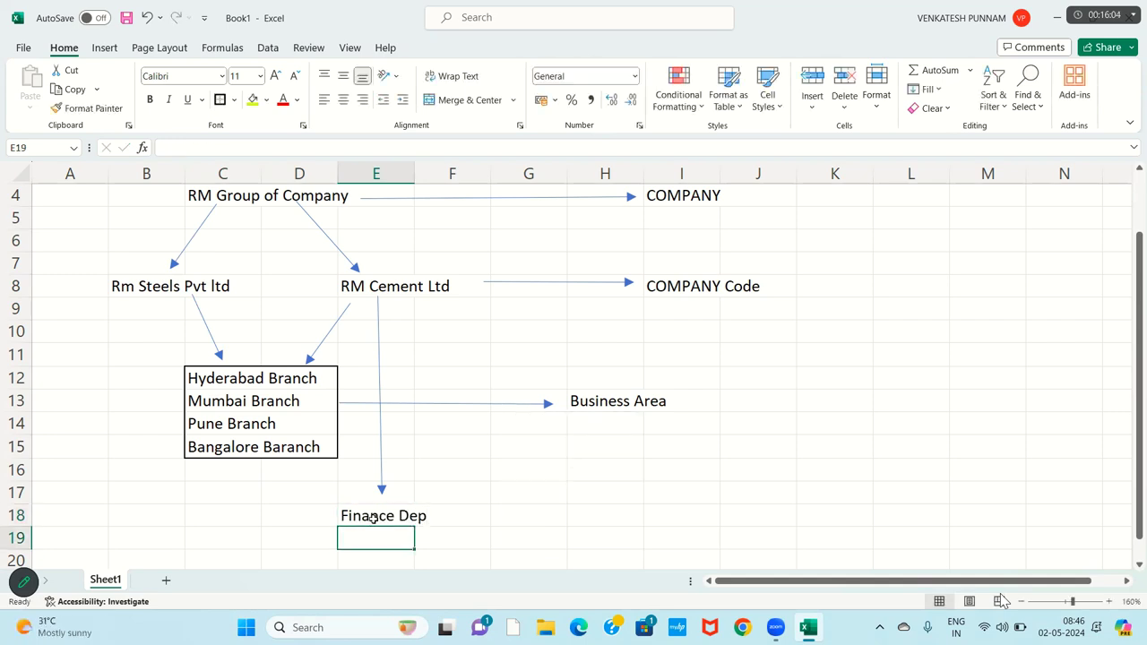
# Step: Add "HR DEP" in cell E19 and "SALES DEP" in cell E20 below the finance department
pyautogui.press('capslock')
pyautogui.write('HR DE')
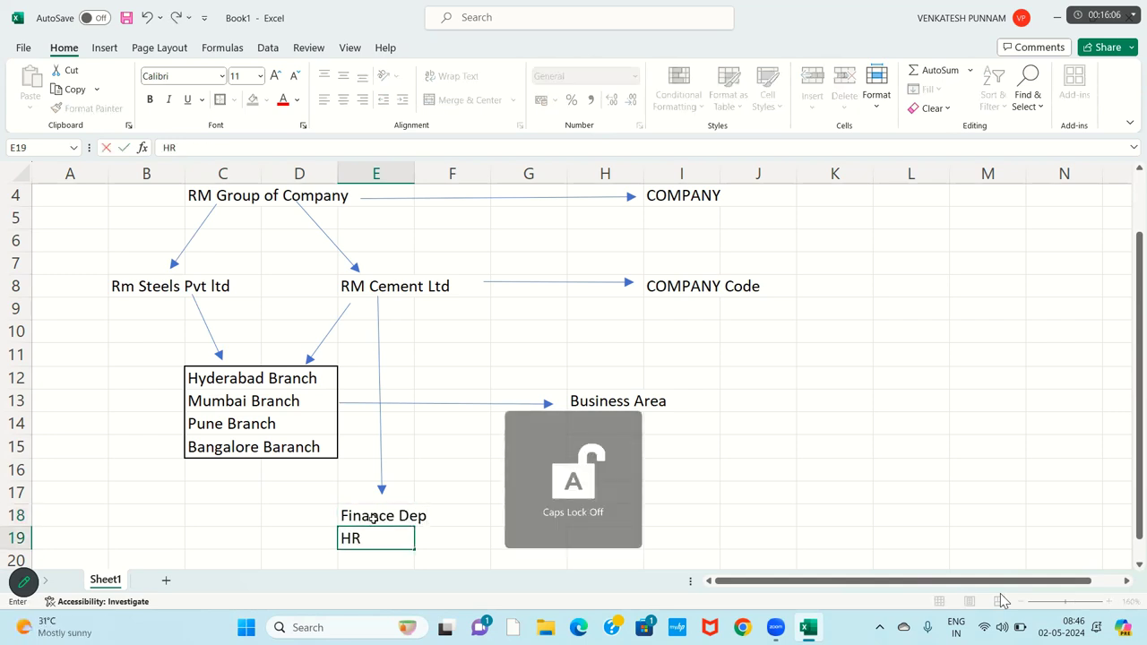
pyautogui.press('BackSpace')
pyautogui.write('EP')
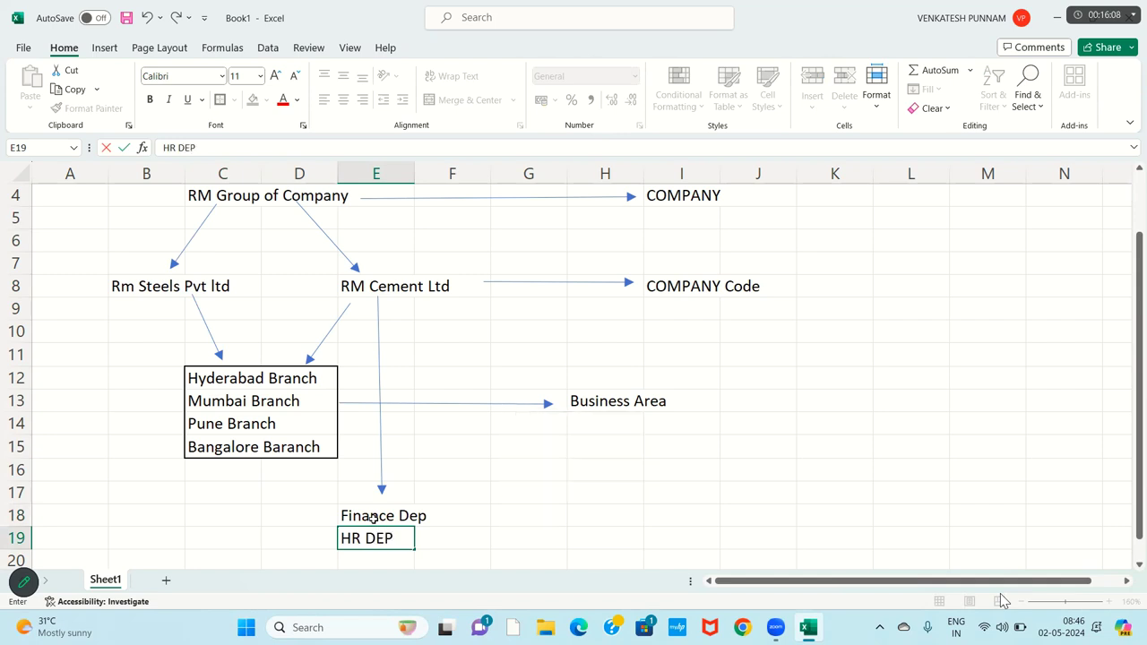
pyautogui.press('Return')
pyautogui.write('SALES DEP')
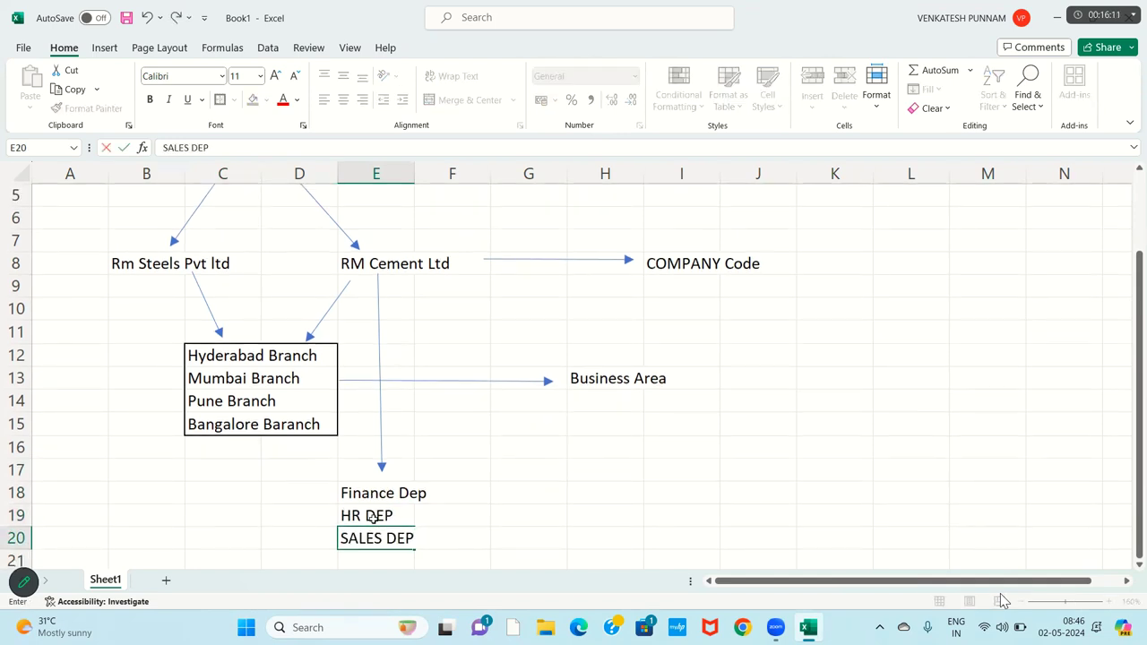
pyautogui.press('Return')
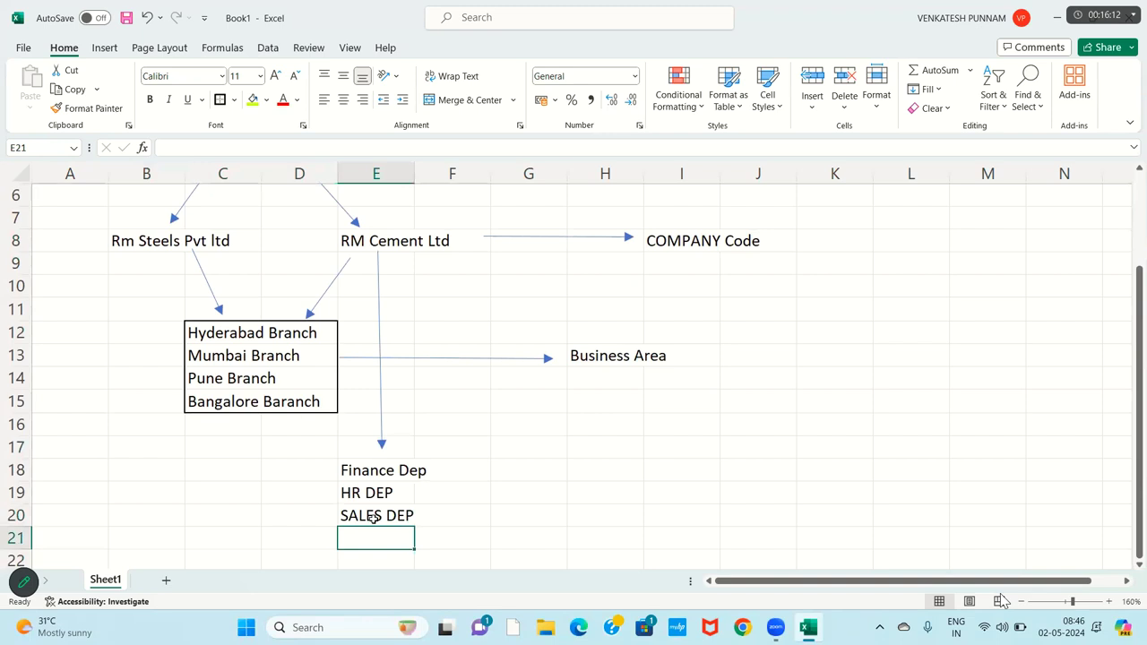
# Step: Add "PURCHASE DEP" in cell E21 and "Admin Dep" in cell E22 to complete the department list
pyautogui.write('PRU')
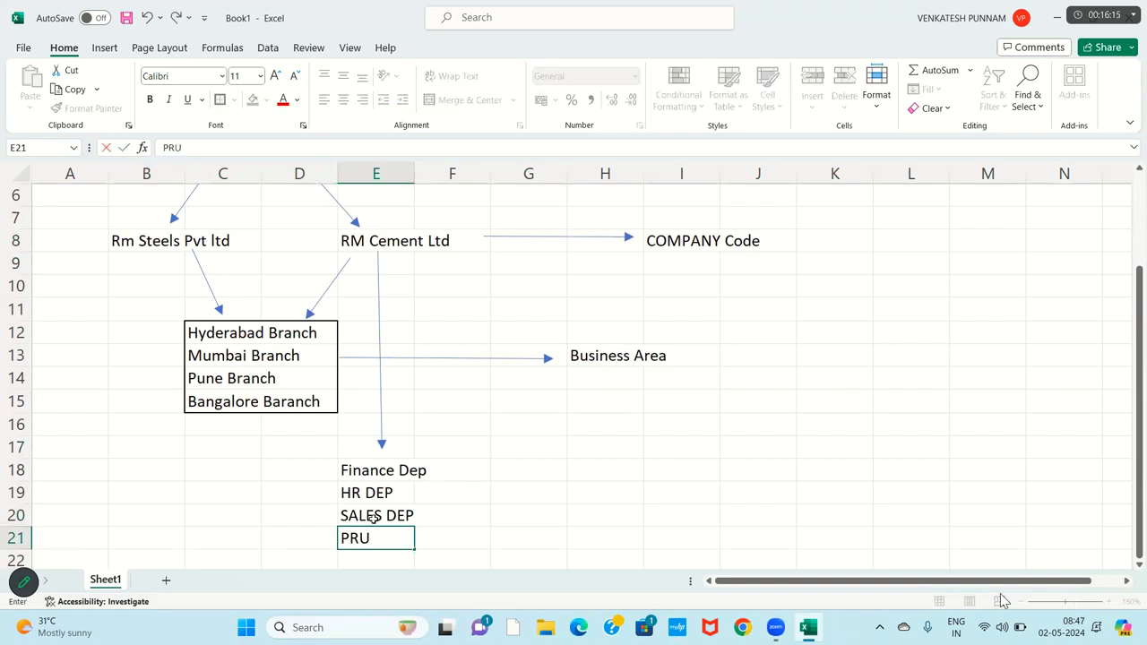
pyautogui.press('BackSpace')
pyautogui.press('BackSpace')
pyautogui.press('capslock')
pyautogui.write('URCHASE DEP')
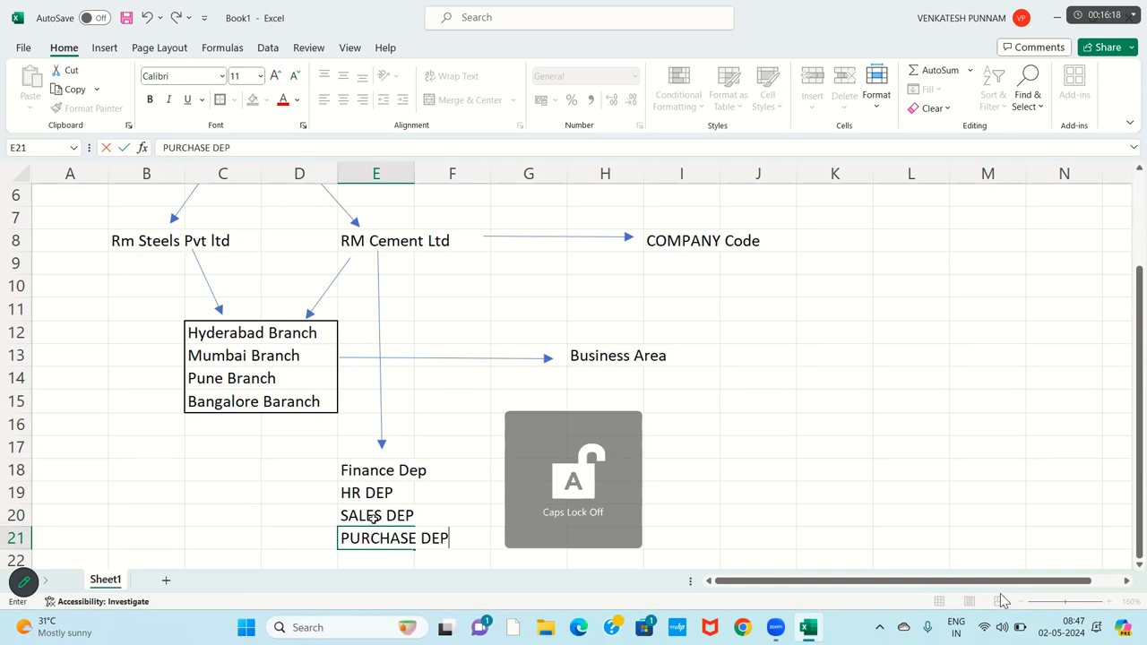
pyautogui.press('Return')
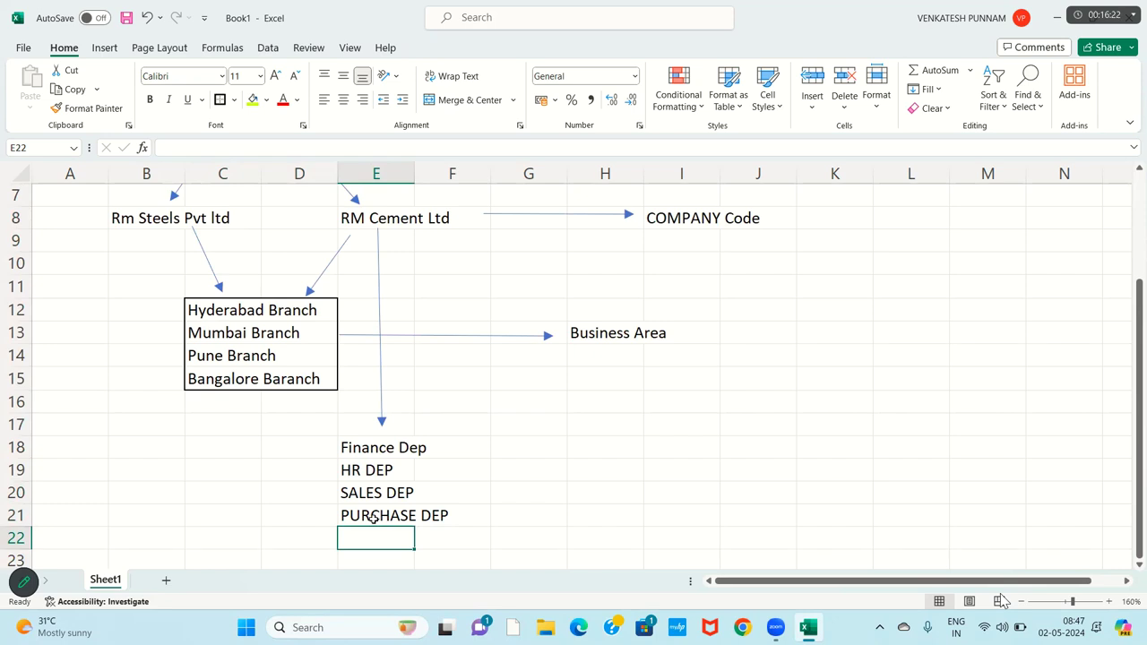
pyautogui.write('aDMIN Dep')
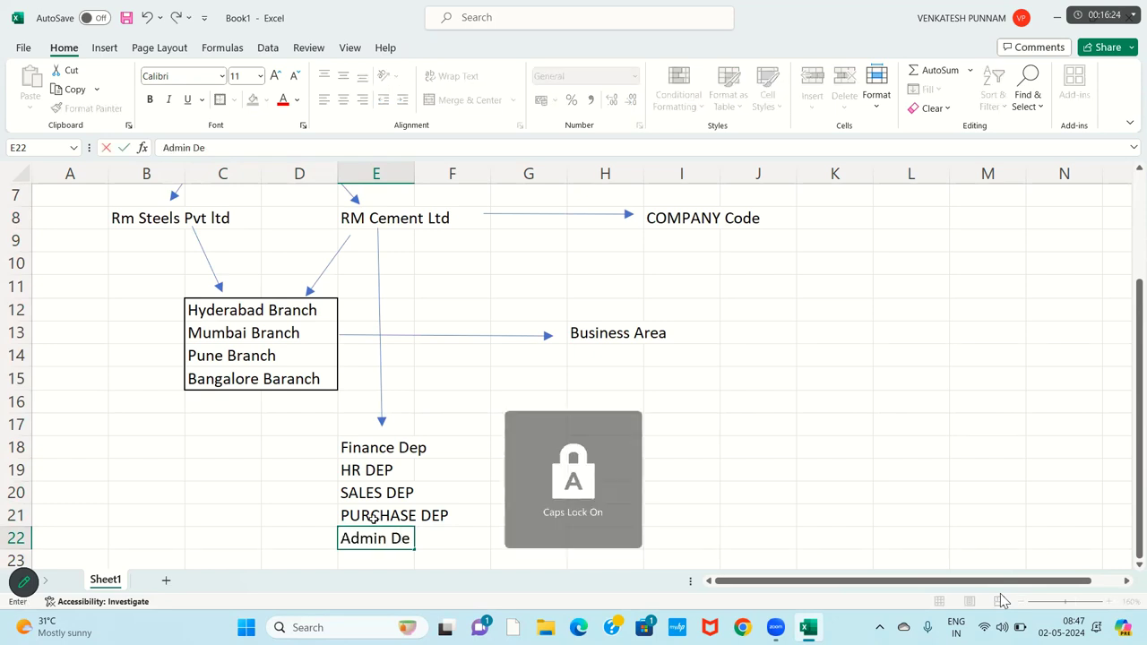
pyautogui.press('Return')
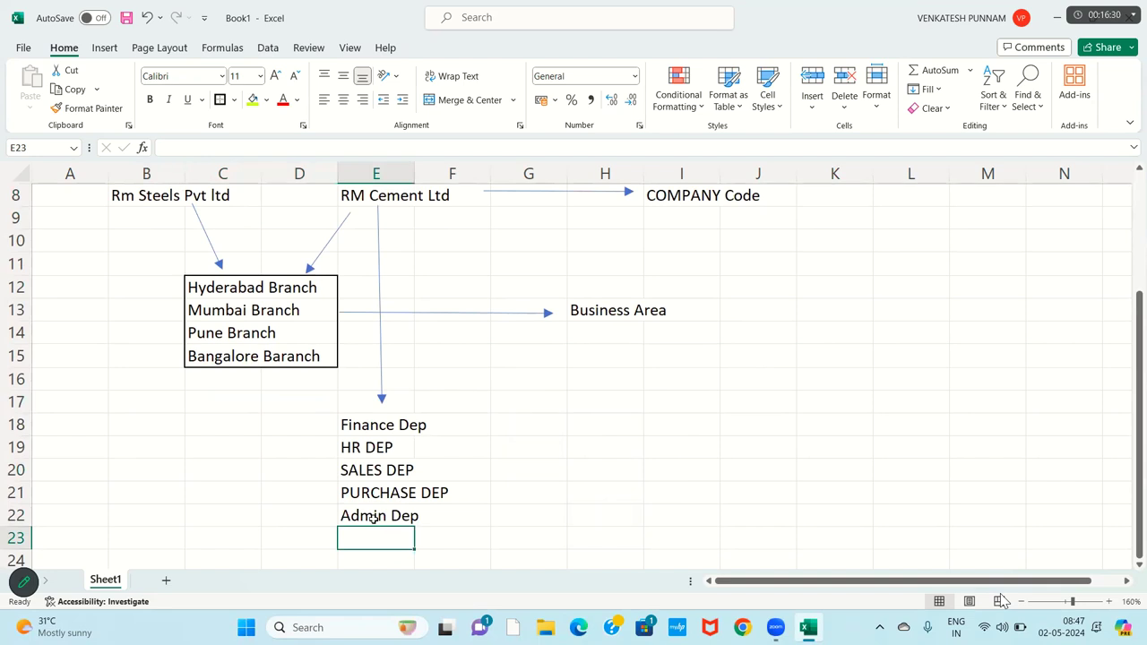
# Step: Review the whole diagram from the NON SAP heading down to the department list
pyautogui.press('Up')
pyautogui.press('Up')
pyautogui.press('Up')
pyautogui.press('Up')
pyautogui.press('Up')
pyautogui.press('Up')
pyautogui.press('Up')
pyautogui.press('Up')
pyautogui.press('Up')
pyautogui.press('Up')
pyautogui.press('Up')
pyautogui.press('Up')
pyautogui.press('Up')
pyautogui.press('Up')
pyautogui.press('Up')
pyautogui.press('Up')
pyautogui.press('Up')
pyautogui.press('Up')
pyautogui.press('Up')
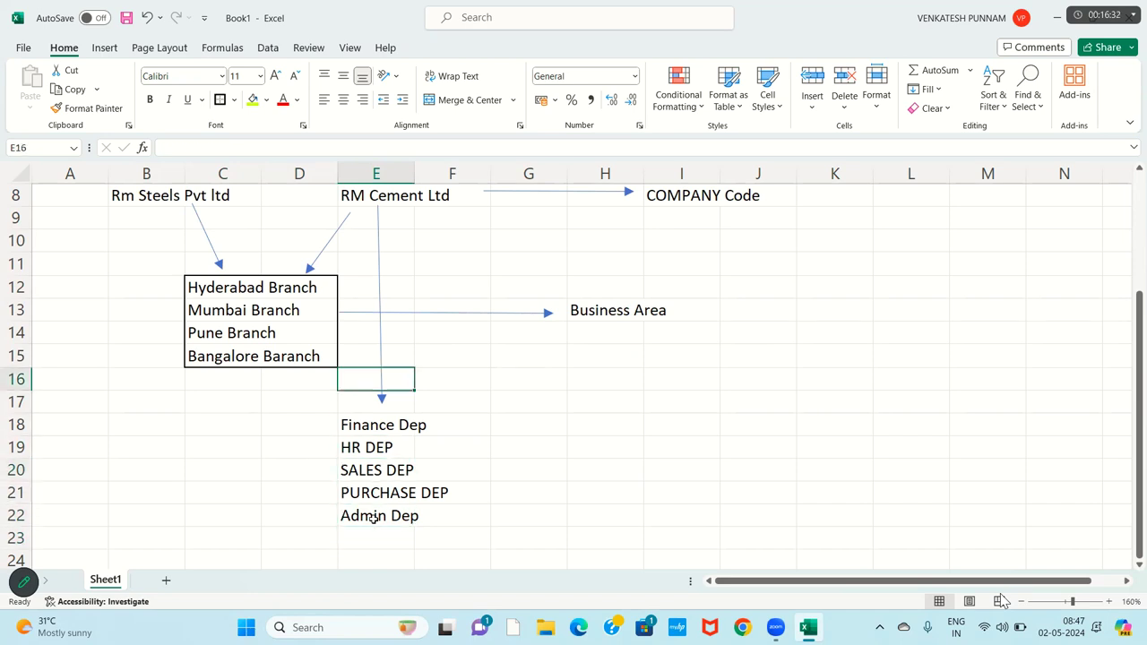
pyautogui.press('Up')
pyautogui.press('Up')
pyautogui.press('Up')
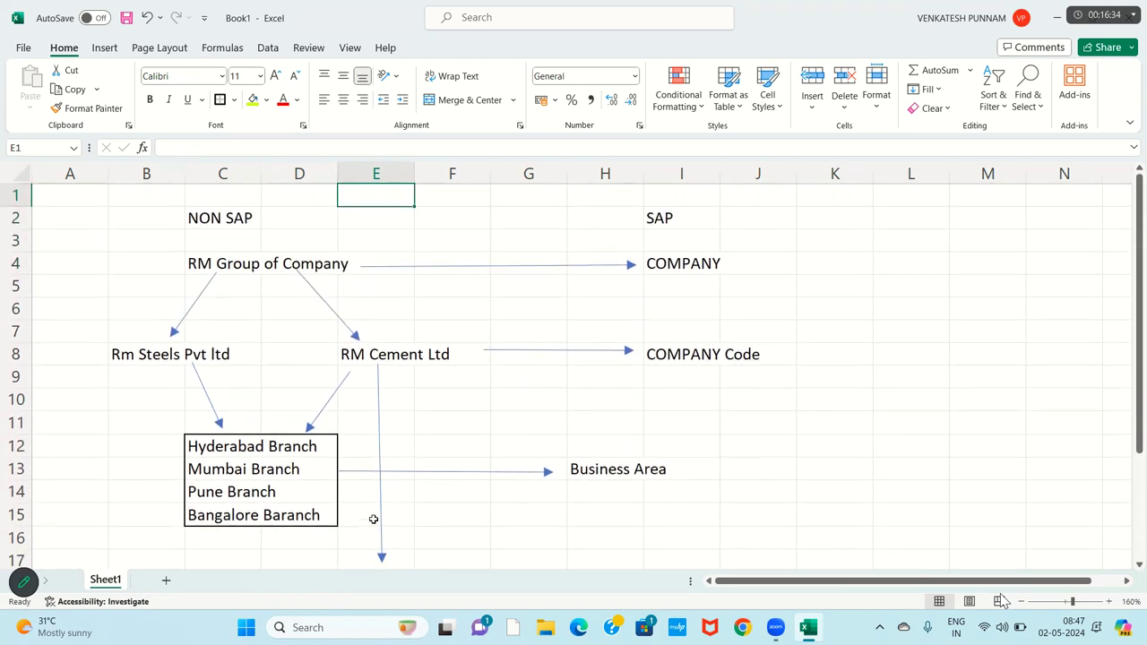
pyautogui.click(220, 212)
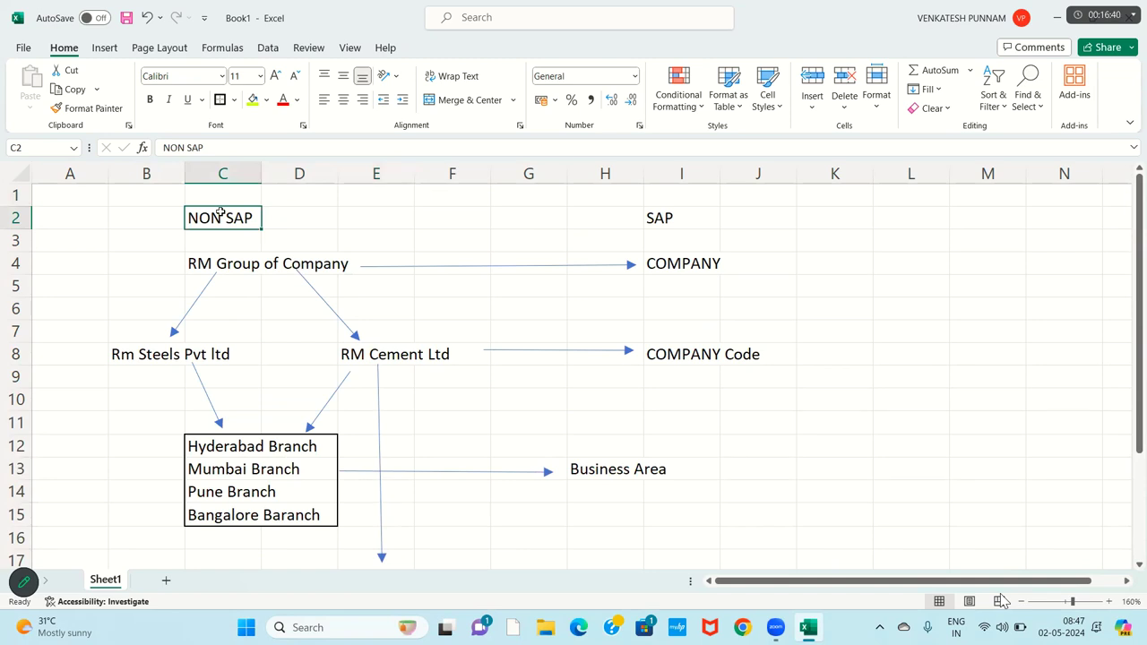
pyautogui.press('Down')
pyautogui.press('Down')
pyautogui.press('Down')
pyautogui.press('Down')
pyautogui.press('Down')
pyautogui.press('Down')
pyautogui.press('Down')
pyautogui.press('Down')
pyautogui.press('Down')
pyautogui.press('Down')
pyautogui.press('Down')
pyautogui.press('Down')
pyautogui.press('Down')
pyautogui.press('Down')
pyautogui.press('Down')
pyautogui.press('Down')
pyautogui.press('Down')
pyautogui.press('Down')
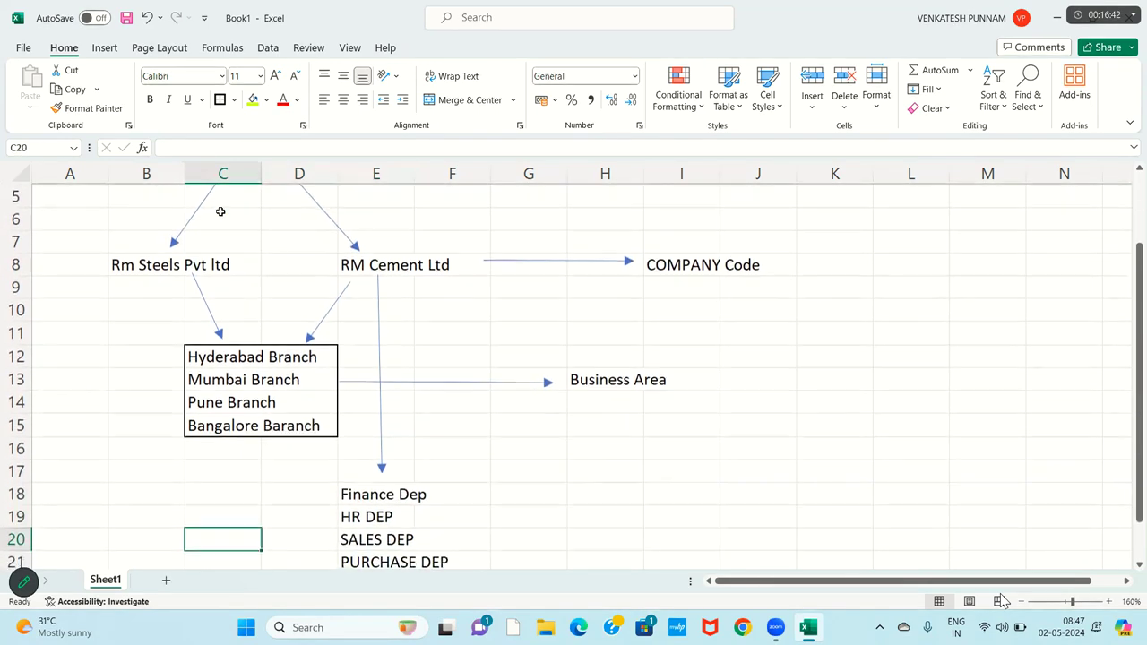
pyautogui.press('Down')
pyautogui.press('Down')
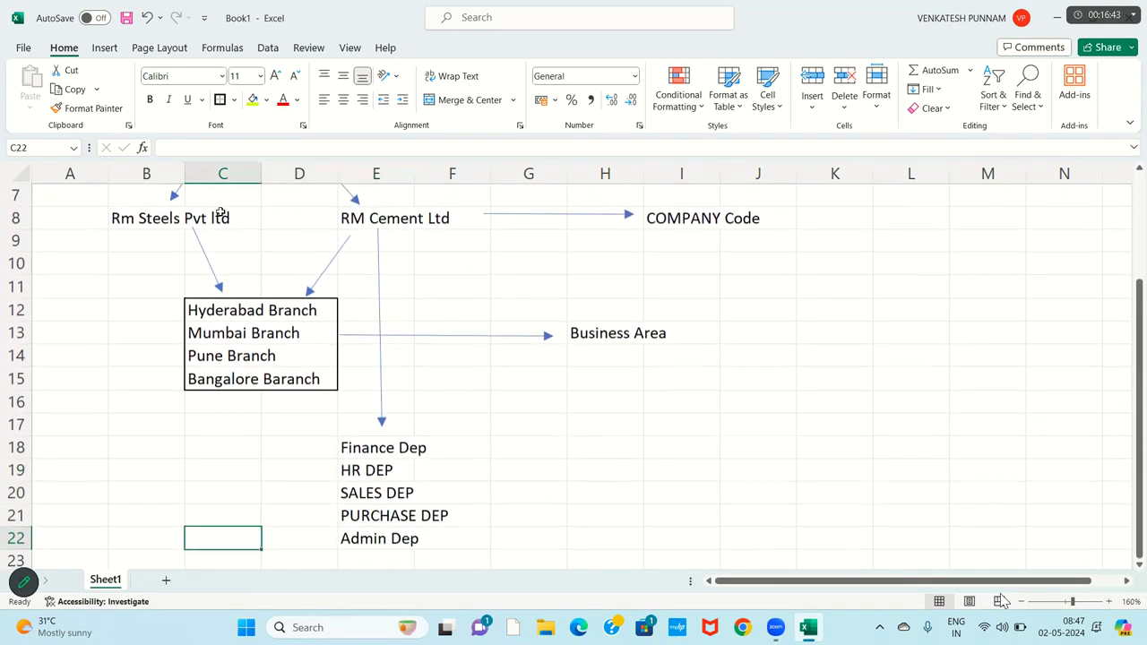
# Step: Apply thick outside borders around the department list in cells E18:F22
pyautogui.click(351, 440)
pyautogui.hotkey('shift', 'Right')
pyautogui.hotkey('shift', 'Down')
pyautogui.hotkey('shift', 'Down')
pyautogui.hotkey('shift', 'Down')
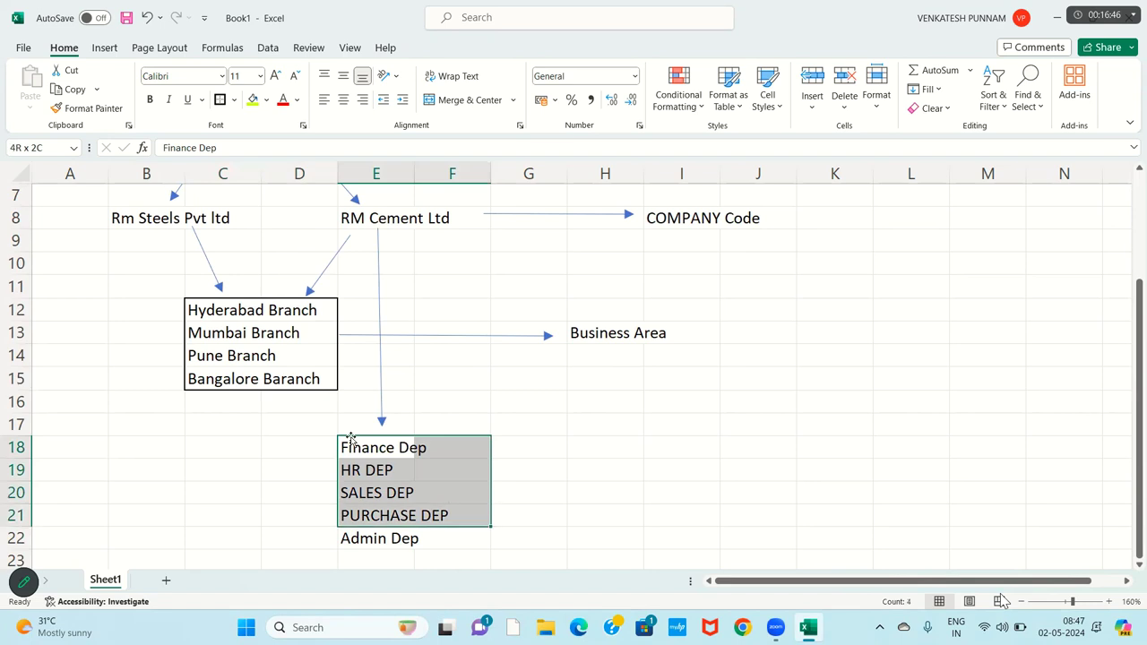
pyautogui.hotkey('shift', 'Down')
pyautogui.click(220, 98)
pyautogui.click(182, 456)
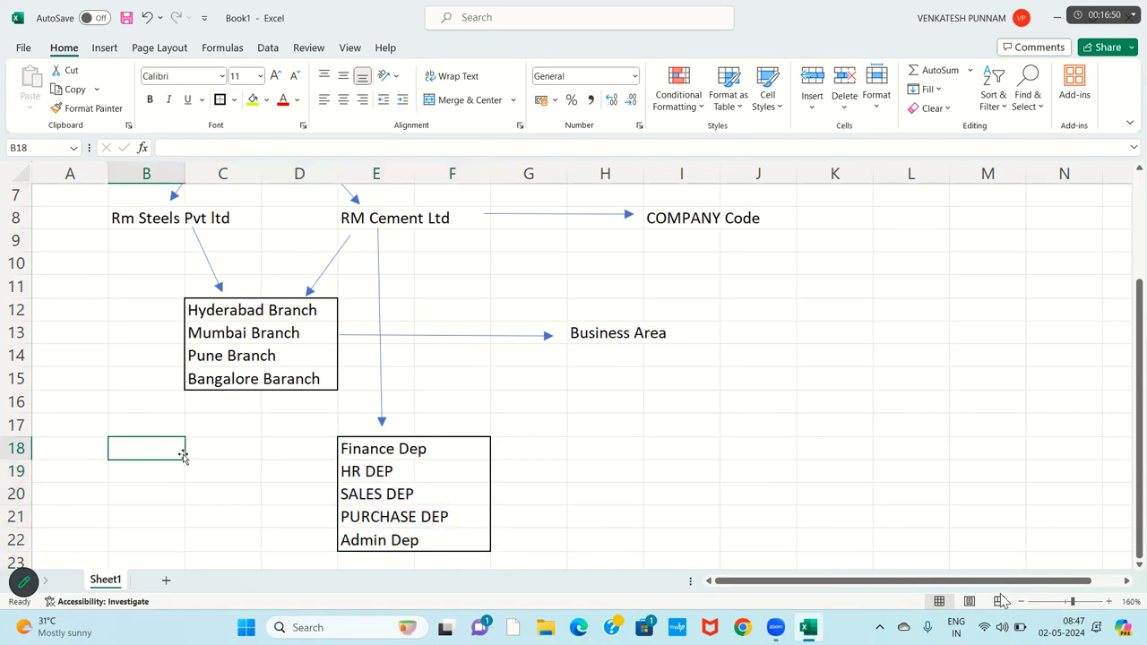
# Step: Draw a short, nearly horizontal straight arrow from the bordered department list to cell H19
pyautogui.click(110, 51)
pyautogui.click(231, 70)
pyautogui.click(240, 109)
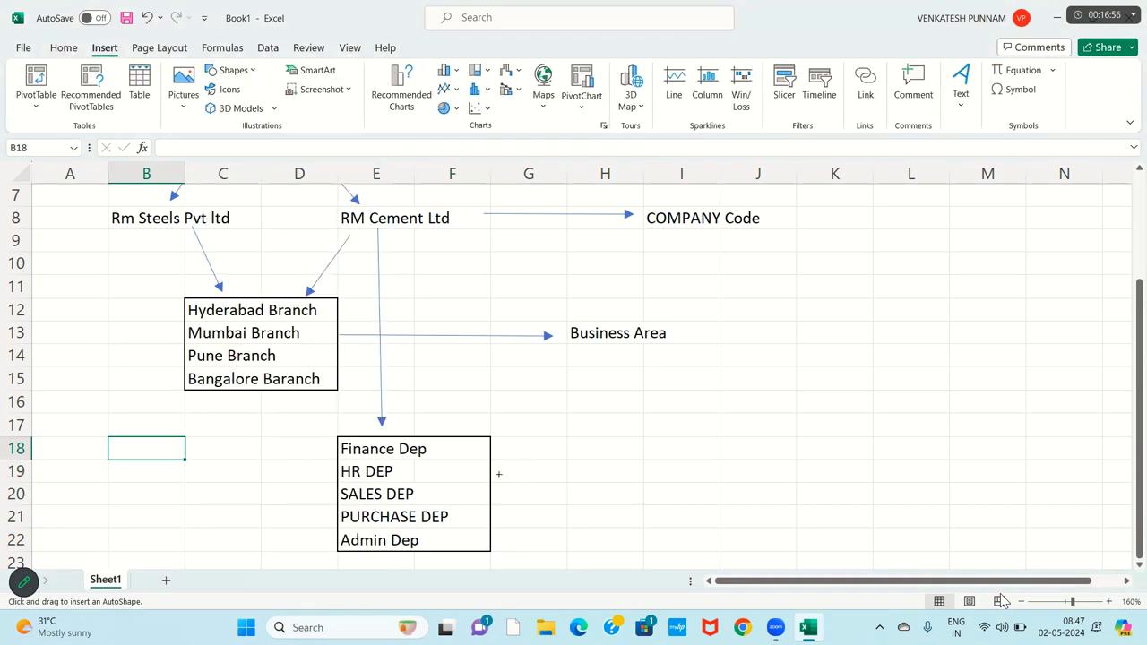
pyautogui.moveTo(496, 478); pyautogui.dragTo(573, 474)
# Step: Enter "Funcational Area" in cell H19 as the SAP term for the departments
pyautogui.click(583, 472)
pyautogui.write('Funcational Area')
pyautogui.press('Return')
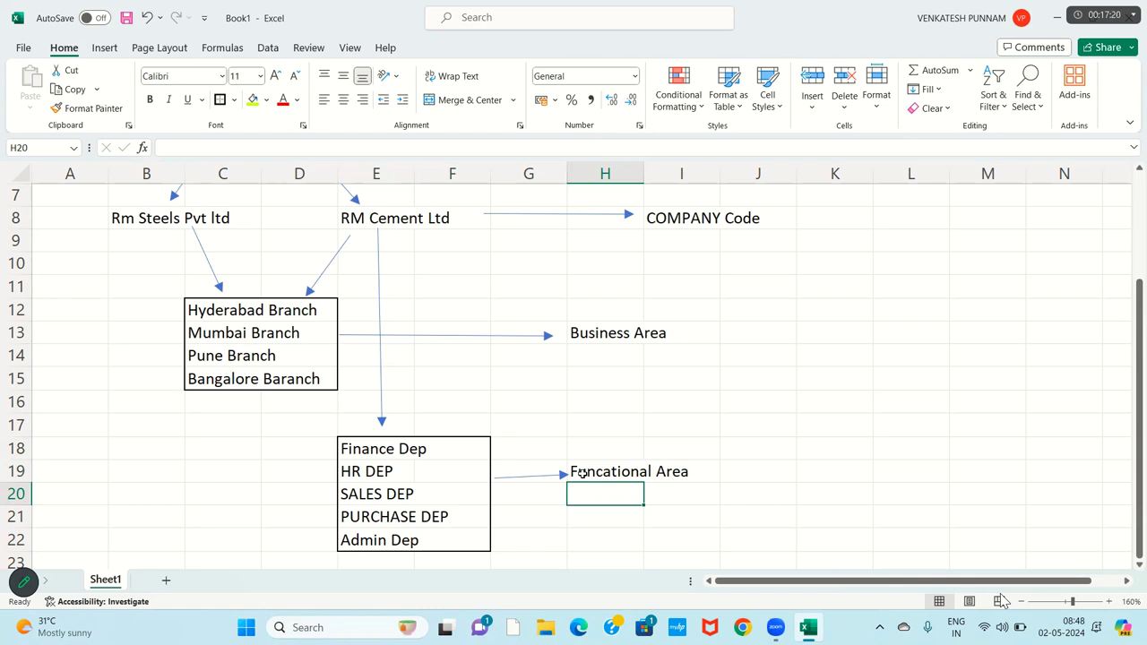
# Step: Review the diagram from the Business Area and branch entries up to the group level and the Rm Steels Pvt ltd cell
pyautogui.click(619, 351)
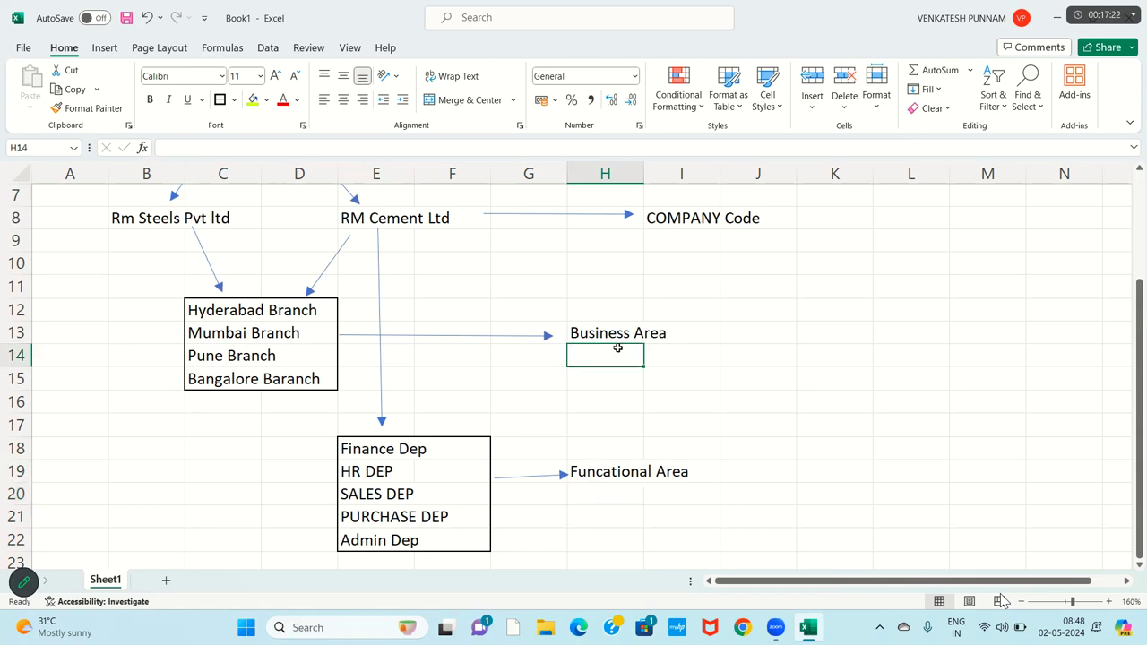
pyautogui.click(302, 358)
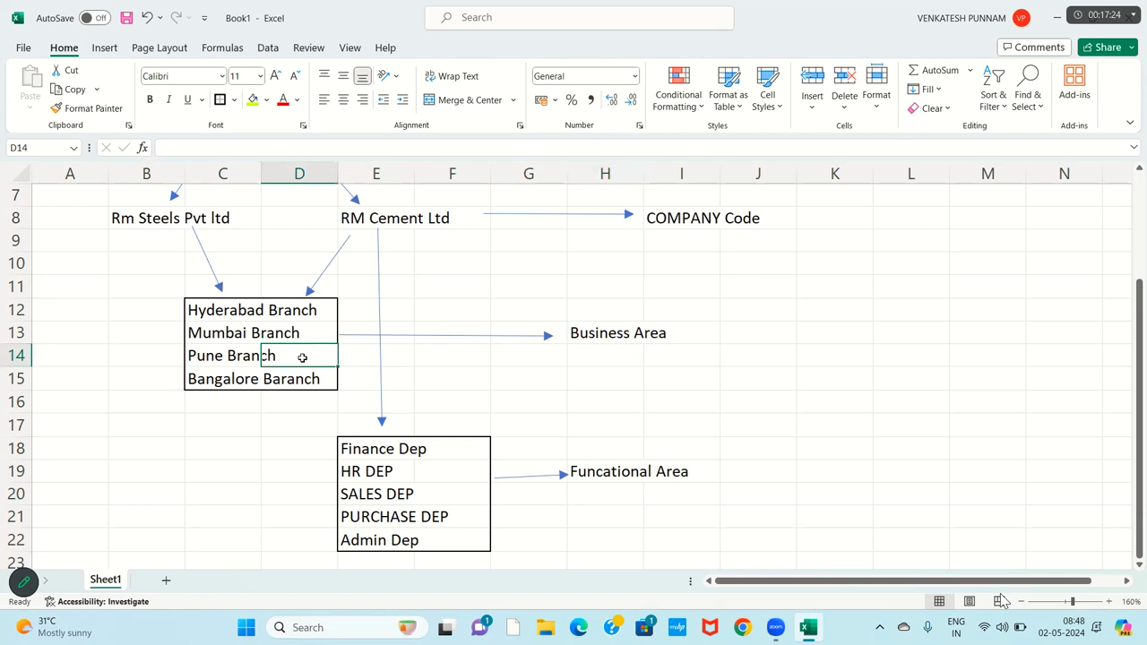
pyautogui.press('Down')
pyautogui.press('Down')
pyautogui.press('Up')
pyautogui.press('Up')
pyautogui.press('Up')
pyautogui.press('Up')
pyautogui.press('Up')
pyautogui.press('Up')
pyautogui.press('Up')
pyautogui.press('Up')
pyautogui.press('Up')
pyautogui.press('Up')
pyautogui.press('Up')
pyautogui.press('Up')
pyautogui.press('Up')
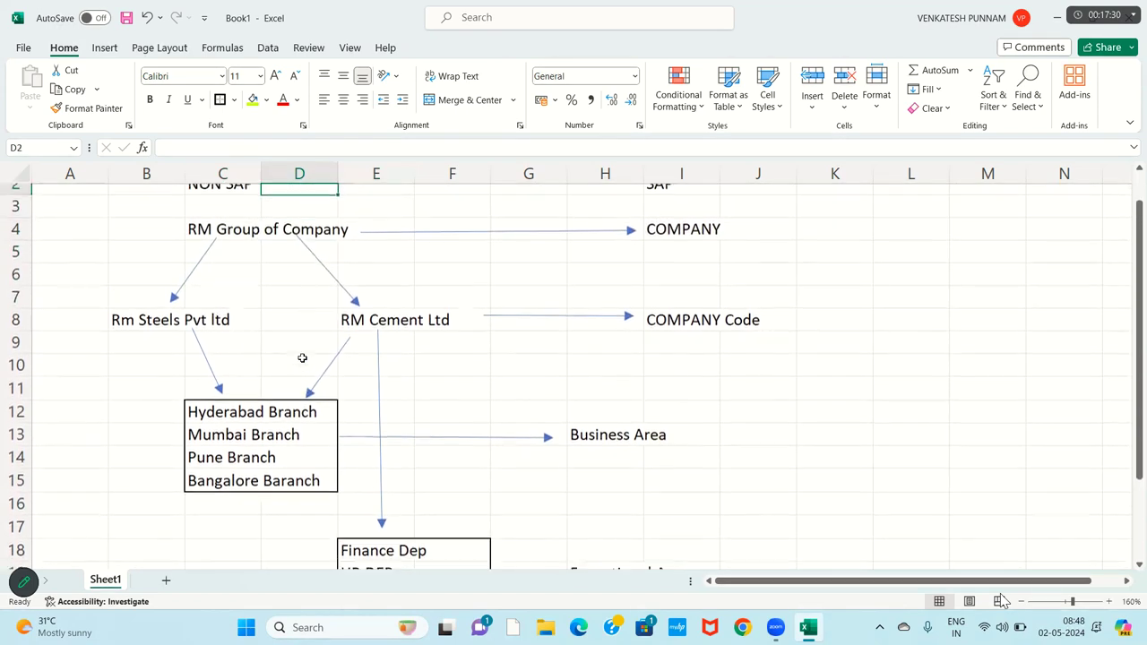
pyautogui.press('Left')
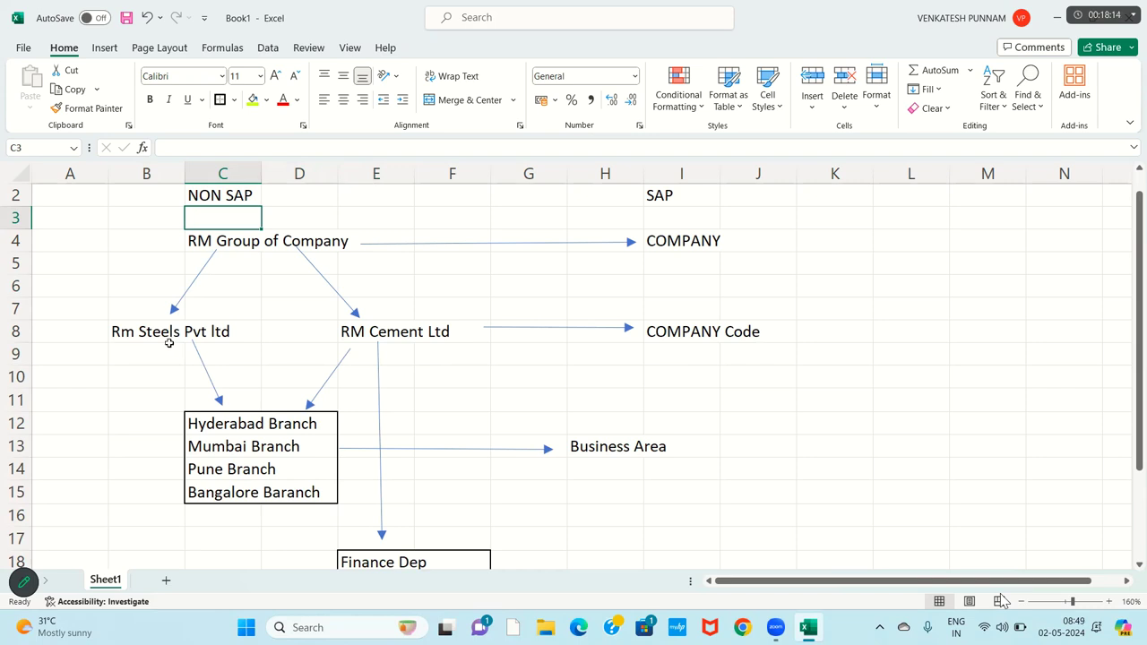
pyautogui.click(139, 342)
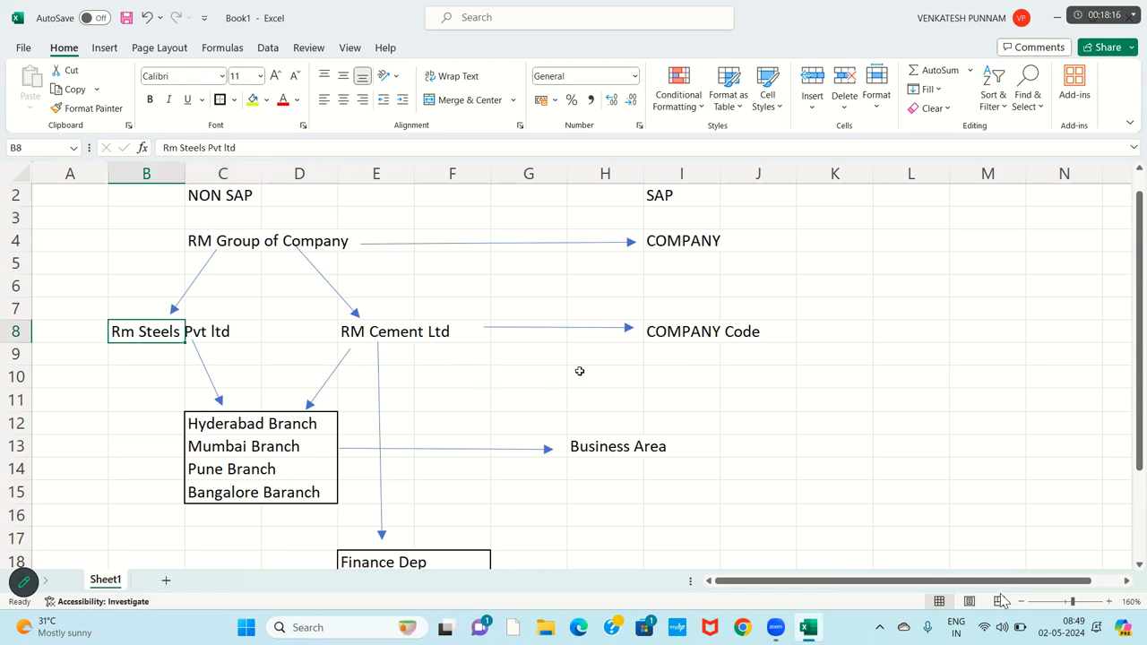
# Step: Review the diagram from RM Group of Company through the subsidiaries and branches to Finance Dep, along with the Company Code and Business Area terms
pyautogui.click(668, 346)
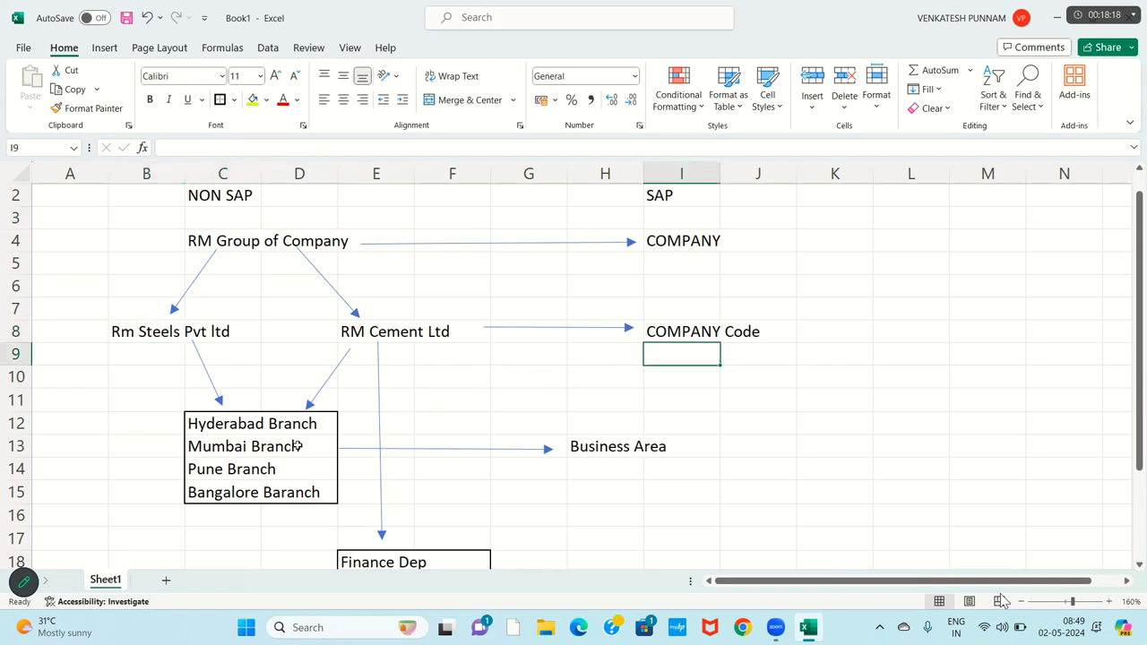
pyautogui.click(250, 447)
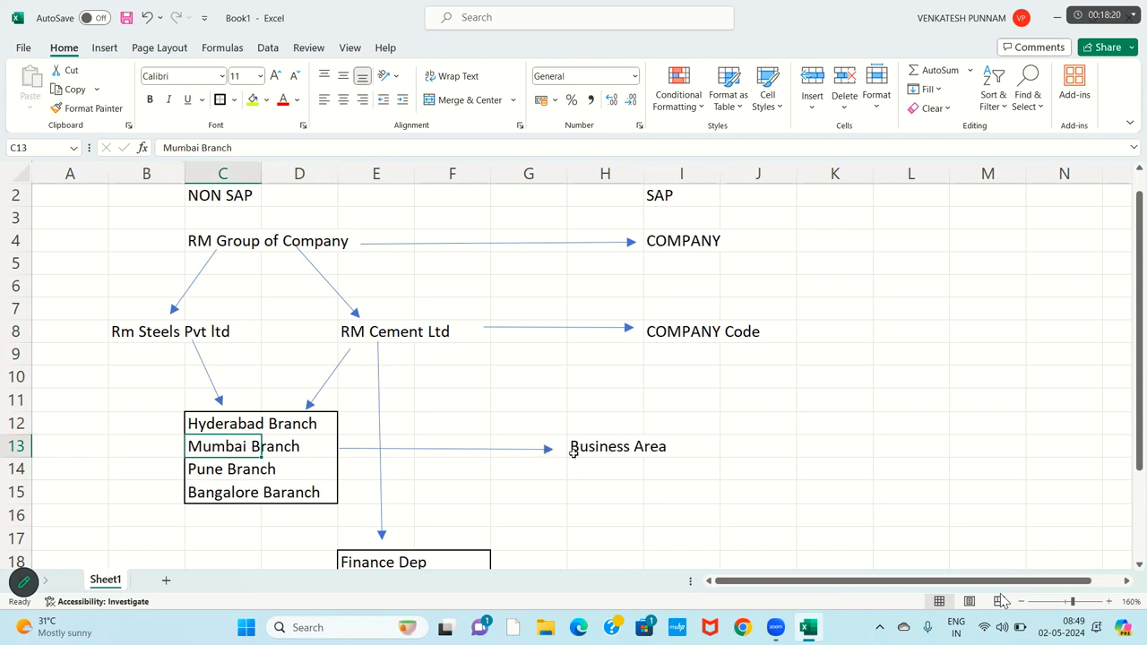
pyautogui.click(602, 461)
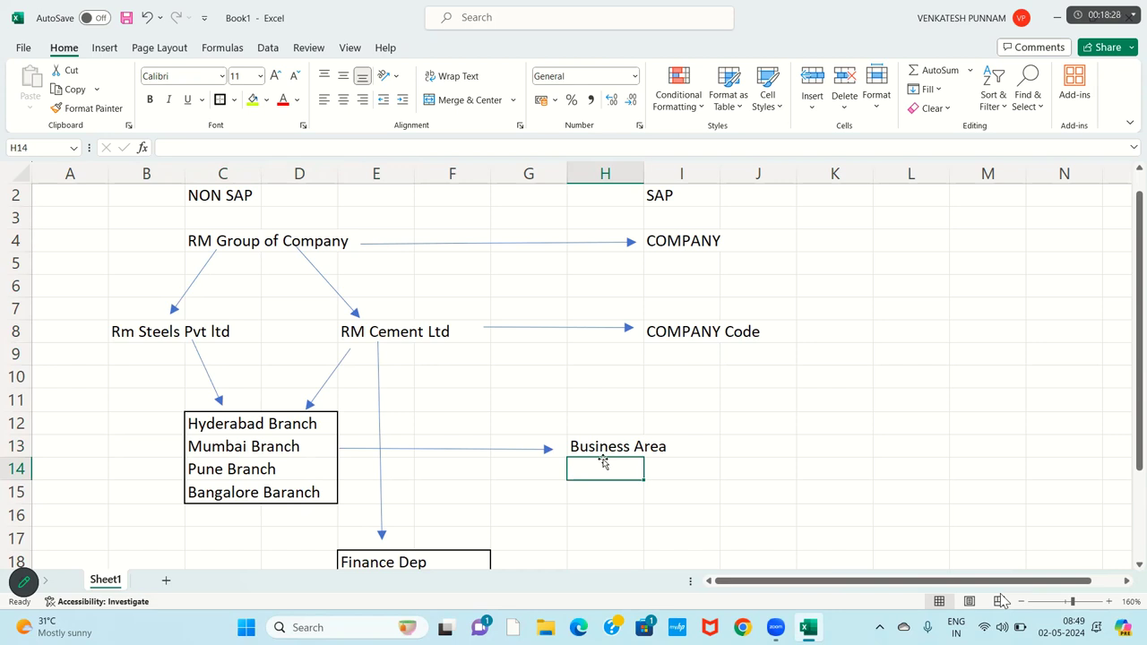
pyautogui.press('Down')
pyautogui.press('Down')
pyautogui.press('Down')
pyautogui.press('Down')
pyautogui.press('Up')
pyautogui.press('Up')
pyautogui.press('Up')
pyautogui.press('Up')
pyautogui.press('Up')
pyautogui.press('Up')
pyautogui.press('Up')
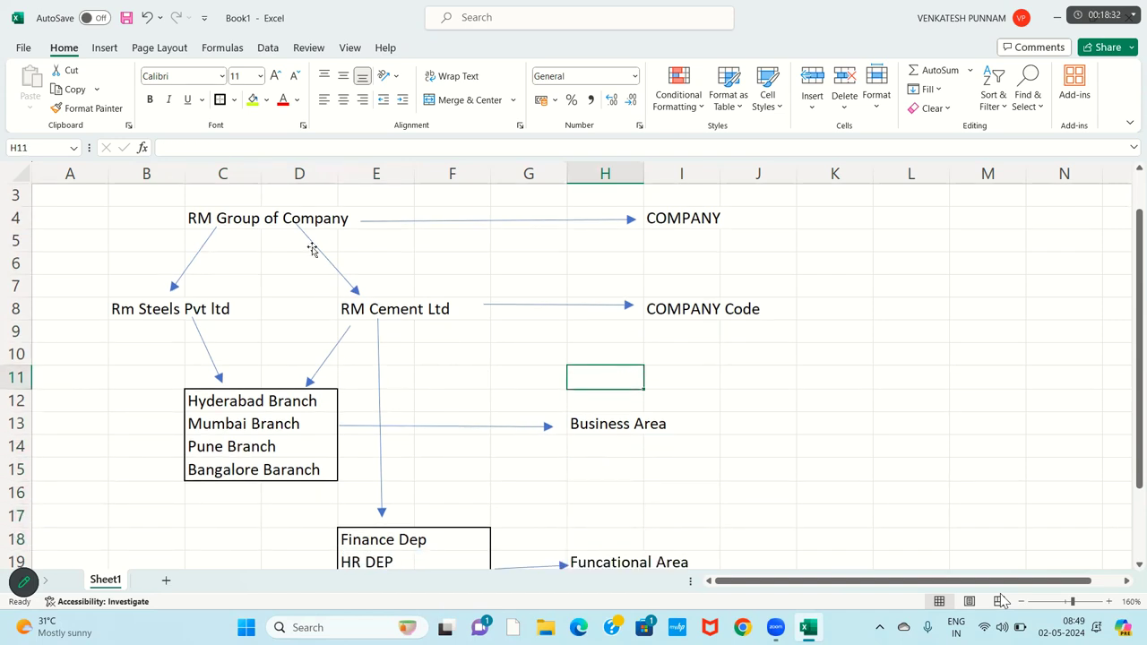
pyautogui.click(287, 226)
pyautogui.click(265, 295)
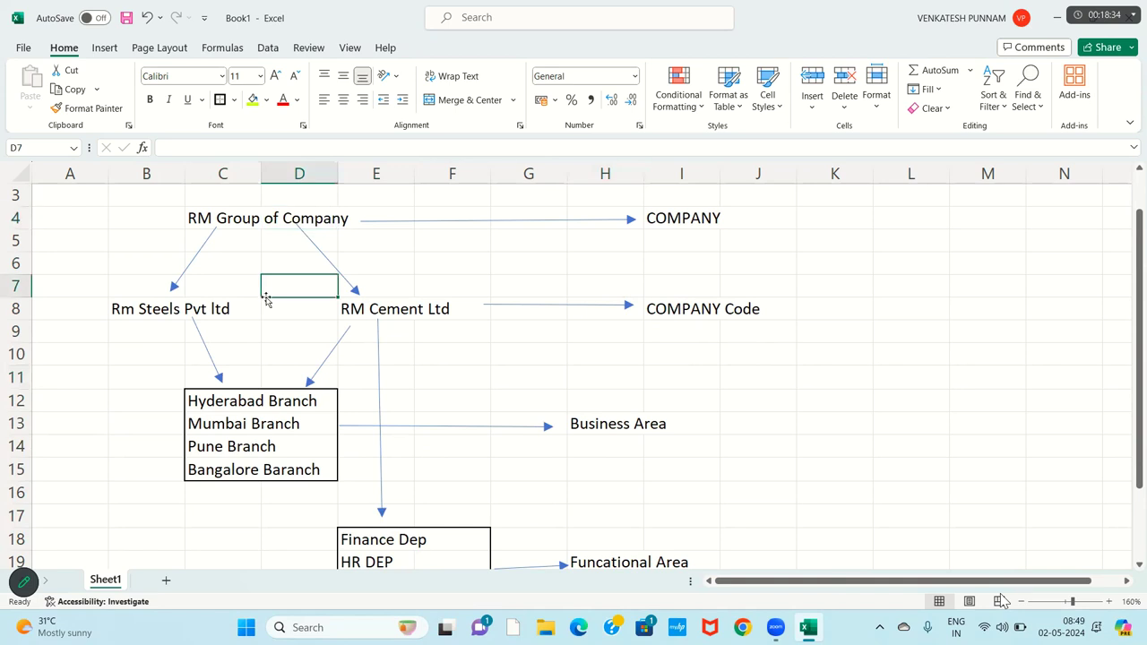
pyautogui.click(244, 380)
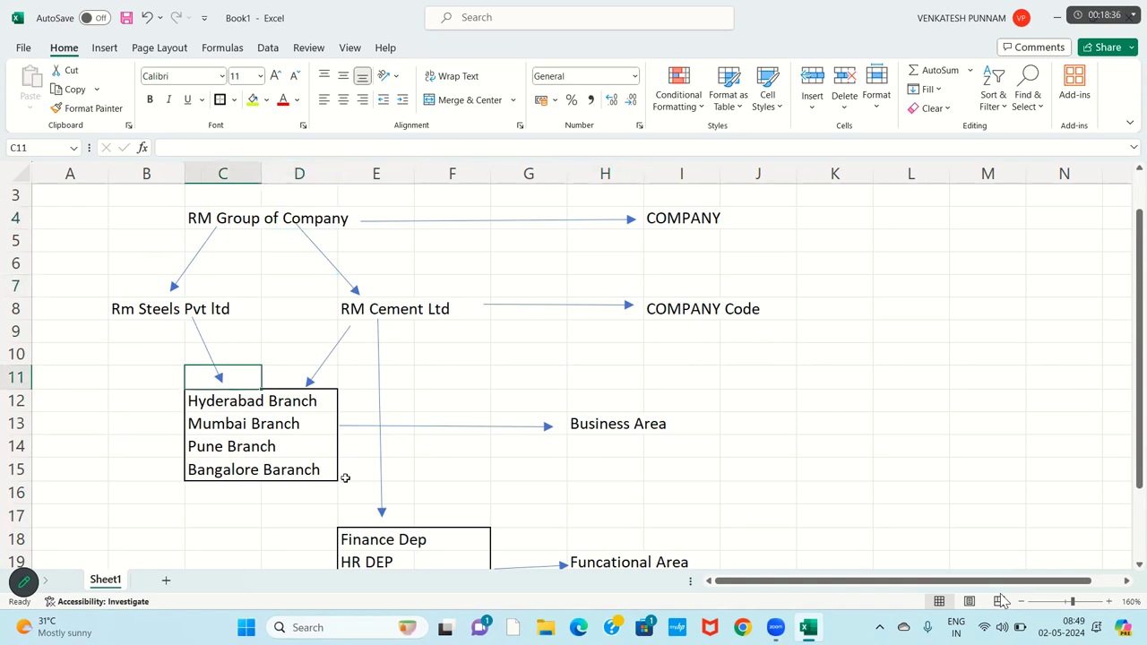
pyautogui.click(406, 540)
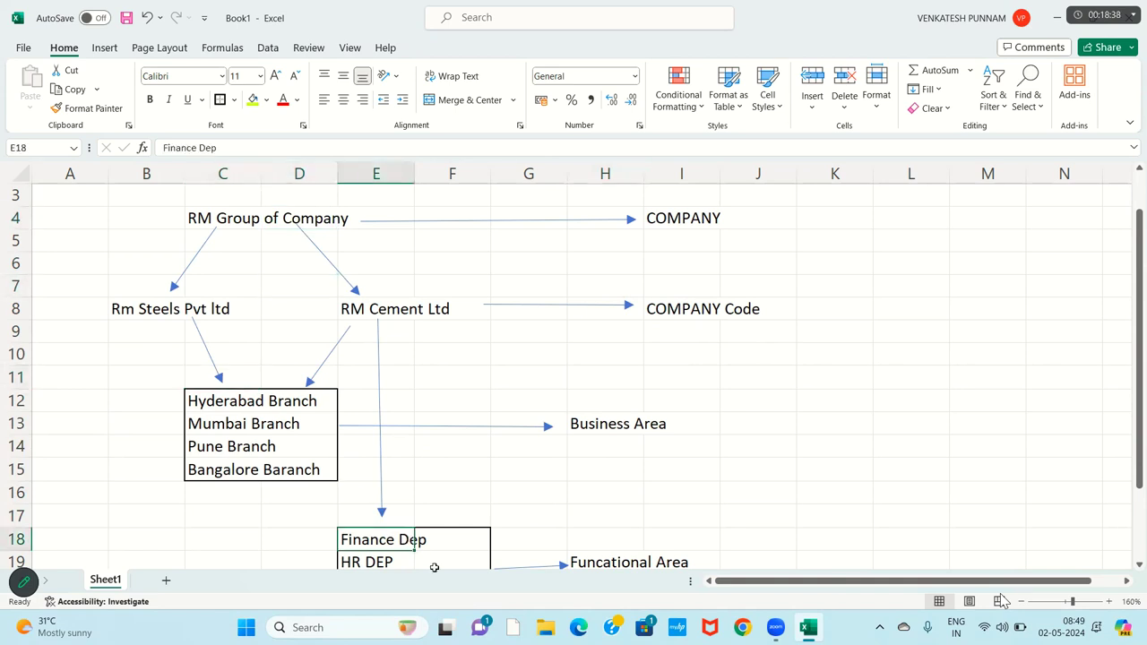
pyautogui.click(733, 321)
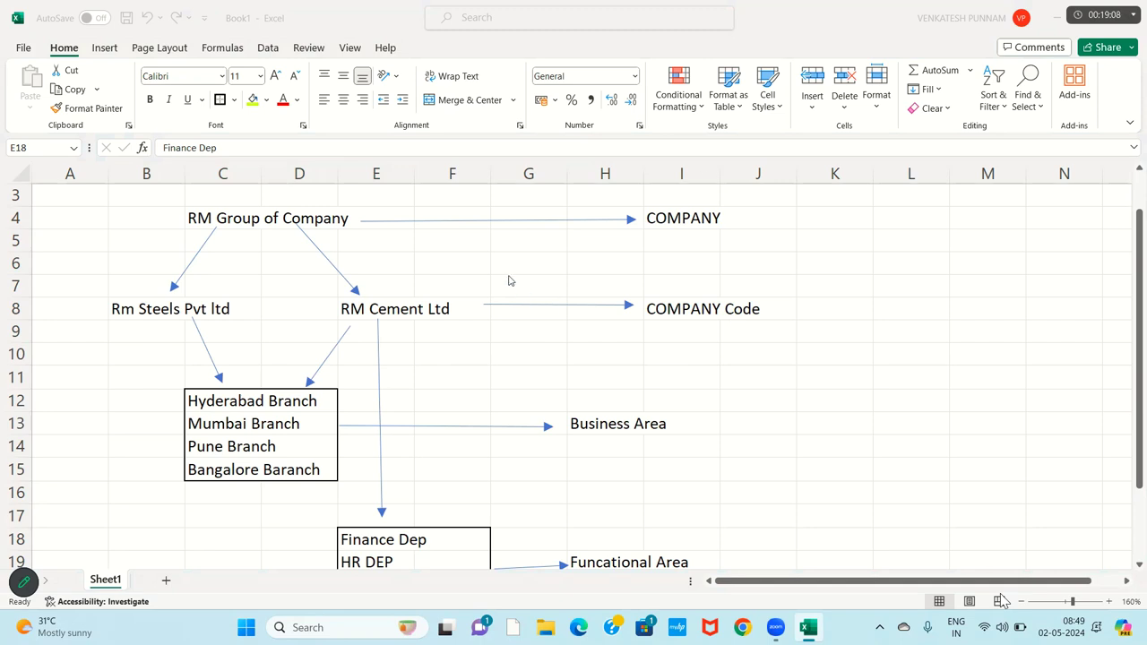
pyautogui.click(320, 381)
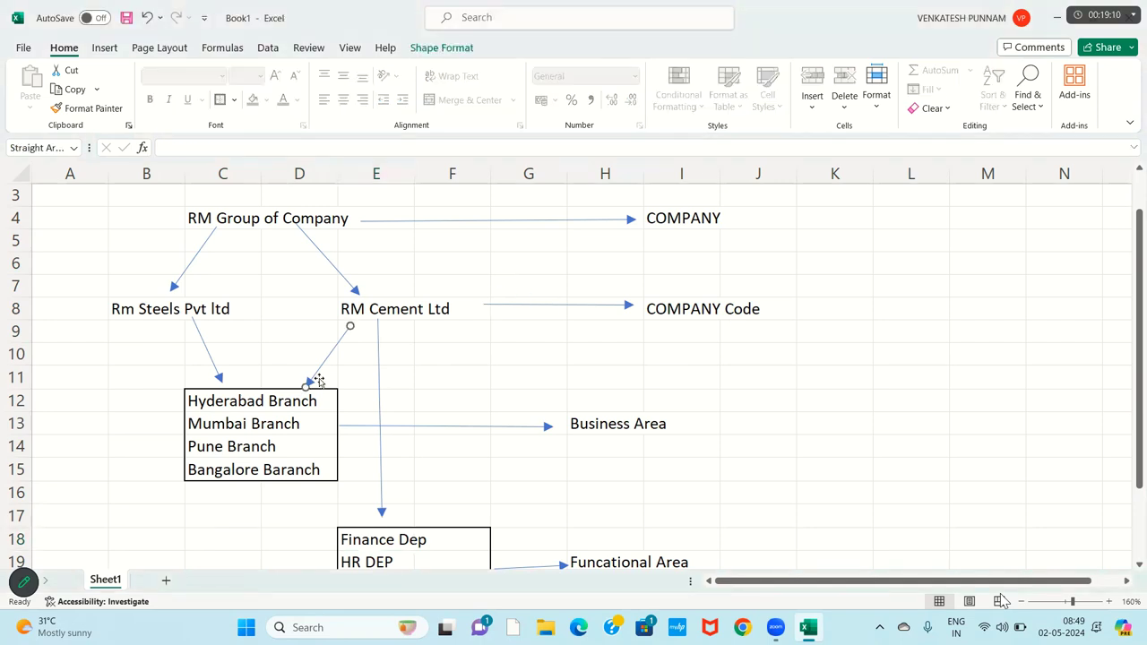
# Step: Draw a straight arrow from below Rm Steels Pvt ltd and move its end so it runs vertically down to just above cell B24
pyautogui.click(307, 405)
pyautogui.press('Down')
pyautogui.press('Down')
pyautogui.press('Down')
pyautogui.press('Down')
pyautogui.press('Down')
pyautogui.press('Down')
pyautogui.press('Down')
pyautogui.press('Down')
pyautogui.press('Down')
pyautogui.press('Down')
pyautogui.press('Down')
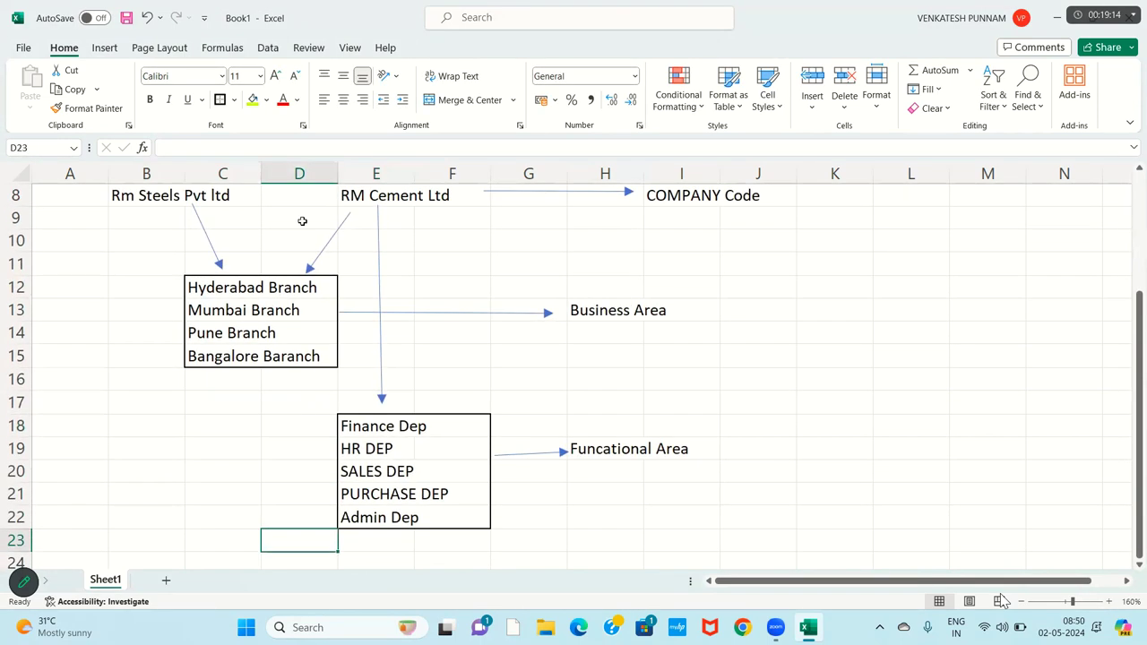
pyautogui.click(104, 47)
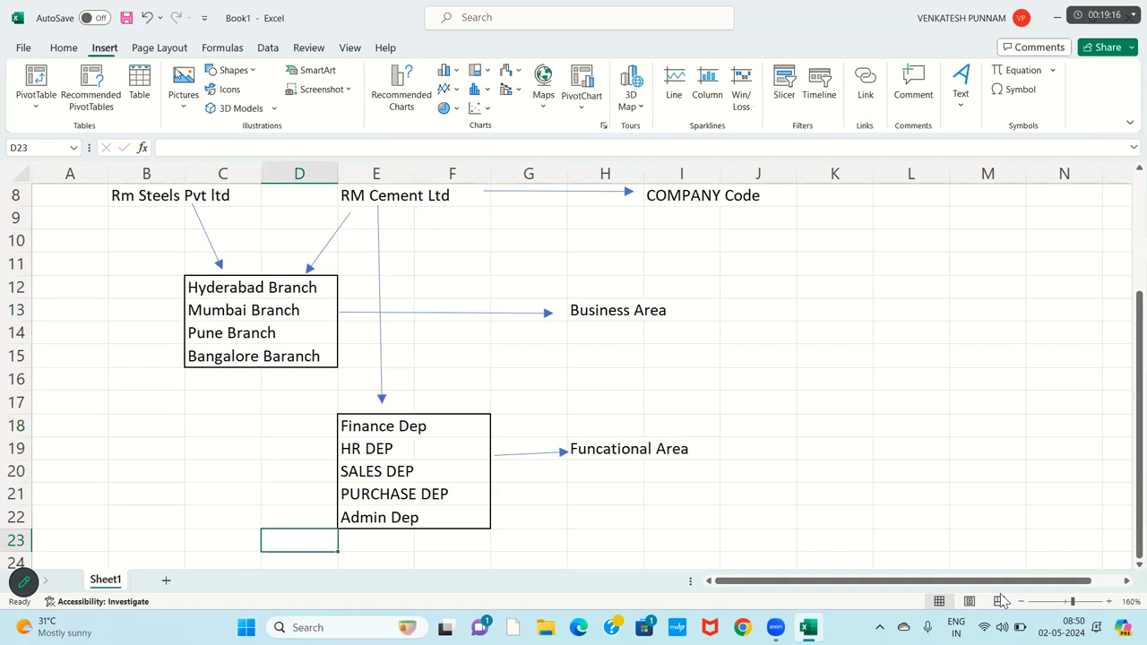
pyautogui.click(231, 76)
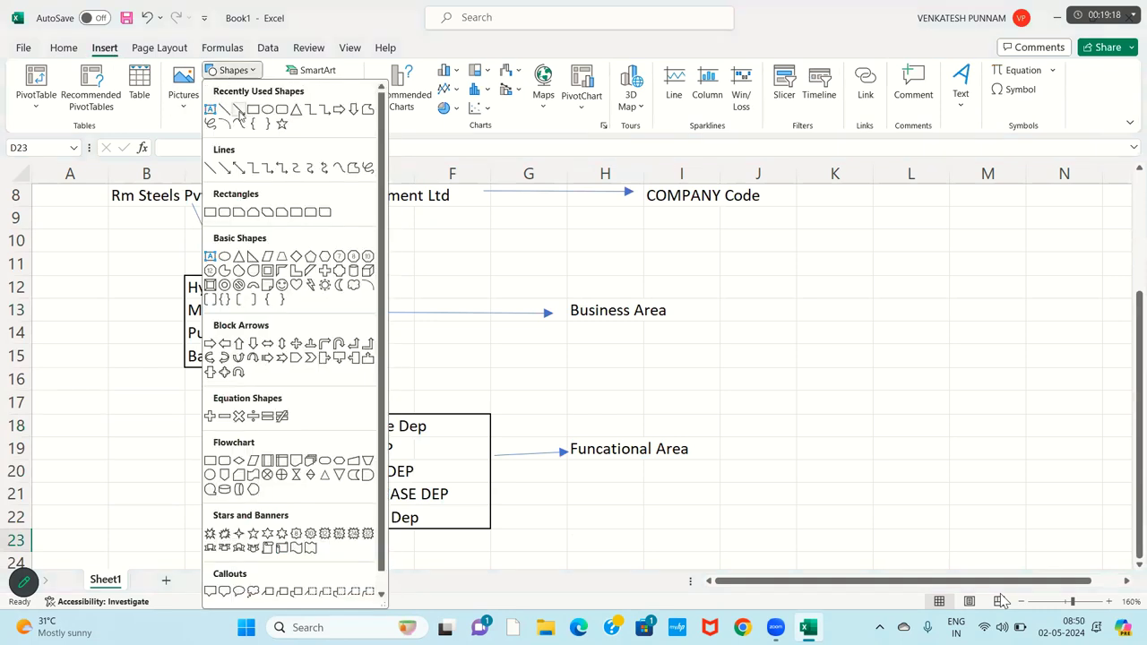
pyautogui.click(240, 111)
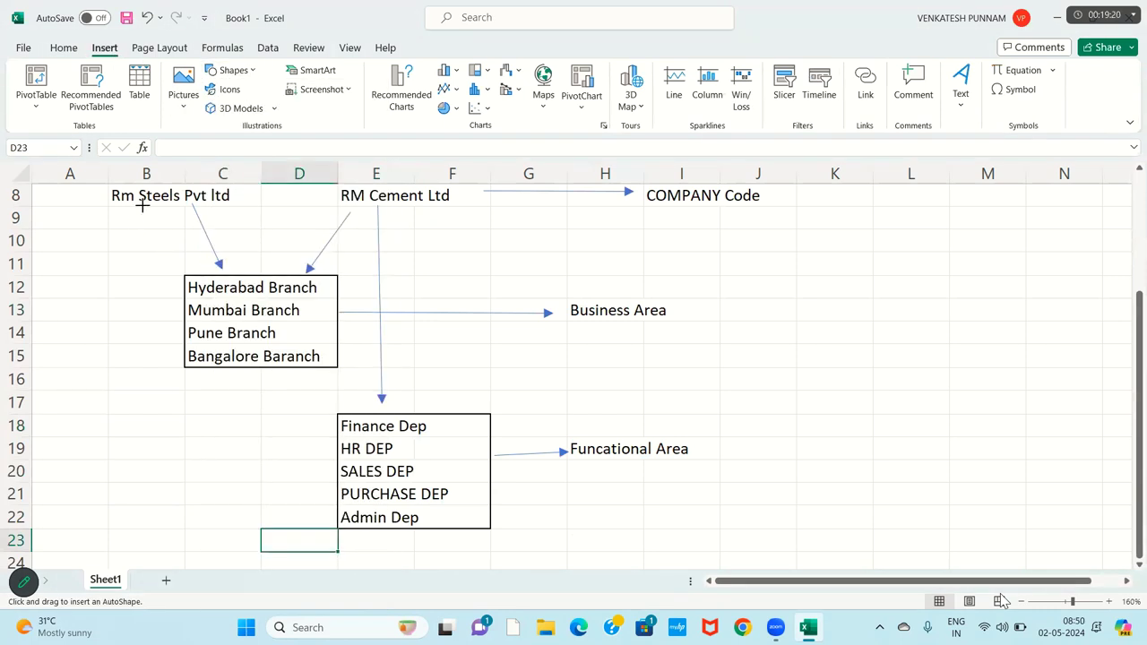
pyautogui.moveTo(143, 206); pyautogui.dragTo(253, 314)
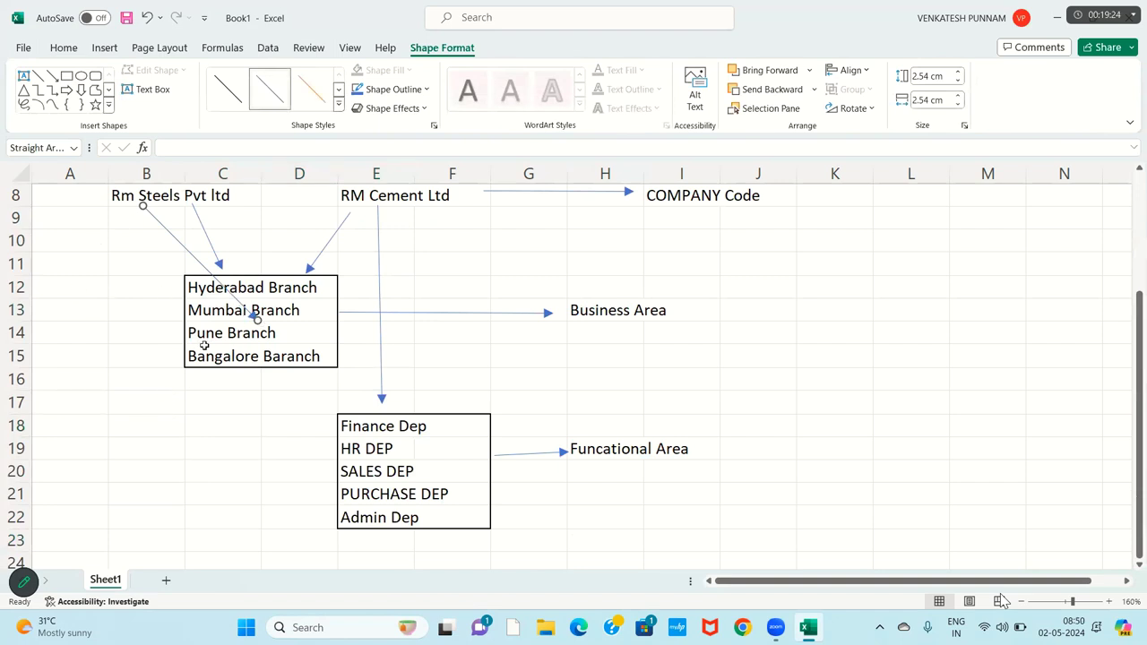
pyautogui.click(273, 313)
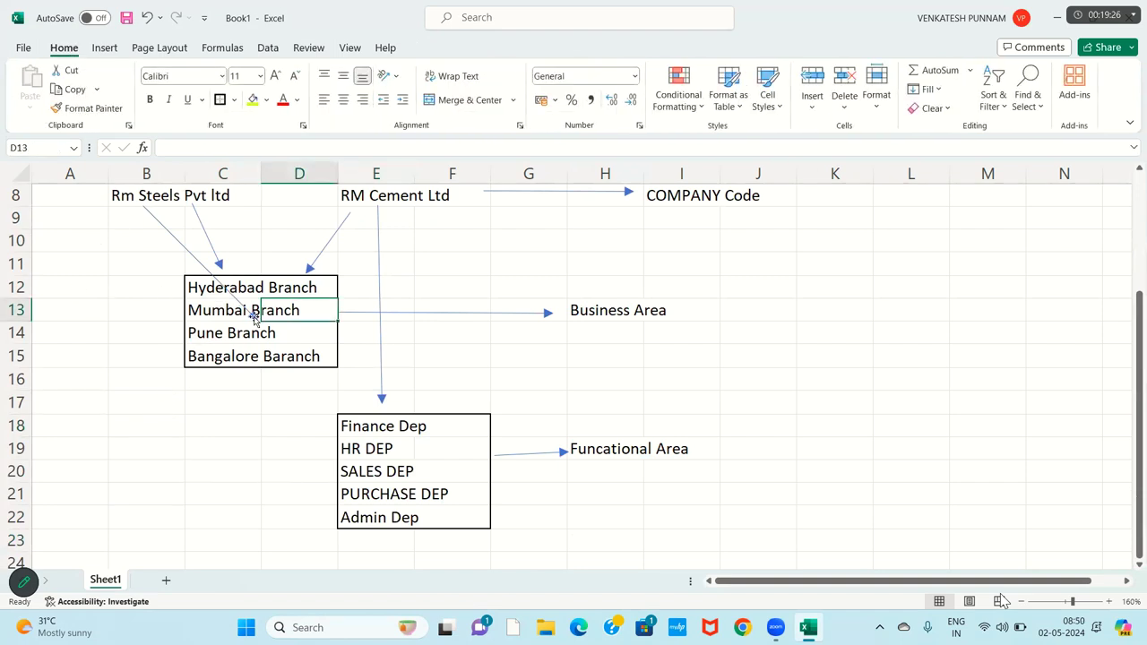
pyautogui.click(256, 315)
pyautogui.moveTo(256, 316); pyautogui.dragTo(140, 545)
# Step: Enter "RM Steel sheet Segment" in cell B24, beneath the long arrow from Rm Steels Pvt ltd
pyautogui.click(139, 557)
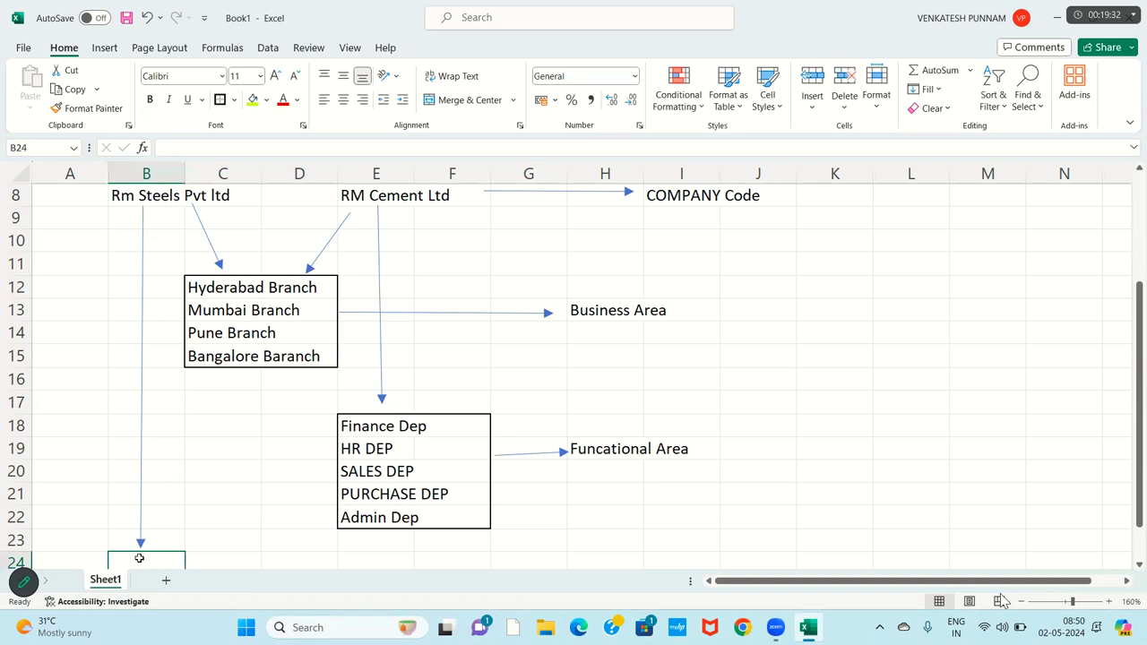
pyautogui.scroll(-1, 139, 558)
pyautogui.press('Up')
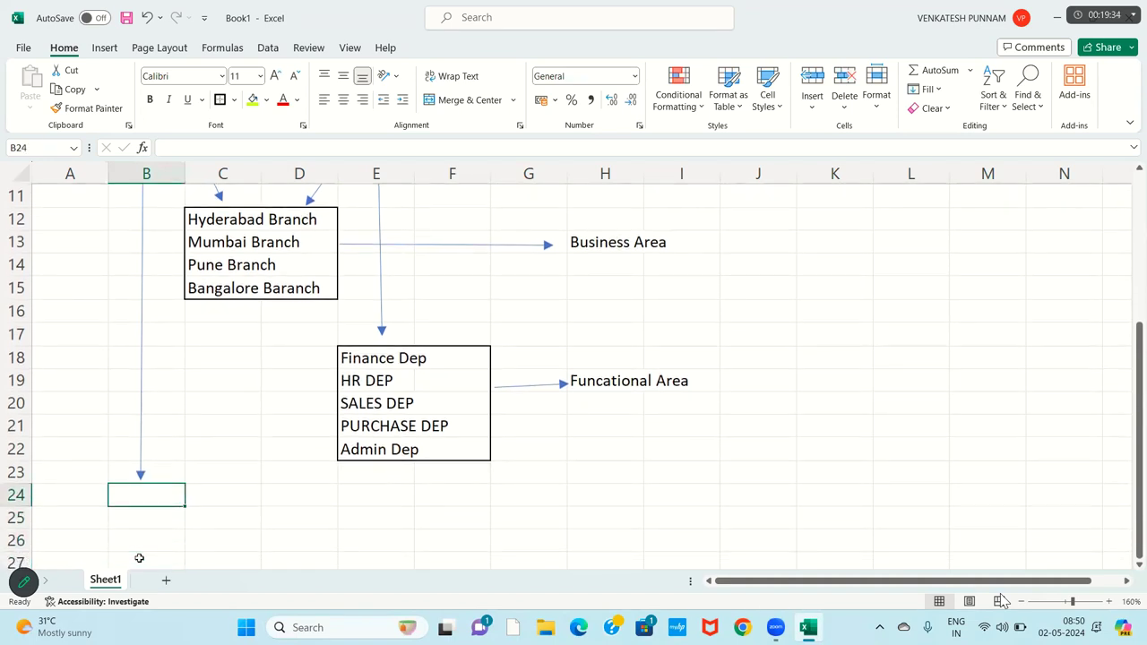
pyautogui.write('r')
pyautogui.press('BackSpace')
pyautogui.press('capslock')
pyautogui.write('RM')
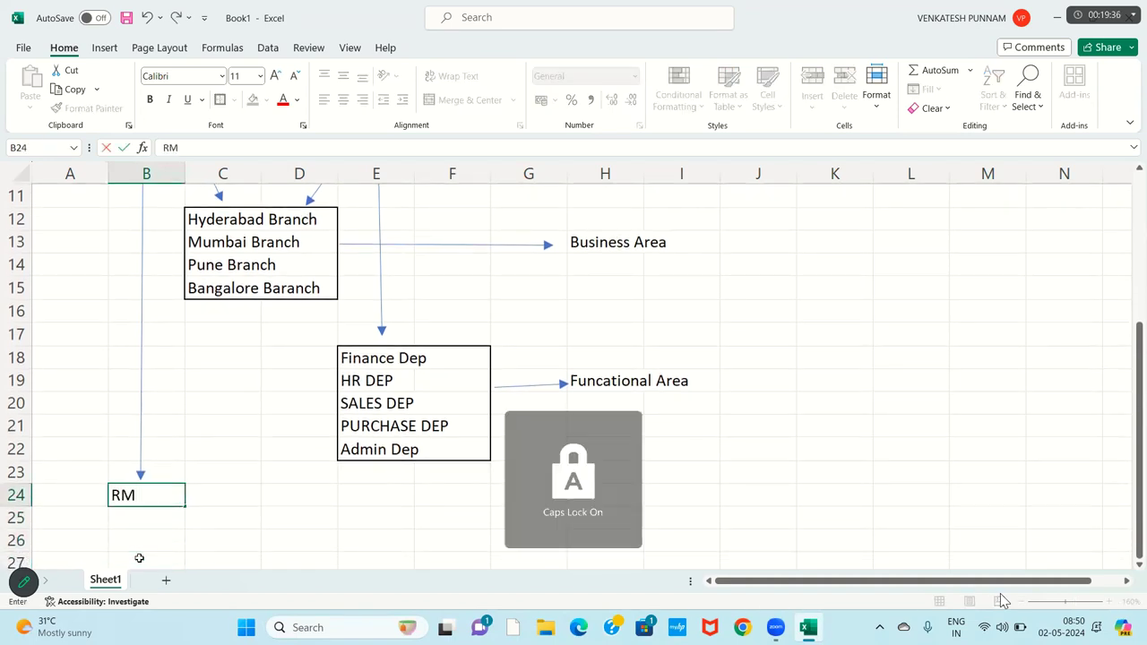
pyautogui.write(' S')
pyautogui.press('capslock')
pyautogui.write('teel sheet Segment')
pyautogui.press('Return')
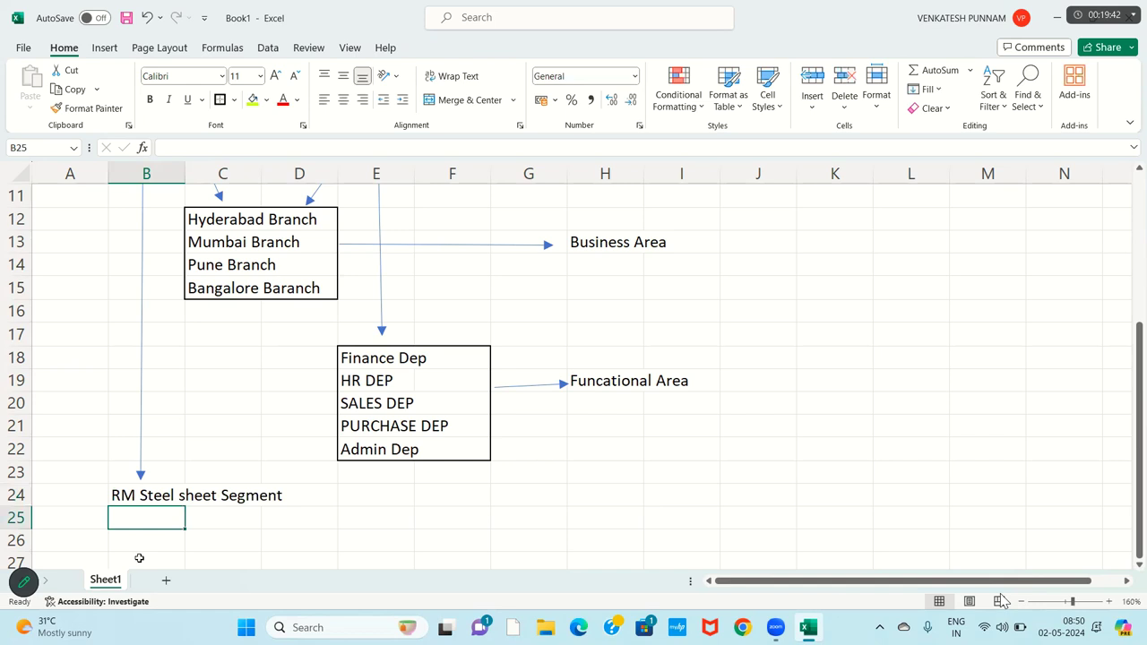
# Step: Enter "RM STEEL ROD Segment" in cell B25 as the second segment of the steel company
pyautogui.press('capslock')
pyautogui.write('RM ')
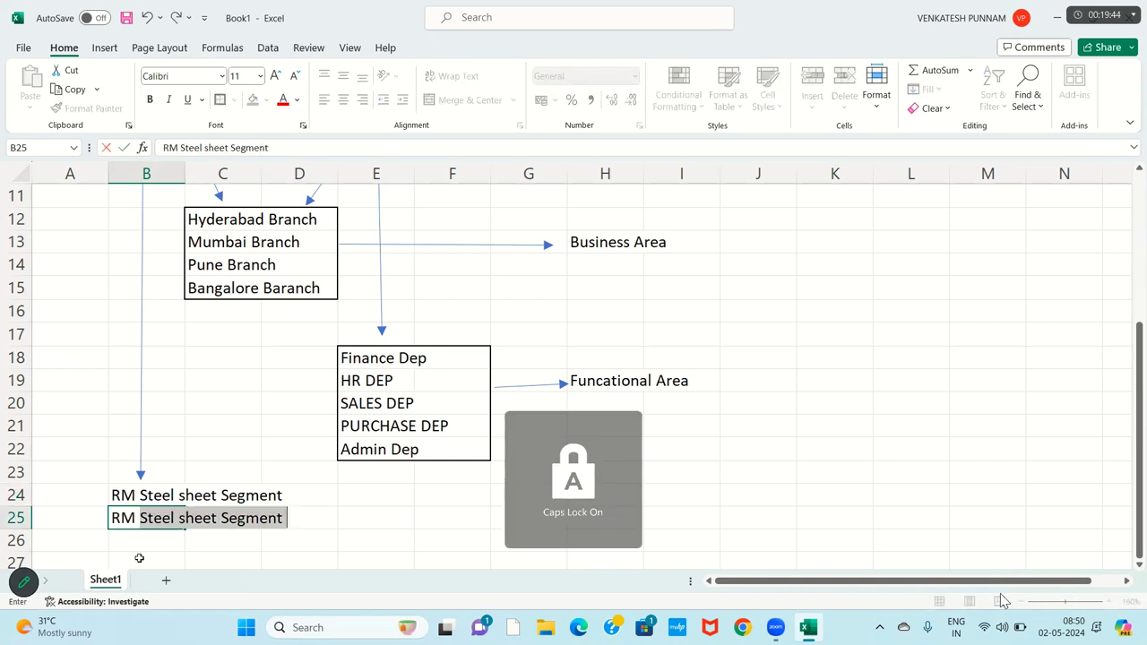
pyautogui.write('STEEL')
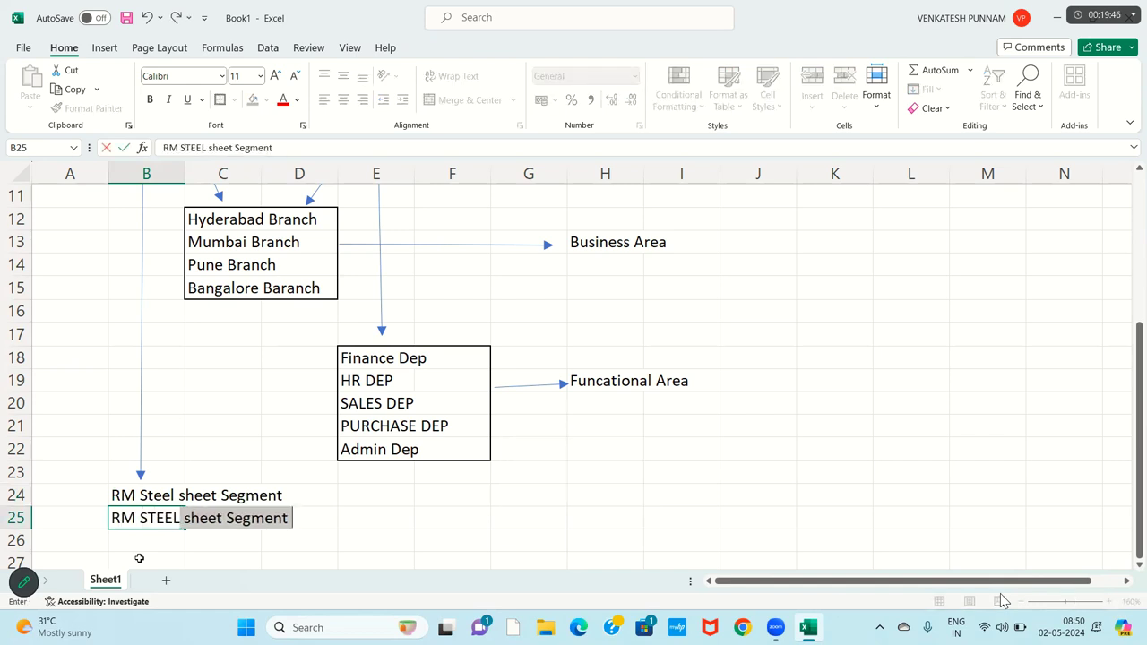
pyautogui.write(' ROD SE')
pyautogui.press('BackSpace')
pyautogui.press('capslock')
pyautogui.write('egme')
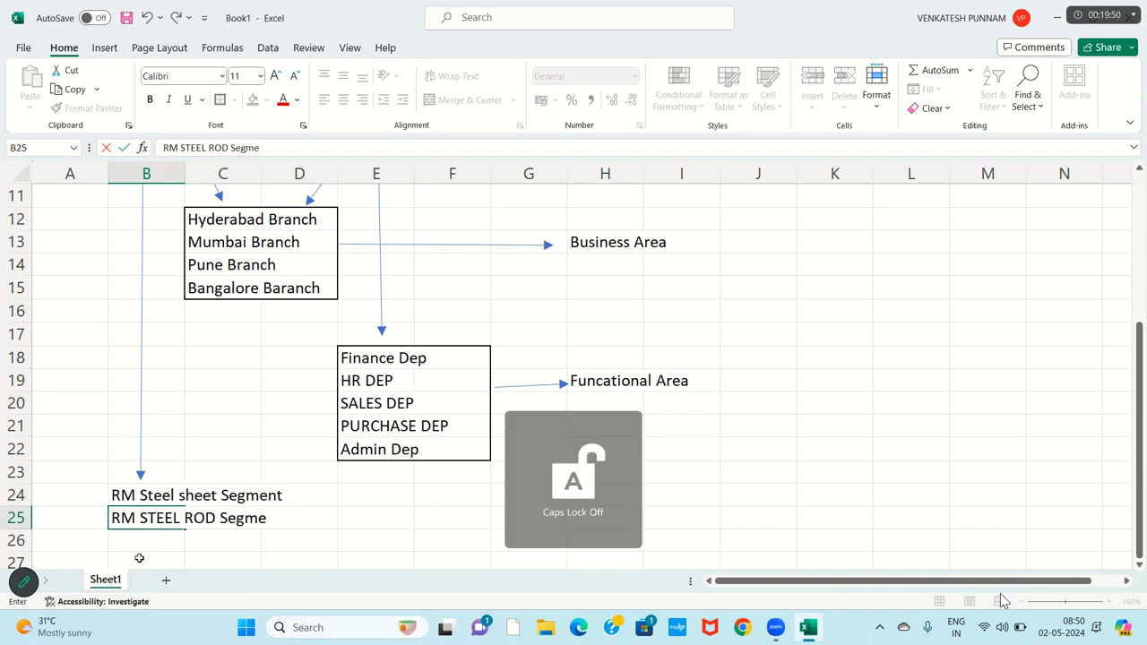
pyautogui.write('nt')
pyautogui.press('Return')
# Step: Draw a straight, nearly vertical arrow from RM Cement Ltd down through the department list to just above cell E24
pyautogui.press('Up')
pyautogui.press('Up')
pyautogui.press('Up')
pyautogui.press('Up')
pyautogui.press('Up')
pyautogui.press('Up')
pyautogui.press('Up')
pyautogui.press('Up')
pyautogui.press('Up')
pyautogui.press('Up')
pyautogui.press('Up')
pyautogui.press('Up')
pyautogui.press('Up')
pyautogui.press('Up')
pyautogui.press('Up')
pyautogui.press('Up')
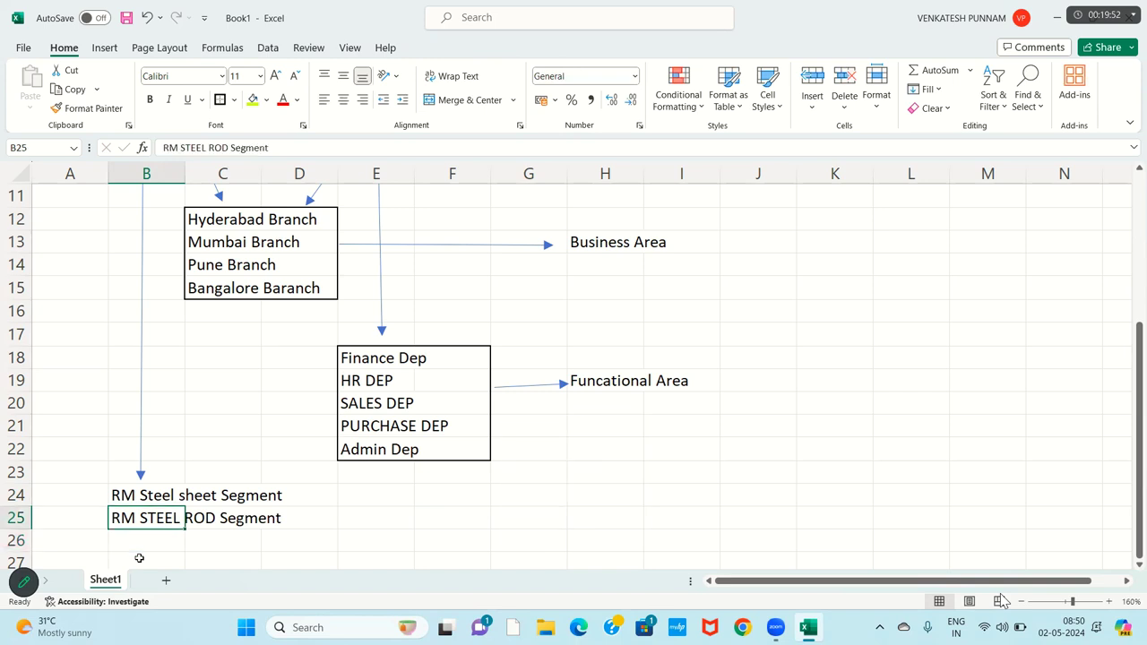
pyautogui.press('Up')
pyautogui.press('Up')
pyautogui.press('Up')
pyautogui.press('Up')
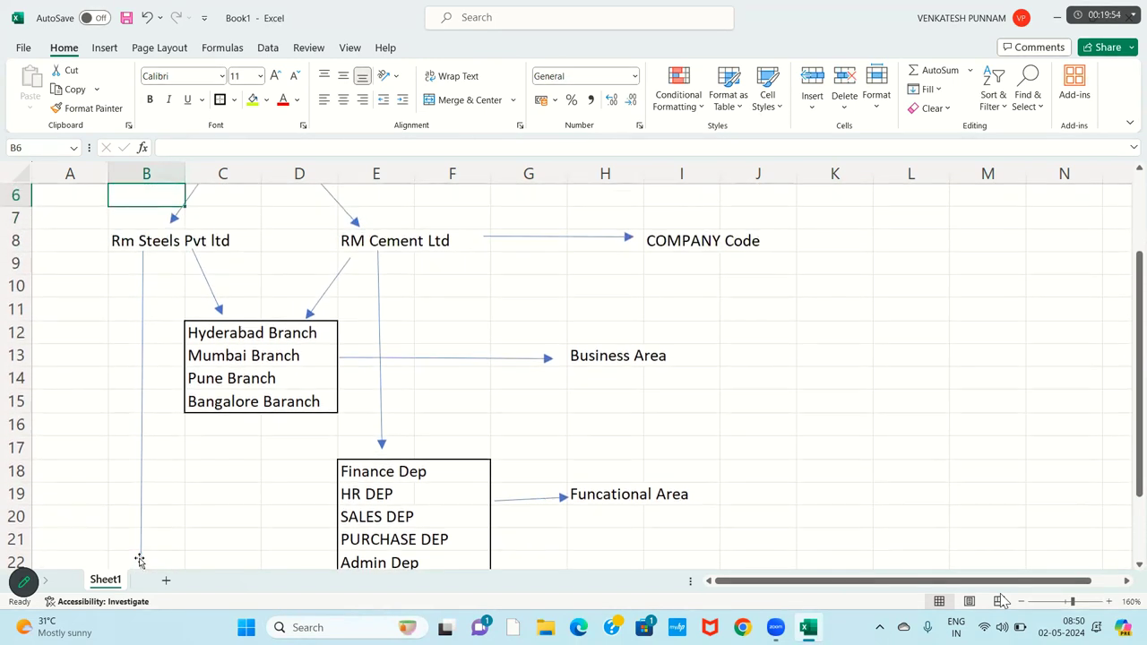
pyautogui.click(104, 48)
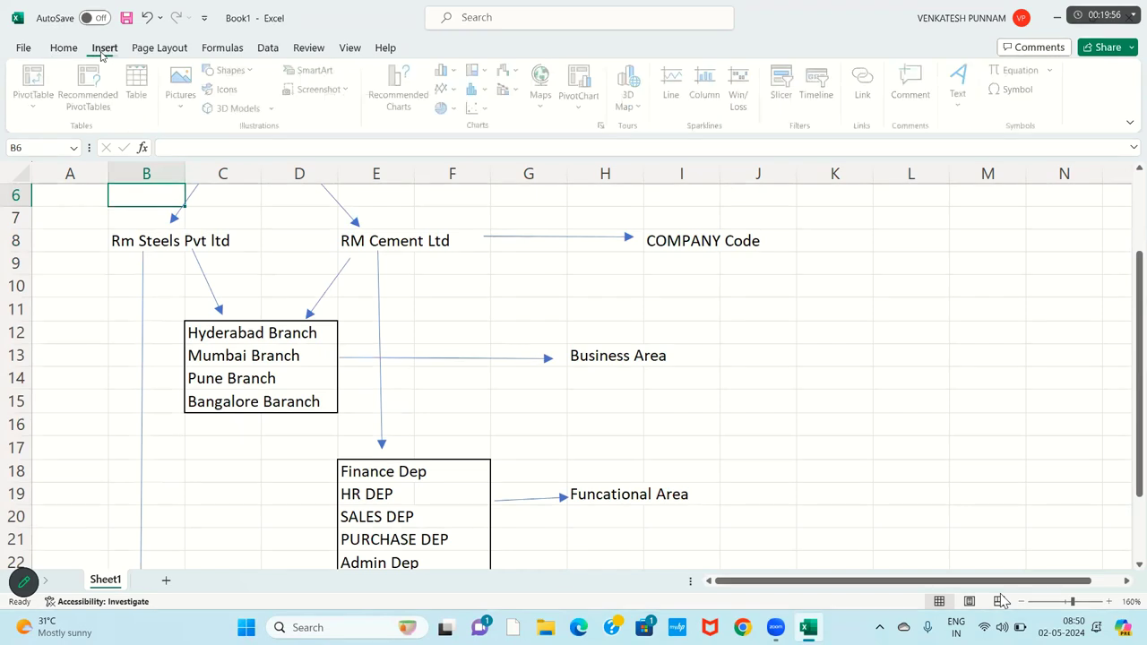
pyautogui.click(232, 74)
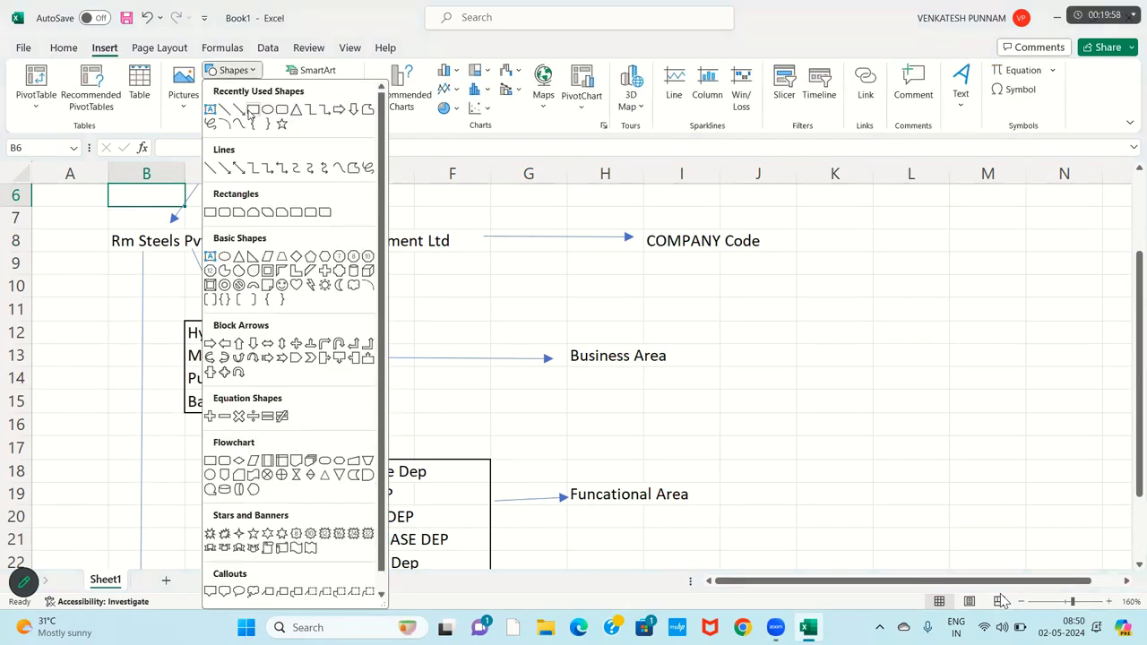
pyautogui.click(239, 109)
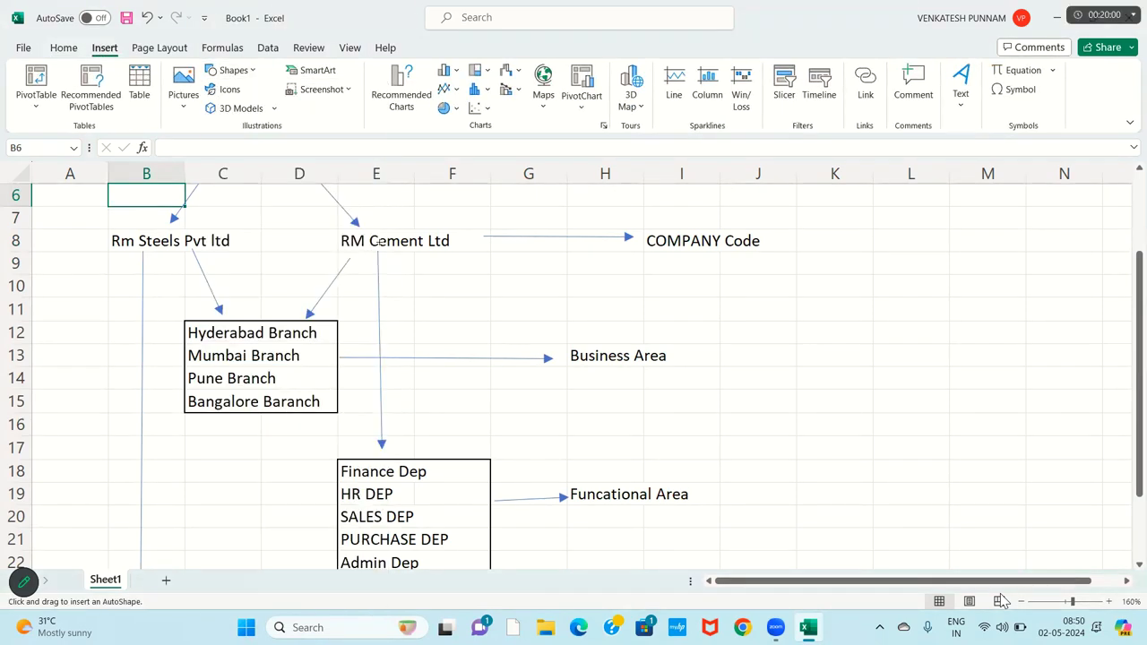
pyautogui.moveTo(396, 240); pyautogui.dragTo(391, 507)
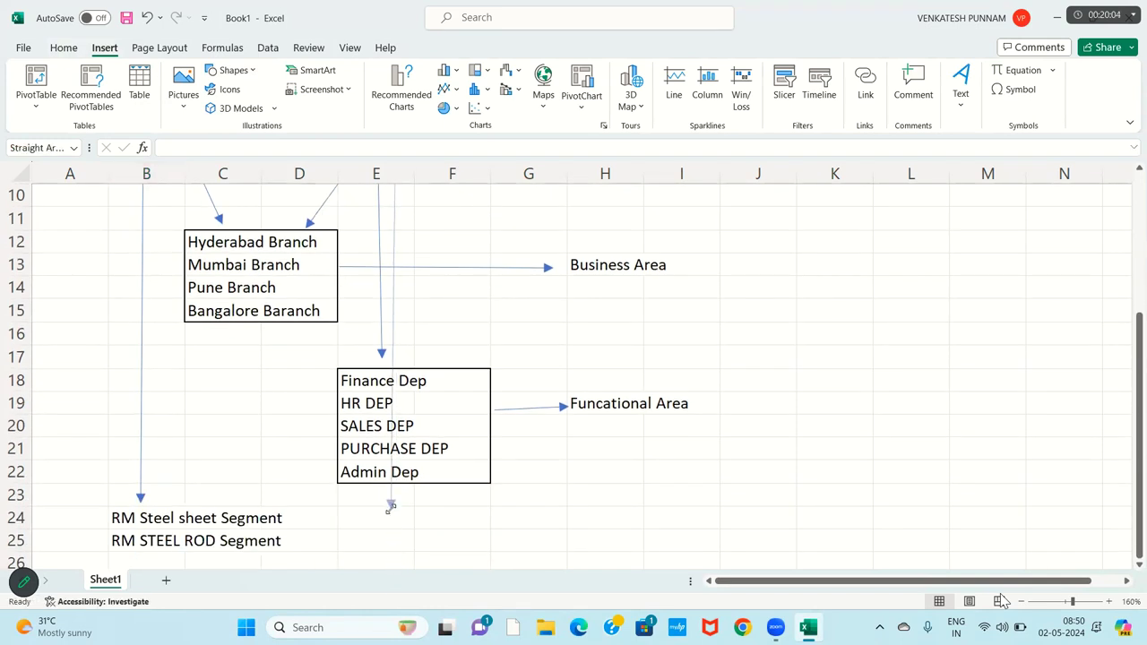
# Step: Enter "RM OPP SEGMENT" in cell E24, beneath the long arrow from RM Cement Ltd
pyautogui.click(384, 518)
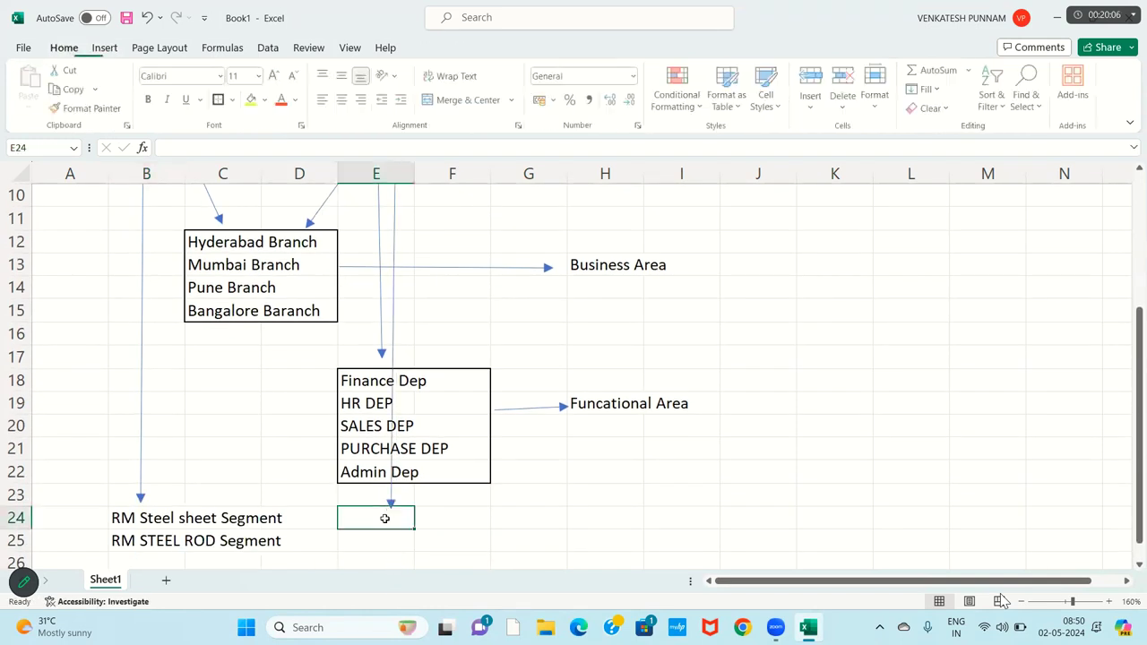
pyautogui.press('capslock')
pyautogui.write('RM ')
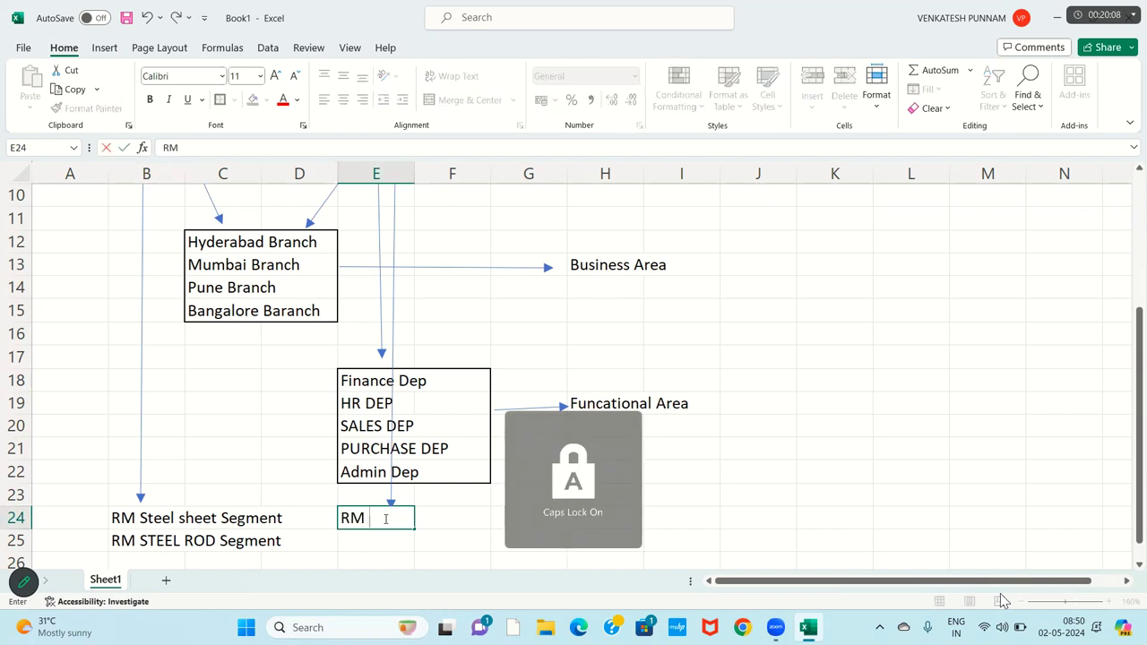
pyautogui.write('OPP C')
pyautogui.press('capslock')
pyautogui.press('BackSpace')
pyautogui.write('se')
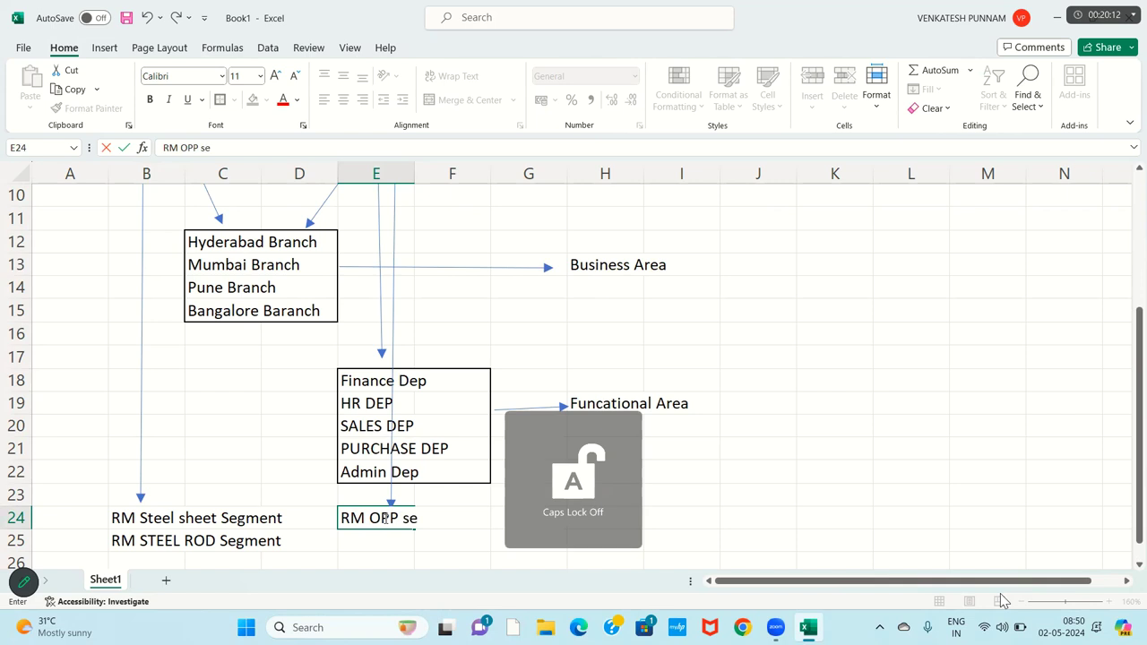
pyautogui.press('BackSpace')
pyautogui.press('BackSpace')
pyautogui.press('capslock')
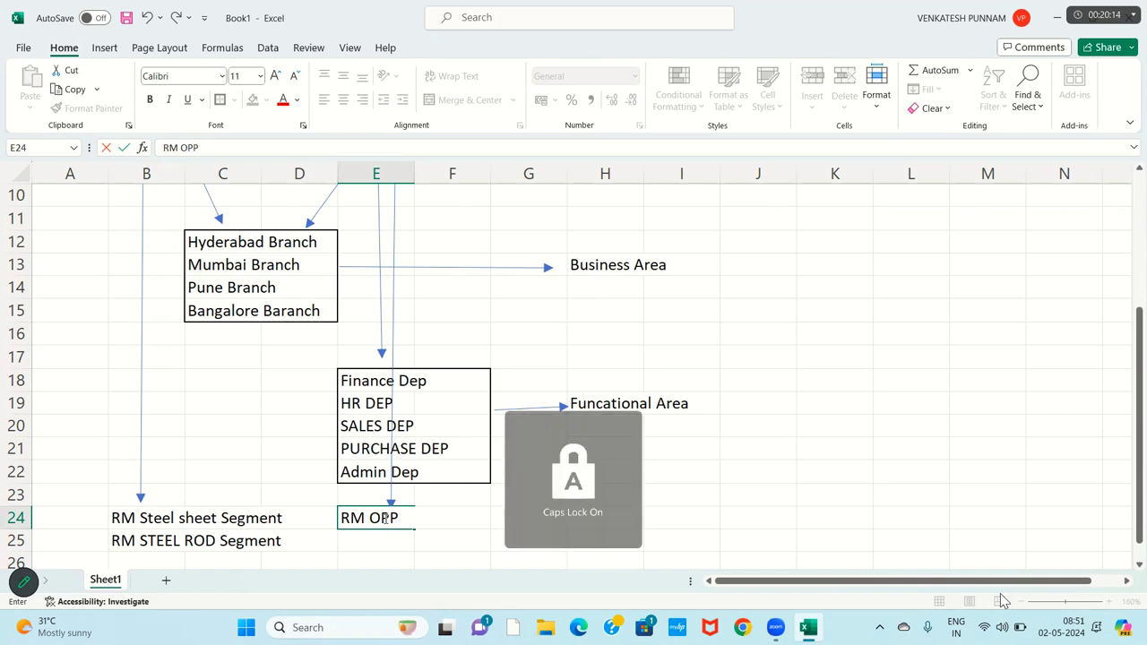
pyautogui.write('SEGMENT')
pyautogui.press('Return')
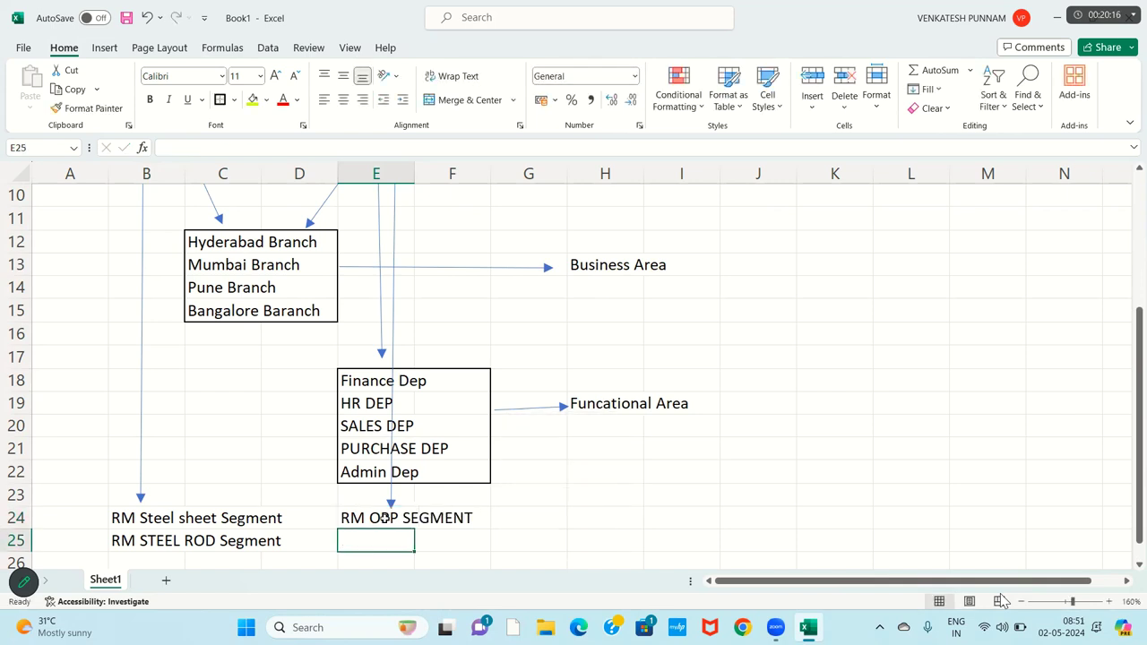
# Step: Enter "RM PPP SEGMENT" in cell E25 as the cement company's second segment
pyautogui.write('RM ')
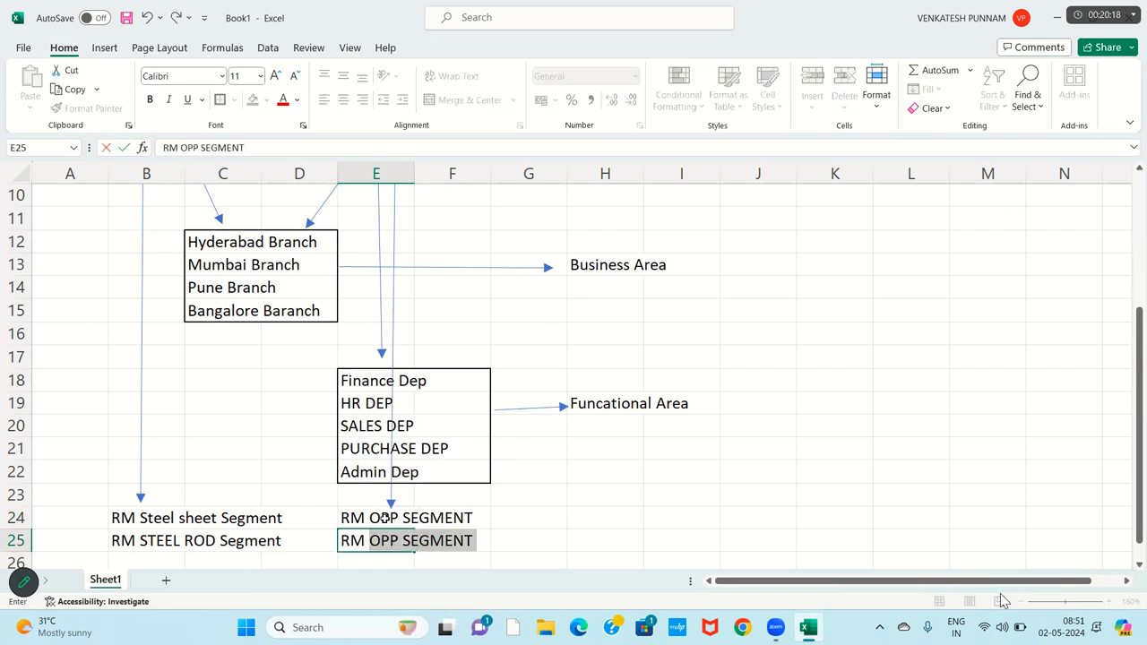
pyautogui.write('PPP S')
pyautogui.press('capslock')
pyautogui.write('egment')
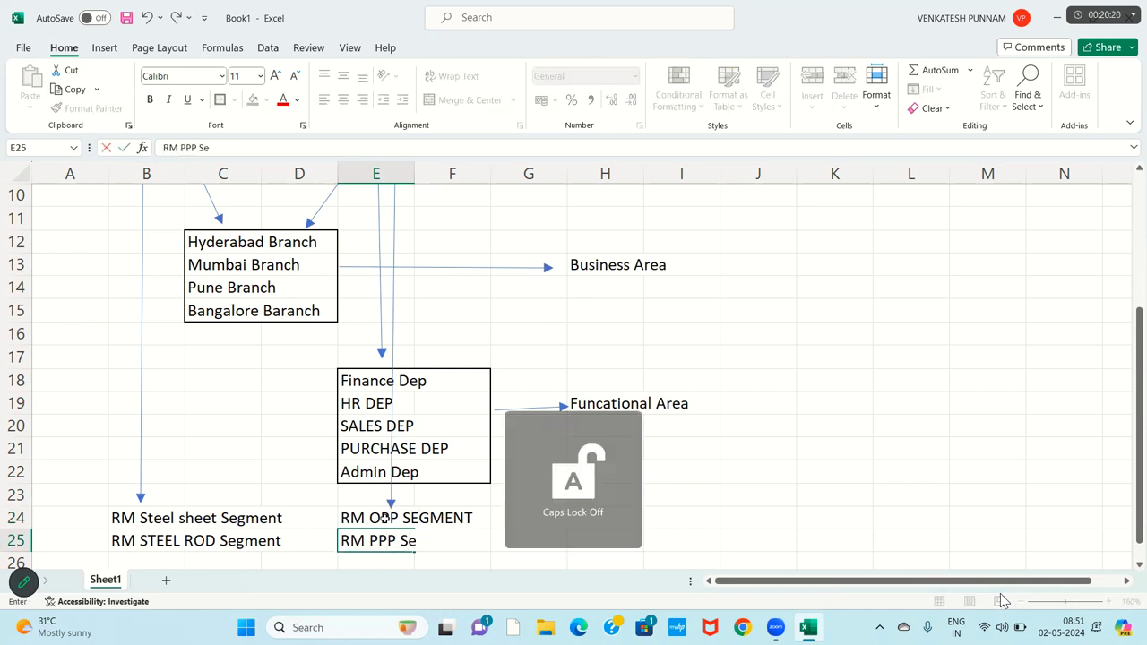
pyautogui.press('BackSpace')
pyautogui.press('BackSpace')
pyautogui.press('BackSpace')
pyautogui.press('BackSpace')
pyautogui.press('BackSpace')
pyautogui.press('BackSpace')
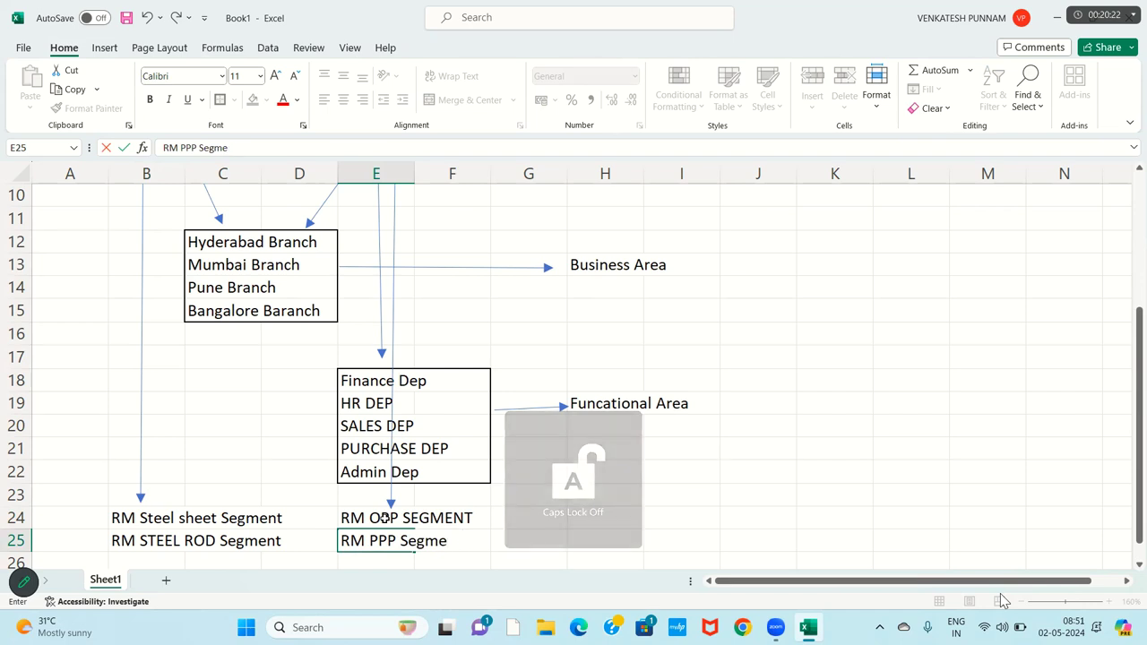
pyautogui.write('S')
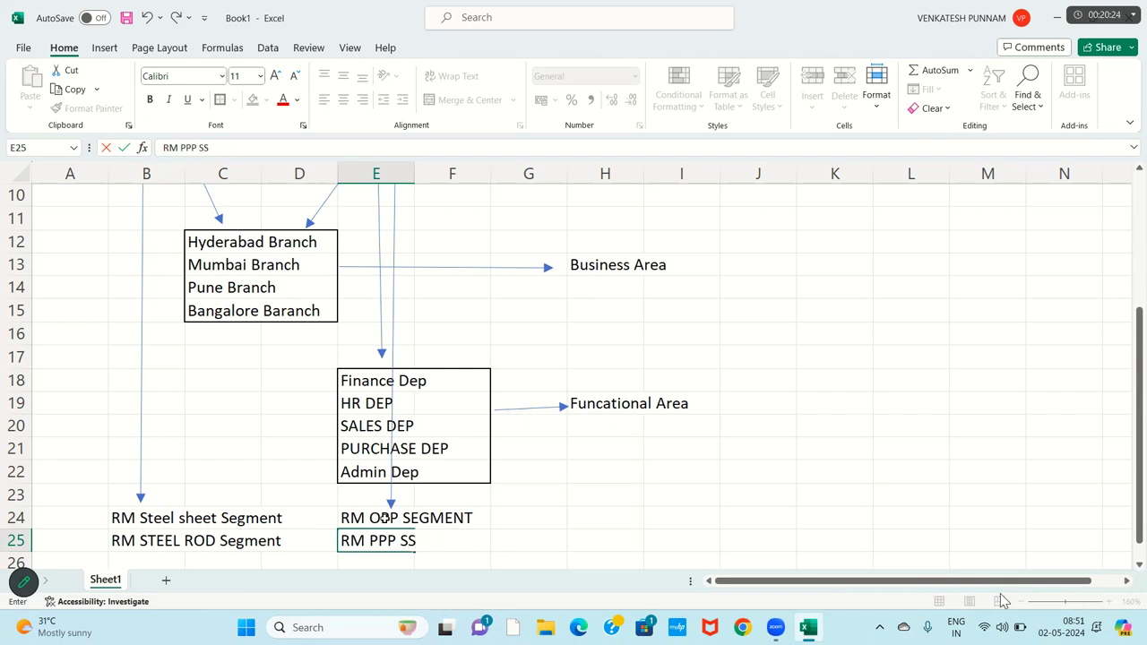
pyautogui.press('BackSpace')
pyautogui.press('capslock')
pyautogui.write('EGMENT')
pyautogui.press('Return')
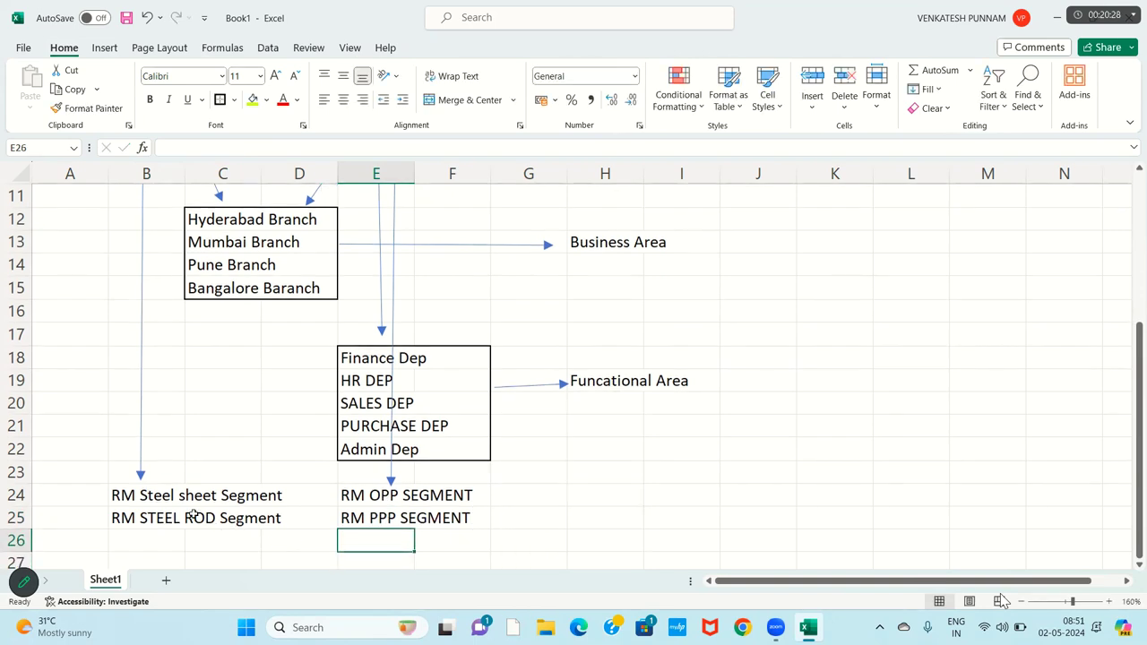
# Step: Put an outline border around the four segment names in cells B24 to F25
pyautogui.click(164, 507)
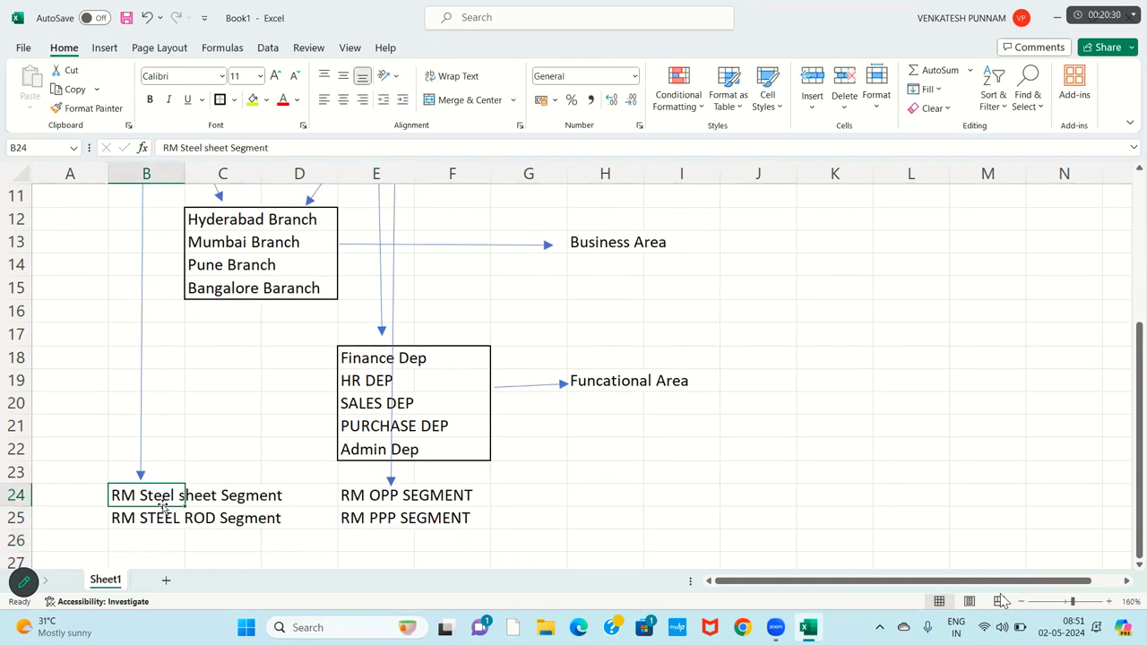
pyautogui.hotkey('shift', 'Right')
pyautogui.hotkey('shift', 'Right')
pyautogui.hotkey('shift', 'Right')
pyautogui.hotkey('shift', 'Right')
pyautogui.hotkey('shift', 'Down')
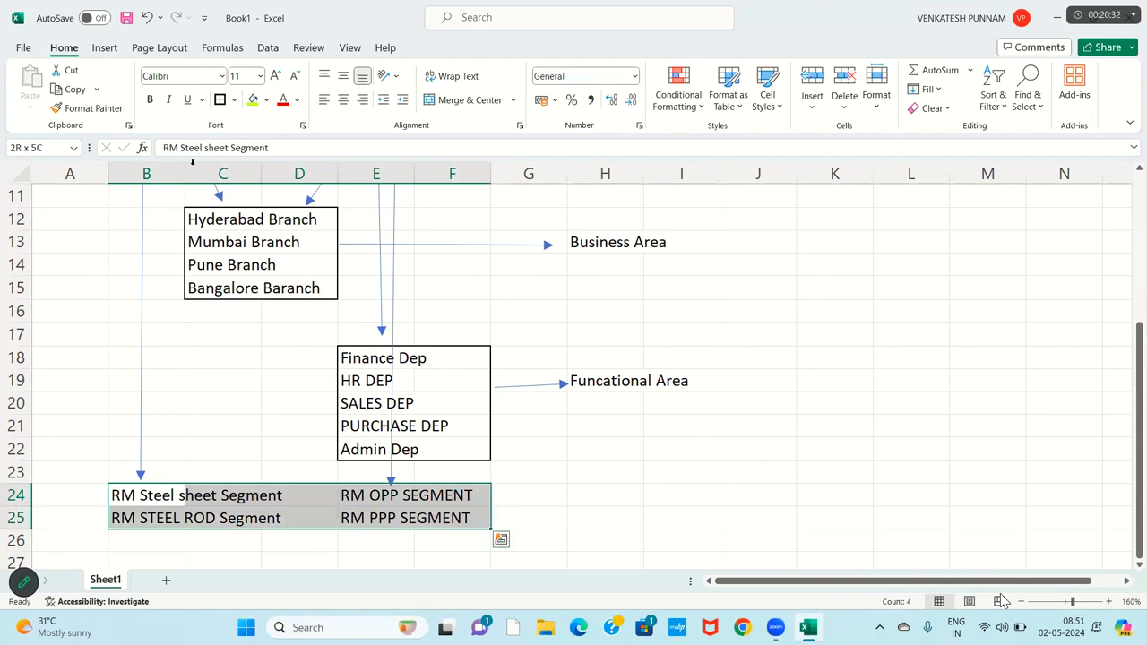
pyautogui.click(219, 99)
pyautogui.click(186, 346)
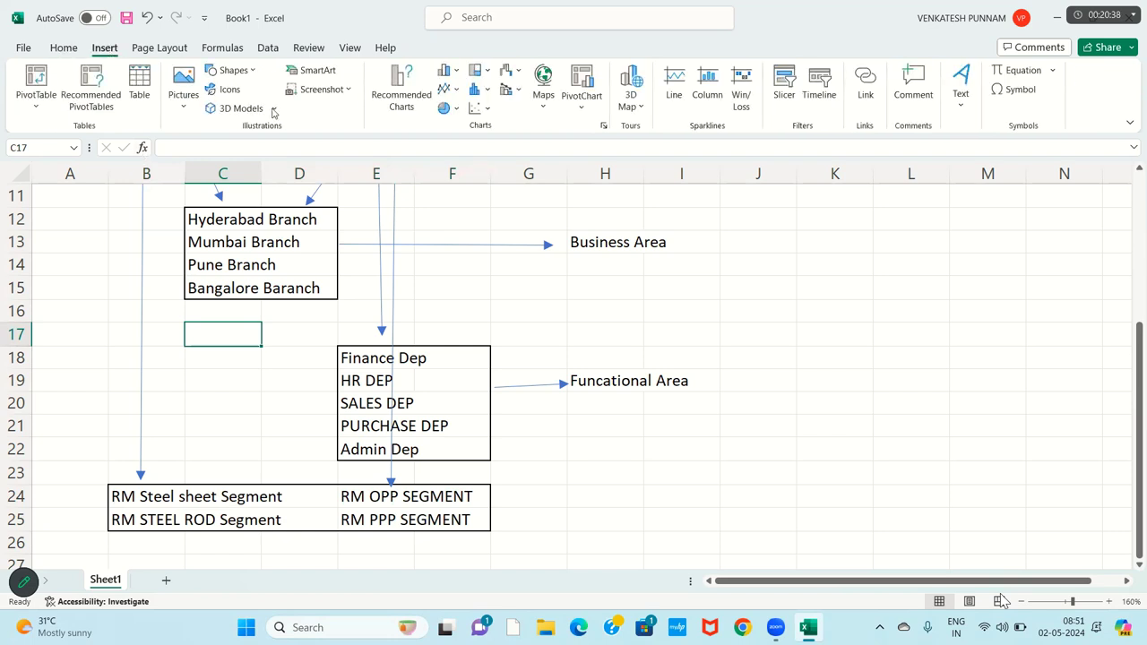
# Step: Draw a horizontal arrow about 1.54 cm long from the segment box in row 24 to just before cell H24
pyautogui.click(231, 70)
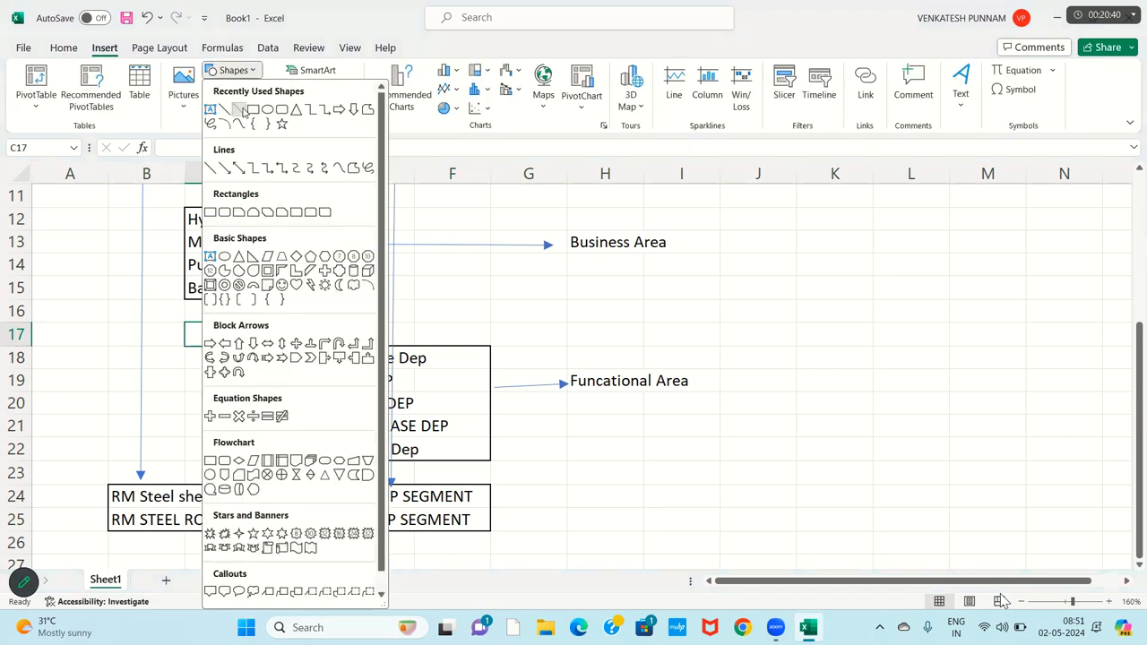
pyautogui.click(240, 109)
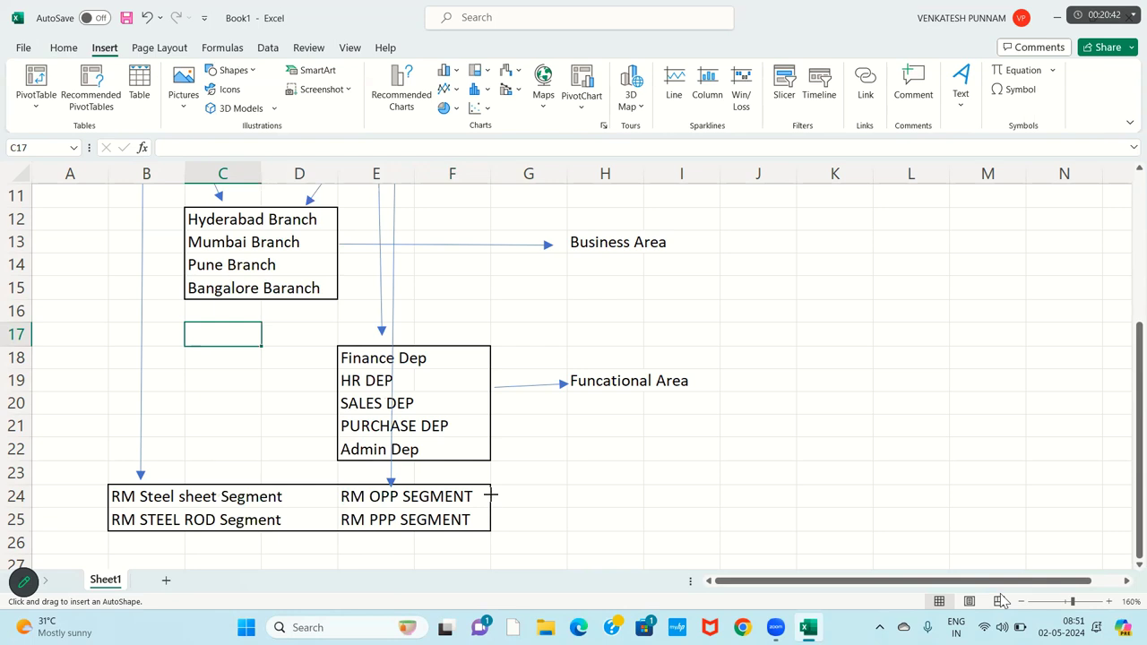
pyautogui.moveTo(492, 494); pyautogui.dragTo(559, 495)
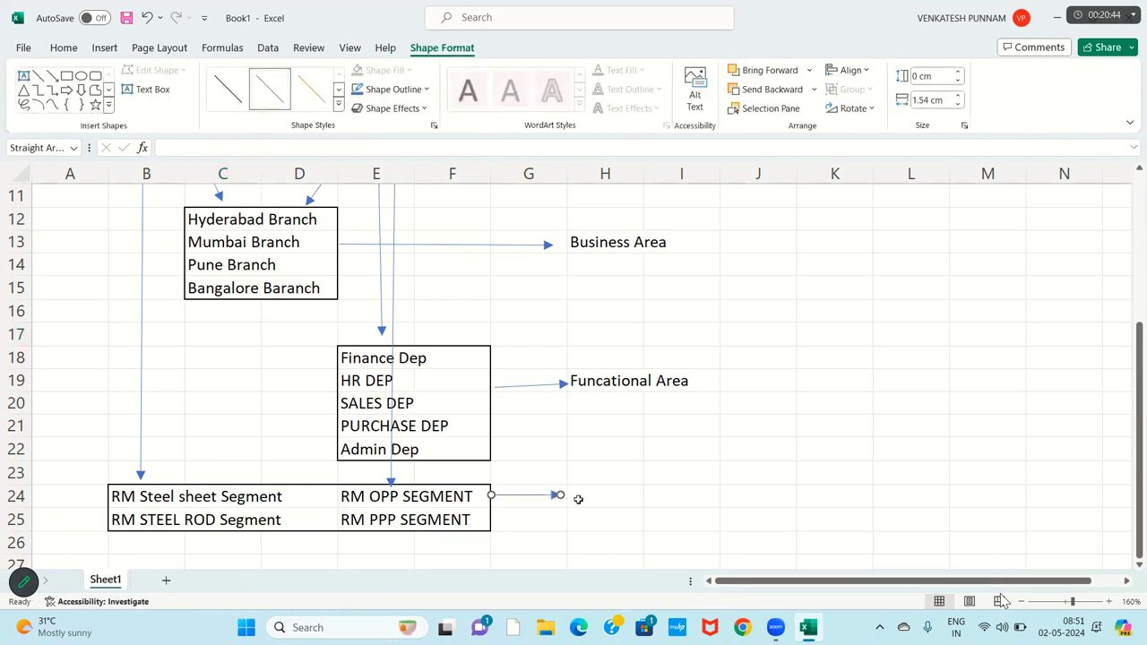
# Step: Enter "Segment" in cell H24 as the SAP term for the boxed segments
pyautogui.click(579, 499)
pyautogui.write('se')
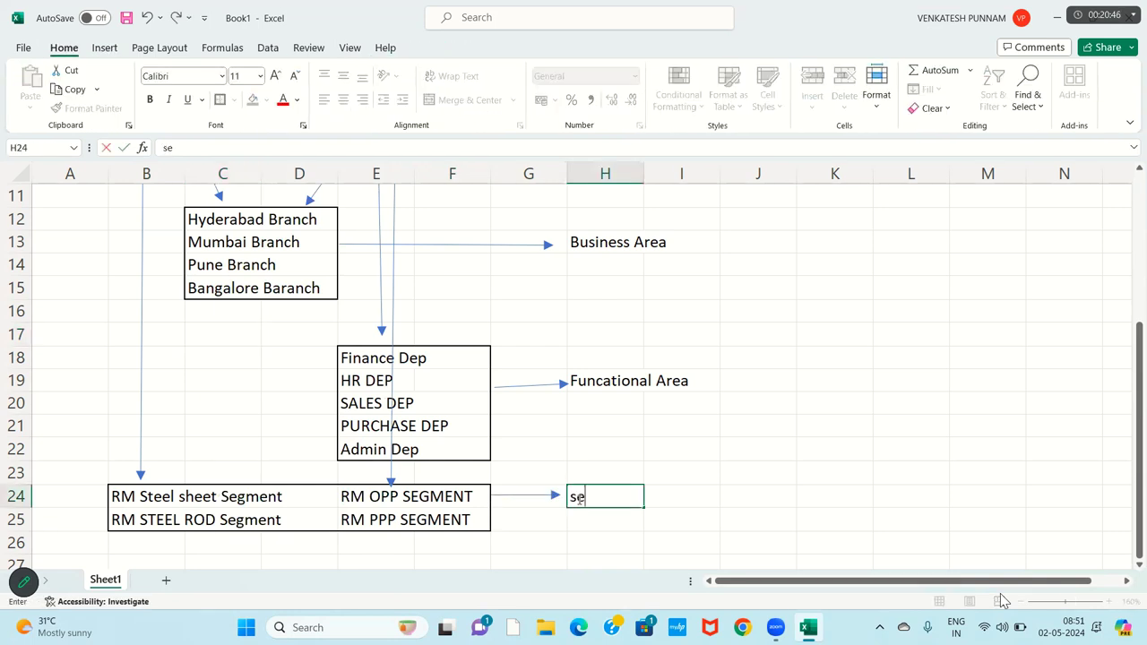
pyautogui.press('BackSpace')
pyautogui.press('BackSpace')
pyautogui.write('se')
pyautogui.press('BackSpace')
pyautogui.press('BackSpace')
pyautogui.press('capslock')
pyautogui.write('s')
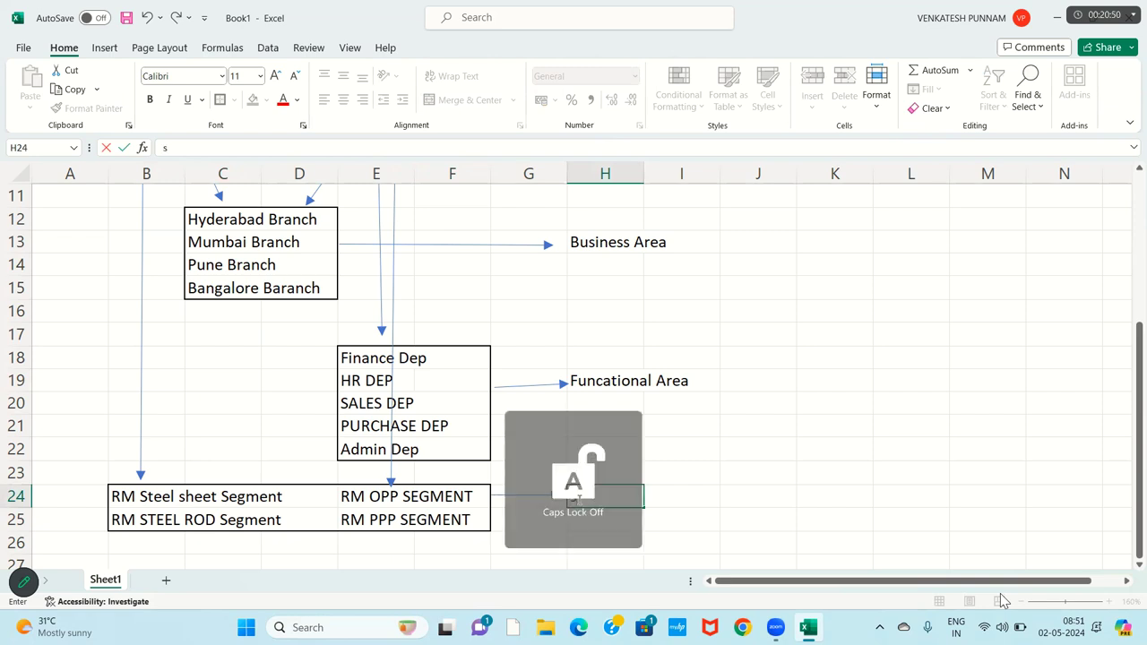
pyautogui.write('e')
pyautogui.press('BackSpace')
pyautogui.press('BackSpace')
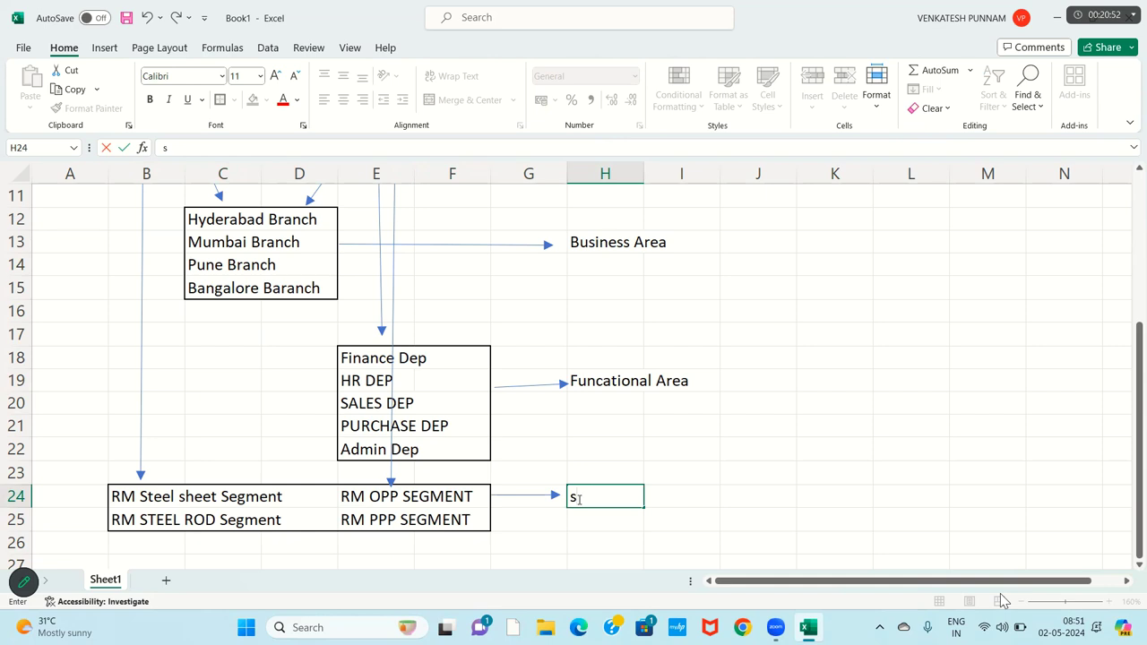
pyautogui.write('Segment')
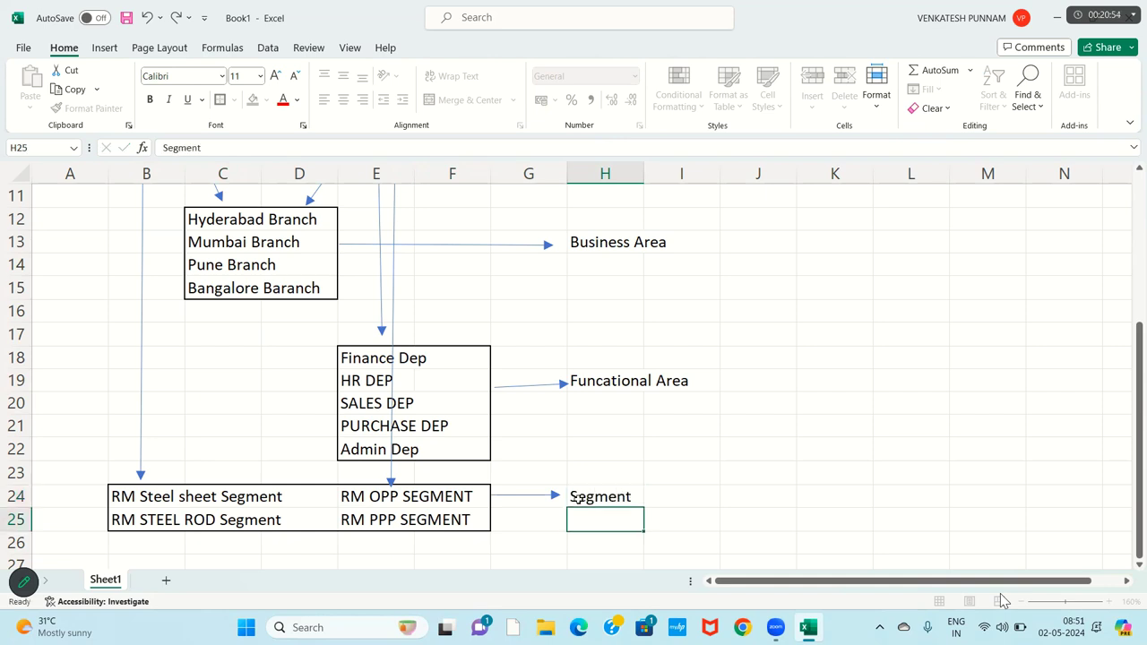
pyautogui.press('Return')
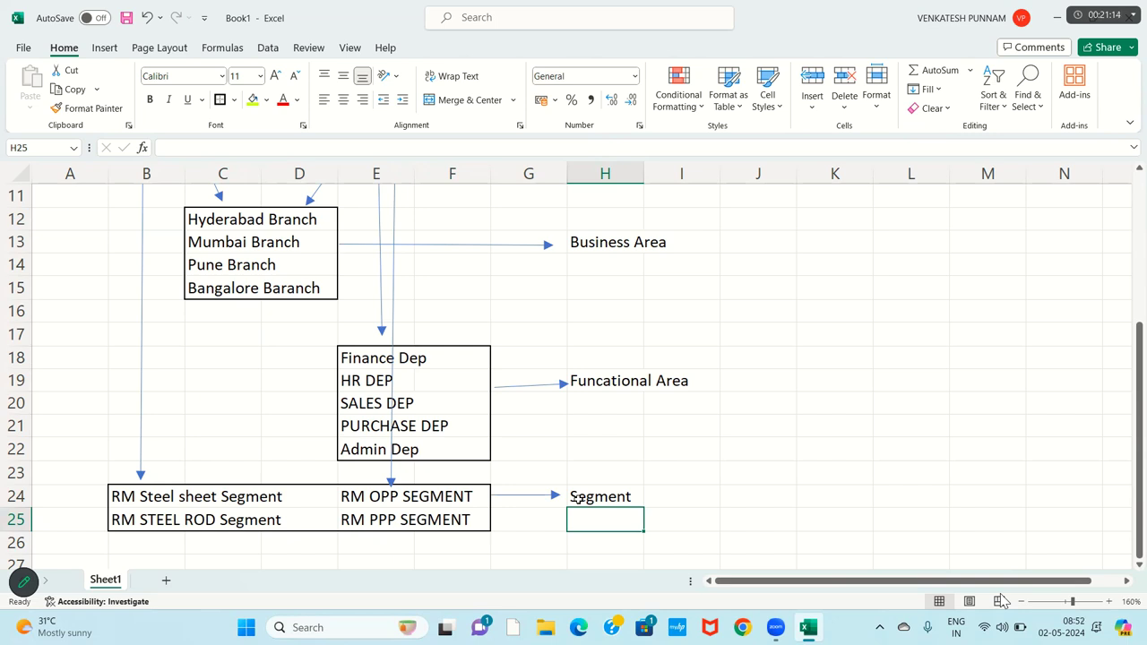
# Step: Go back to the start of the diagram and examine the hierarchy from RM Group of Company through Rm Steels Pvt ltd to the branches
pyautogui.press('Down')
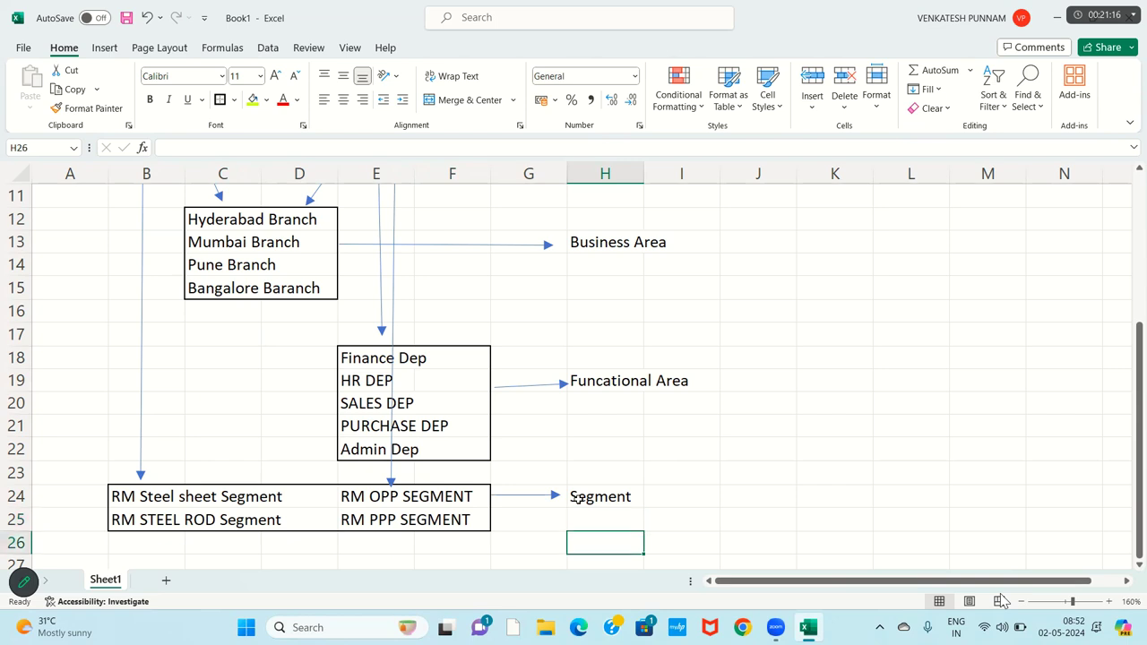
pyautogui.scroll(-1, 578, 500)
pyautogui.press('Up')
pyautogui.press('Up')
pyautogui.press('Up')
pyautogui.press('Up')
pyautogui.press('Up')
pyautogui.press('Up')
pyautogui.press('Up')
pyautogui.press('Up')
pyautogui.press('Up')
pyautogui.press('Up')
pyautogui.press('Up')
pyautogui.press('Up')
pyautogui.press('Up')
pyautogui.press('Up')
pyautogui.press('Up')
pyautogui.press('Up')
pyautogui.press('Up')
pyautogui.press('Up')
pyautogui.press('Up')
pyautogui.press('Up')
pyautogui.press('Up')
pyautogui.press('Up')
pyautogui.press('Up')
pyautogui.press('Up')
pyautogui.press('Up')
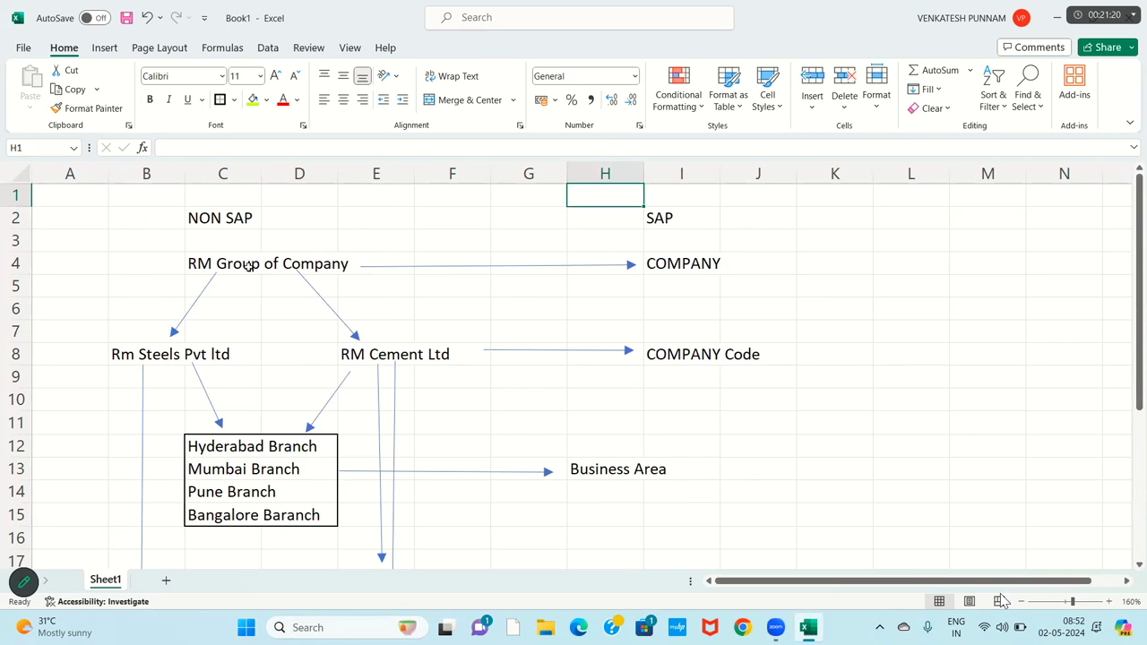
pyautogui.click(249, 265)
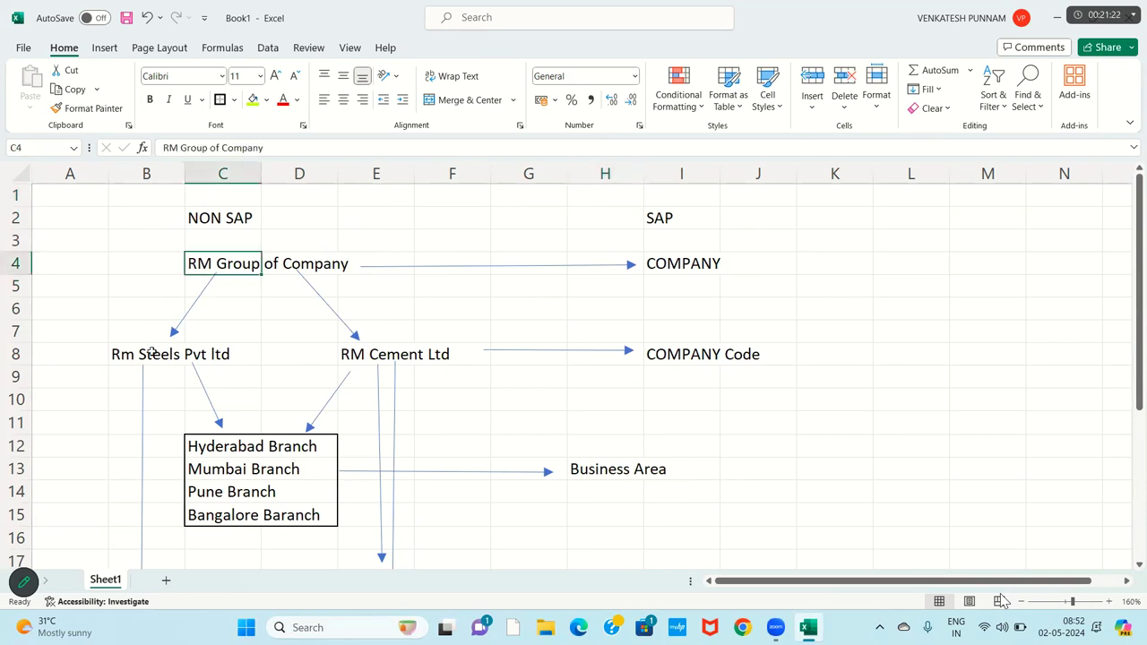
pyautogui.click(144, 360)
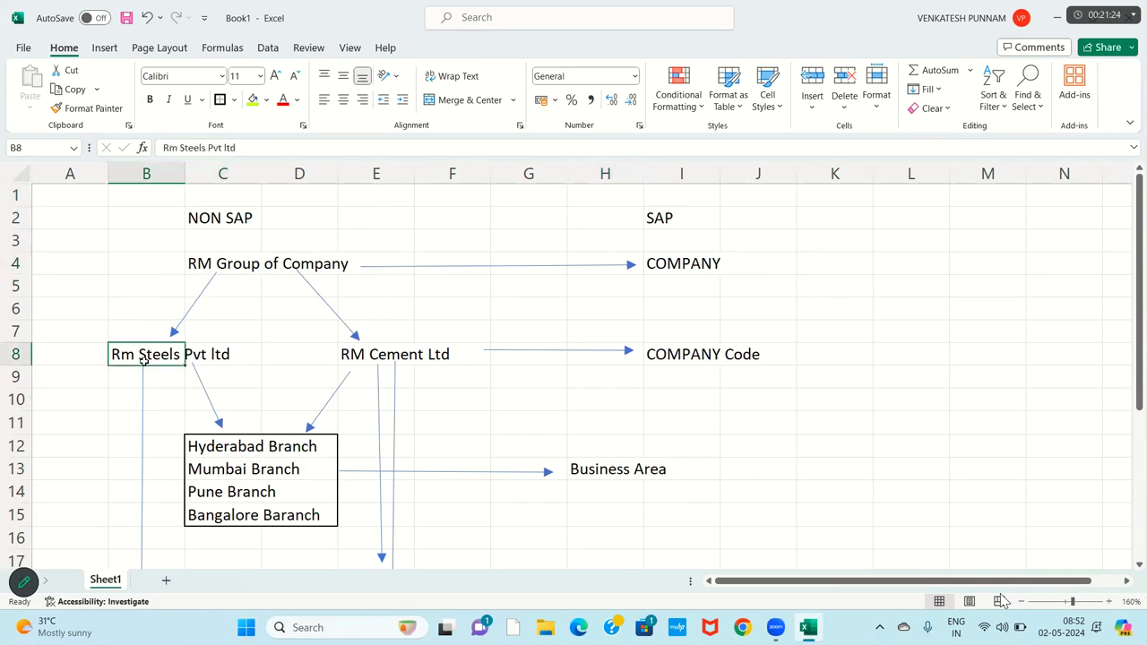
pyautogui.click(250, 466)
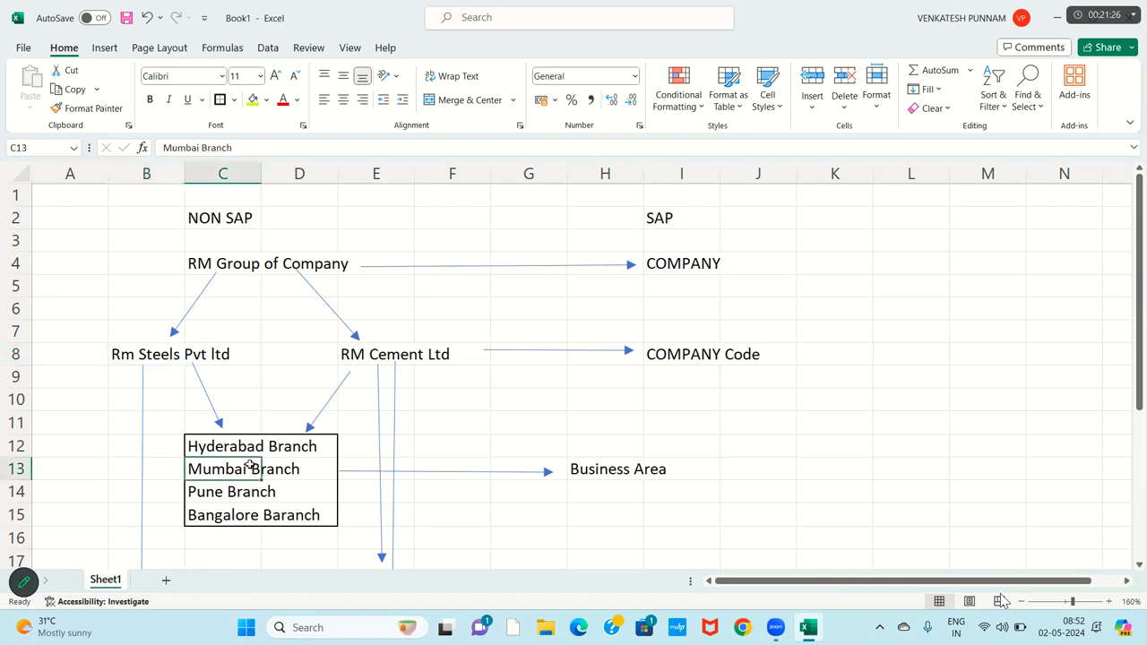
# Step: Examine the department and segment parts of the diagram down to row 28, and return to the first row
pyautogui.press('Left')
pyautogui.press('Left')
pyautogui.press('Down')
pyautogui.press('Down')
pyautogui.press('Down')
pyautogui.press('Down')
pyautogui.press('Down')
pyautogui.press('Down')
pyautogui.press('Down')
pyautogui.press('Down')
pyautogui.press('Down')
pyautogui.press('Down')
pyautogui.press('Down')
pyautogui.press('Down')
pyautogui.press('Down')
pyautogui.press('Down')
pyautogui.press('Down')
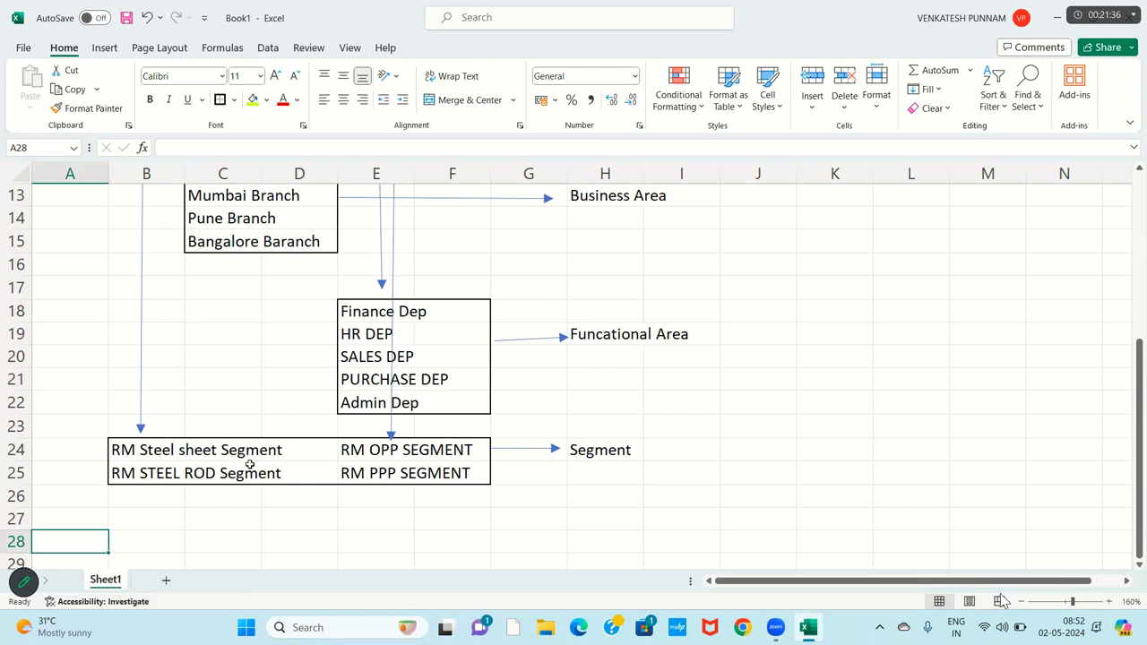
pyautogui.press('Up')
pyautogui.press('Up')
pyautogui.press('Up')
pyautogui.press('Up')
pyautogui.press('Up')
pyautogui.press('Up')
pyautogui.press('Up')
pyautogui.press('Up')
pyautogui.press('Up')
pyautogui.press('Up')
pyautogui.press('Up')
pyautogui.press('Up')
pyautogui.press('Up')
pyautogui.press('Up')
pyautogui.press('Up')
pyautogui.press('Up')
pyautogui.press('Up')
pyautogui.press('Up')
pyautogui.press('Up')
pyautogui.press('Up')
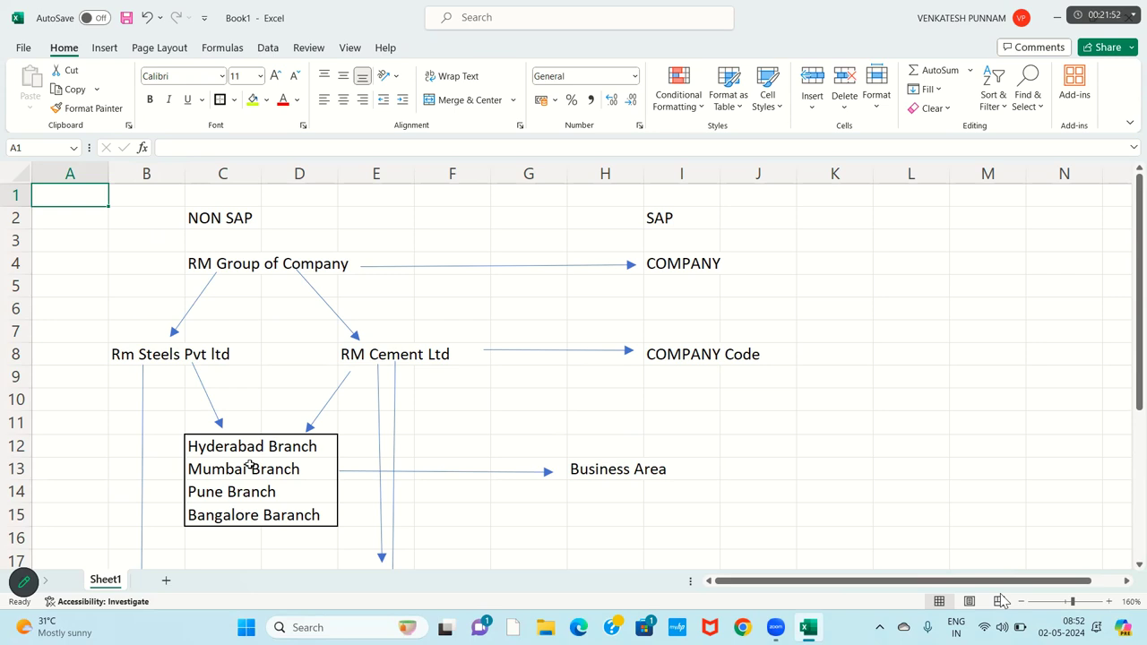
# Step: Fill the heading cells NON SAP in C2 and SAP in I2 with the yellow-green colour
pyautogui.click(420, 631)
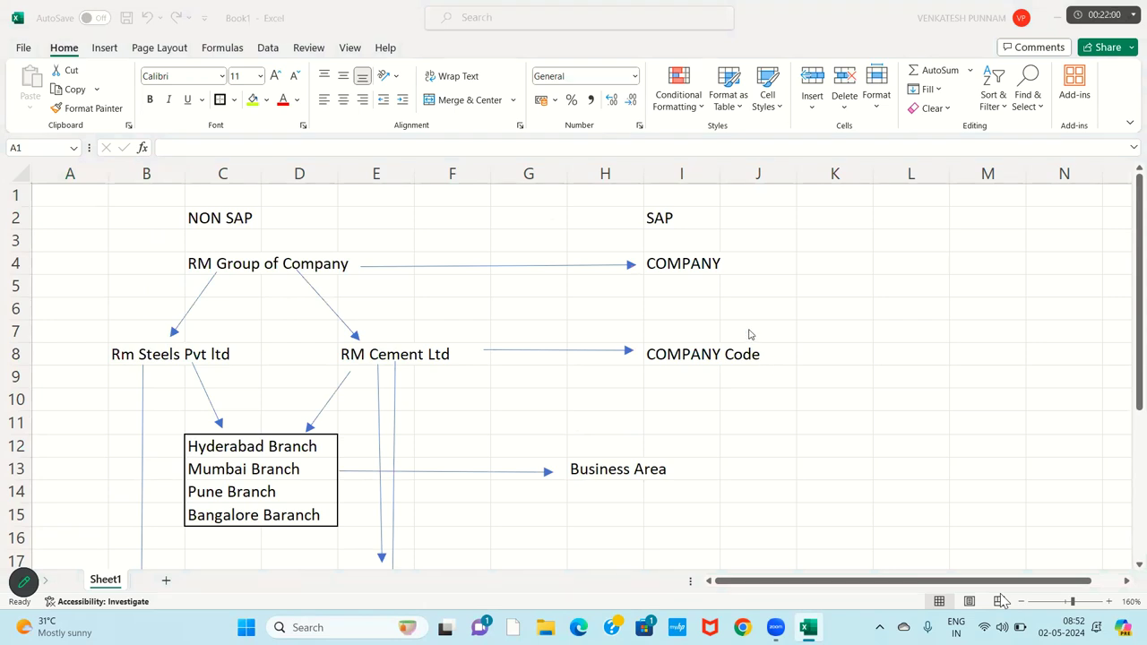
pyautogui.click(385, 231)
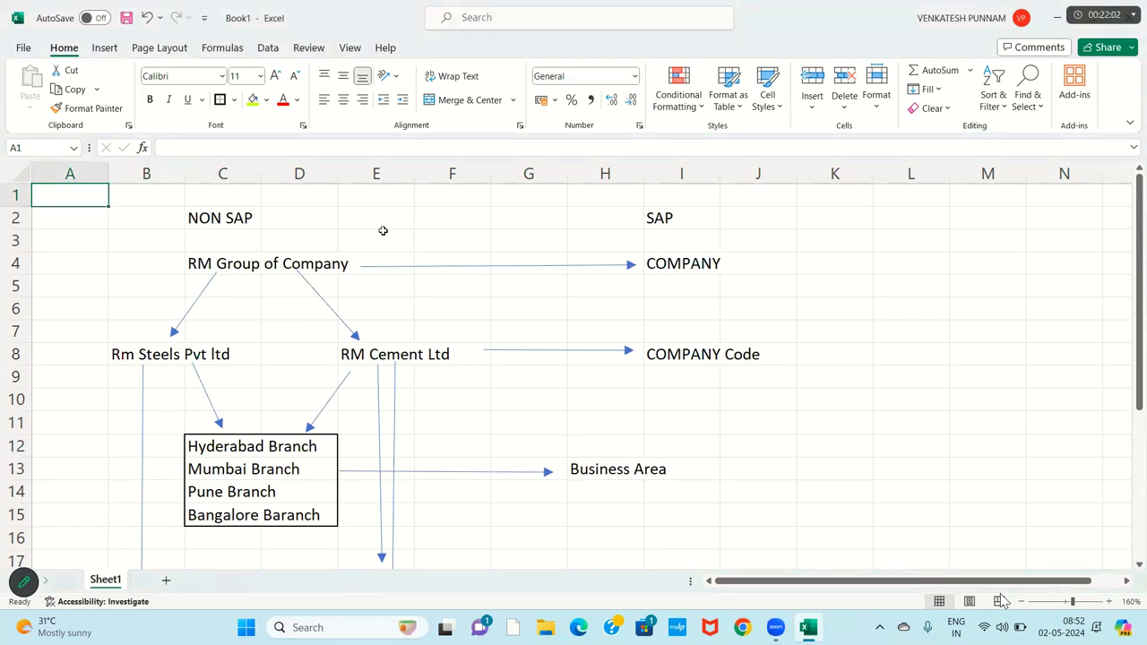
pyautogui.click(245, 218)
pyautogui.click(253, 99)
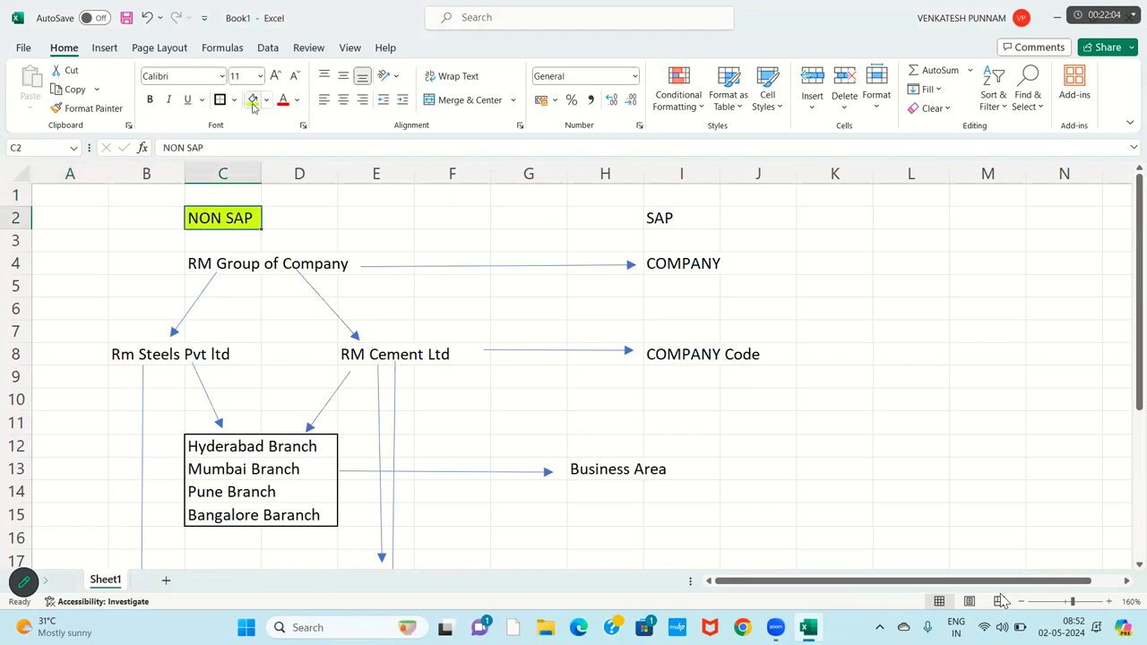
pyautogui.click(651, 217)
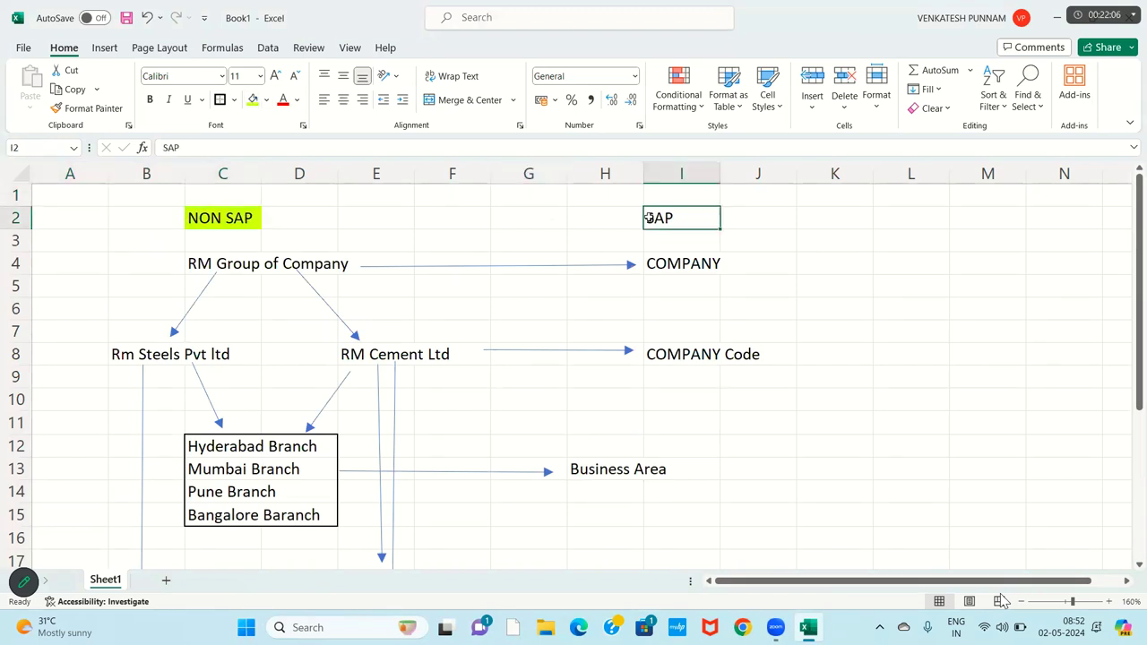
pyautogui.click(266, 100)
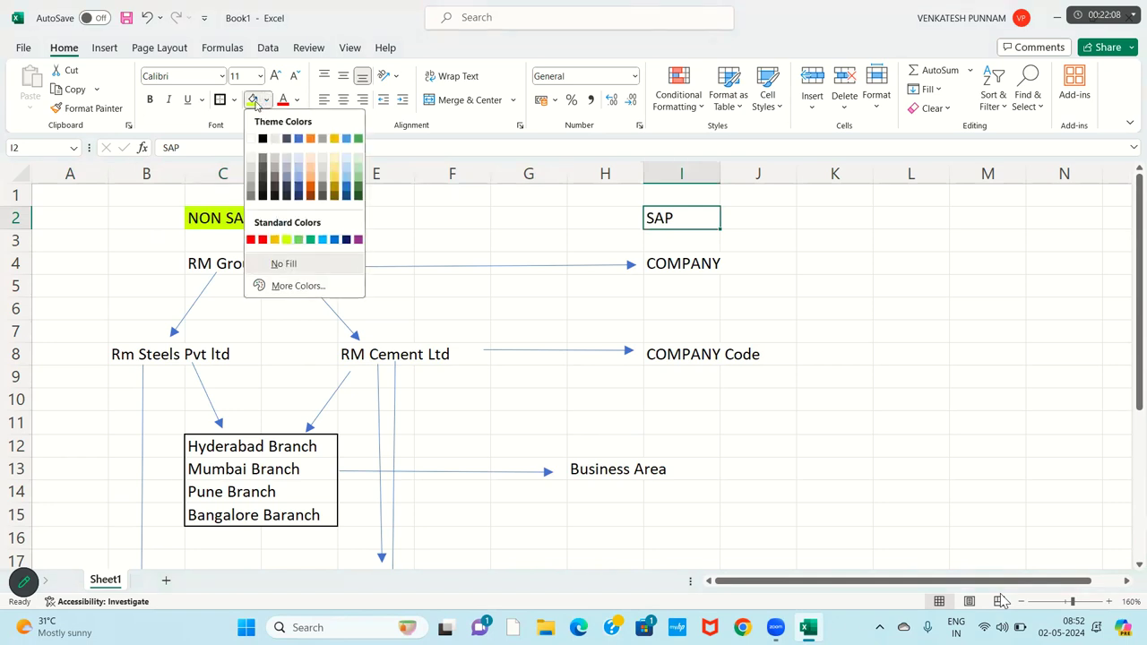
pyautogui.click(255, 100)
pyautogui.click(296, 210)
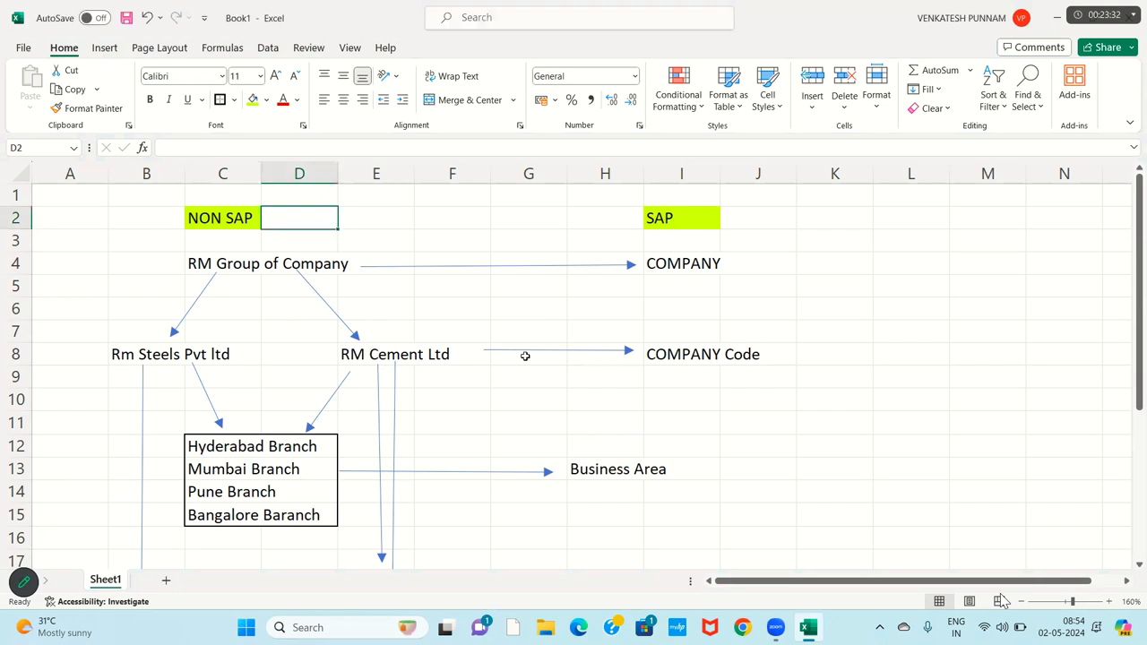
# Step: Examine the non-SAP to SAP mappings row by row, from Company Code through Business Area and Funcational Area to Segment
pyautogui.click(507, 382)
pyautogui.press('Down')
pyautogui.press('Down')
pyautogui.press('Down')
pyautogui.press('Down')
pyautogui.press('Down')
pyautogui.press('Down')
pyautogui.press('Down')
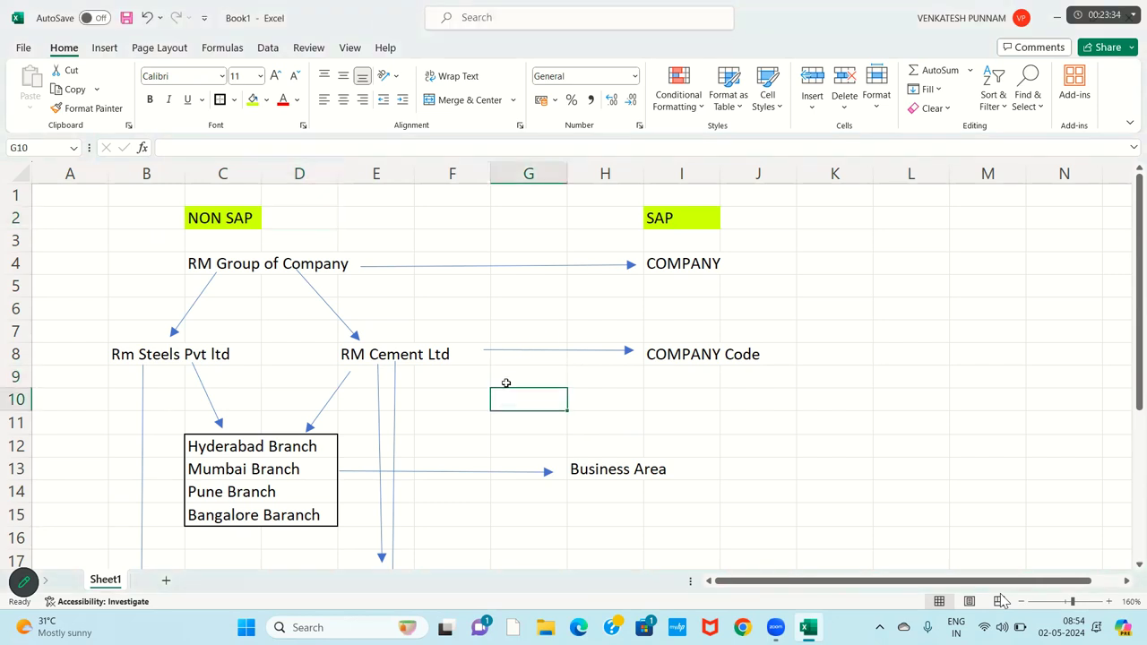
pyautogui.press('Down')
pyautogui.press('Down')
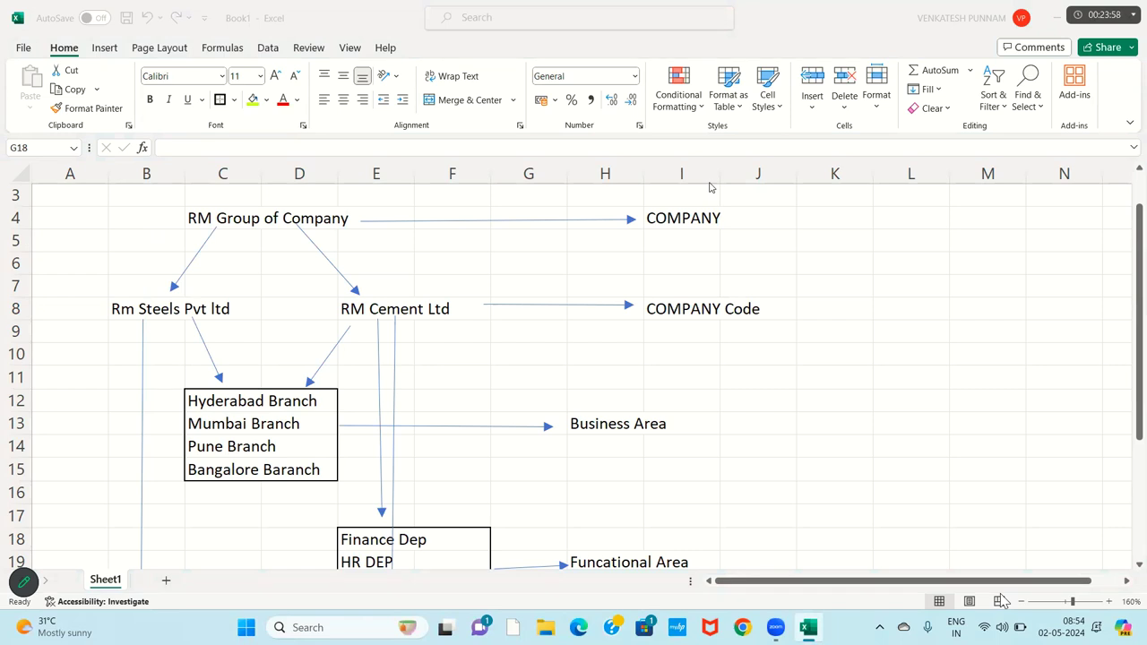
pyautogui.click(516, 347)
pyautogui.press('Down')
pyautogui.press('Down')
pyautogui.press('Down')
pyautogui.press('Down')
pyautogui.press('Down')
pyautogui.press('Down')
pyautogui.press('Down')
pyautogui.press('Down')
pyautogui.press('Down')
pyautogui.press('Down')
pyautogui.press('Down')
pyautogui.press('Down')
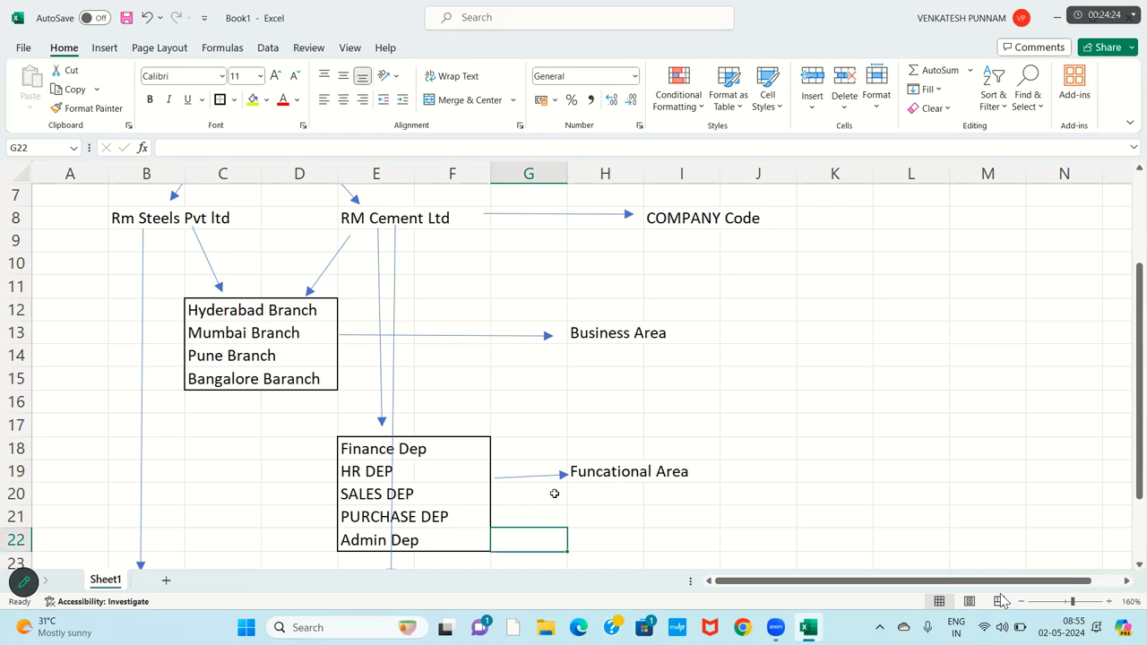
pyautogui.press('Down')
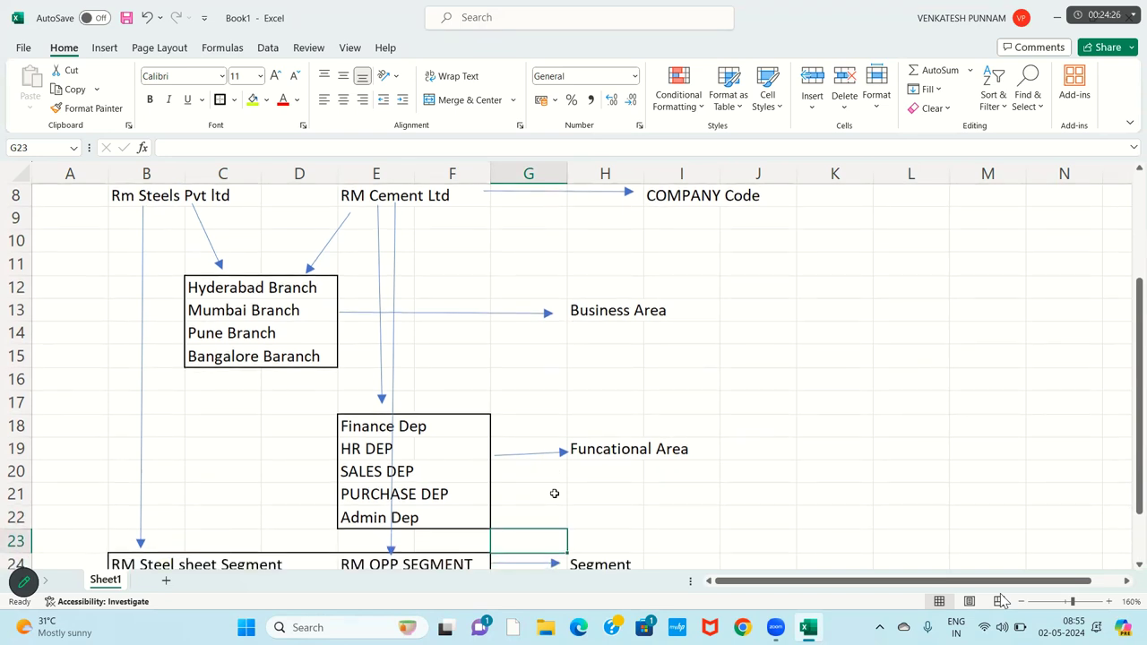
pyautogui.press('Down')
pyautogui.press('Down')
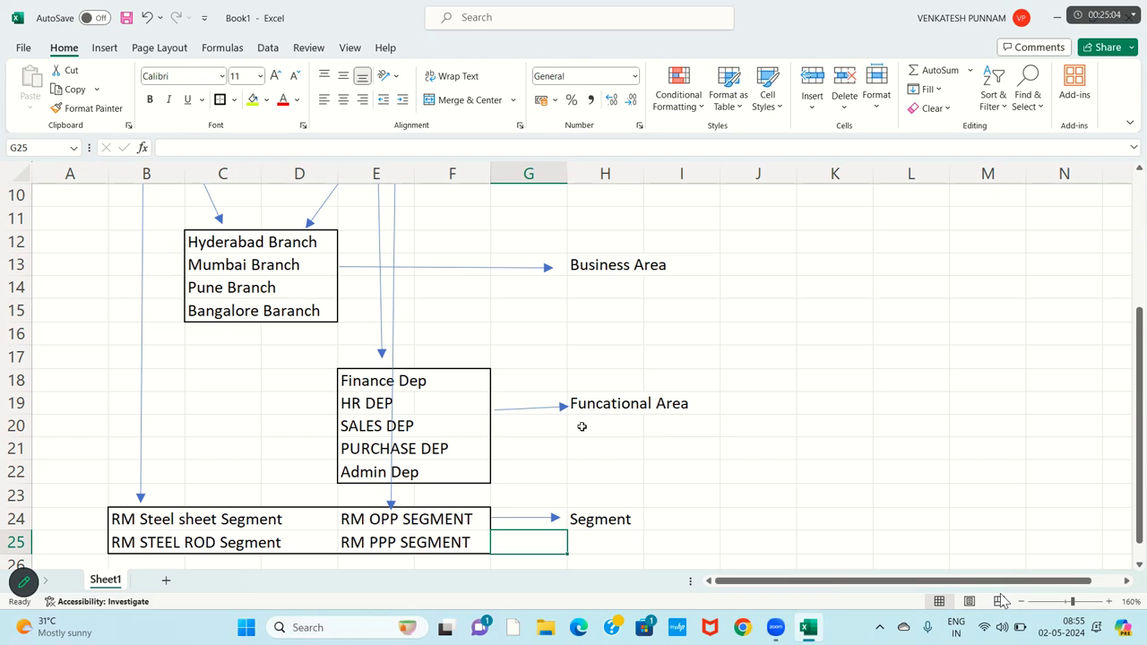
pyautogui.press('Return')
pyautogui.press('Up')
pyautogui.press('Up')
pyautogui.press('Up')
pyautogui.press('Up')
pyautogui.press('Up')
pyautogui.press('Up')
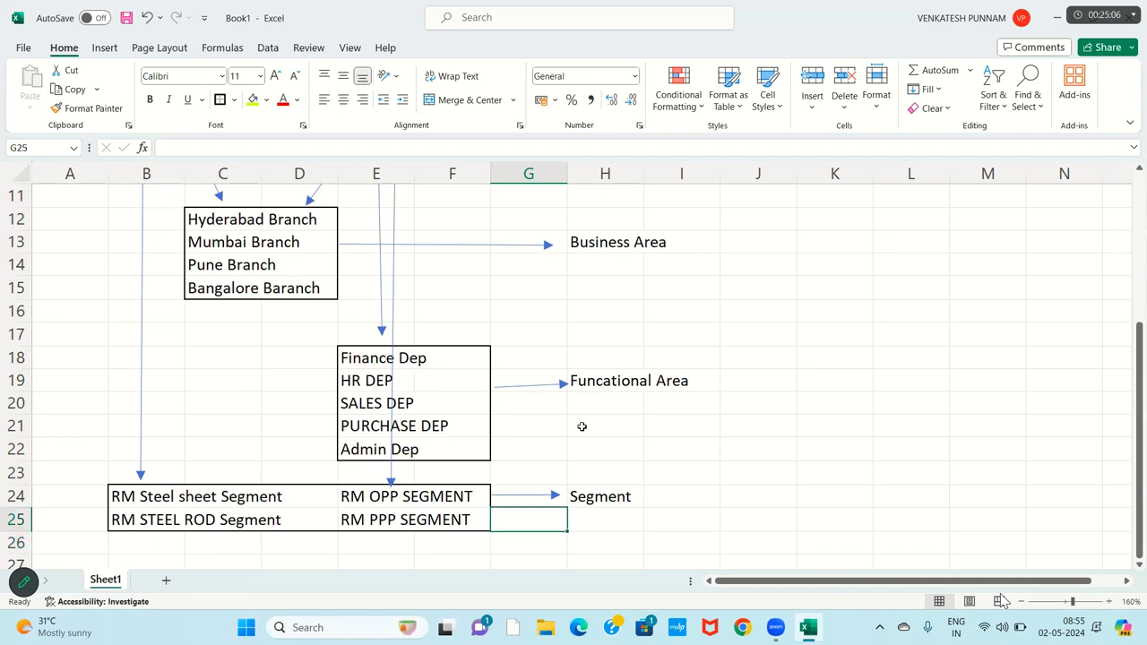
# Step: Go back up through the mapping diagram from the Segment row to the first row, examining the department and branch rows
pyautogui.press('Up')
pyautogui.press('Up')
pyautogui.press('Up')
pyautogui.press('Up')
pyautogui.press('Up')
pyautogui.press('Up')
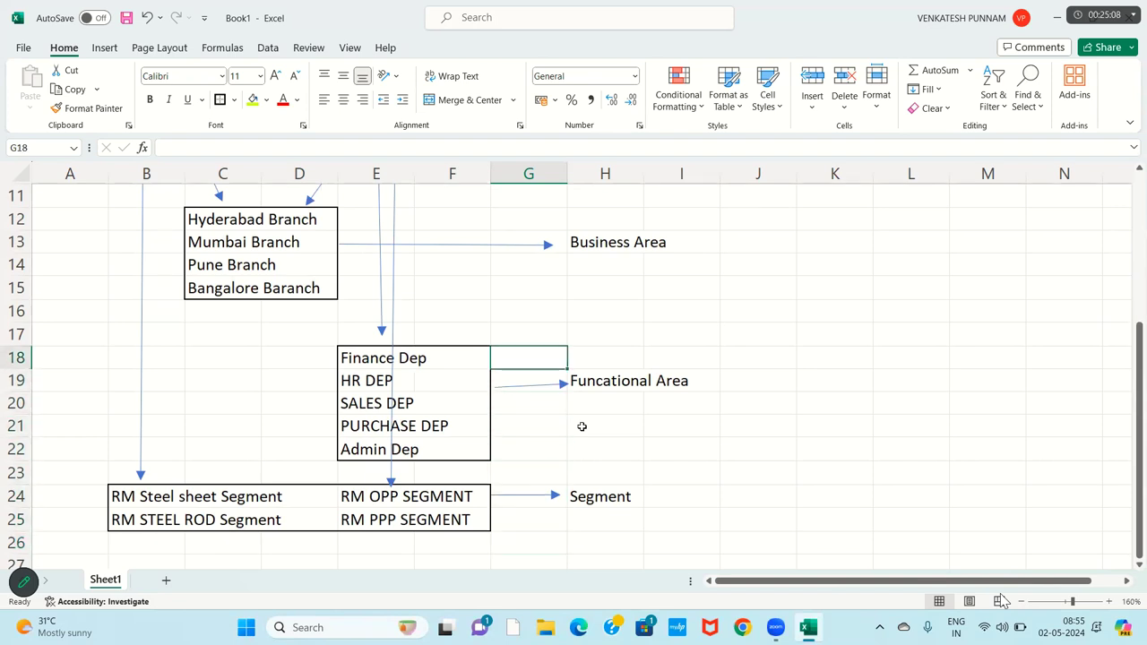
pyautogui.press('Up')
pyautogui.press('Up')
pyautogui.press('Up')
pyautogui.press('Up')
pyautogui.press('Up')
pyautogui.press('Up')
pyautogui.press('Up')
pyautogui.press('Up')
pyautogui.press('Up')
pyautogui.press('Up')
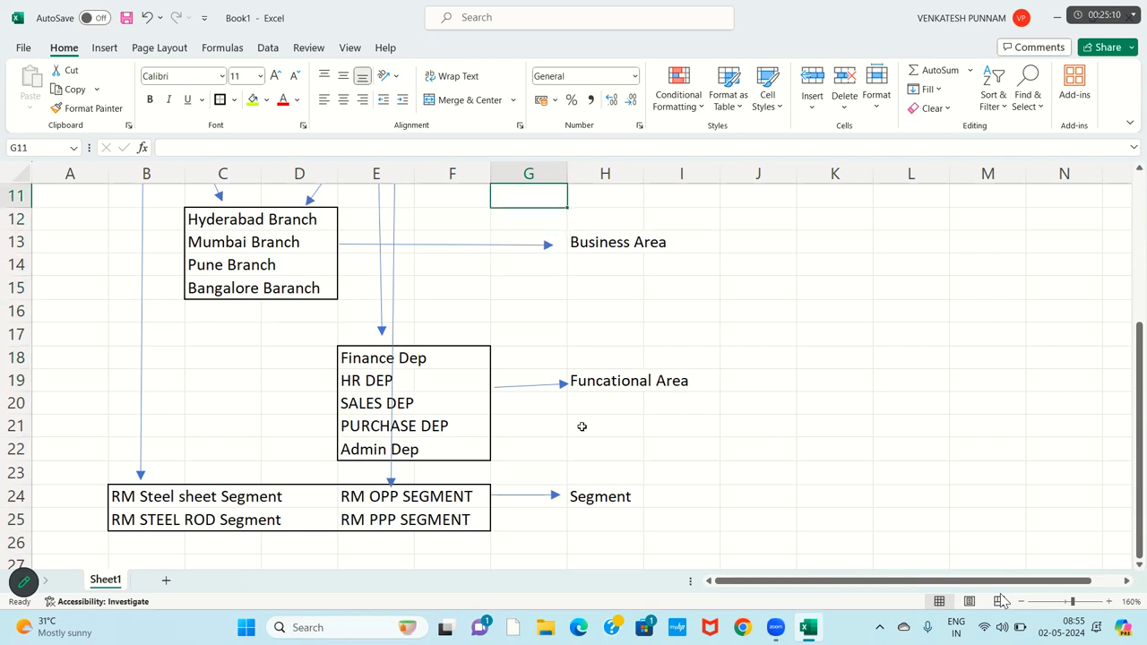
pyautogui.press('Up')
pyautogui.press('Up')
pyautogui.press('Up')
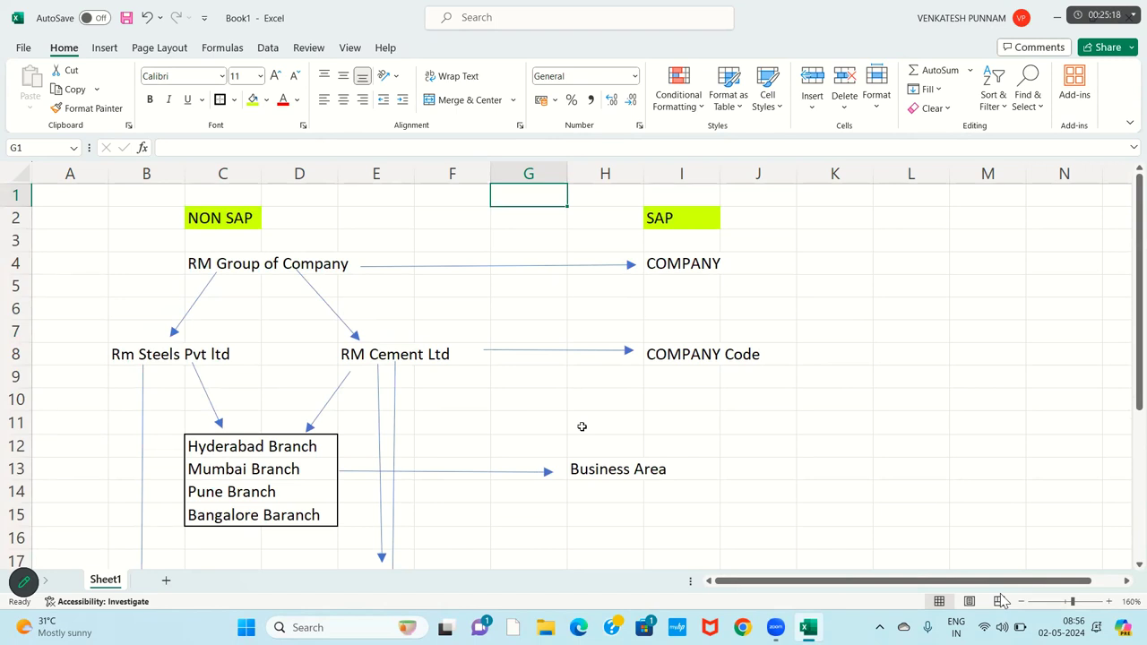
# Step: Connect to the remote server with Remote Desktop (mstsc), entering the account password and accepting the unverified certificate
pyautogui.press('super+r')
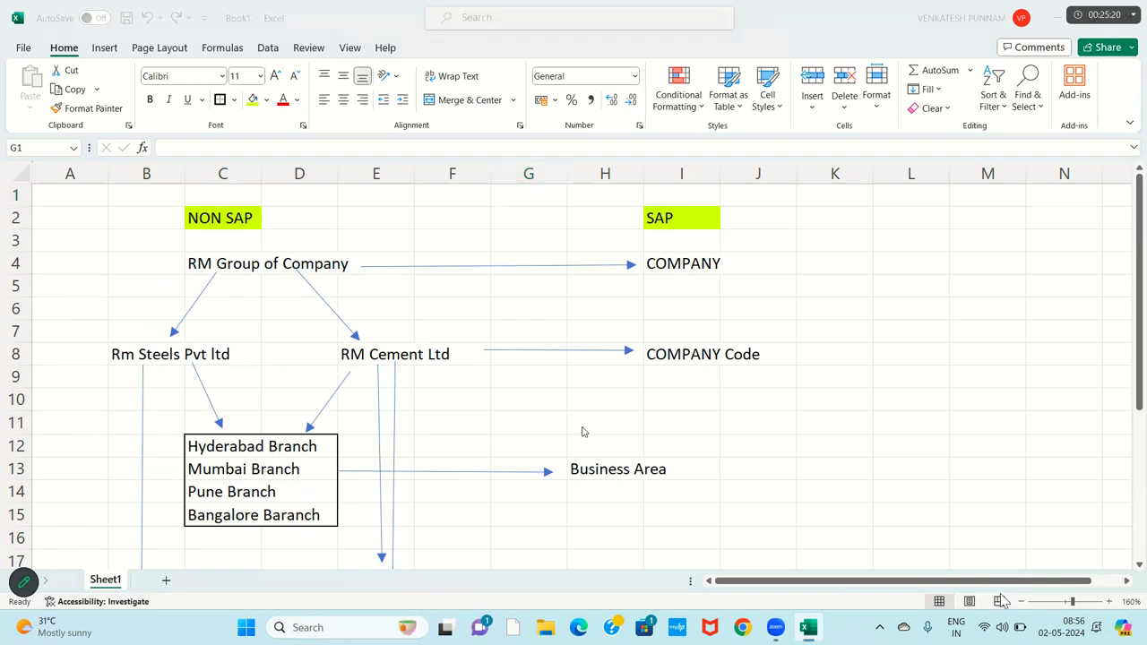
pyautogui.press('Down')
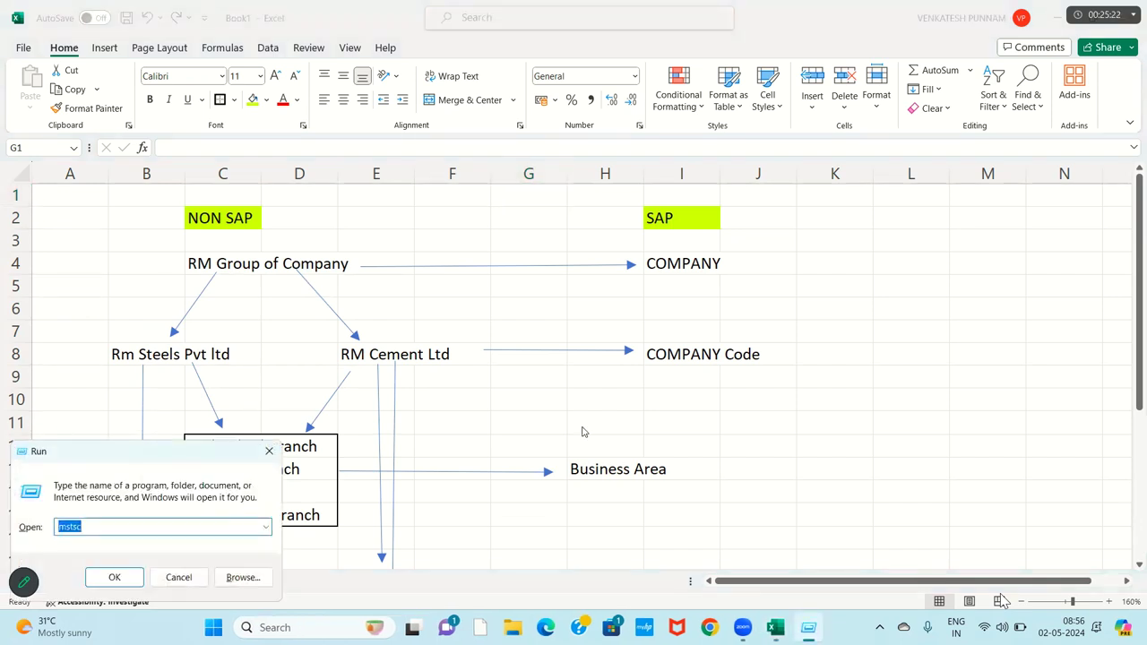
pyautogui.press('Return')
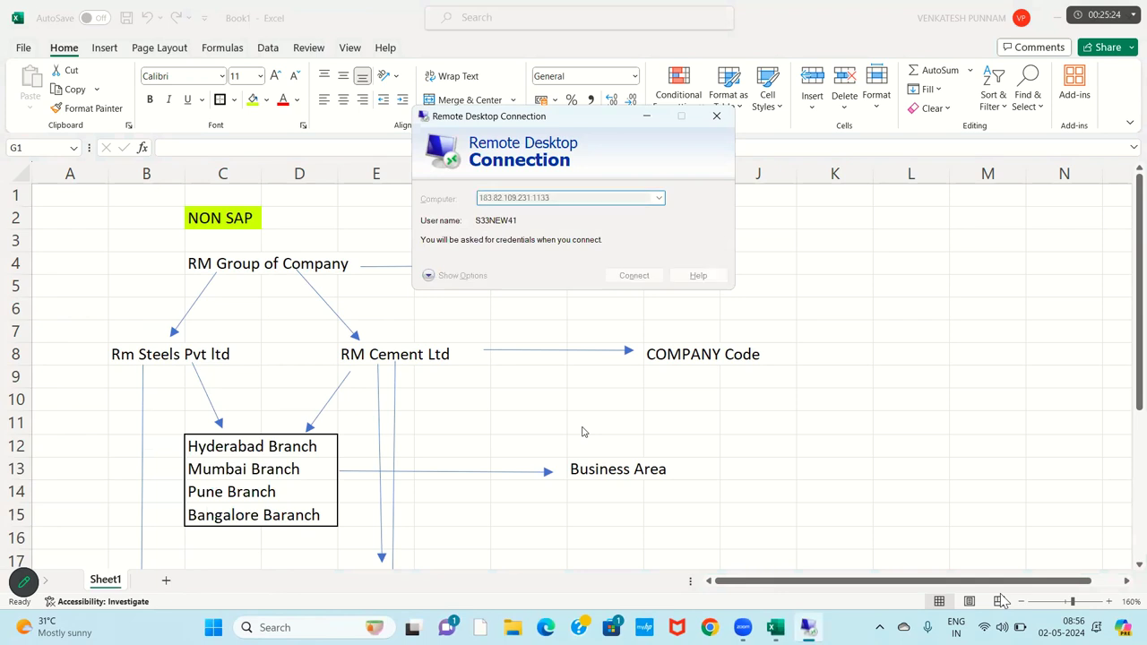
pyautogui.write('•••••')
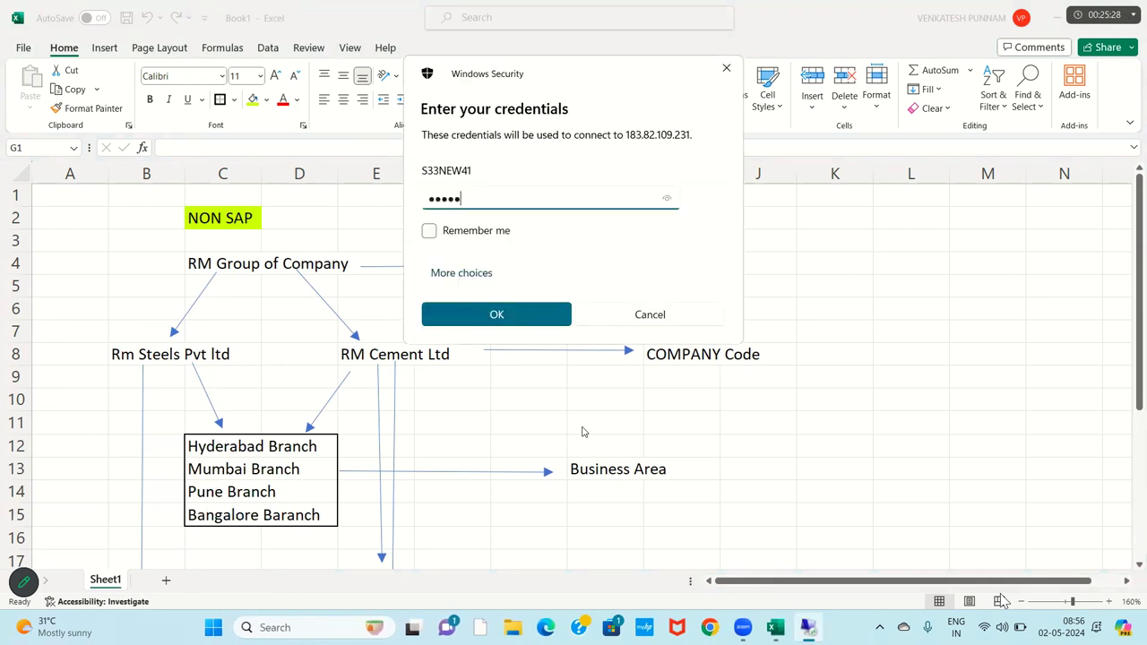
pyautogui.press('Return')
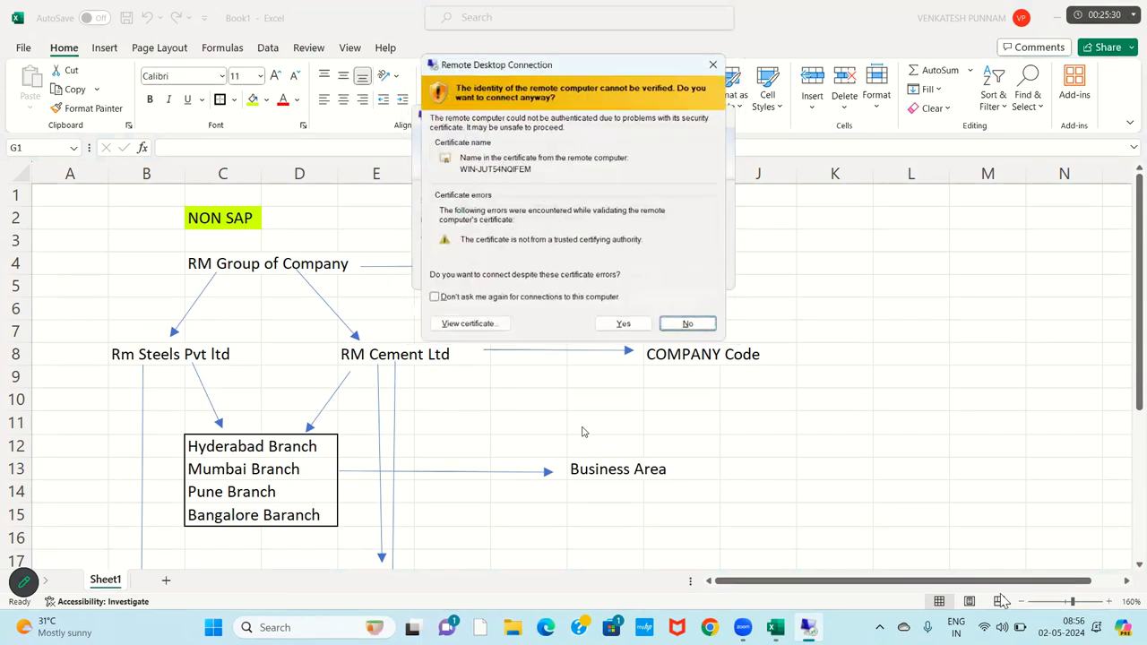
pyautogui.click(625, 326)
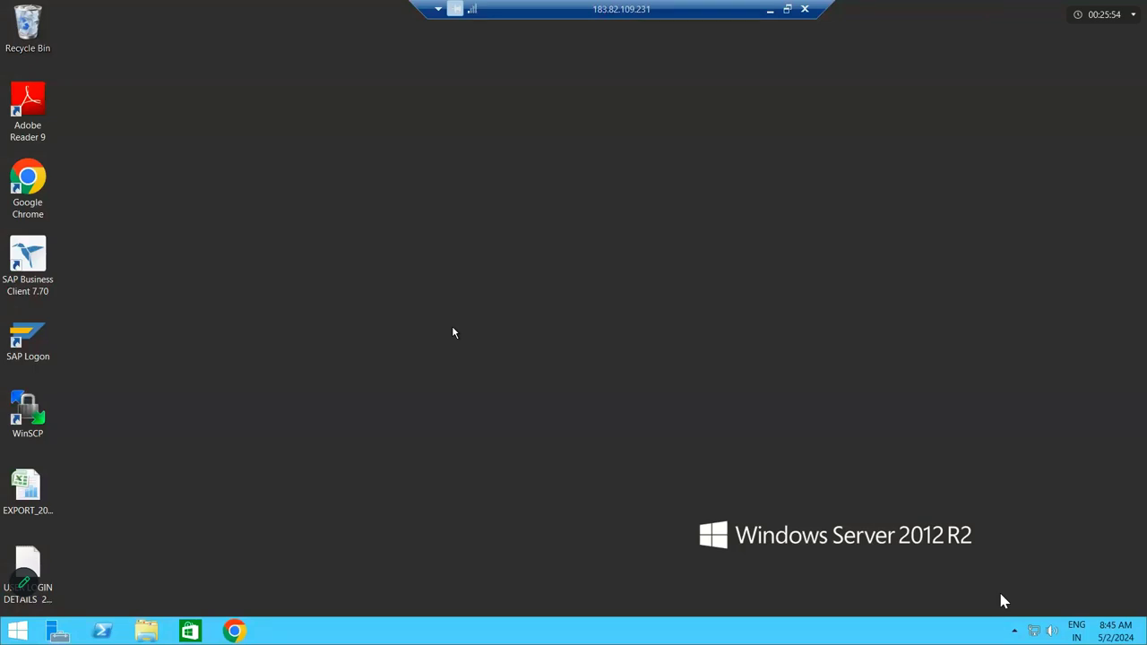
# Step: Open the S4HANA system from SAP Logon and log on to client 220 with the user name and password
pyautogui.doubleClick(28, 339)
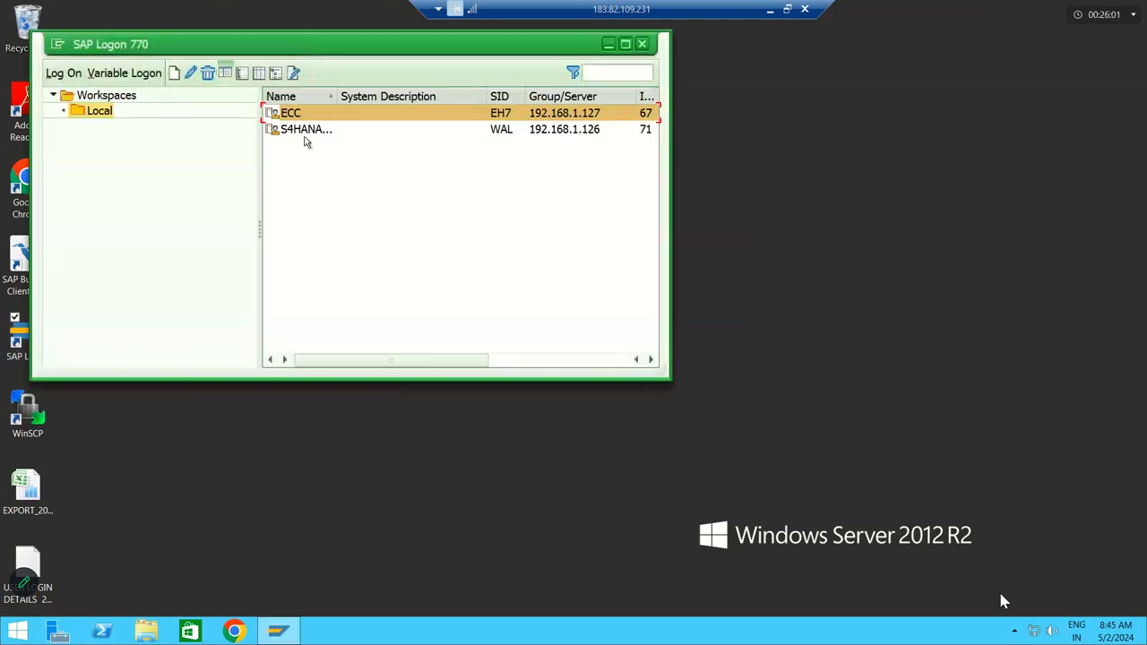
pyautogui.doubleClick(305, 135)
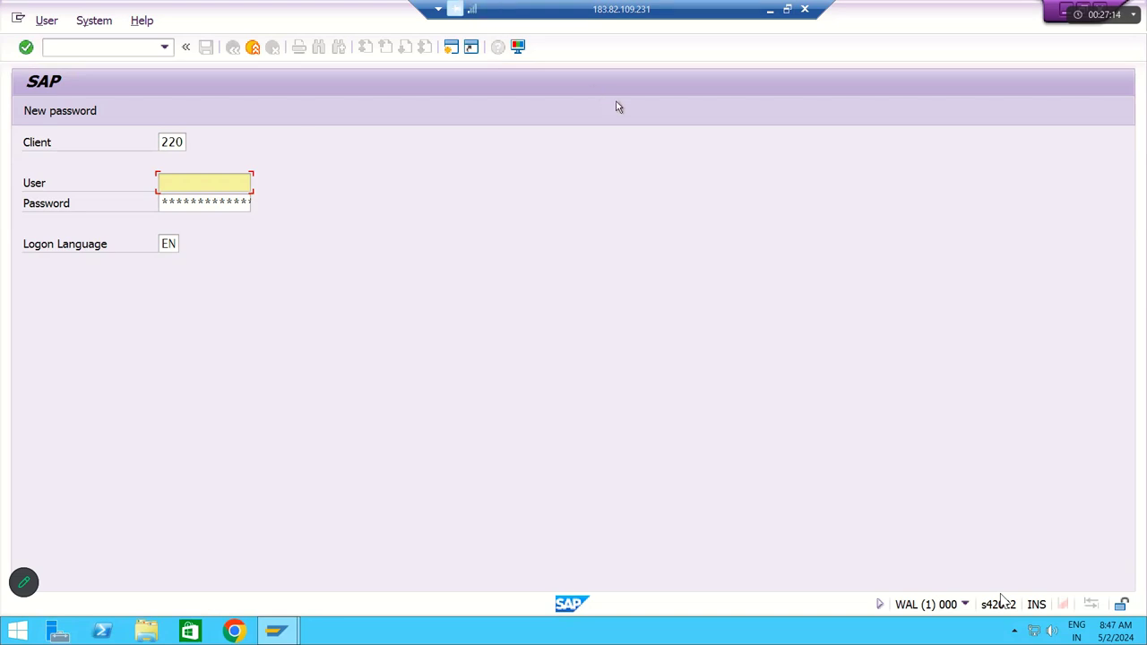
pyautogui.click(226, 180)
pyautogui.press('Down')
pyautogui.press('Tab')
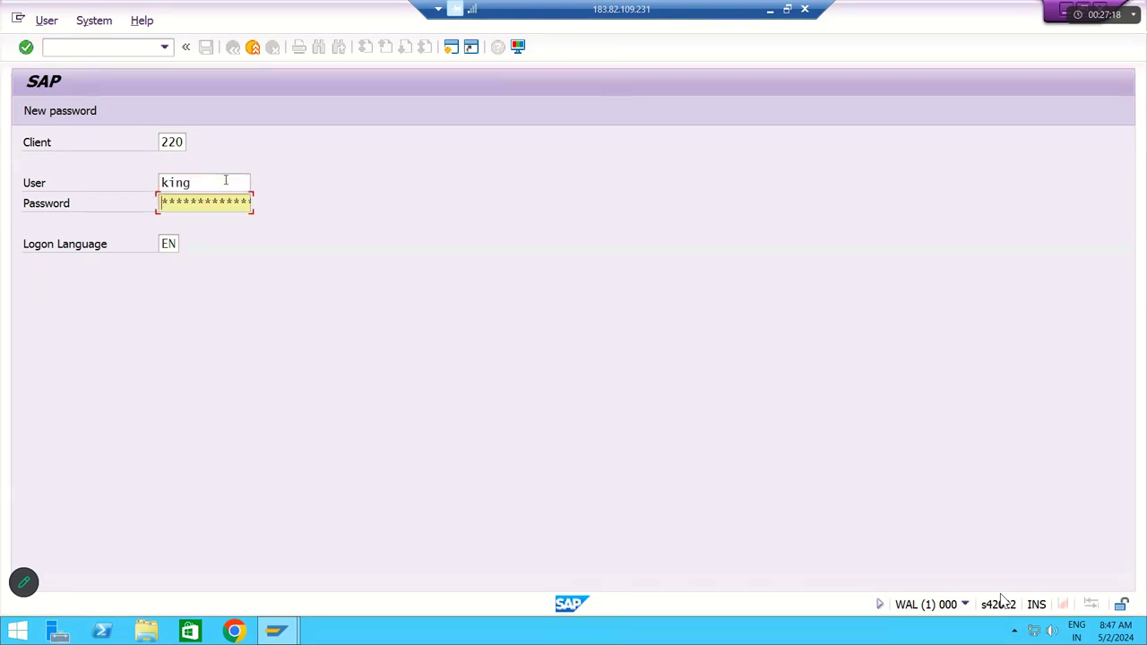
pyautogui.write('******')
pyautogui.press('Return')
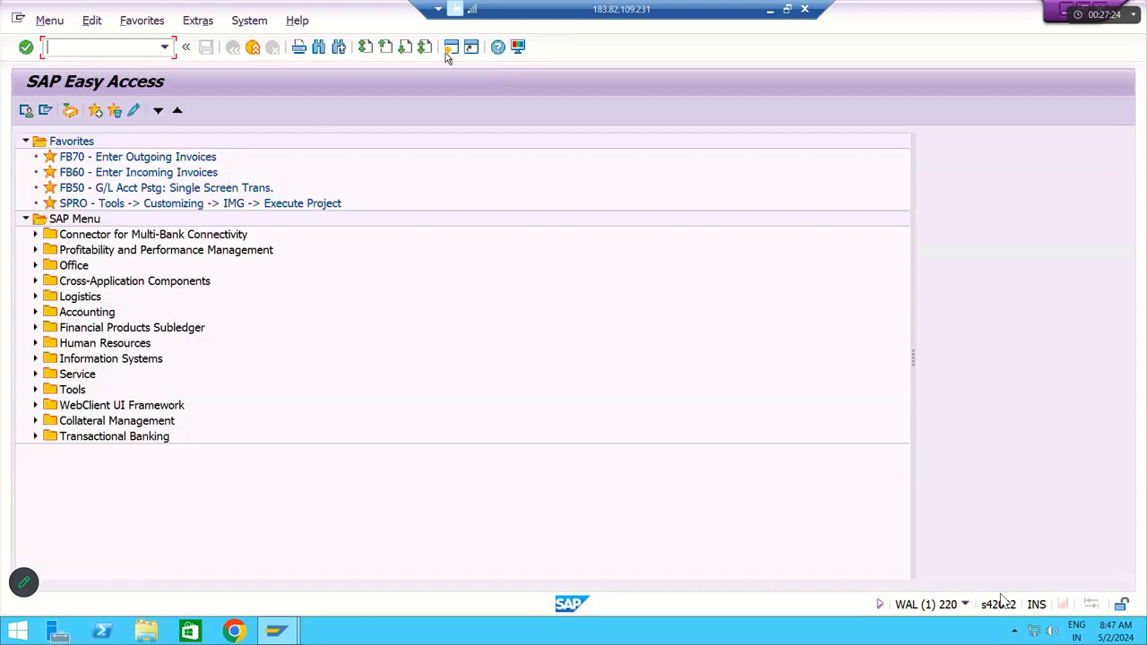
# Step: Switch back to the Excel workbook and enter RM Group of Company in cell N3
pyautogui.click(770, 11)
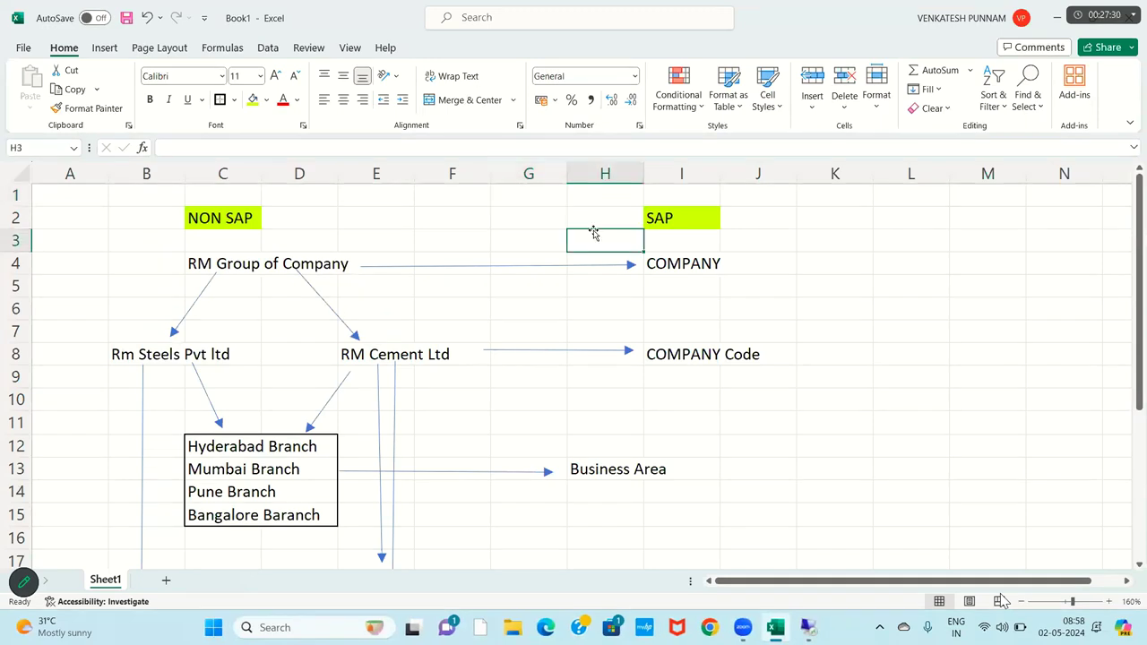
pyautogui.click(711, 284)
pyautogui.press('Right')
pyautogui.press('Right')
pyautogui.press('Right')
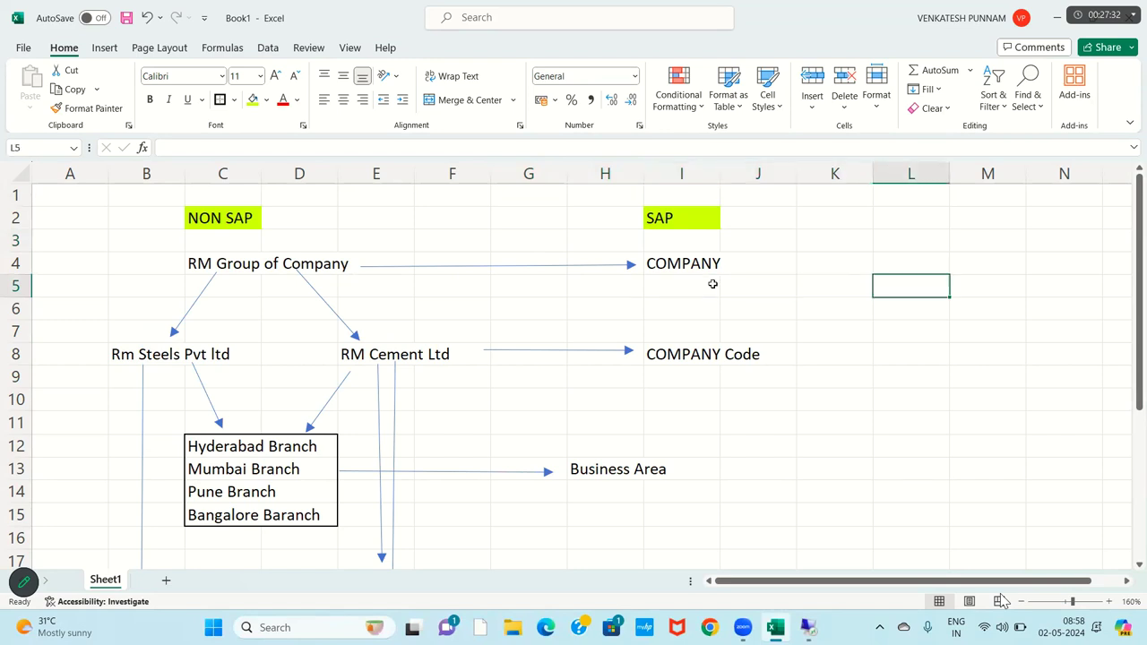
pyautogui.press('Right')
pyautogui.press('Right')
pyautogui.press('Right')
pyautogui.press('Right')
pyautogui.press('Right')
pyautogui.press('Right')
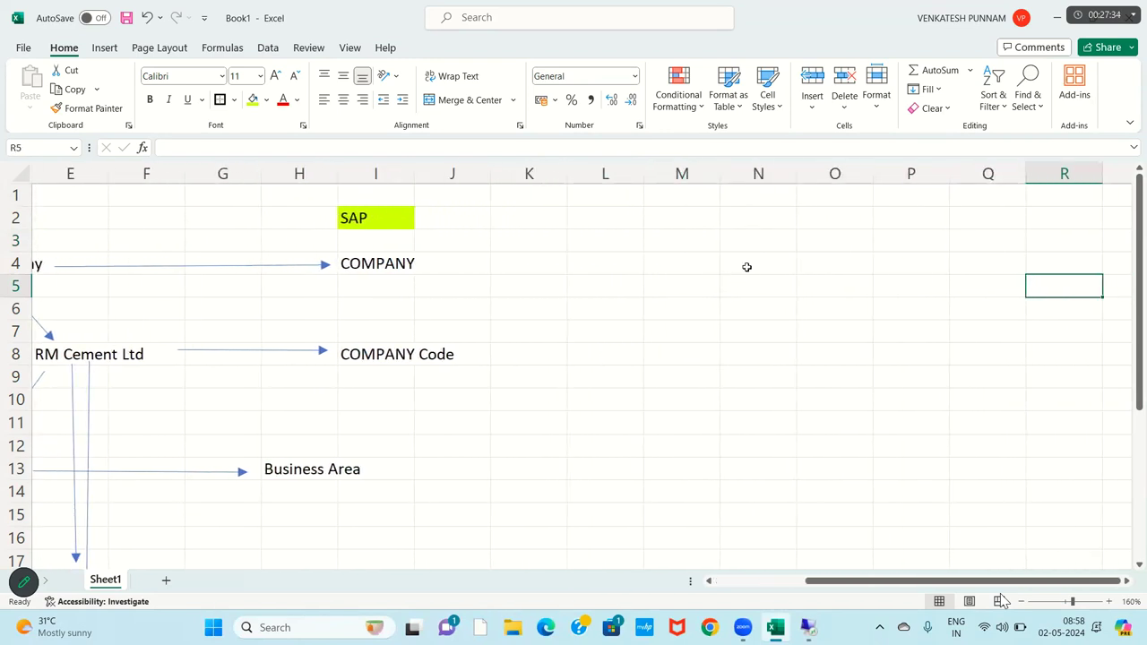
pyautogui.click(756, 245)
pyautogui.press('capslock')
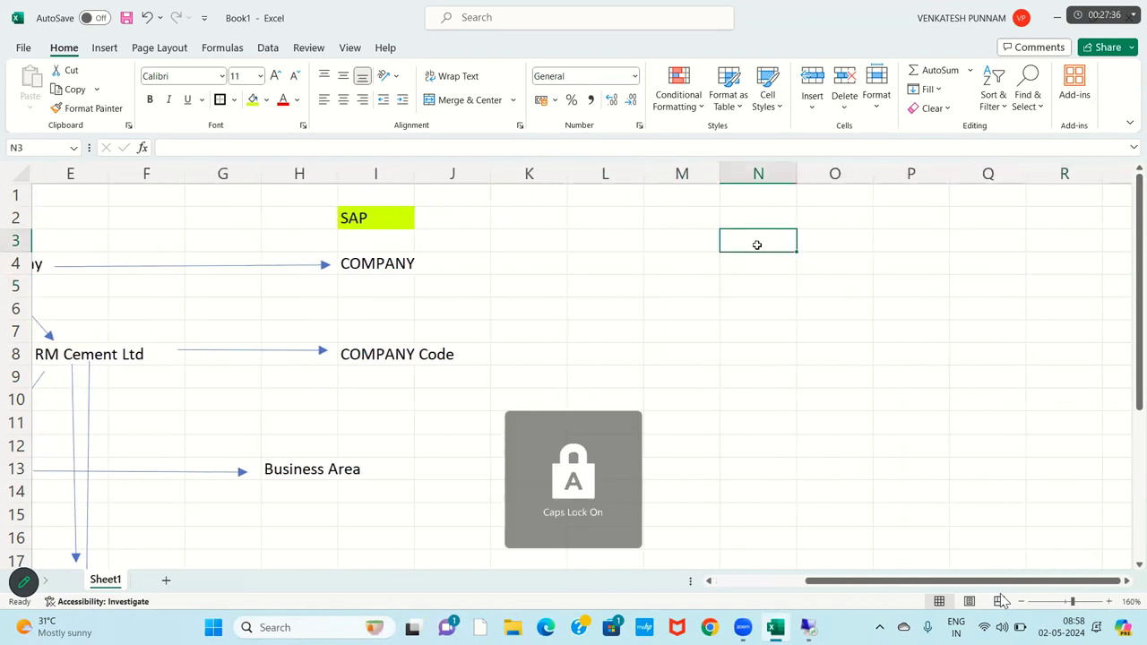
pyautogui.write('RM G')
pyautogui.press('capslock')
pyautogui.write('rop of')
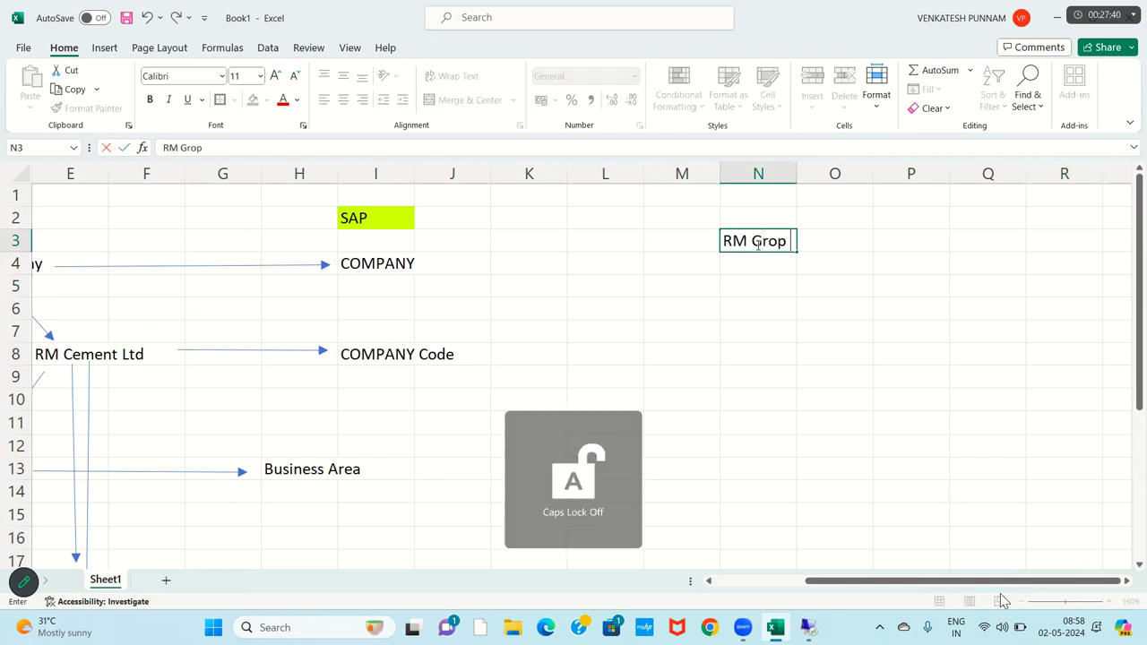
pyautogui.press('BackSpace')
pyautogui.press('BackSpace')
pyautogui.press('BackSpace')
pyautogui.press('BackSpace')
pyautogui.write('up of C')
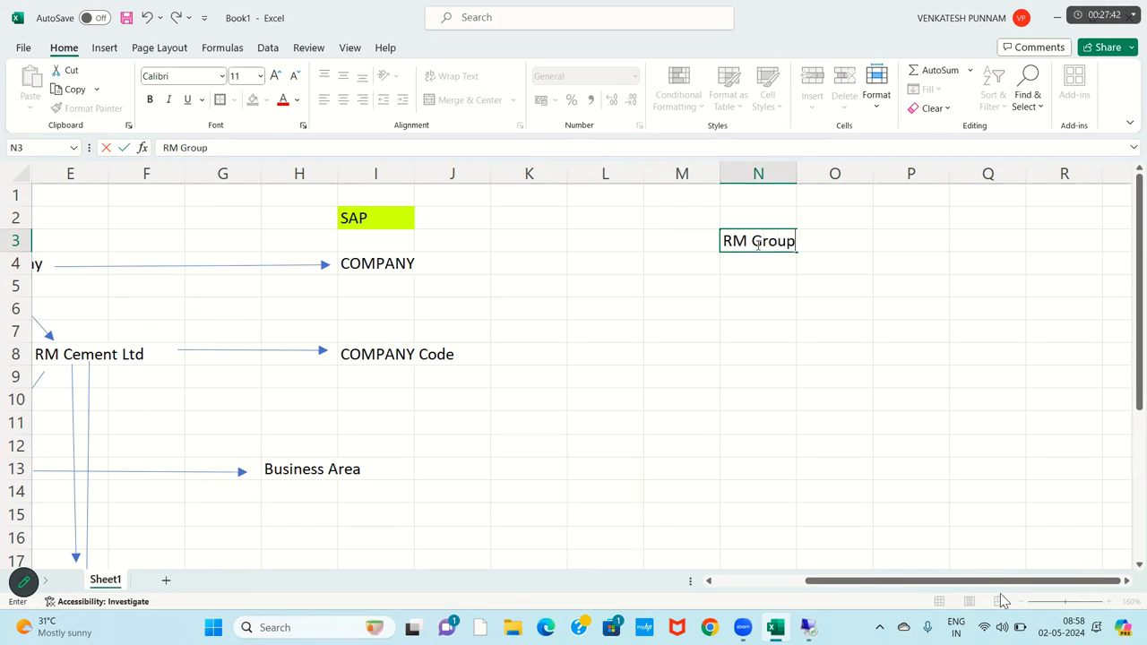
pyautogui.write('ompany')
pyautogui.press('Return')
pyautogui.press('Return')
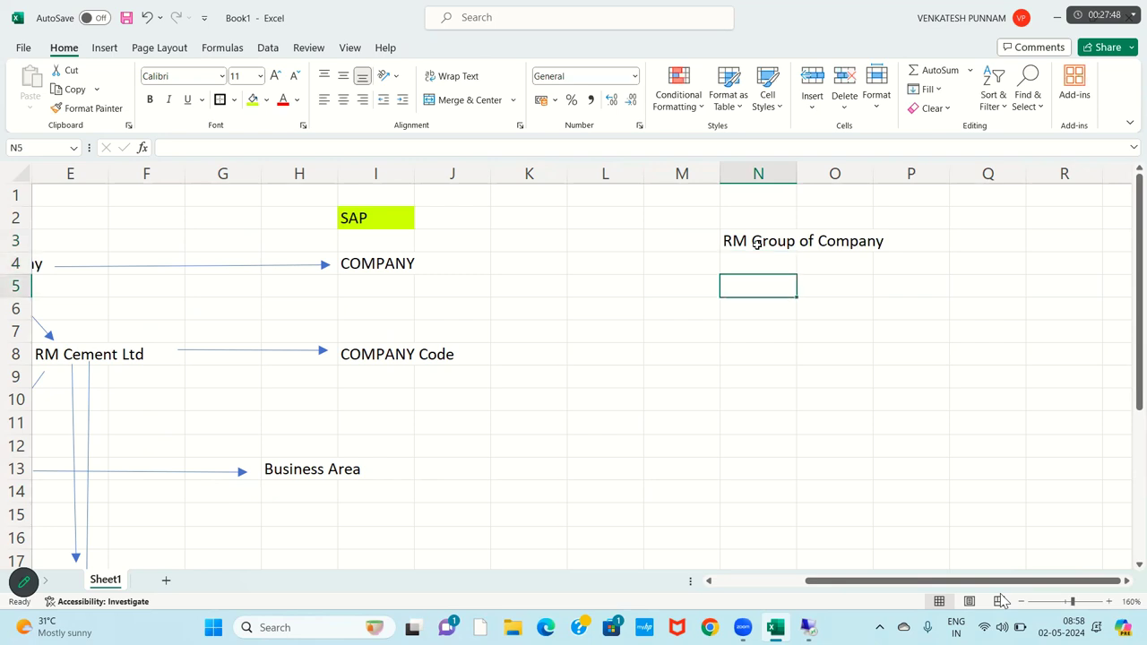
# Step: Enter the company's locality and city in N5, India in N6 and the postal code in N7
pyautogui.write('Ameerpet')
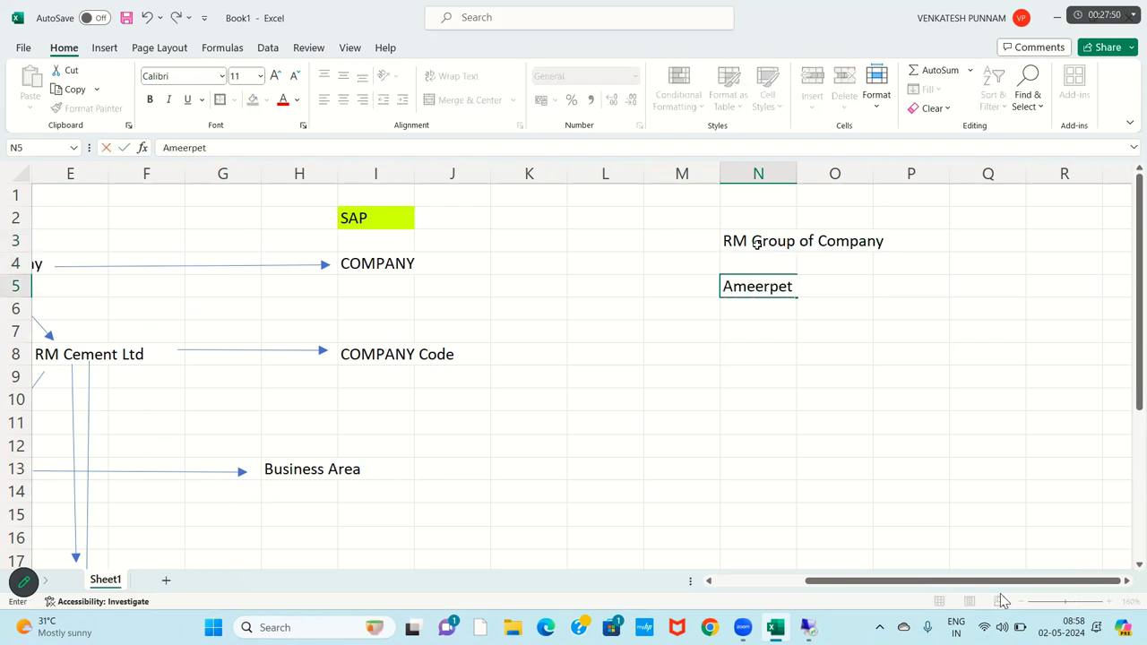
pyautogui.write(' Hyderabad')
pyautogui.press('Return')
pyautogui.write('Indai')
pyautogui.press('BackSpace')
pyautogui.press('BackSpace')
pyautogui.write('ia')
pyautogui.press('Return')
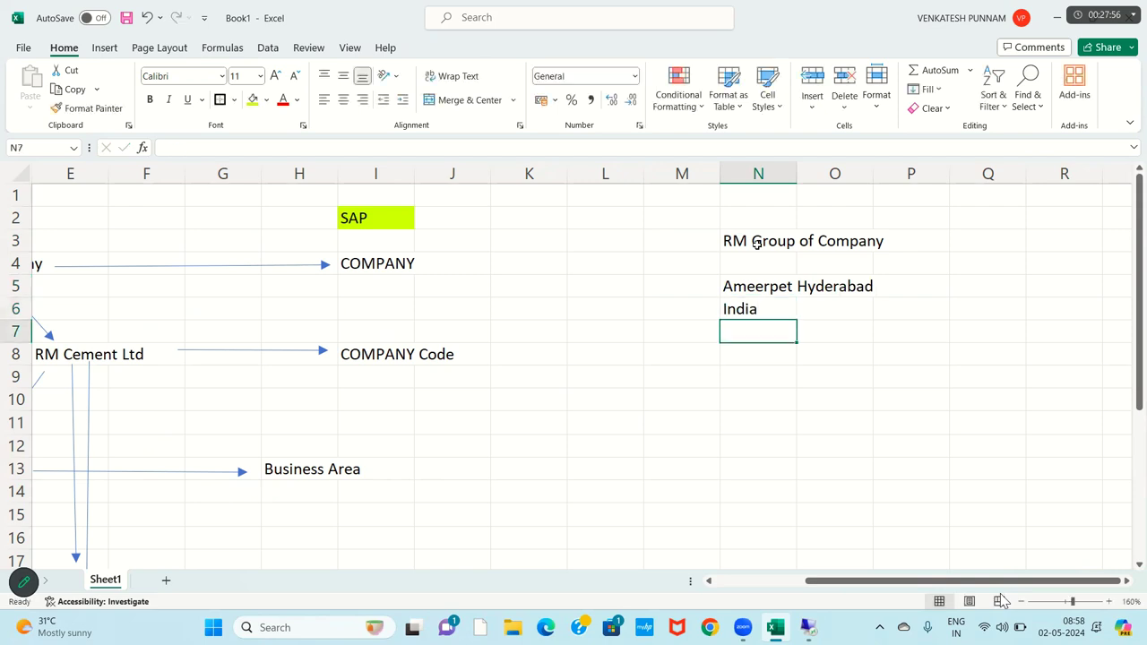
pyautogui.write('50')
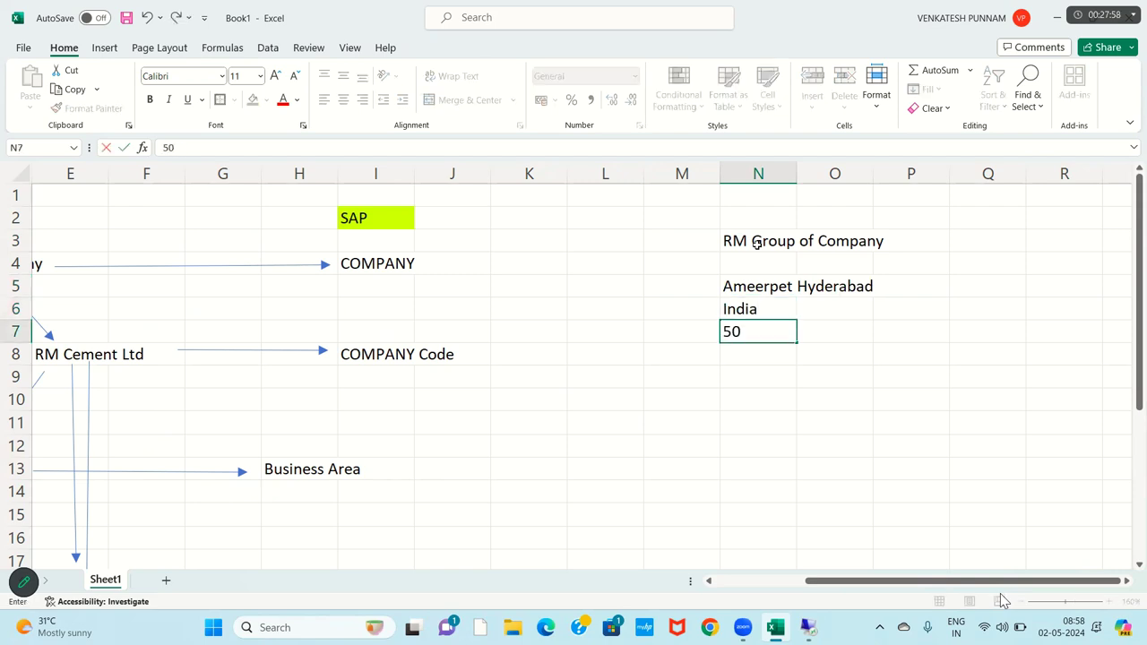
pyautogui.write('0089')
pyautogui.press('Return')
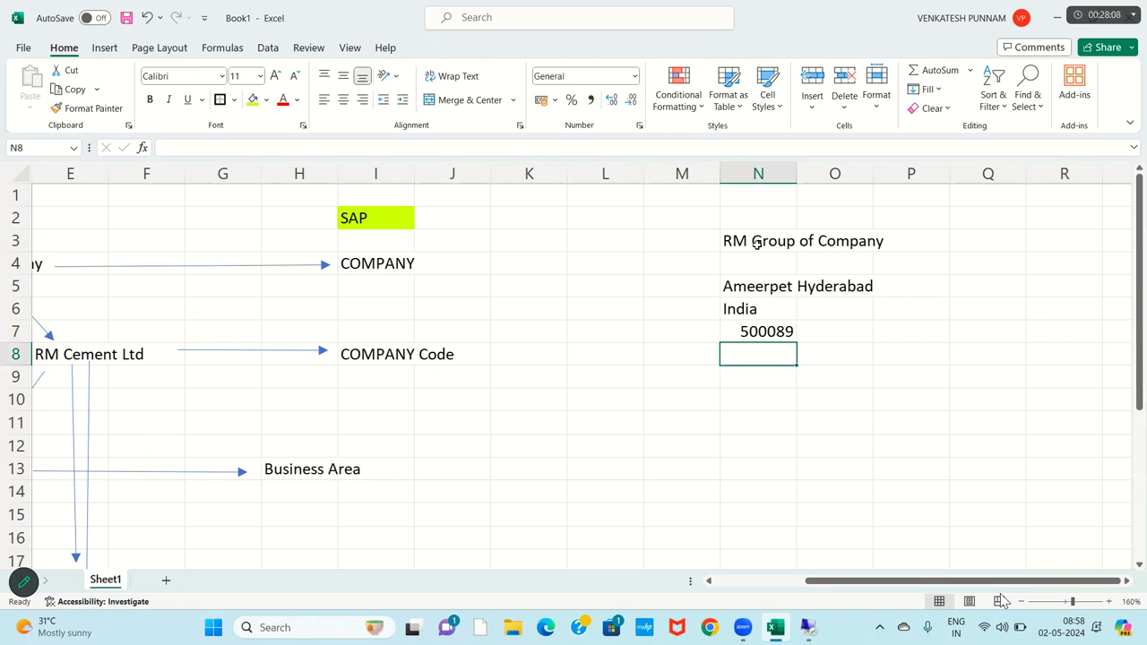
# Step: Highlight the company name and address block in N3:P7
pyautogui.click(735, 242)
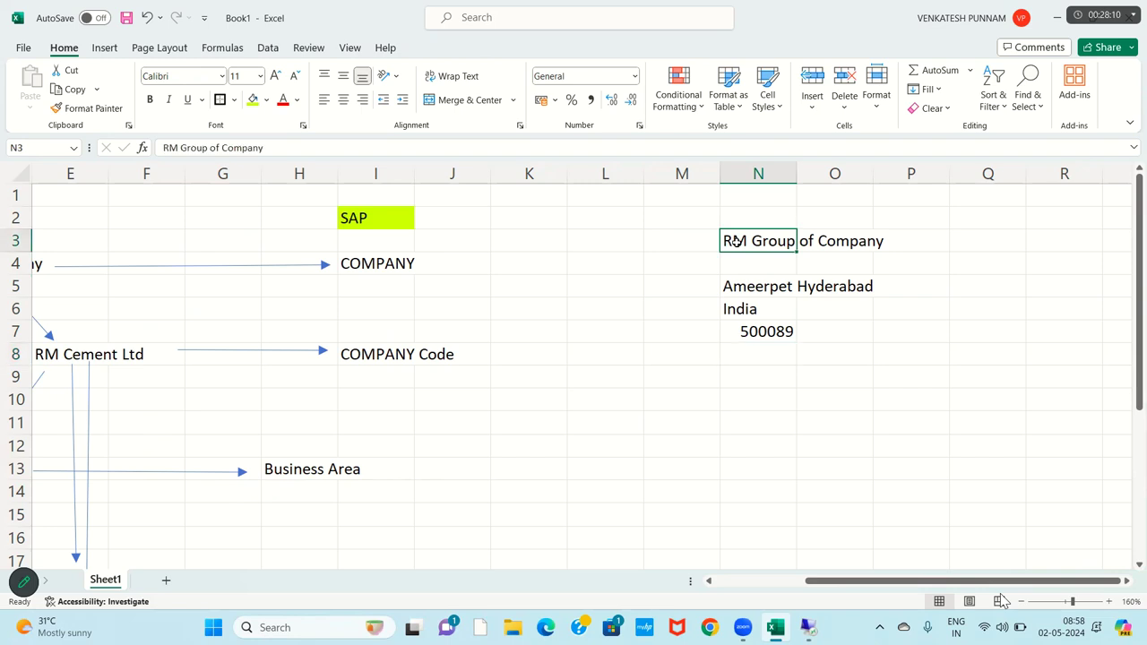
pyautogui.hotkey('shift', 'Right')
pyautogui.hotkey('shift', 'Right')
pyautogui.hotkey('shift', 'Down')
pyautogui.hotkey('shift', 'Down')
pyautogui.hotkey('shift', 'Down')
pyautogui.hotkey('shift', 'Down')
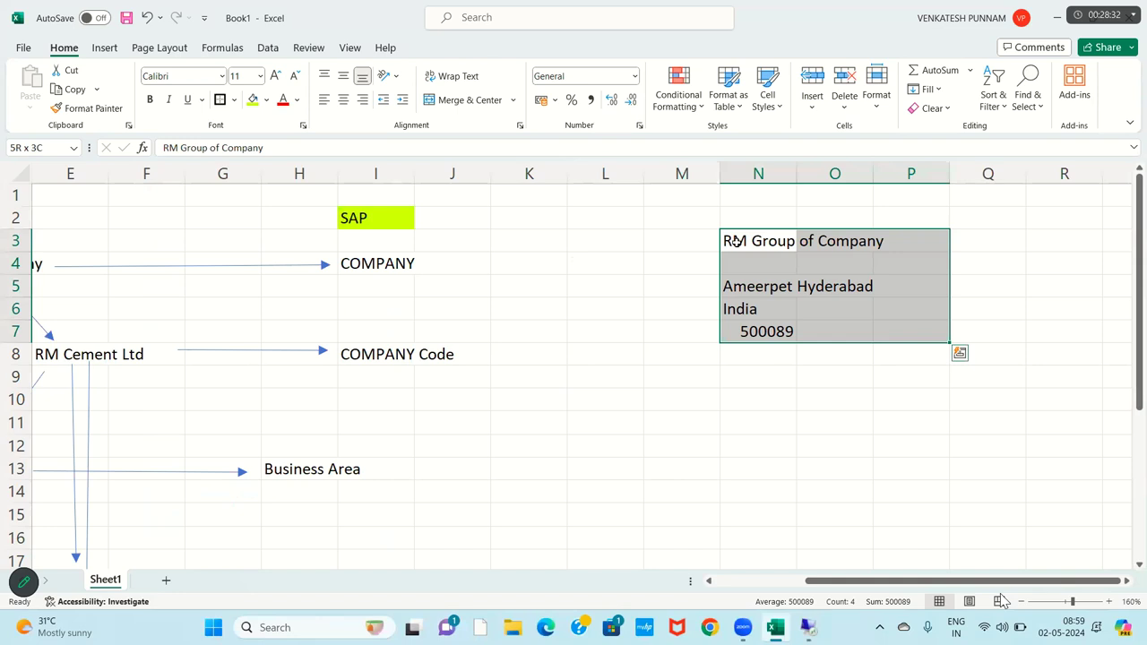
# Step: Return to the diagram and highlight its RM Group of Company entry across B4:E4
pyautogui.click(499, 254)
pyautogui.press('Left')
pyautogui.press('Left')
pyautogui.press('Left')
pyautogui.press('Left')
pyautogui.press('Left')
pyautogui.press('Left')
pyautogui.press('Left')
pyautogui.press('Left')
pyautogui.press('Left')
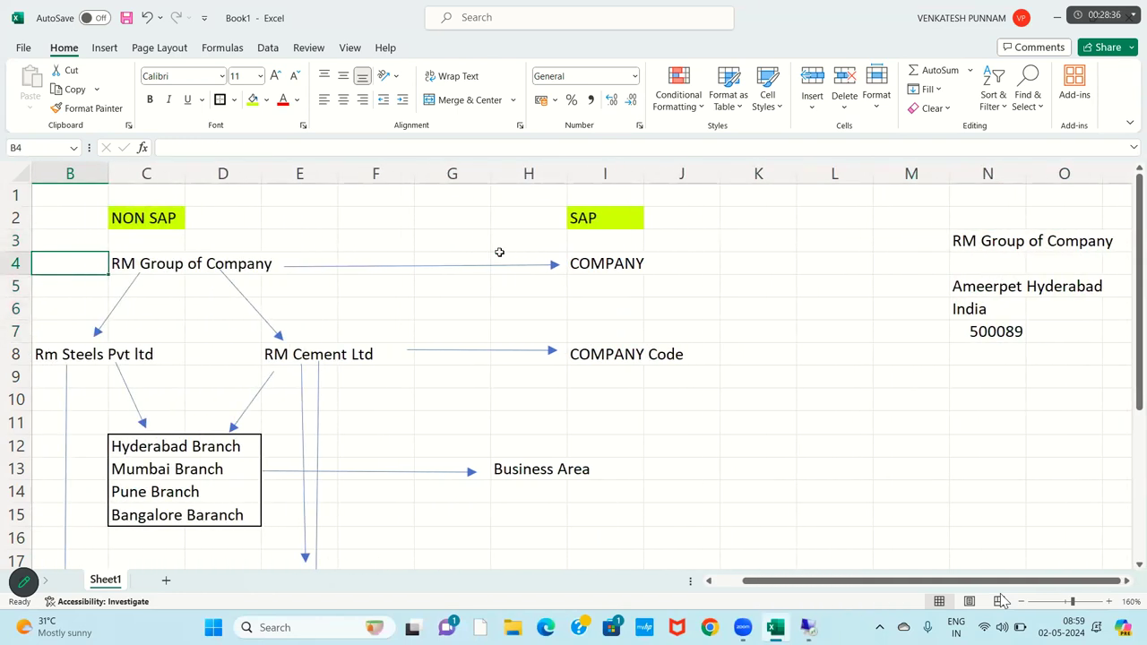
pyautogui.hotkey('shift', 'Right')
pyautogui.hotkey('shift', 'Right')
pyautogui.hotkey('shift', 'Right')
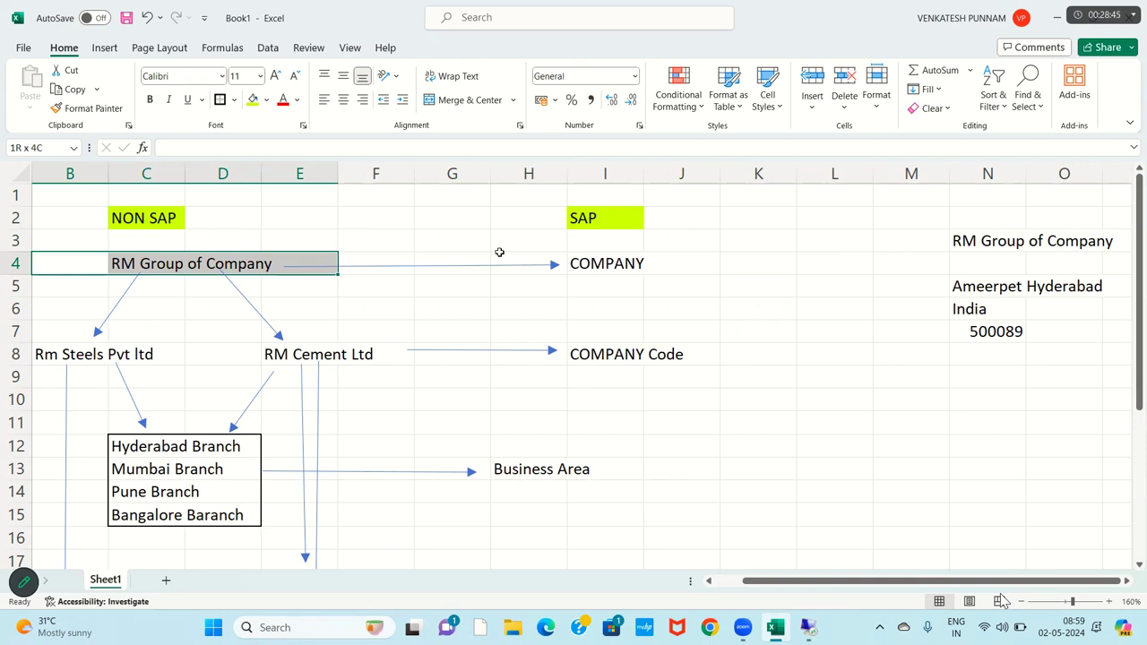
# Step: Switch to the remote SAP session, run transaction SPRO and open the SAP Reference IMG
pyautogui.click(809, 628)
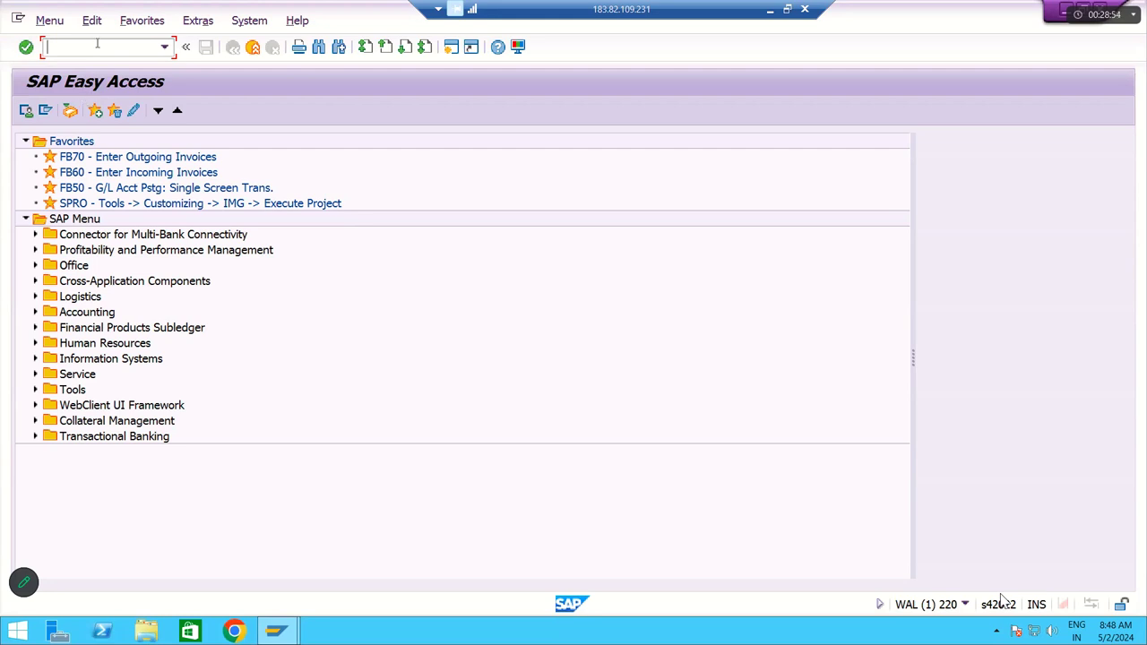
pyautogui.press('capslock')
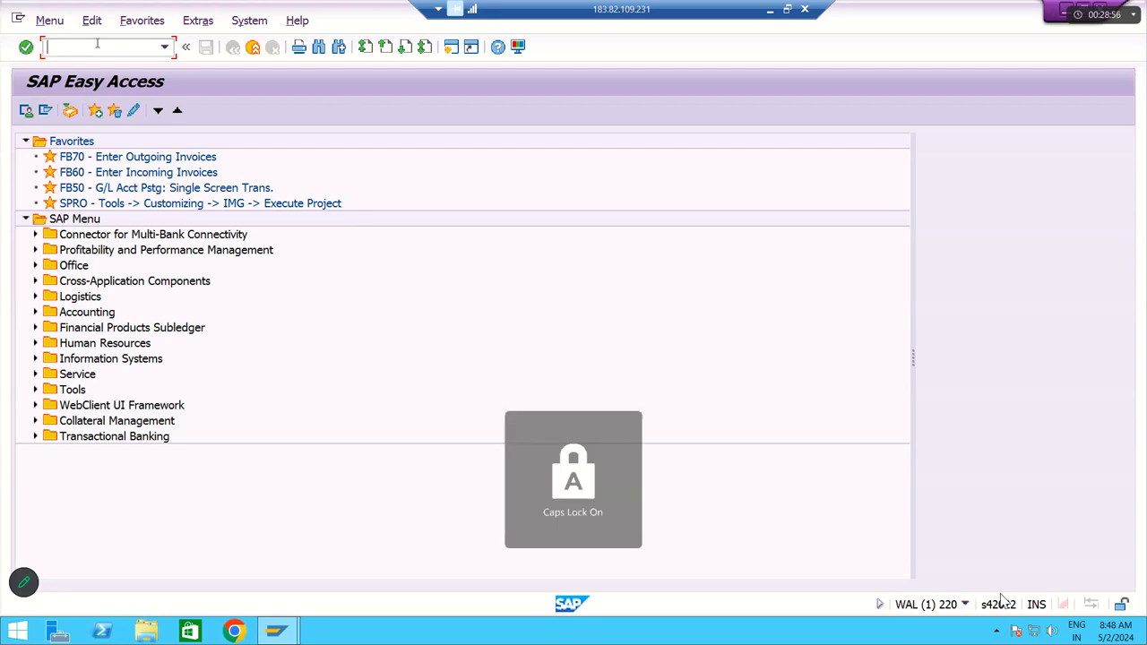
pyautogui.write('SPRO')
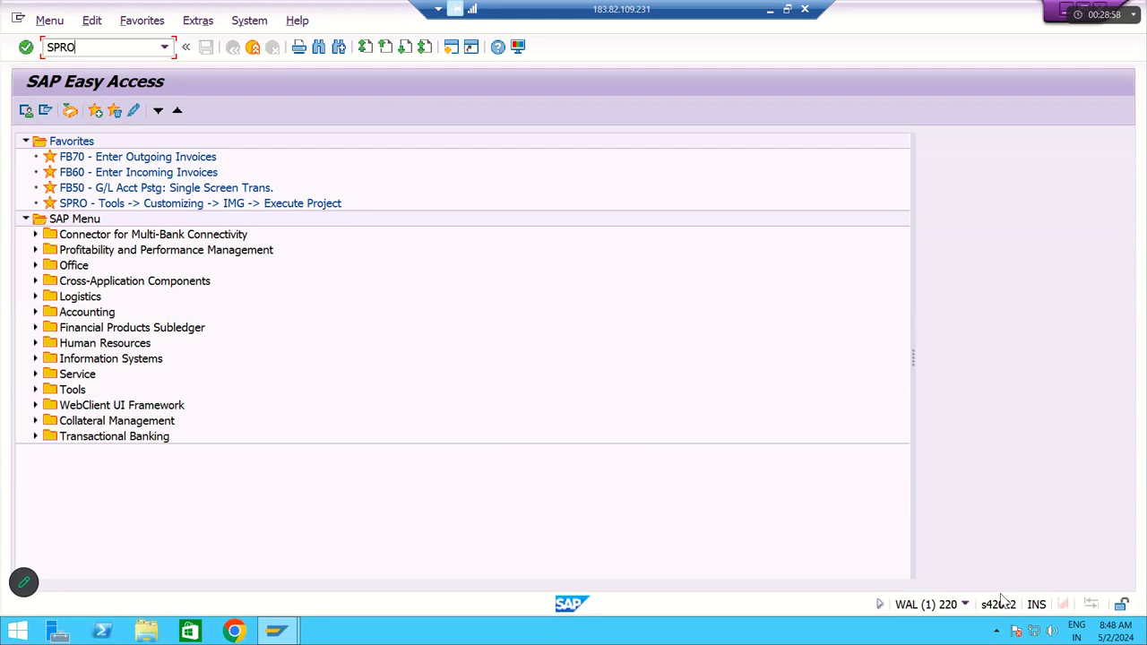
pyautogui.press('Return')
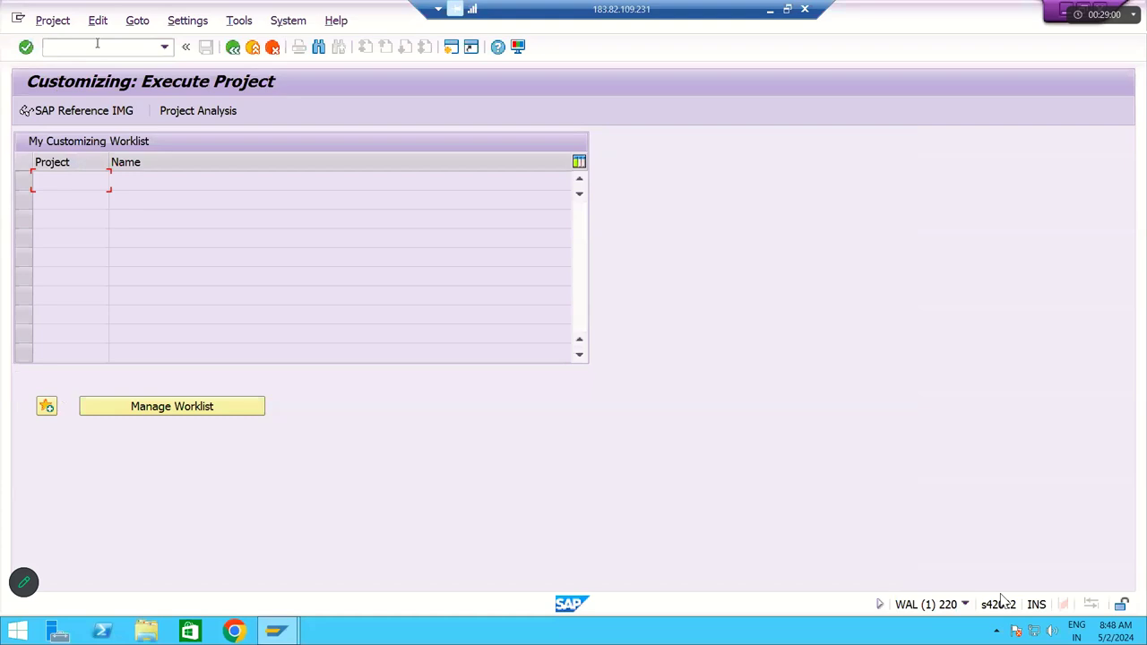
pyautogui.click(97, 113)
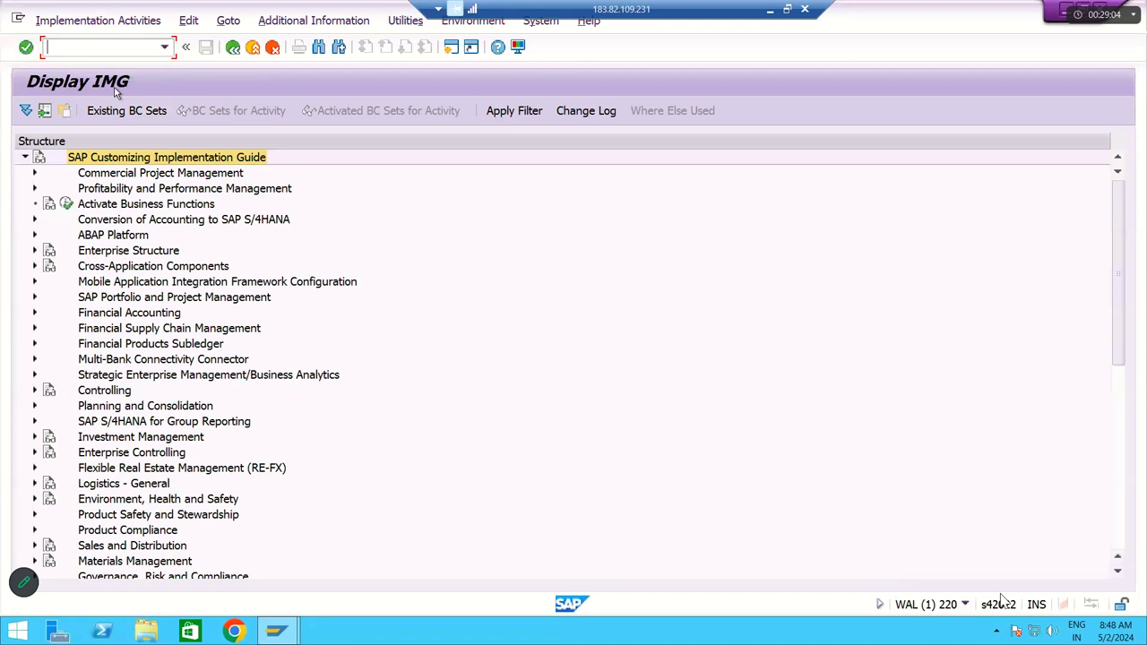
# Step: Expand Enterprise Structure, Definition and Financial Accounting in the IMG and select the Define company activity
pyautogui.click(125, 235)
pyautogui.press('Down')
pyautogui.press('Down')
pyautogui.press('Up')
pyautogui.press('Right')
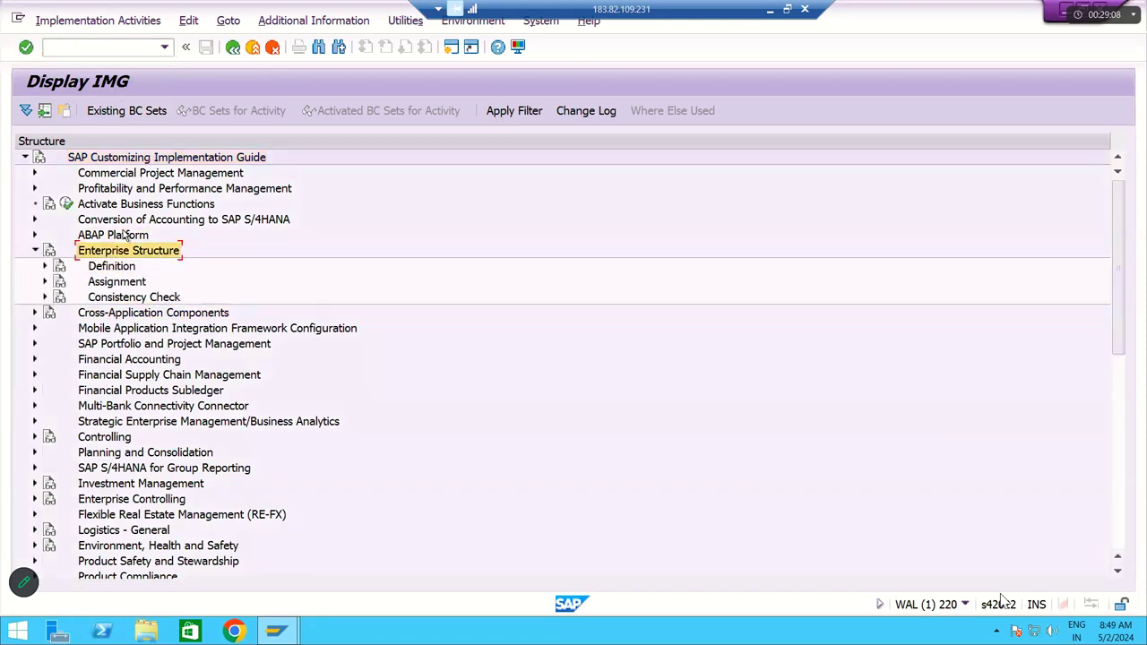
pyautogui.press('Down')
pyautogui.press('Right')
pyautogui.press('Down')
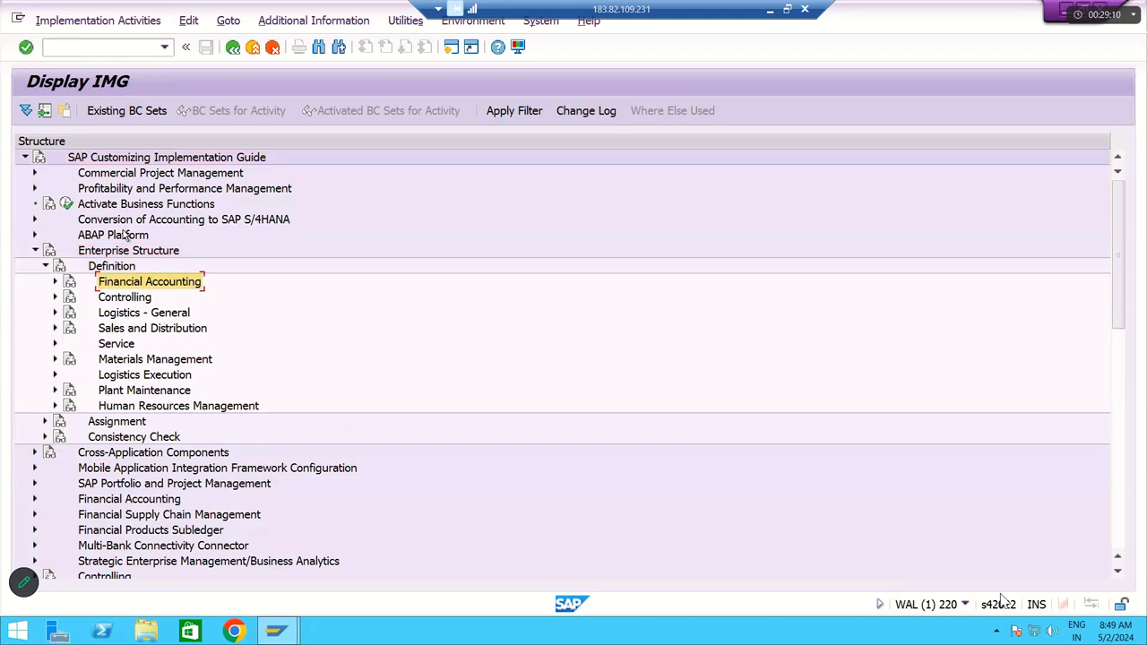
pyautogui.press('Right')
pyautogui.press('Down')
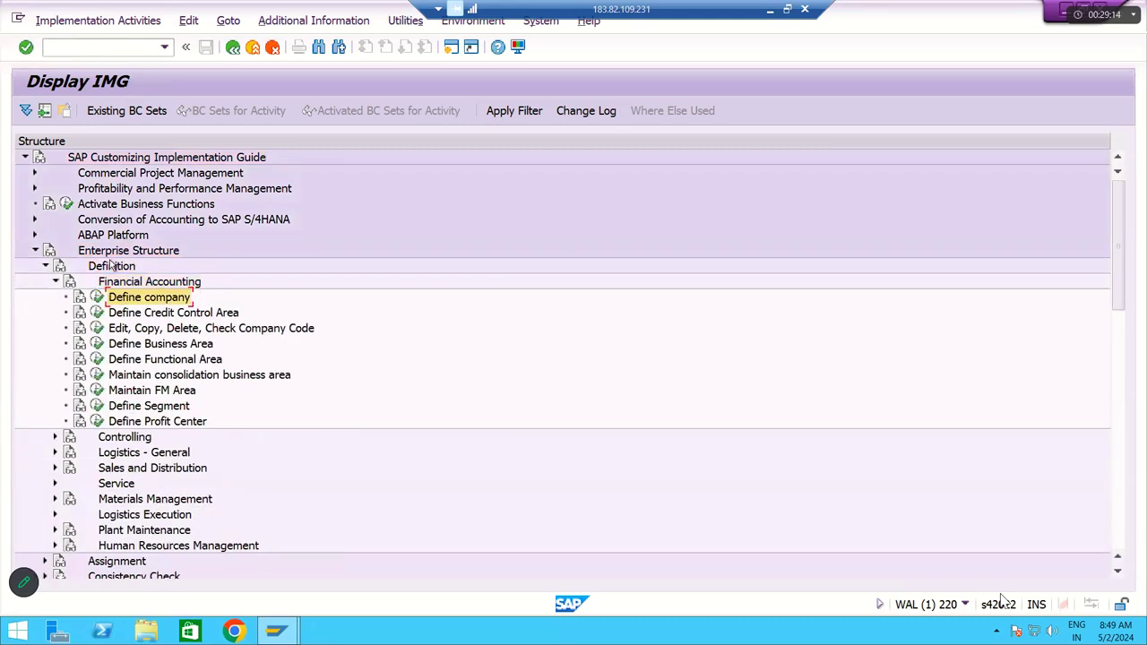
# Step: Point out each node of the path from Enterprise Structure through Definition and Financial Accounting to Define company
pyautogui.click(102, 254)
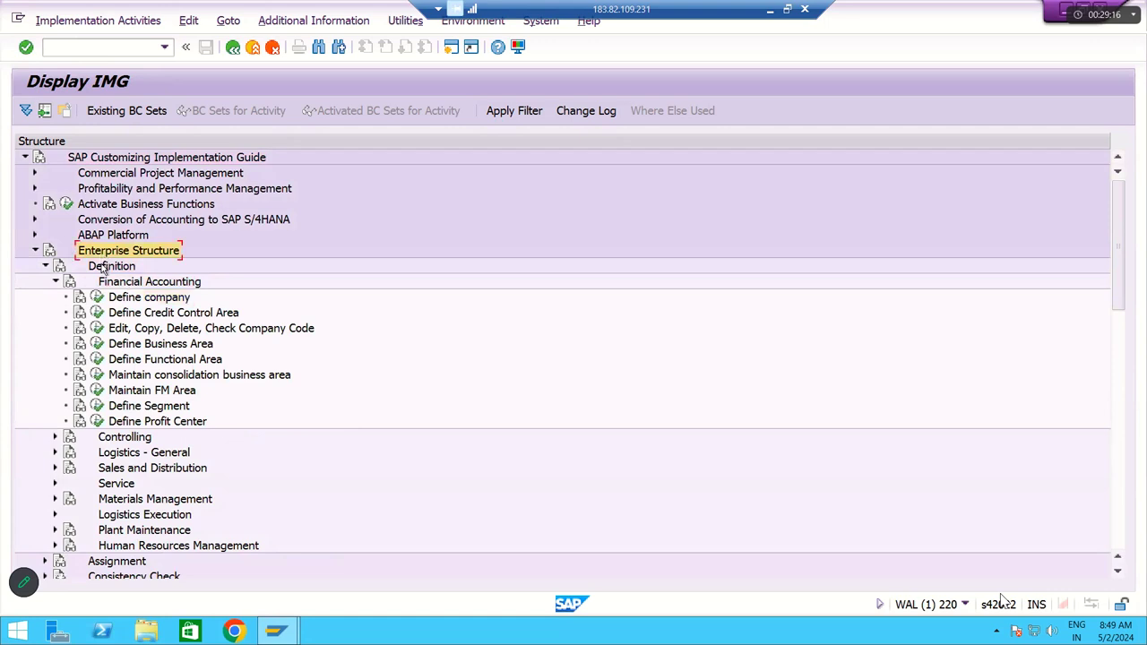
pyautogui.click(105, 268)
pyautogui.click(109, 284)
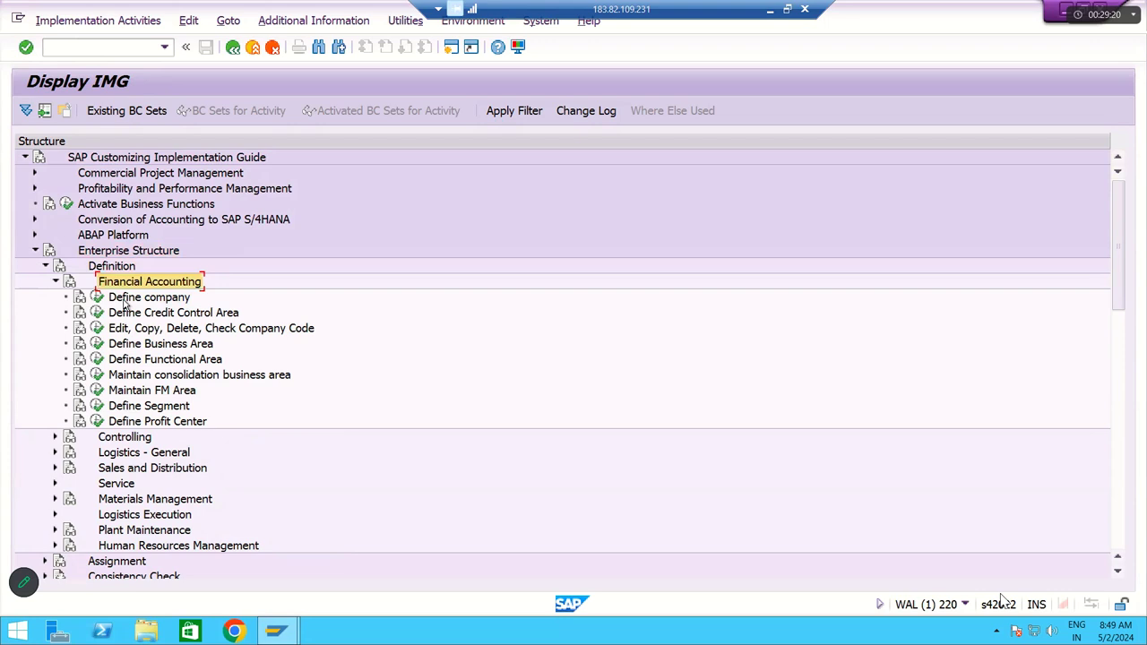
pyautogui.click(121, 302)
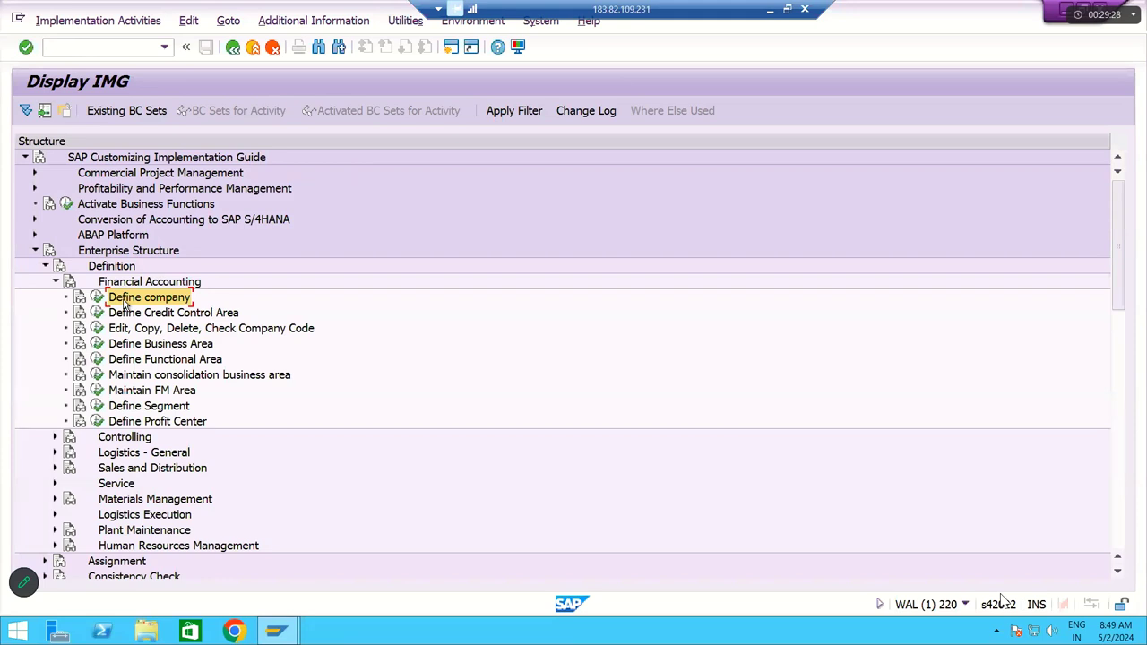
# Step: Display the IMG activity keys as additional information and widen that column to show the full keys
pyautogui.click(295, 23)
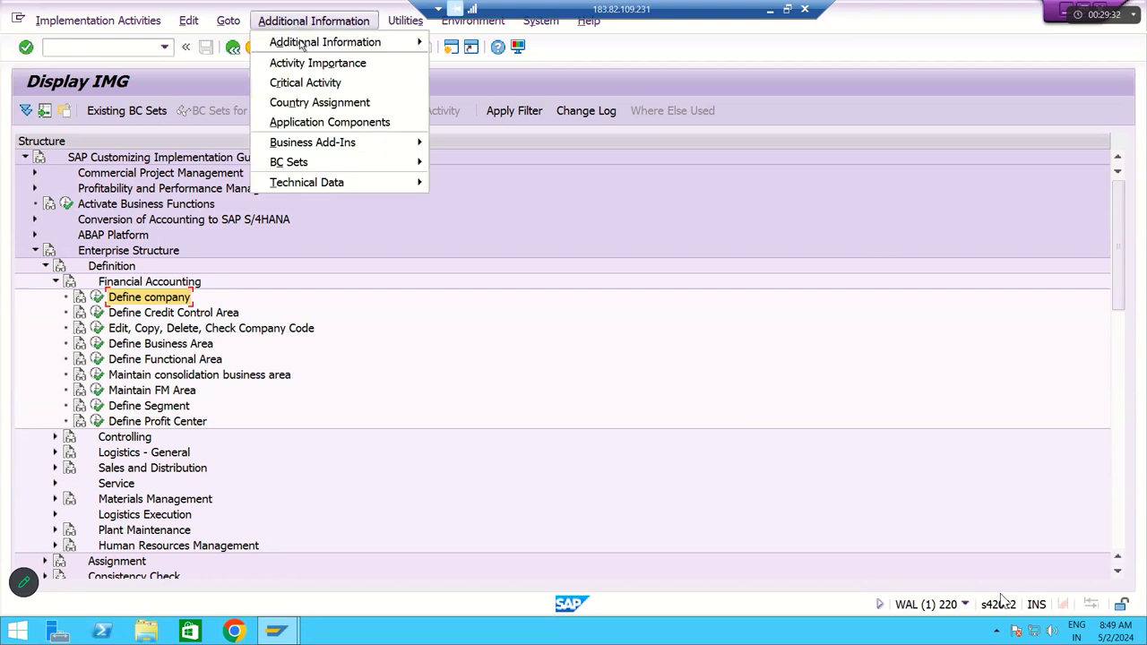
pyautogui.moveTo(301, 45)
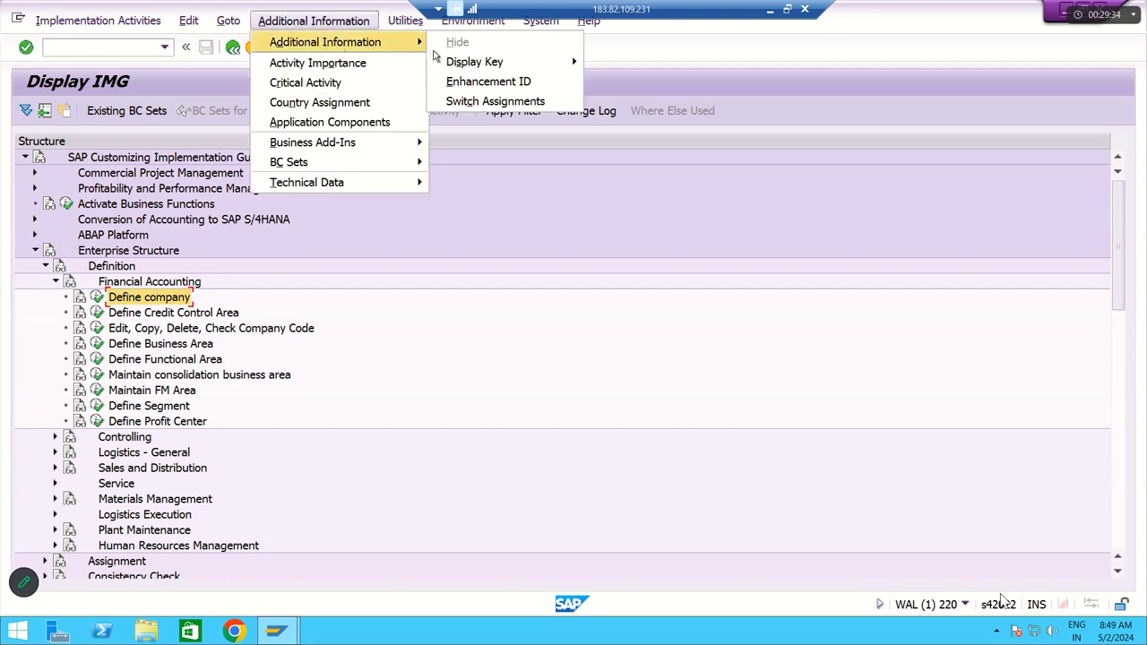
pyautogui.moveTo(450, 66)
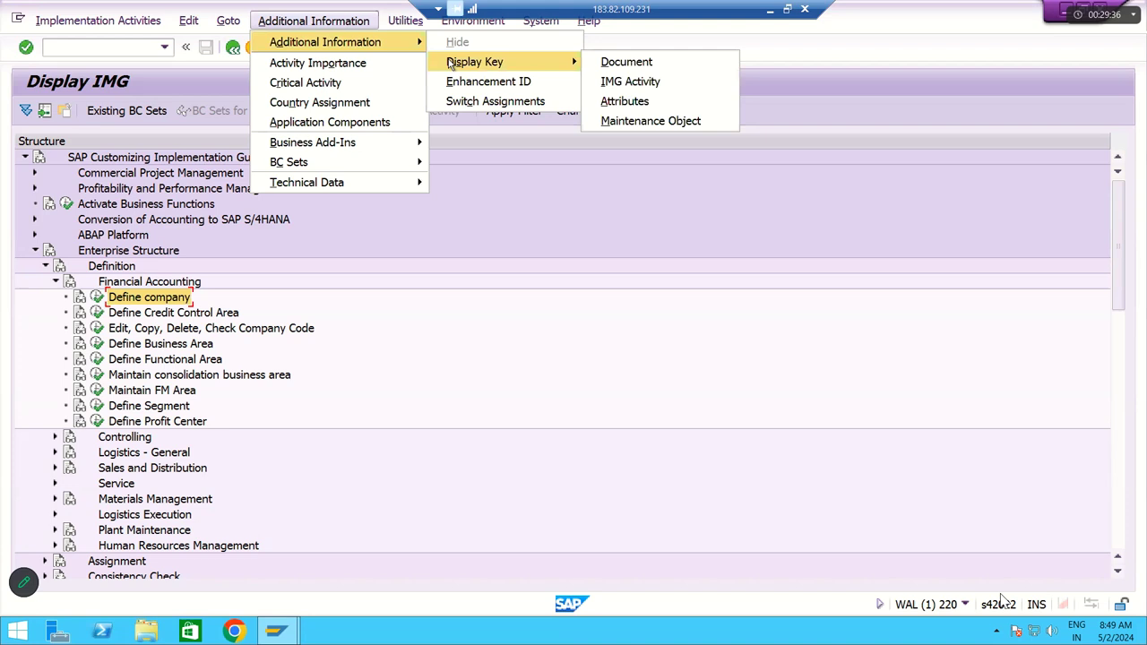
pyautogui.click(613, 81)
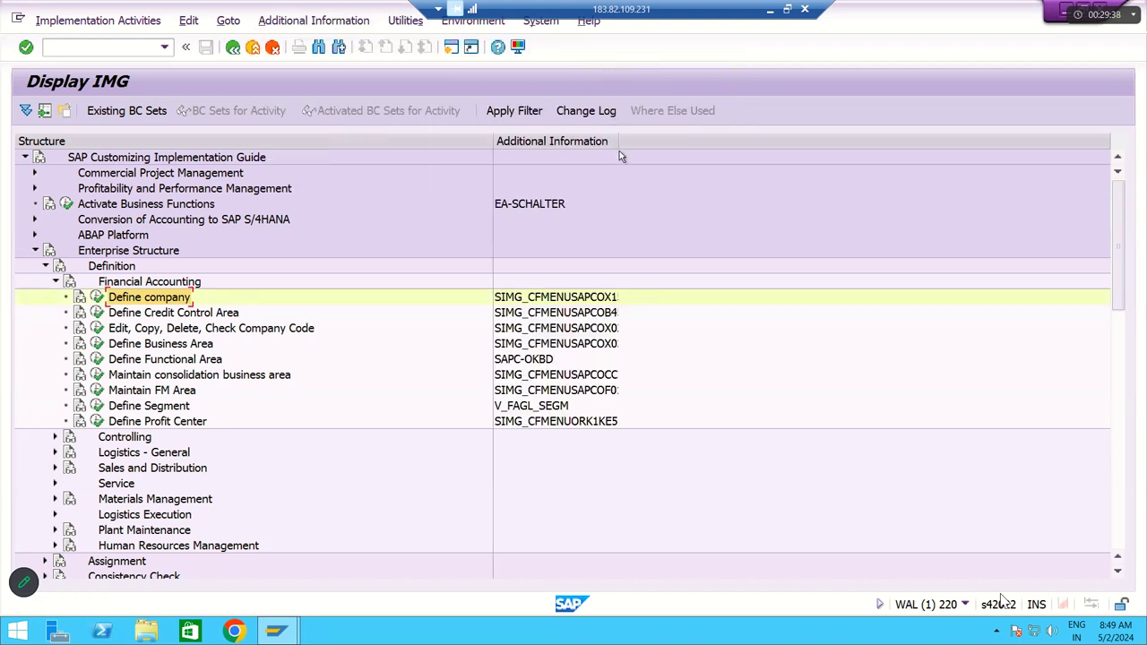
pyautogui.moveTo(618, 141); pyautogui.dragTo(724, 141)
# Step: Trace the customizing path again from Enterprise Structure via Financial Accounting to Define company
pyautogui.click(123, 254)
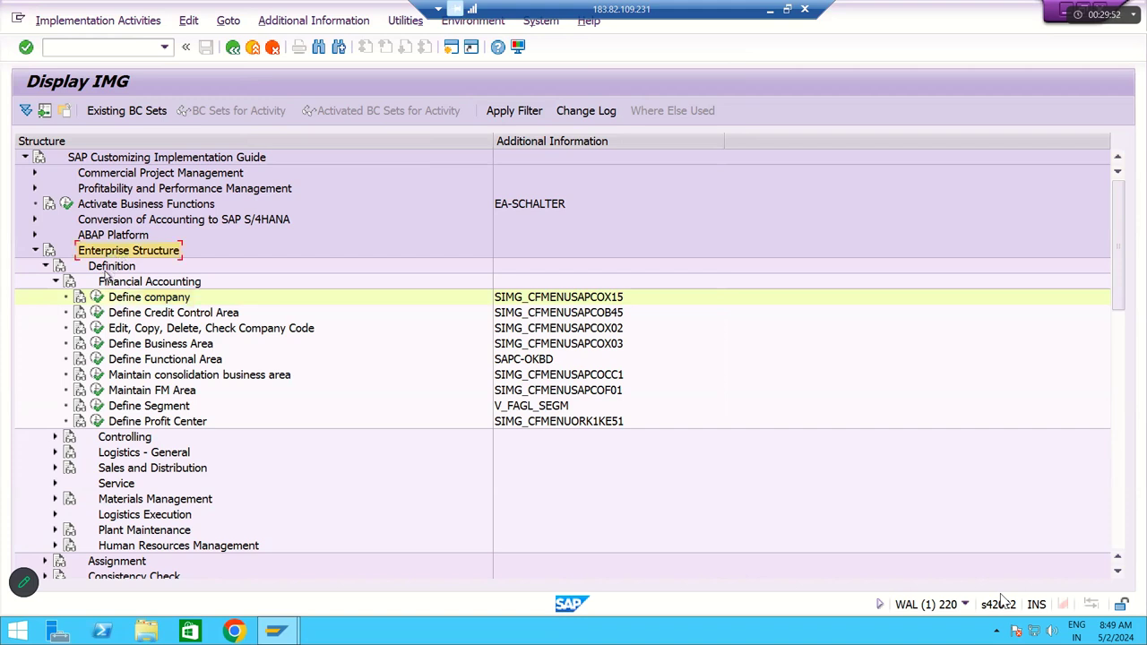
pyautogui.click(117, 285)
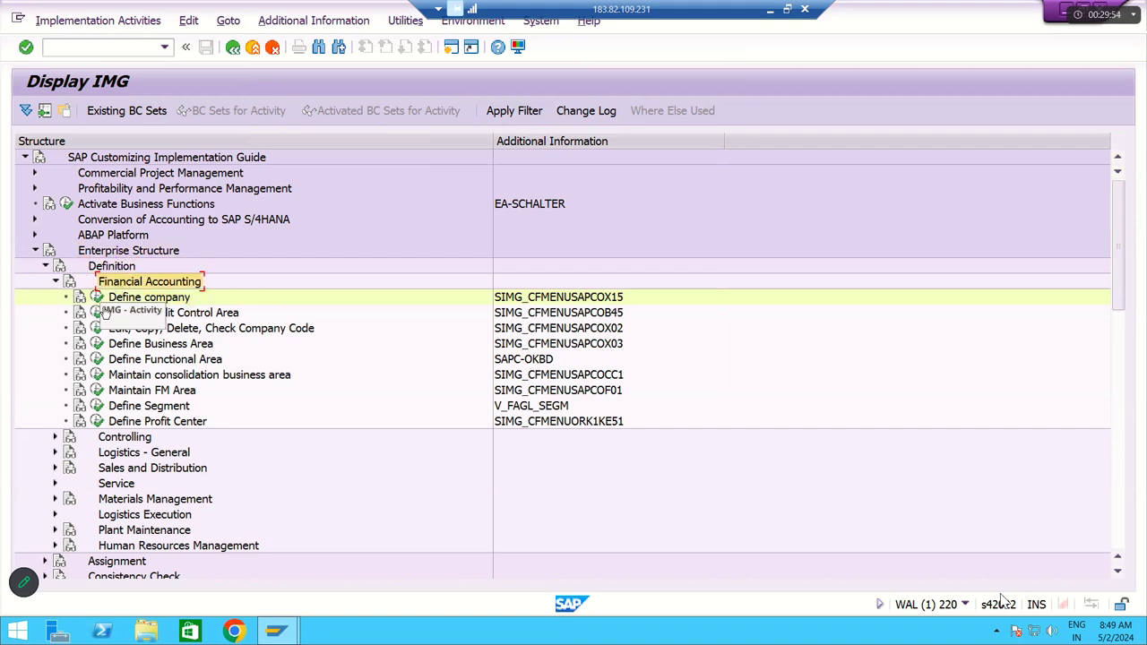
pyautogui.click(132, 301)
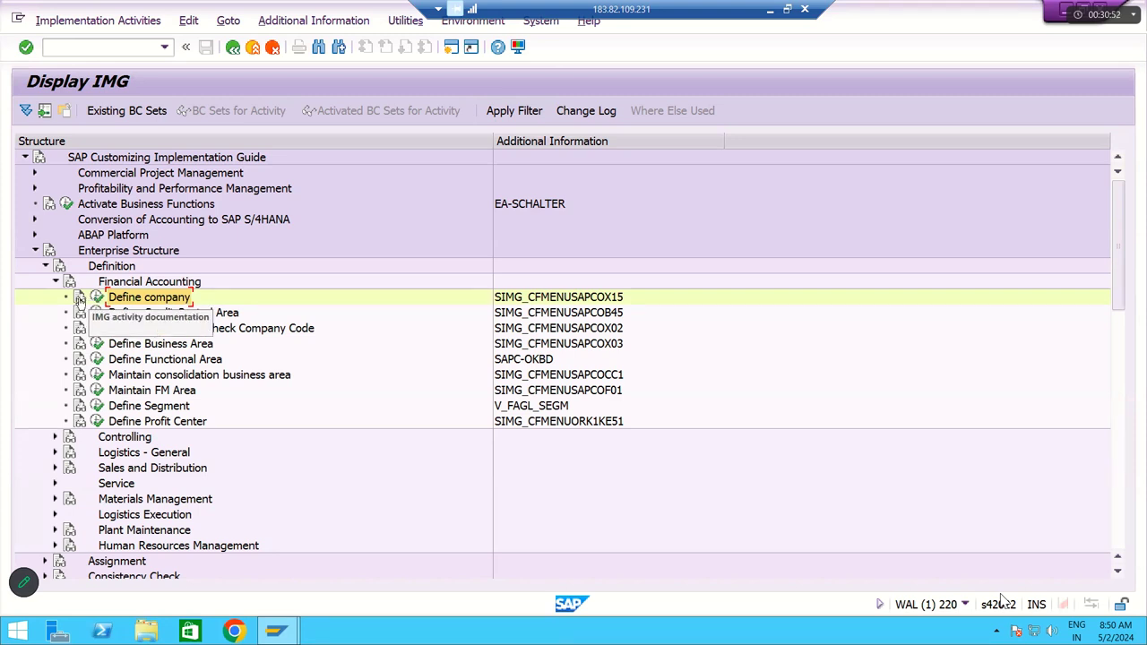
# Step: Open the Define company activity documentation and read it through to the further notes, returning to its beginning
pyautogui.click(79, 298)
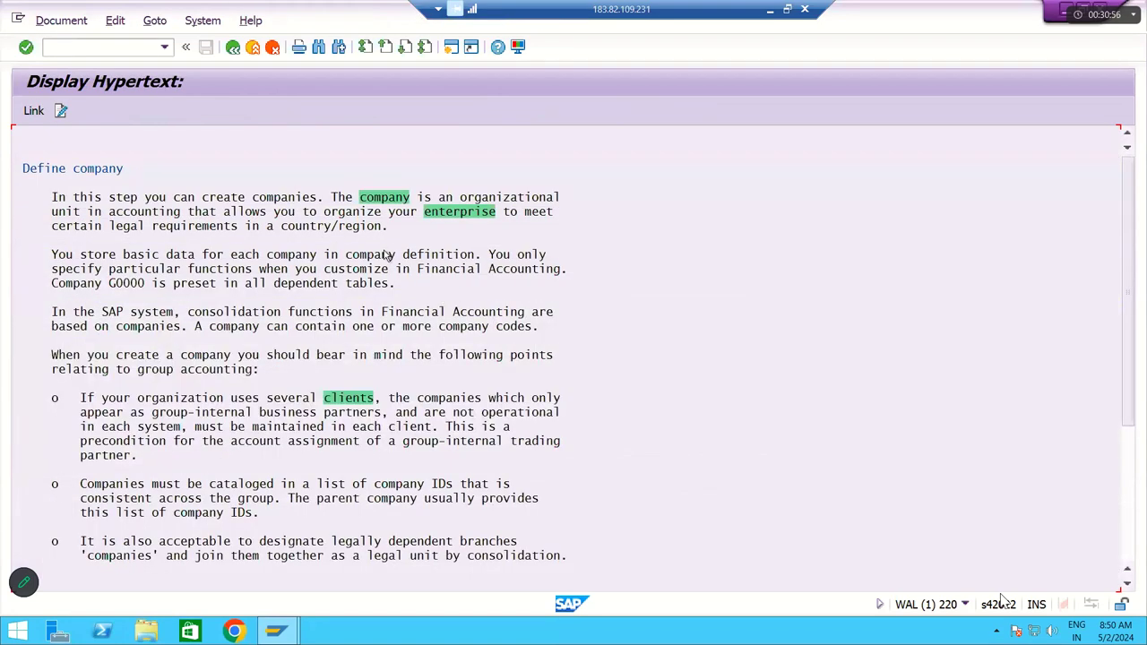
pyautogui.scroll(-3, 385, 256)
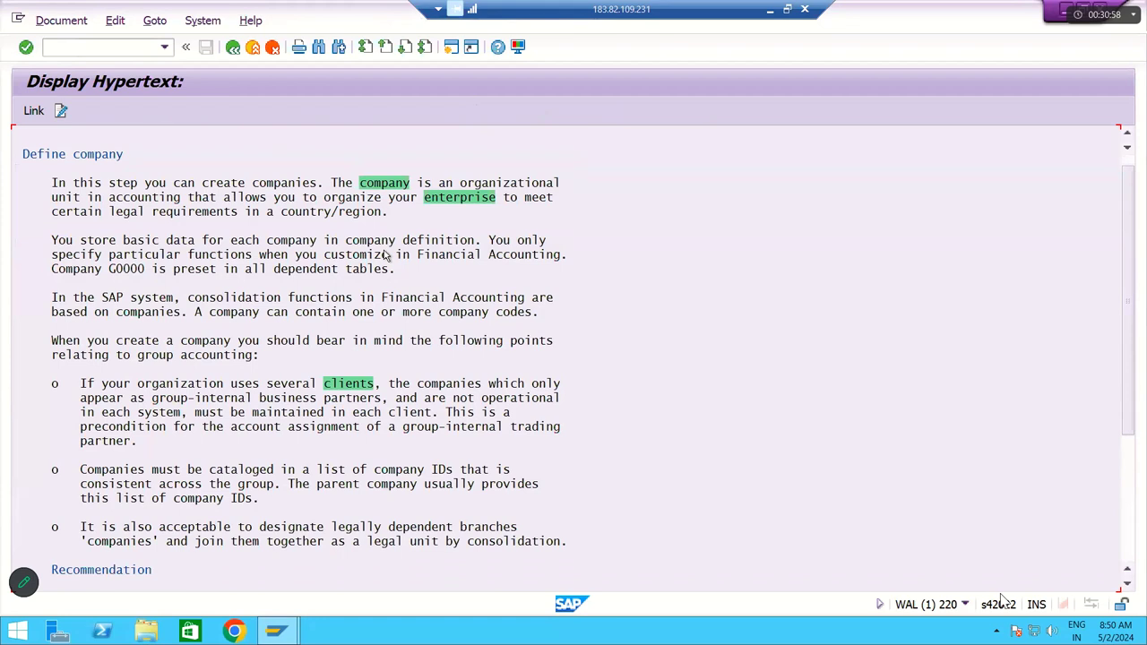
pyautogui.scroll(-3, 385, 256)
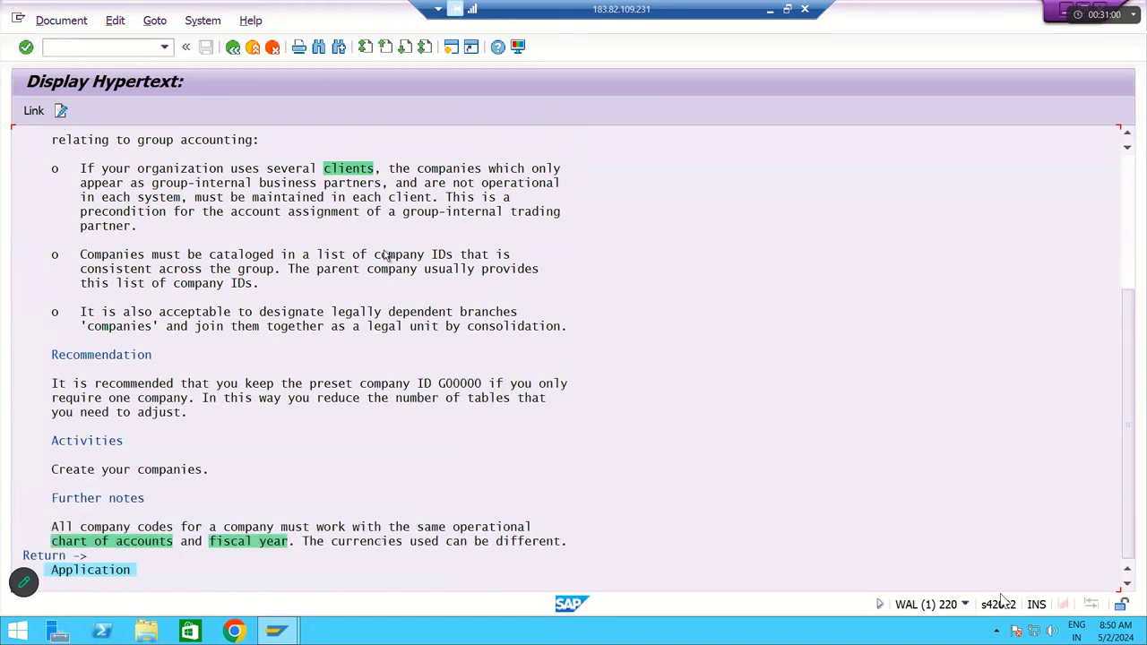
pyautogui.scroll(6, 386, 256)
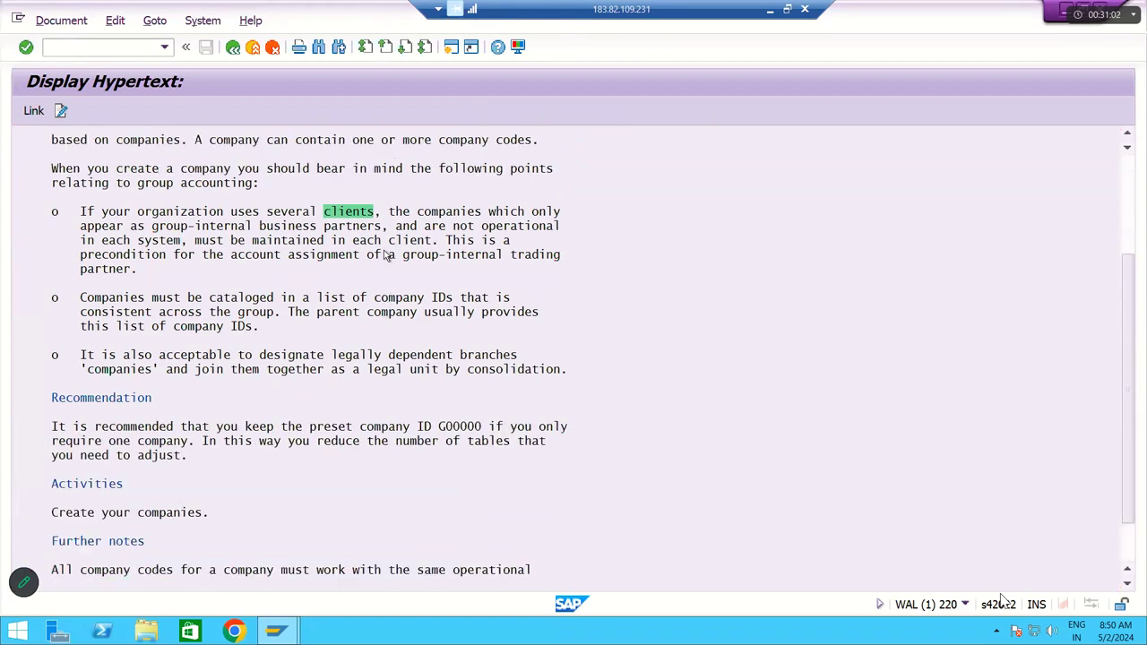
pyautogui.scroll(-6, 385, 256)
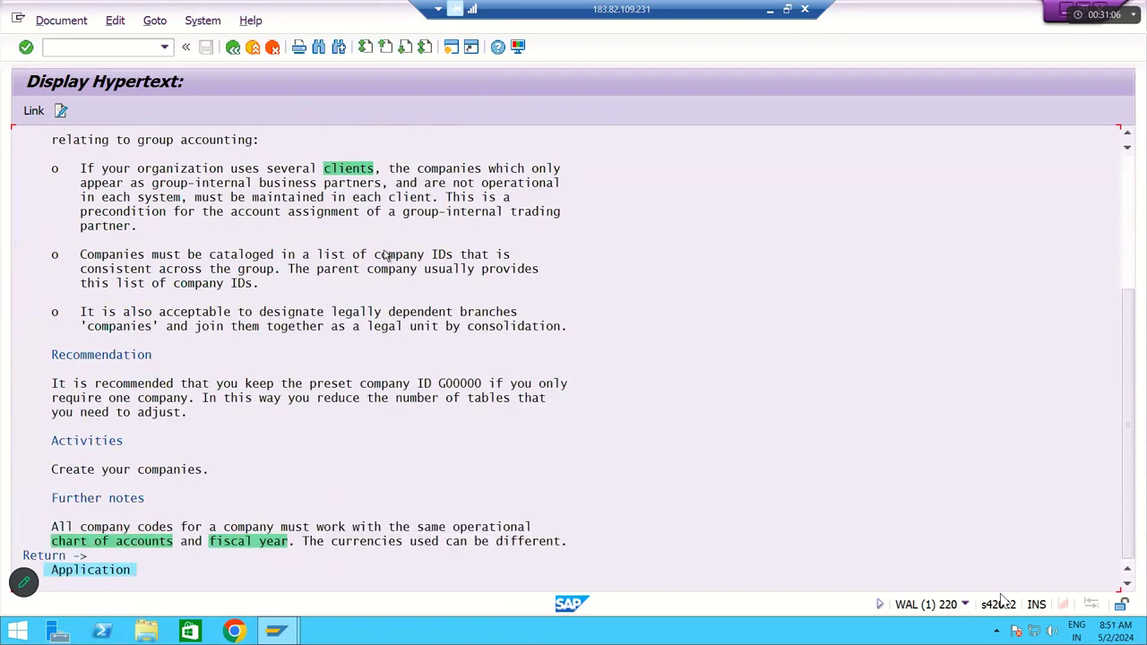
pyautogui.scroll(4, 386, 257)
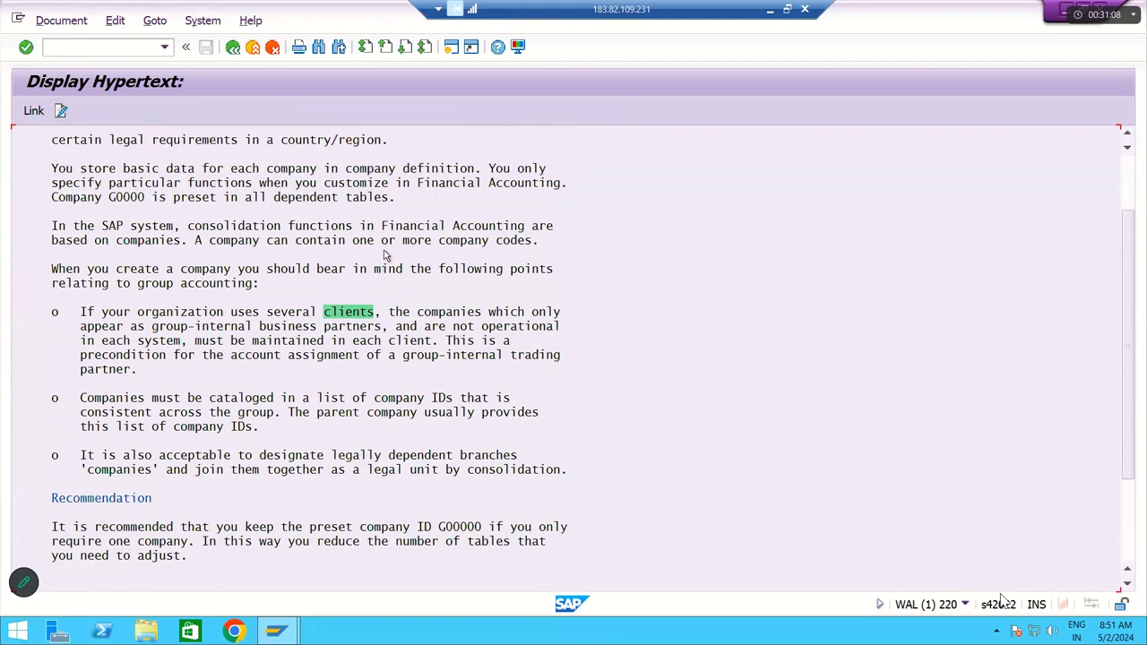
pyautogui.scroll(2, 386, 256)
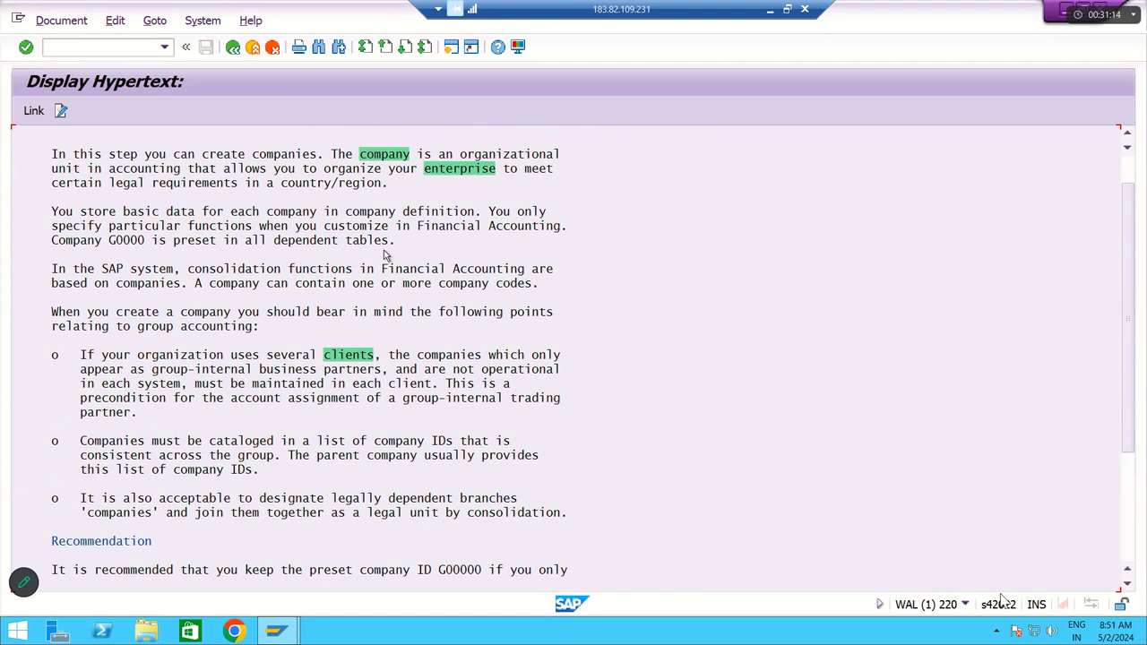
pyautogui.scroll(1, 385, 257)
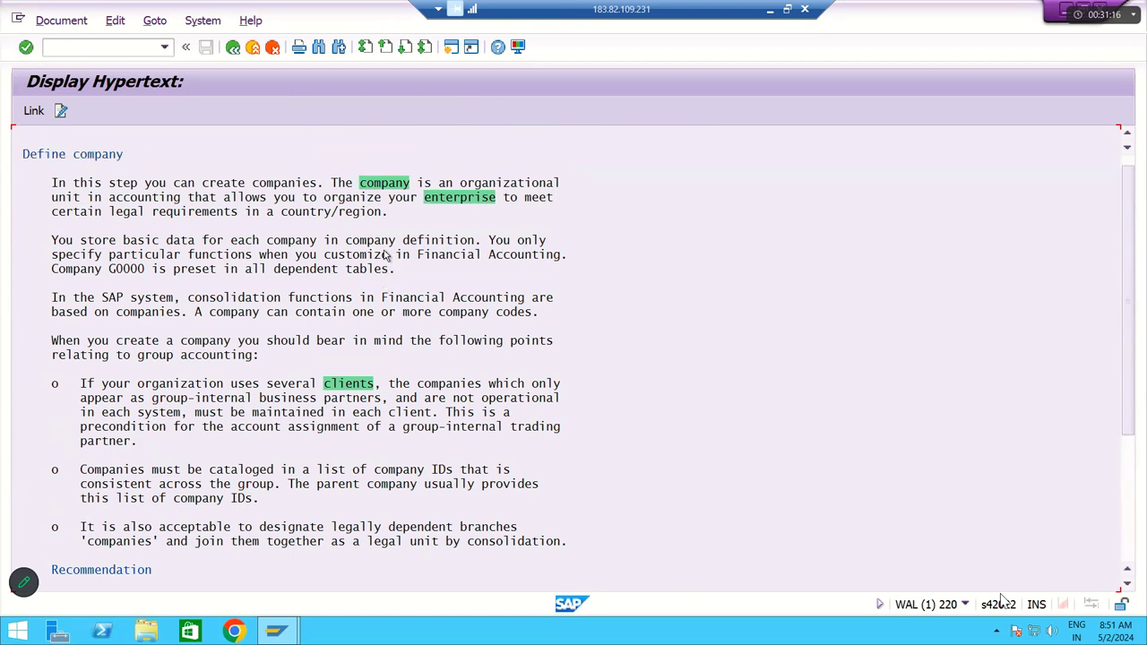
pyautogui.scroll(1, 386, 256)
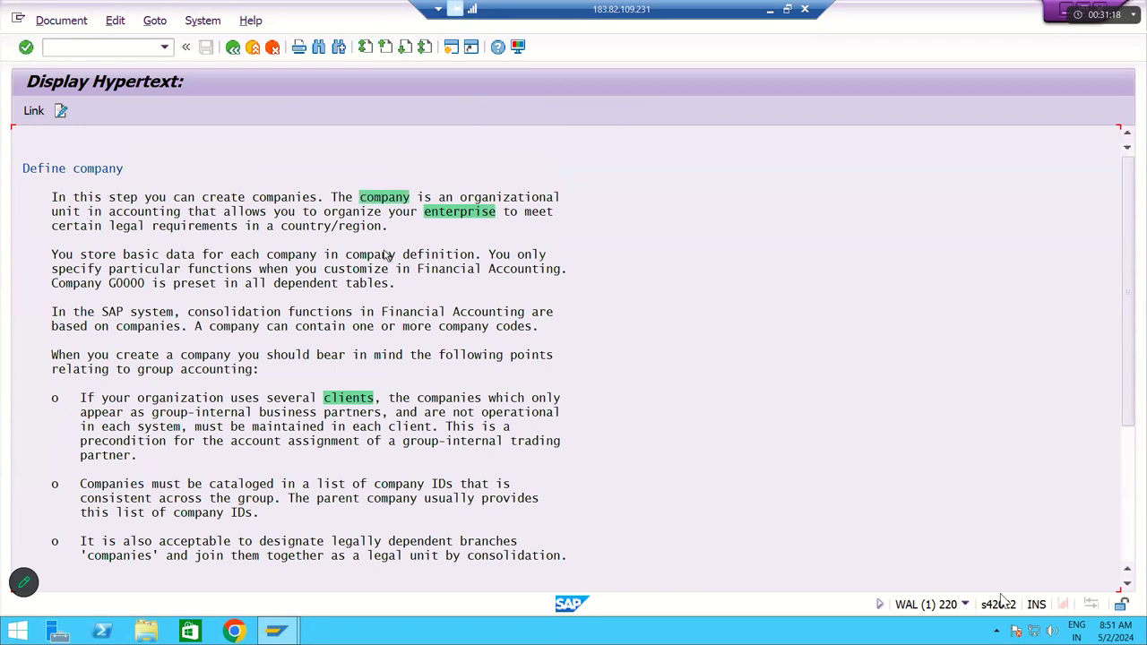
# Step: Mark parts of the company definition in the documentation's first paragraph, then return to the IMG structure
pyautogui.click(335, 204)
pyautogui.moveTo(326, 194); pyautogui.dragTo(384, 242)
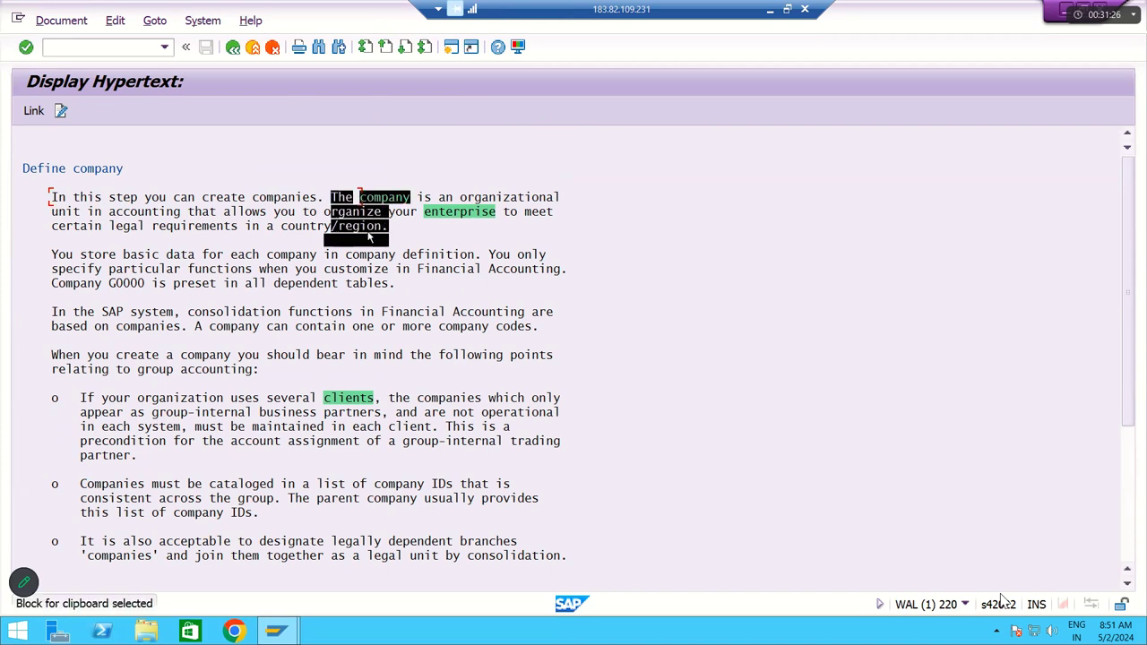
pyautogui.click(153, 218)
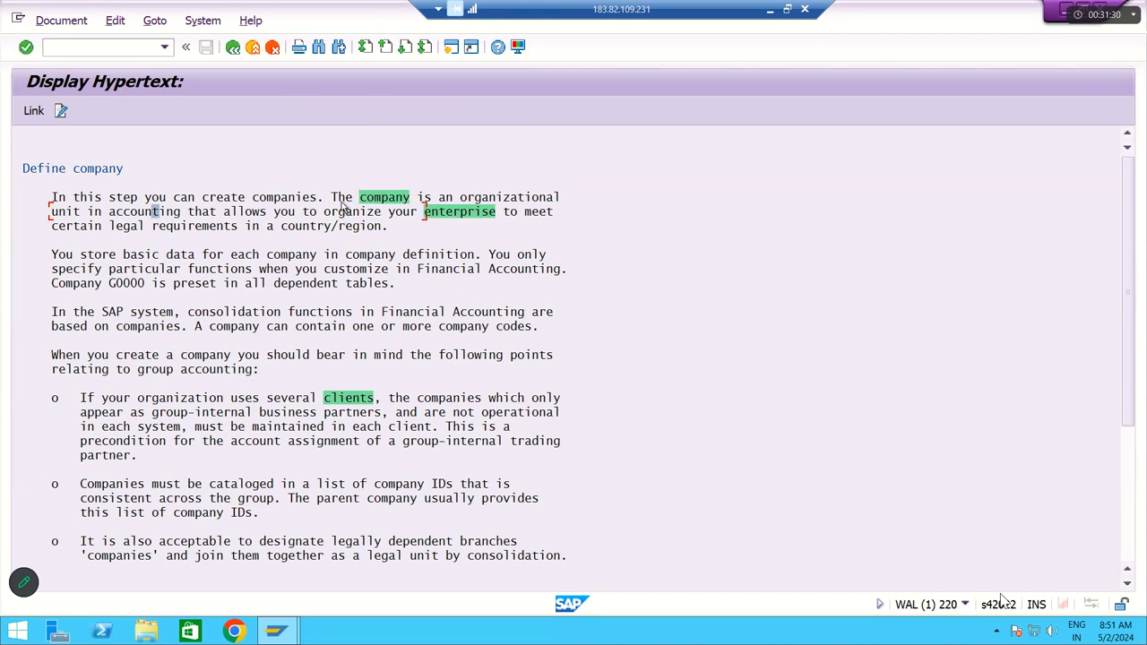
pyautogui.moveTo(341, 204); pyautogui.dragTo(345, 228)
pyautogui.click(378, 229)
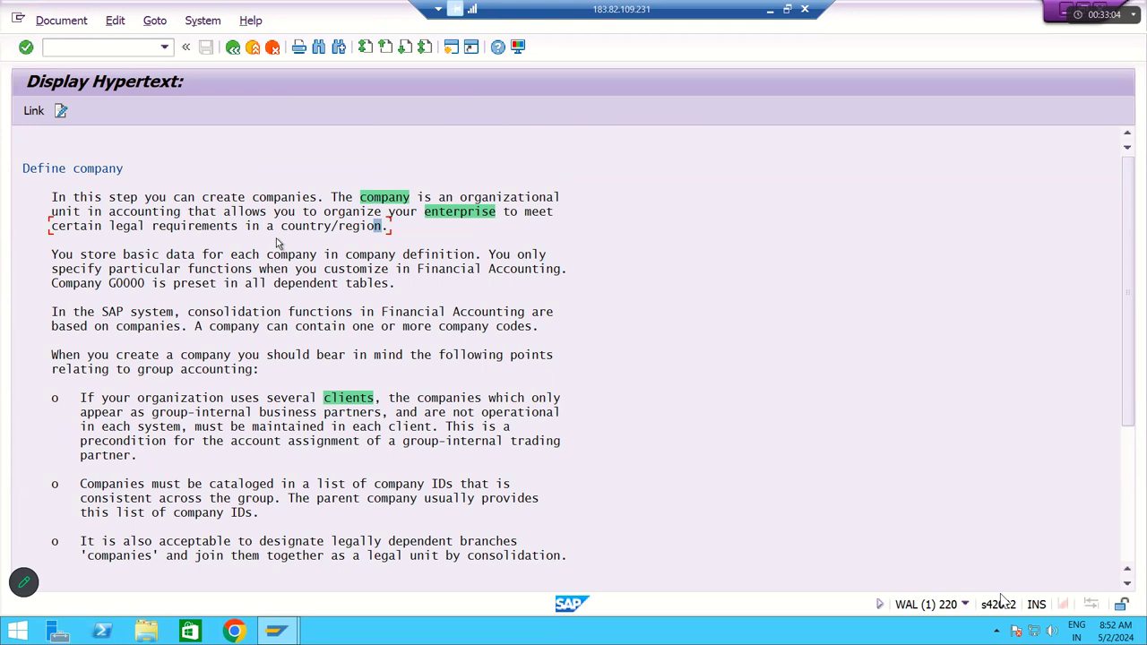
pyautogui.click(232, 49)
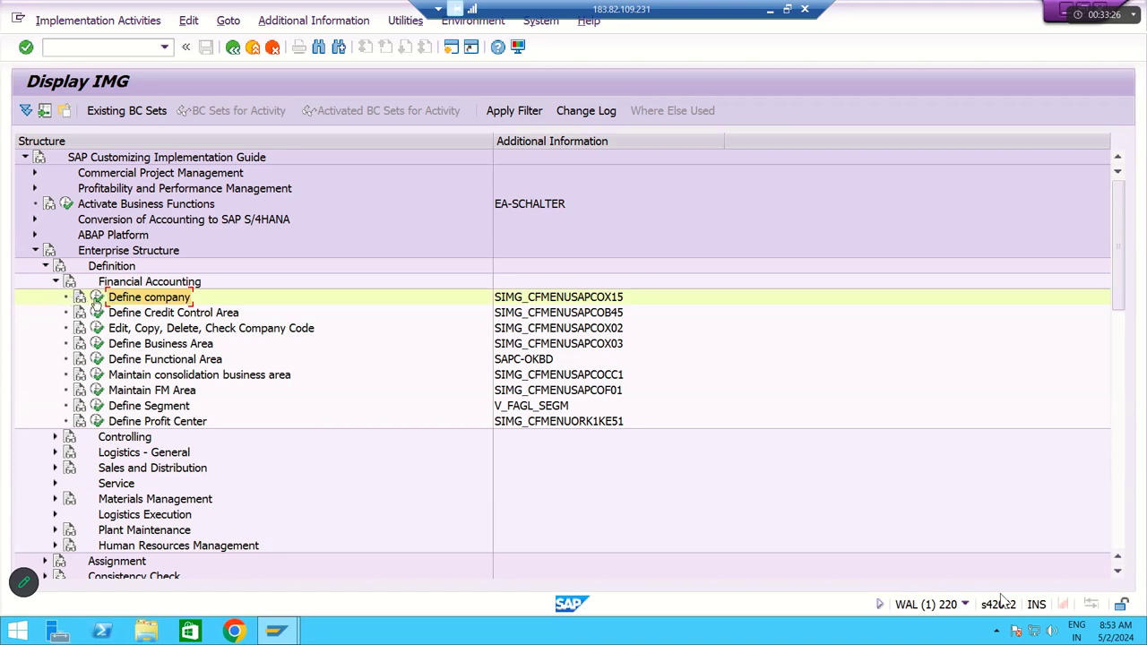
# Step: Execute Define company, view the blank new-entry form, and return to the IMG structure without creating an entry
pyautogui.click(96, 297)
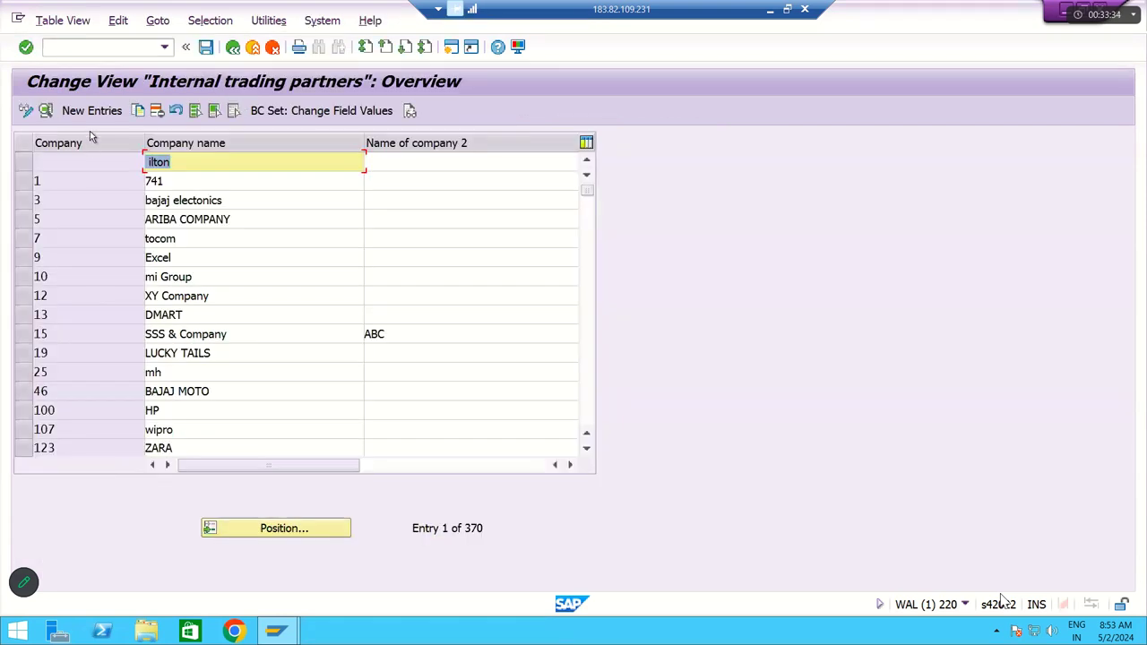
pyautogui.click(91, 110)
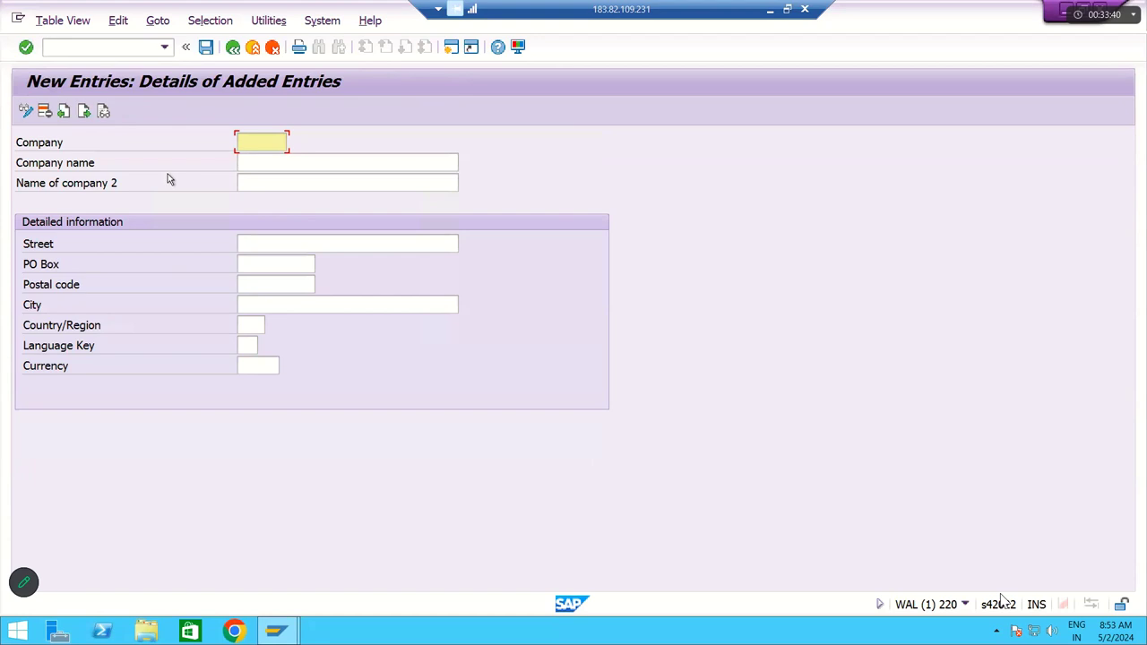
pyautogui.click(253, 52)
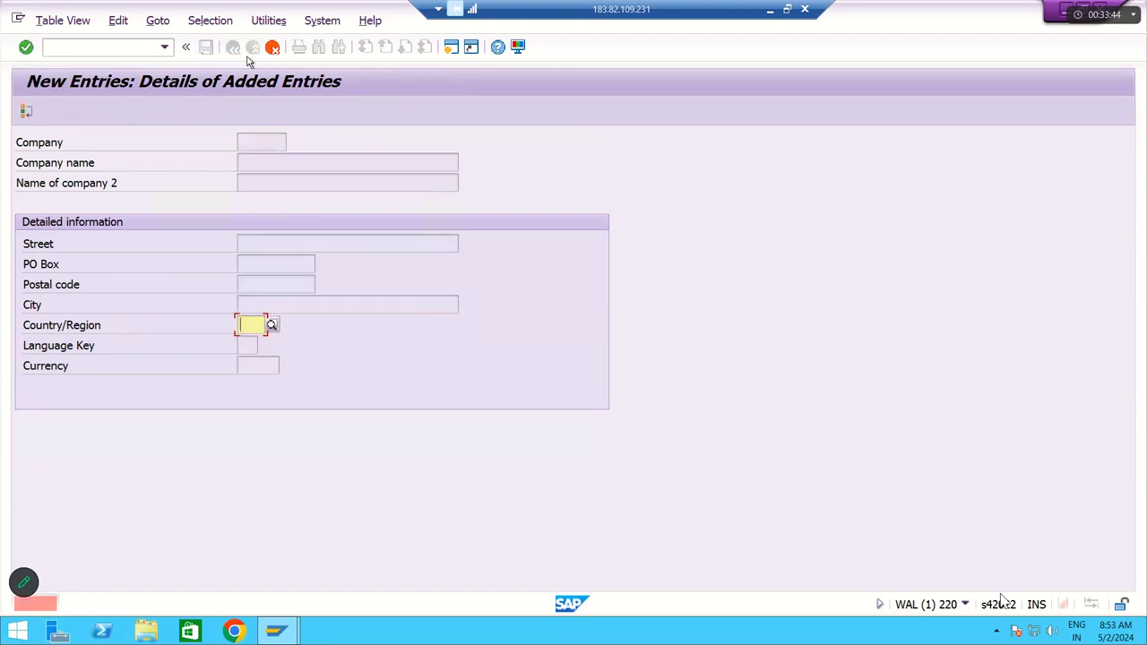
pyautogui.click(272, 48)
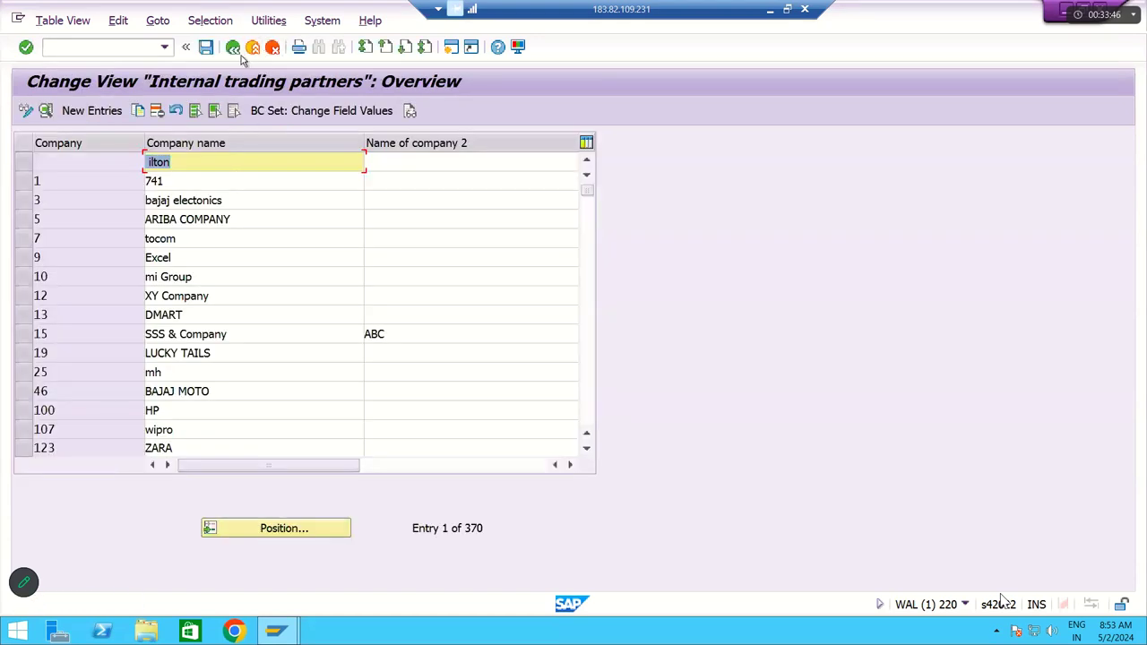
pyautogui.click(234, 50)
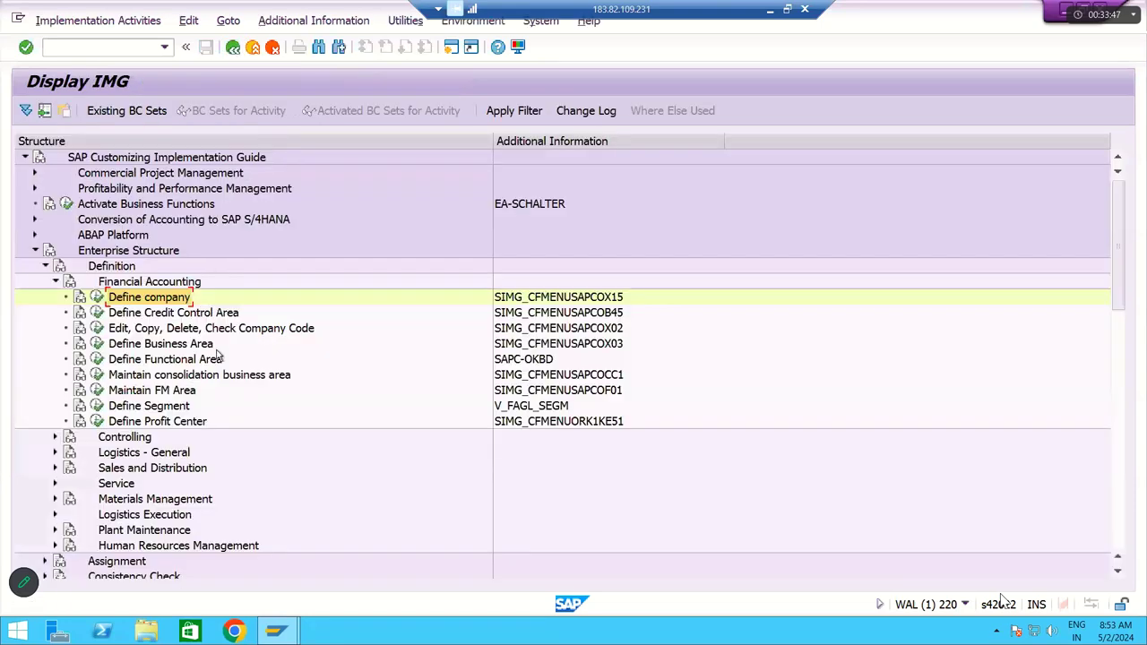
# Step: Point out the Definition, Financial Accounting and Define company nodes, and exit the IMG to SAP Easy Access
pyautogui.click(114, 266)
pyautogui.click(118, 283)
pyautogui.click(129, 303)
pyautogui.click(239, 52)
pyautogui.click(238, 52)
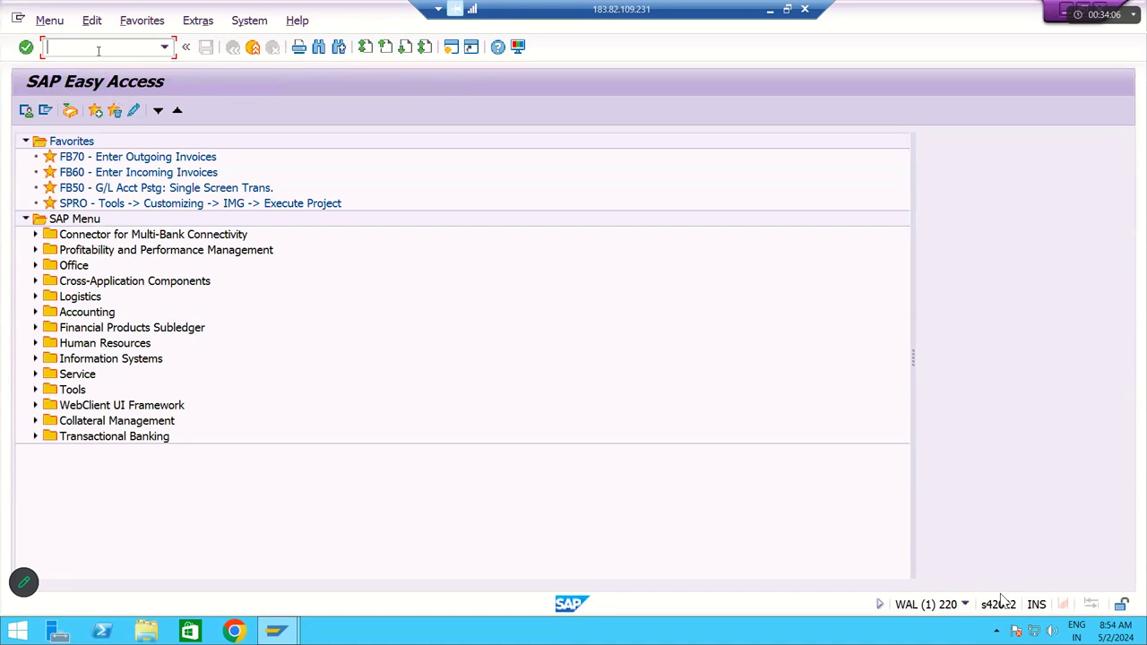
# Step: Run transaction OX15, view its blank form for a new company, and start leaving the form
pyautogui.write('OX15')
pyautogui.press('Return')
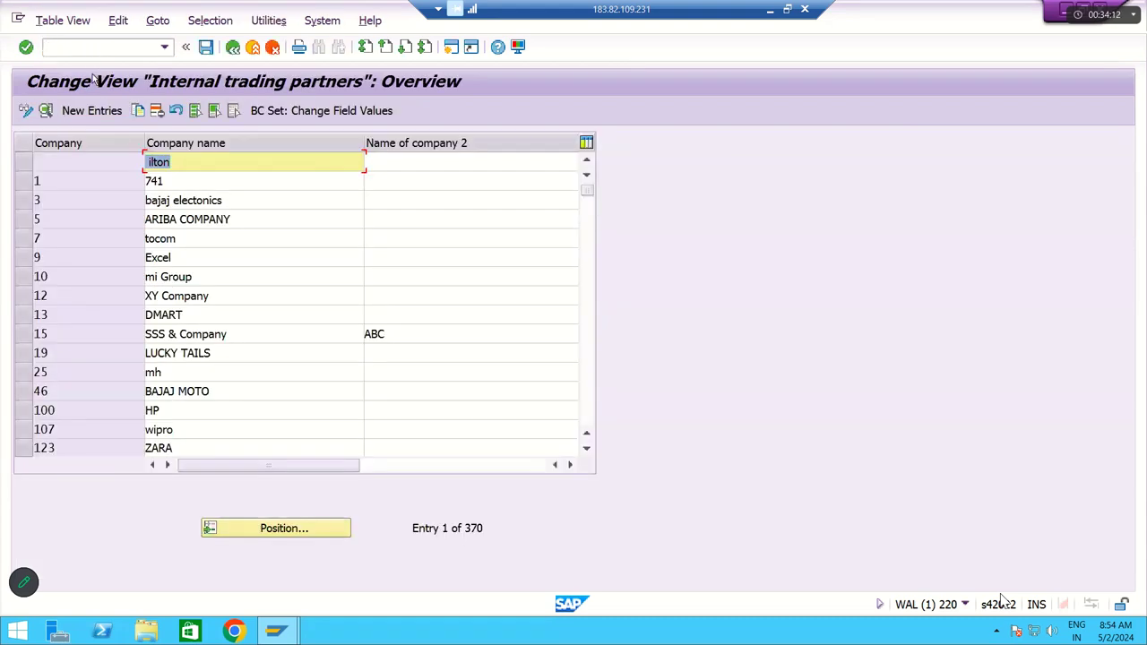
pyautogui.click(90, 115)
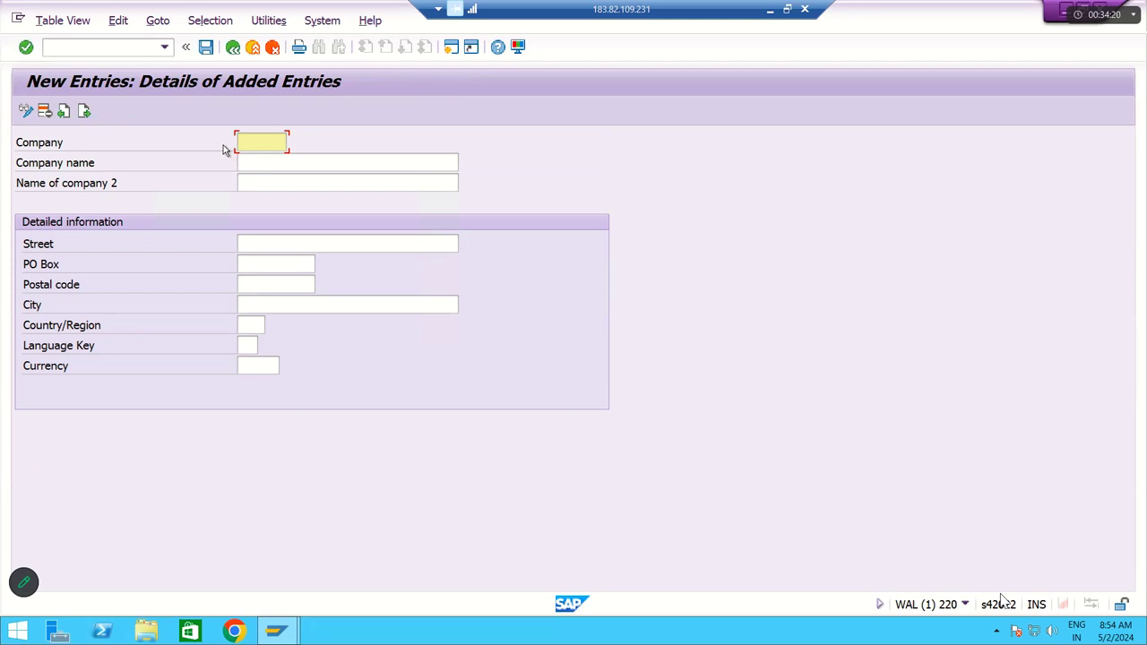
pyautogui.click(255, 49)
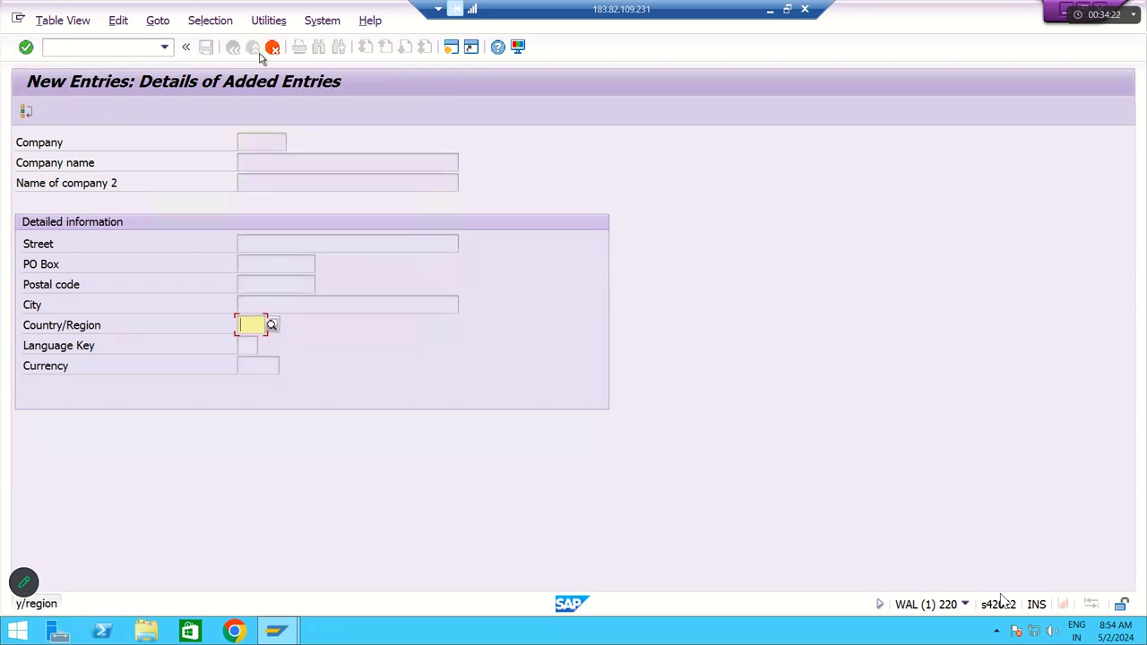
# Step: Leave the new company entry and return to the SAP Easy Access screen using /N
pyautogui.click(147, 51)
pyautogui.write('/N')
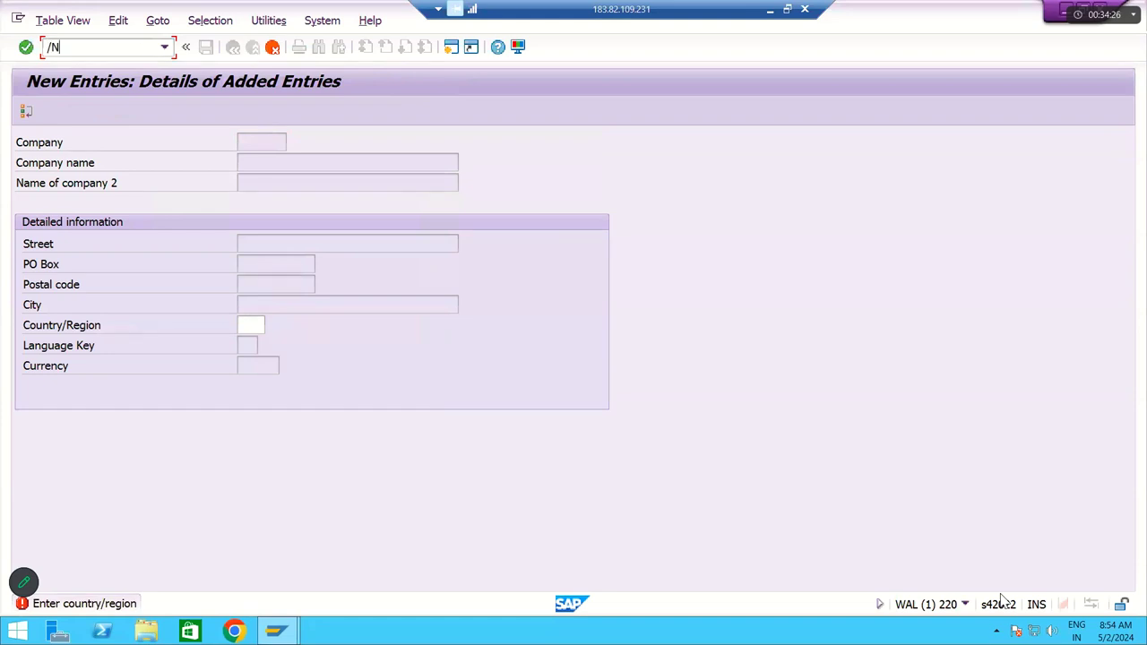
pyautogui.press('Return')
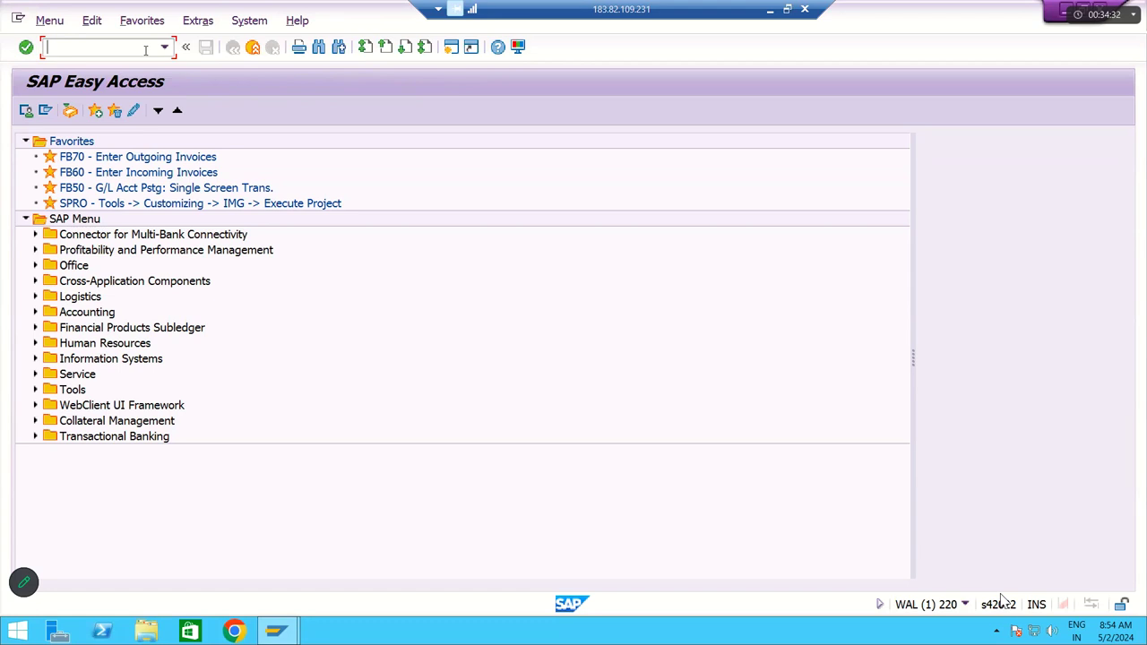
# Step: Run transaction SPRO and open the SAP Reference IMG
pyautogui.write('SPO')
pyautogui.press('BackSpace')
pyautogui.write('RO')
pyautogui.press('Return')
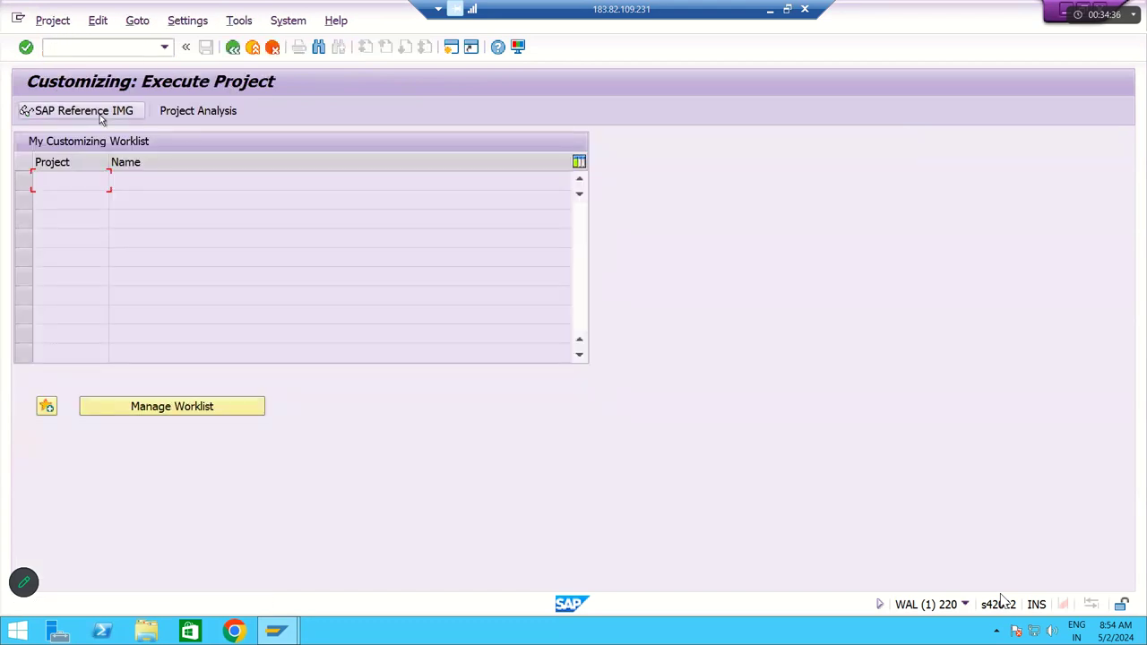
pyautogui.click(83, 110)
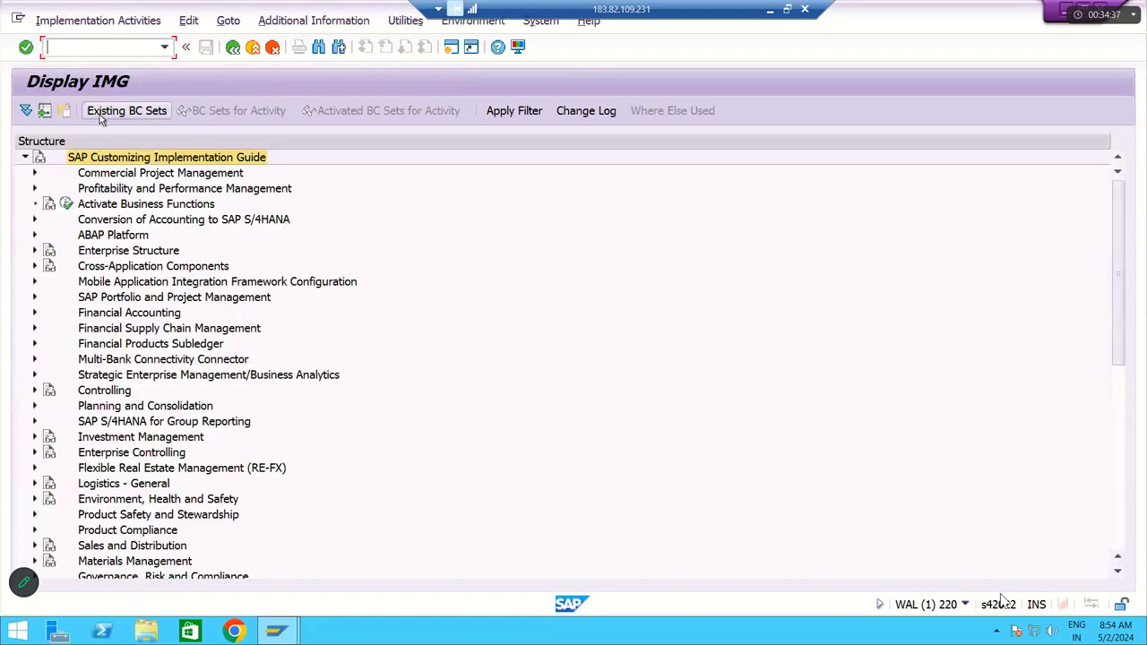
# Step: Expand Enterprise Structure, Definition and Financial Accounting in the implementation guide
pyautogui.click(142, 208)
pyautogui.press('Down')
pyautogui.press('Down')
pyautogui.press('Down')
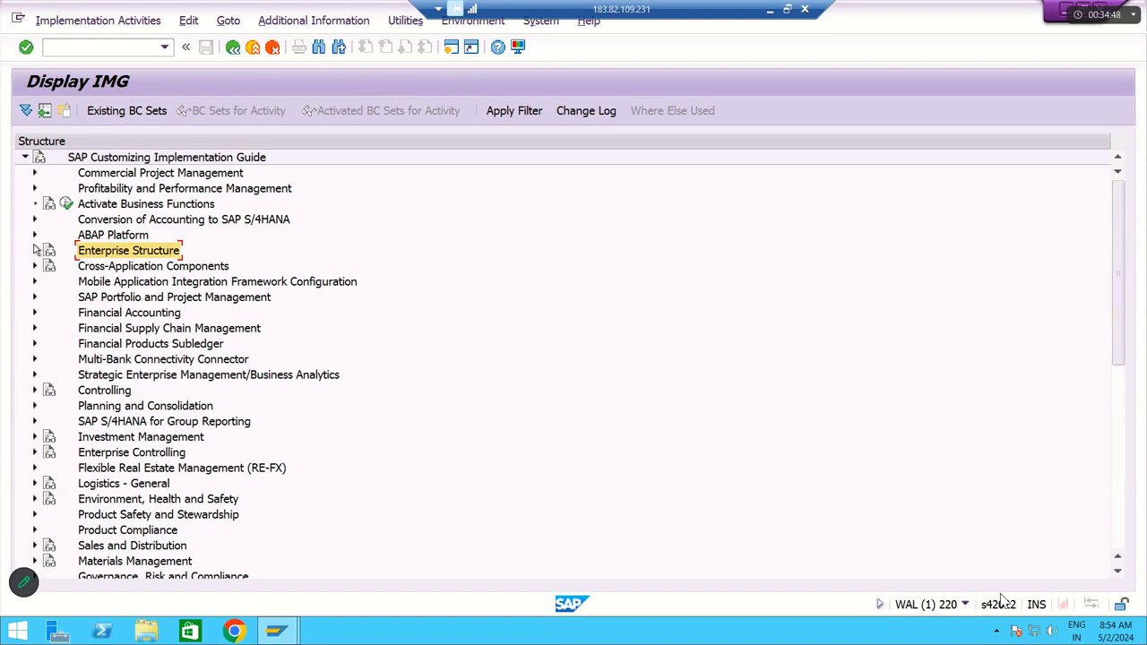
pyautogui.click(35, 251)
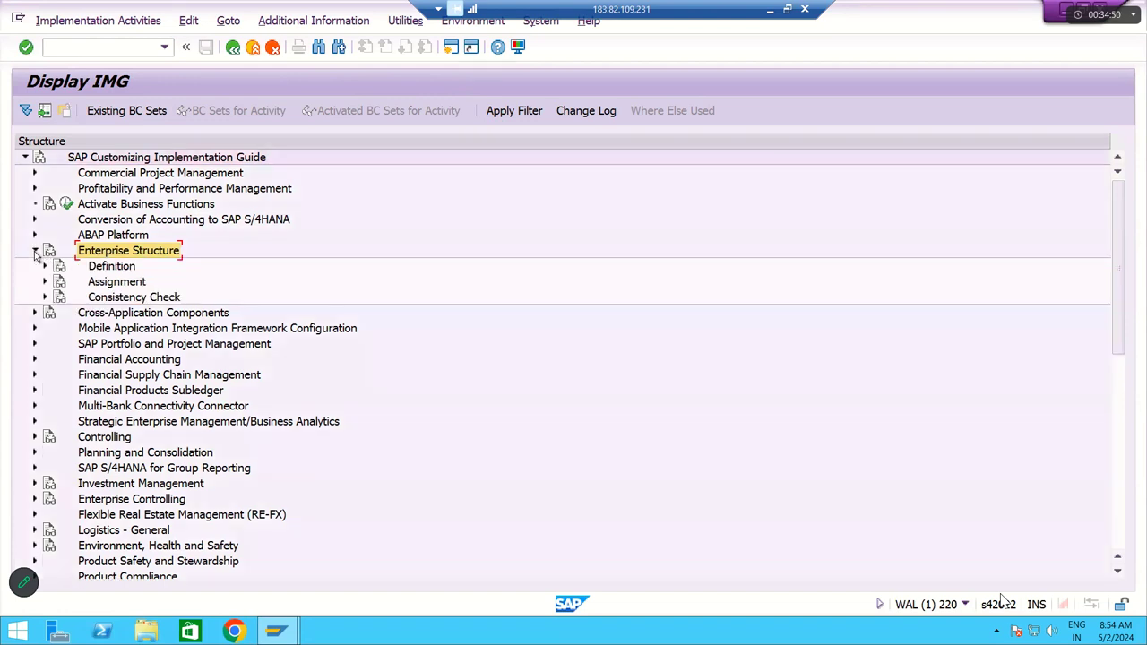
pyautogui.click(44, 267)
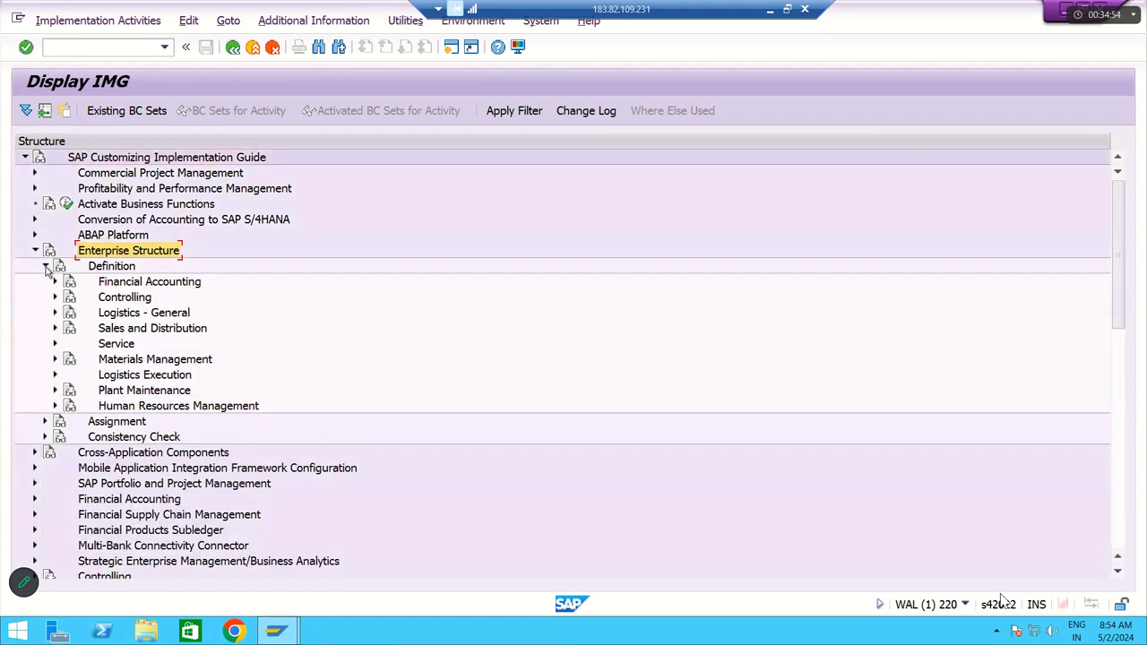
pyautogui.click(55, 282)
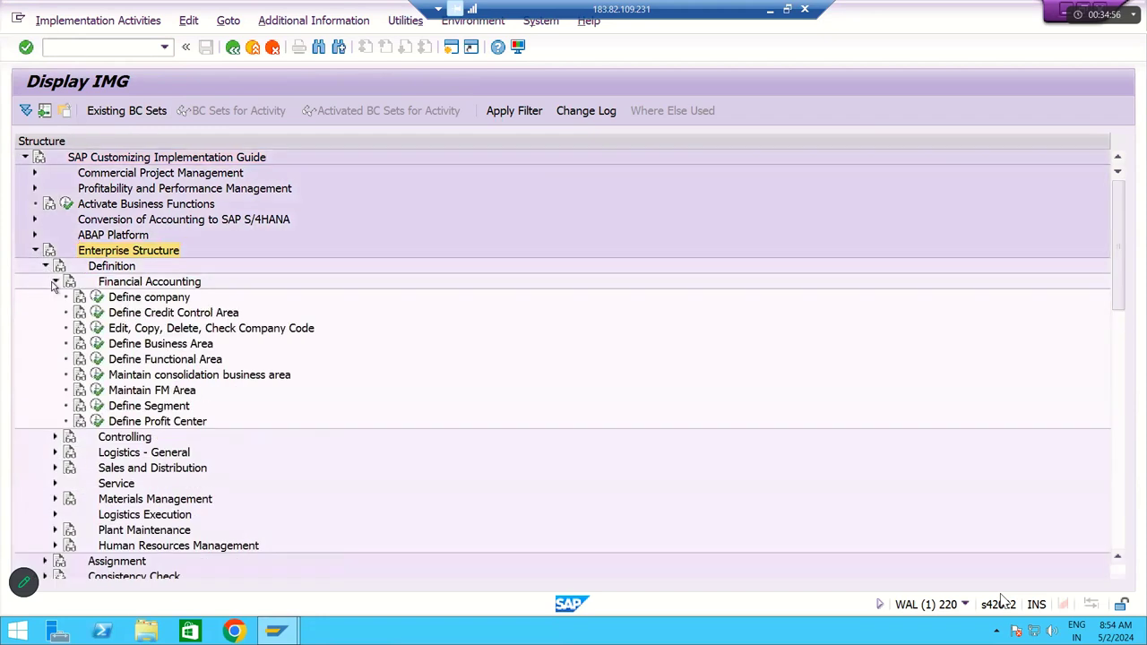
# Step: Execute the Define company activity and start a new entry for internal trading partners
pyautogui.click(147, 302)
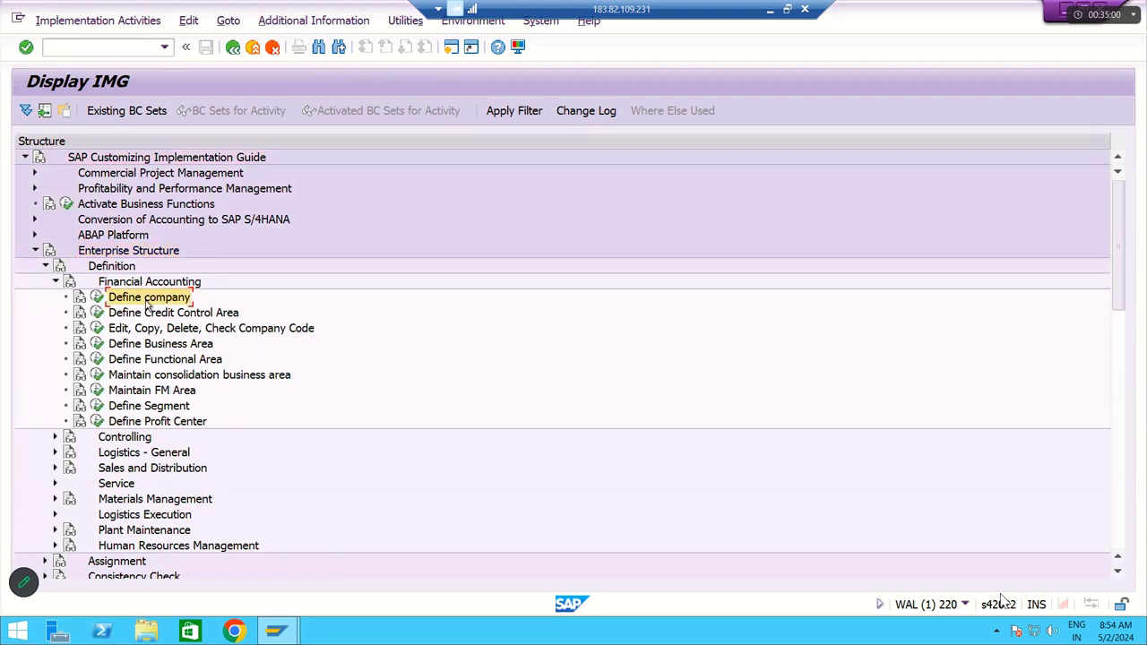
pyautogui.click(96, 298)
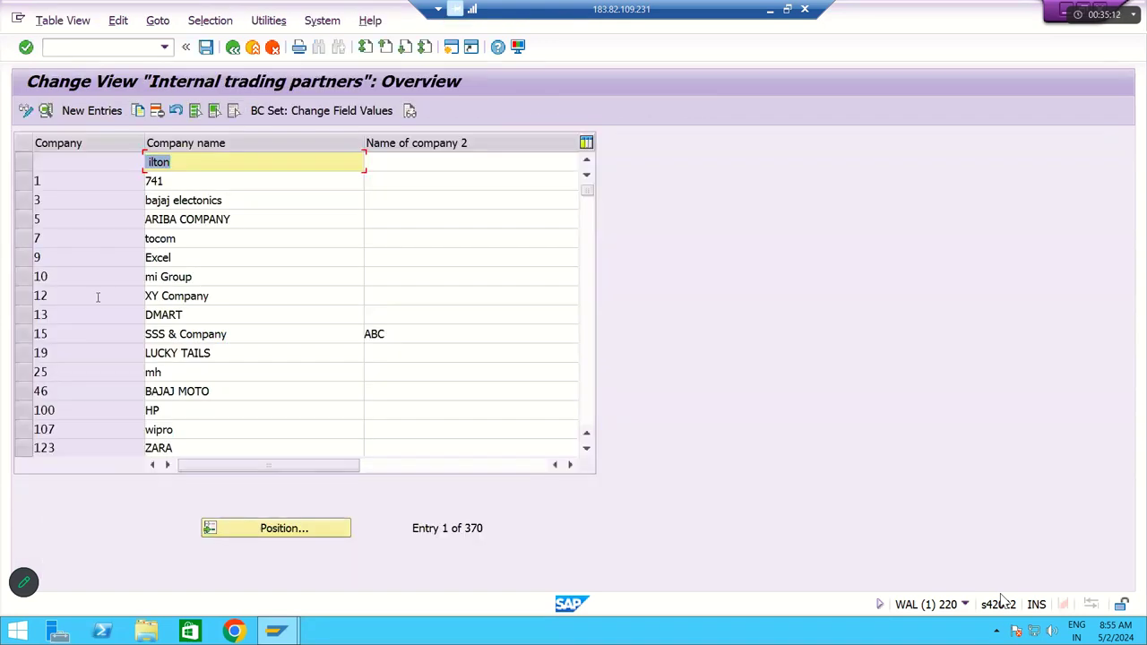
pyautogui.click(89, 113)
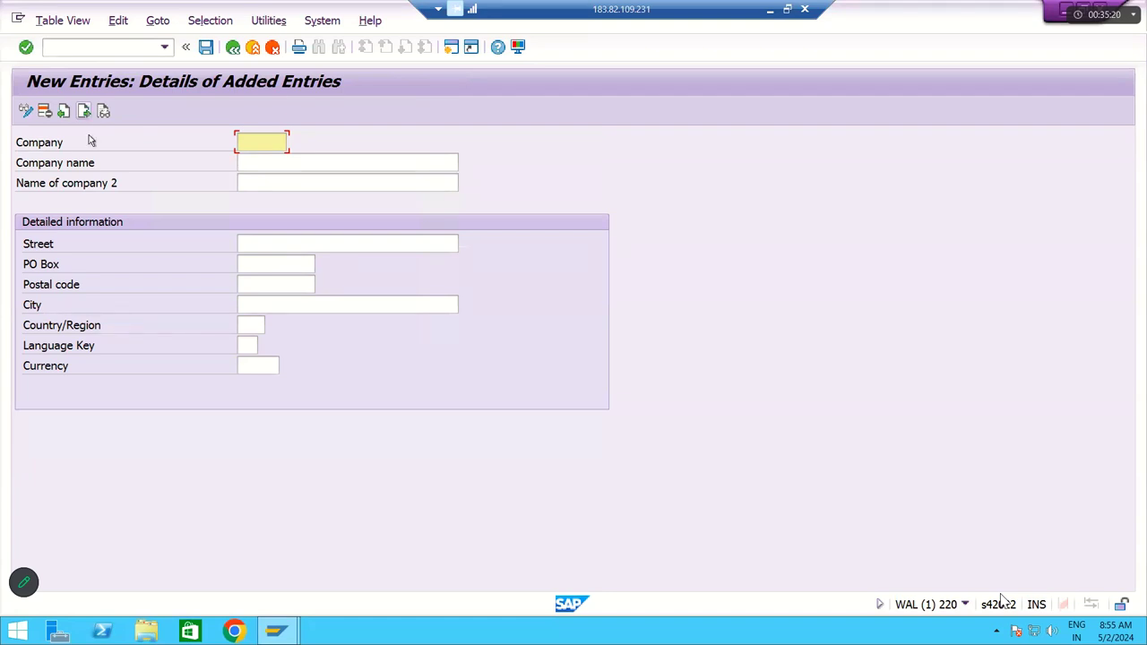
# Step: Enter "RM GROUP OF Company" as the company name
pyautogui.click(254, 164)
pyautogui.write('RM G')
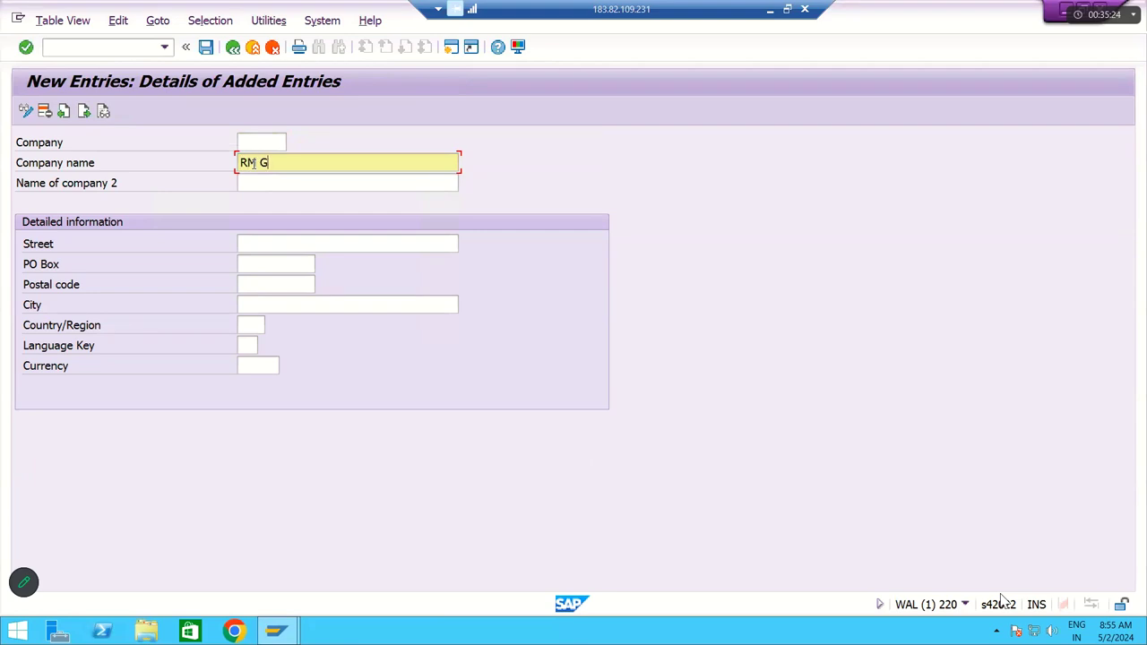
pyautogui.write('ROUP OF cOM')
pyautogui.press('BackSpace')
pyautogui.press('BackSpace')
pyautogui.press('BackSpace')
pyautogui.write('C')
pyautogui.press('capslock')
pyautogui.write('omp')
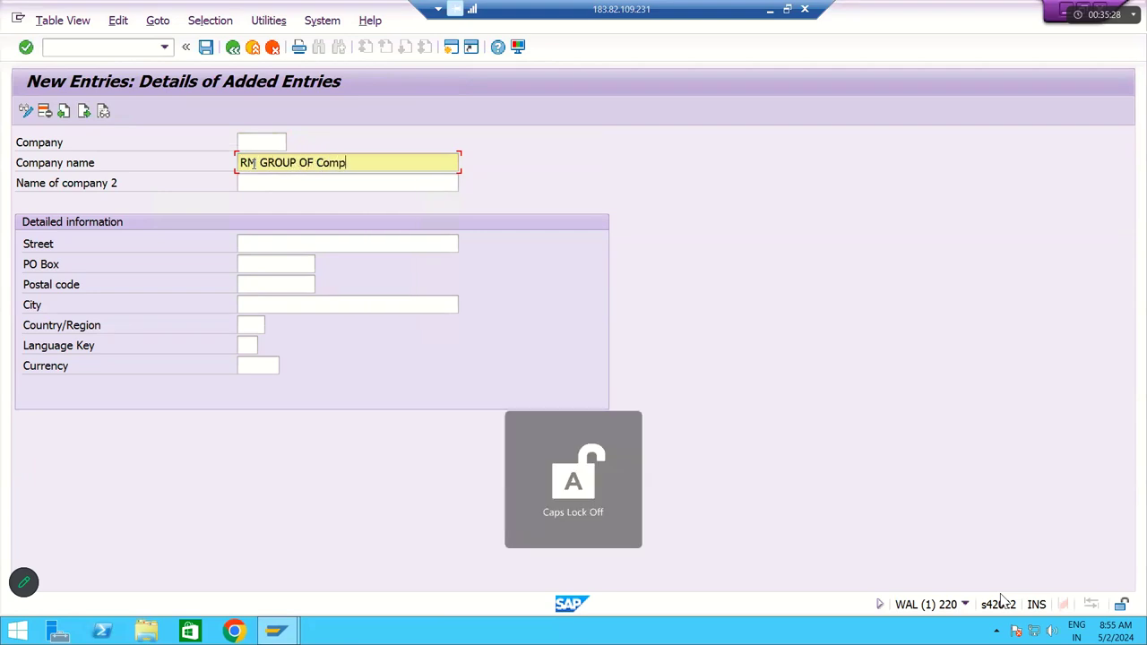
pyautogui.write('any')
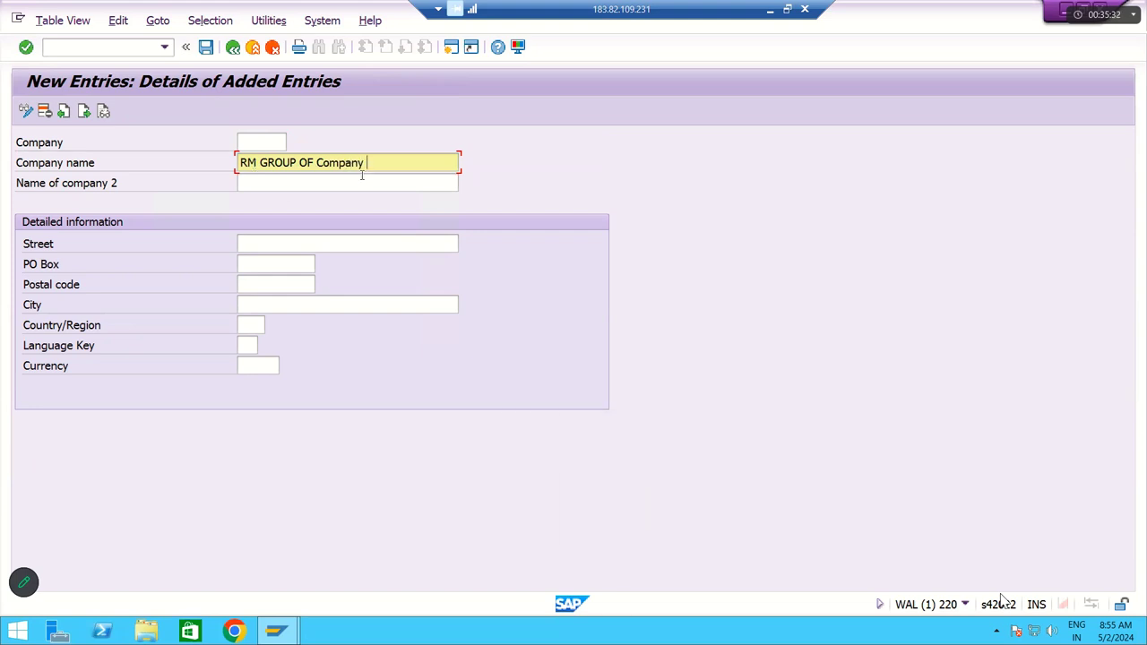
# Step: Copy the company name into the Name of company 2 field
pyautogui.moveTo(367, 164); pyautogui.dragTo(206, 177)
pyautogui.hotkey('ctrl', 'c')
pyautogui.click(259, 182)
pyautogui.hotkey('ctrl', 'v')
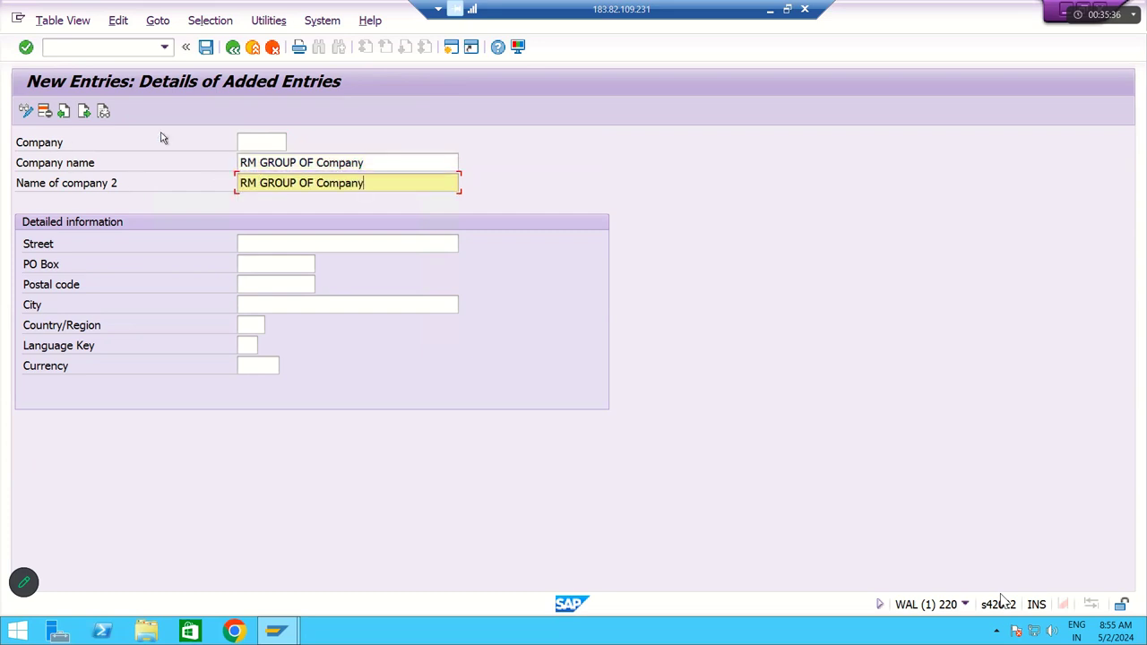
# Step: Enter RMGOC as the company ID, formed from the initials of the company name
pyautogui.click(250, 143)
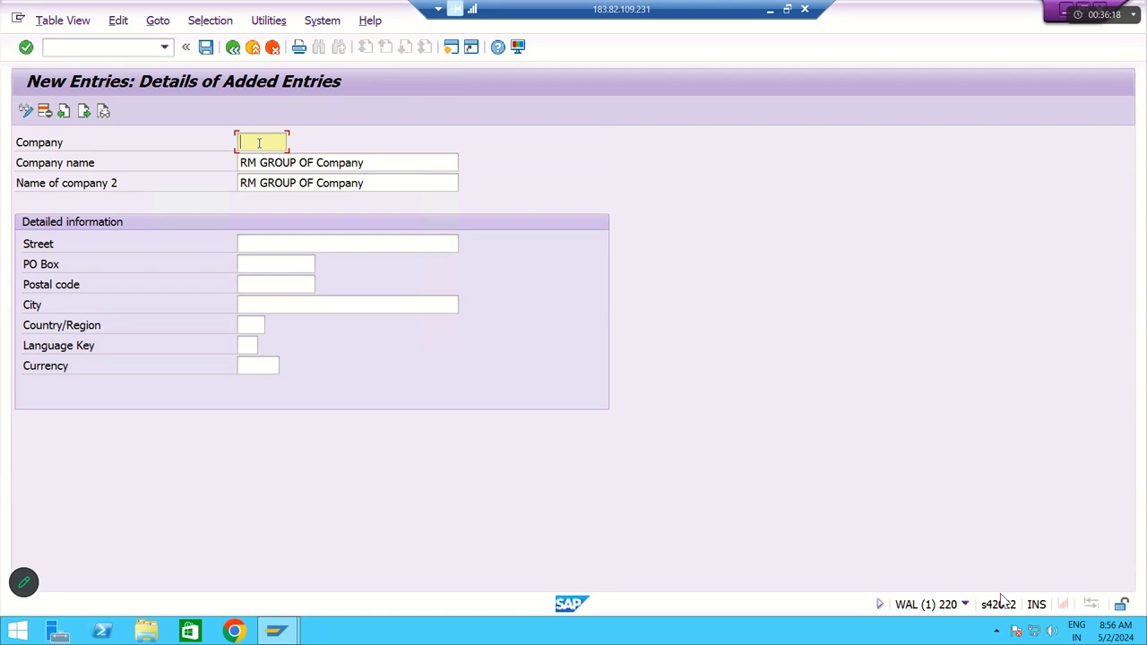
pyautogui.press('capslock')
pyautogui.write('RMCO')
pyautogui.write('C')
pyautogui.moveTo(282, 142); pyautogui.dragTo(225, 146)
pyautogui.moveTo(279, 144); pyautogui.dragTo(229, 145)
pyautogui.moveTo(375, 166); pyautogui.dragTo(223, 169)
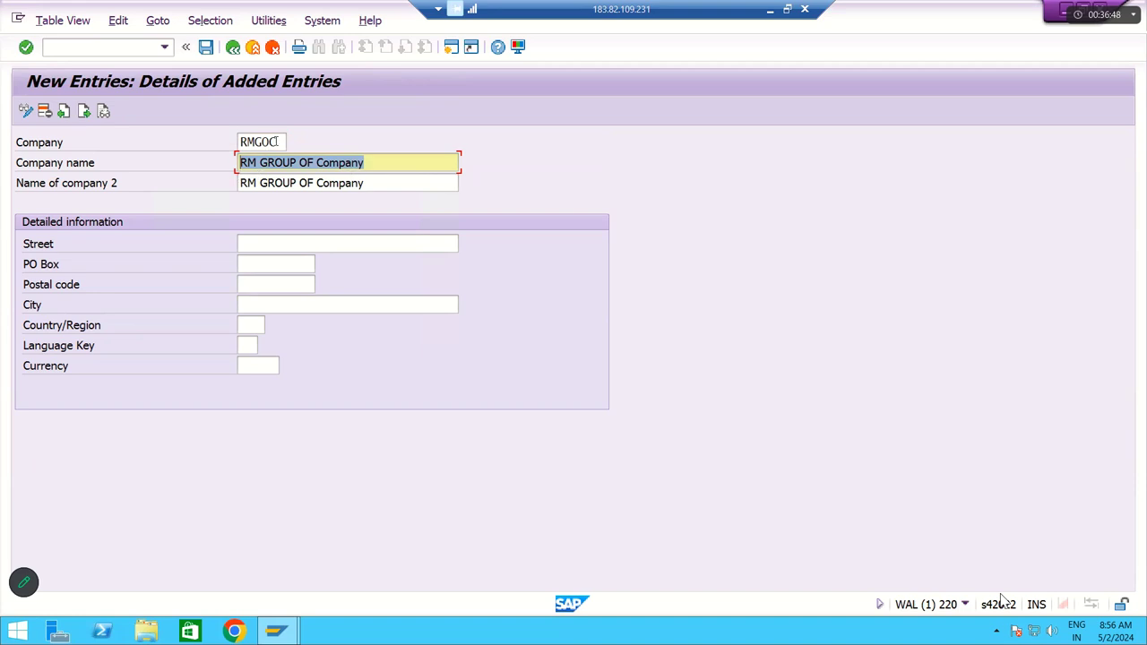
pyautogui.moveTo(280, 141); pyautogui.dragTo(227, 150)
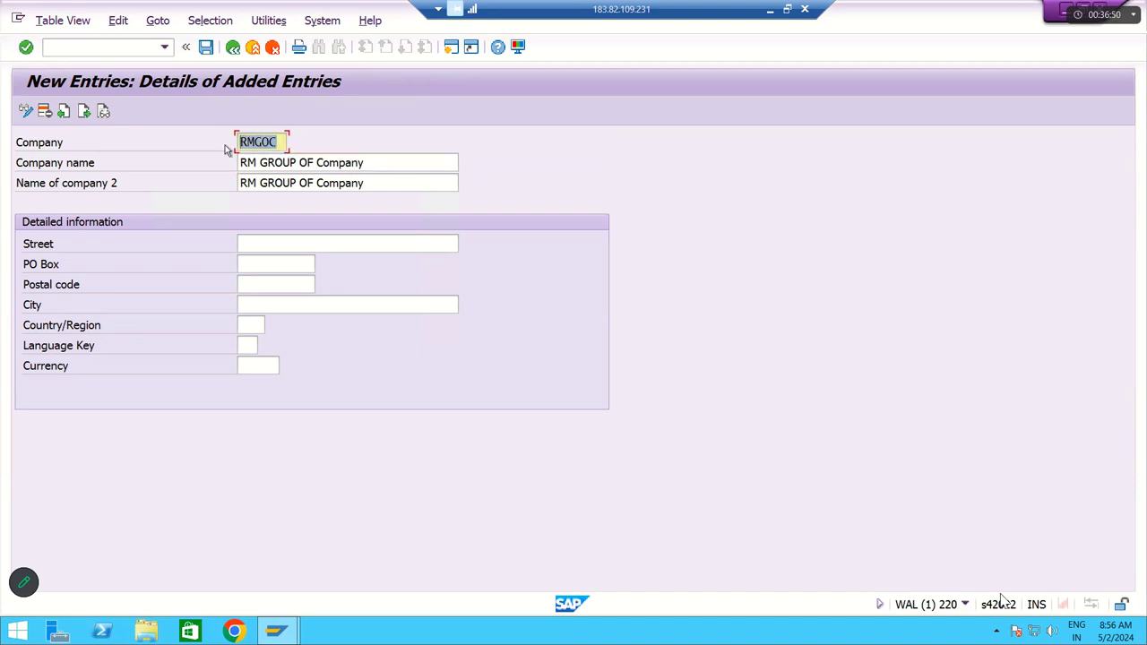
pyautogui.write('RMGOC')
pyautogui.press('BackSpace')
pyautogui.press('BackSpace')
pyautogui.press('BackSpace')
pyautogui.write('GOC')
pyautogui.click(273, 162)
pyautogui.click(275, 183)
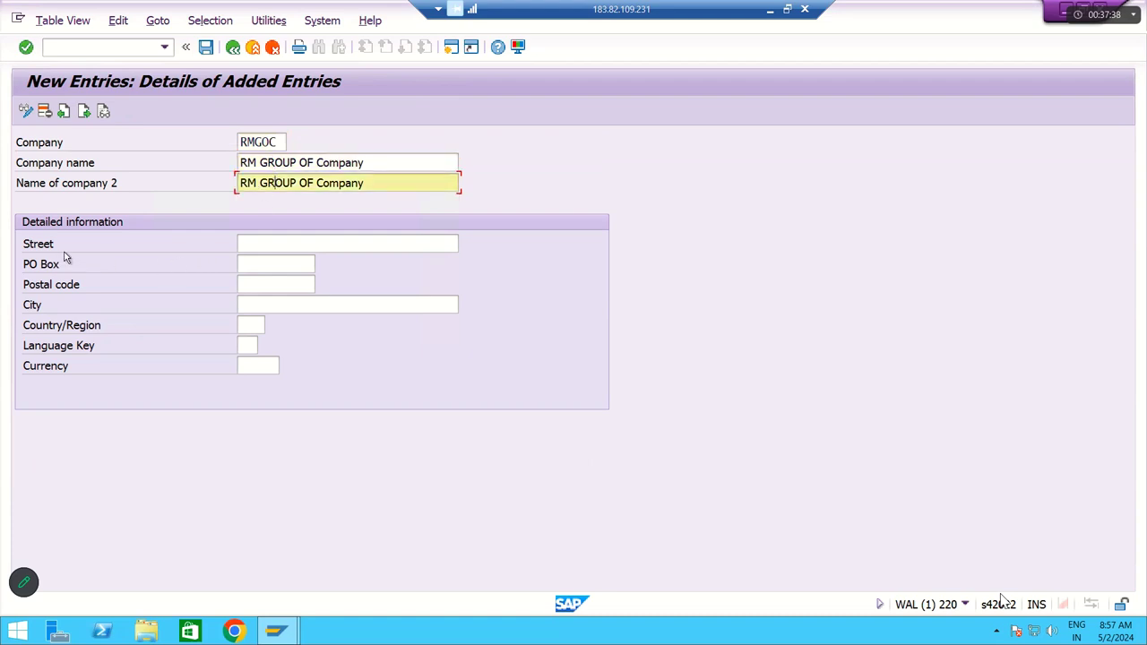
# Step: Fill in the company's street and PO box, and reuse the PO box value as the postal code
pyautogui.click(264, 238)
pyautogui.write('A')
pyautogui.press('capslock')
pyautogui.write('meerpet')
pyautogui.press('Tab')
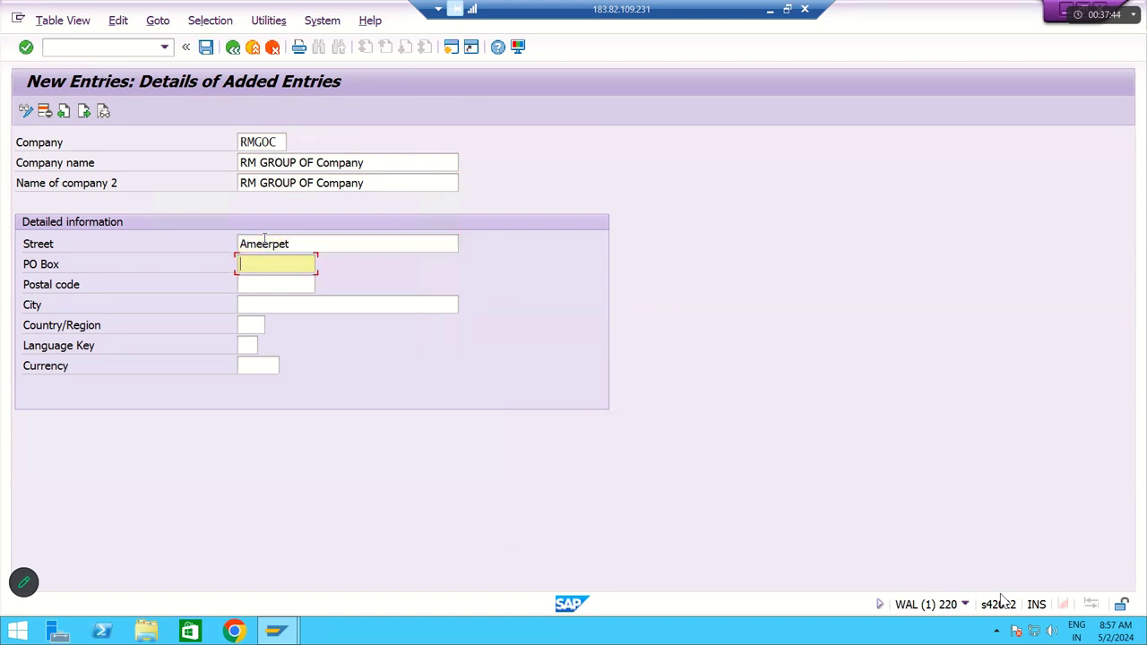
pyautogui.write('5000')
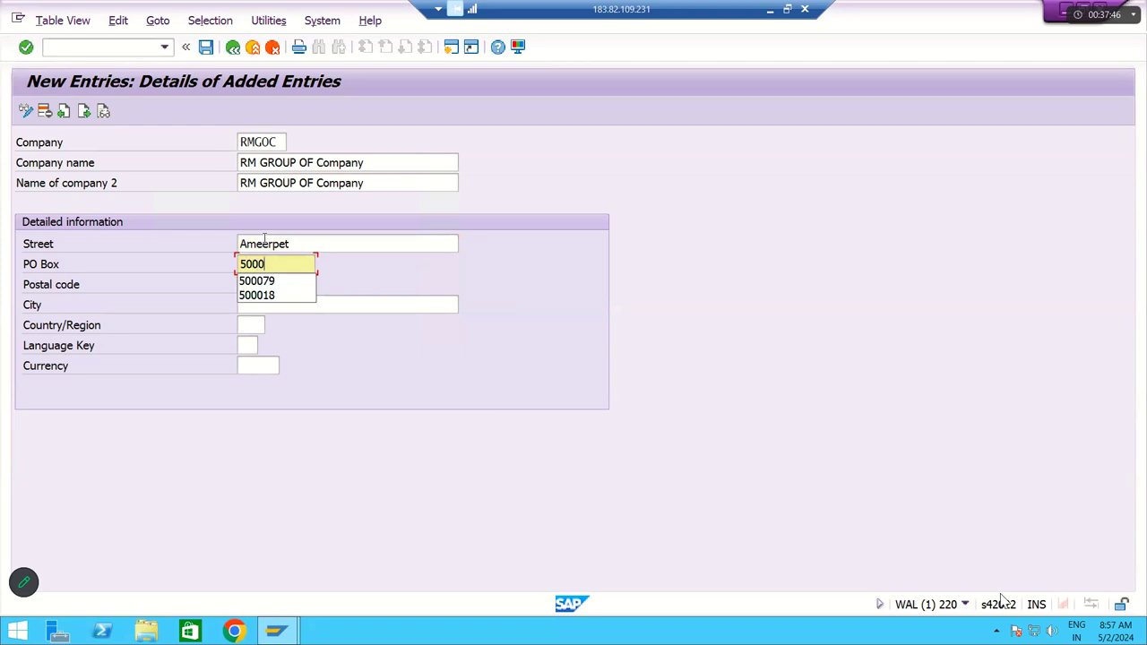
pyautogui.write('89')
pyautogui.press('Tab')
pyautogui.hotkey('shift', 'Tab')
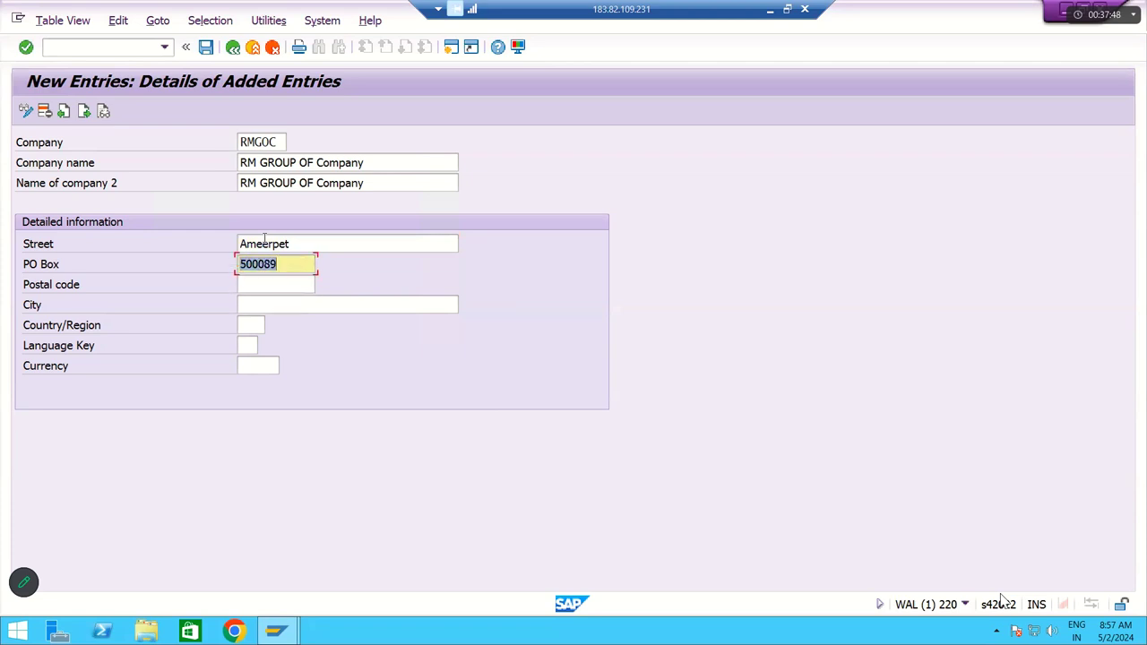
pyautogui.press('Tab')
pyautogui.hotkey('ctrl', 'v')
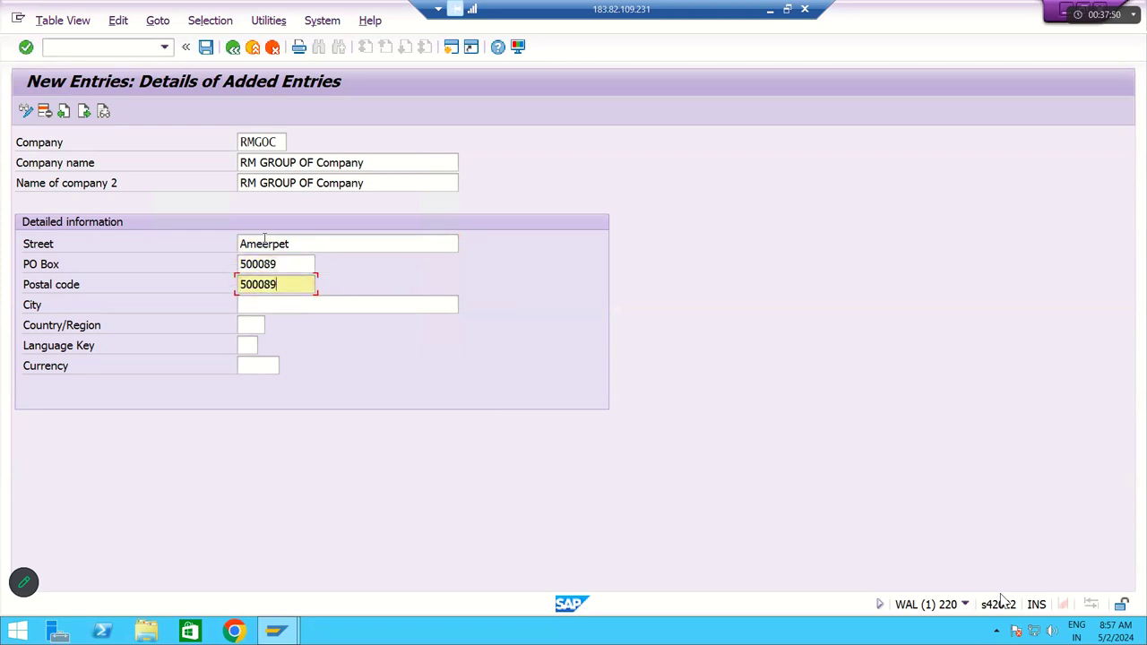
# Step: Fill in the company's city and set its country/region to IN (India)
pyautogui.press('Tab')
pyautogui.write('Hyerabad')
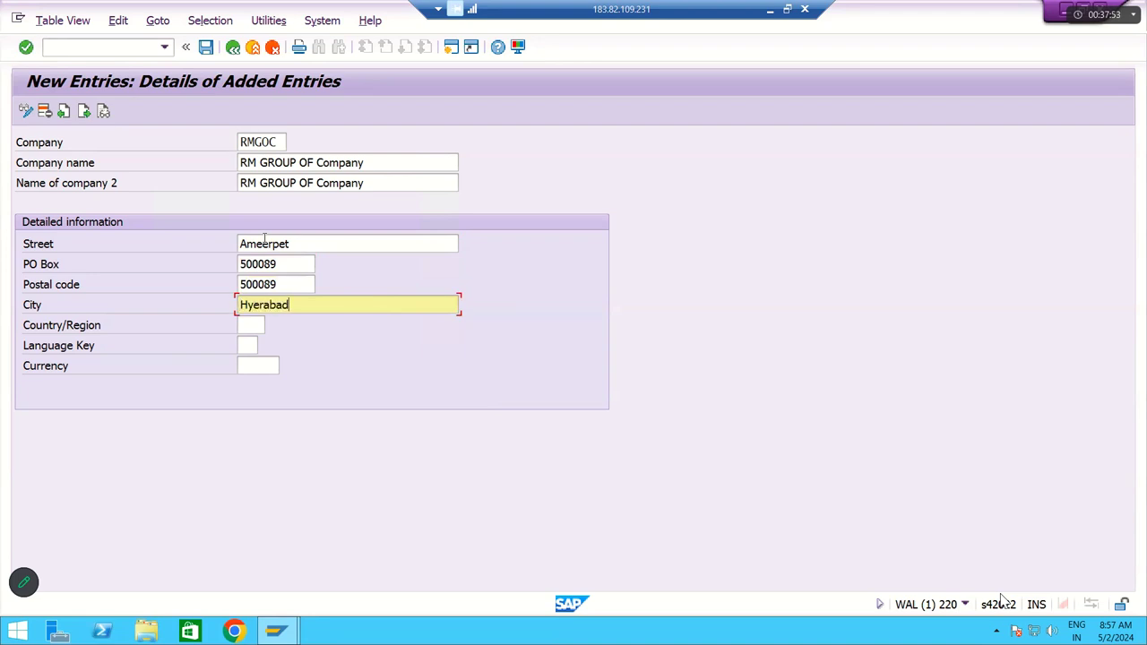
pyautogui.press('Tab')
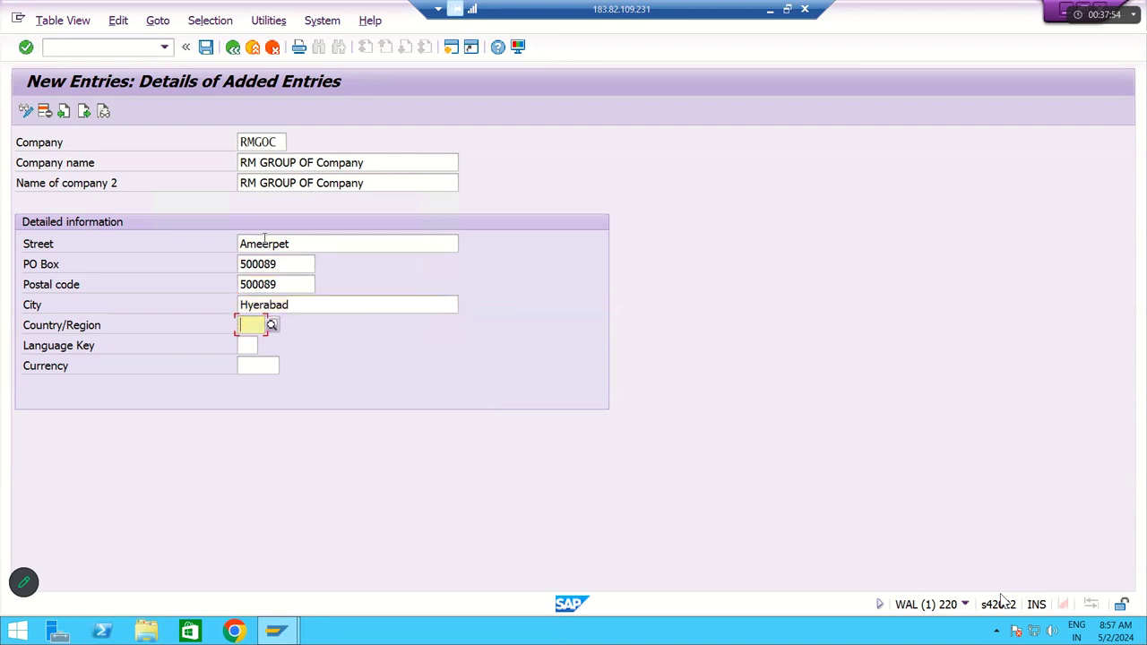
pyautogui.write('in')
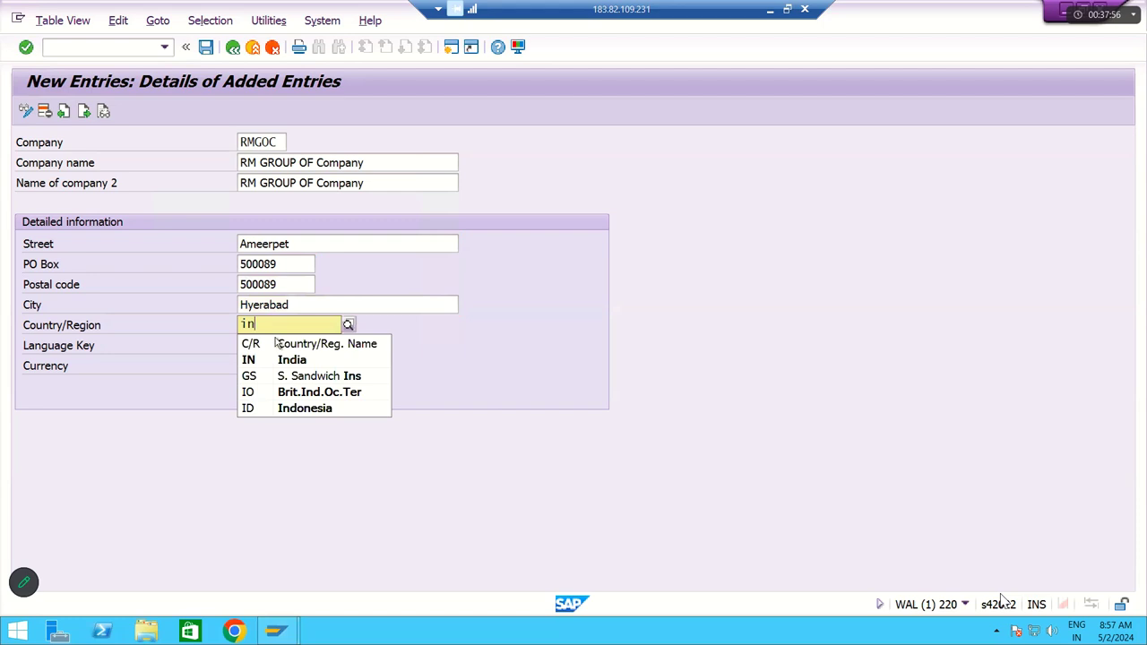
pyautogui.click(270, 359)
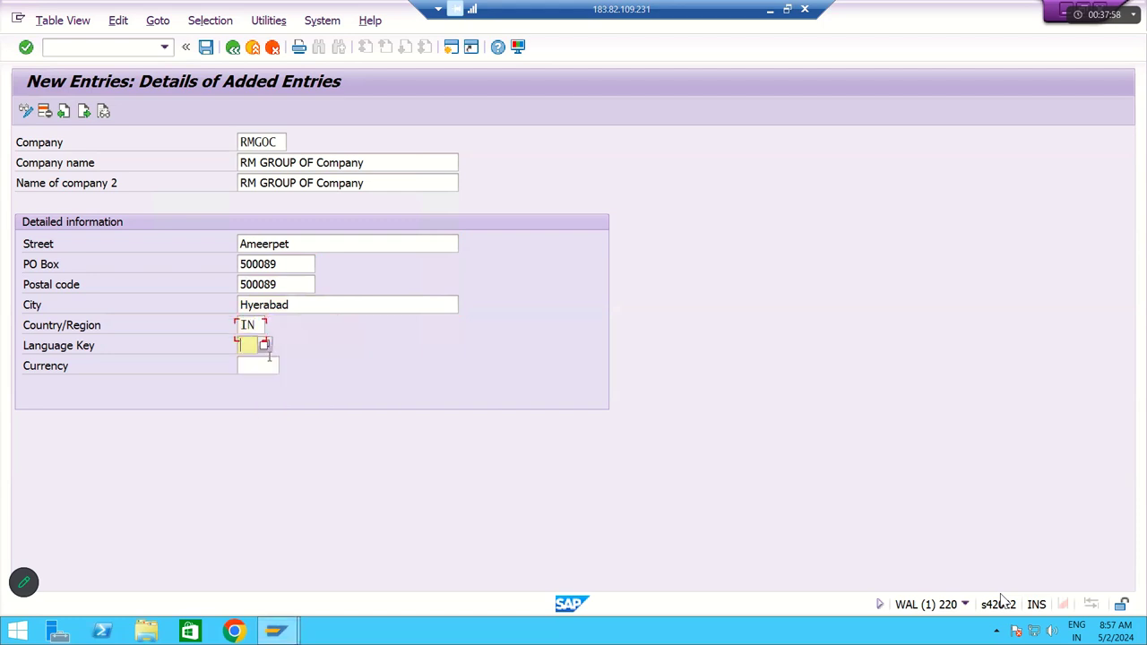
# Step: Set the company's language key to EN and its currency to INR (Indian Rupee)
pyautogui.write('e')
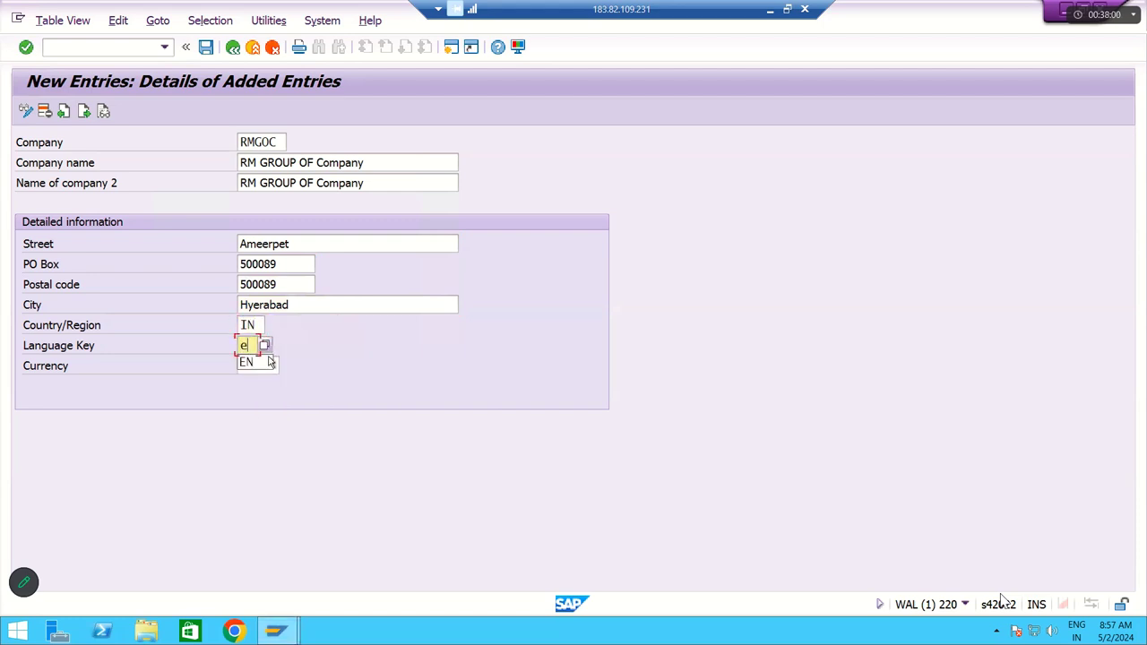
pyautogui.press('capslock')
pyautogui.click(269, 361)
pyautogui.click(269, 359)
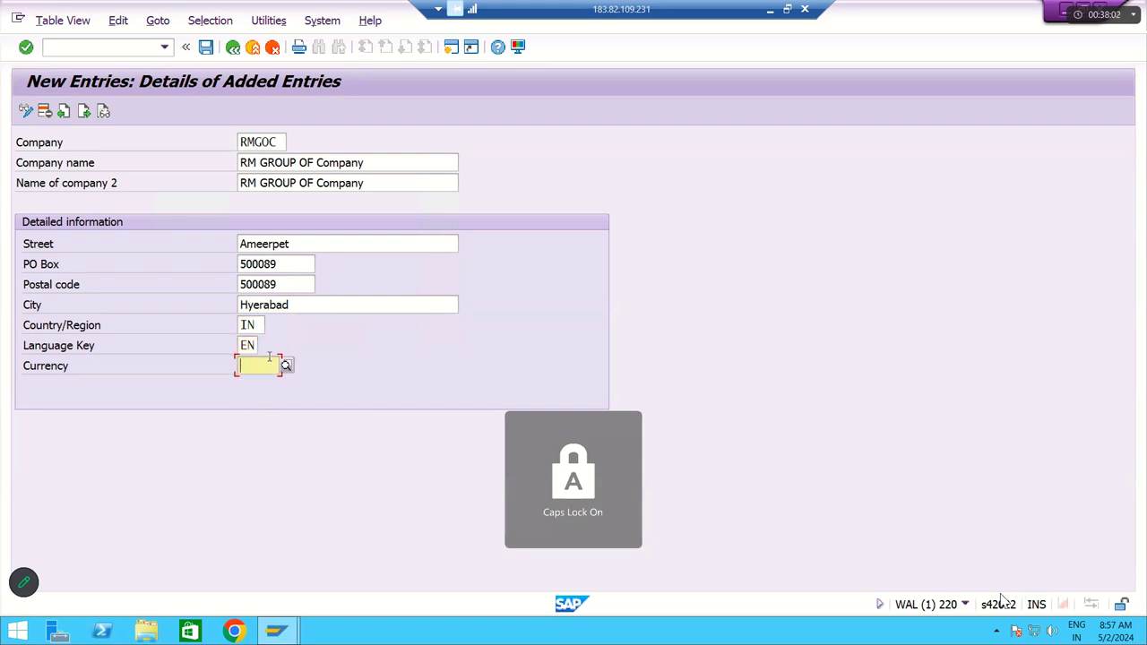
pyautogui.write('IN')
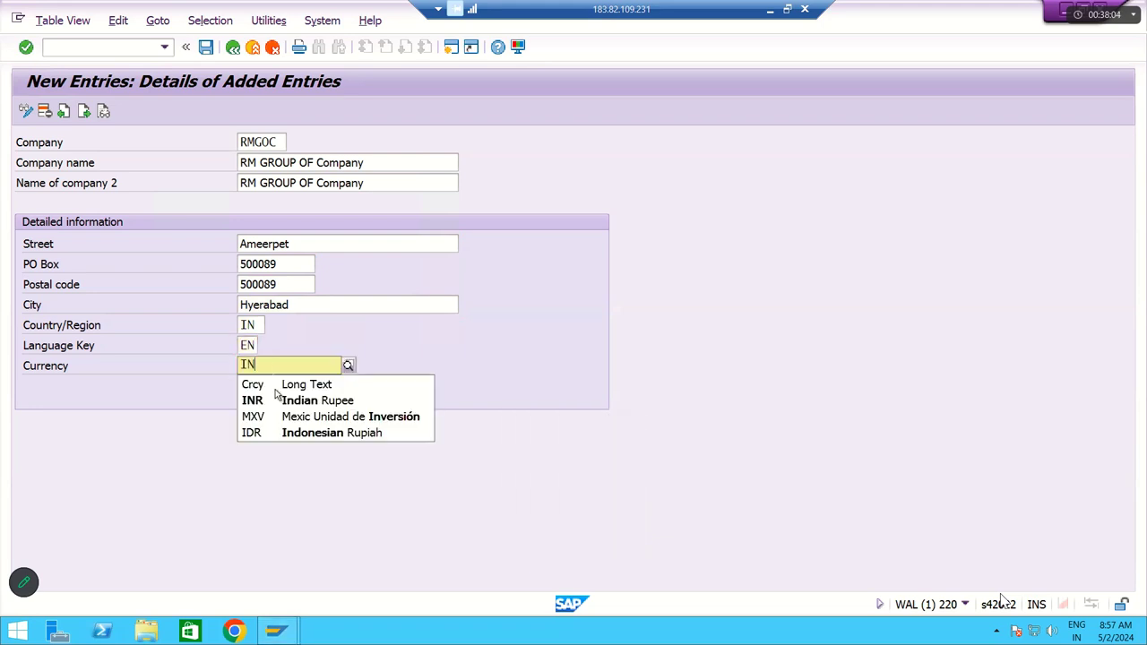
pyautogui.click(276, 402)
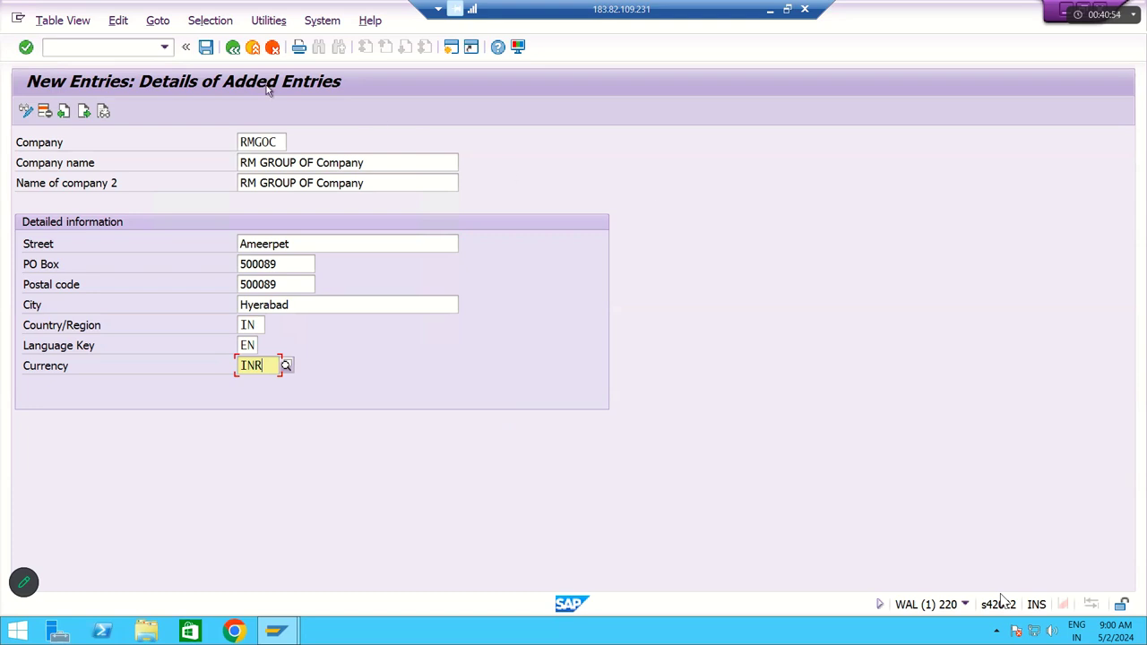
# Step: Save the new company under the proposed customizing request and return to the implementation guide
pyautogui.click(207, 48)
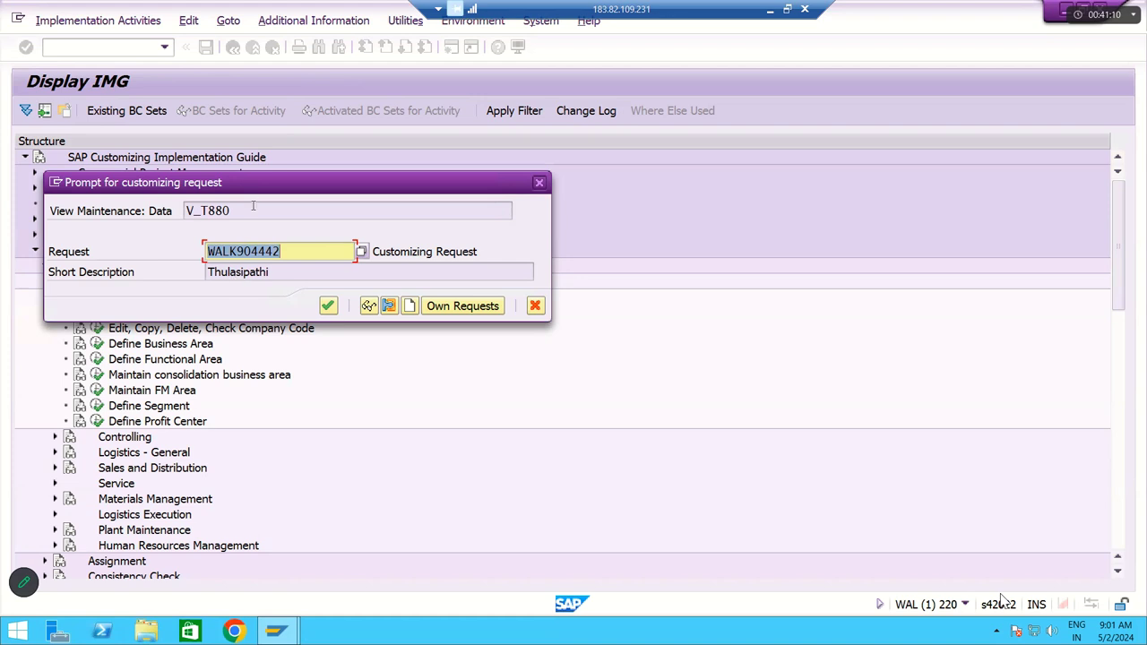
pyautogui.click(328, 306)
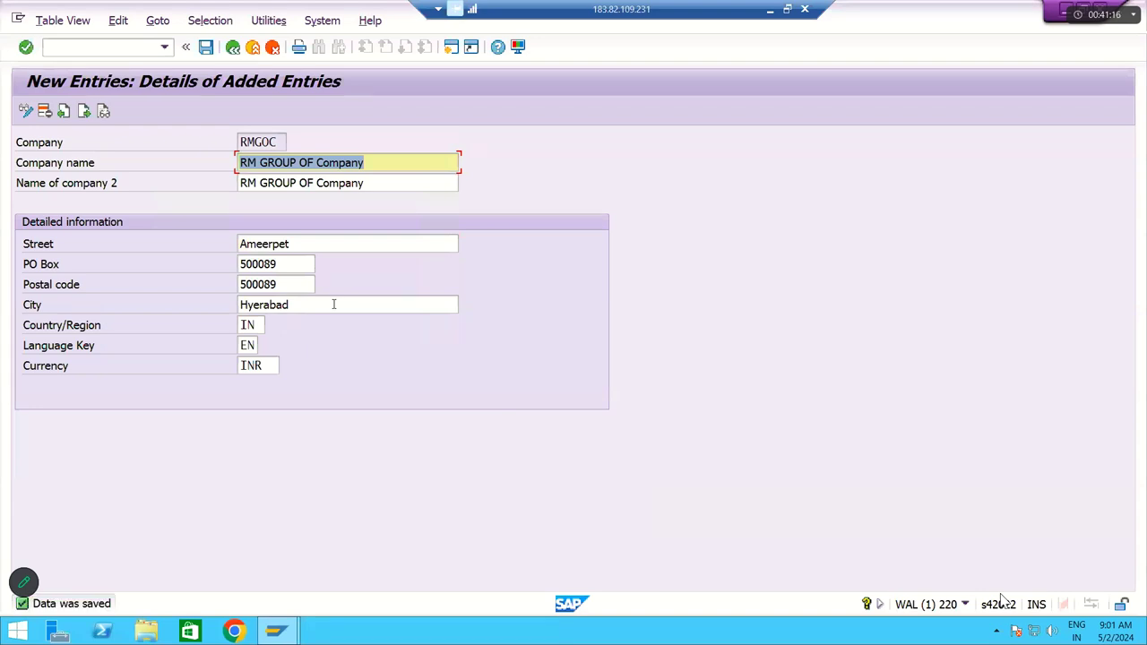
pyautogui.click(232, 48)
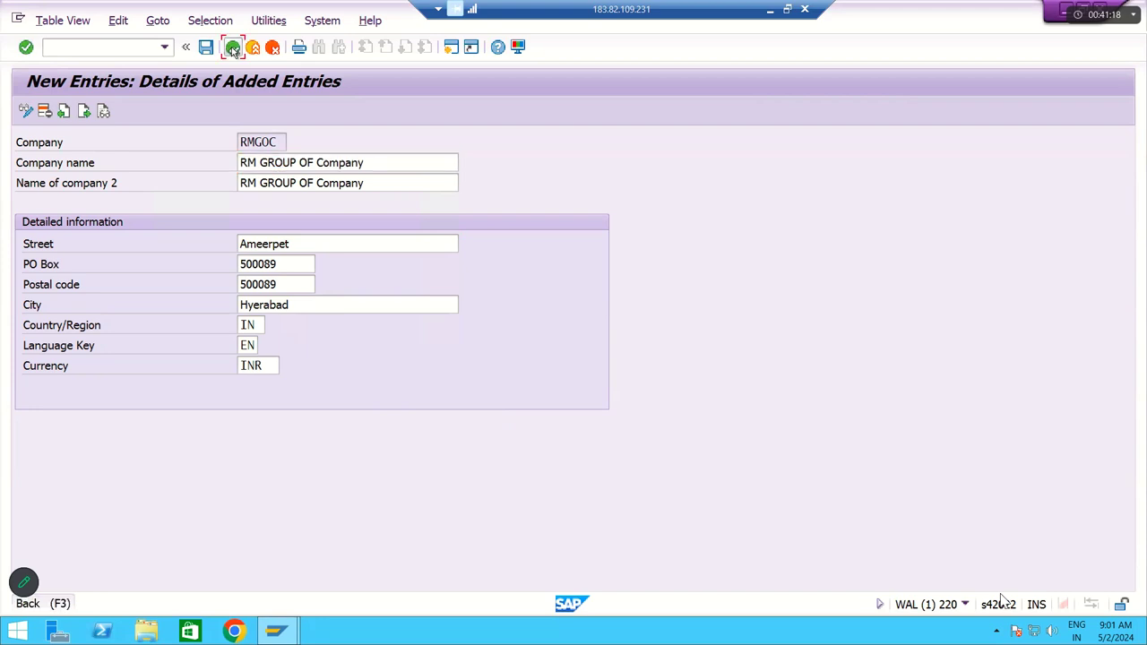
pyautogui.click(232, 48)
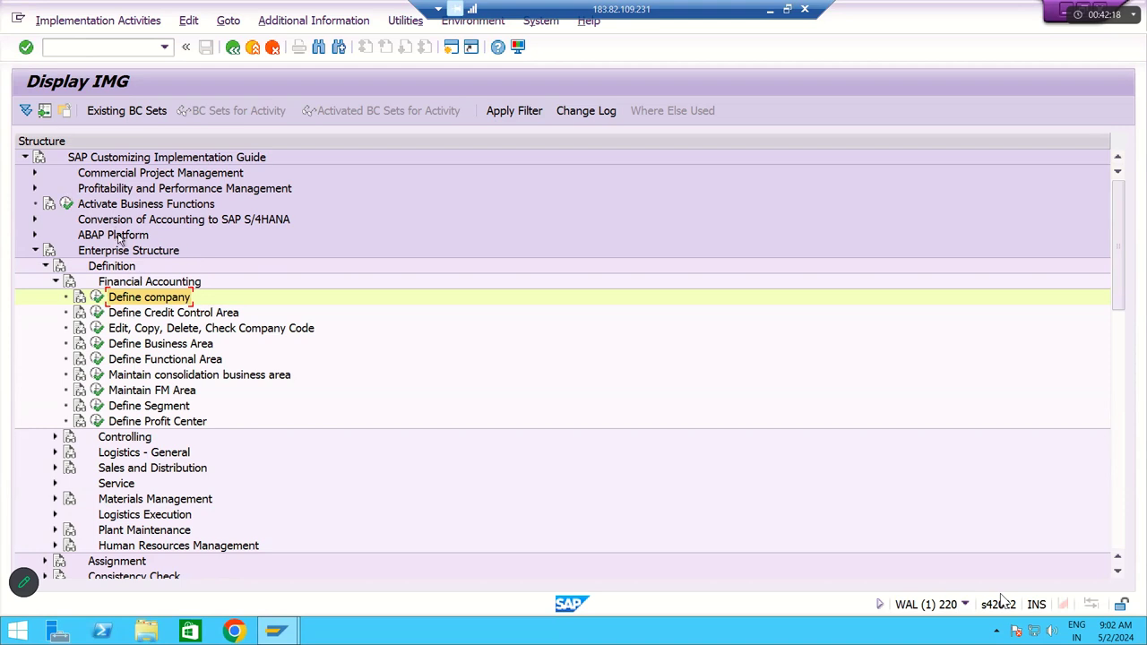
# Step: Reopen the Define company activity and start positioning the company overview on a specific entry
pyautogui.click(97, 297)
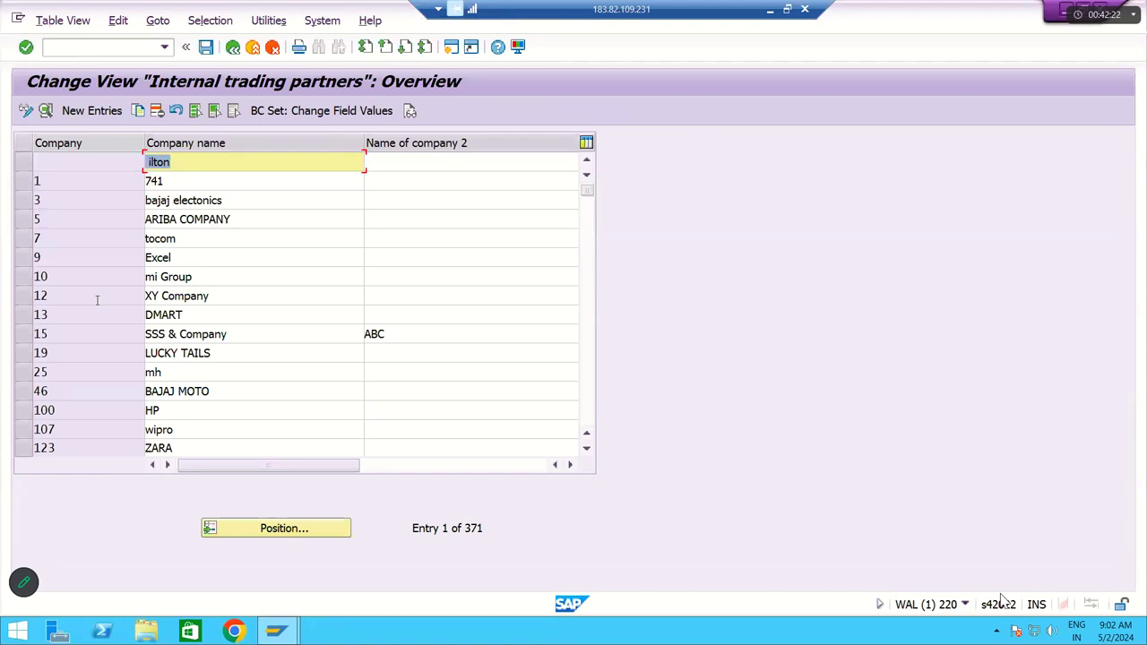
pyautogui.click(259, 529)
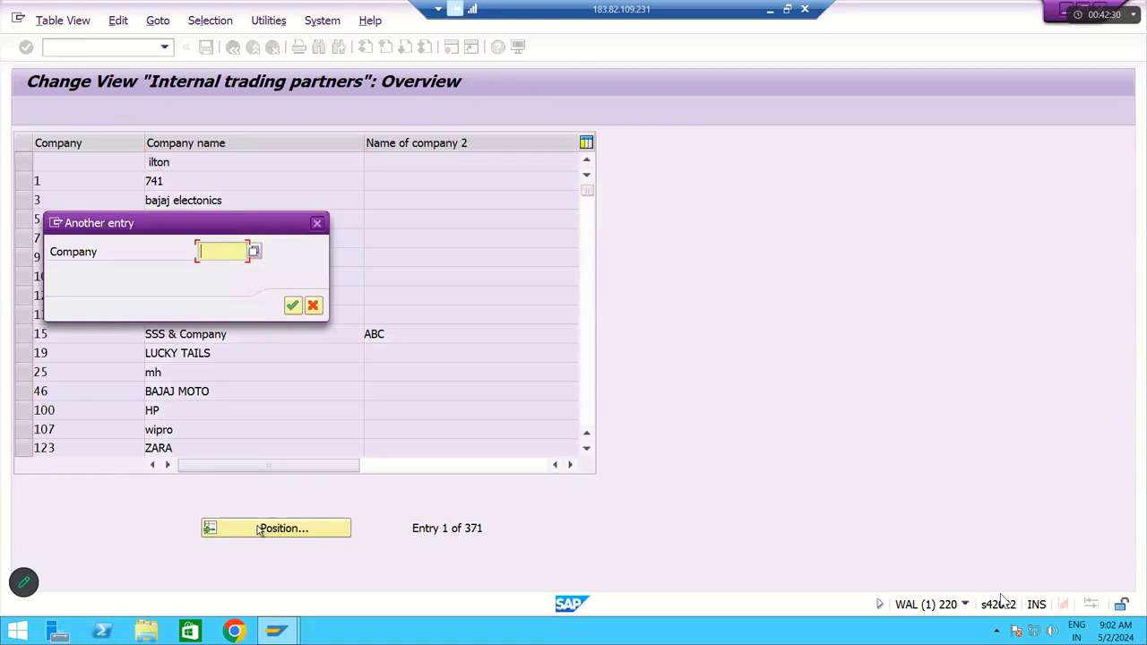
pyautogui.write('RMGOC')
pyautogui.press('BackSpace')
pyautogui.press('BackSpace')
pyautogui.press('BackSpace')
pyautogui.press('BackSpace')
pyautogui.press('BackSpace')
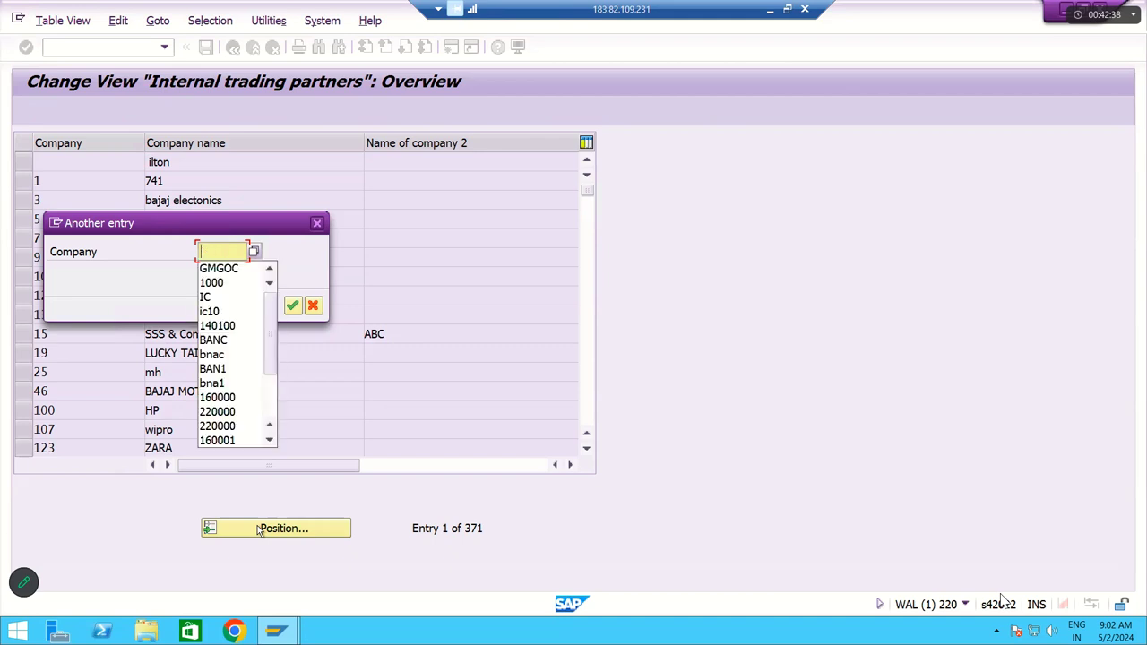
pyautogui.click(276, 277)
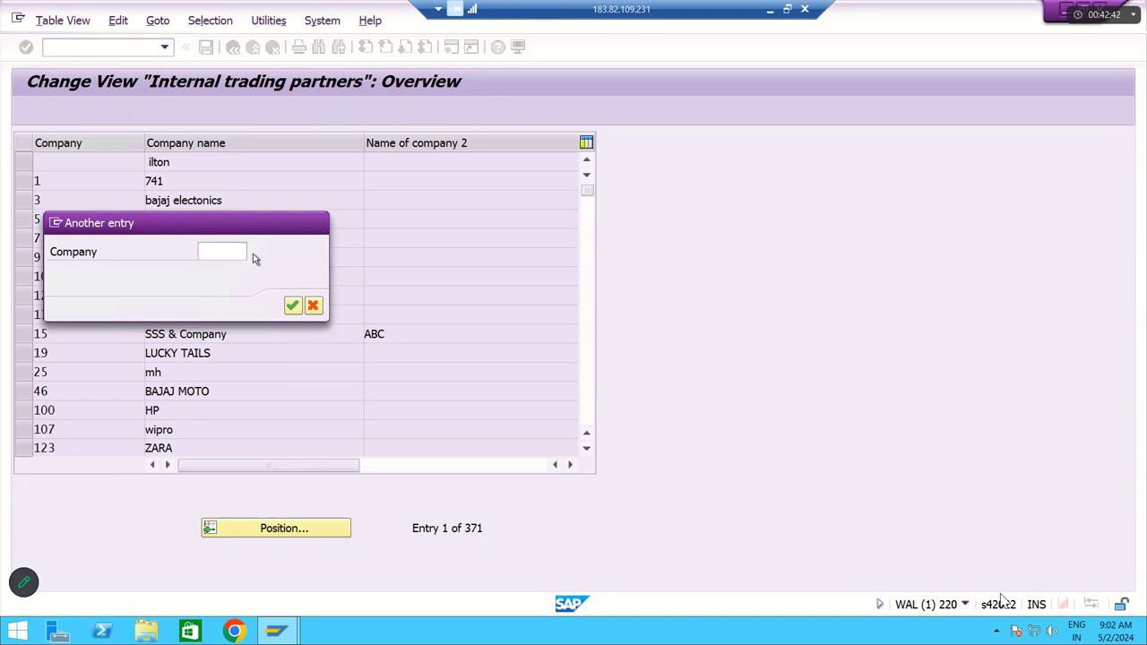
pyautogui.click(254, 258)
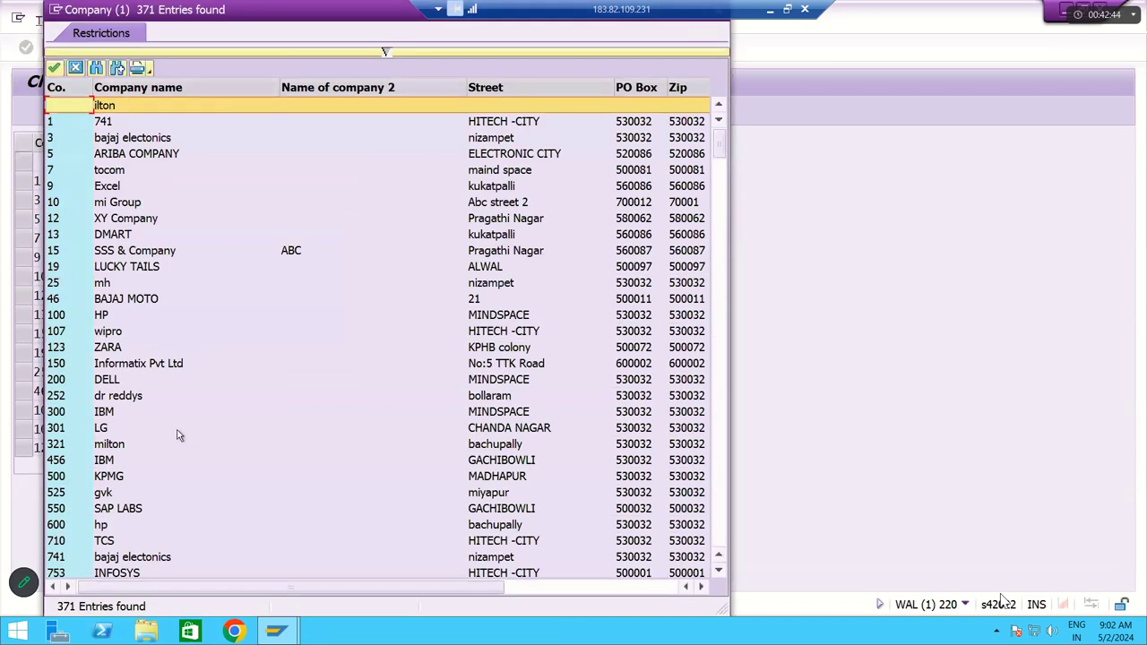
pyautogui.moveTo(139, 13); pyautogui.dragTo(172, 73)
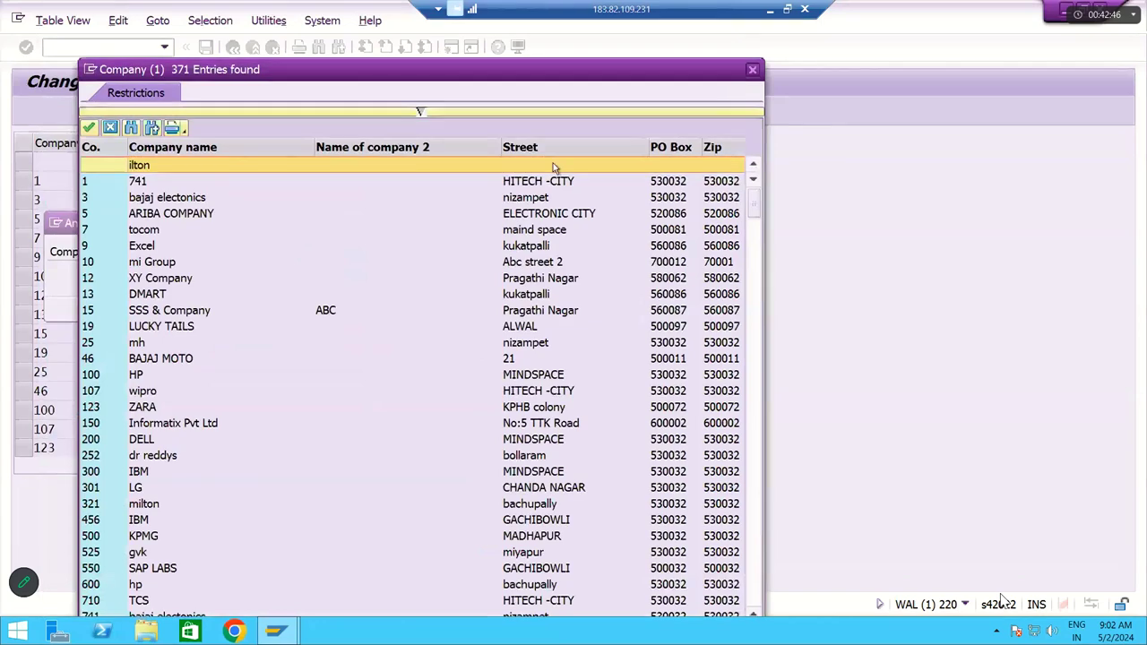
pyautogui.moveTo(702, 78); pyautogui.dragTo(824, 179)
pyautogui.click(877, 170)
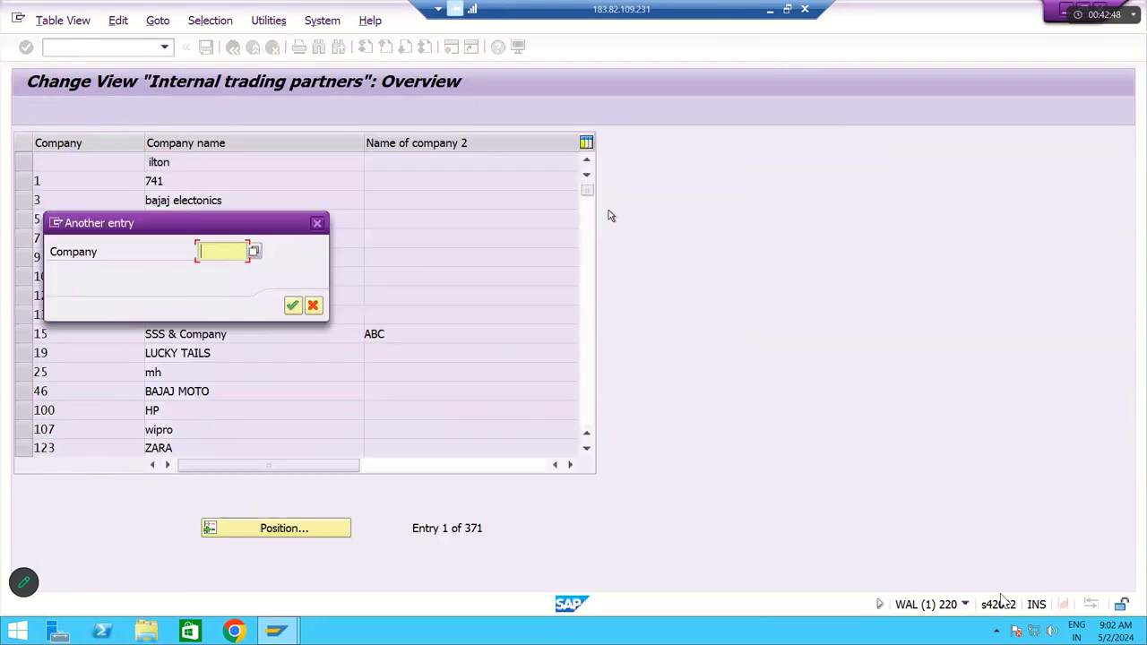
# Step: Position the company overview on RMGOC to check the new entry, and return to the implementation guide
pyautogui.write('RMP')
pyautogui.press('BackSpace')
pyautogui.write('GOC')
pyautogui.press('Return')
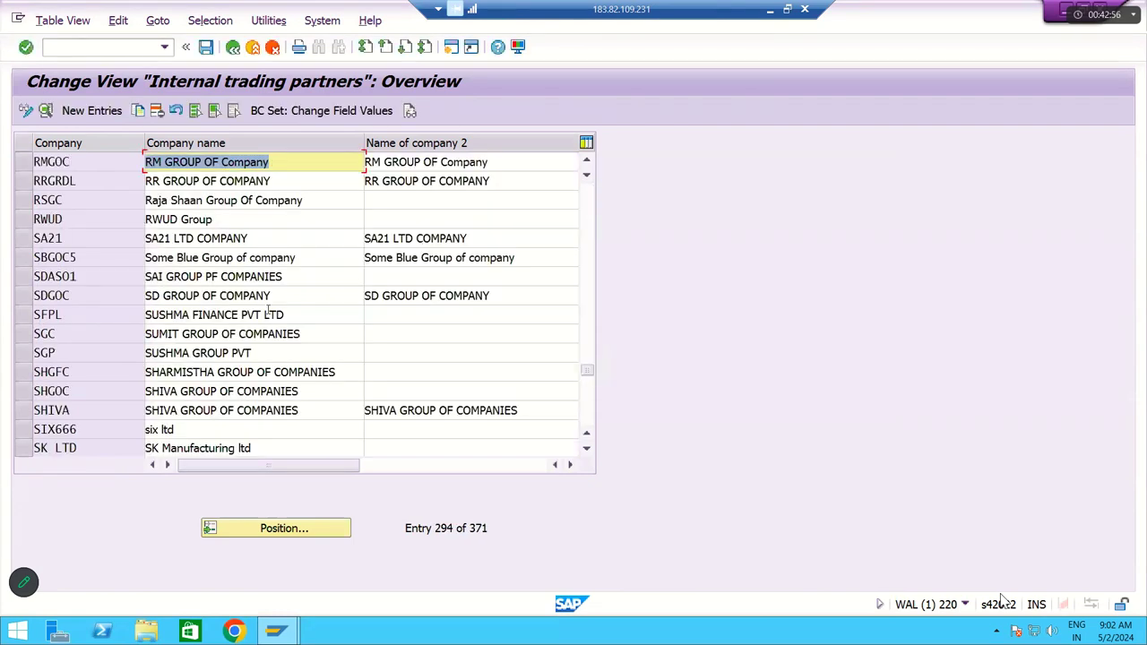
pyautogui.click(233, 48)
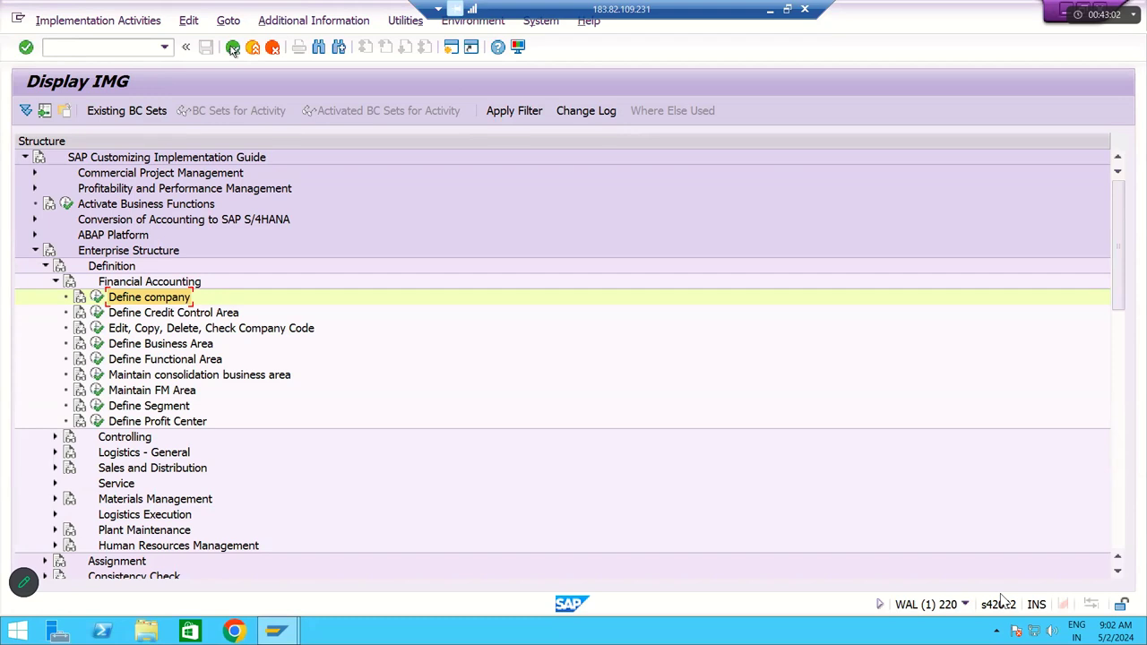
# Step: Reopen the Define company activity, position the list on RMGOC and open that company's details
pyautogui.click(97, 297)
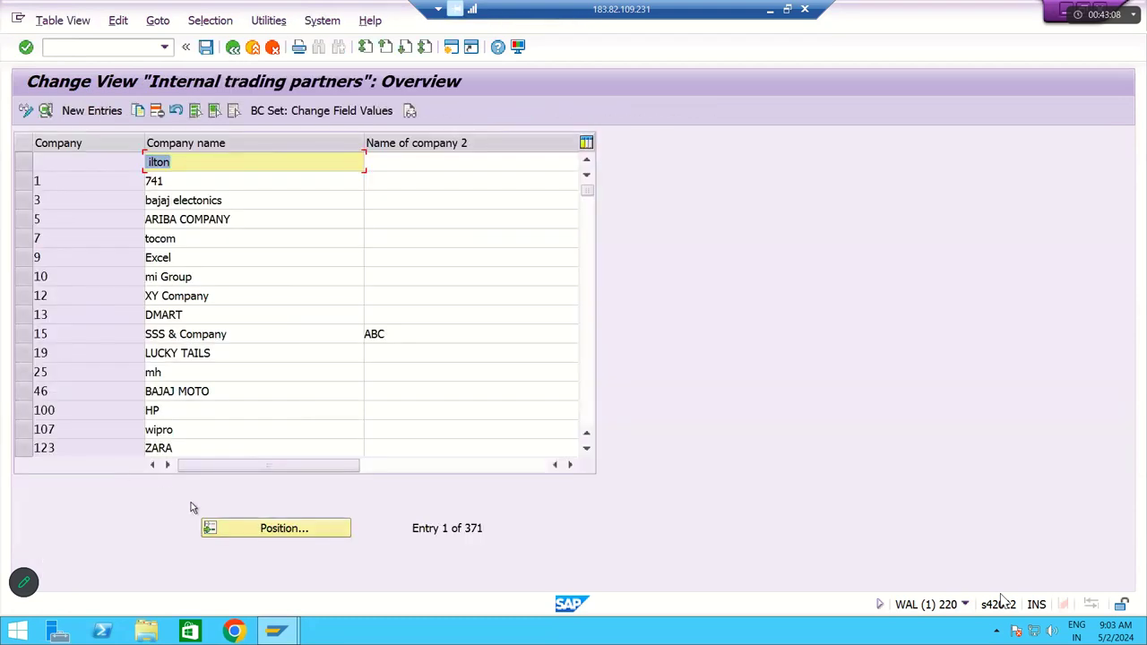
pyautogui.click(249, 533)
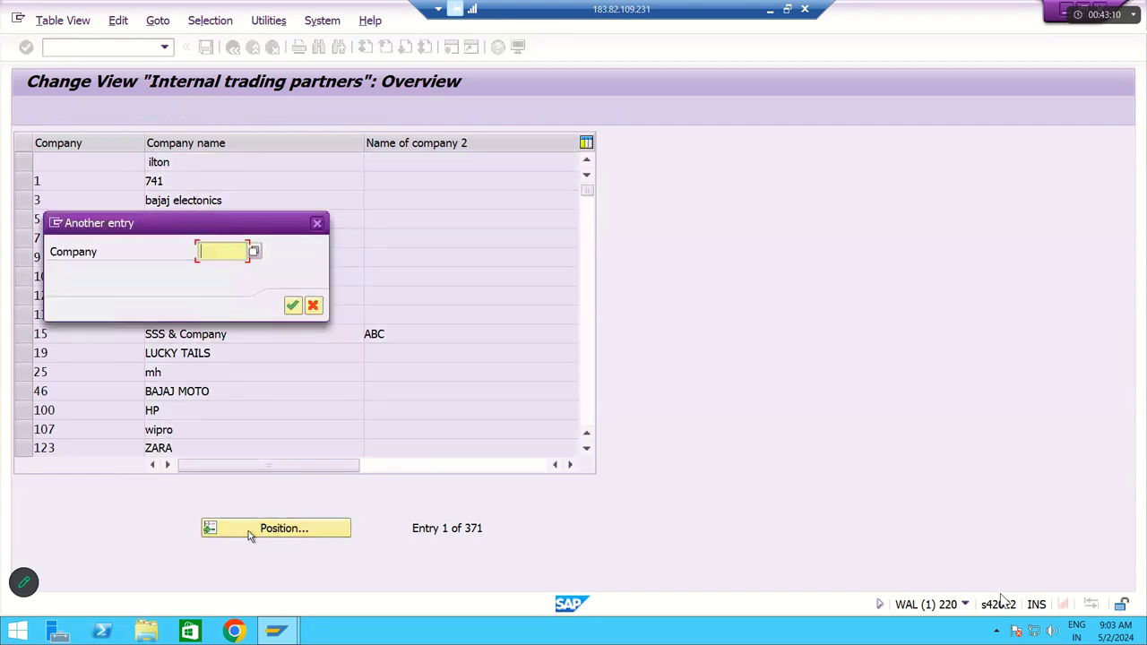
pyautogui.write('RMGOC')
pyautogui.press('Return')
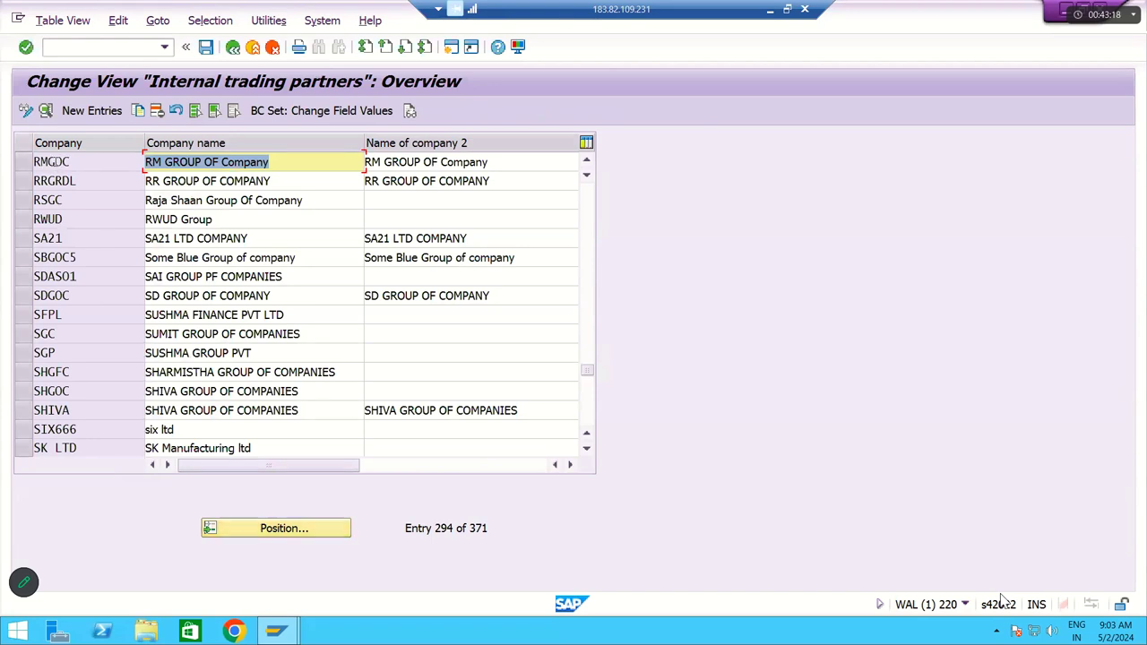
pyautogui.doubleClick(56, 162)
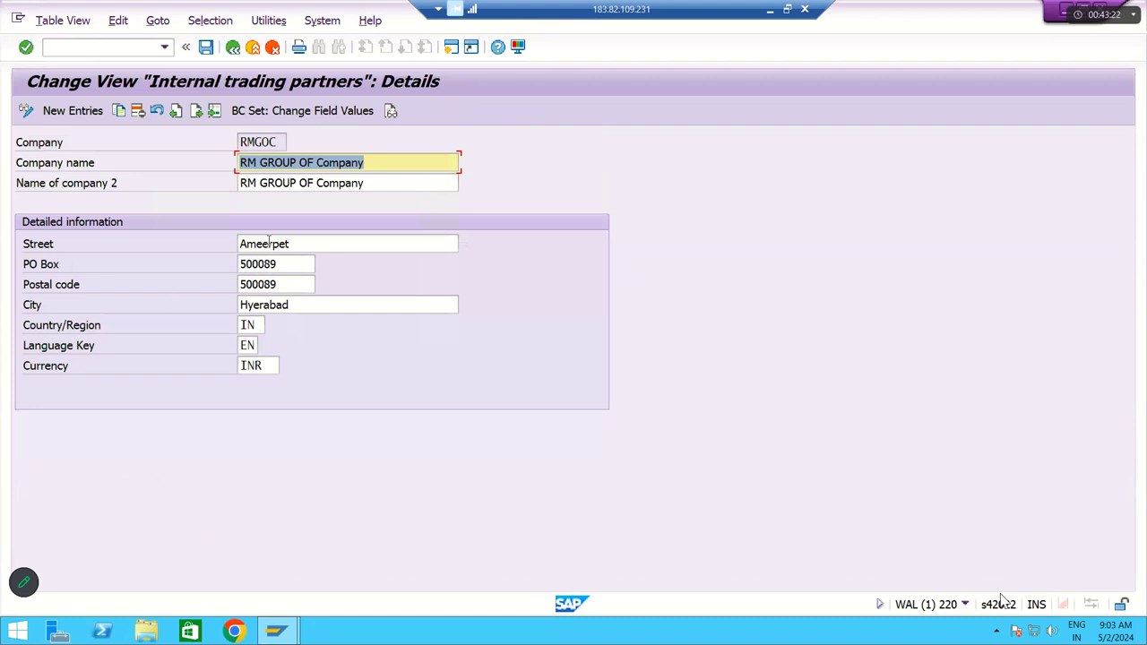
# Step: Review the RMGOC record's company ID, street, PO box, postal code, city and country/region
pyautogui.click(268, 244)
pyautogui.click(268, 264)
pyautogui.click(266, 285)
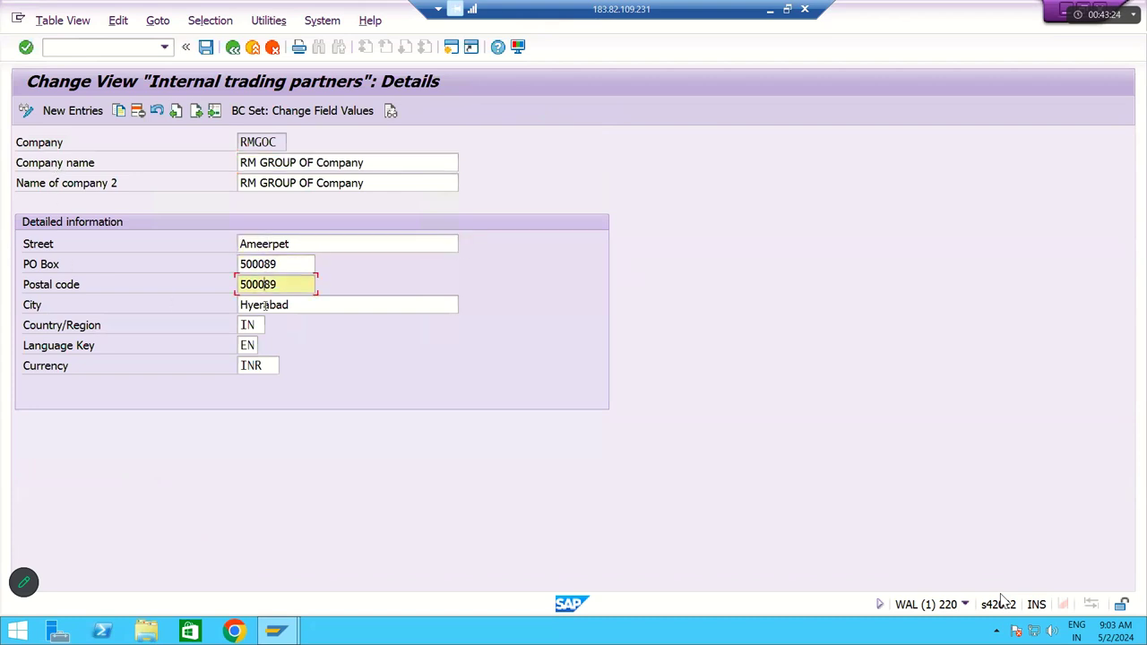
pyautogui.click(266, 305)
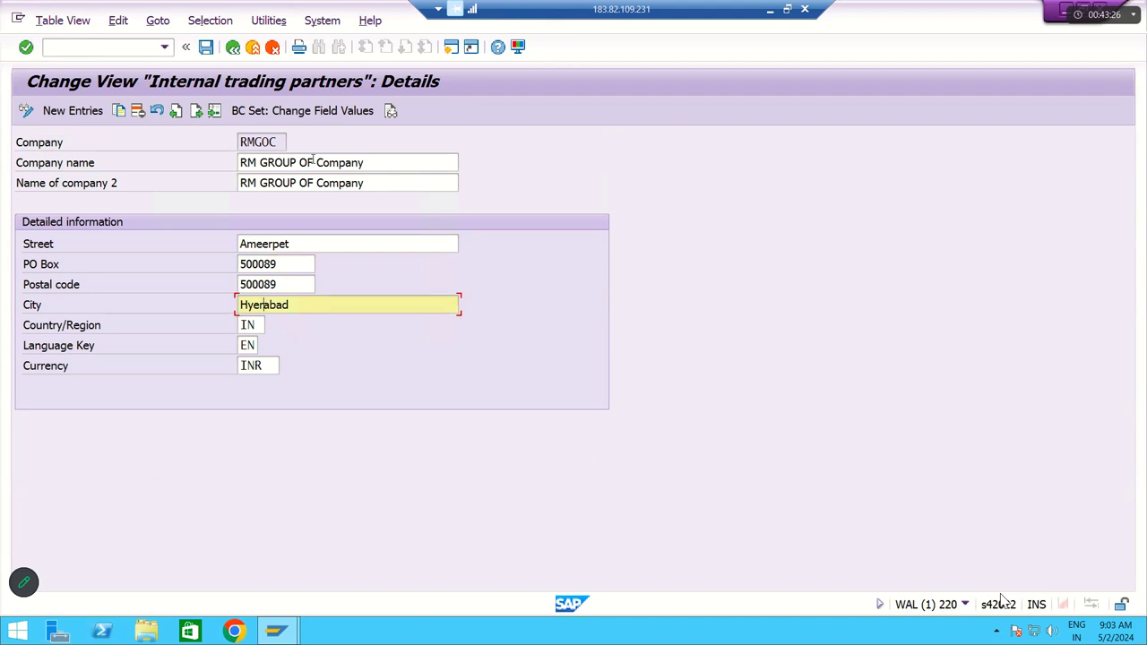
pyautogui.moveTo(285, 142); pyautogui.dragTo(230, 141)
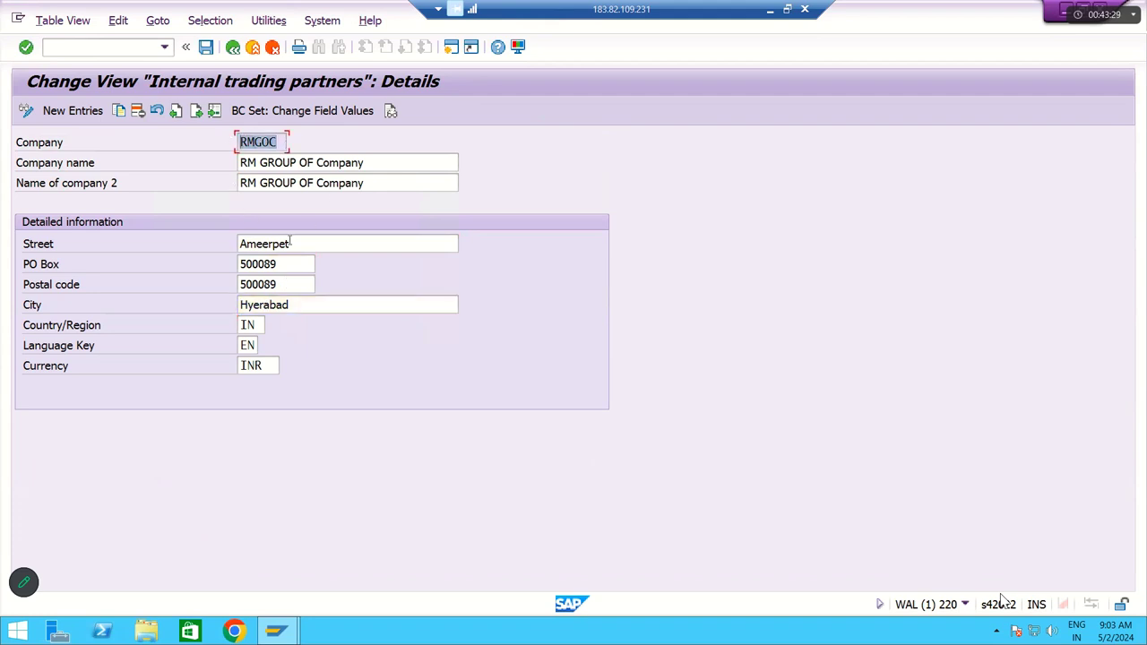
pyautogui.click(261, 285)
pyautogui.click(262, 301)
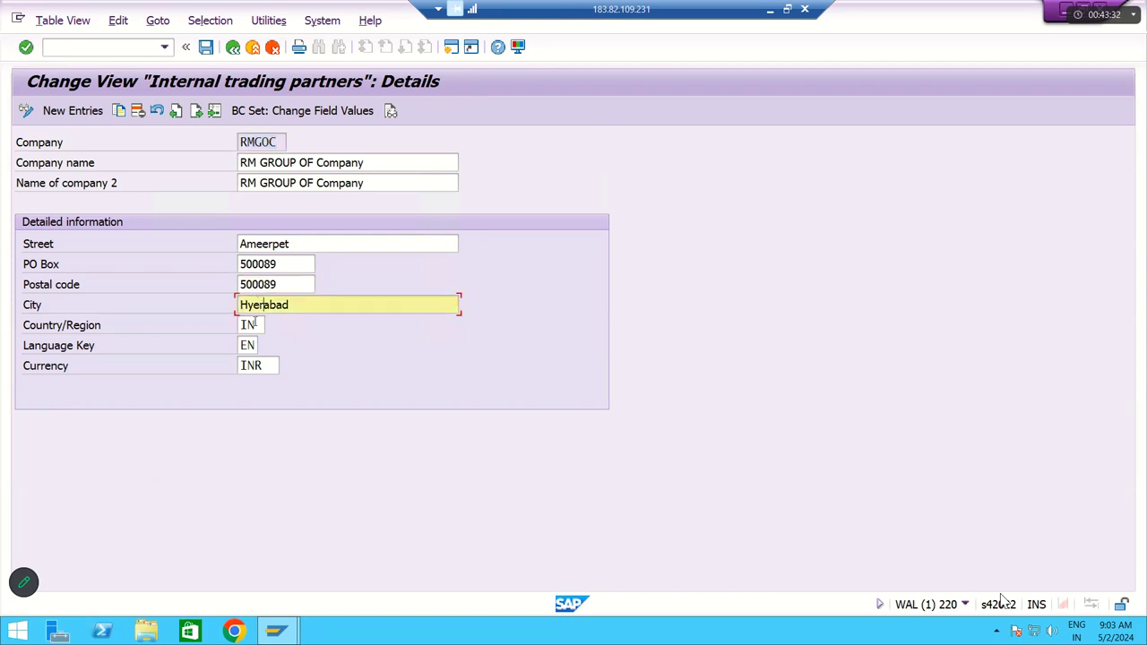
pyautogui.click(253, 324)
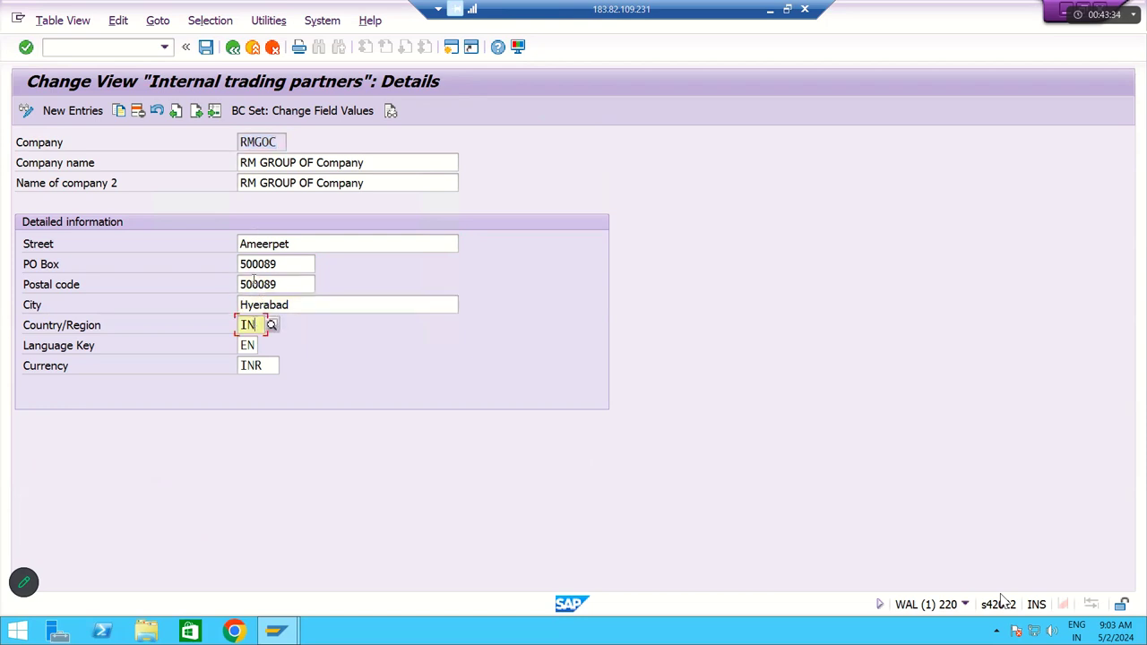
# Step: Leave the company record and the implementation guide for SAP Easy Access, and switch to the Excel workbook
pyautogui.click(232, 46)
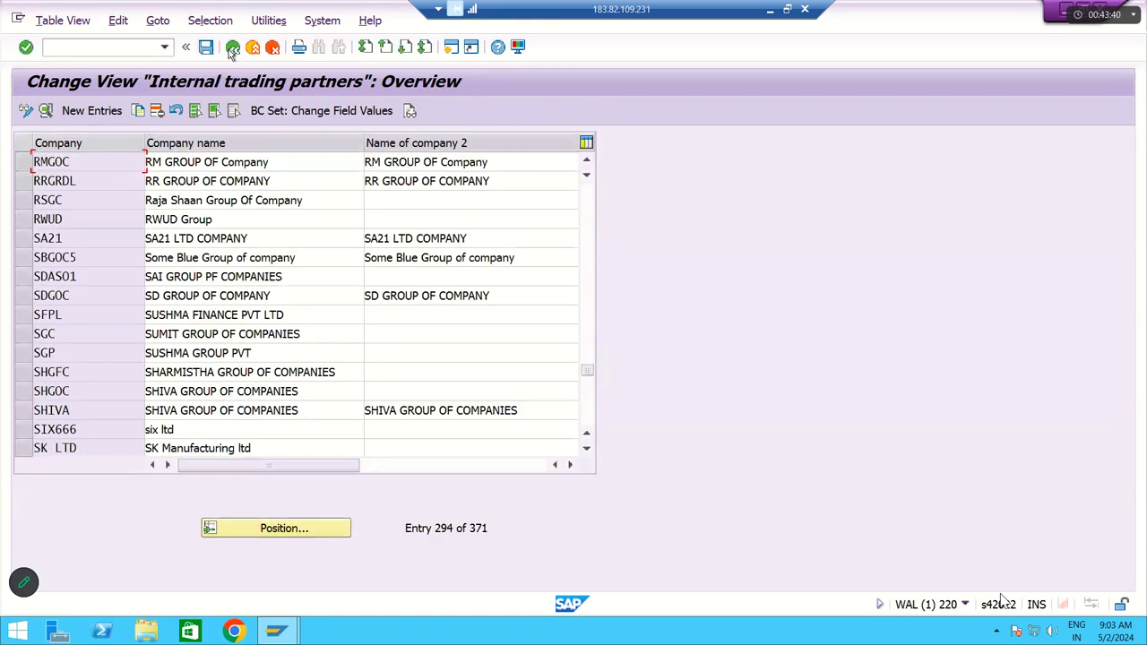
pyautogui.click(232, 46)
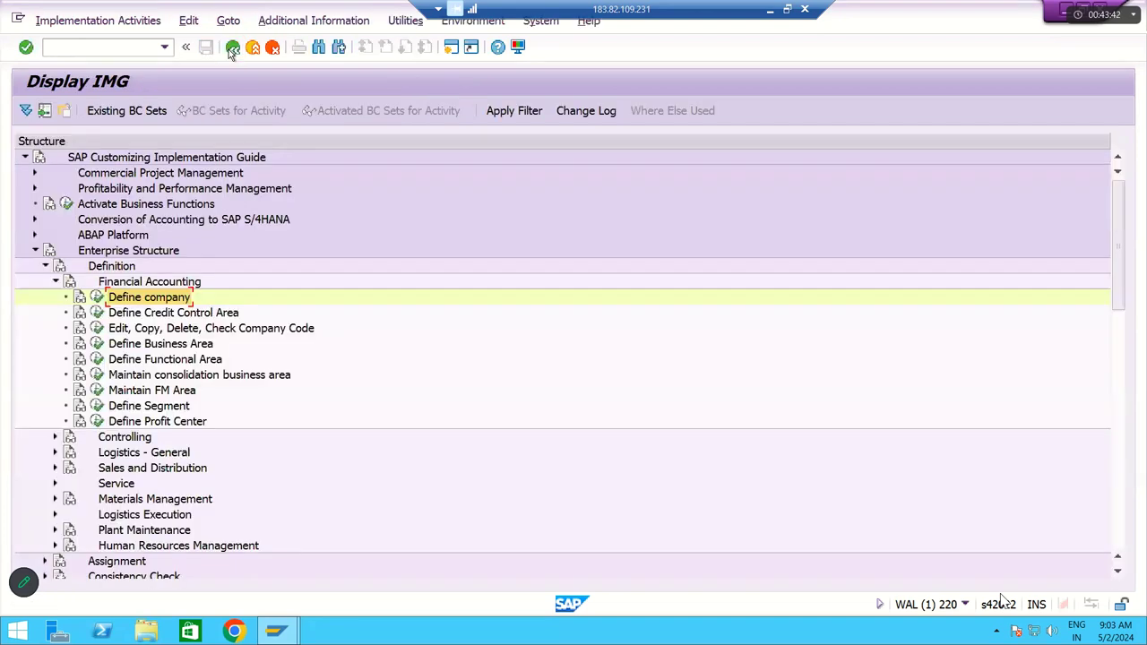
pyautogui.click(232, 47)
pyautogui.click(232, 47)
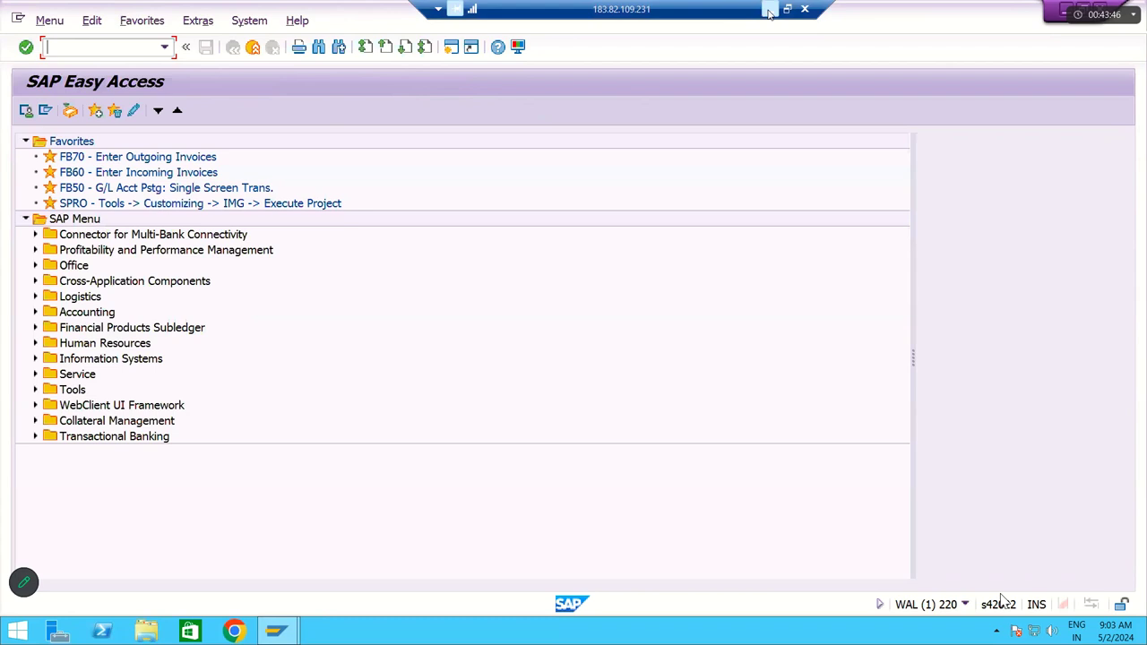
pyautogui.click(769, 11)
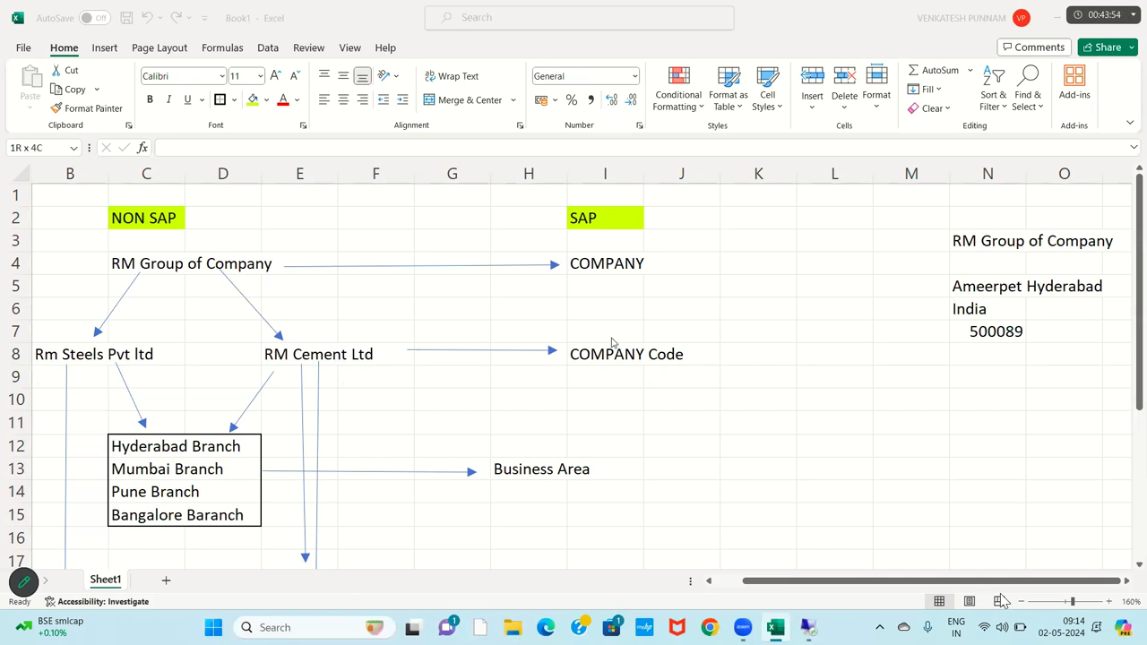
# Step: Highlight the company code row B8:J8, from Rm Steels Pvt ltd through COMPANY Code
pyautogui.click(565, 315)
pyautogui.press('Left')
pyautogui.press('Left')
pyautogui.press('Left')
pyautogui.press('Left')
pyautogui.press('Left')
pyautogui.press('Left')
pyautogui.press('Left')
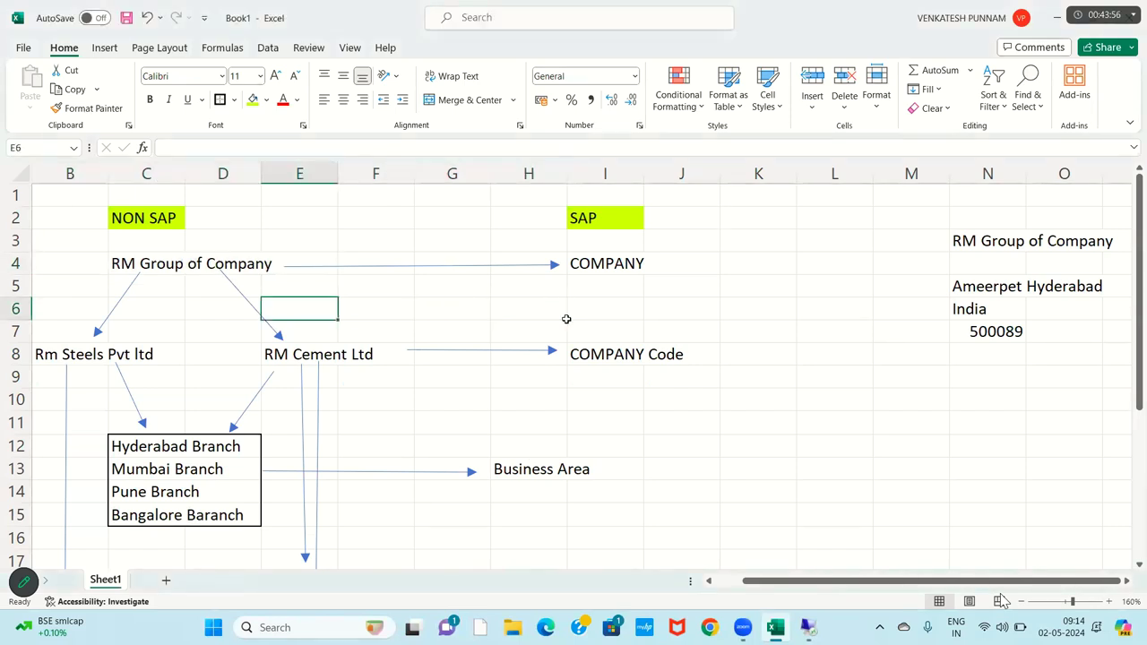
pyautogui.press('Down')
pyautogui.press('Down')
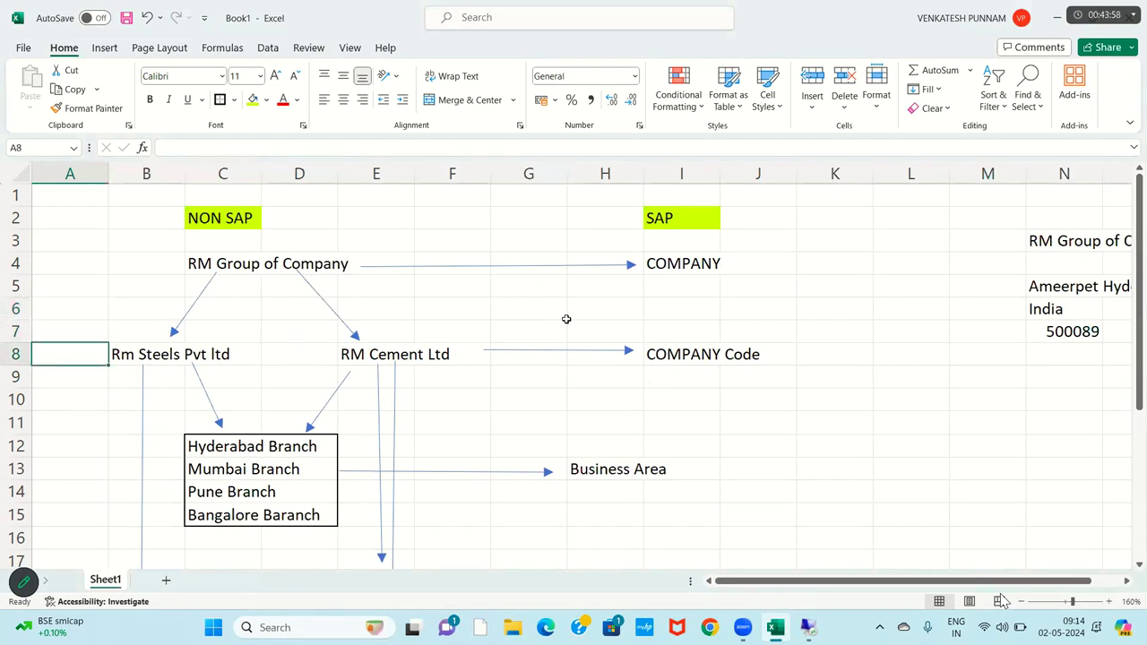
pyautogui.press('Right')
pyautogui.press('Right')
pyautogui.press('Left')
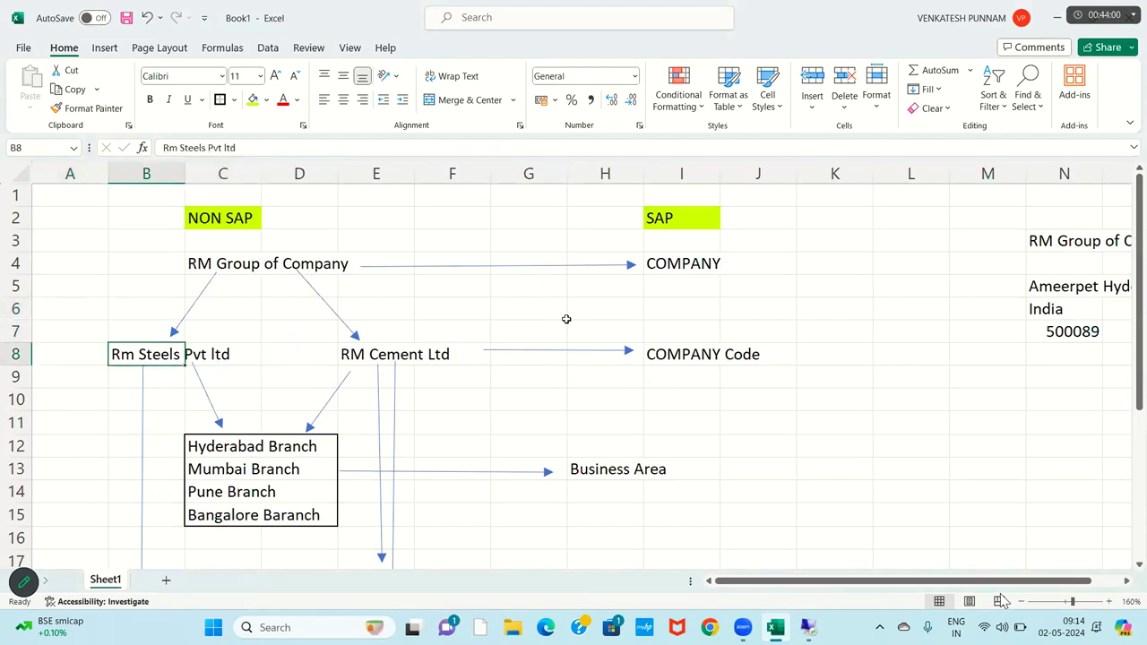
pyautogui.hotkey('shift', 'Right')
pyautogui.hotkey('shift', 'Right')
pyautogui.hotkey('shift', 'Right')
pyautogui.hotkey('shift', 'Right')
pyautogui.hotkey('shift', 'Right')
pyautogui.hotkey('shift', 'Right')
pyautogui.hotkey('shift', 'Right')
pyautogui.hotkey('shift', 'Right')
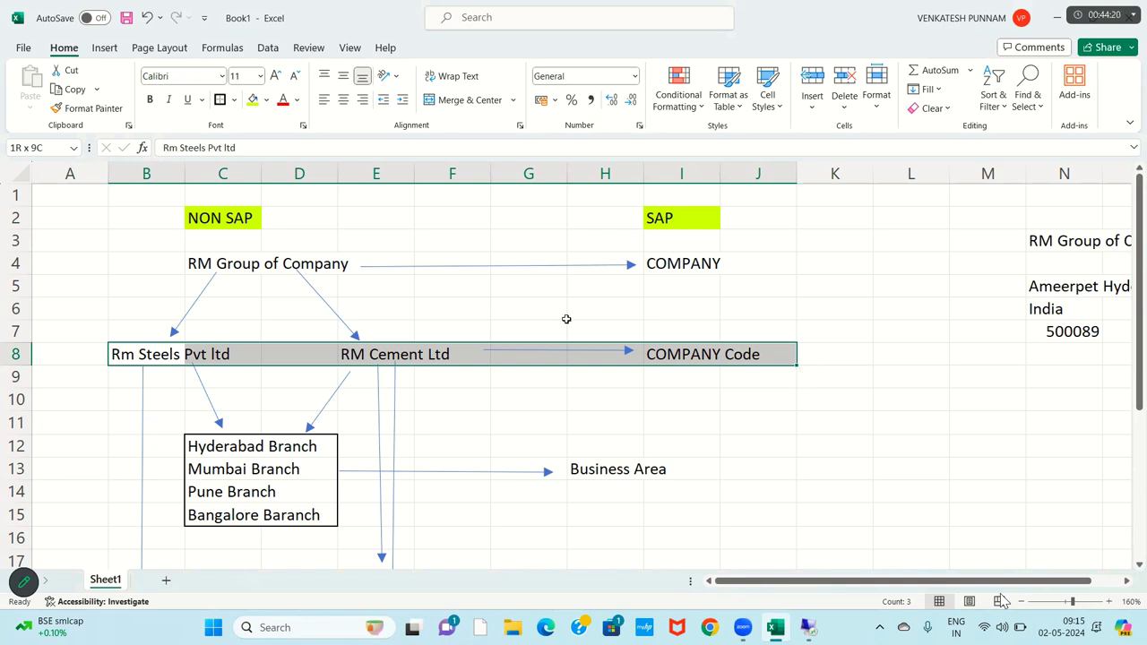
# Step: Trace the hierarchy from RM Group of Company to Rm Steels Pvt ltd and RM Cement Ltd
pyautogui.click(203, 262)
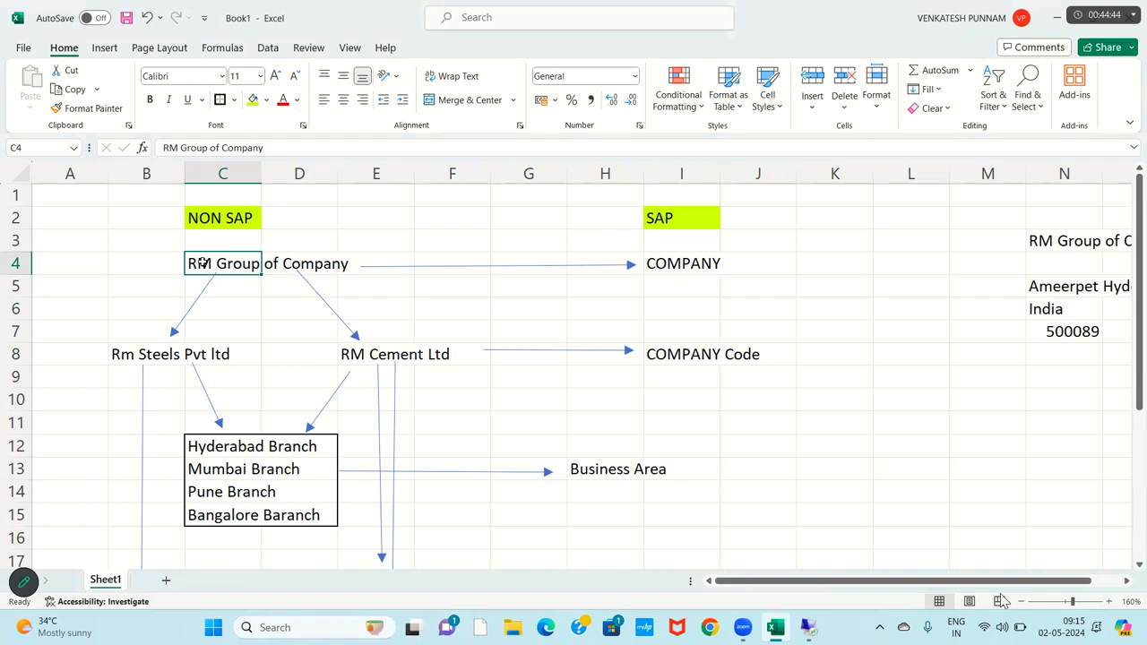
pyautogui.click(126, 355)
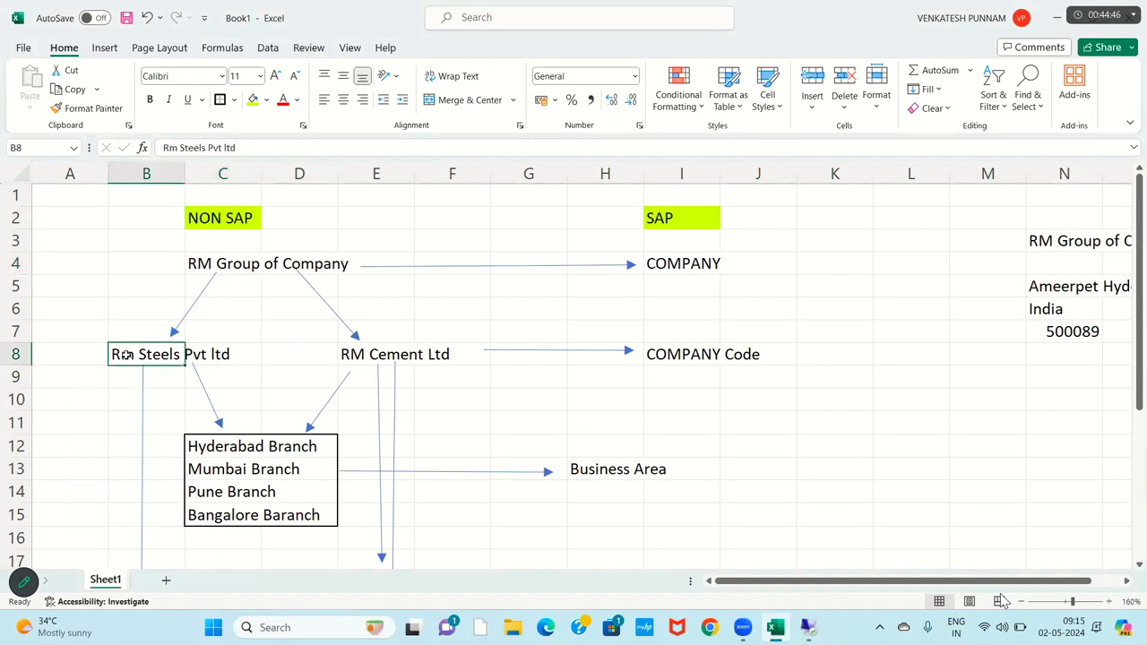
pyautogui.click(371, 361)
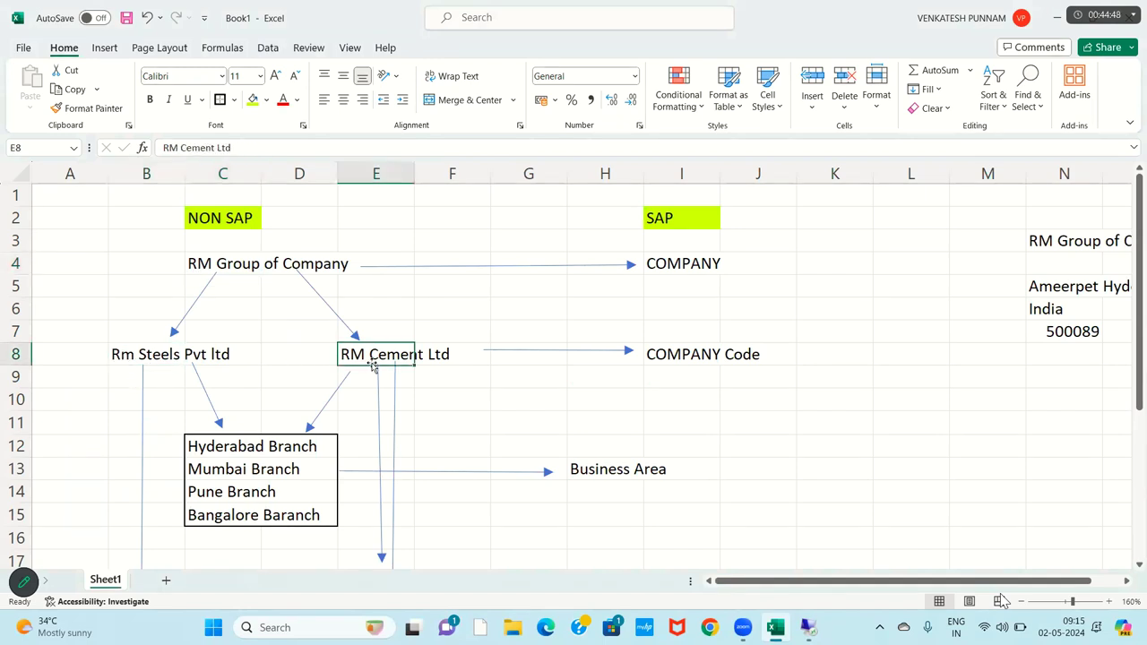
# Step: Draw a straight arrow about 2.45 cm wide and 0.95 cm high from RM Group of Company down towards cell F7
pyautogui.click(104, 50)
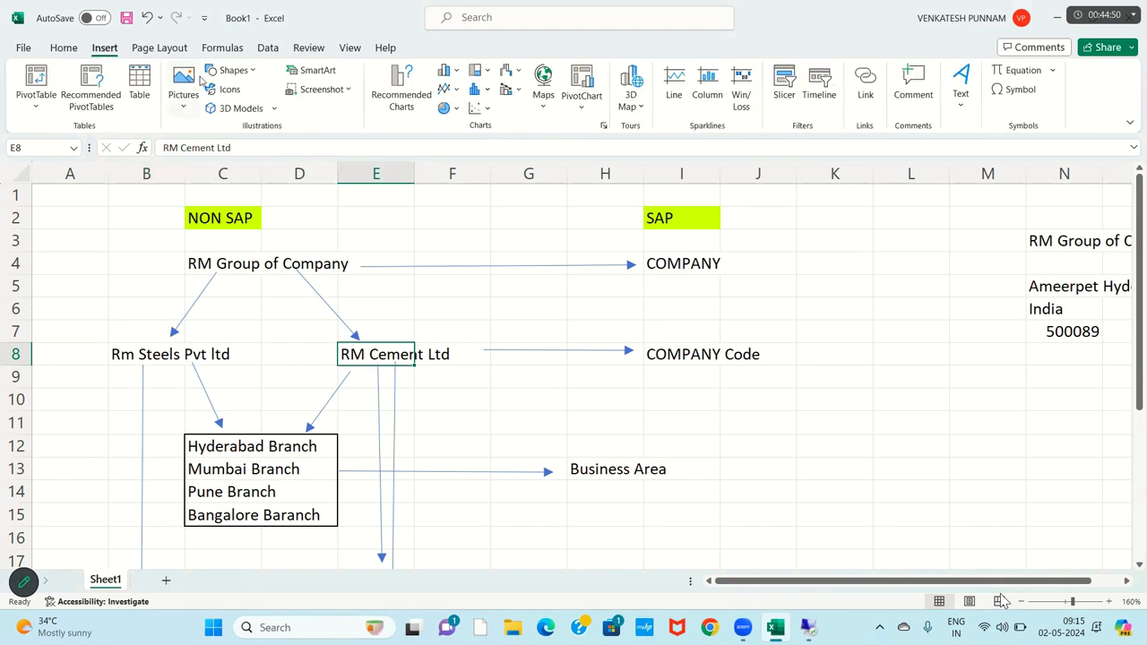
pyautogui.click(232, 74)
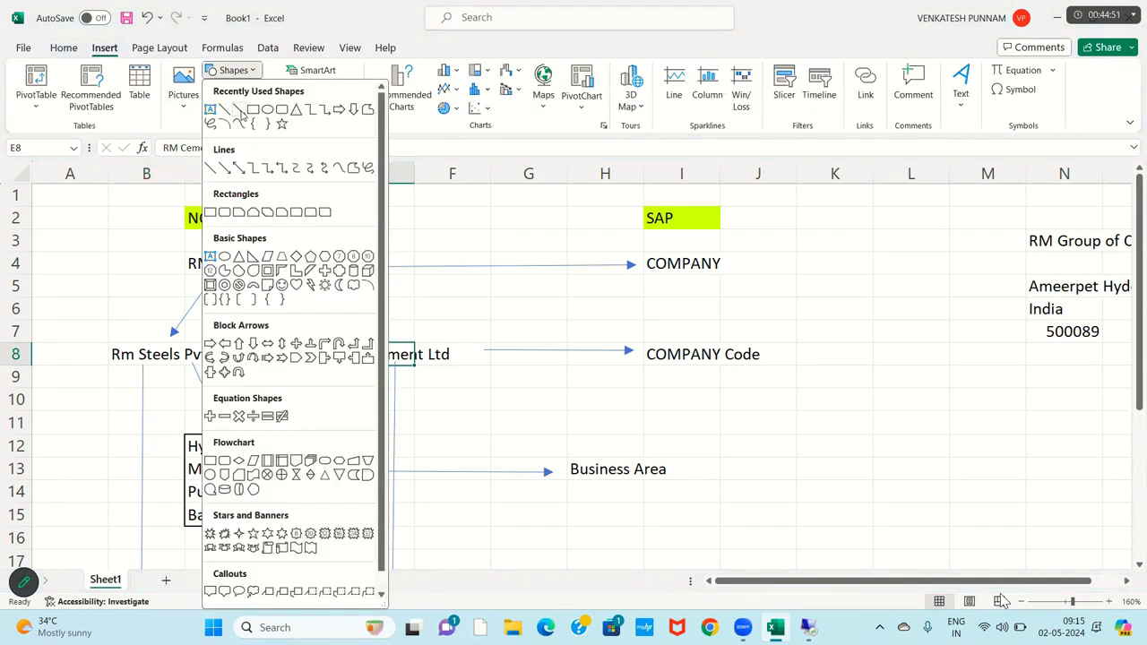
pyautogui.click(240, 107)
pyautogui.moveTo(333, 271); pyautogui.dragTo(445, 313)
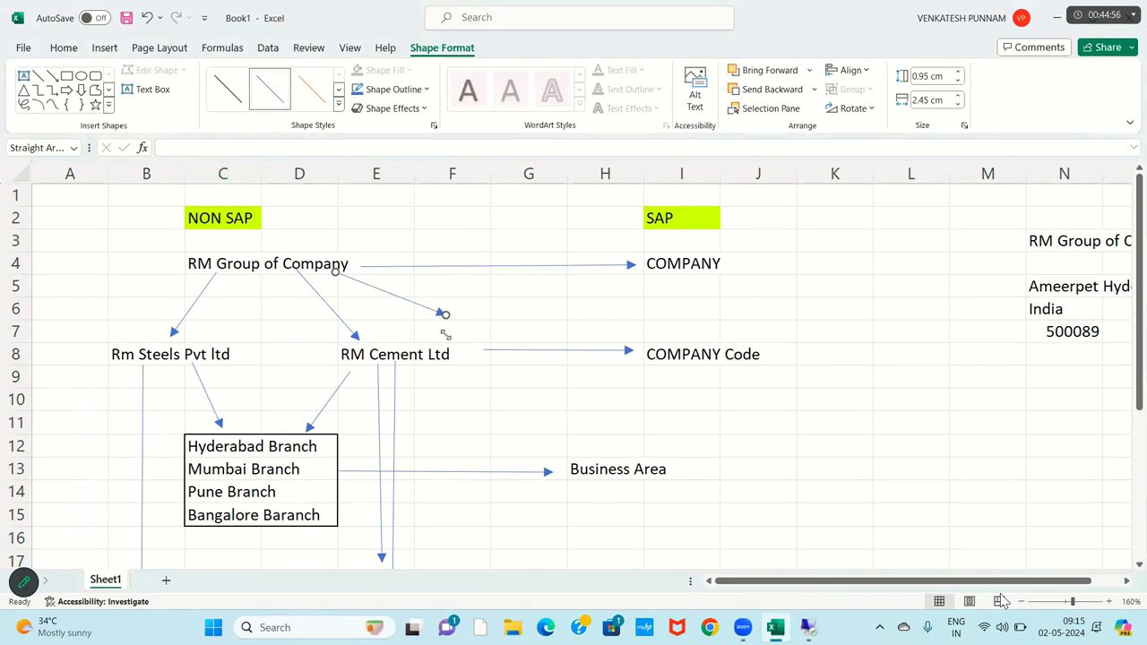
# Step: Enter RM IN LTD in cell F7 below the new arrow's tip, and select the Rm Steels Pvt ltd cell
pyautogui.click(448, 333)
pyautogui.write('RM ')
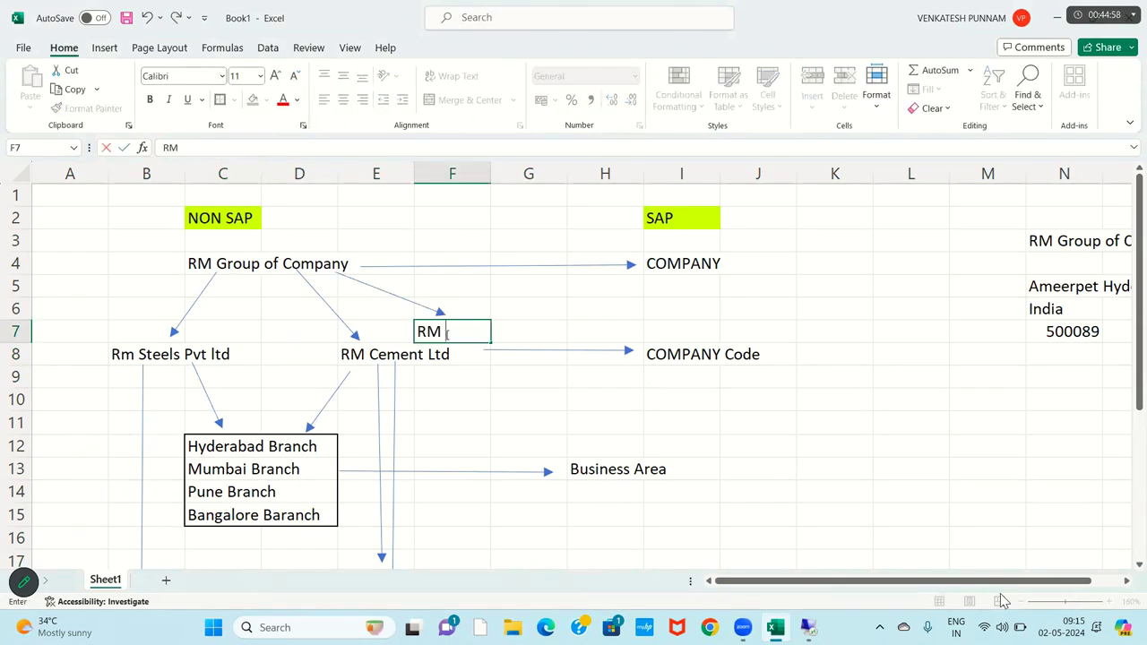
pyautogui.write('IN LTD')
pyautogui.click(447, 332)
pyautogui.press('Return')
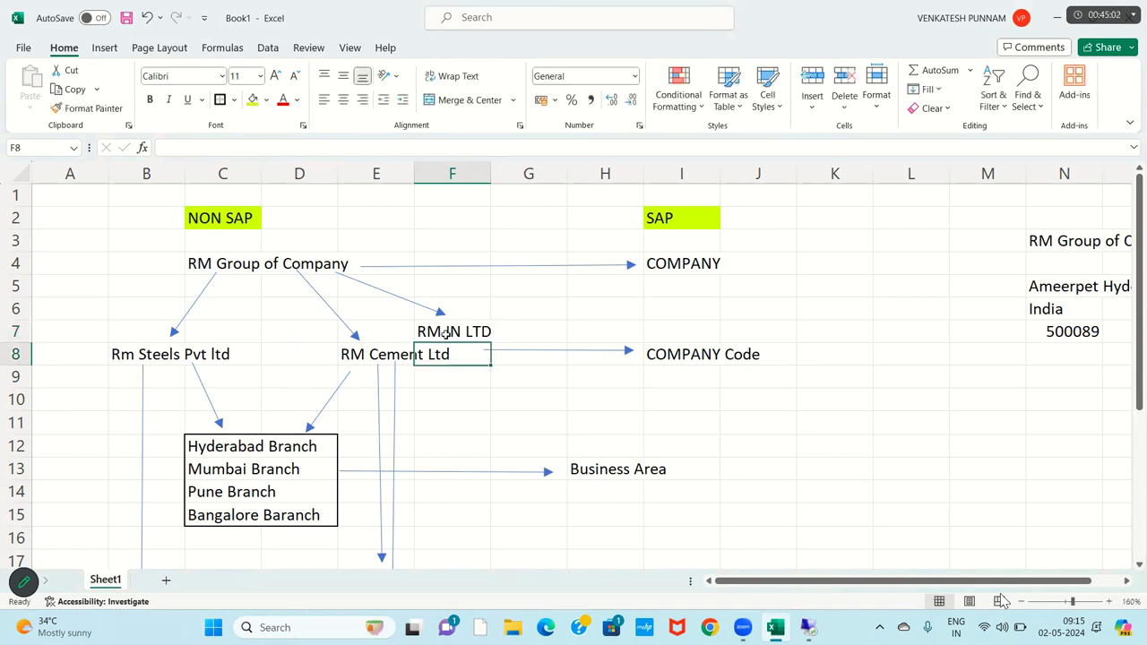
pyautogui.click(119, 359)
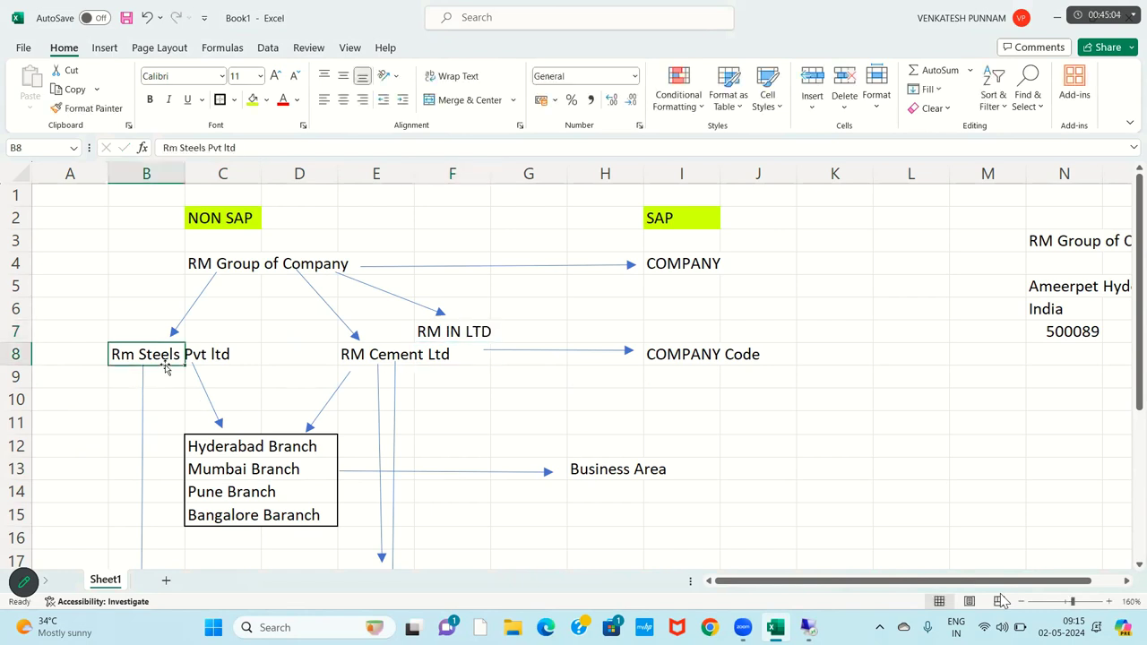
# Step: Delete the arrow leading from RM Group of Company to RM IN LTD, and clear cell F7
pyautogui.click(365, 360)
pyautogui.click(435, 331)
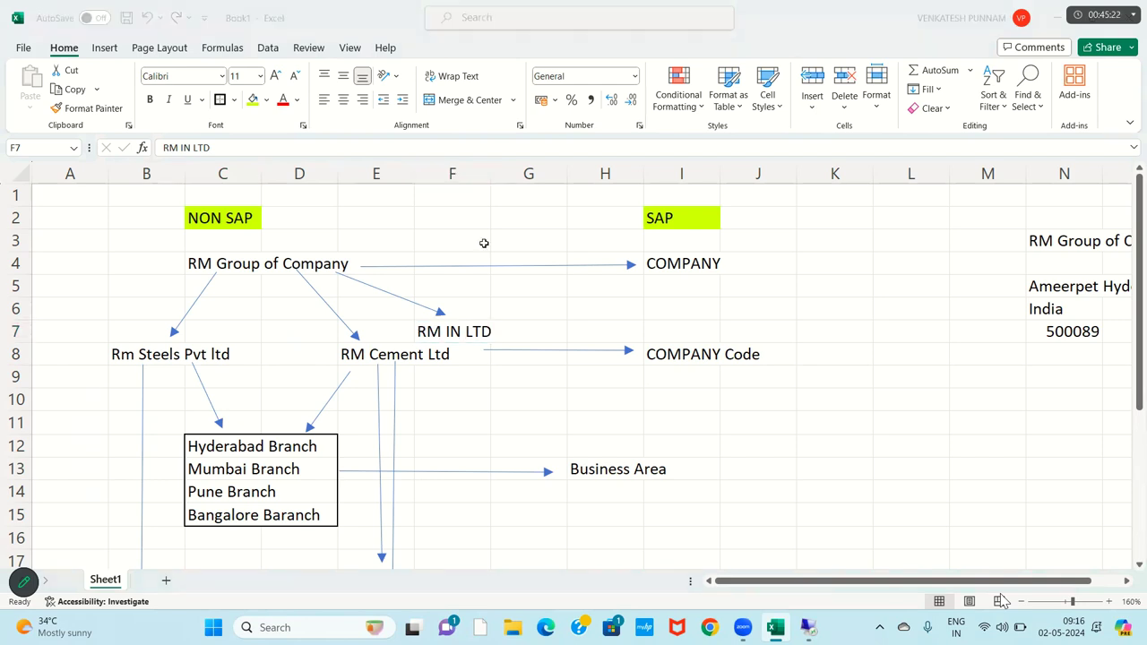
pyautogui.click(435, 312)
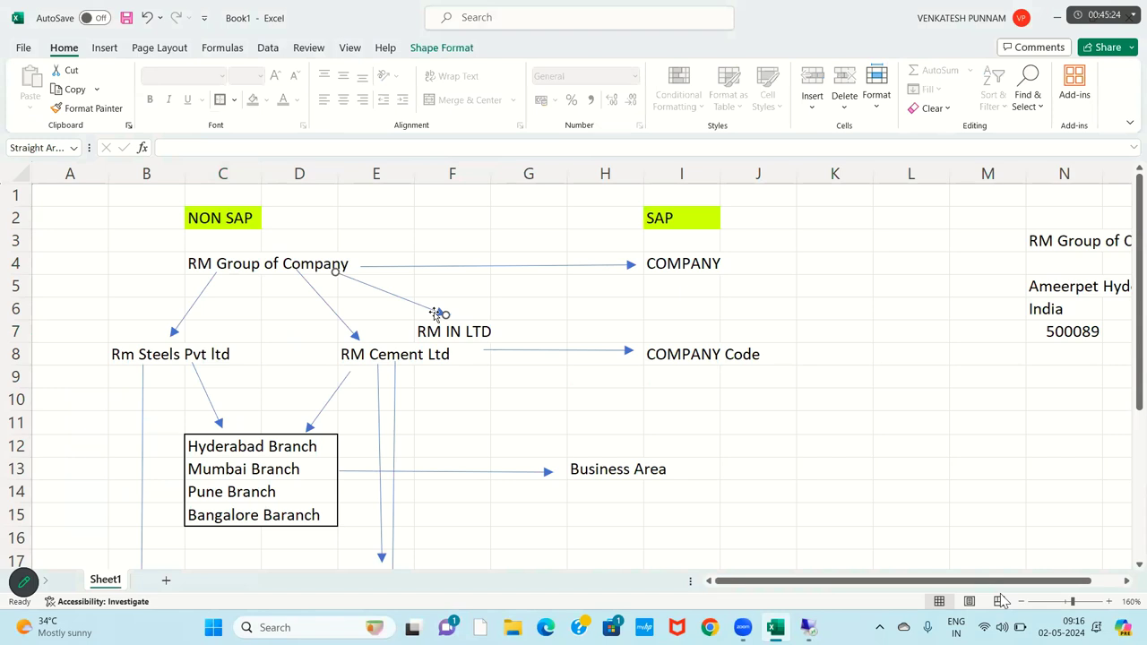
pyautogui.press('Delete')
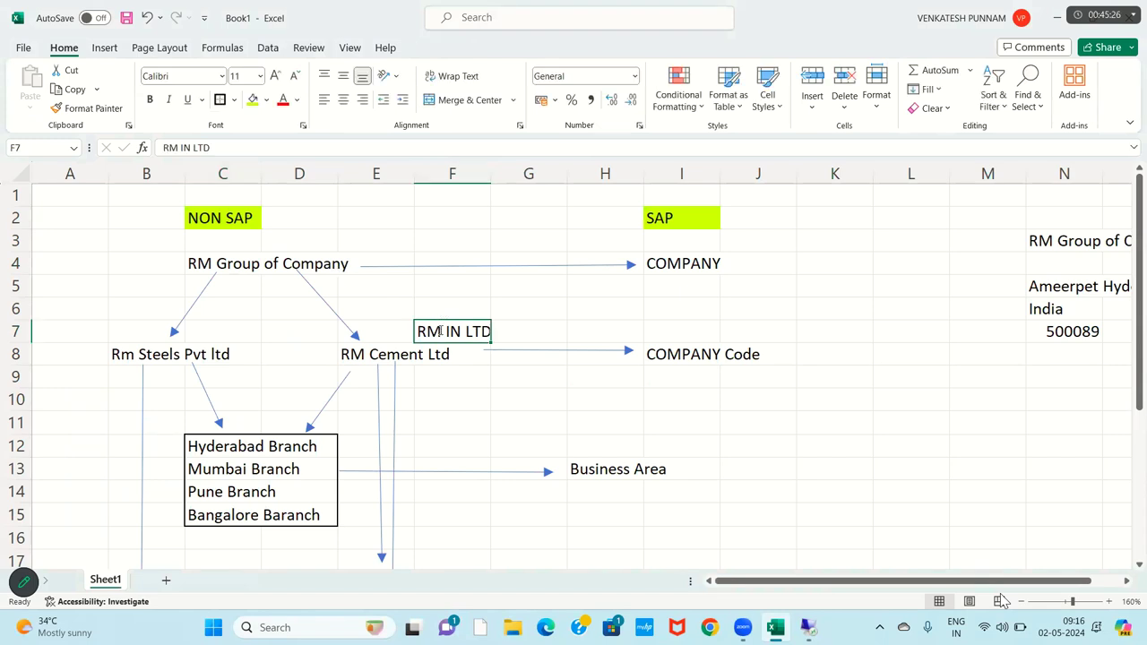
pyautogui.press('Delete')
pyautogui.click(260, 379)
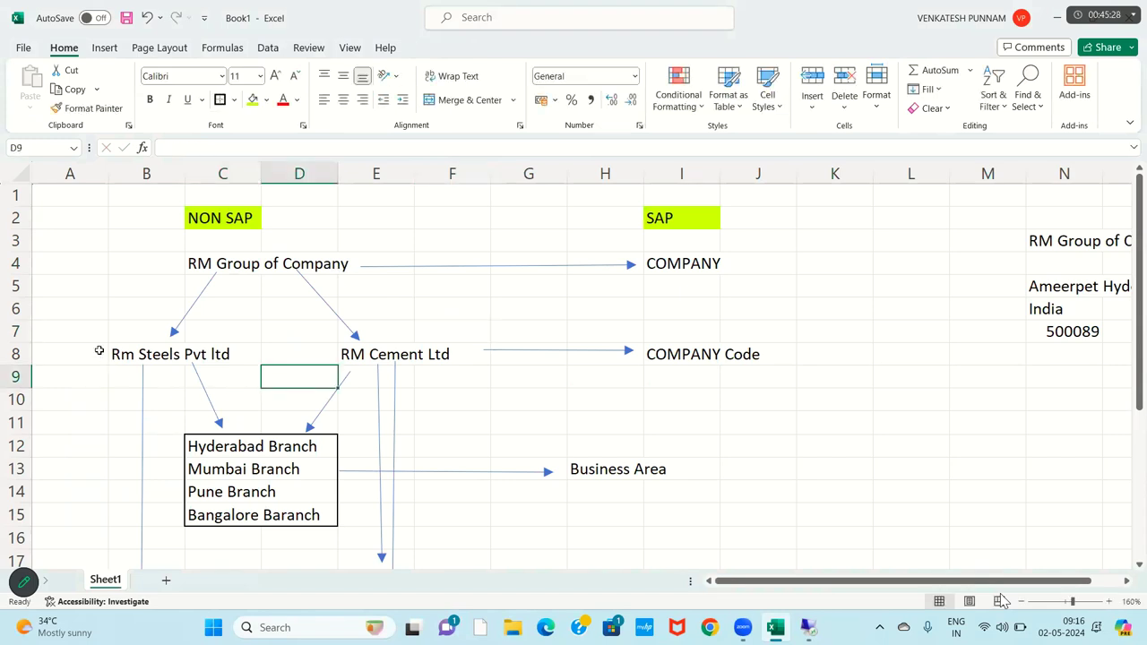
# Step: Highlight the subsidiary row A8:F8, and point out the Rm Steels Pvt ltd and RM Cement Ltd cells individually
pyautogui.click(99, 351)
pyautogui.hotkey('shift', 'Right')
pyautogui.hotkey('shift', 'Right')
pyautogui.hotkey('shift', 'Right')
pyautogui.hotkey('shift', 'Right')
pyautogui.hotkey('shift', 'Right')
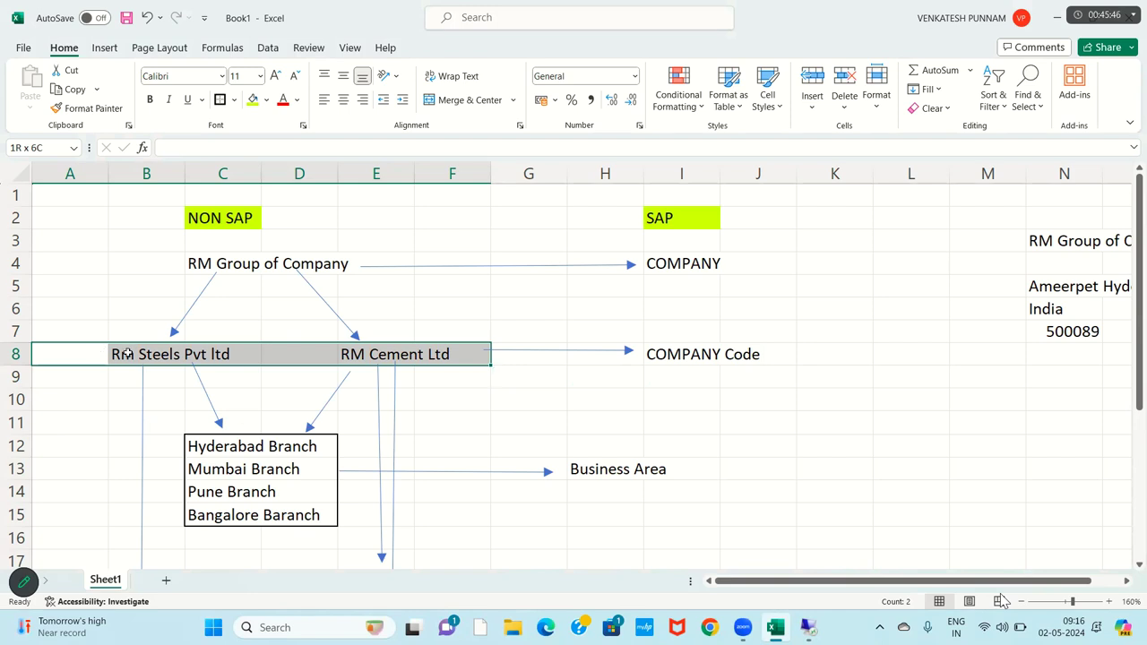
pyautogui.click(141, 354)
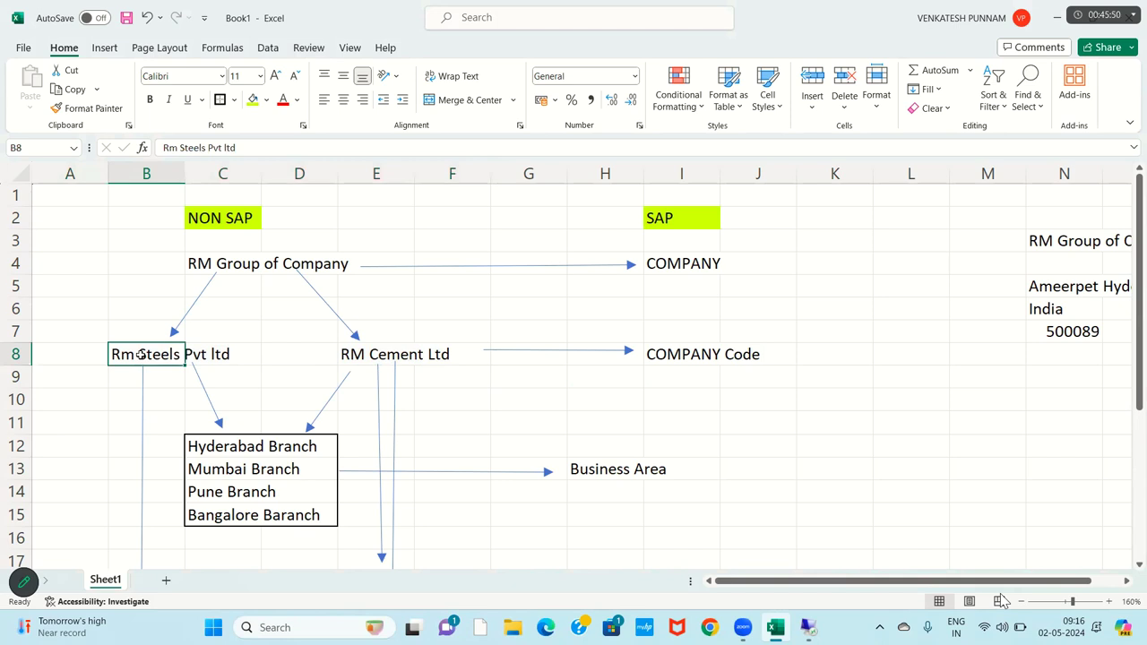
pyautogui.click(344, 355)
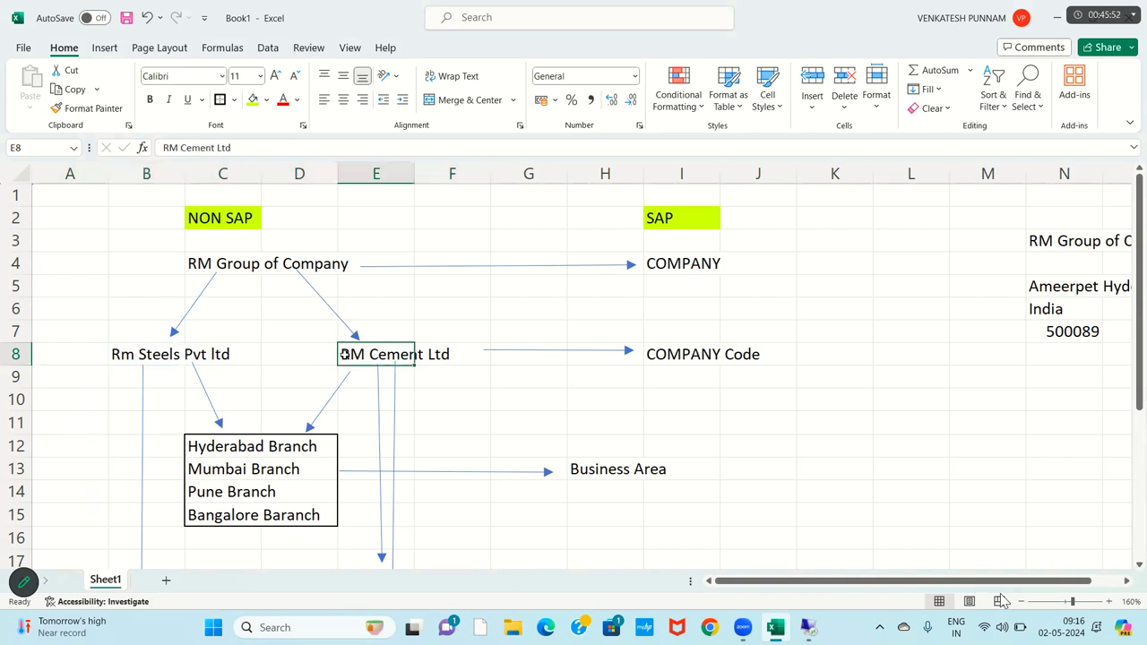
pyautogui.click(412, 314)
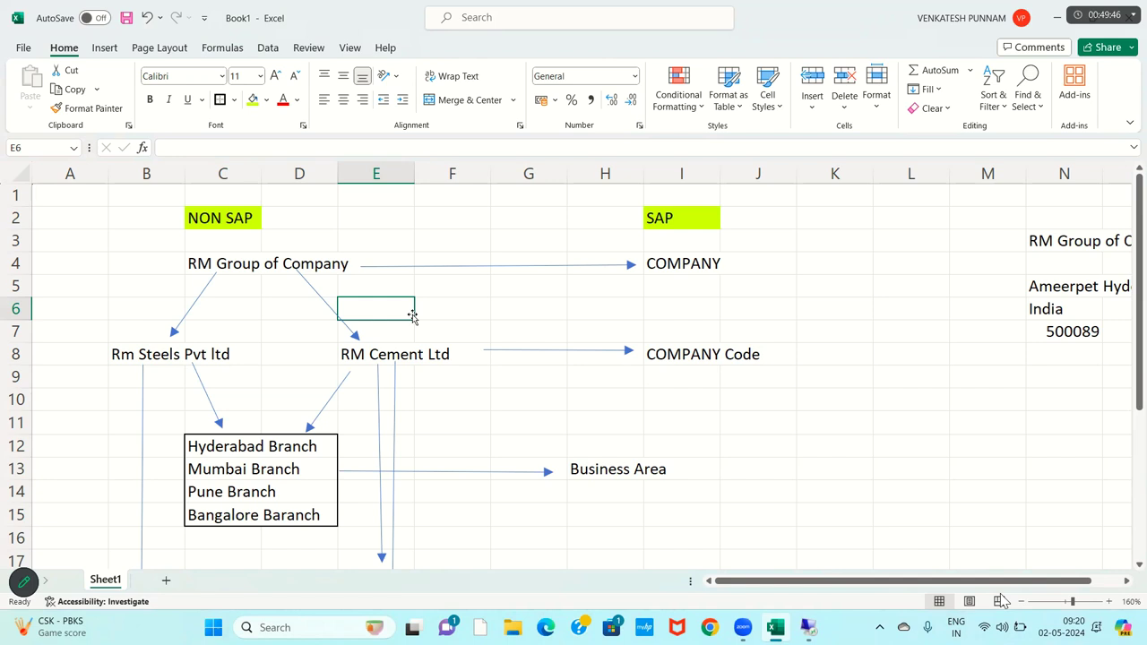
# Step: Switch to the SAP session and run transaction SPRO to display the SAP Reference IMG
pyautogui.click(807, 629)
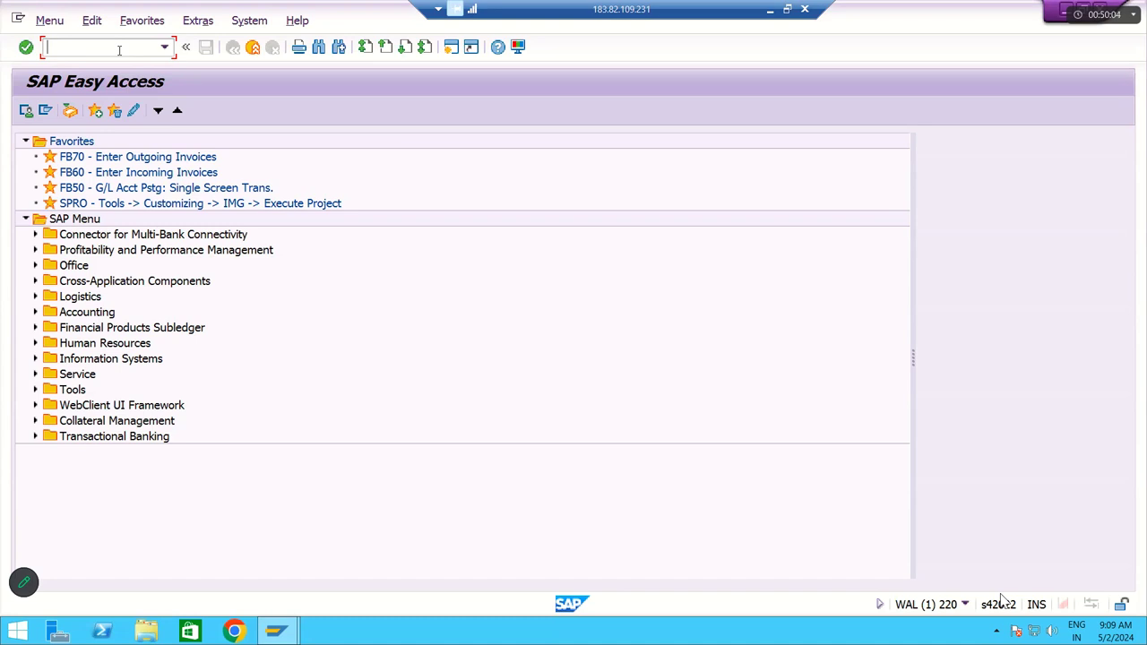
pyautogui.write('SPRO')
pyautogui.press('Return')
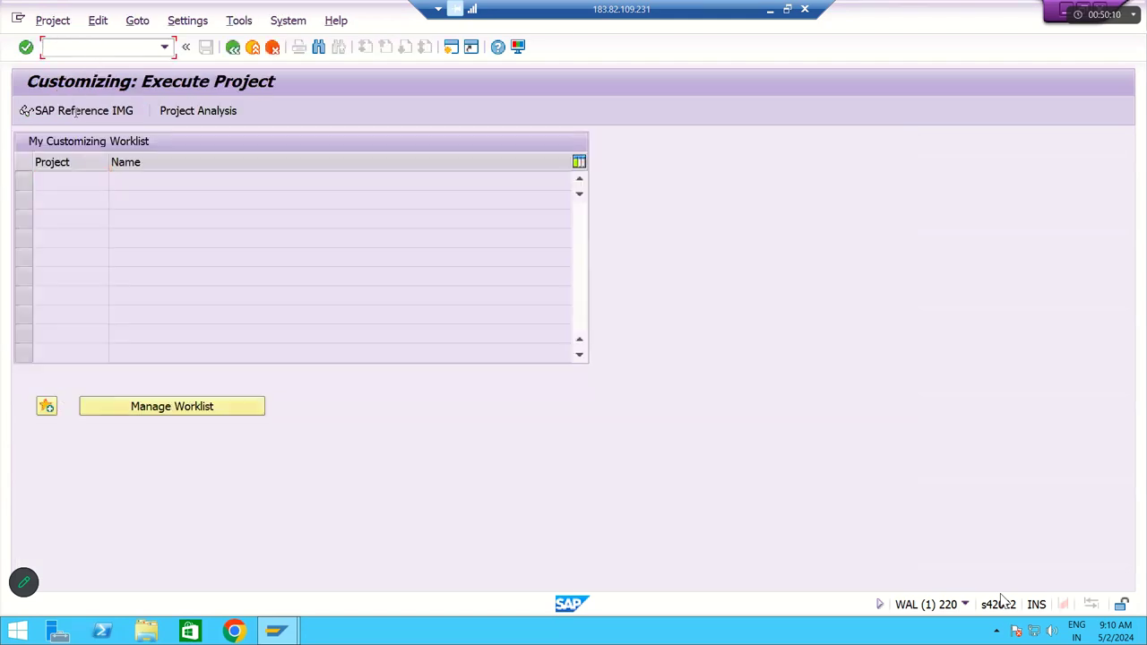
pyautogui.click(77, 111)
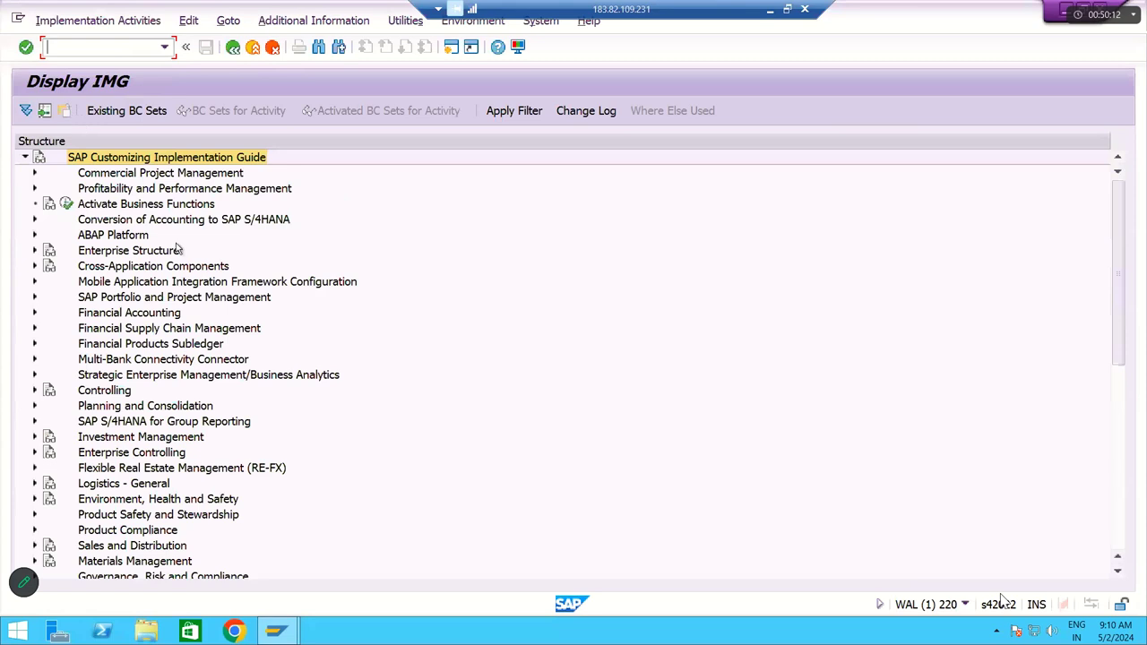
# Step: Expand Enterprise Structure, Definition and Financial Accounting in the IMG, and select the Define company activity
pyautogui.click(35, 251)
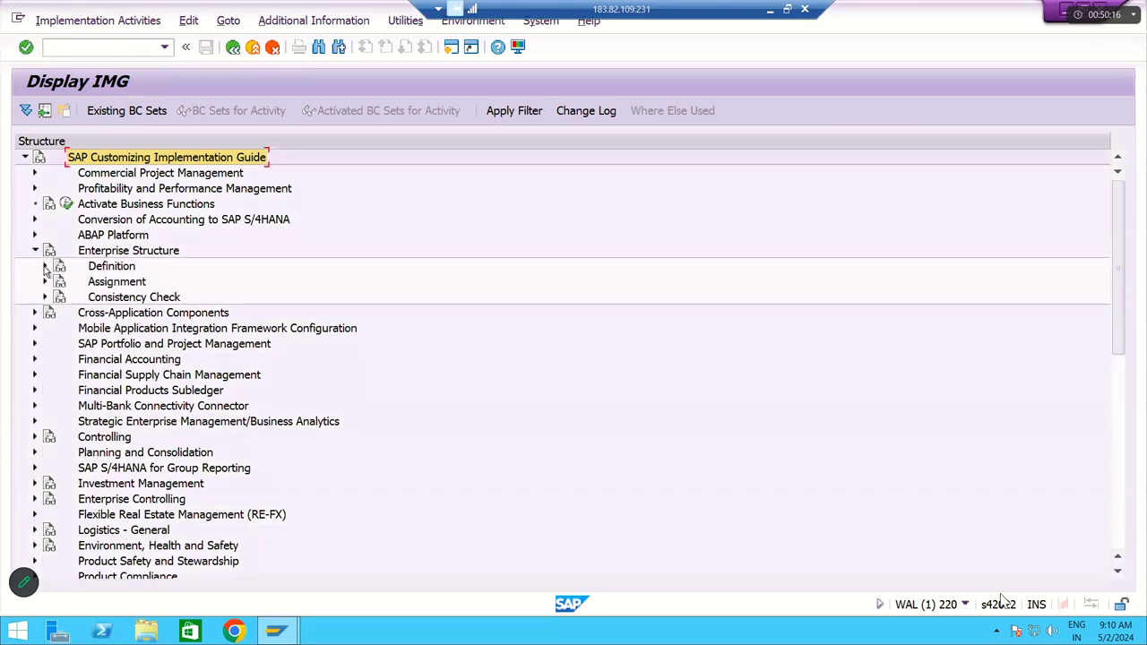
pyautogui.click(45, 267)
pyautogui.click(55, 282)
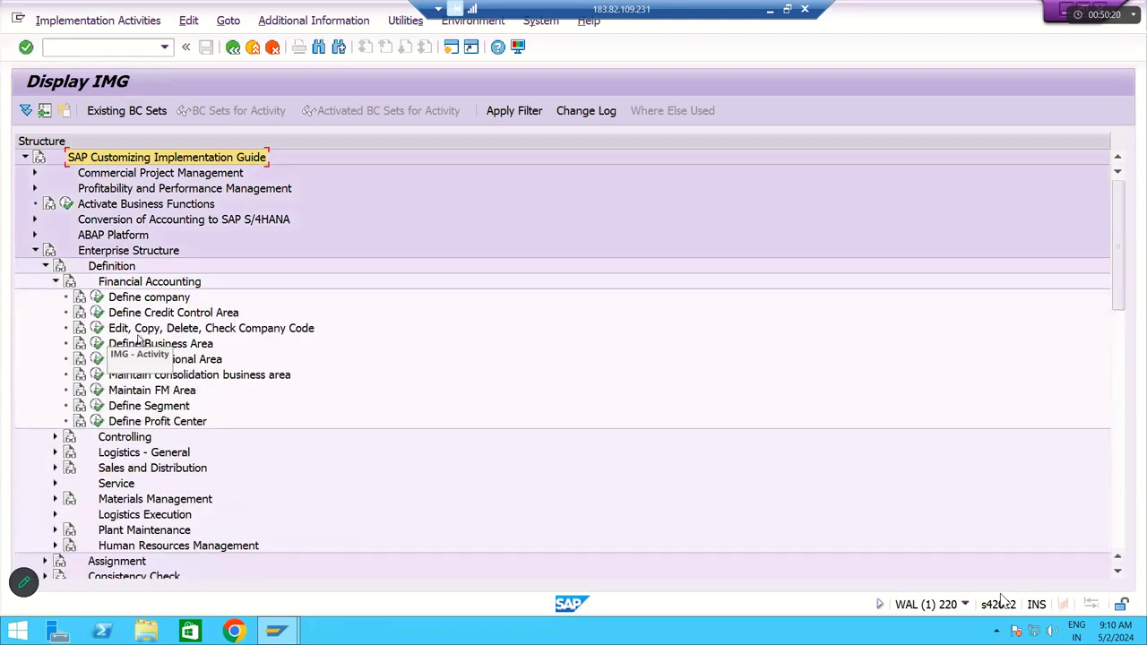
pyautogui.click(121, 301)
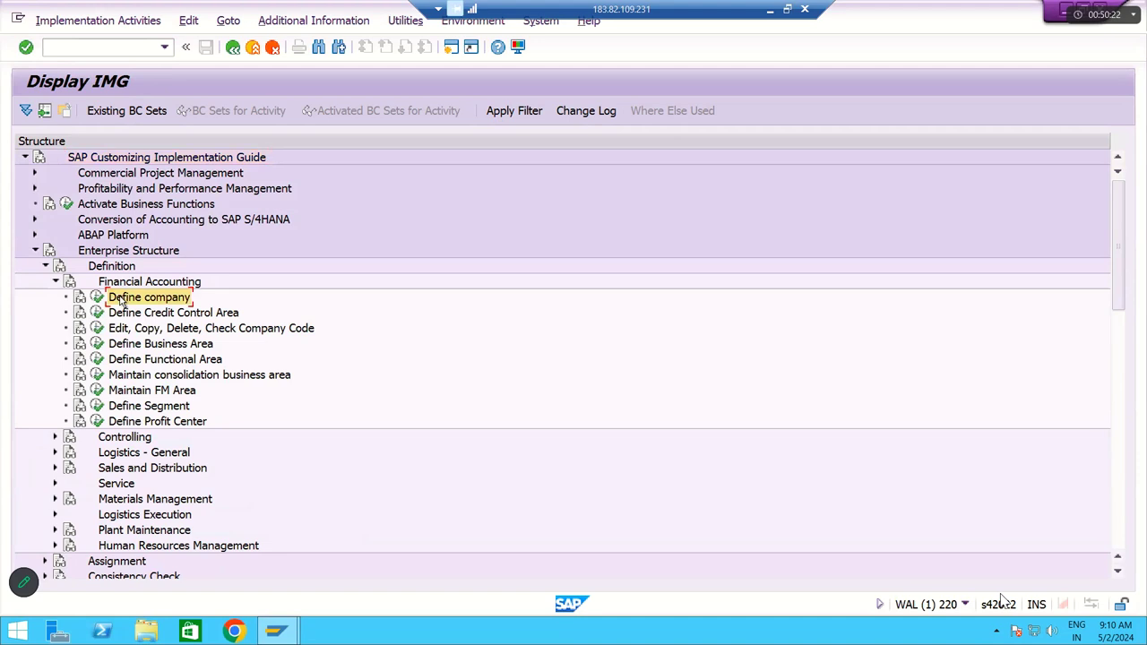
# Step: Read the documentation of the Edit, Copy, Delete, Check Company Code activity, including the company code key, and return to the IMG
pyautogui.click(131, 332)
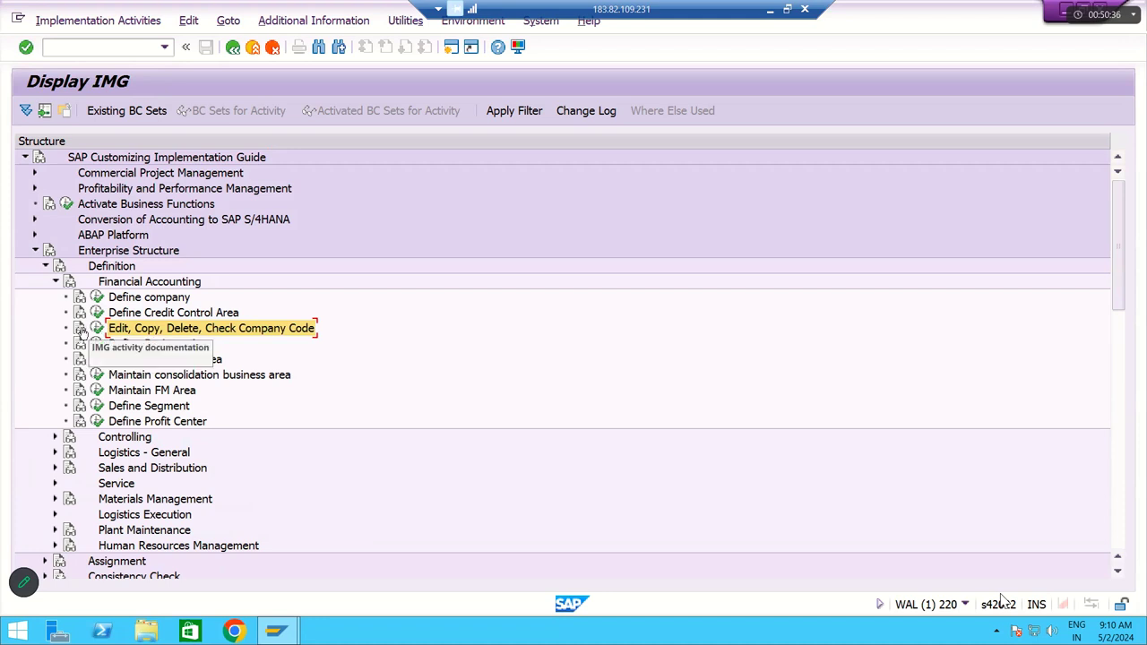
pyautogui.click(80, 329)
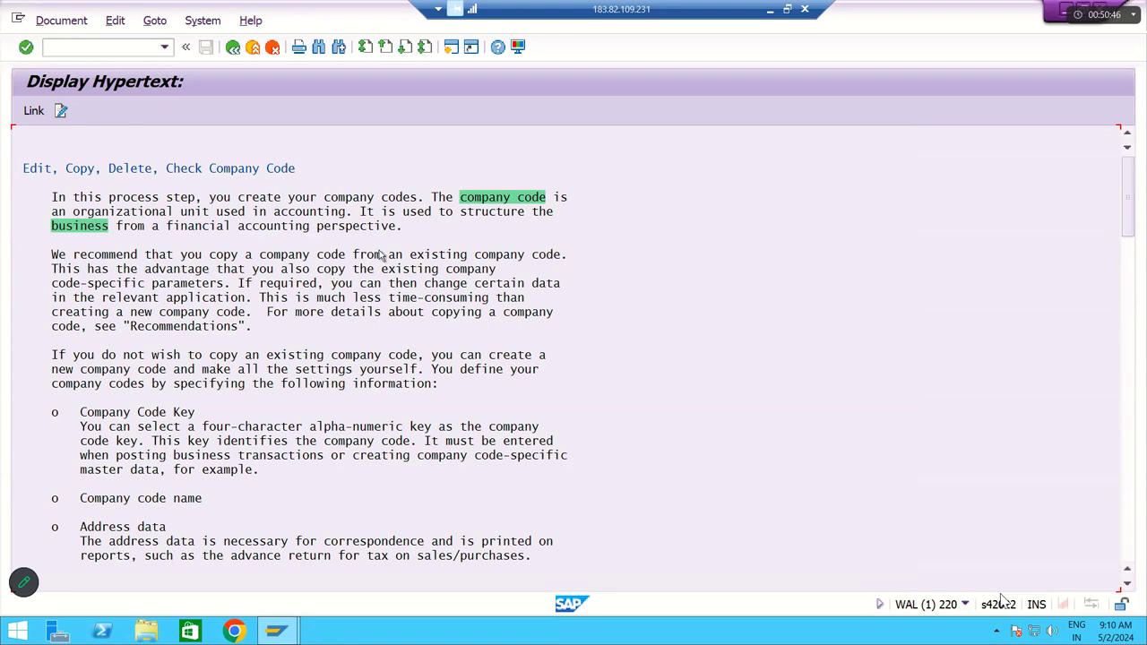
pyautogui.click(436, 207)
pyautogui.click(429, 214)
pyautogui.click(257, 402)
pyautogui.click(269, 428)
pyautogui.click(233, 47)
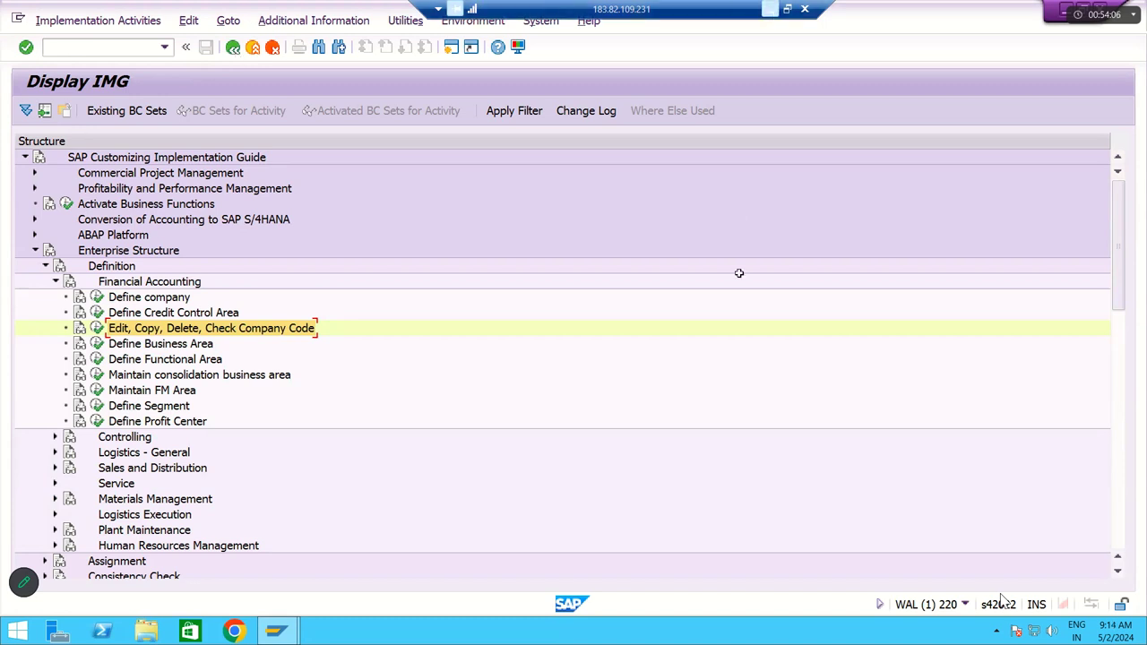
# Step: Switch to the Excel workbook and enter RM Steel Pvt Ltd in cell N13, below the group's address
pyautogui.click(773, 13)
pyautogui.click(750, 303)
pyautogui.press('Down')
pyautogui.press('Down')
pyautogui.press('Down')
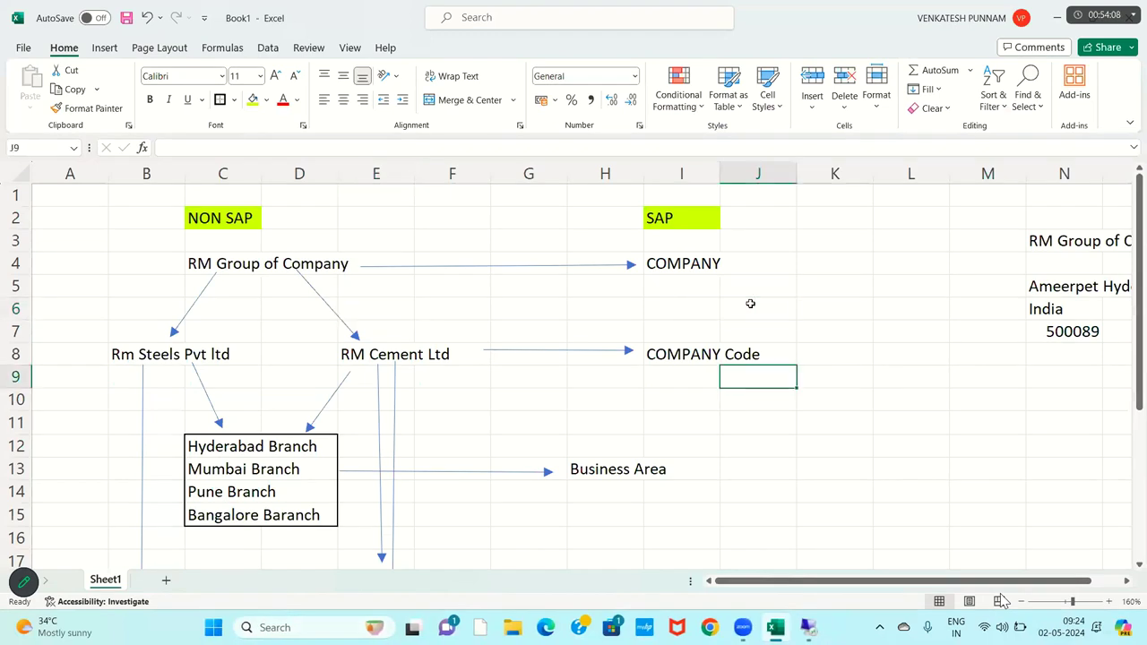
pyautogui.press('Right')
pyautogui.press('Right')
pyautogui.press('Right')
pyautogui.press('Right')
pyautogui.press('Right')
pyautogui.press('Right')
pyautogui.press('Right')
pyautogui.press('Right')
pyautogui.press('Right')
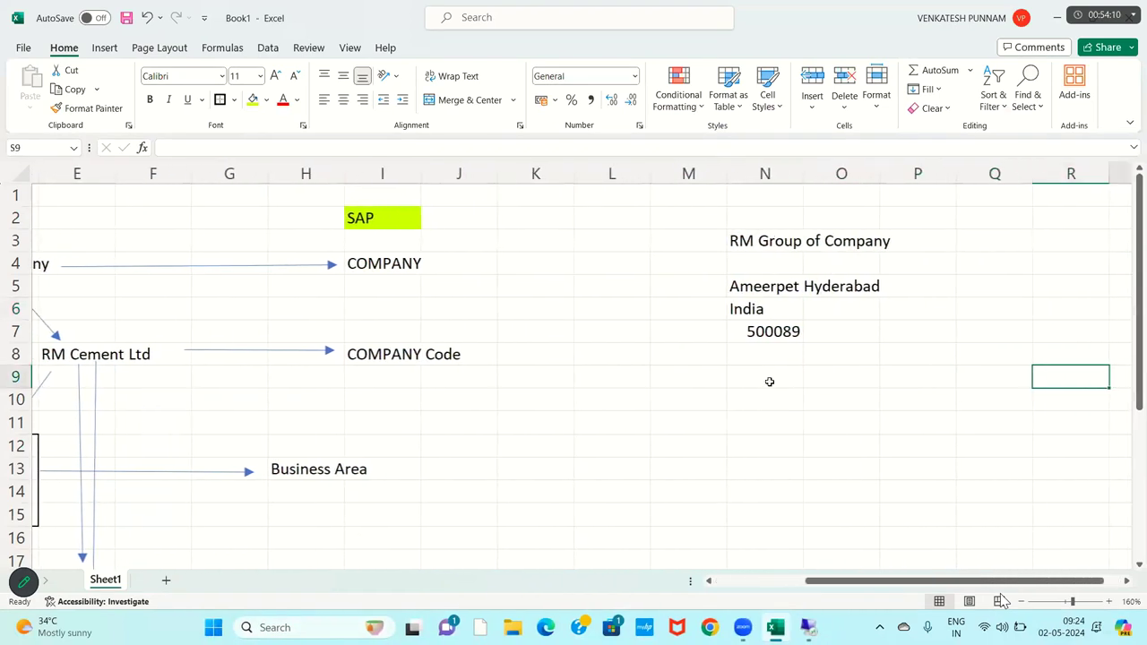
pyautogui.press('Down')
pyautogui.press('Down')
pyautogui.press('Down')
pyautogui.press('Down')
pyautogui.press('Down')
pyautogui.press('Down')
pyautogui.press('Down')
pyautogui.press('Down')
pyautogui.press('Down')
pyautogui.press('Down')
pyautogui.press('Right')
pyautogui.press('Right')
pyautogui.press('Right')
pyautogui.press('Right')
pyautogui.press('Up')
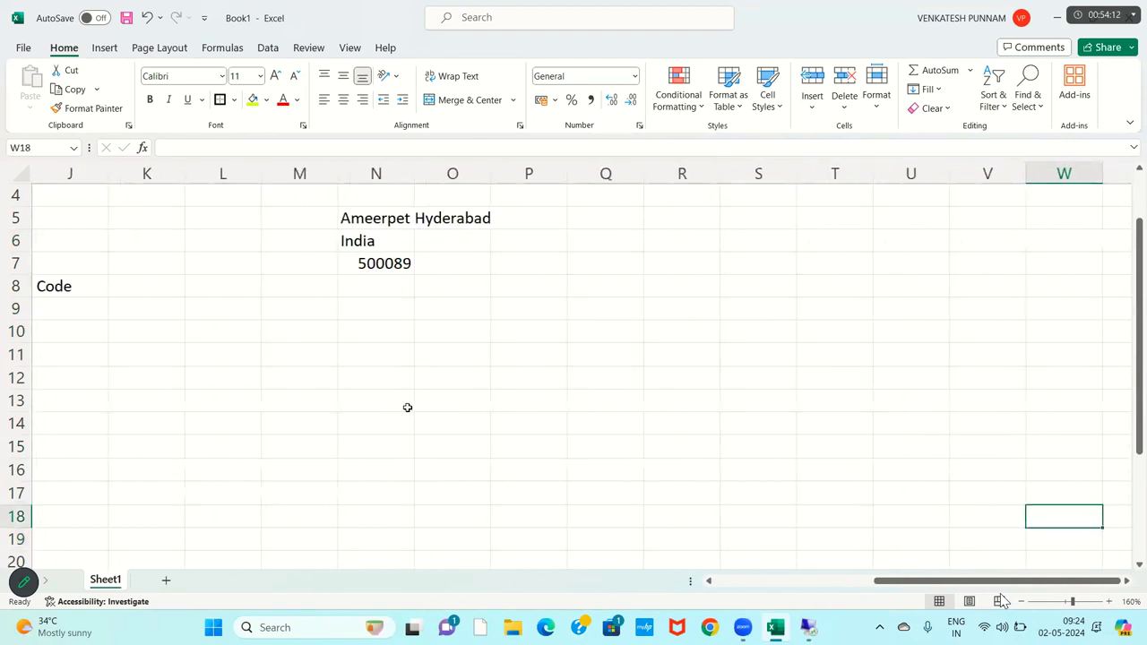
pyautogui.click(397, 412)
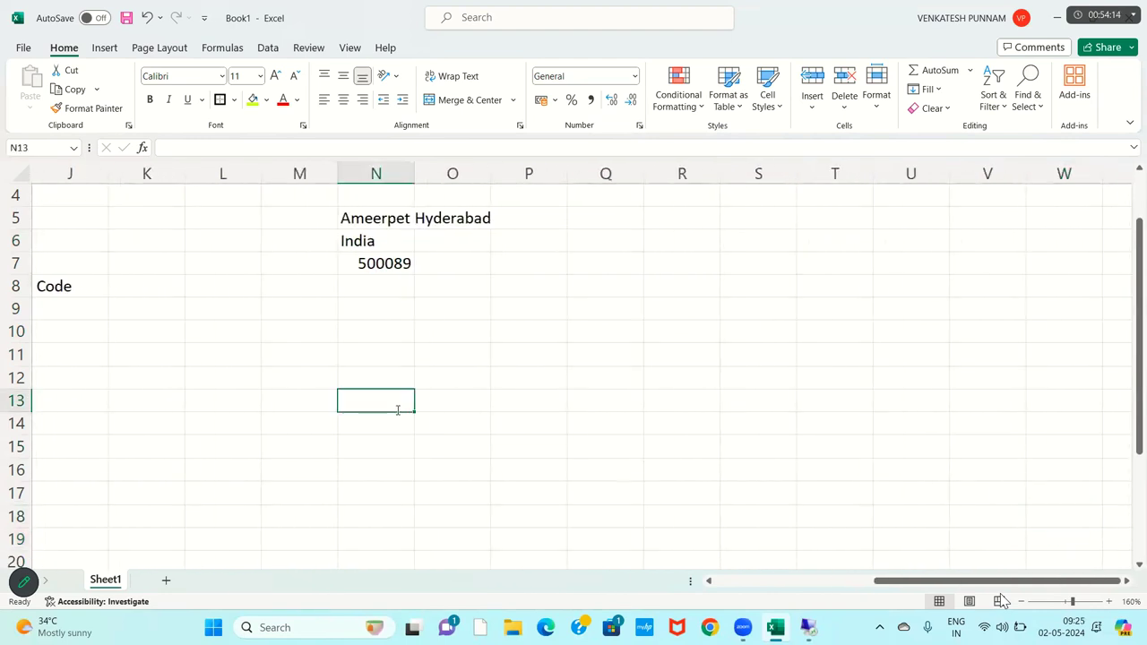
pyautogui.write('TM')
pyautogui.press('BackSpace')
pyautogui.press('BackSpace')
pyautogui.write('RM S')
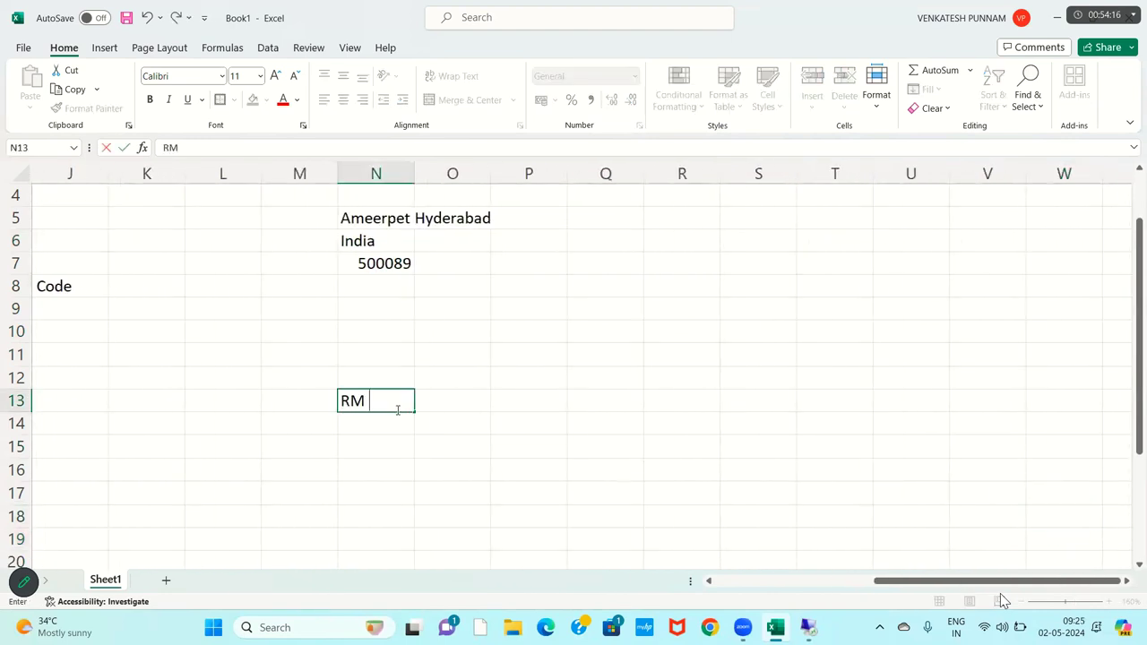
pyautogui.press('capslock')
pyautogui.write('teel Pvt Ltd')
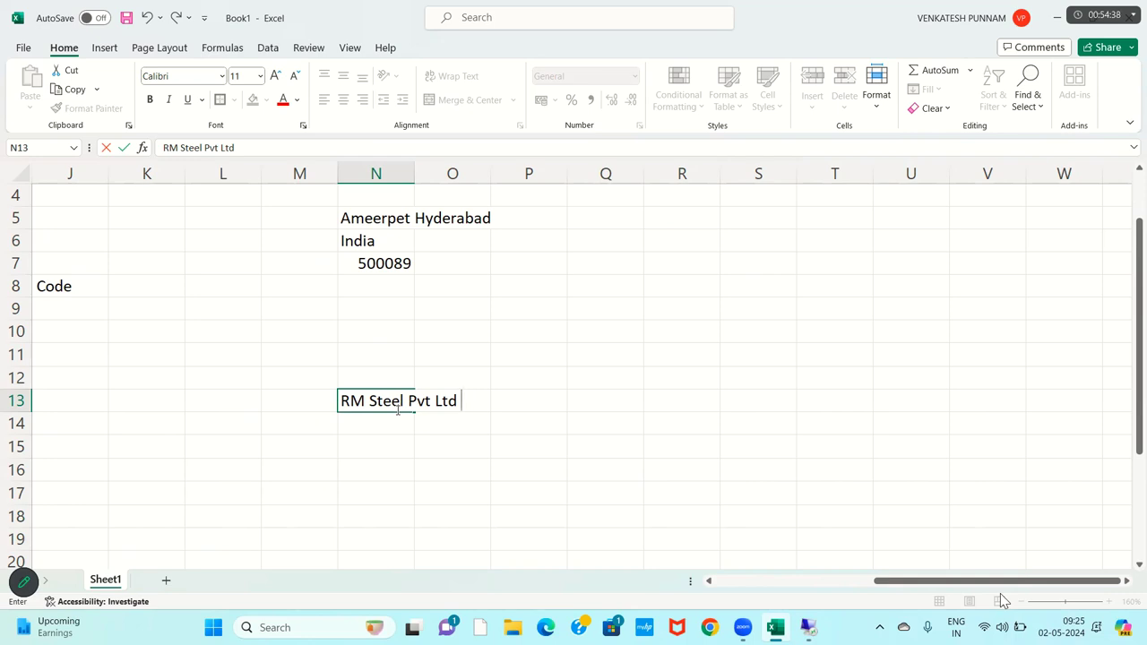
pyautogui.press('Return')
pyautogui.press('Return')
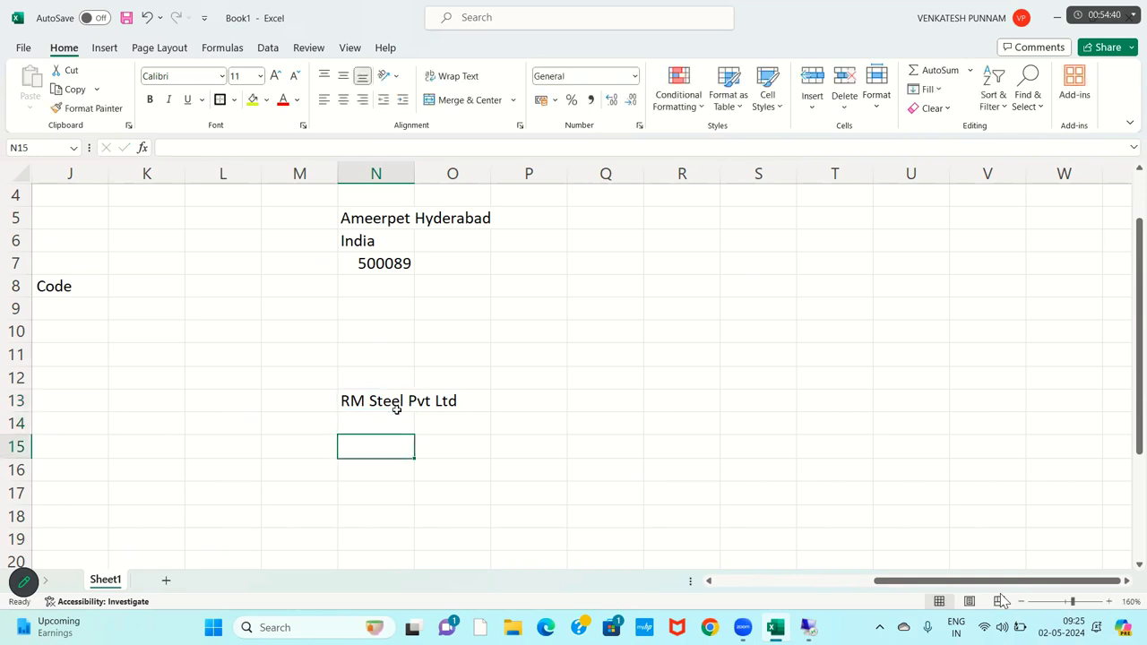
# Step: Enter the steel company's street, city, postal code and country in cells N15 to N18
pyautogui.write('Balaji ')
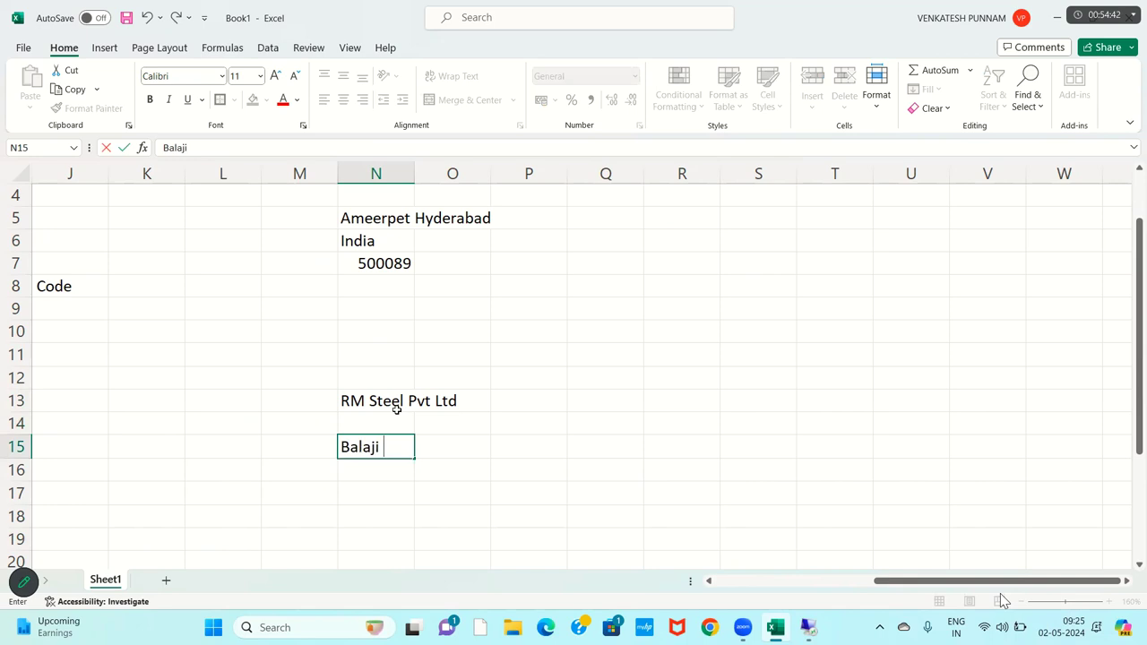
pyautogui.write('Nagar')
pyautogui.press('Return')
pyautogui.write('Tiruapti')
pyautogui.press('Return')
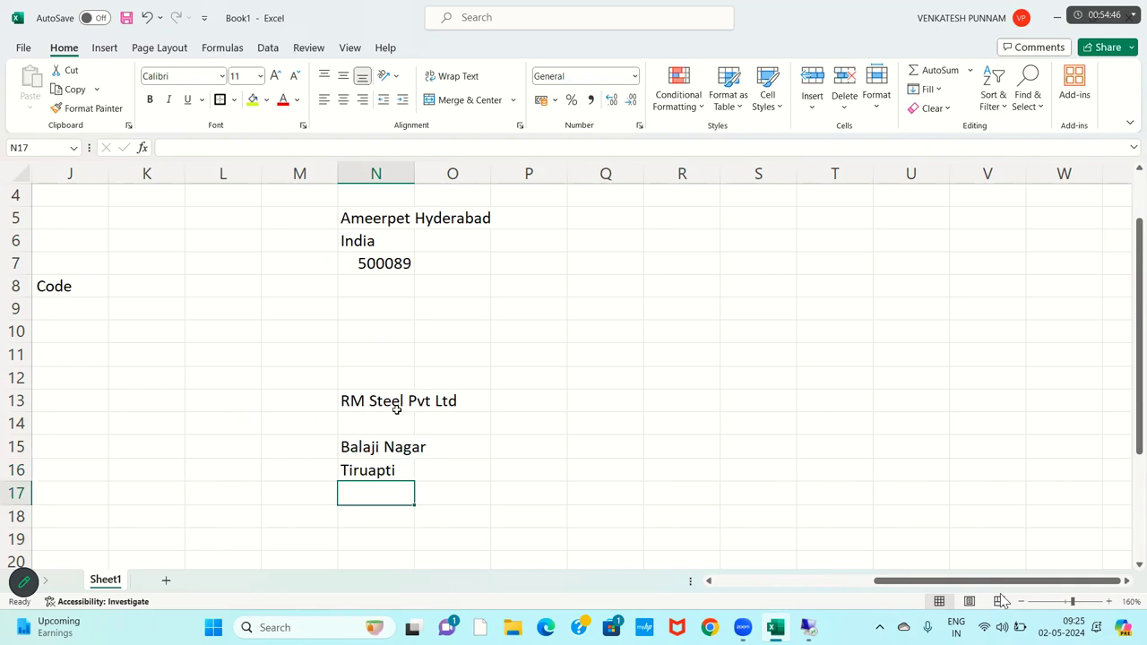
pyautogui.write('5000')
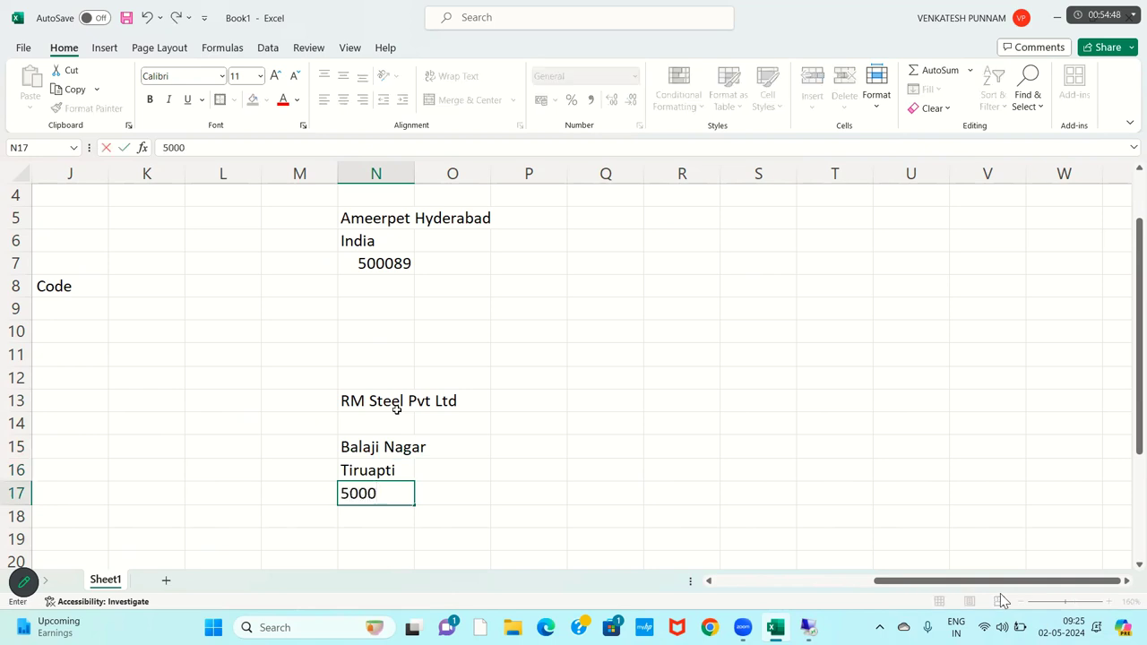
pyautogui.write('18')
pyautogui.press('Return')
pyautogui.write('India')
pyautogui.press('Tab')
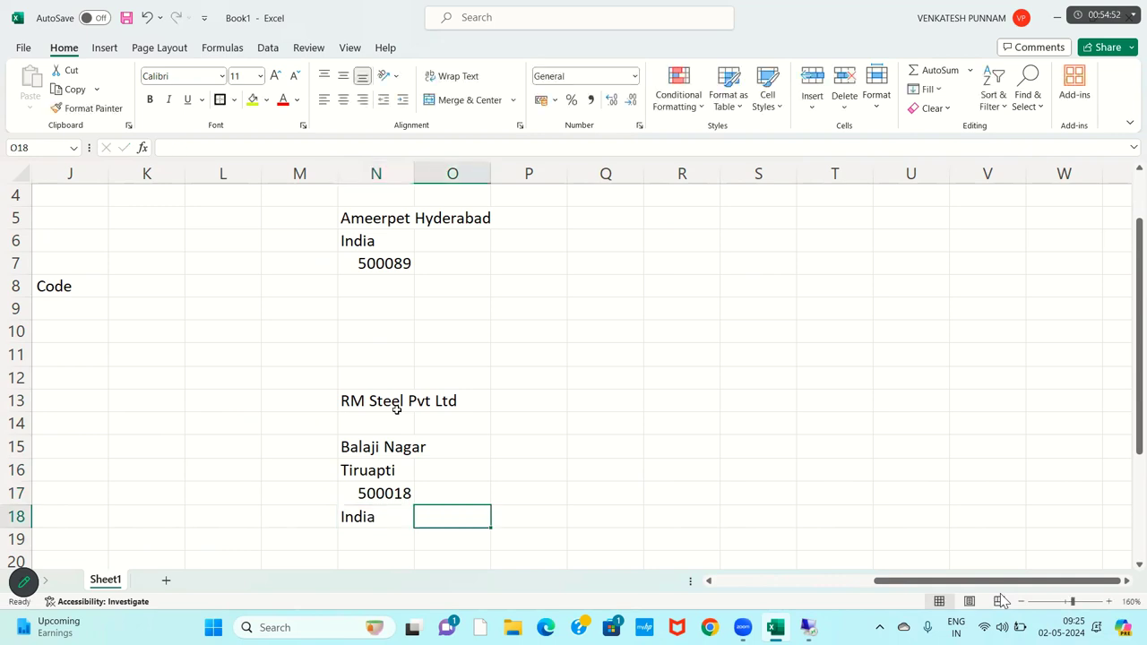
# Step: Enter RM Cement ltd in cell R13, on the same row as the steel company's name
pyautogui.press('Up')
pyautogui.press('Up')
pyautogui.press('Up')
pyautogui.press('Up')
pyautogui.press('Up')
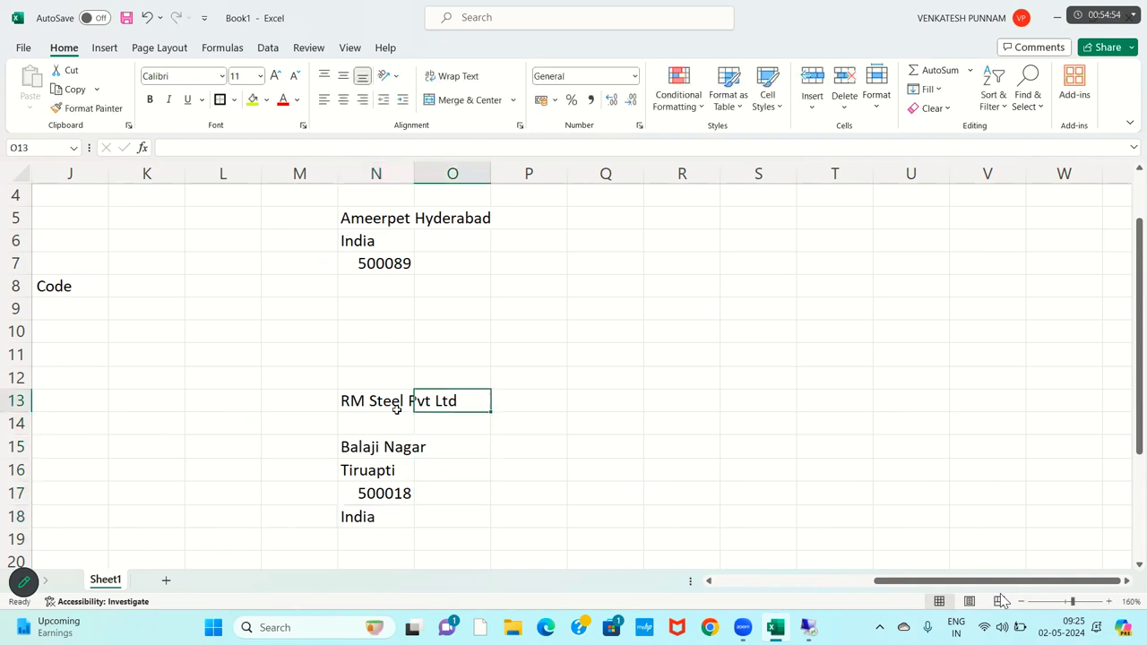
pyautogui.press('Right')
pyautogui.press('Right')
pyautogui.press('Right')
pyautogui.write('Ram C')
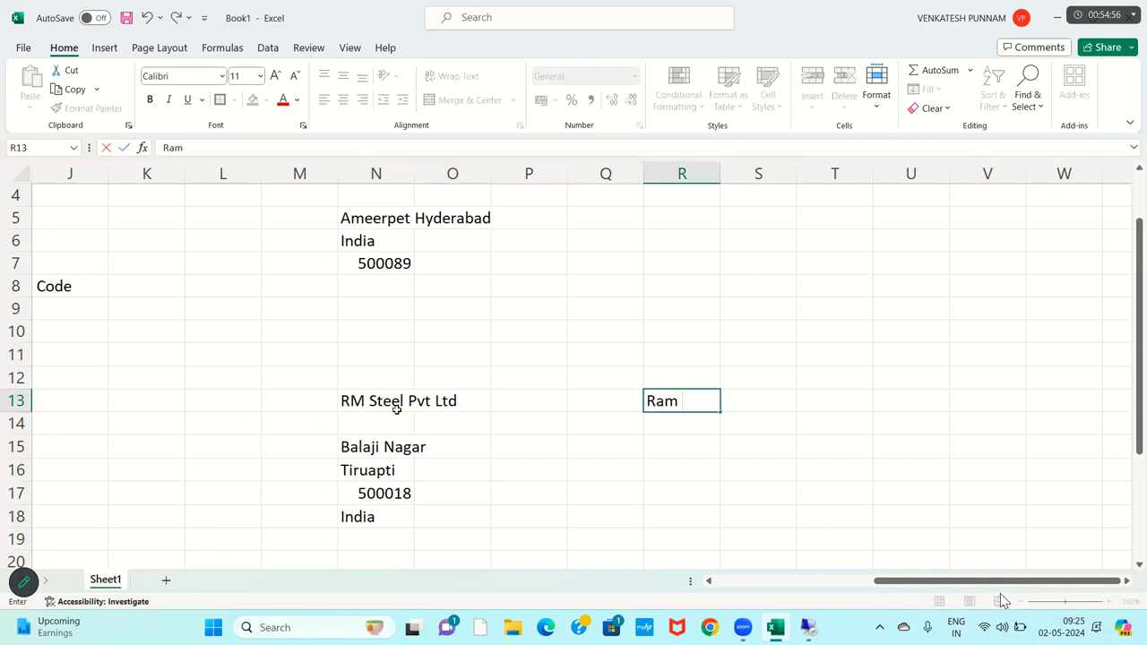
pyautogui.press('BackSpace')
pyautogui.press('BackSpace')
pyautogui.press('BackSpace')
pyautogui.press('BackSpace')
pyautogui.press('capslock')
pyautogui.write('M')
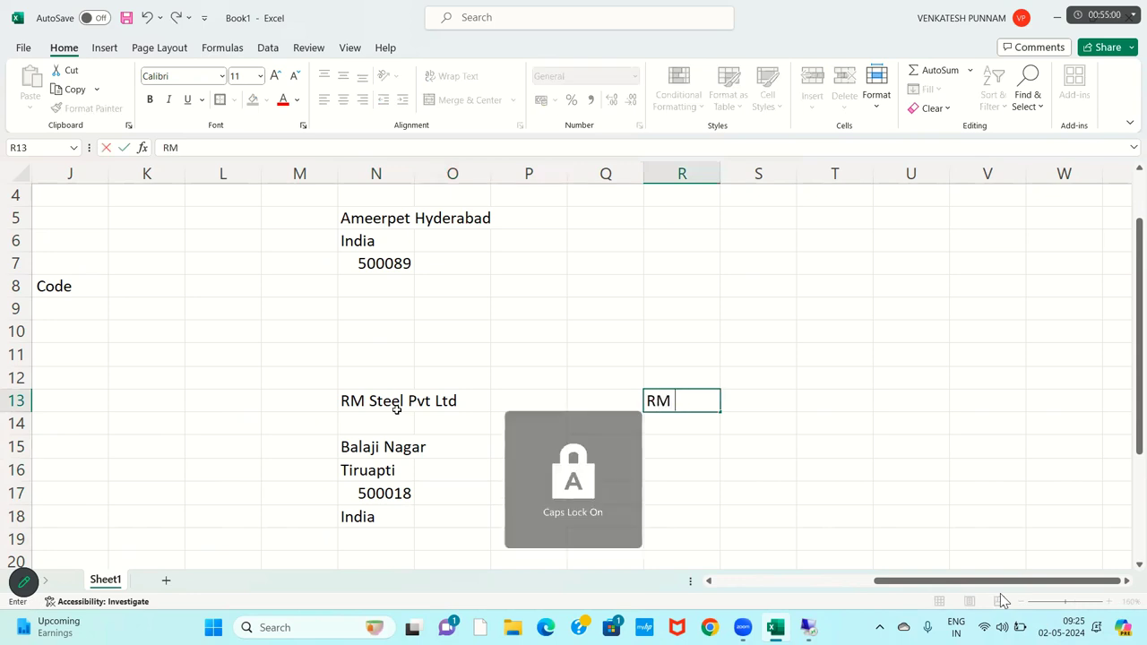
pyautogui.write(' C')
pyautogui.press('capslock')
pyautogui.write('ement ltd')
pyautogui.press('Return')
pyautogui.press('Return')
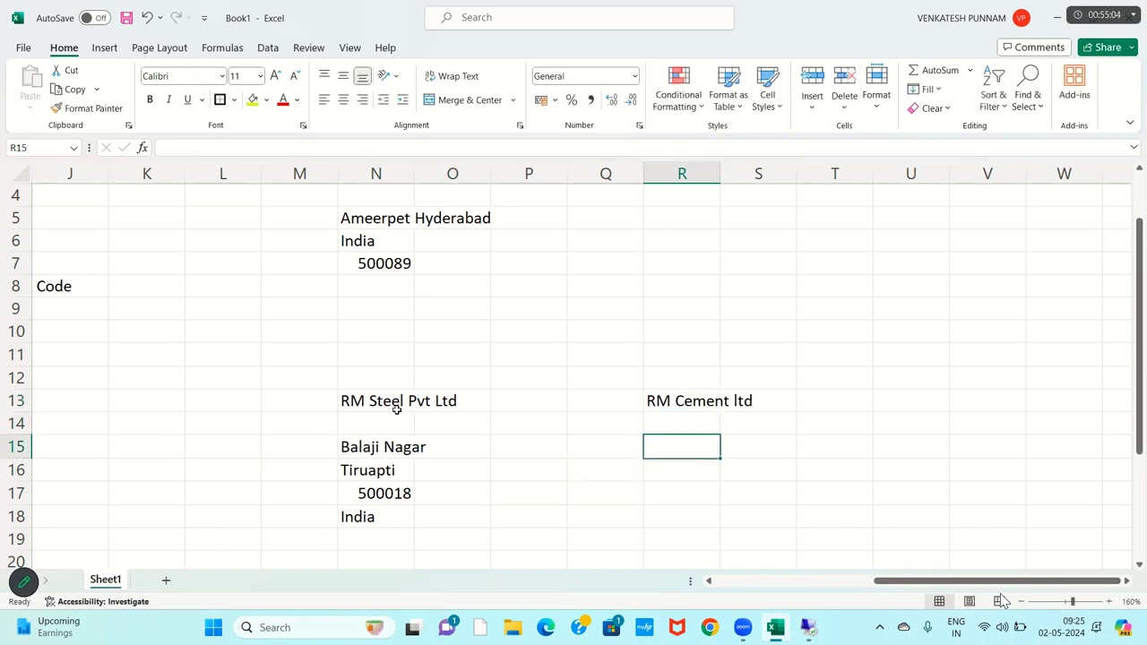
# Step: Enter the cement company's street, city, postal code and country in cells R15 to R18
pyautogui.write('Sree Ram Street')
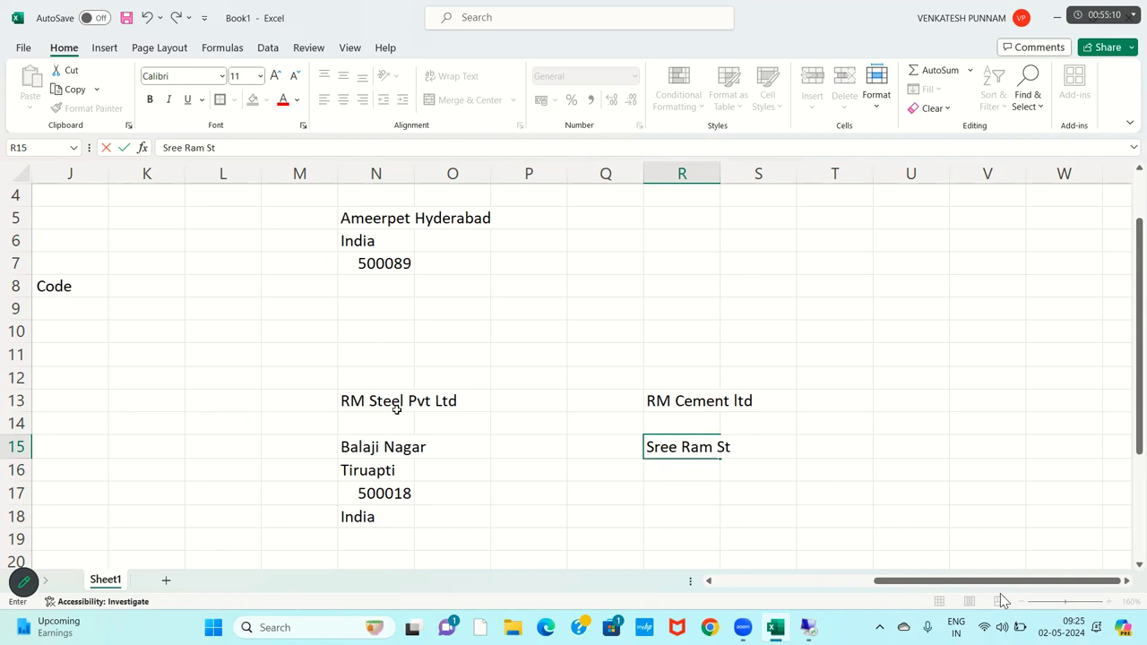
pyautogui.press('Return')
pyautogui.write('Vizag')
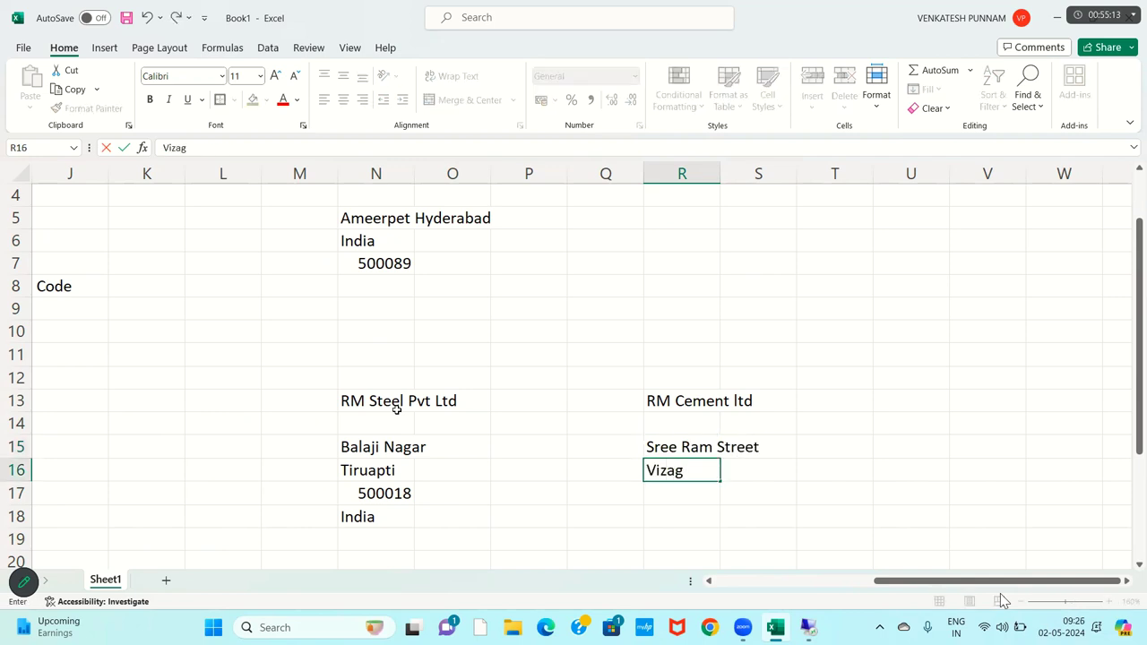
pyautogui.press('Return')
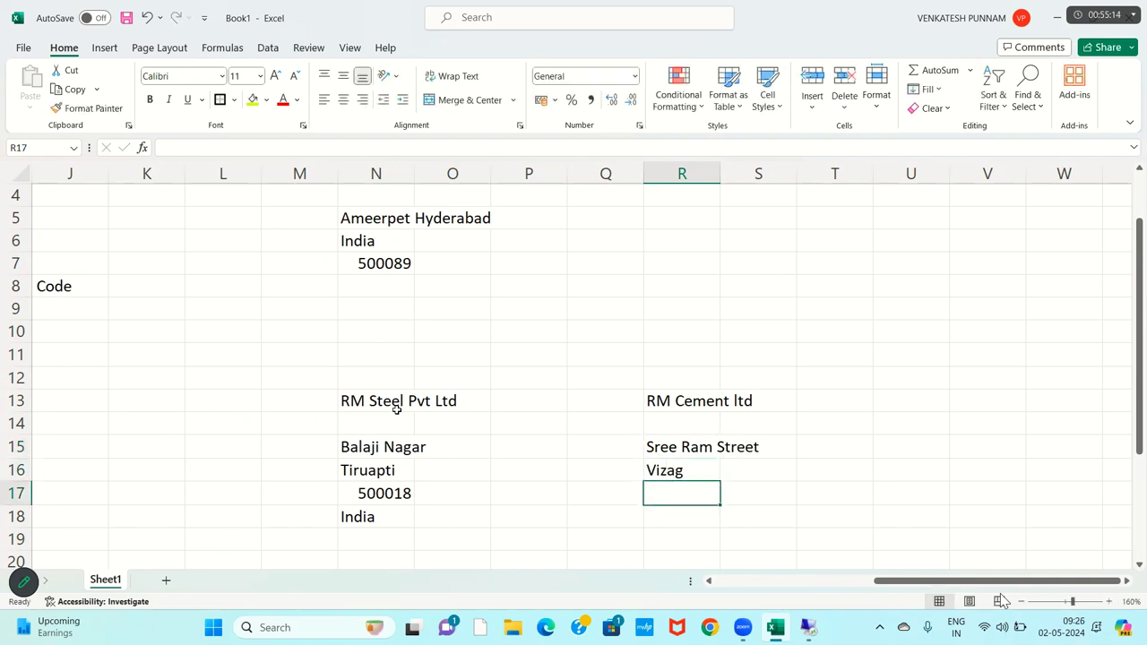
pyautogui.write('500069')
pyautogui.press('Return')
pyautogui.write('India')
pyautogui.press('Return')
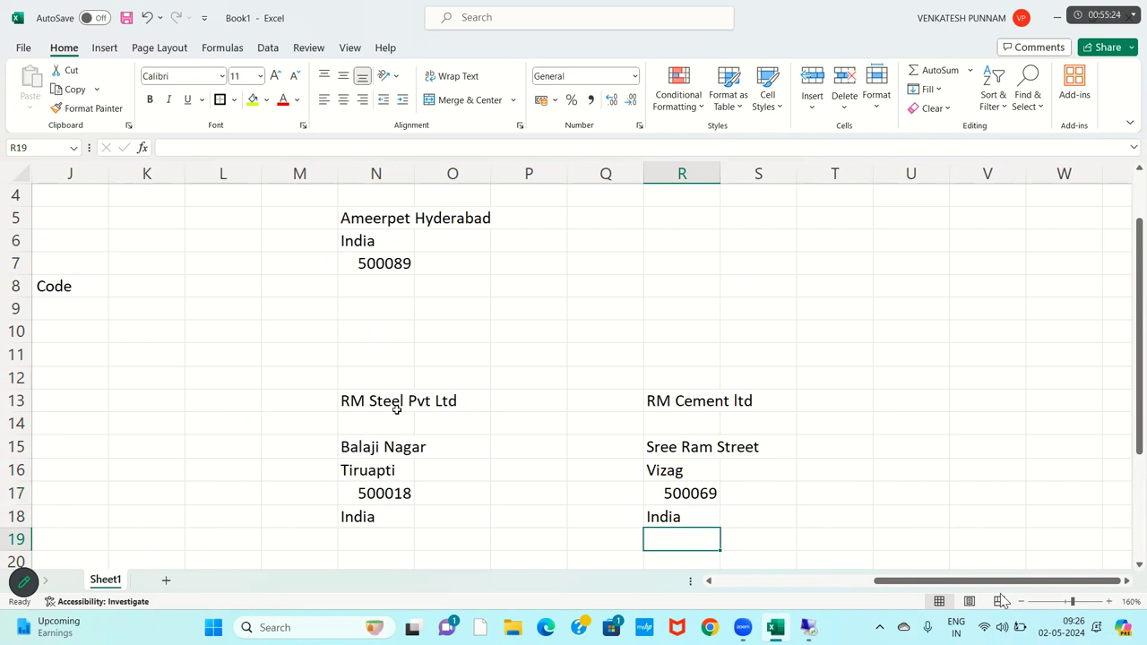
# Step: Enter RM Group Of company in cell X8, in the empty area beyond the cement company's address
pyautogui.press('Right')
pyautogui.press('Right')
pyautogui.press('Right')
pyautogui.press('Right')
pyautogui.press('Right')
pyautogui.press('Right')
pyautogui.press('Right')
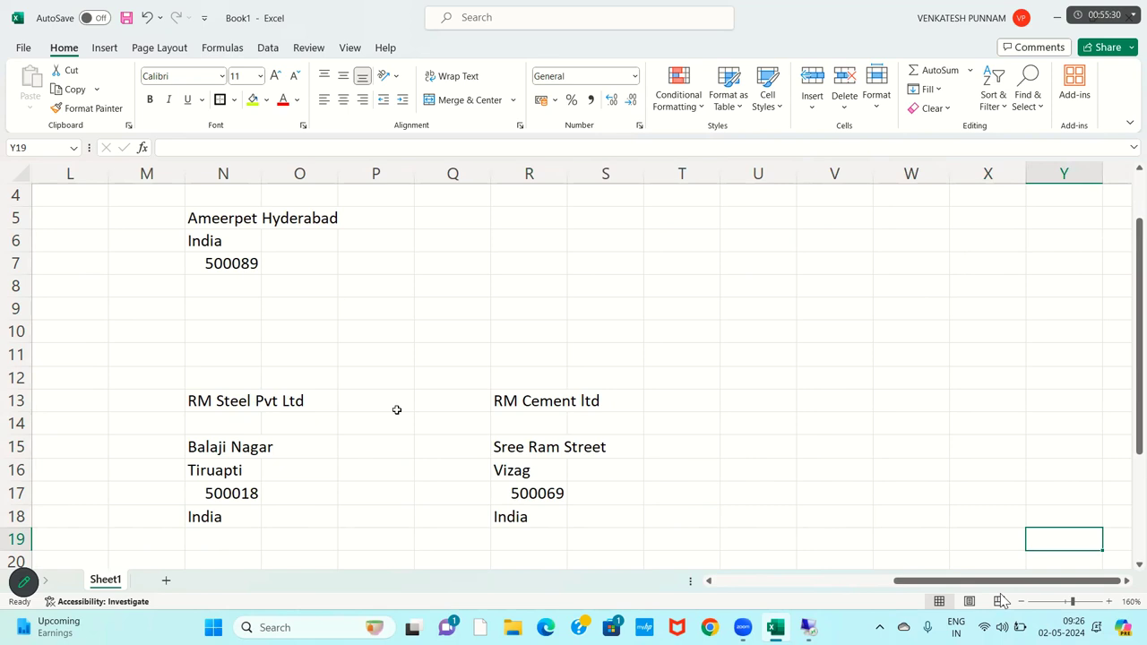
pyautogui.press('Right')
pyautogui.press('Right')
pyautogui.press('Right')
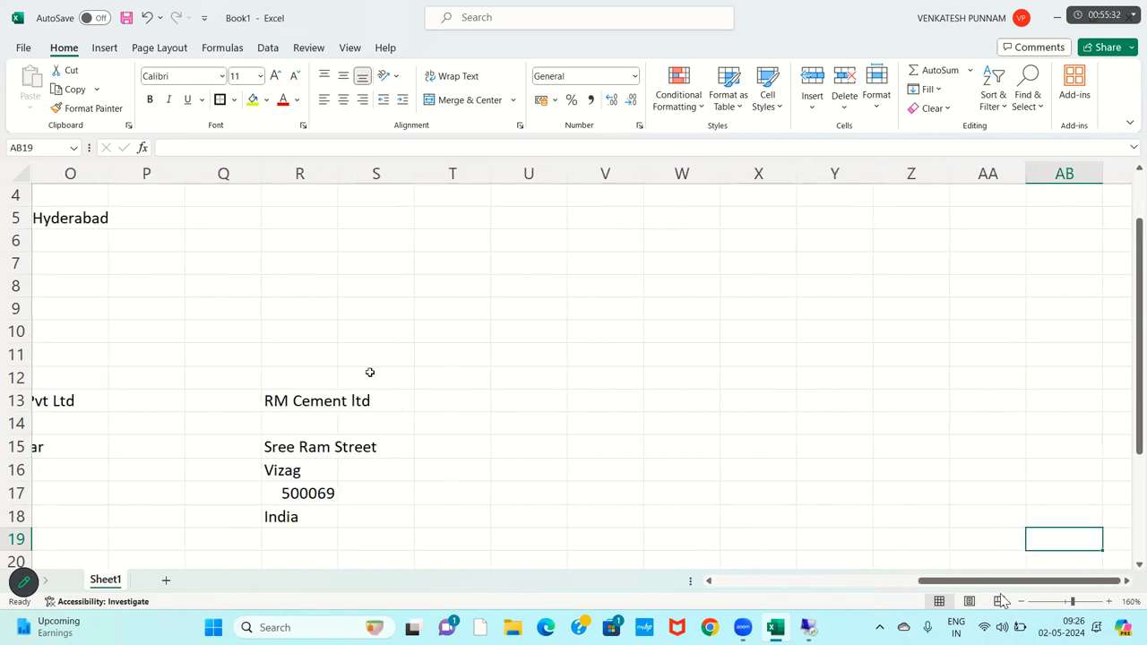
pyautogui.click(728, 283)
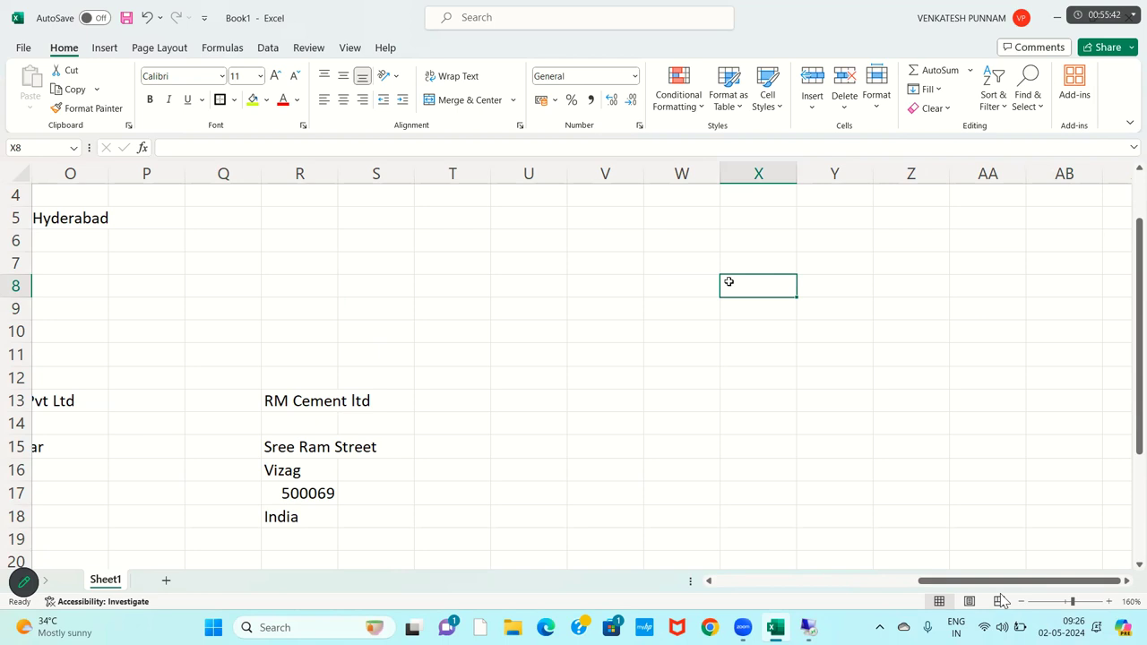
pyautogui.press('capslock')
pyautogui.write('RAM g')
pyautogui.press('BackSpace')
pyautogui.press('BackSpace')
pyautogui.press('BackSpace')
pyautogui.press('BackSpace')
pyautogui.write('M gR')
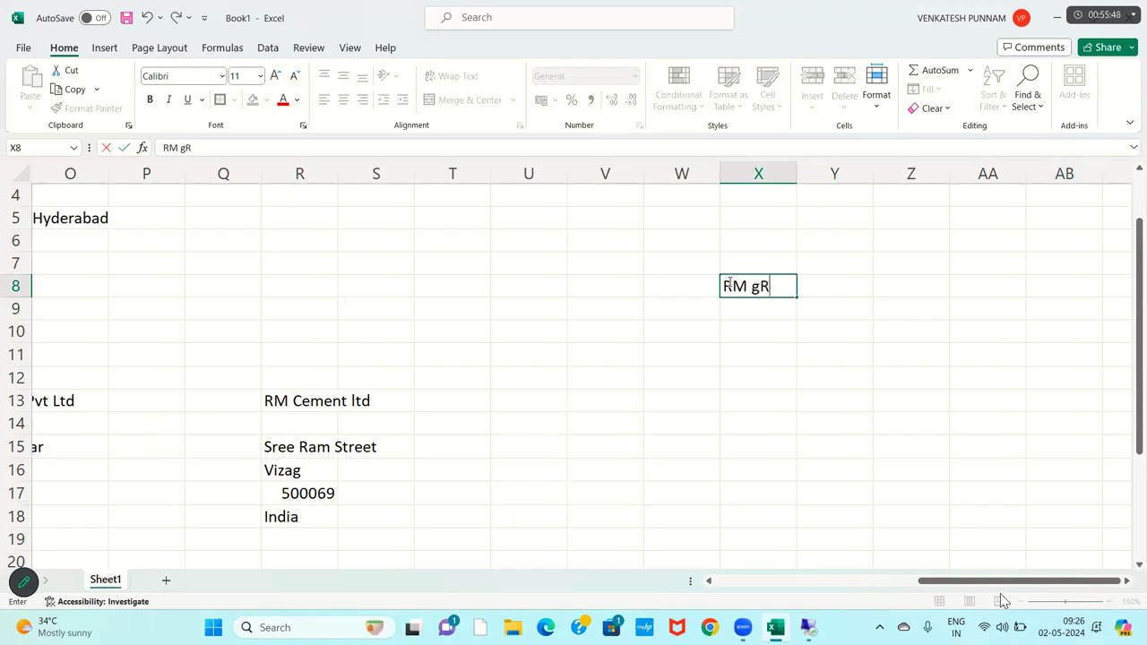
pyautogui.press('BackSpace')
pyautogui.press('capslock')
pyautogui.write('Grou pf')
pyautogui.press('BackSpace')
pyautogui.press('BackSpace')
pyautogui.press('BackSpace')
pyautogui.write('p Of company')
pyautogui.press('Return')
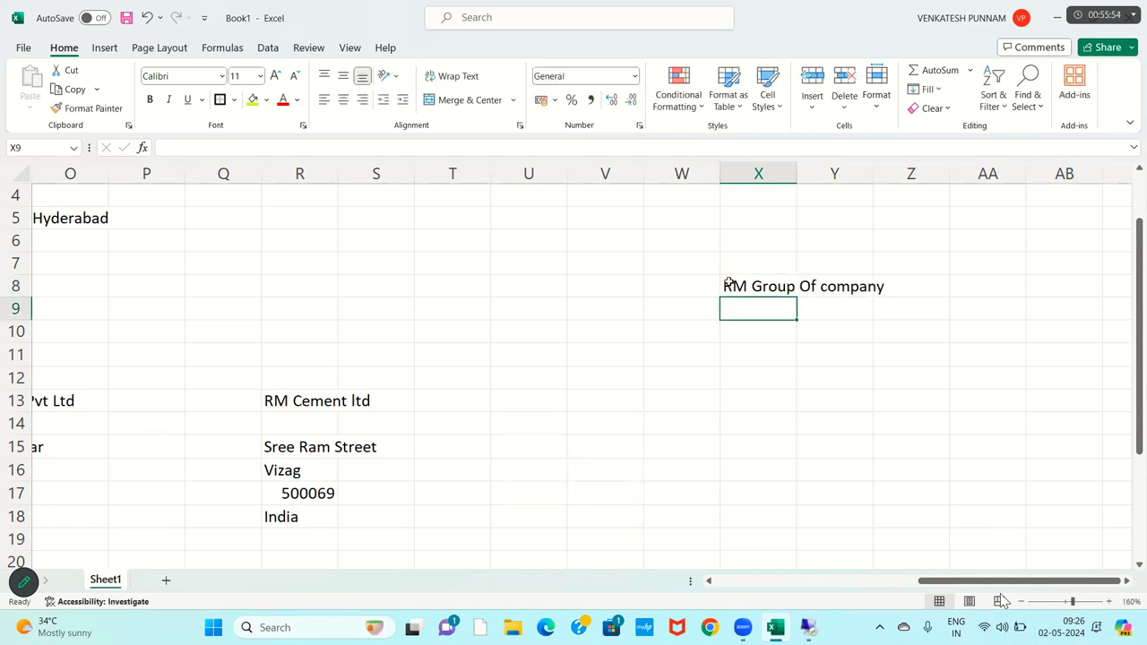
# Step: Enter USA in cell X9 as the country of RM Group Of company
pyautogui.write('uad')
pyautogui.press('BackSpace')
pyautogui.press('BackSpace')
pyautogui.press('BackSpace')
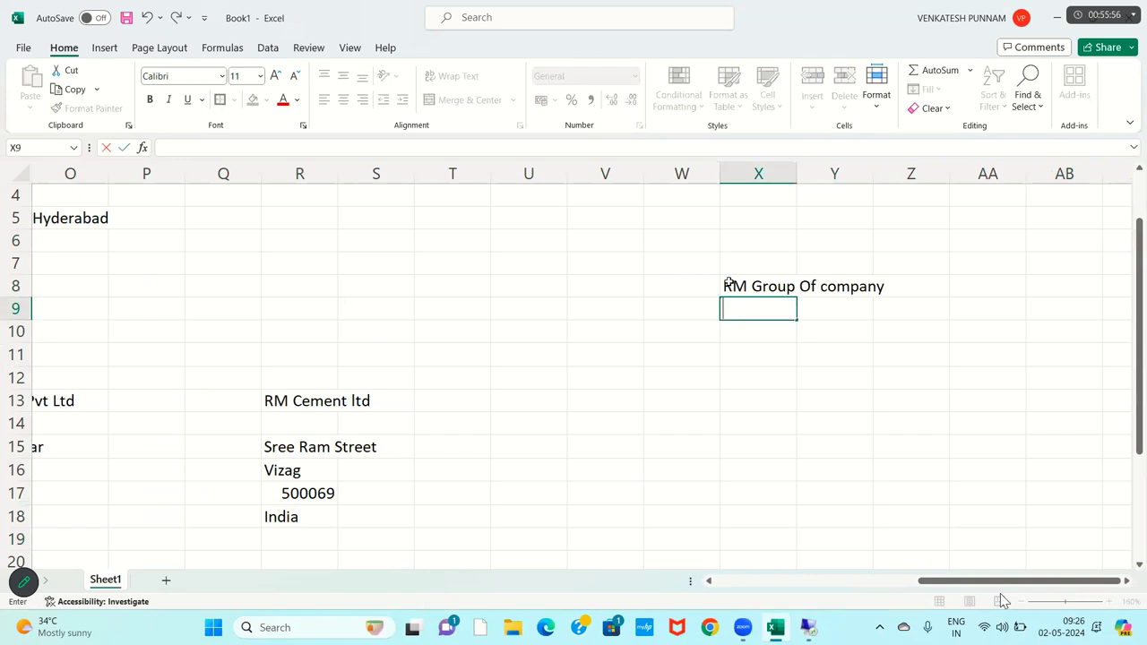
pyautogui.press('capslock')
pyautogui.write('USA')
pyautogui.press('Return')
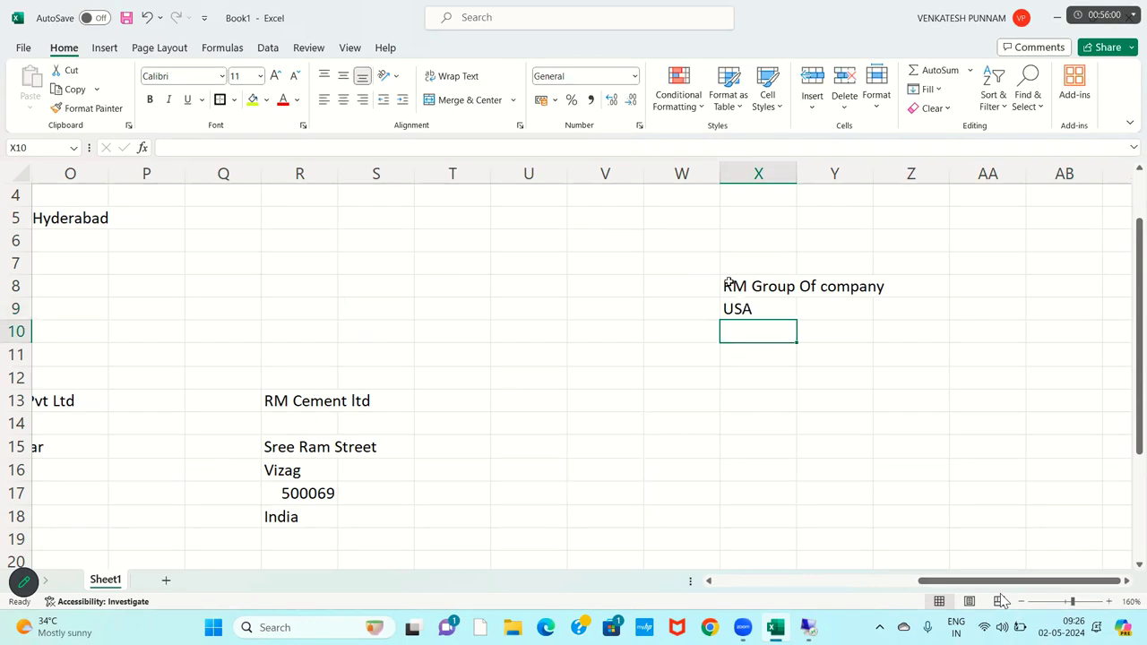
# Step: Draw a straight arrow about 2.0 cm high and 1.4 cm wide from RM Group Of company down to just above cell W13
pyautogui.click(119, 51)
pyautogui.click(243, 74)
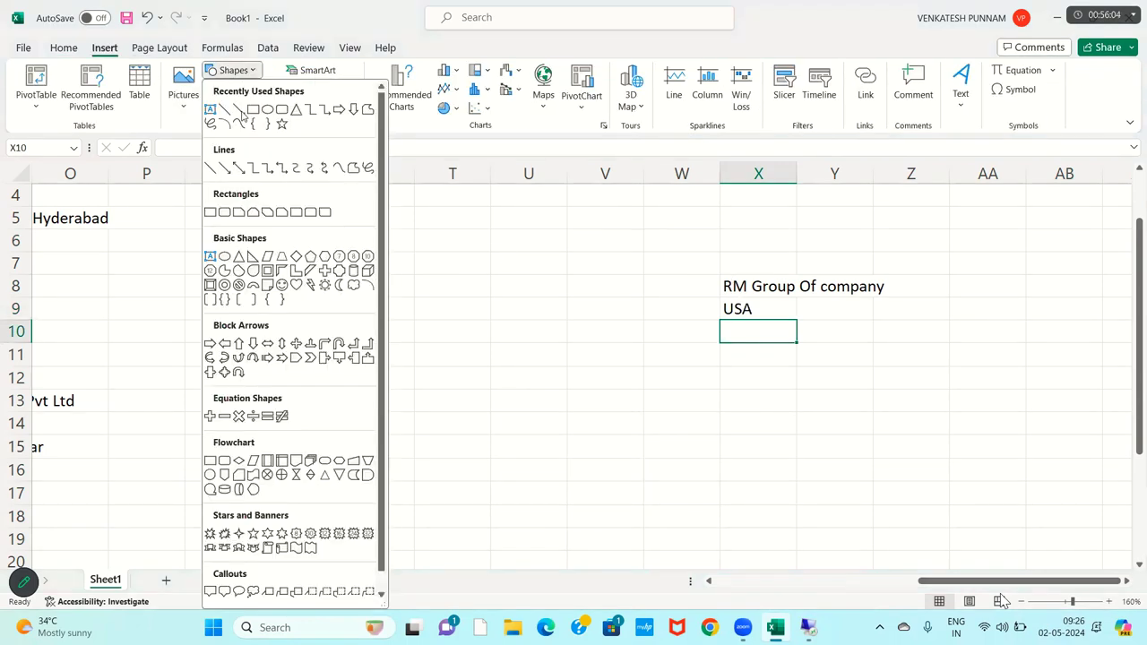
pyautogui.click(241, 111)
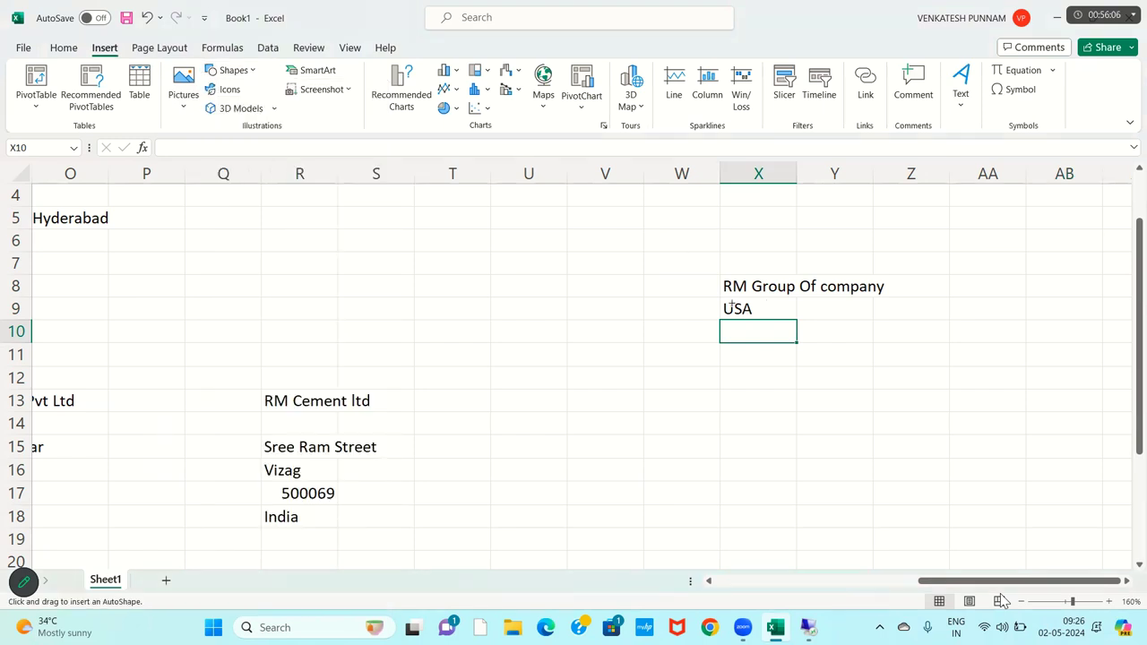
pyautogui.moveTo(762, 296); pyautogui.dragTo(697, 385)
# Step: Enter Rm Steel Pvt Ltd in cell W13, below the arrowhead, and India in cell W14
pyautogui.click(692, 398)
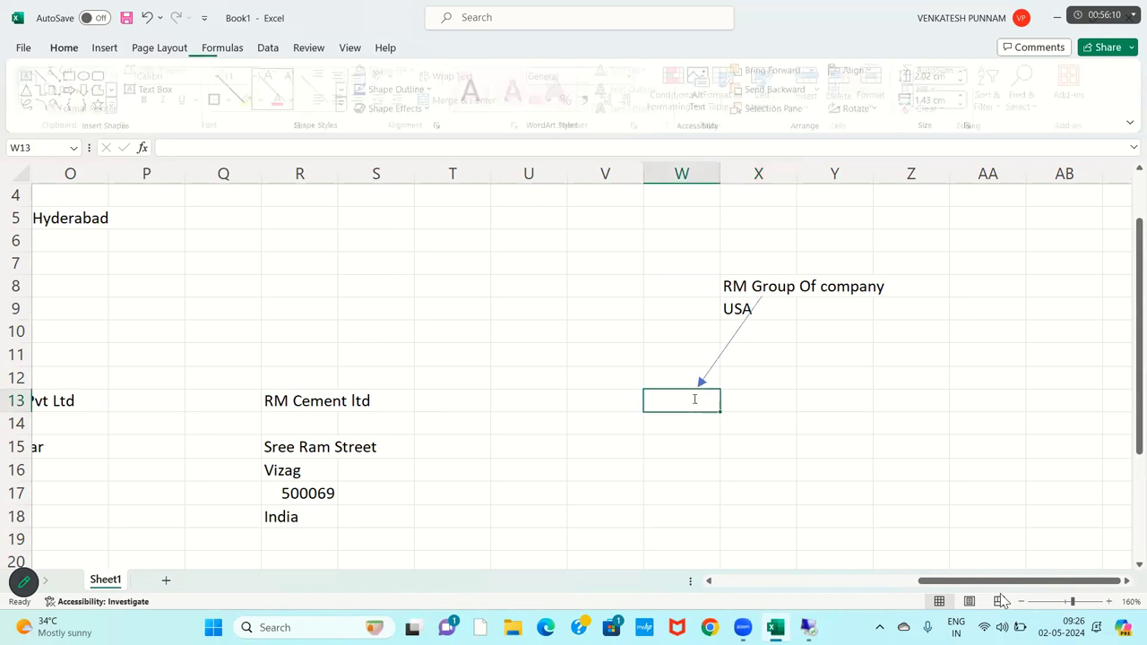
pyautogui.write('Ram')
pyautogui.press('capslock')
pyautogui.press('BackSpace')
pyautogui.press('BackSpace')
pyautogui.write('m Steel')
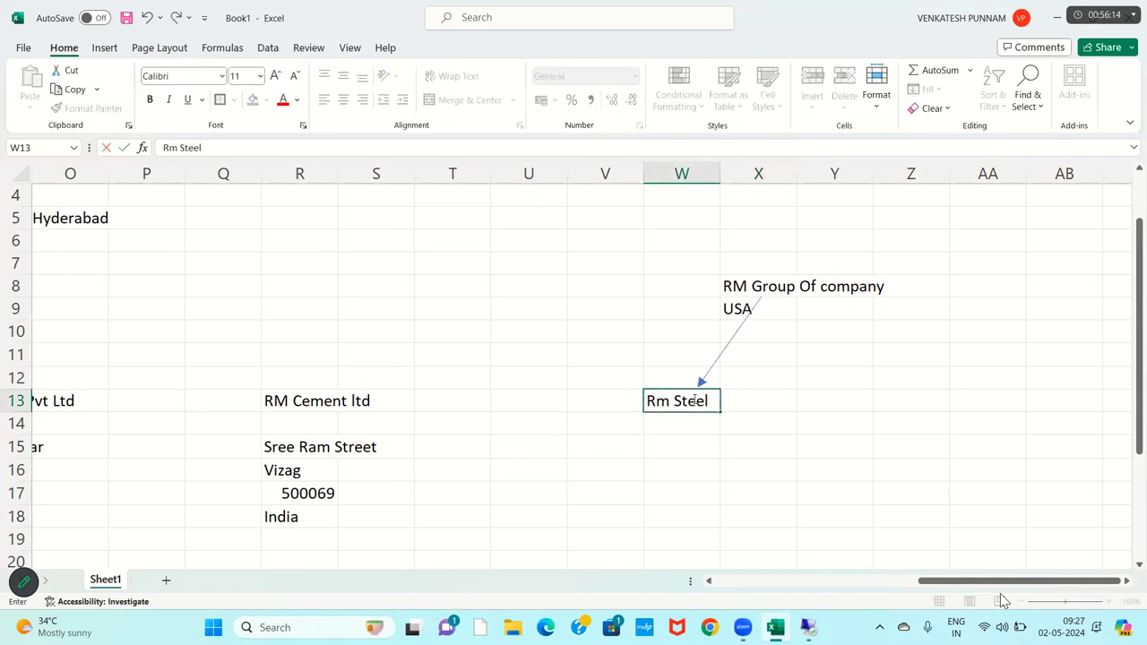
pyautogui.write(' Pvt Ltd')
pyautogui.press('Return')
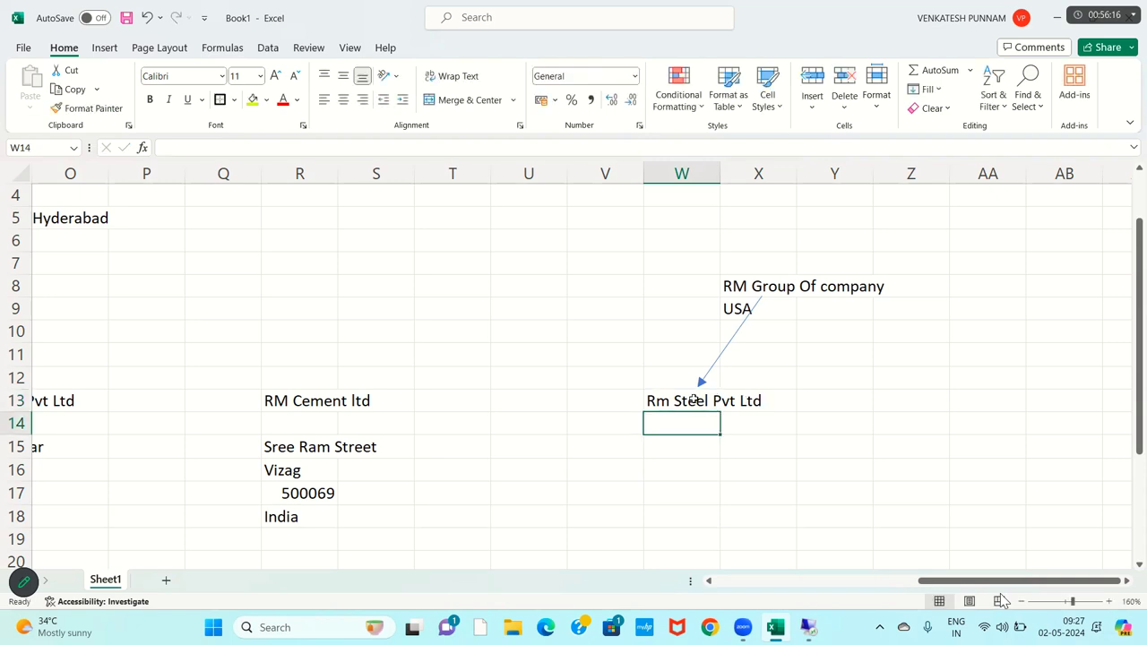
pyautogui.write('Indai')
pyautogui.press('BackSpace')
pyautogui.press('BackSpace')
pyautogui.write('ia')
# Step: Enter RM Cement ltd in cell Z13 and Singapore in cell Z14
pyautogui.press('Right')
pyautogui.press('Right')
pyautogui.press('Right')
pyautogui.press('Up')
pyautogui.press('Right')
pyautogui.press('Left')
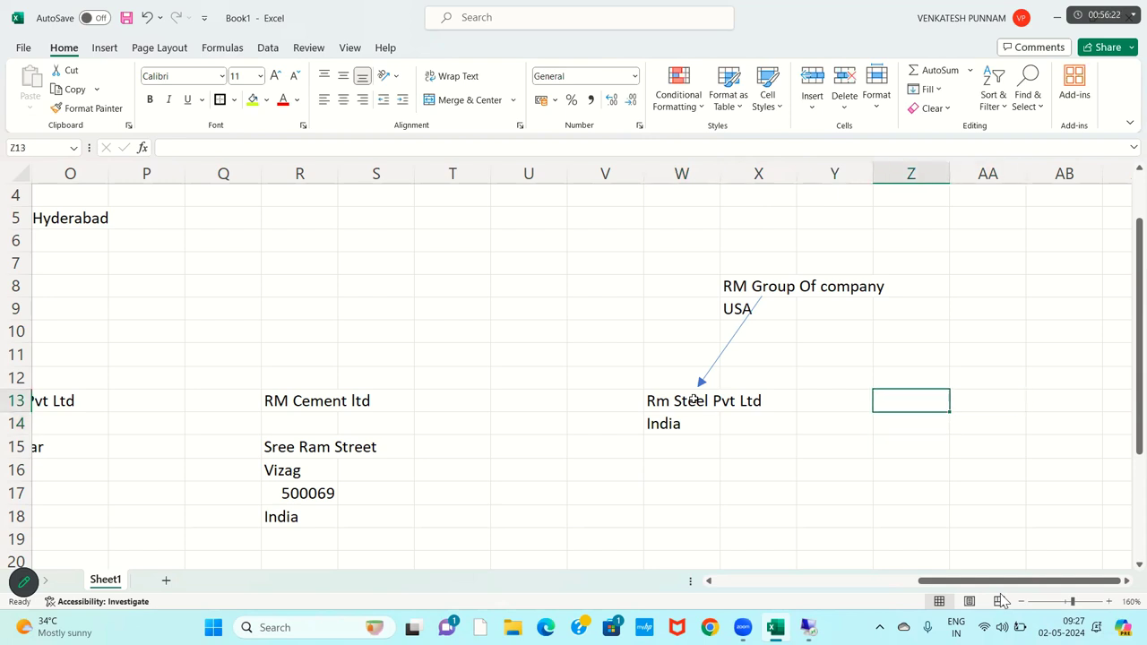
pyautogui.press('capslock')
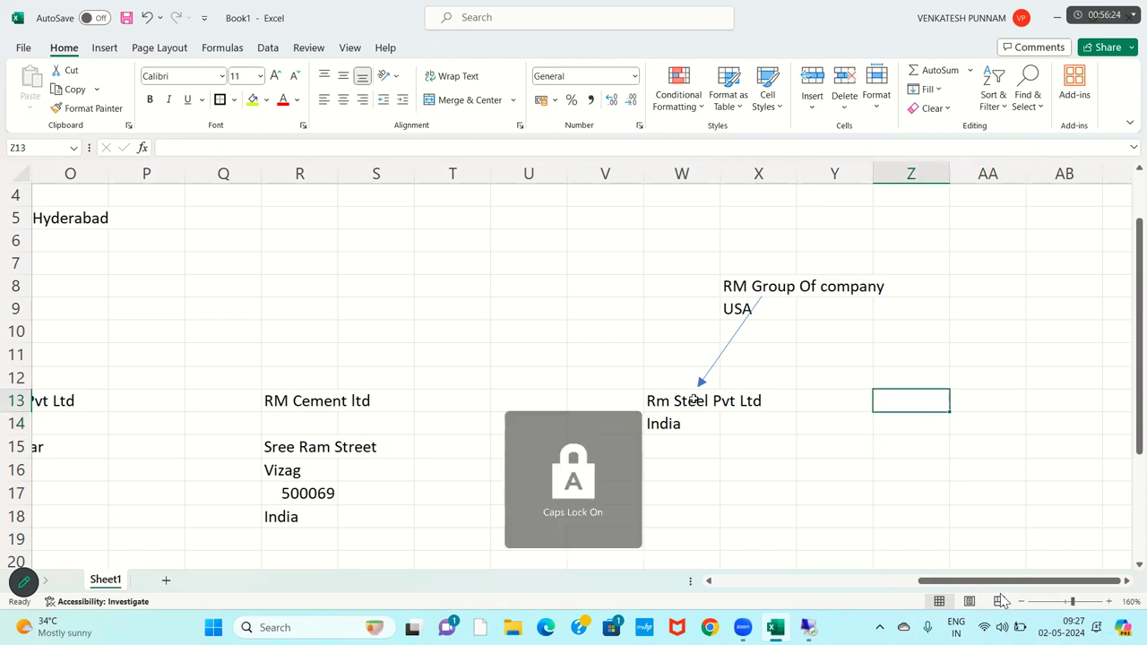
pyautogui.write('RM Cement ltd')
pyautogui.press('Return')
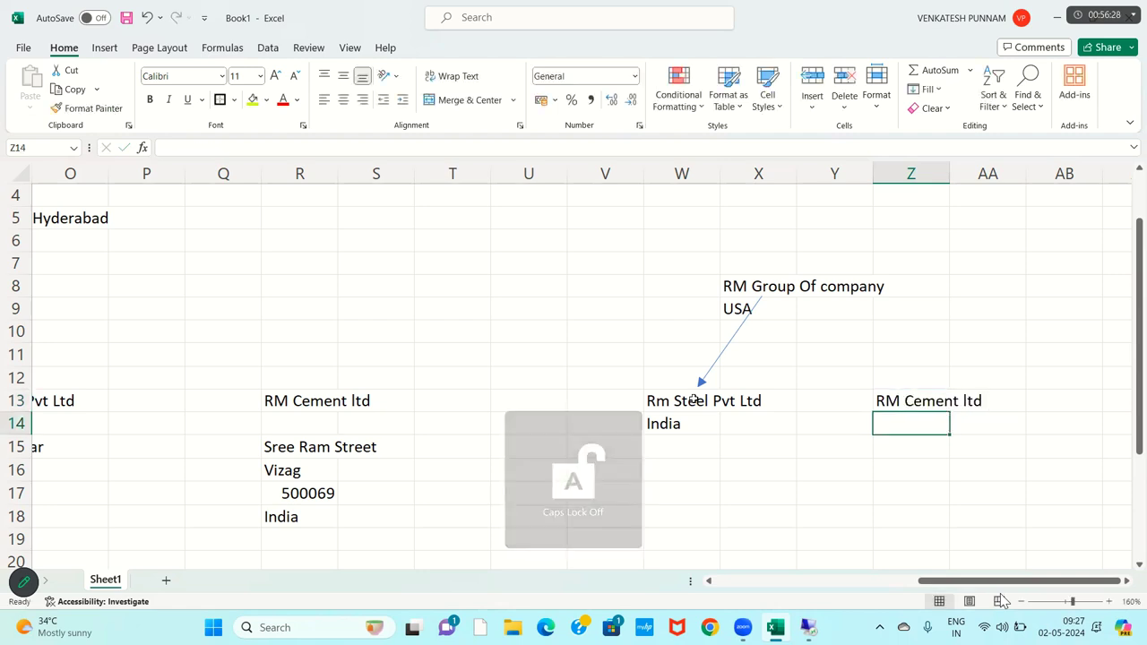
pyautogui.write('Sig')
pyautogui.press('BackSpace')
pyautogui.write('ngapore')
pyautogui.press('Return')
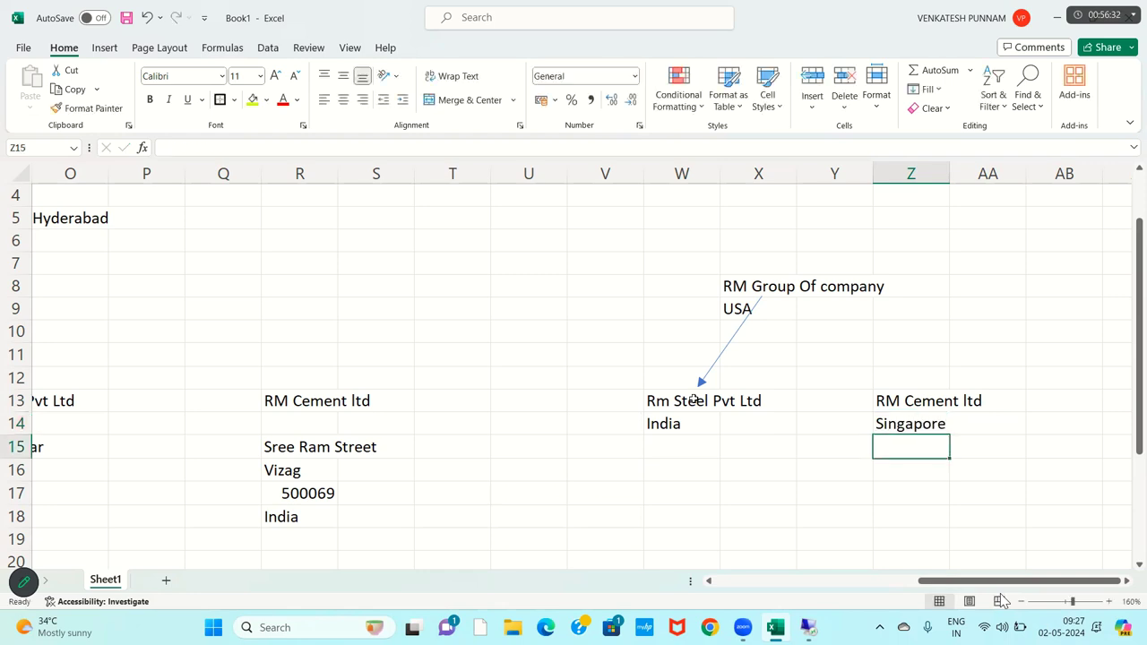
# Step: Try to draw a straight arrow about 1.98 cm high and 1.4 cm wide from RM Group Of company to RM Cement ltd
pyautogui.click(108, 49)
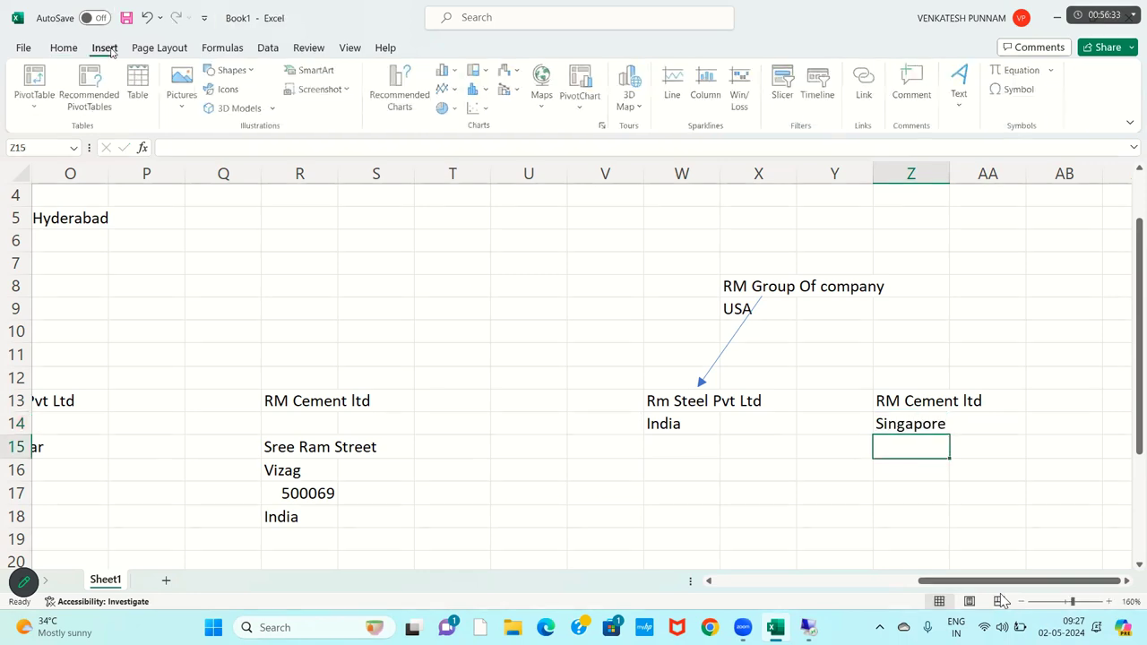
pyautogui.click(229, 70)
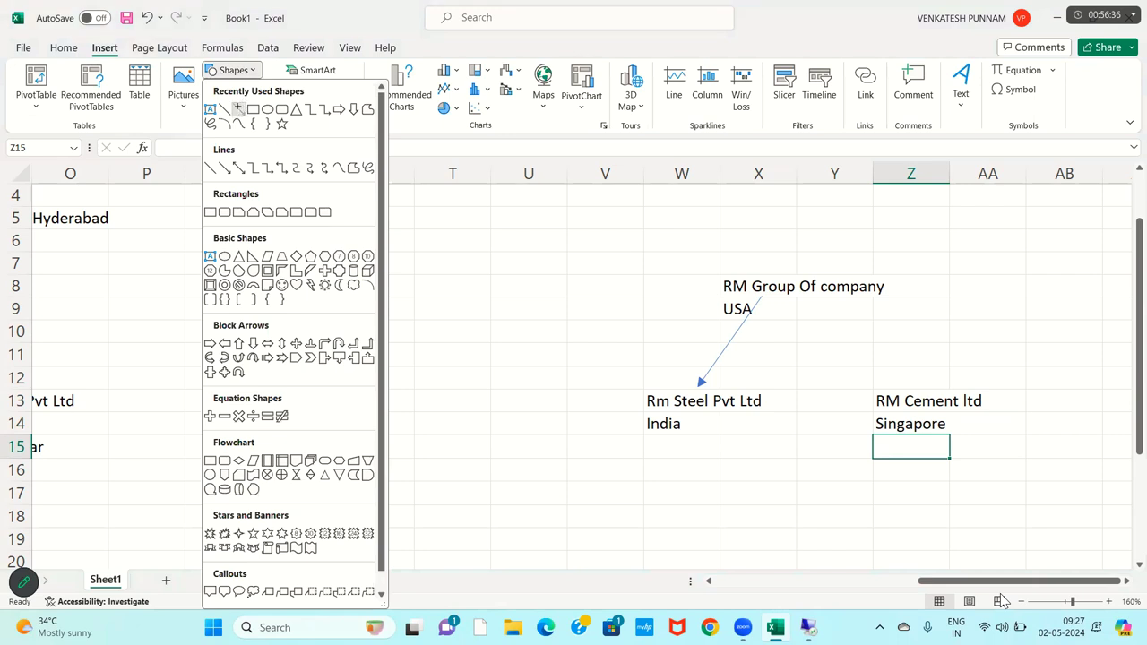
pyautogui.click(239, 109)
pyautogui.scroll(4, 714, 336)
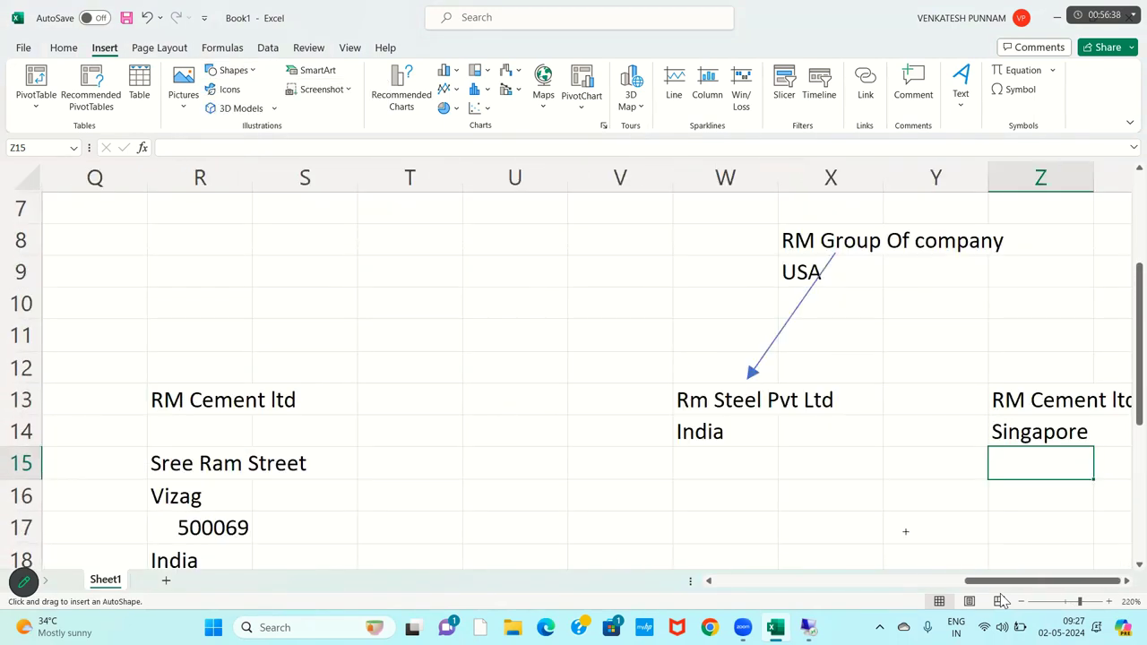
pyautogui.click(1022, 602)
pyautogui.click(1022, 603)
pyautogui.click(1021, 603)
pyautogui.click(1022, 602)
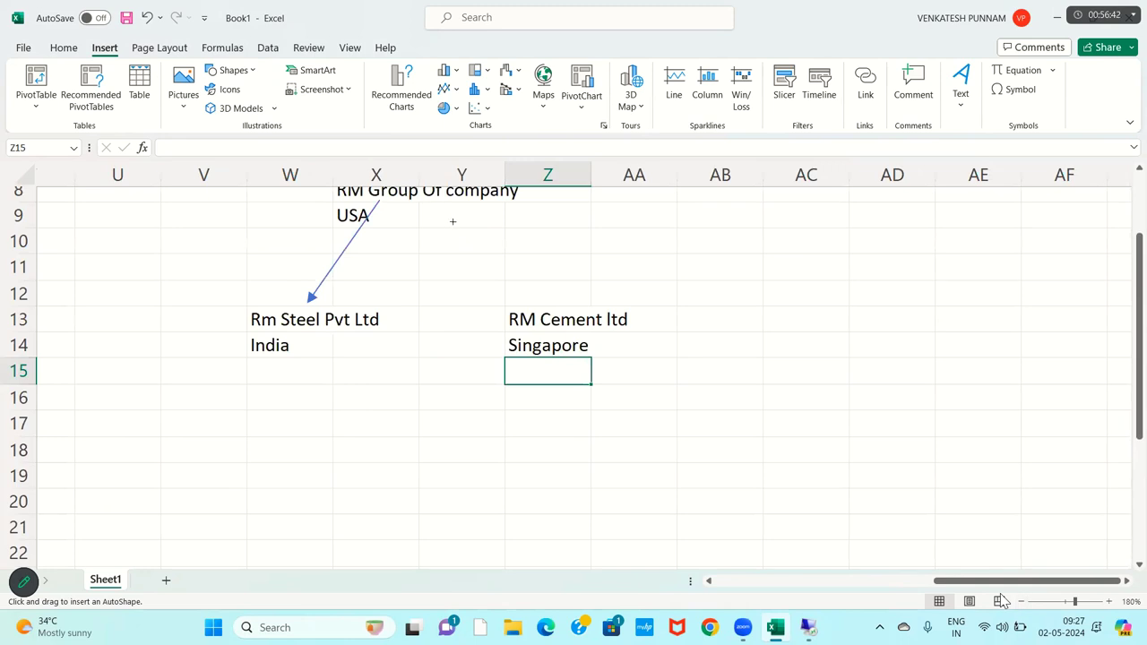
pyautogui.click(518, 304)
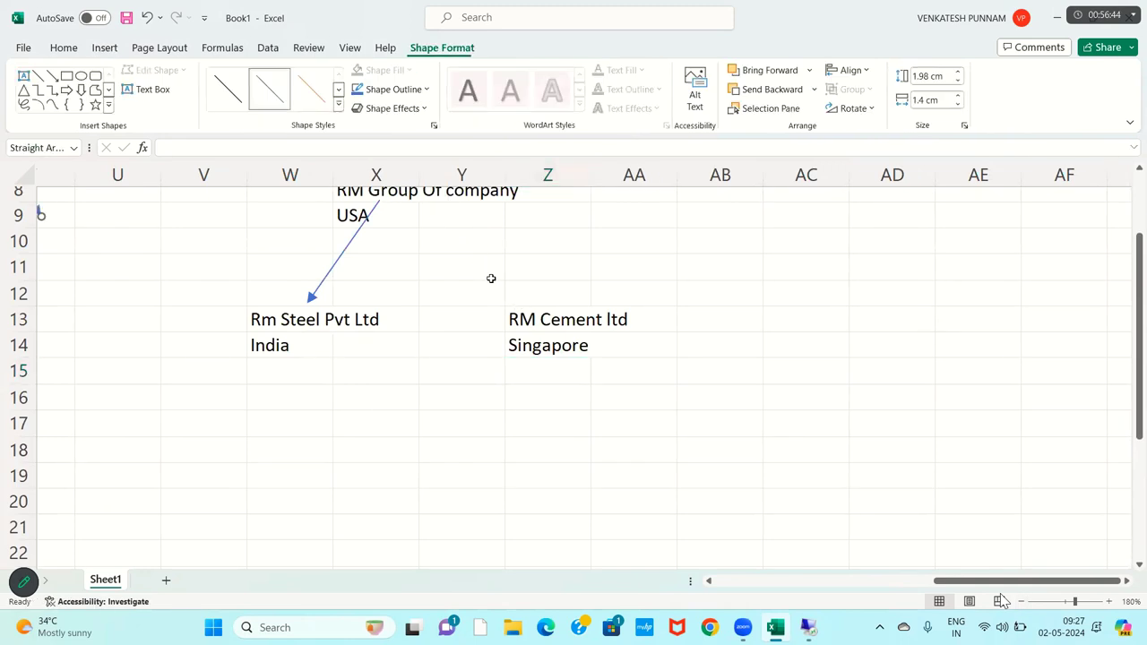
# Step: Draw another straight arrow, about 1.53 cm high and 1.09 cm wide, for the link from the group to RM Cement ltd
pyautogui.click(52, 76)
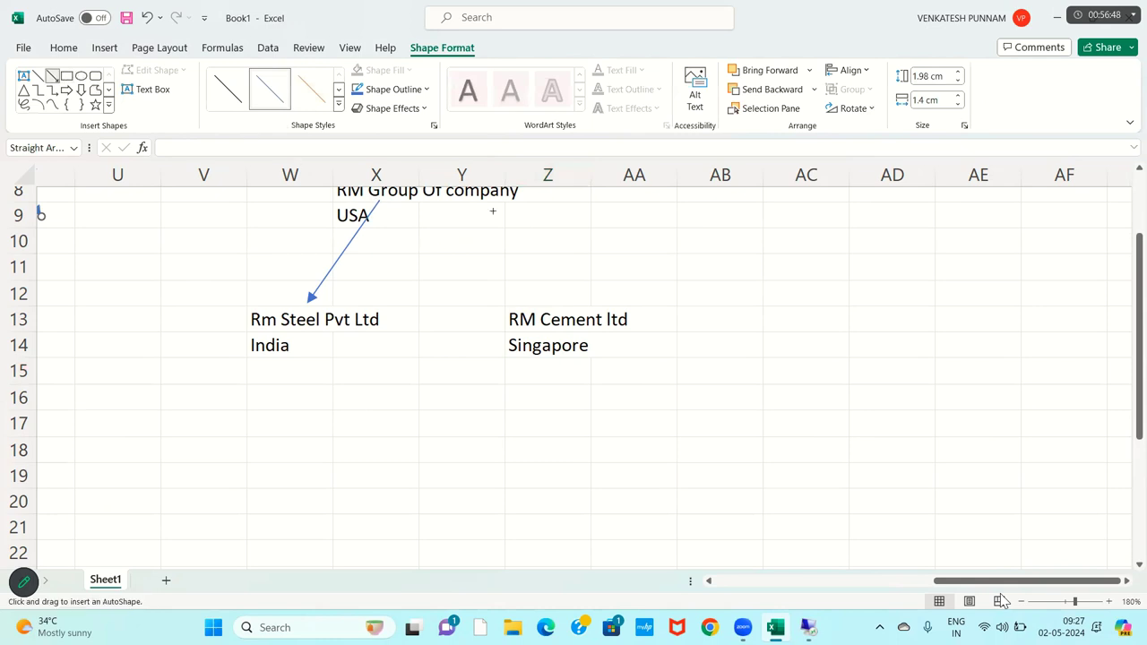
pyautogui.click(537, 282)
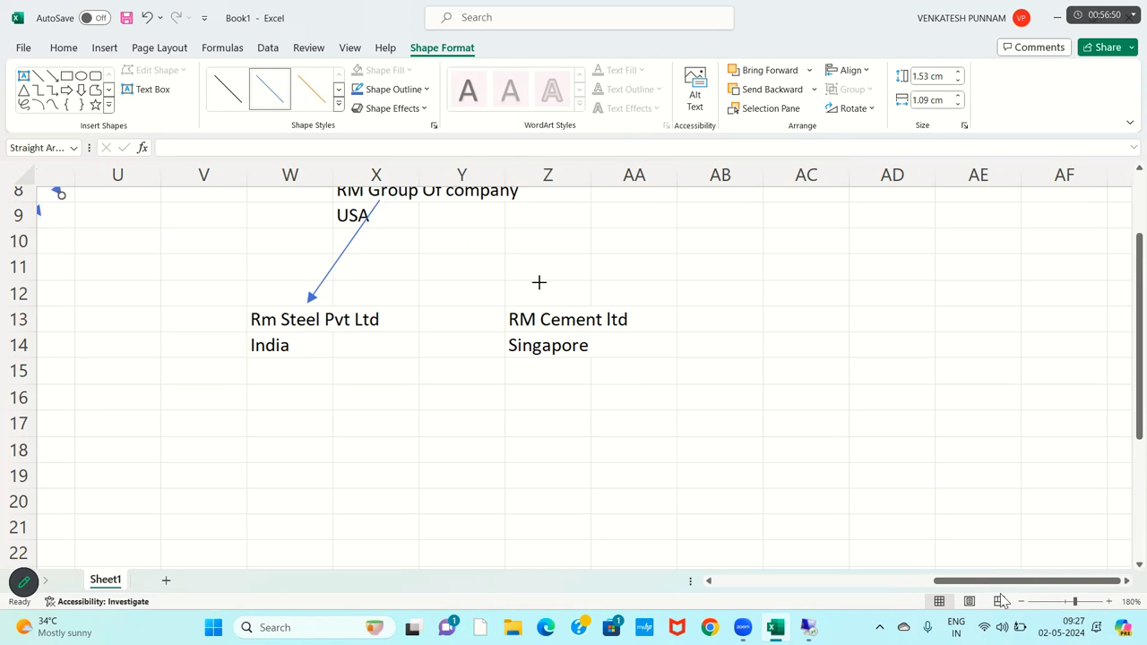
pyautogui.press('Escape')
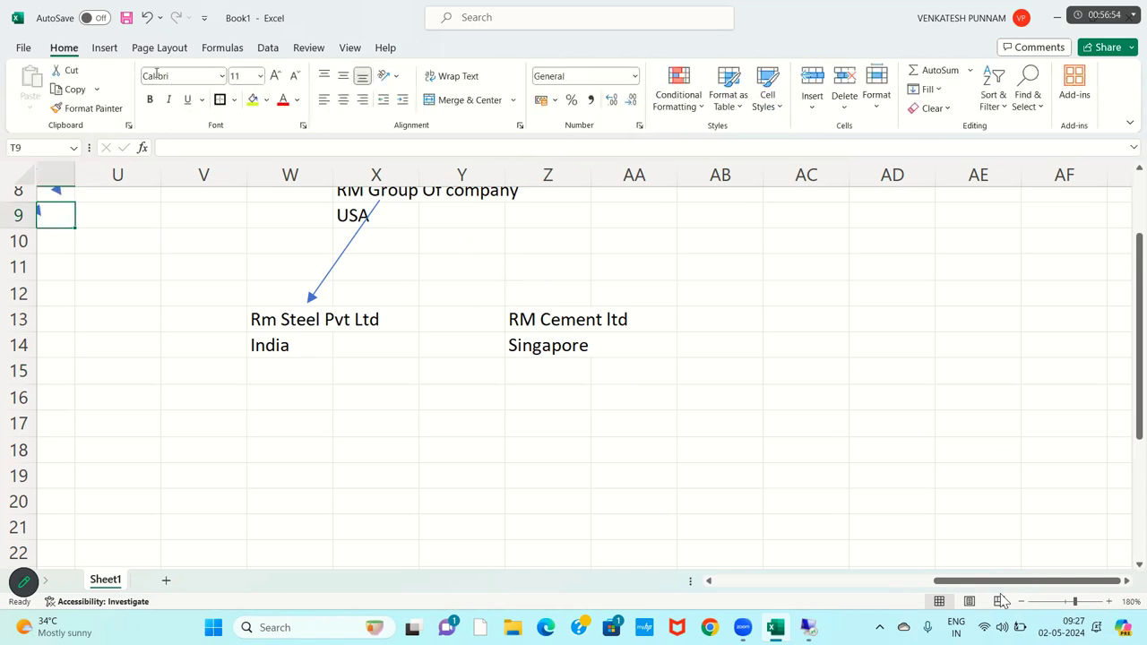
# Step: Move the shorter stray arrow between RM Group Of company and RM Cement ltd, pointing at the cement company's name
pyautogui.click(104, 48)
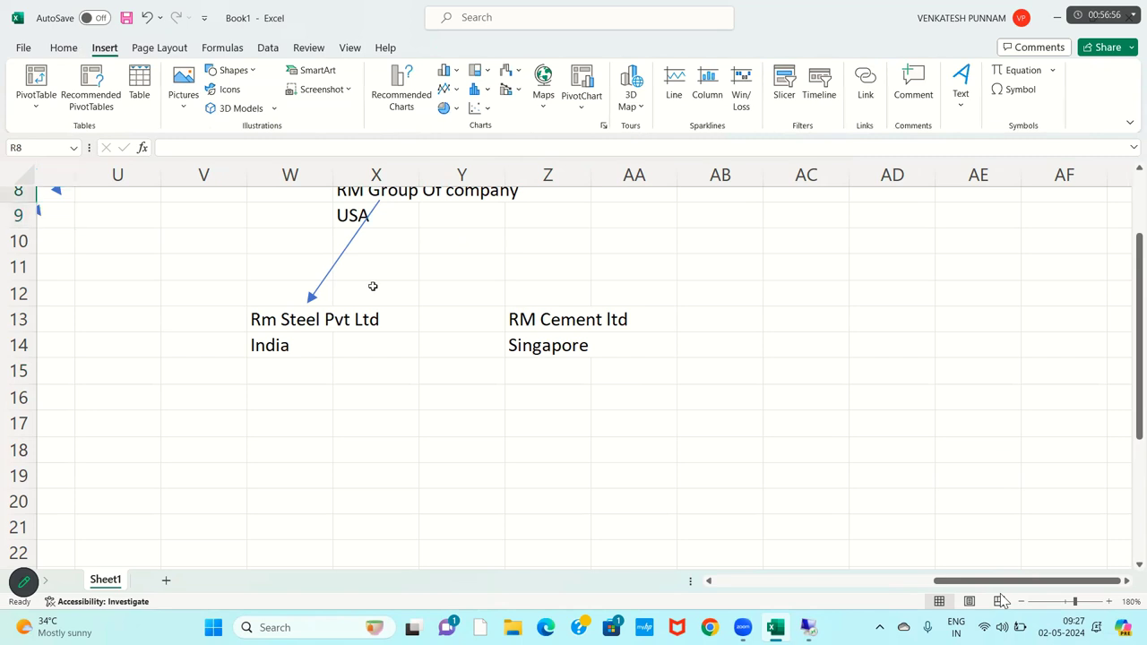
pyautogui.scroll(2, 373, 285)
pyautogui.hscroll(-3, 373, 285)
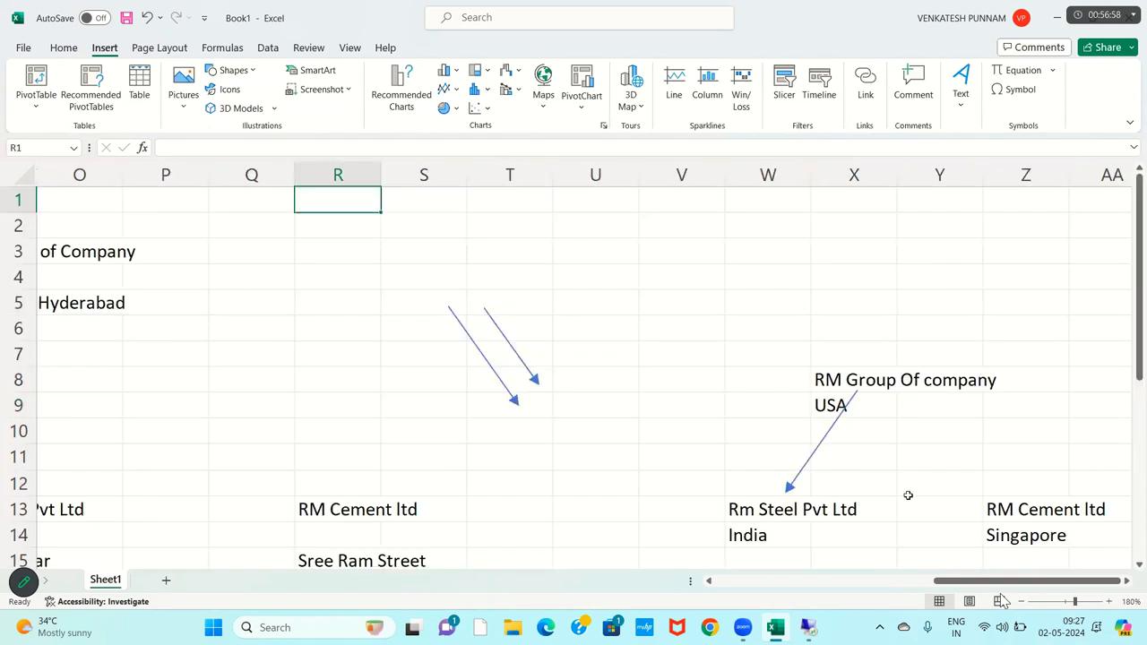
pyautogui.click(908, 496)
pyautogui.press('Right')
pyautogui.press('Right')
pyautogui.press('Right')
pyautogui.press('Right')
pyautogui.press('Right')
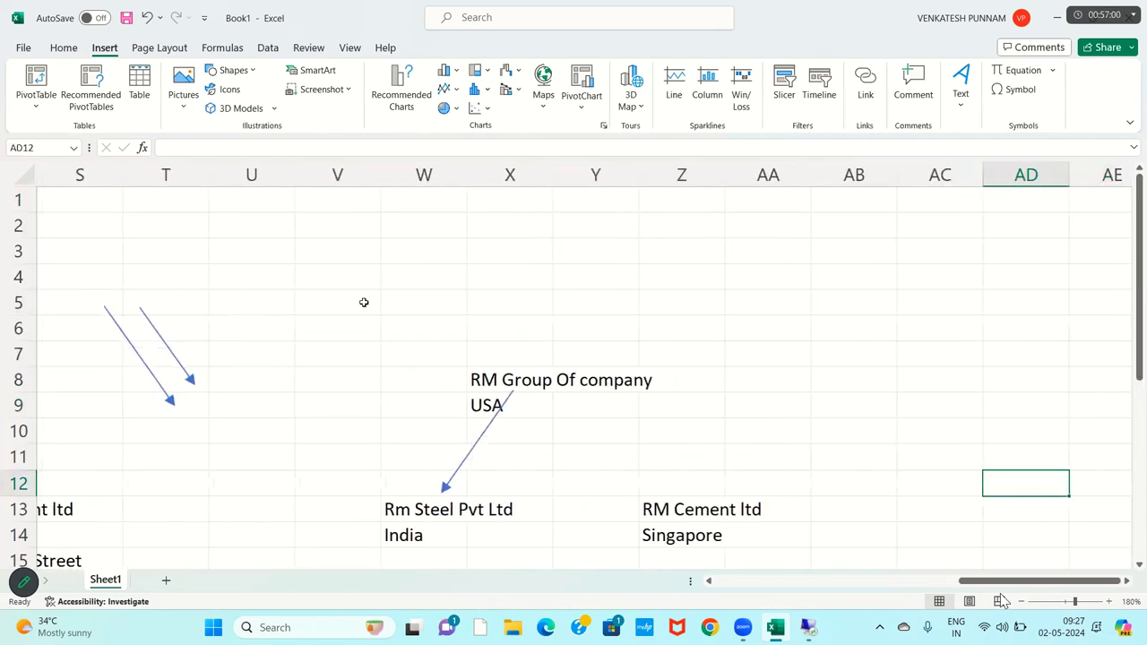
pyautogui.click(159, 334)
pyautogui.moveTo(160, 333); pyautogui.dragTo(625, 428)
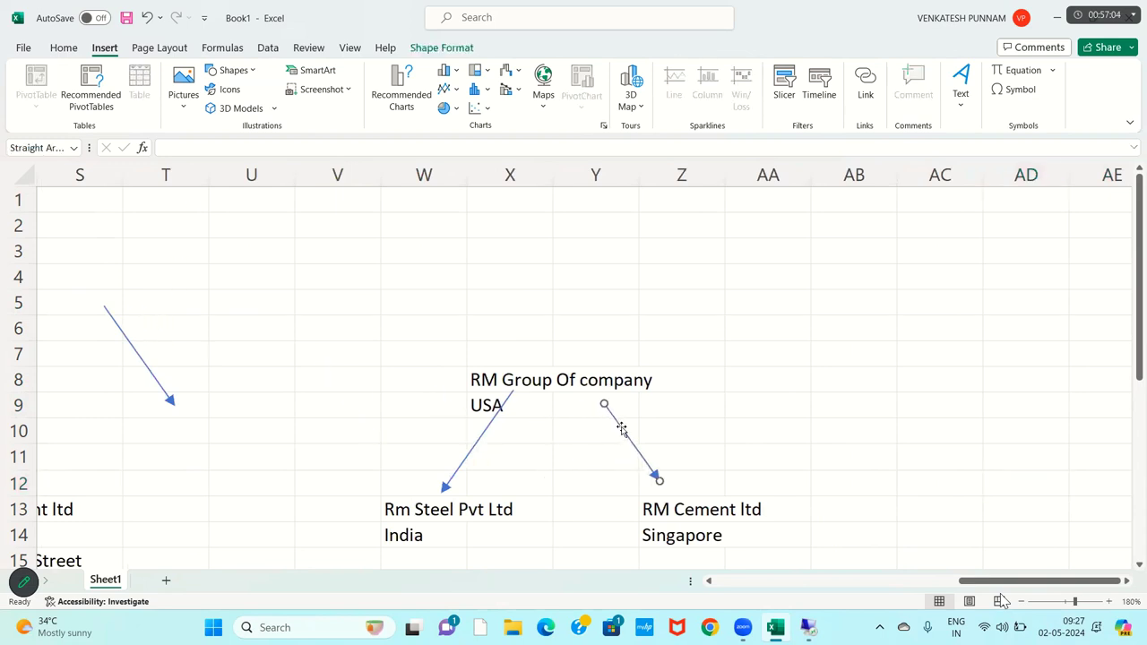
# Step: Enter USD in cell Y9, beside USA, as the group's currency
pyautogui.click(476, 405)
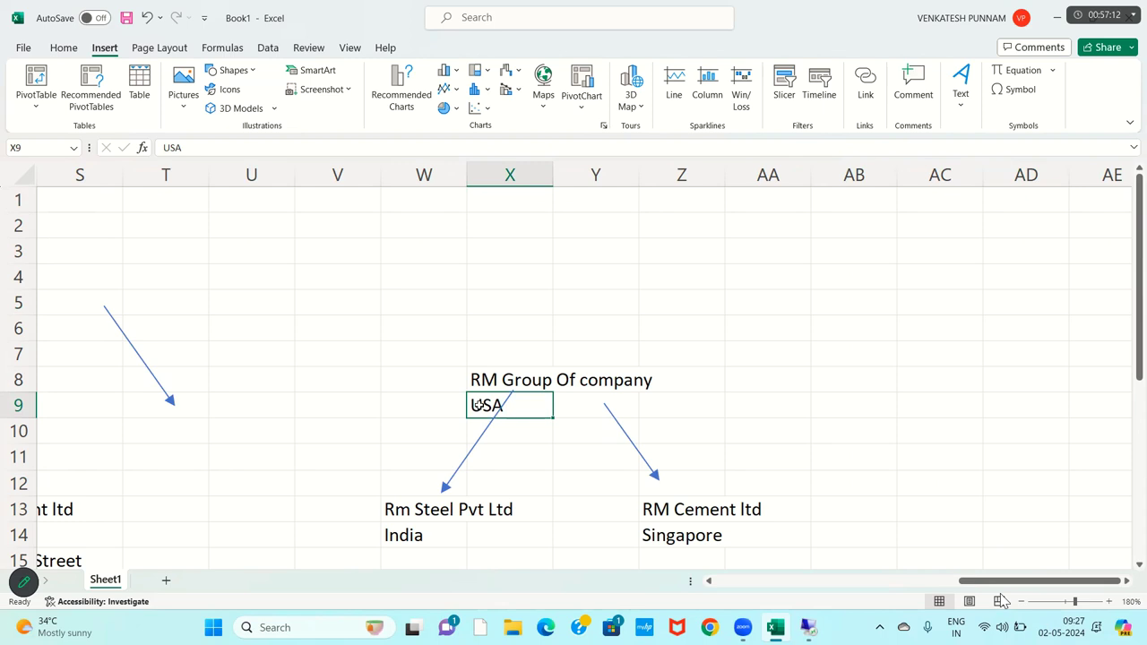
pyautogui.press('Right')
pyautogui.press('capslock')
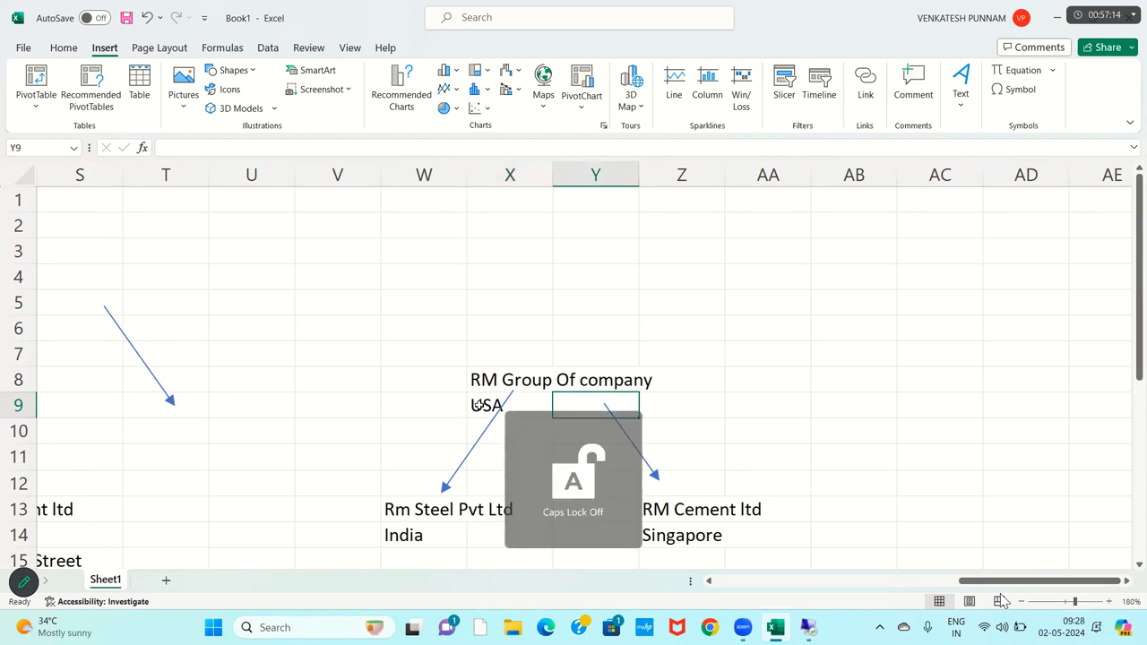
pyautogui.write('USD')
pyautogui.press('Return')
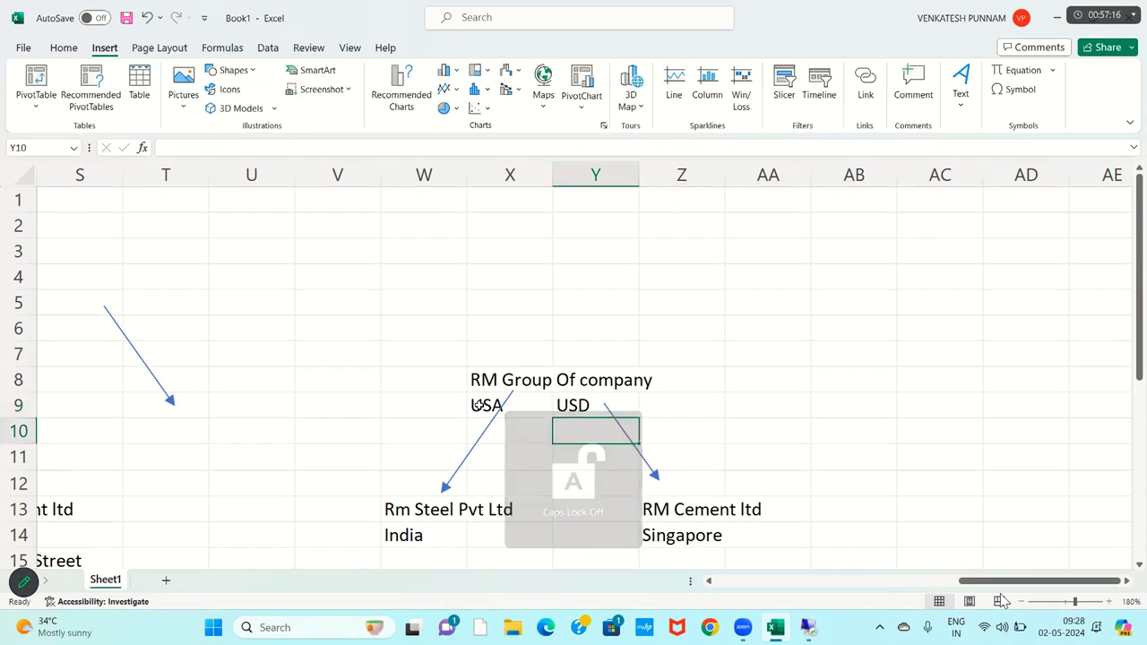
# Step: Enter INR in cell W15, below India, as the currency of Rm Steel Pvt Ltd
pyautogui.click(581, 405)
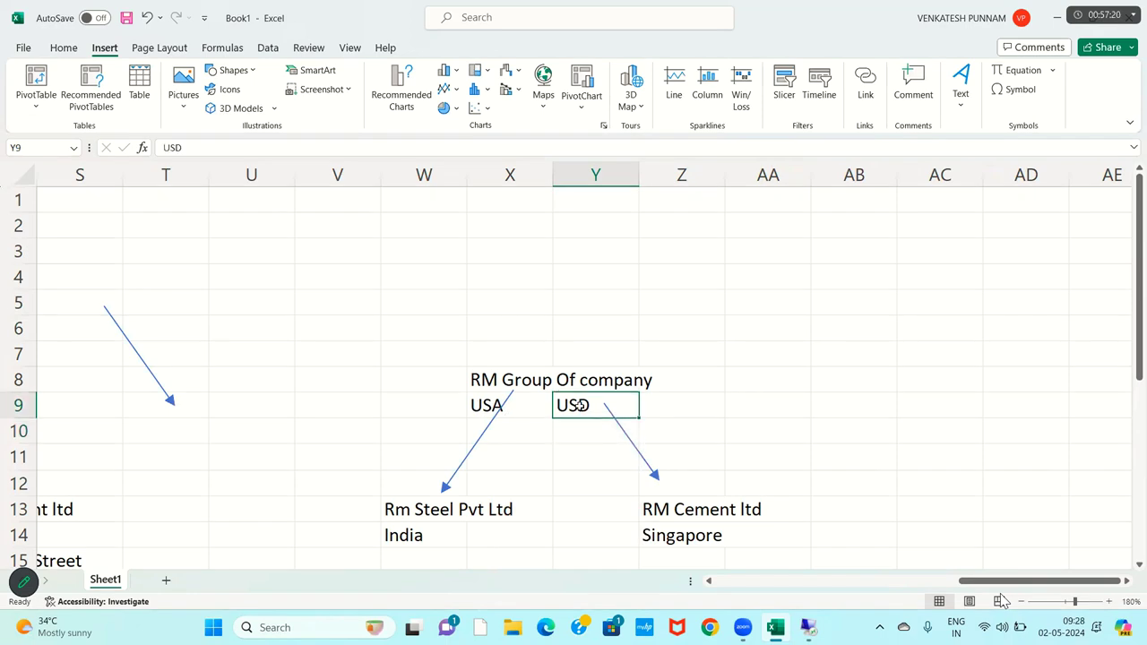
pyautogui.click(511, 379)
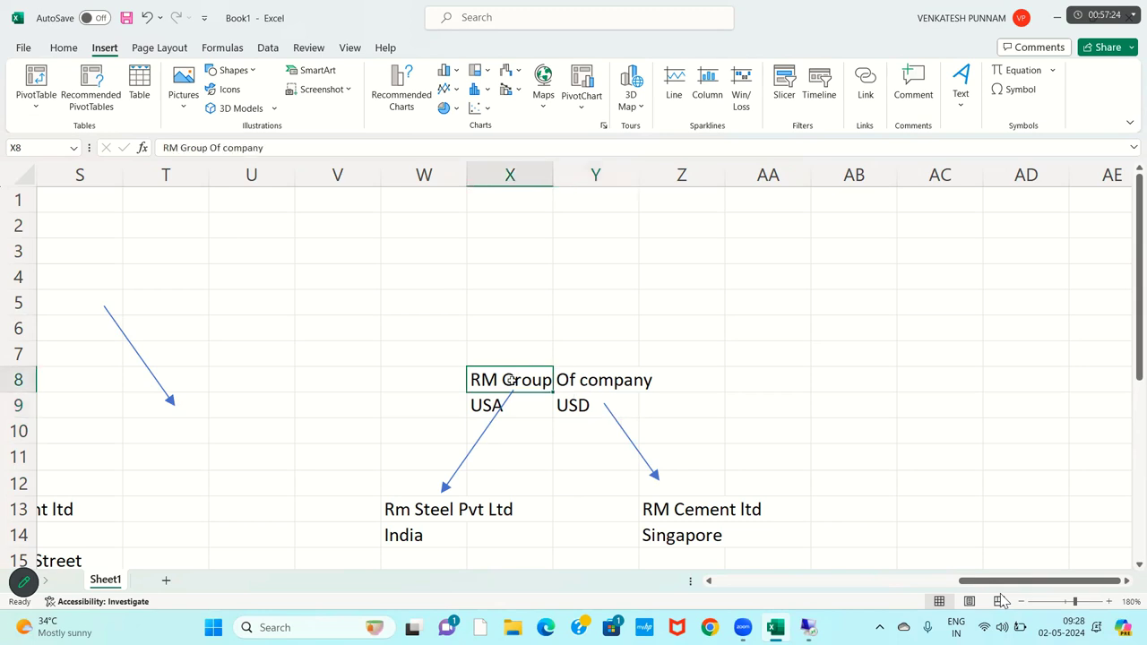
pyautogui.press('Down')
pyautogui.press('Down')
pyautogui.press('Down')
pyautogui.press('Down')
pyautogui.press('Down')
pyautogui.press('Down')
pyautogui.press('Down')
pyautogui.press('Down')
pyautogui.press('Left')
pyautogui.press('Up')
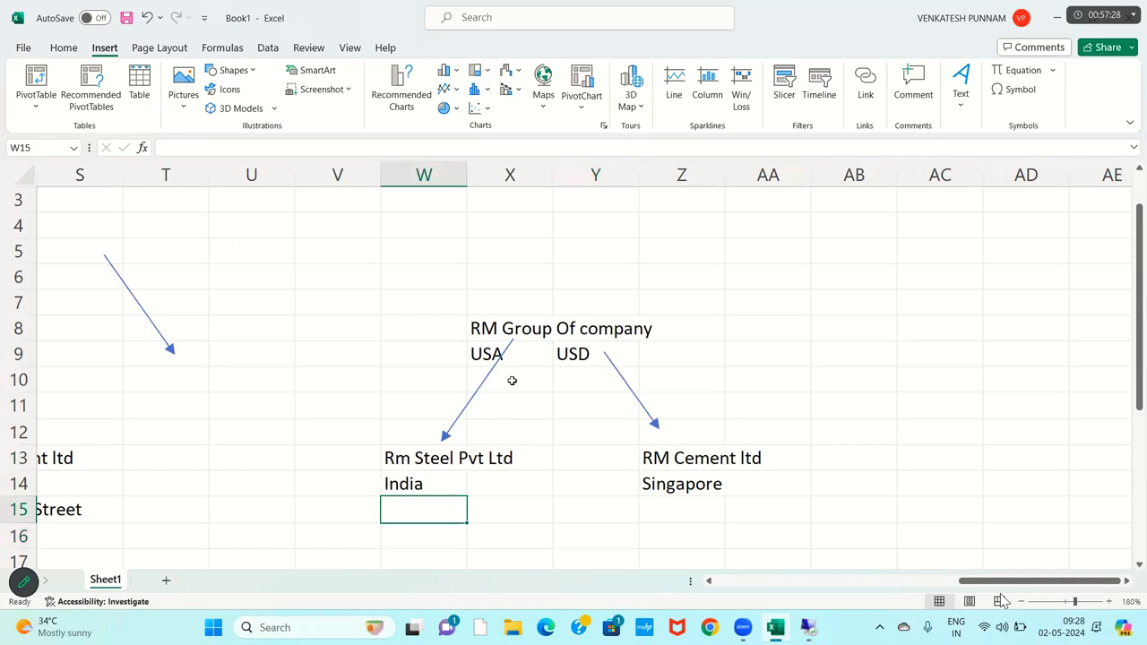
pyautogui.press('capslock')
pyautogui.write('i')
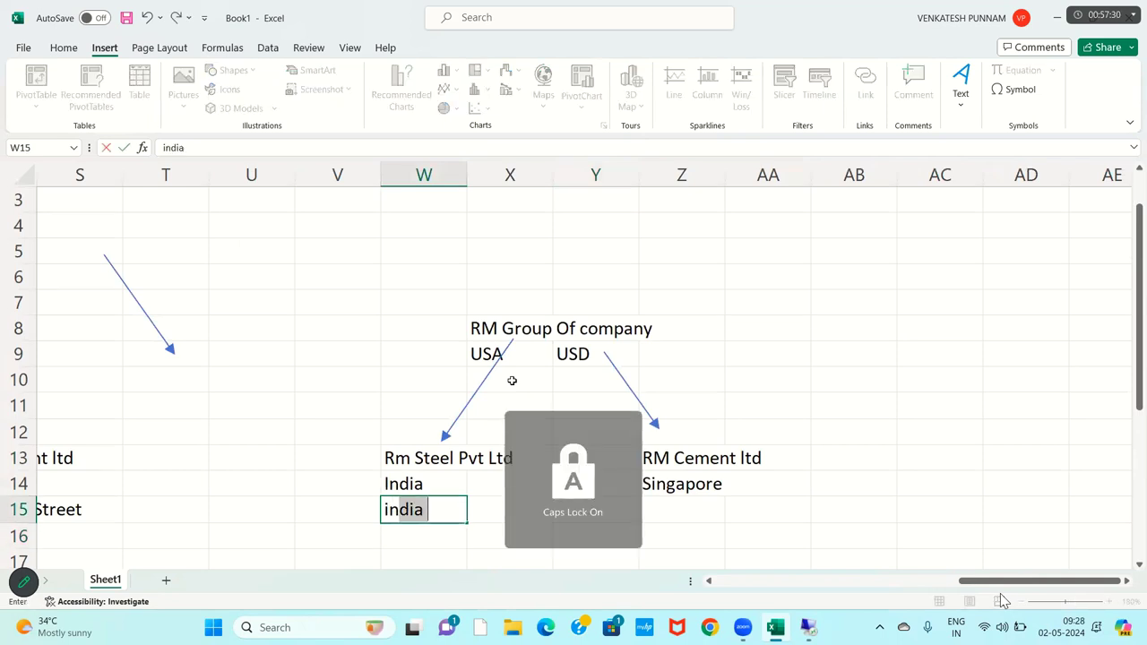
pyautogui.press('BackSpace')
pyautogui.press('BackSpace')
pyautogui.press('capslock')
pyautogui.write('I')
pyautogui.press('BackSpace')
pyautogui.write('INR')
pyautogui.press('Return')
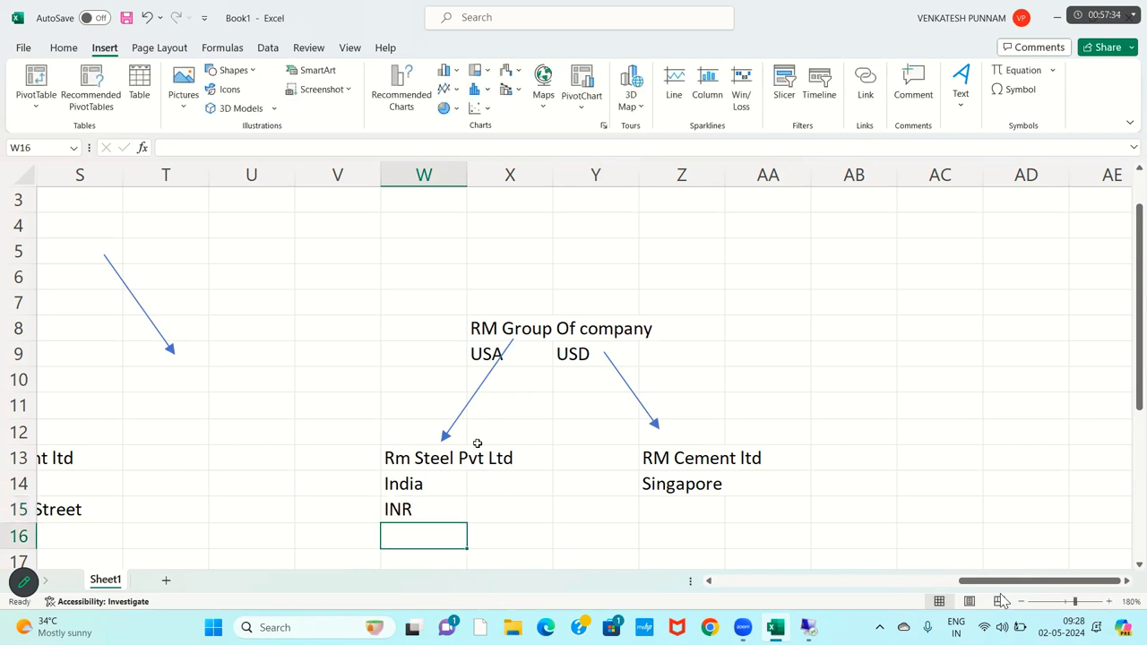
pyautogui.click(447, 513)
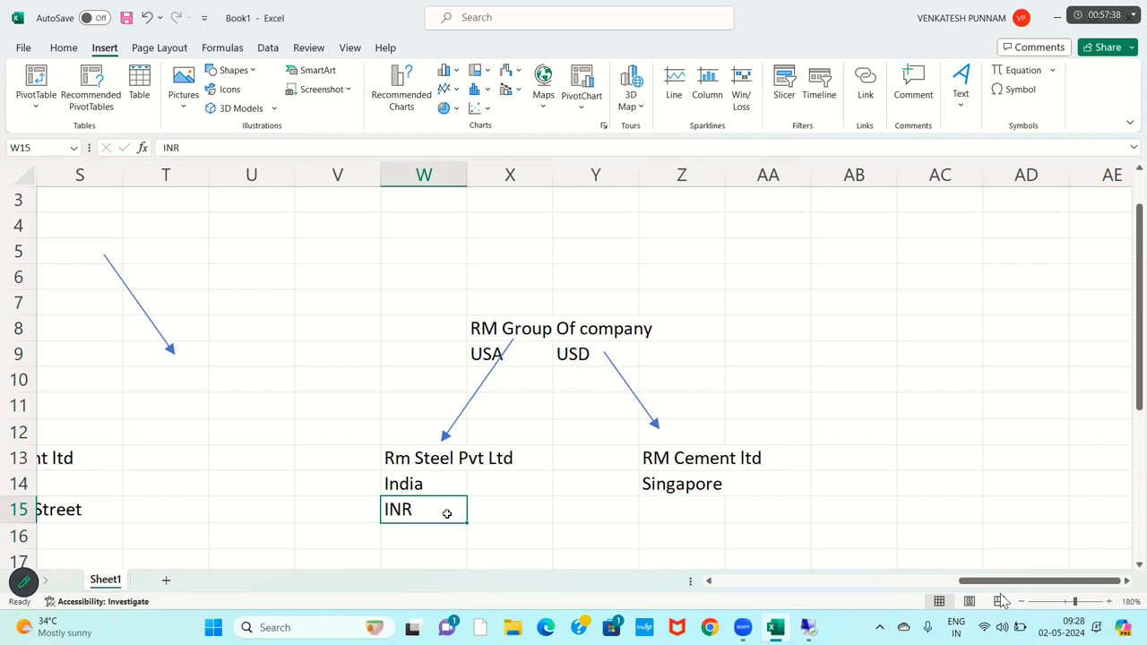
pyautogui.click(395, 460)
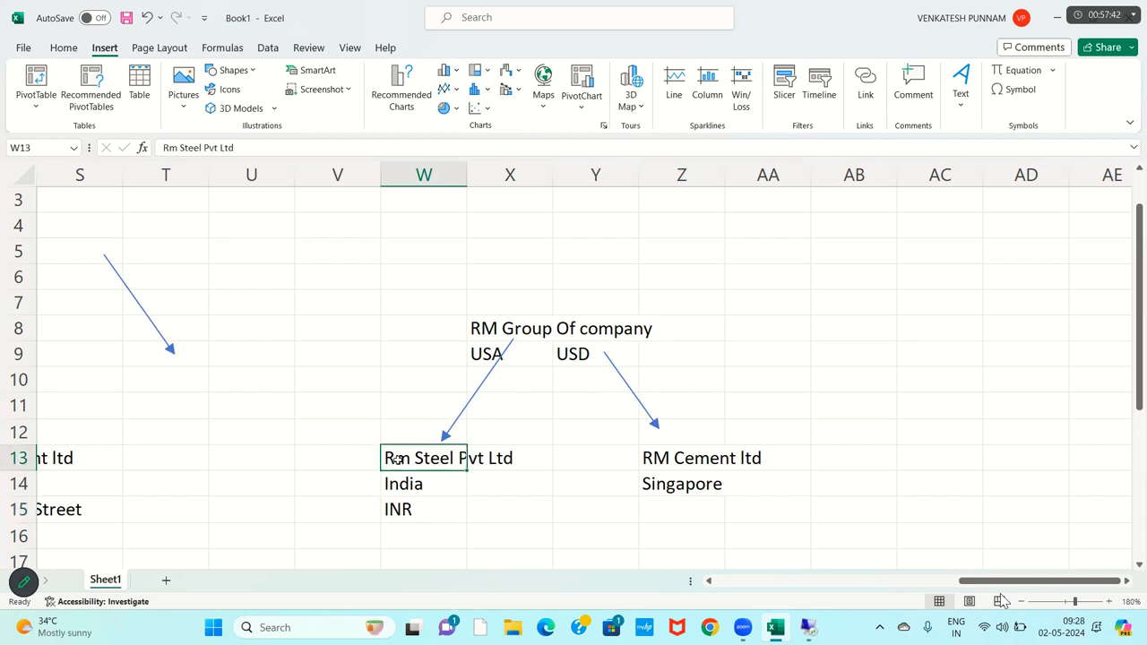
pyautogui.click(399, 511)
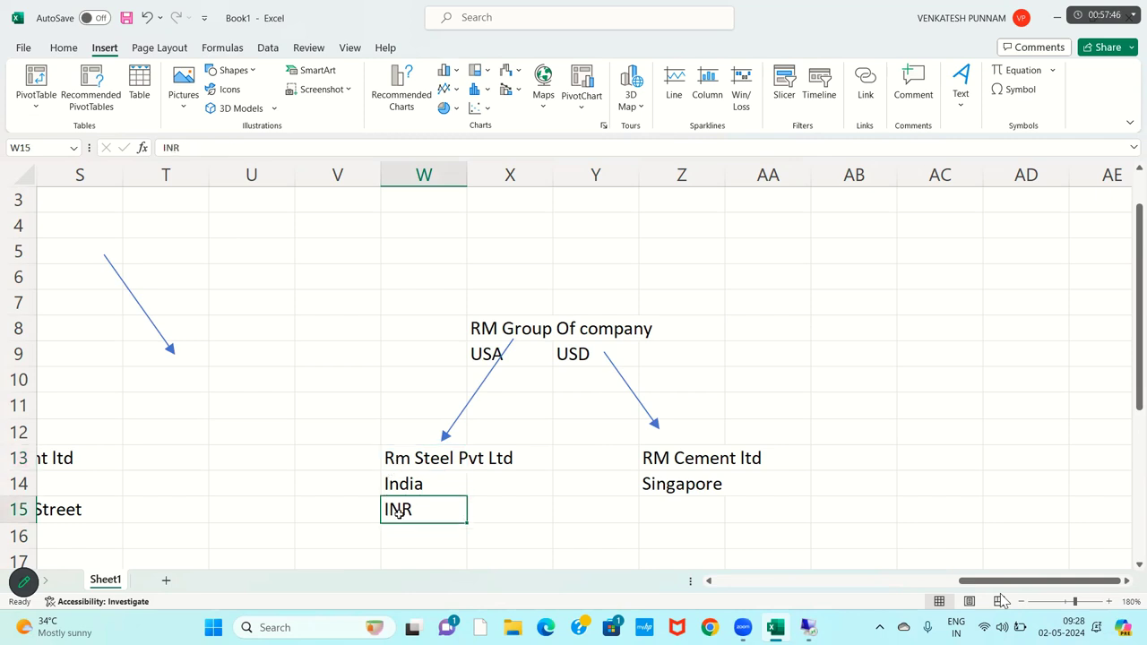
pyautogui.click(397, 459)
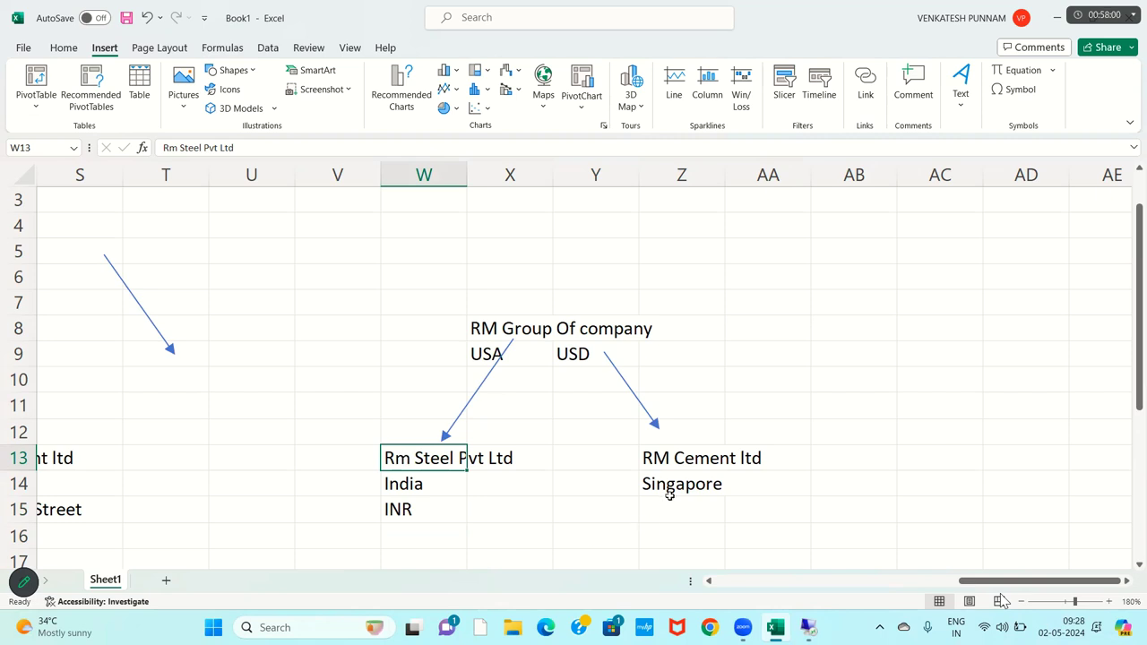
# Step: Enter SGD in cell Z15, below Singapore, as the currency of RM Cement ltd
pyautogui.click(659, 464)
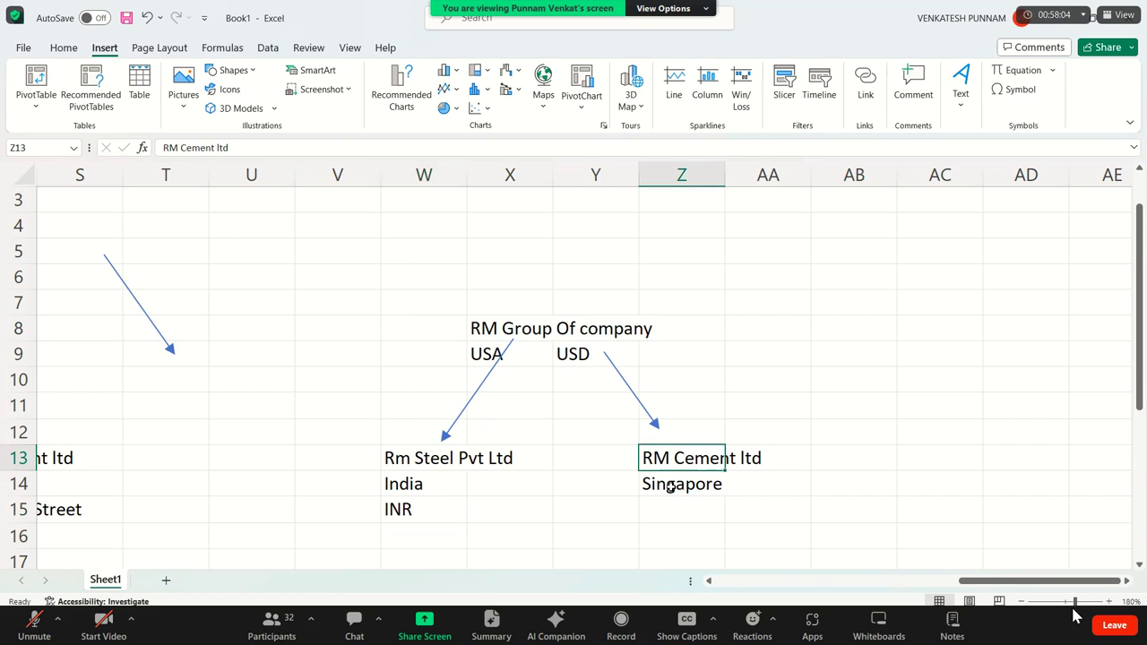
pyautogui.click(670, 487)
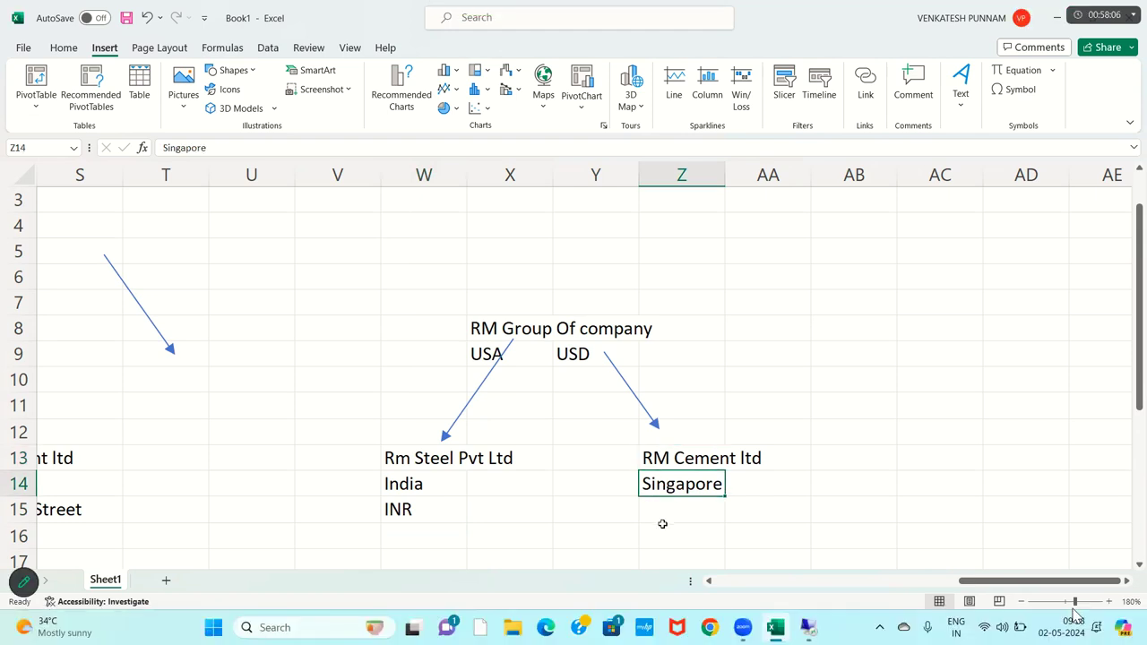
pyautogui.click(658, 509)
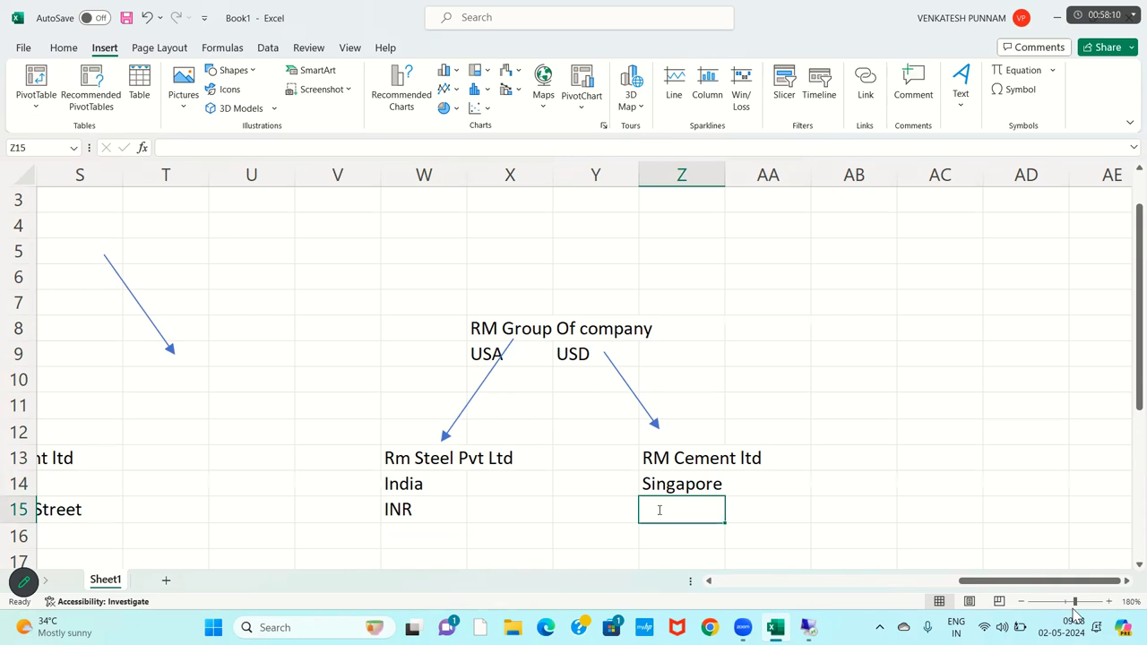
pyautogui.write('sgd')
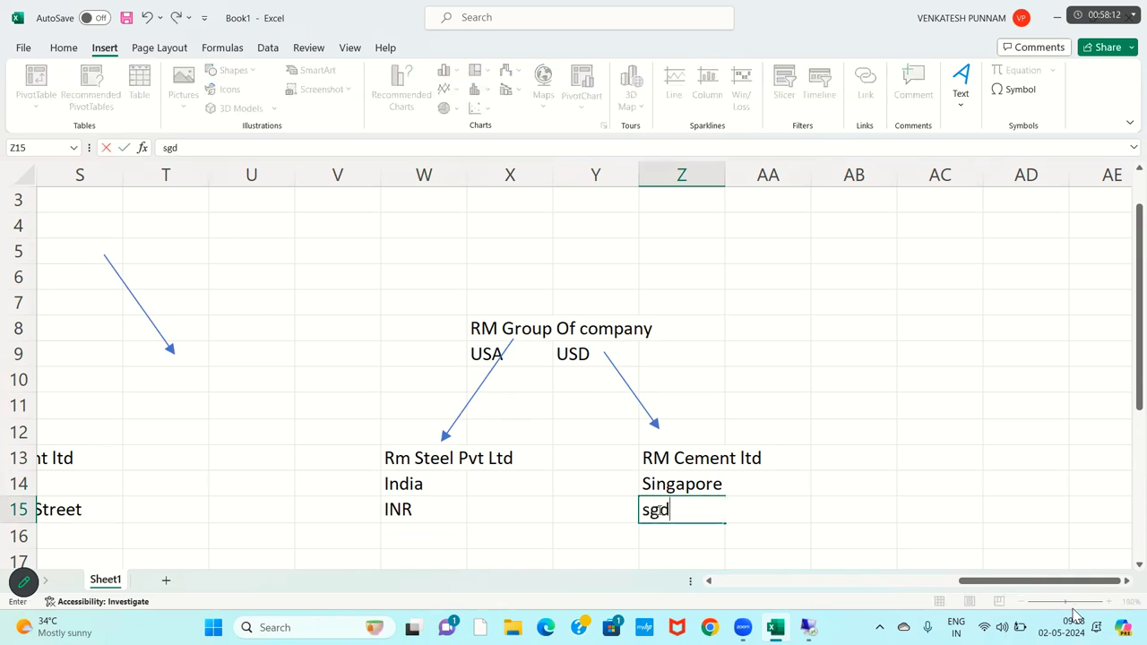
pyautogui.press('BackSpace')
pyautogui.press('BackSpace')
pyautogui.write('s')
pyautogui.press('capslock')
pyautogui.press('BackSpace')
pyautogui.press('BackSpace')
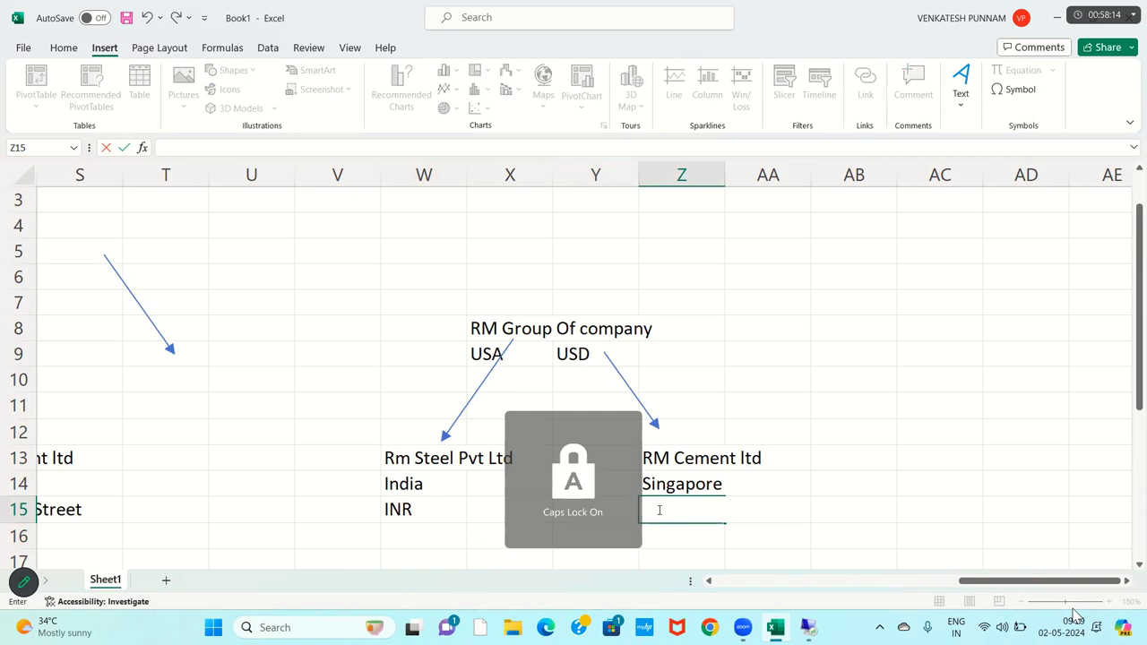
pyautogui.press('capslock')
pyautogui.write('SGD')
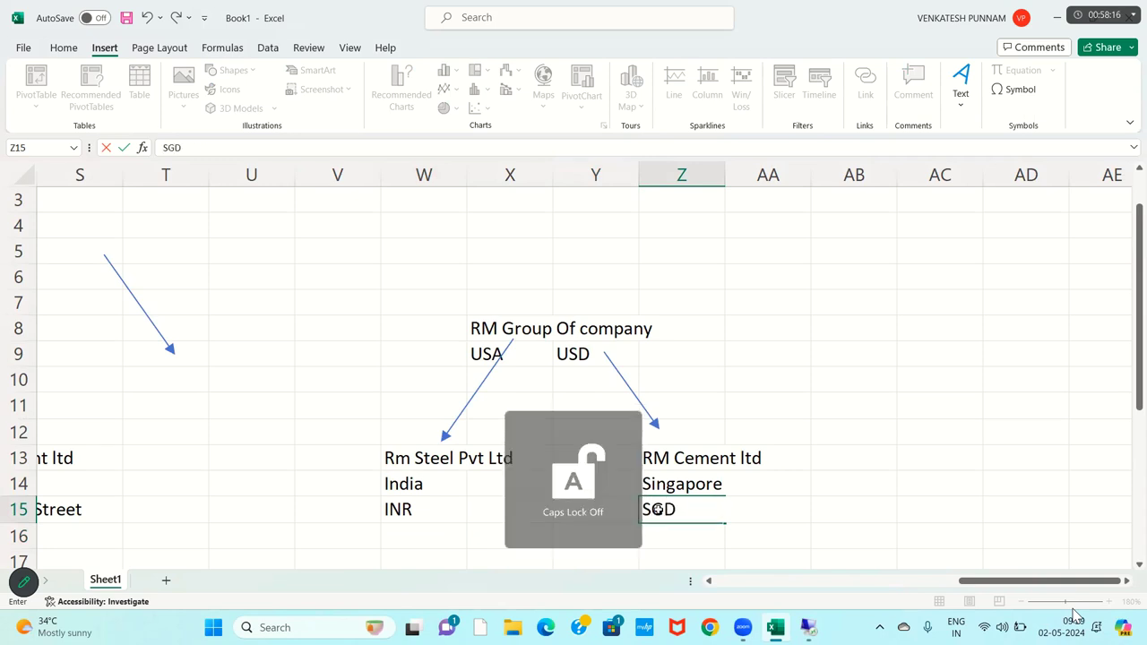
pyautogui.press('Return')
pyautogui.press('capslock')
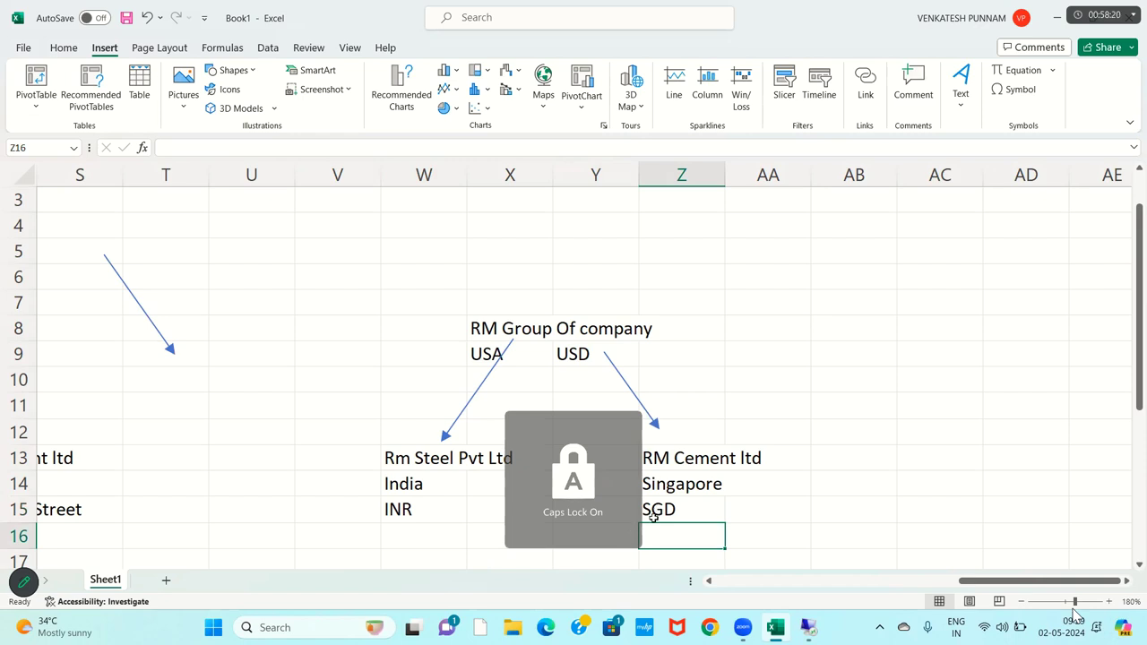
# Step: Compare the countries and currencies of Rm Steel Pvt Ltd and RM Cement ltd with those of RM Group Of company
pyautogui.click(663, 510)
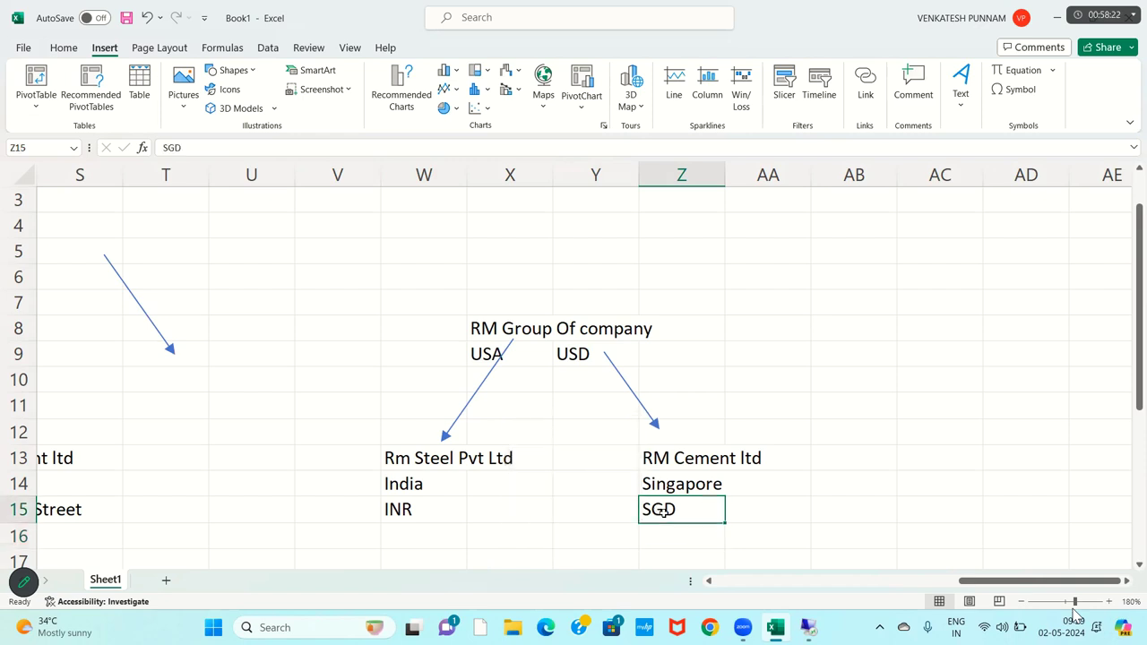
pyautogui.click(665, 465)
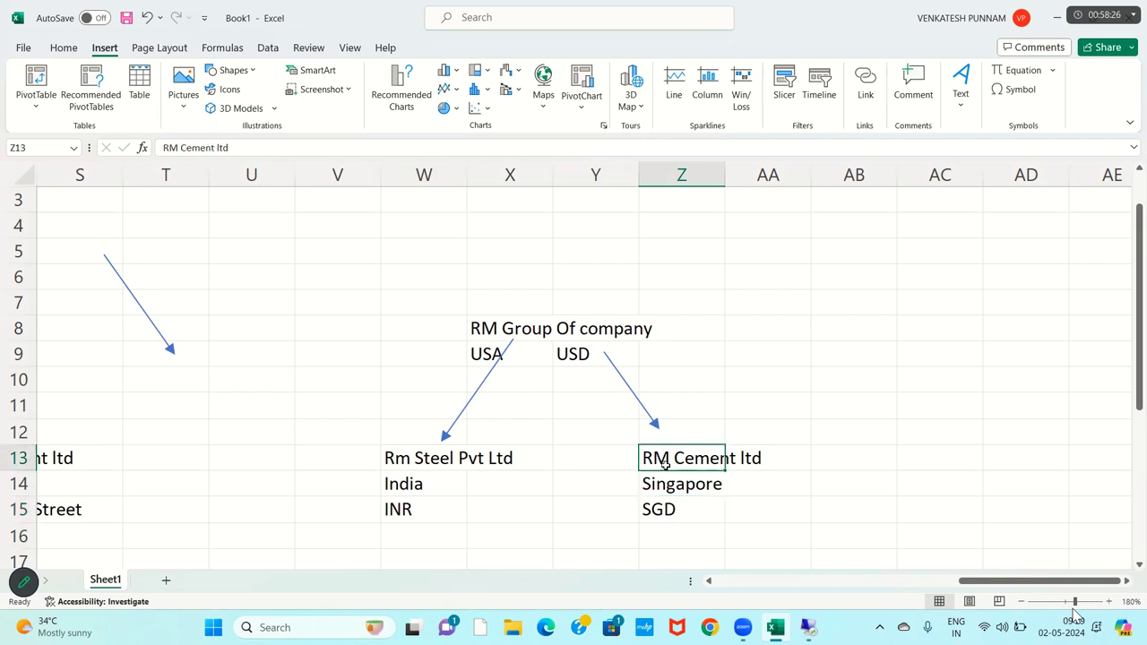
pyautogui.click(430, 505)
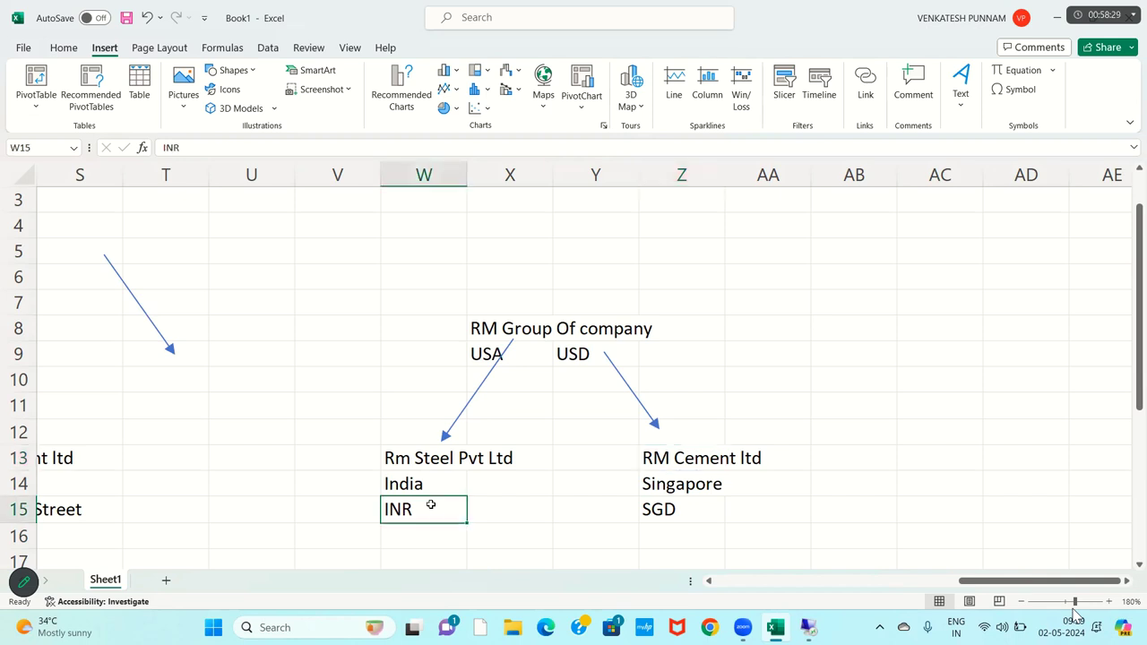
pyautogui.click(423, 460)
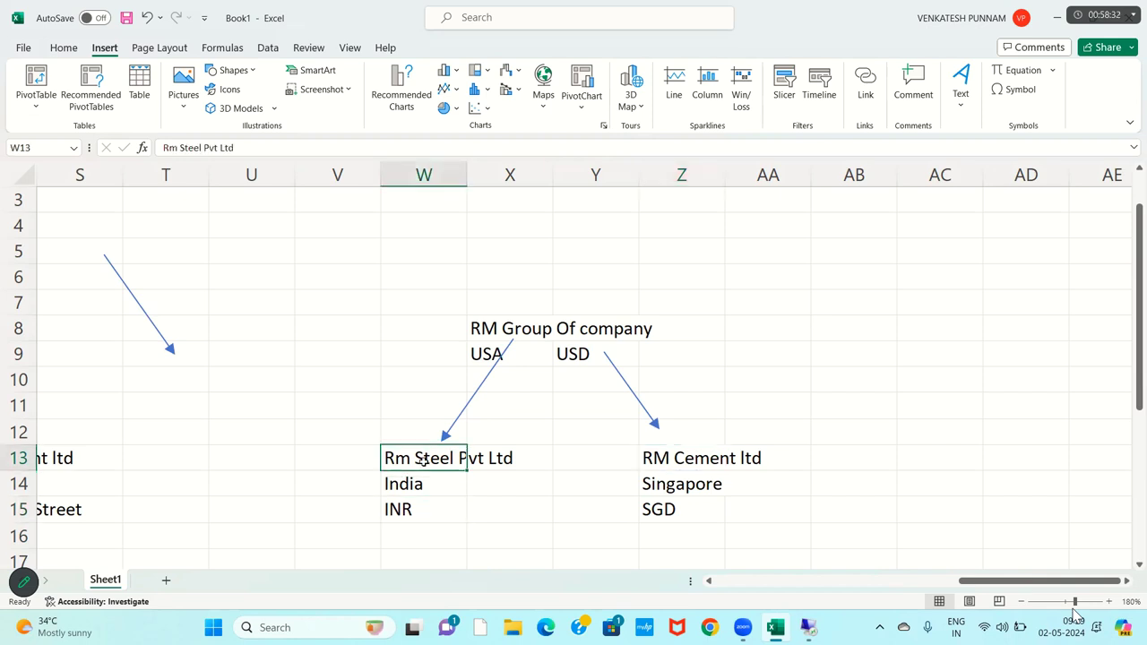
pyautogui.click(581, 354)
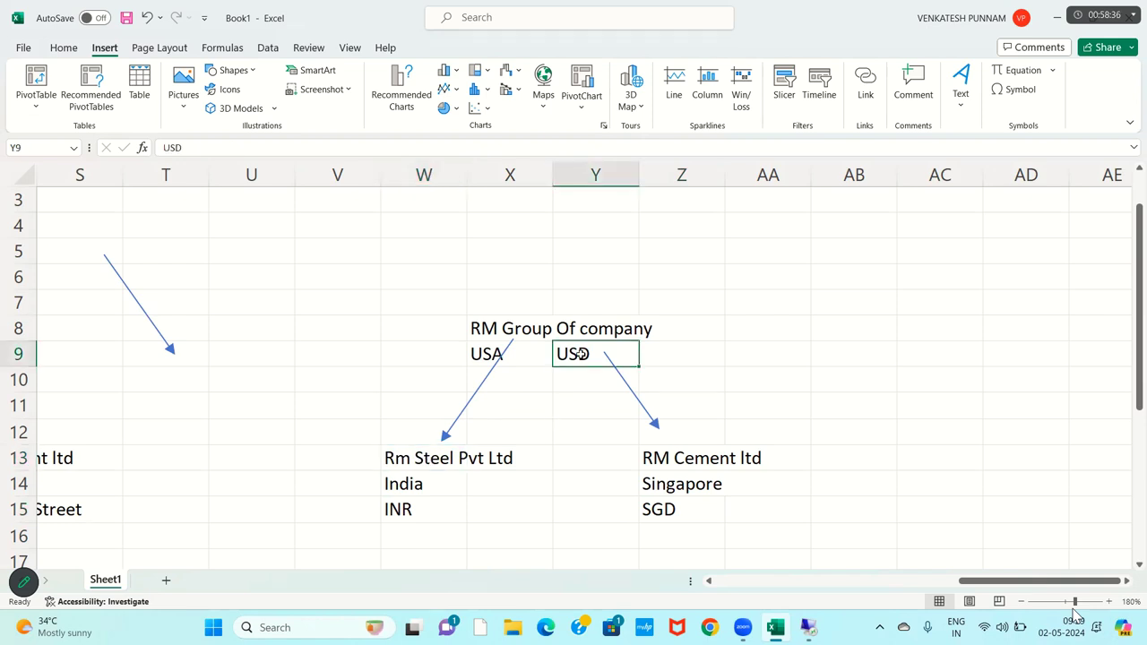
pyautogui.click(552, 331)
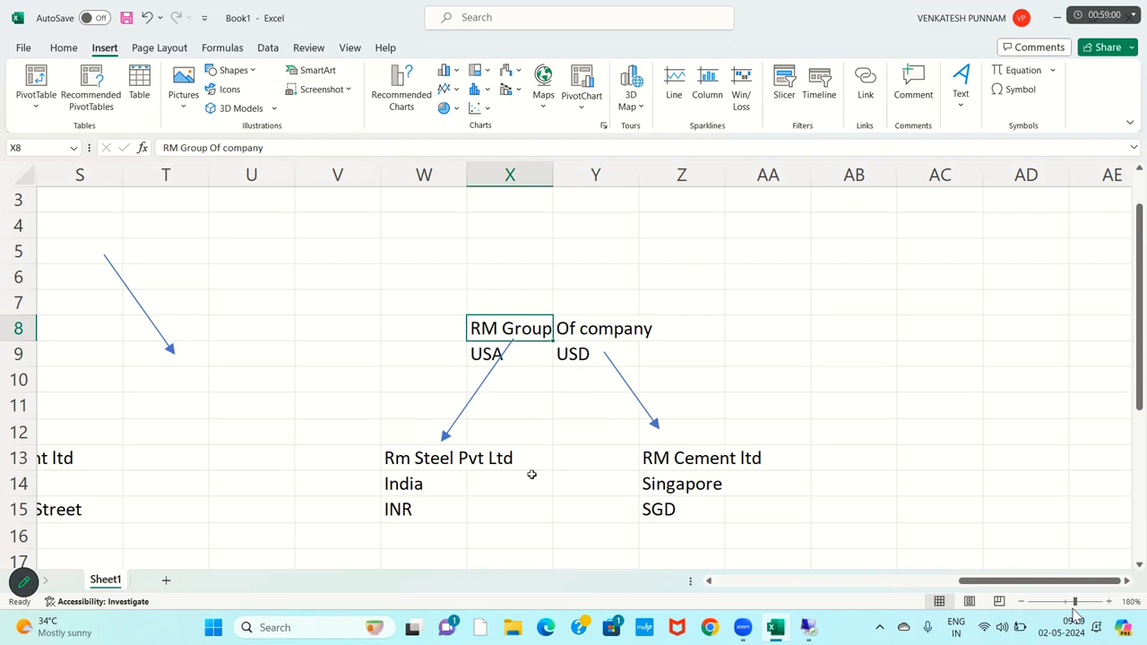
pyautogui.click(469, 505)
pyautogui.click(421, 464)
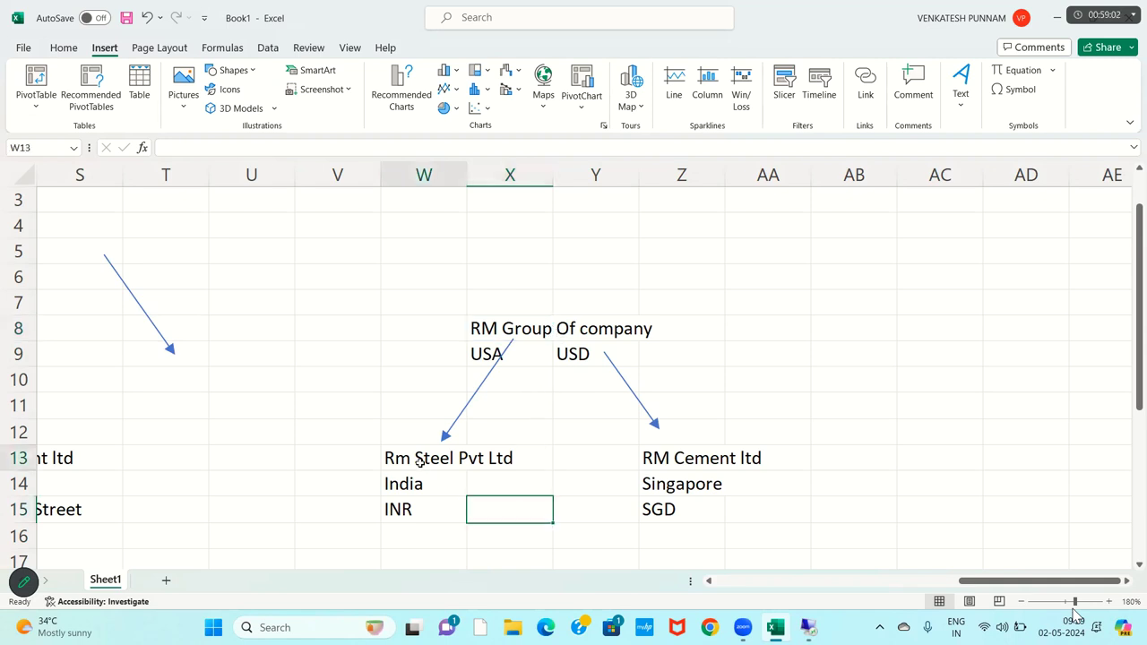
pyautogui.click(665, 484)
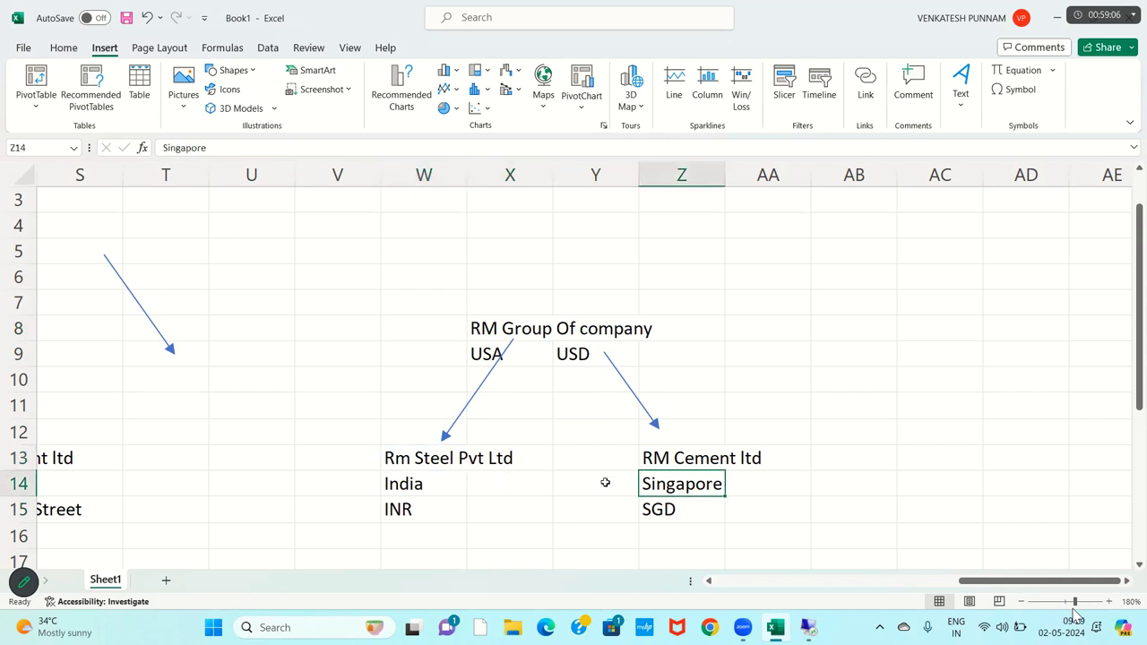
pyautogui.moveTo(412, 482); pyautogui.dragTo(684, 498)
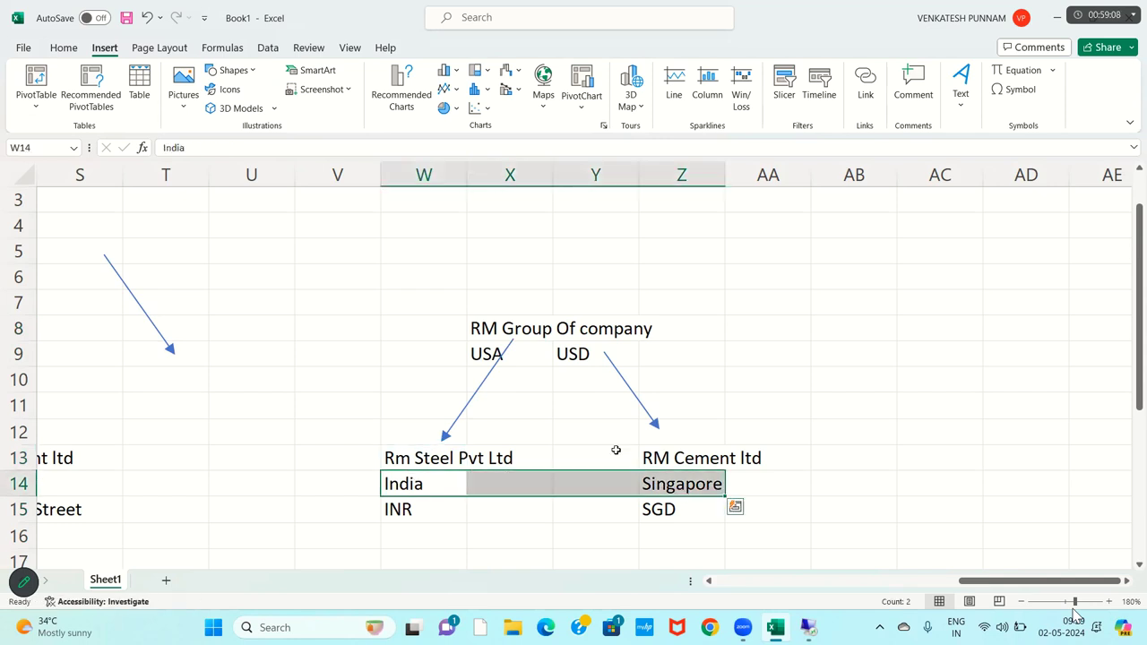
pyautogui.click(542, 329)
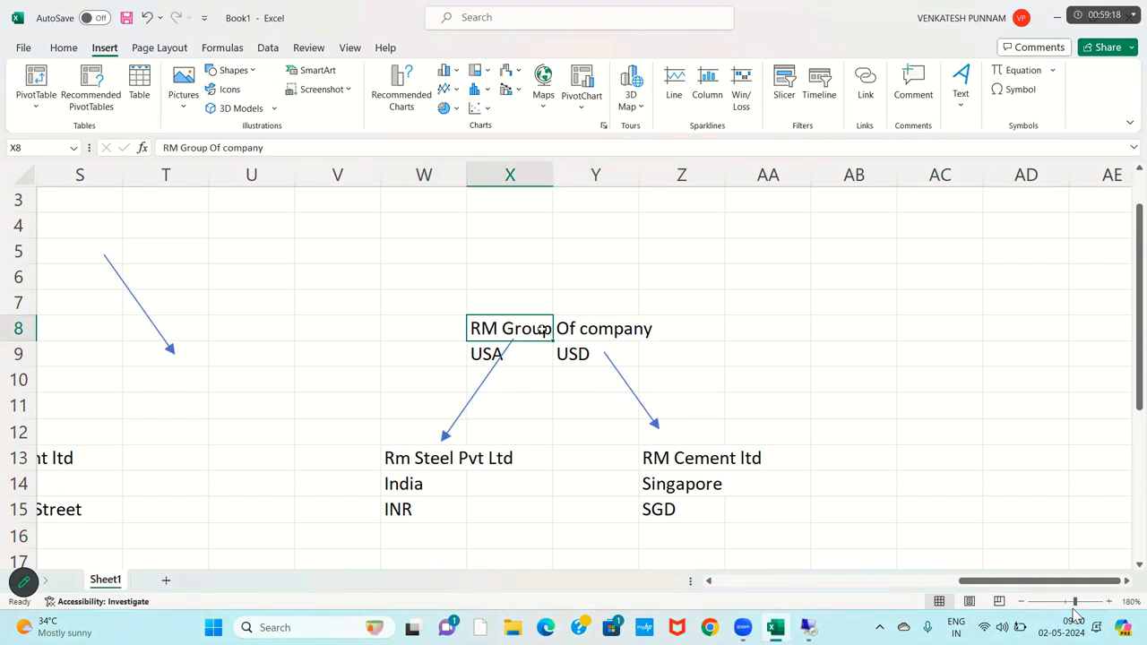
# Step: Examine the earlier structure in columns N to S, comparing the country of RM Group of Company with its two subsidiaries
pyautogui.click(305, 412)
pyautogui.press('Left')
pyautogui.press('Left')
pyautogui.press('Left')
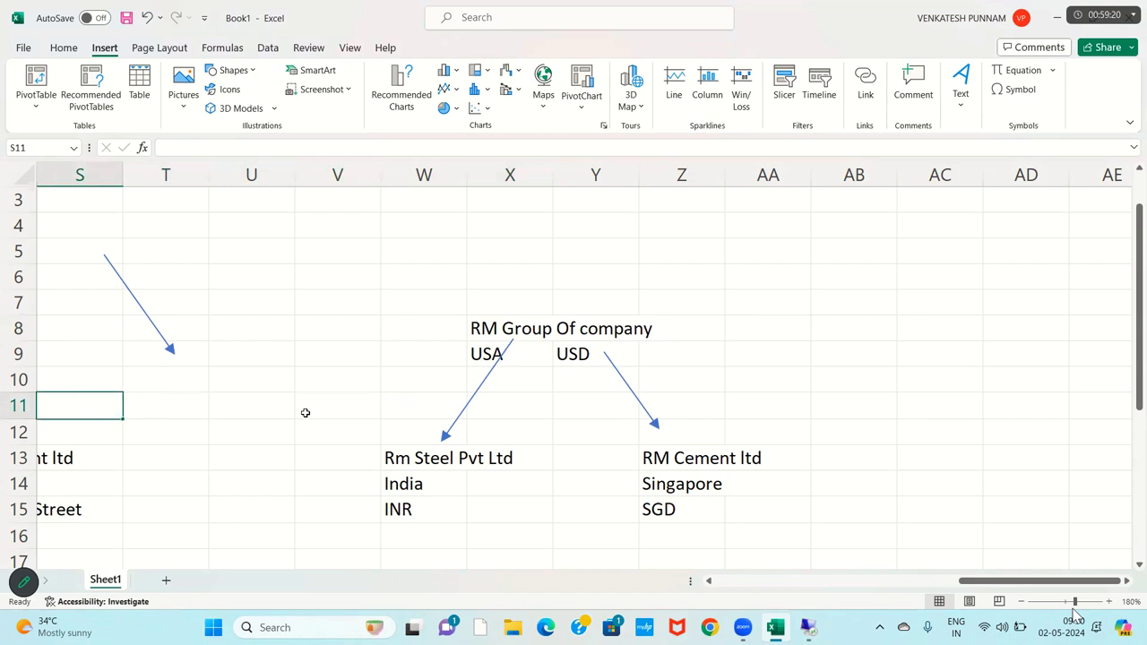
pyautogui.press('Left')
pyautogui.press('Left')
pyautogui.press('Left')
pyautogui.press('Left')
pyautogui.press('Left')
pyautogui.press('Left')
pyautogui.press('Left')
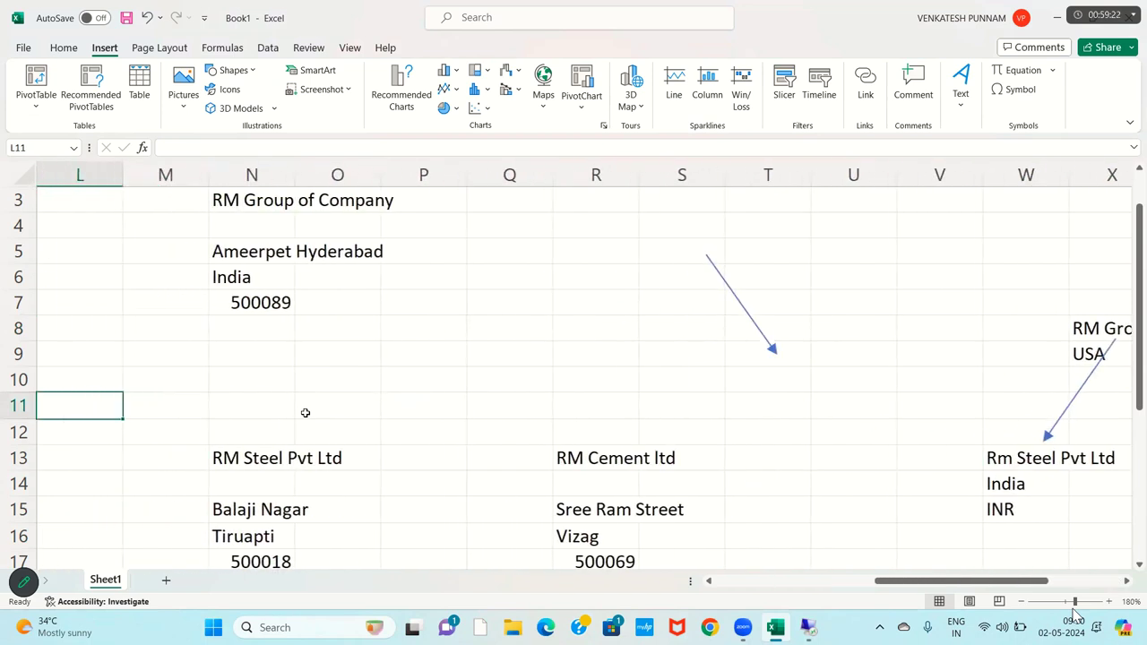
pyautogui.click(261, 203)
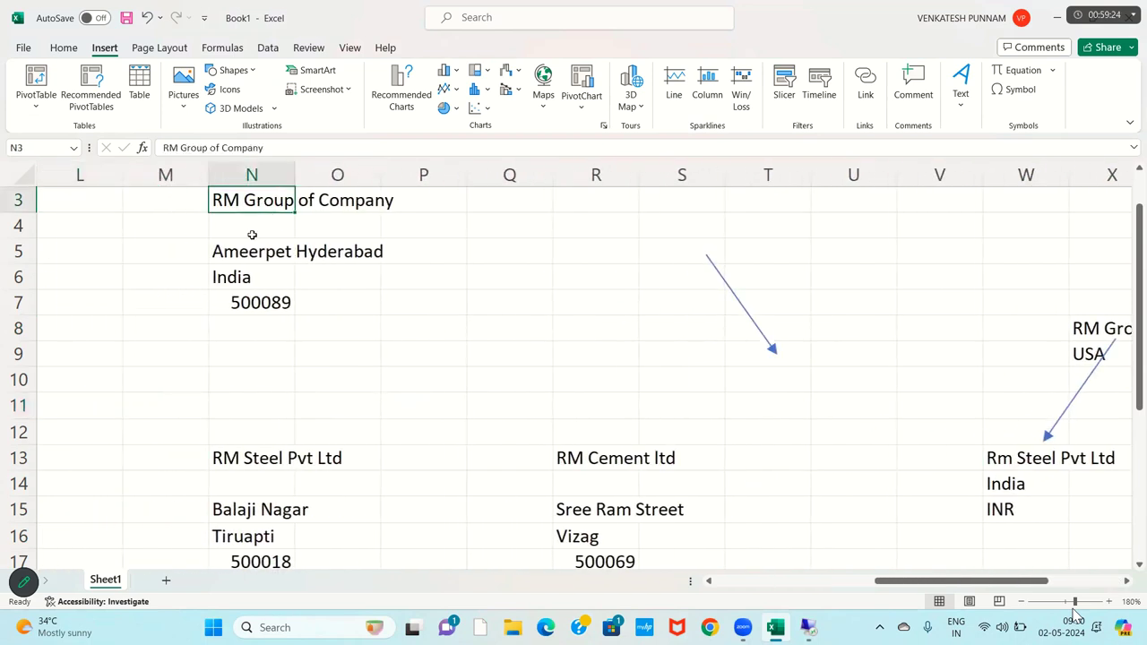
pyautogui.click(242, 278)
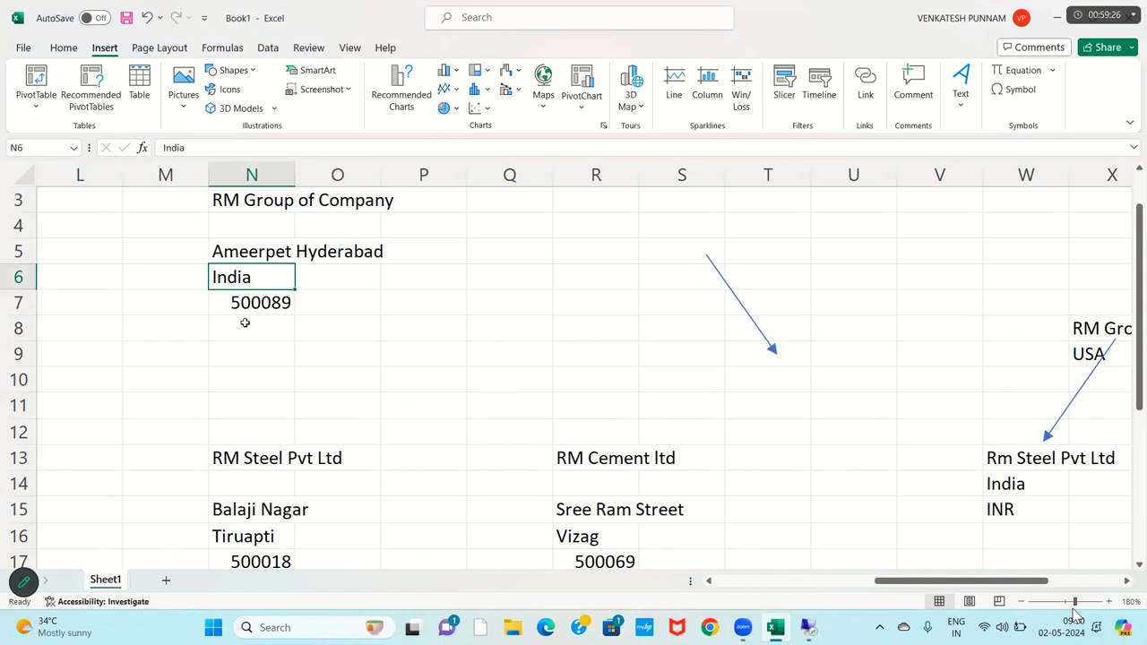
pyautogui.click(269, 458)
pyautogui.click(574, 457)
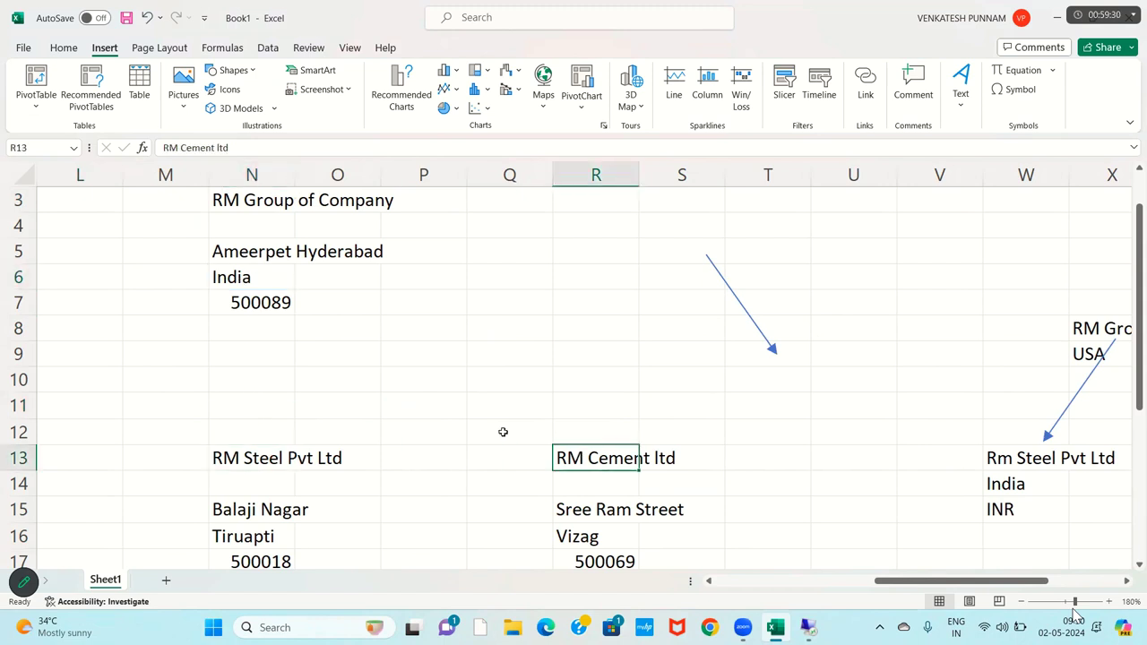
pyautogui.click(308, 328)
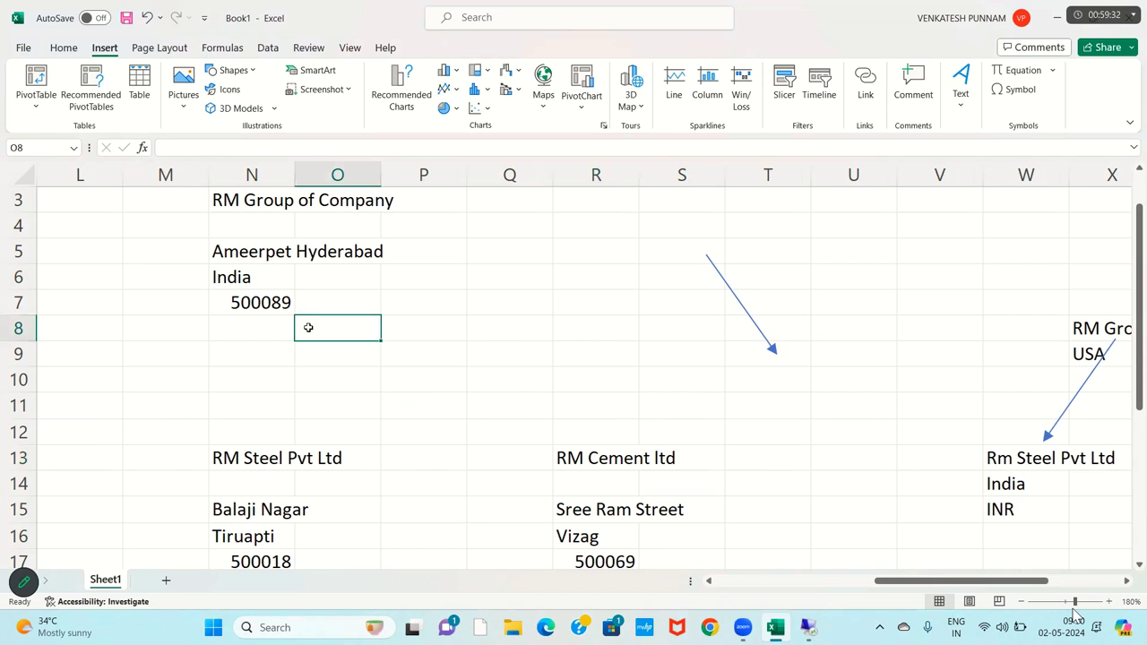
# Step: Review the address details of RM Steel Pvt Ltd and RM Cement ltd down to row 18
pyautogui.click(299, 409)
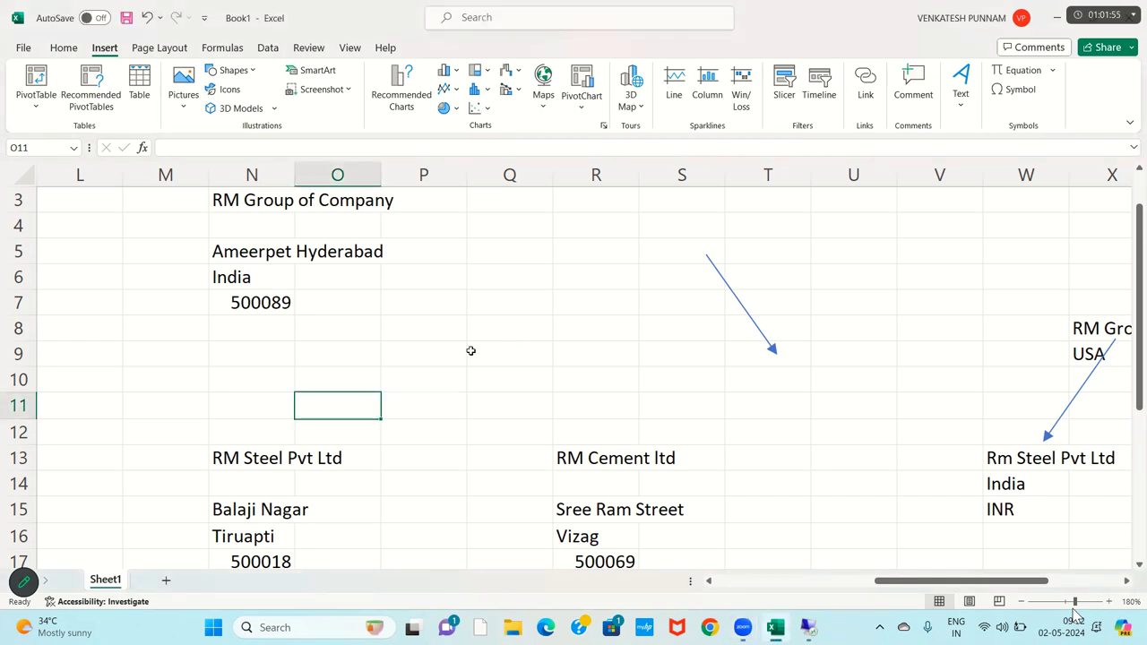
pyautogui.press('Down')
pyautogui.press('Down')
pyautogui.press('Down')
pyautogui.press('Down')
pyautogui.press('Down')
pyautogui.press('Down')
pyautogui.press('Down')
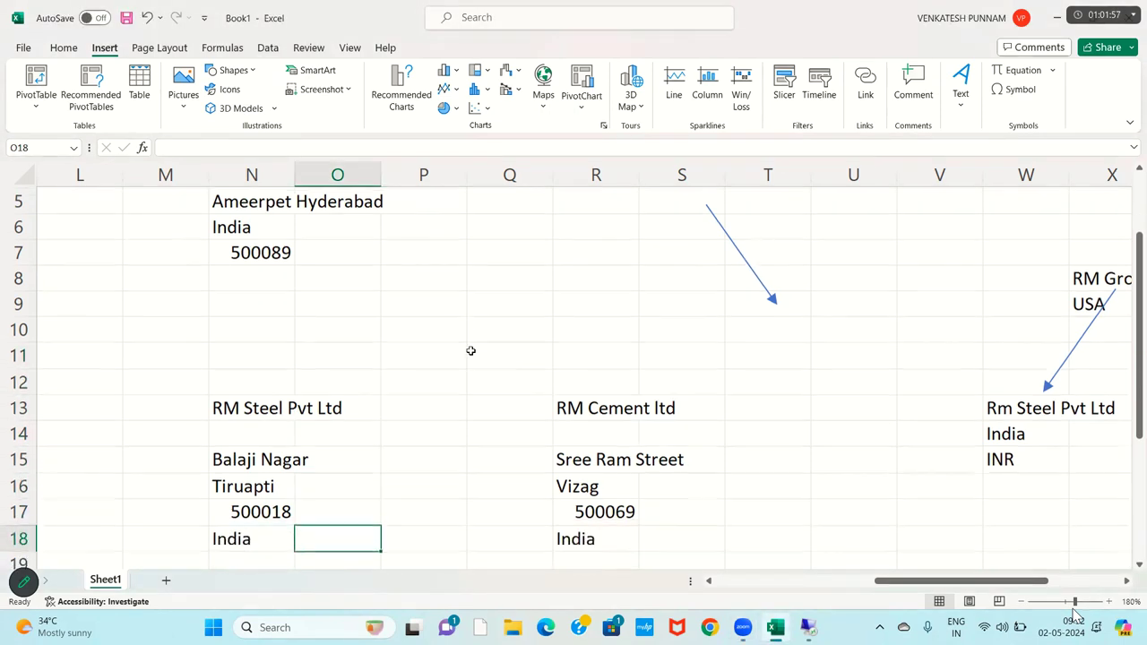
pyautogui.press('Left')
pyautogui.press('Left')
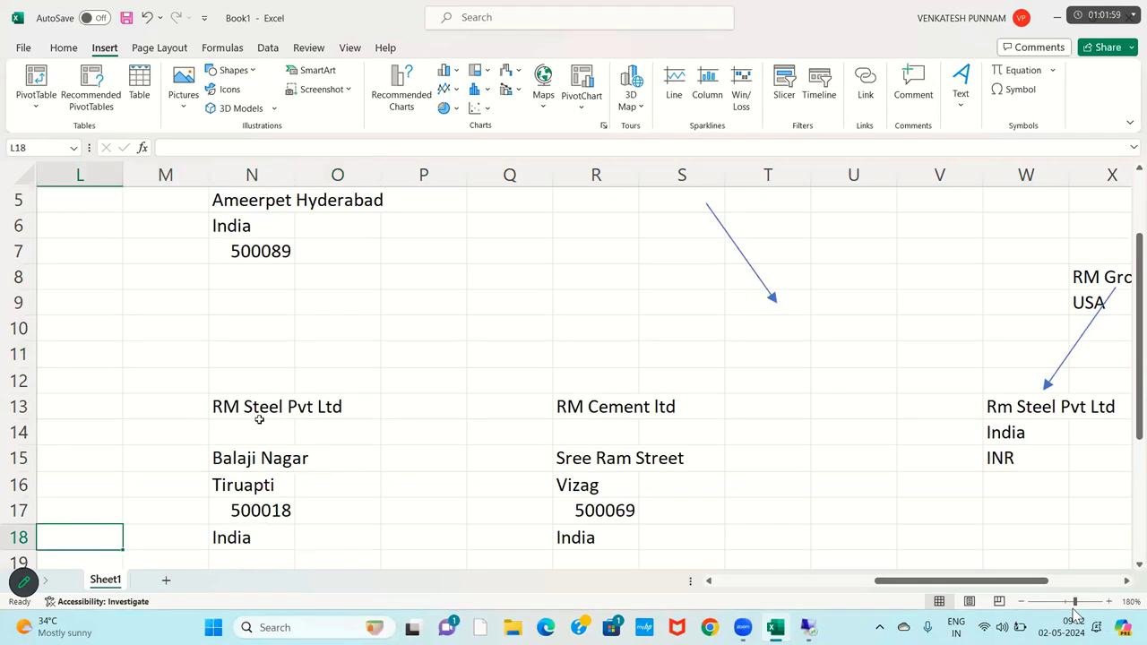
# Step: Examine the names, streets and cities of RM Steel Pvt Ltd and RM Cement ltd in columns N to R
pyautogui.click(251, 410)
pyautogui.click(614, 408)
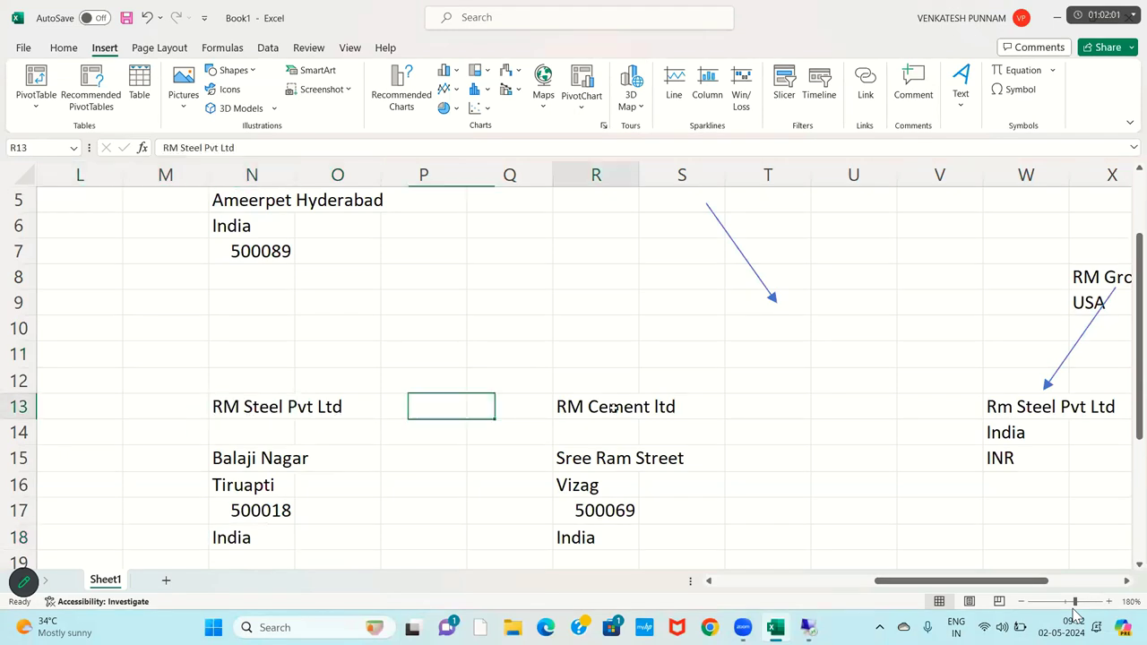
pyautogui.click(237, 426)
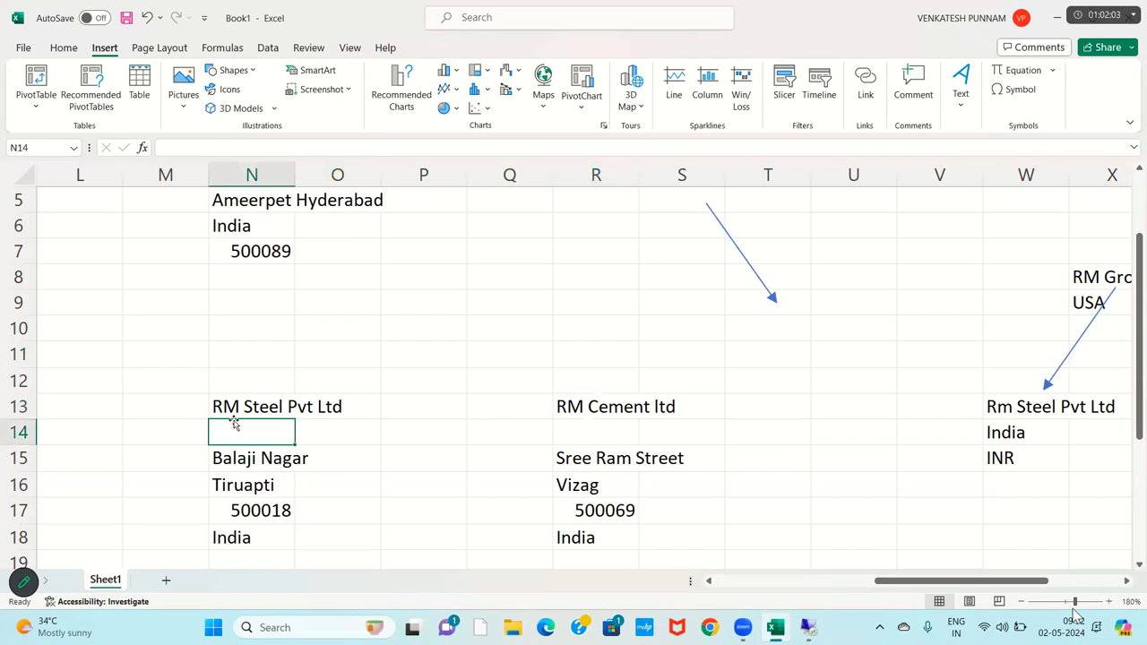
pyautogui.click(247, 460)
pyautogui.click(247, 482)
pyautogui.click(593, 464)
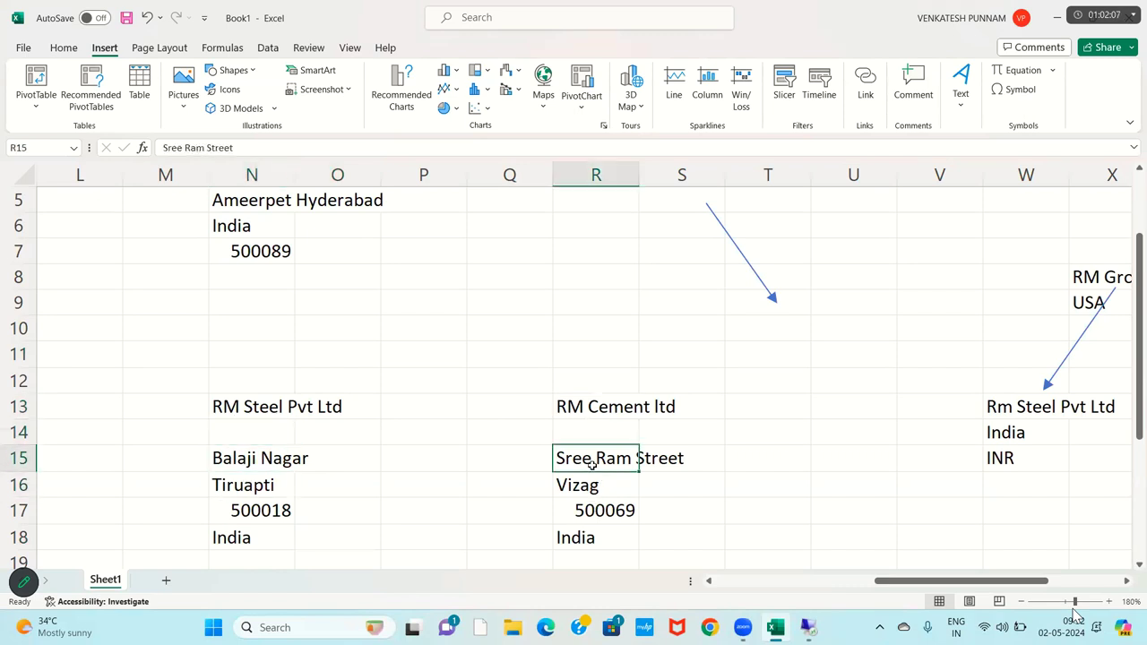
pyautogui.click(599, 491)
pyautogui.moveTo(599, 510); pyautogui.dragTo(272, 295)
pyautogui.click(251, 354)
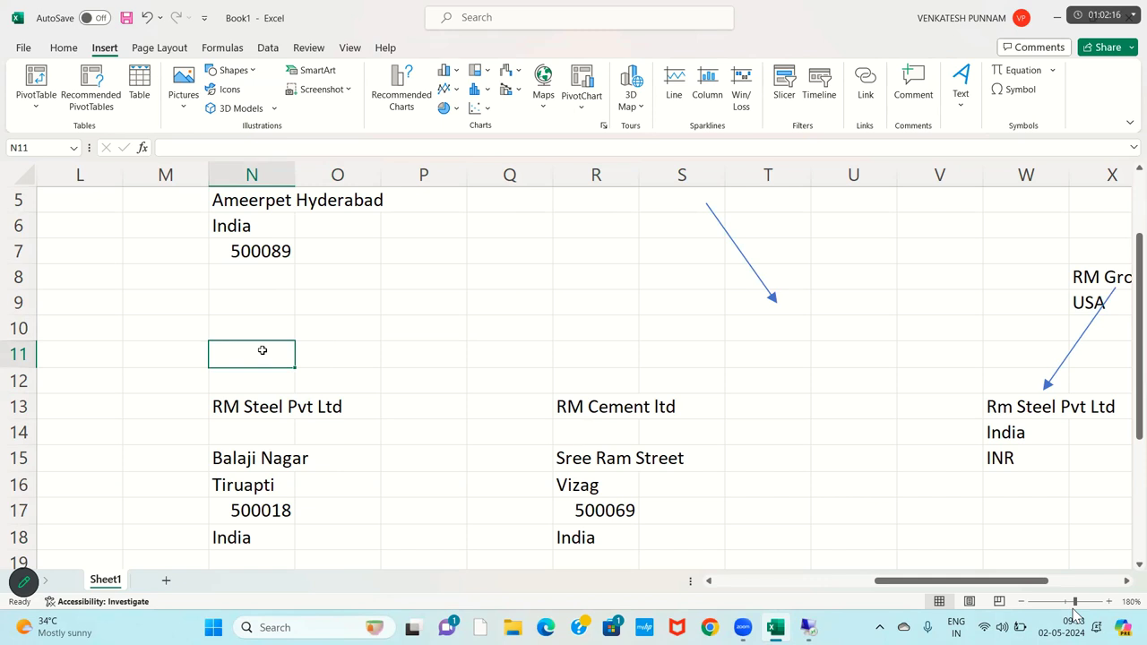
# Step: Switch to the SAP remote session, return to SAP Easy Access and open the SAP Reference IMG through transaction SPRO
pyautogui.moveTo(811, 631)
pyautogui.click(811, 631)
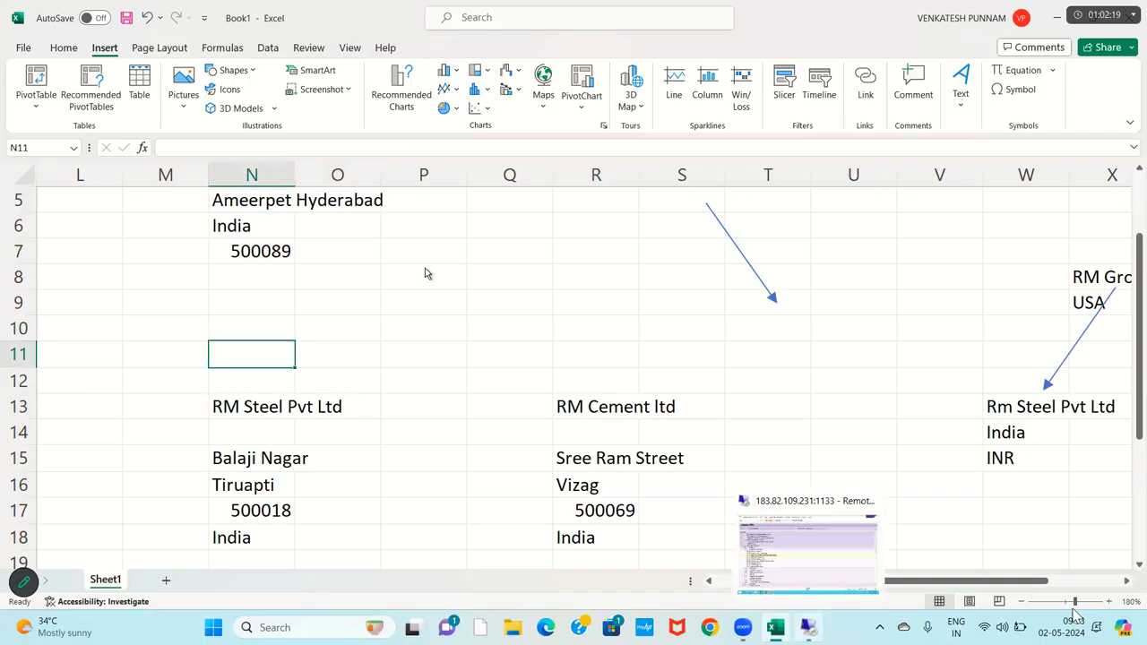
pyautogui.click(233, 47)
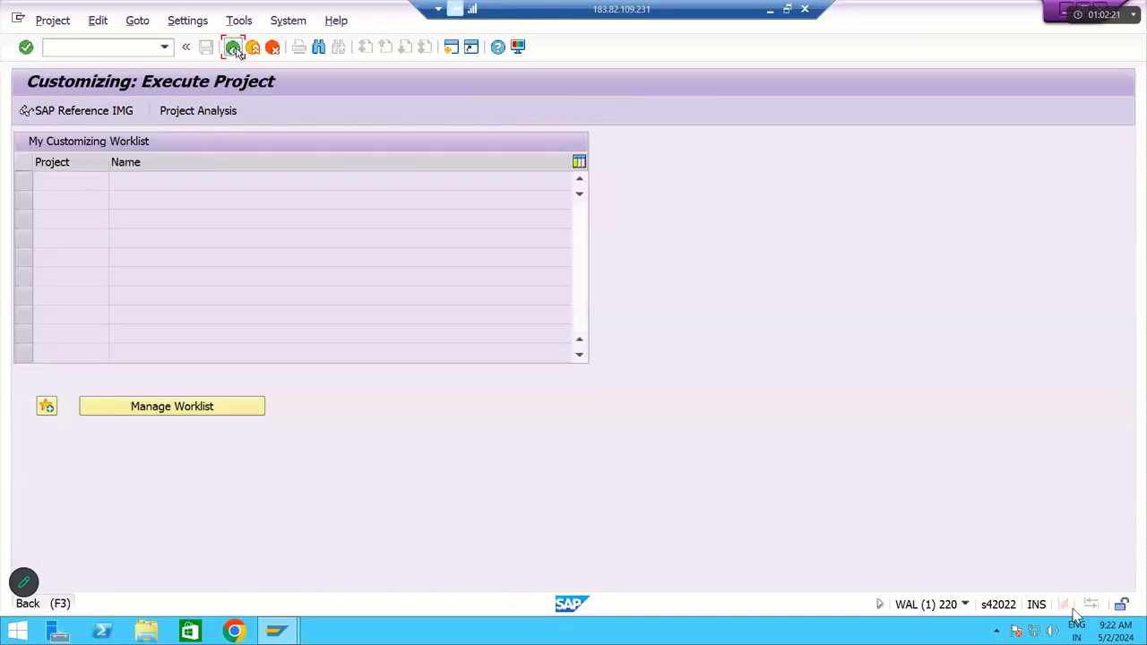
pyautogui.click(233, 48)
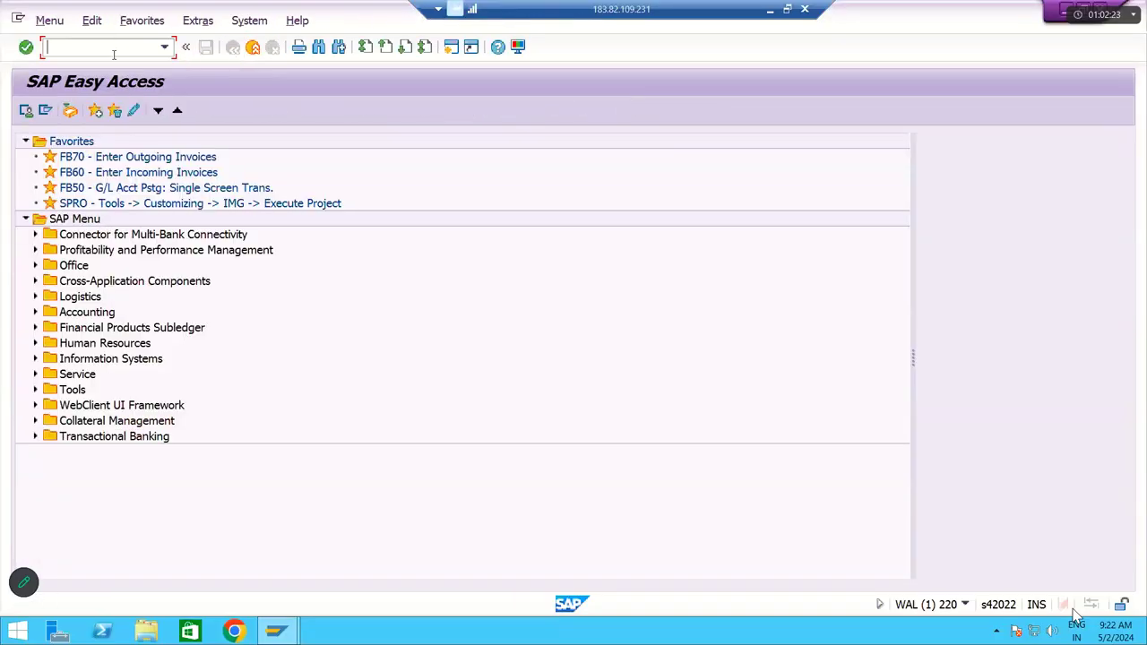
pyautogui.write('SPRO')
pyautogui.press('Return')
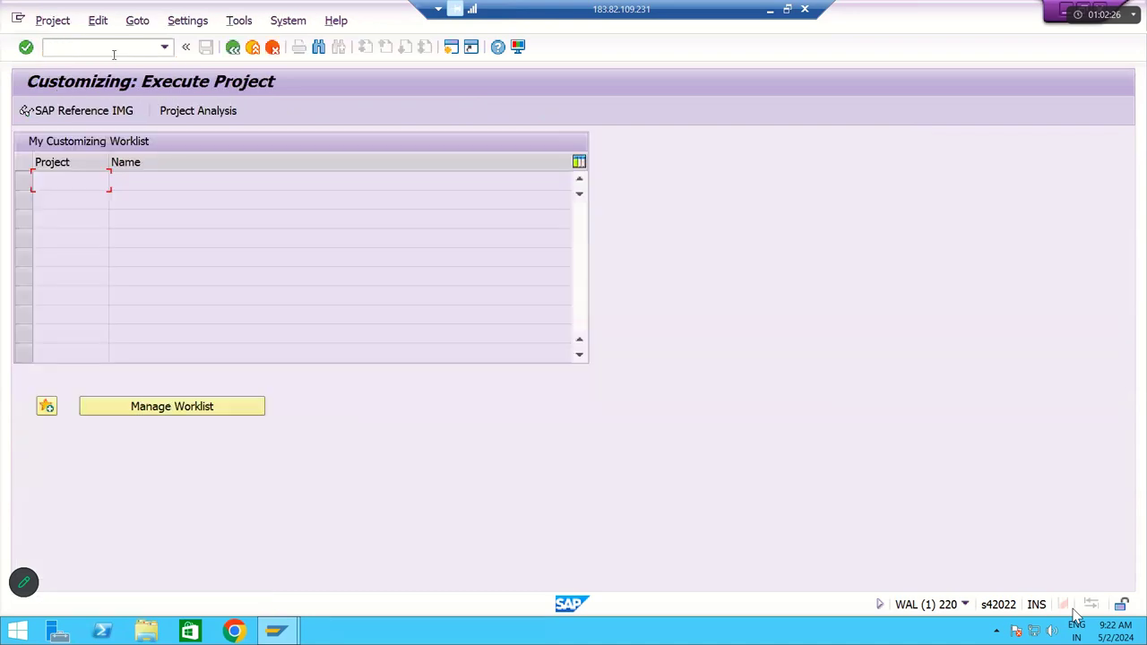
pyautogui.click(114, 117)
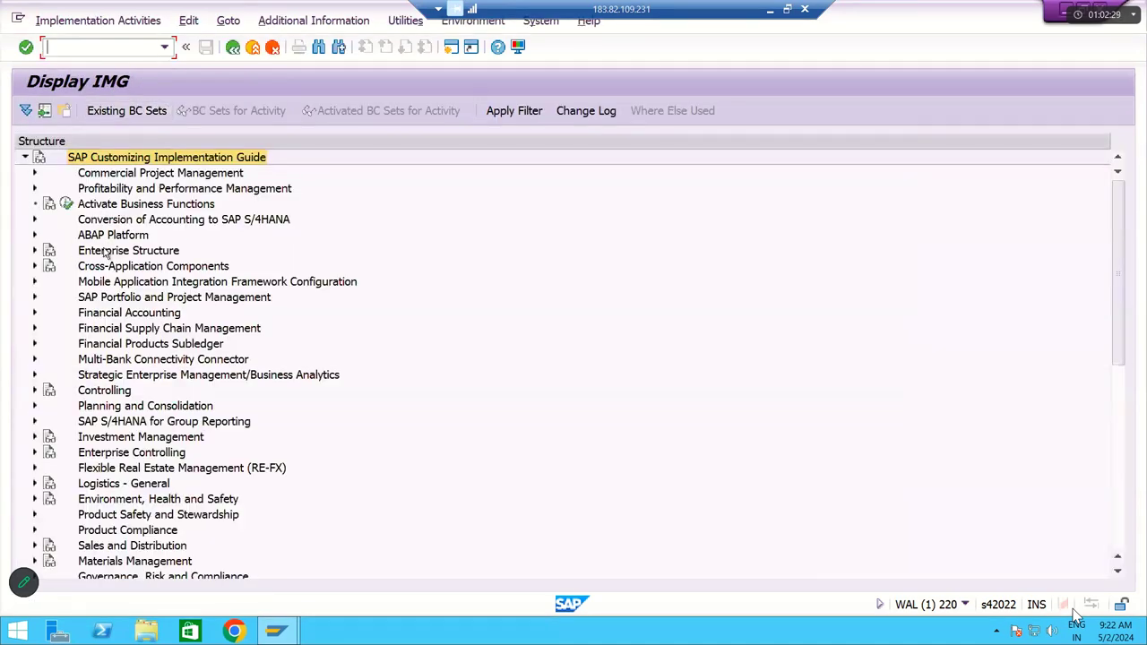
# Step: Expand Enterprise Structure, Definition and Financial Accounting in the IMG and select Edit, Copy, Delete, Check Company Code
pyautogui.doubleClick(105, 252)
pyautogui.press('Down')
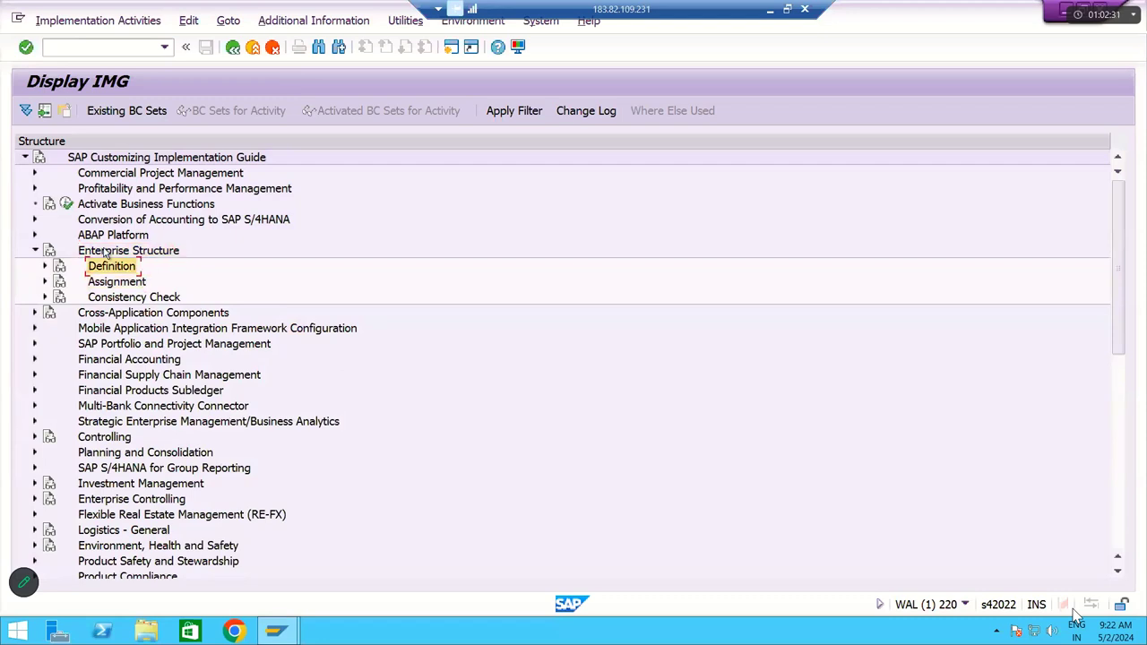
pyautogui.press('Right')
pyautogui.press('Down')
pyautogui.press('Right')
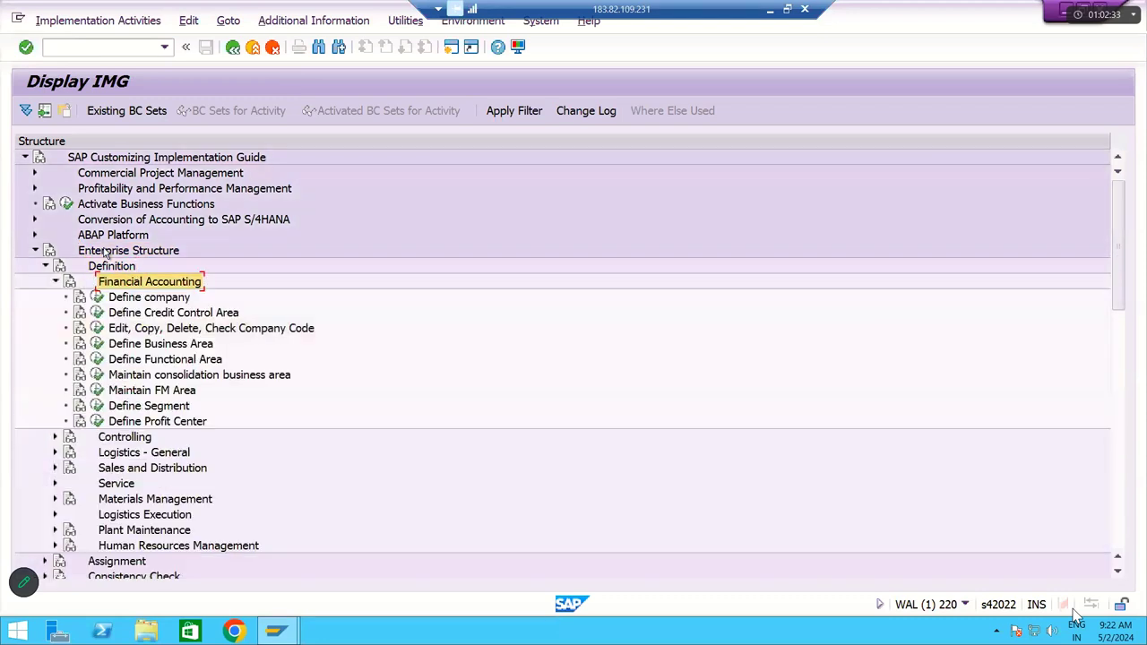
pyautogui.press('Down')
pyautogui.press('Down')
pyautogui.press('Down')
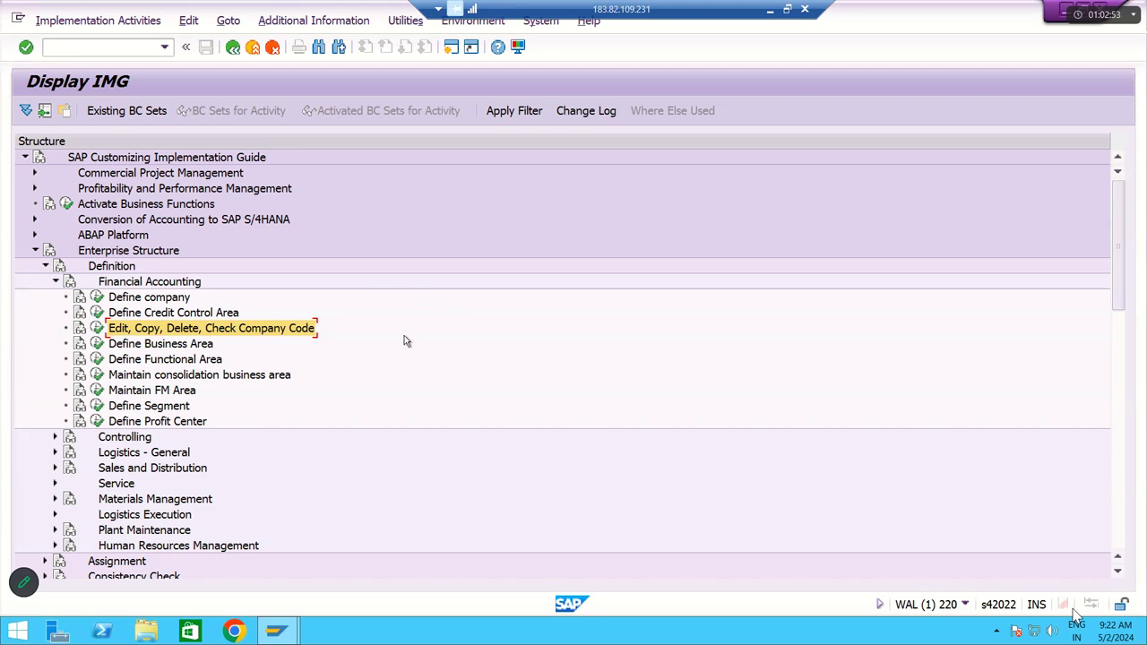
# Step: Show the IMG Activity keys as additional information beside the IMG structure
pyautogui.click(339, 21)
pyautogui.moveTo(376, 42)
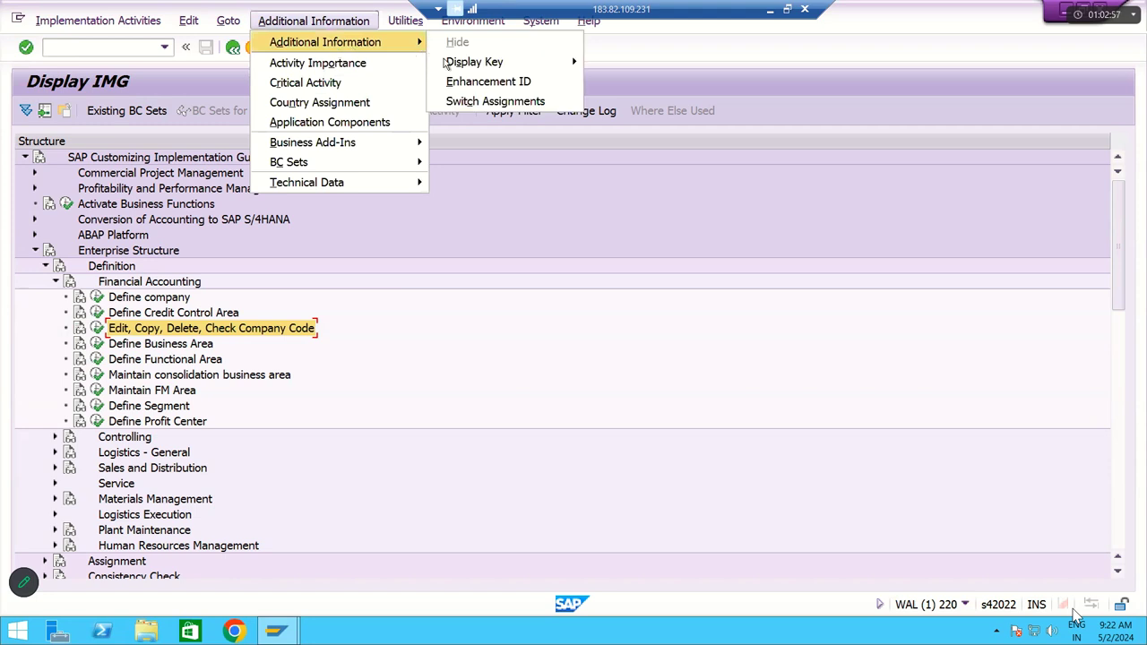
pyautogui.moveTo(502, 61)
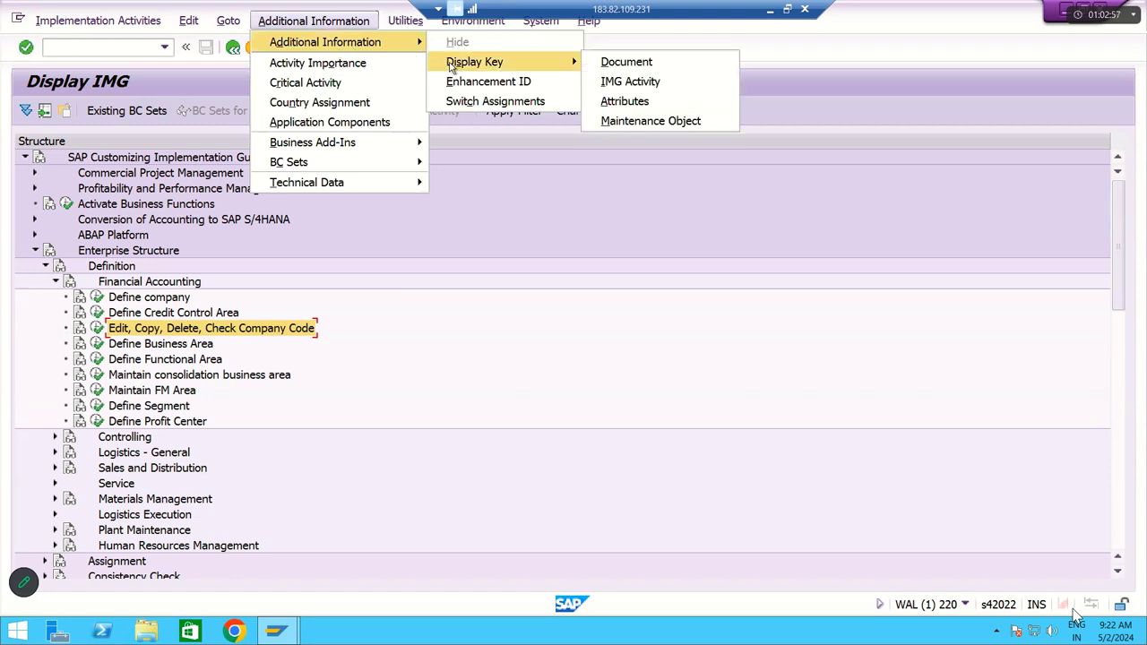
pyautogui.click(601, 82)
pyautogui.moveTo(616, 141); pyautogui.dragTo(753, 143)
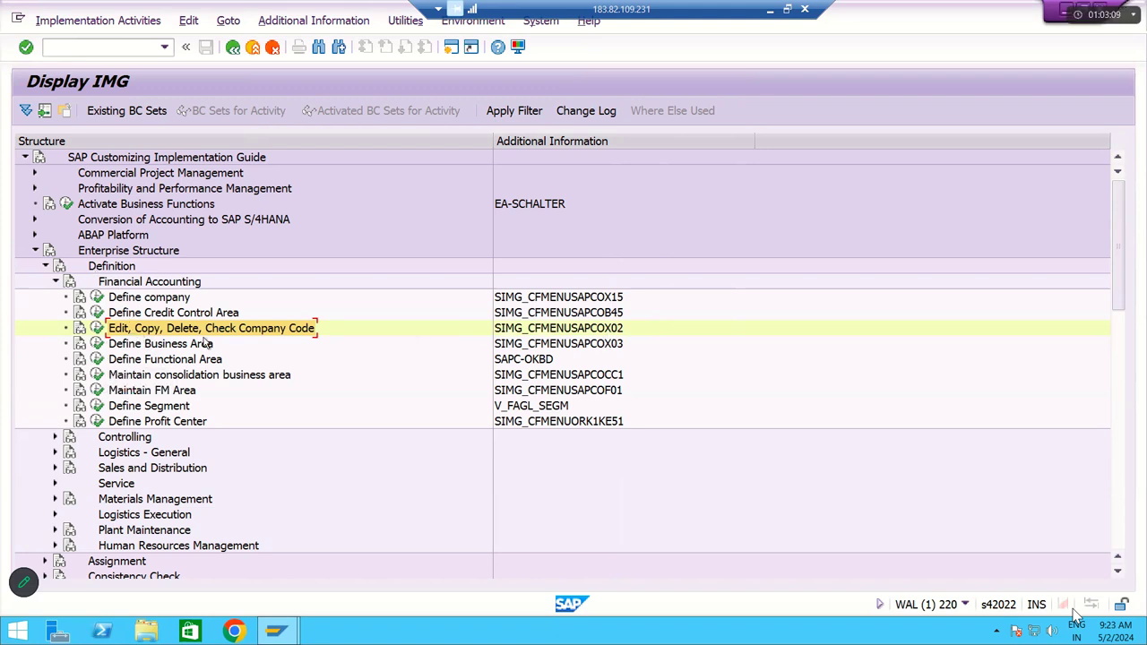
# Step: Open the Edit Company Code Data activity and start a new company code entry
pyautogui.click(97, 330)
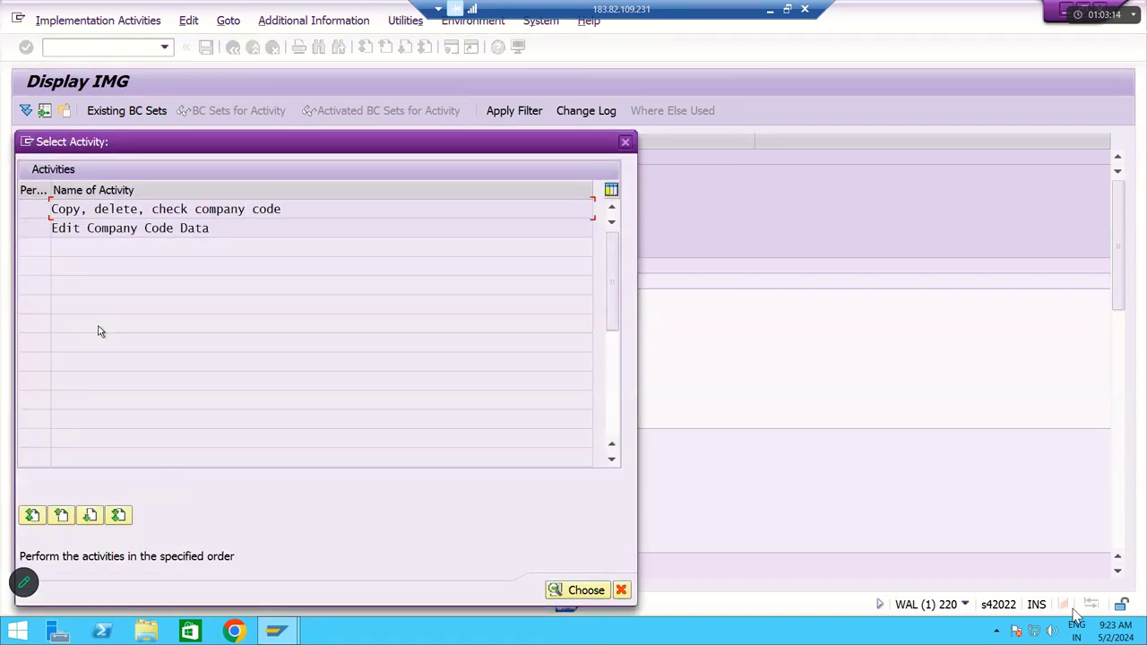
pyautogui.doubleClick(128, 229)
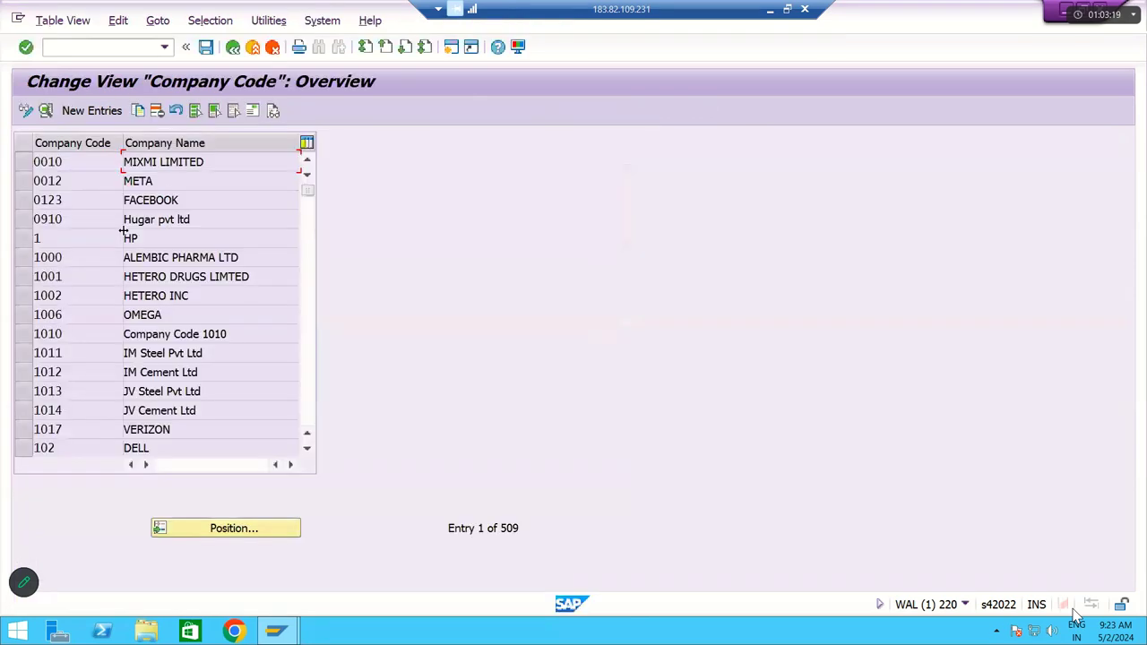
pyautogui.click(92, 111)
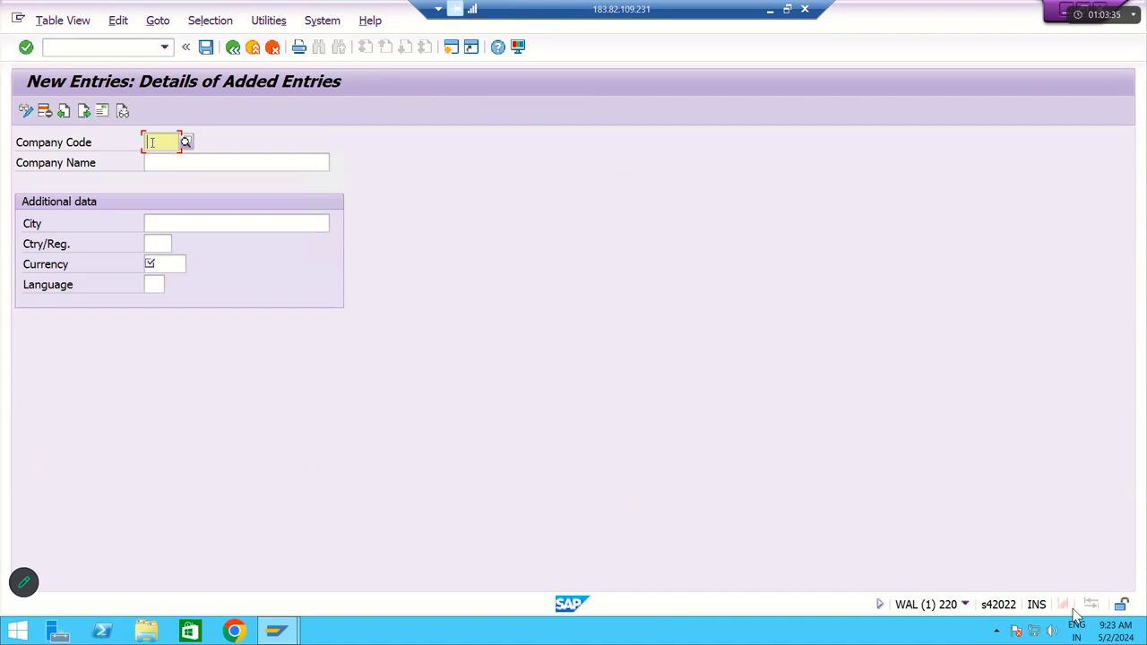
# Step: Enter RM11 as the company code and RM Steels Pvt Ltd as the company name
pyautogui.press('capslock')
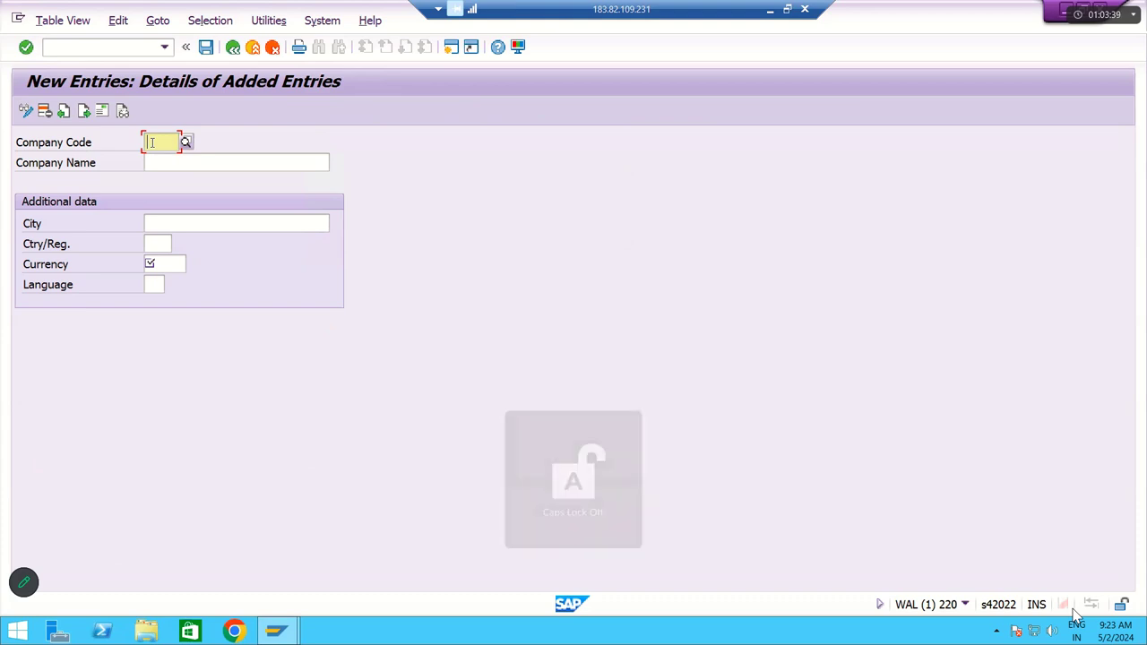
pyautogui.write('rm')
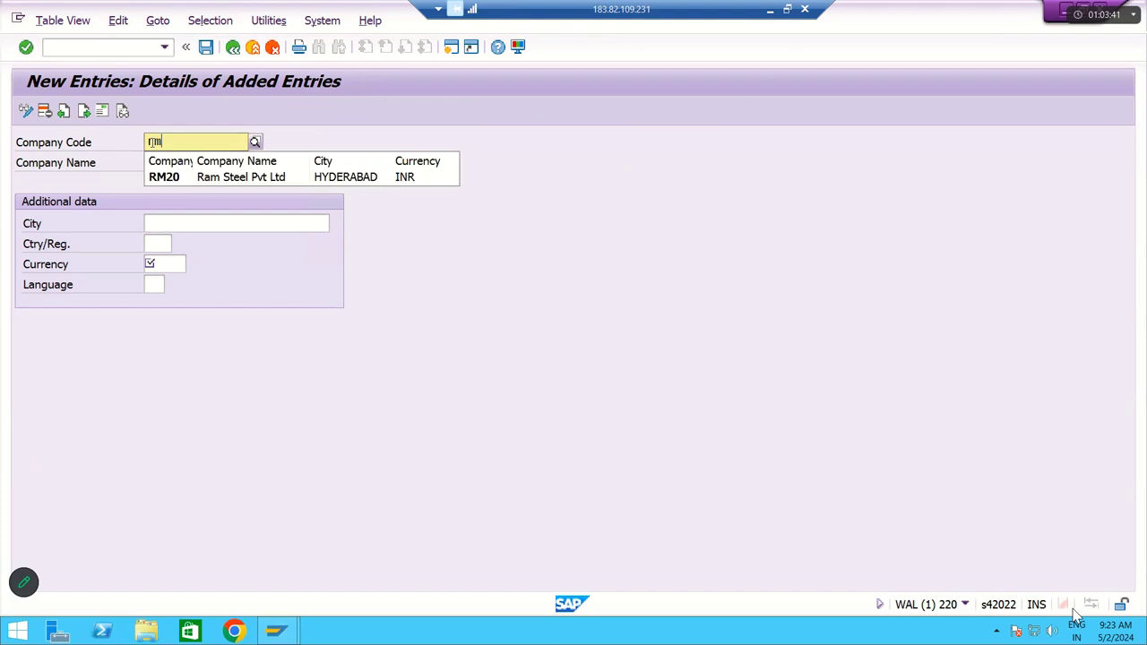
pyautogui.press('BackSpace')
pyautogui.press('BackSpace')
pyautogui.press('capslock')
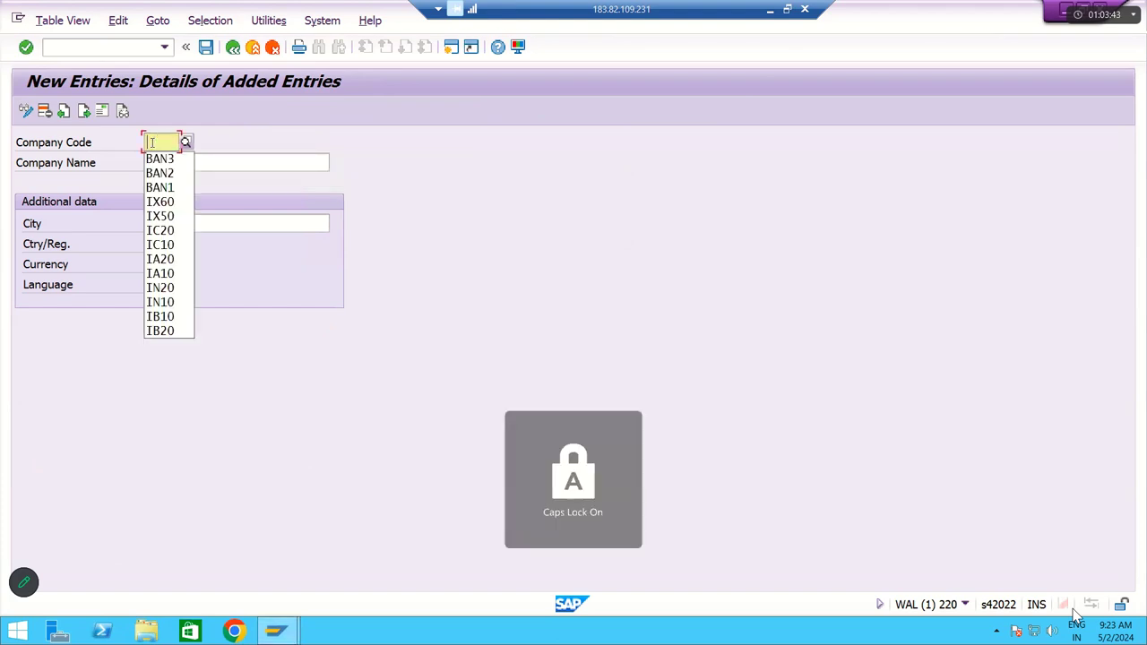
pyautogui.write('RM11')
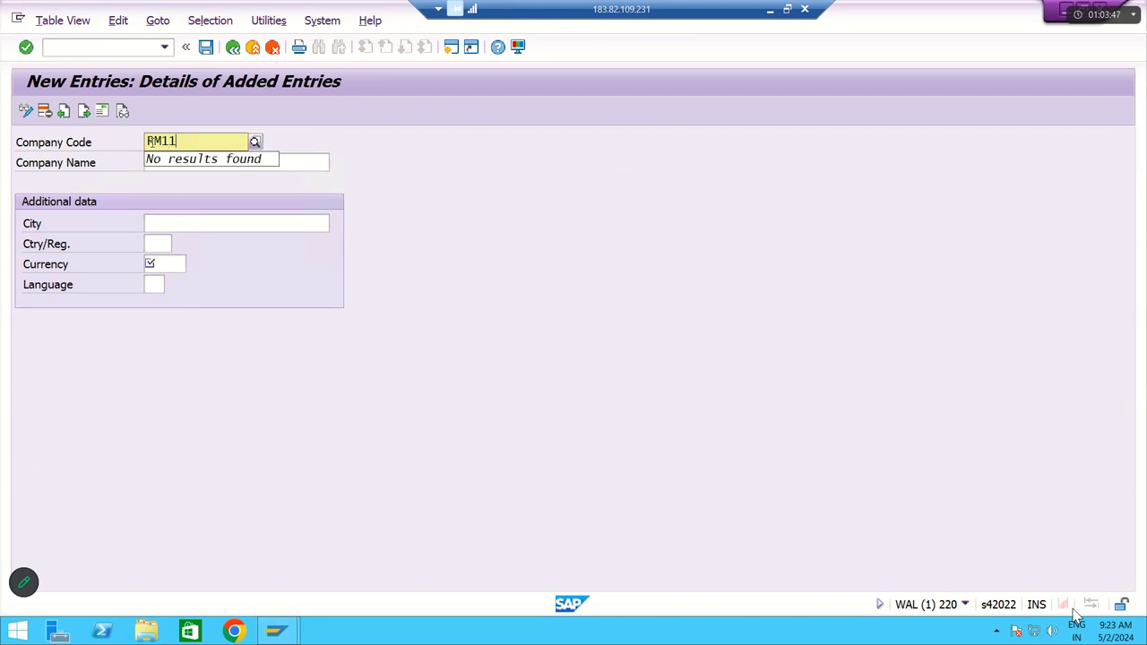
pyautogui.press('Tab')
pyautogui.write('RM S')
pyautogui.press('capslock')
pyautogui.write('teels Pvt Ltd')
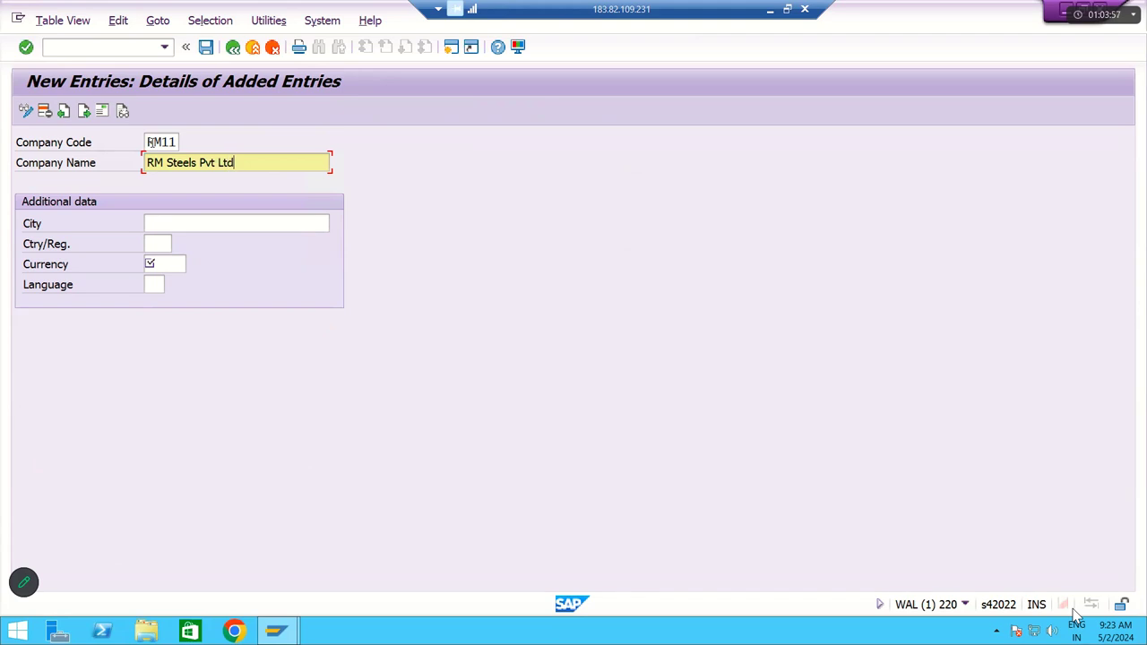
pyautogui.press('Tab')
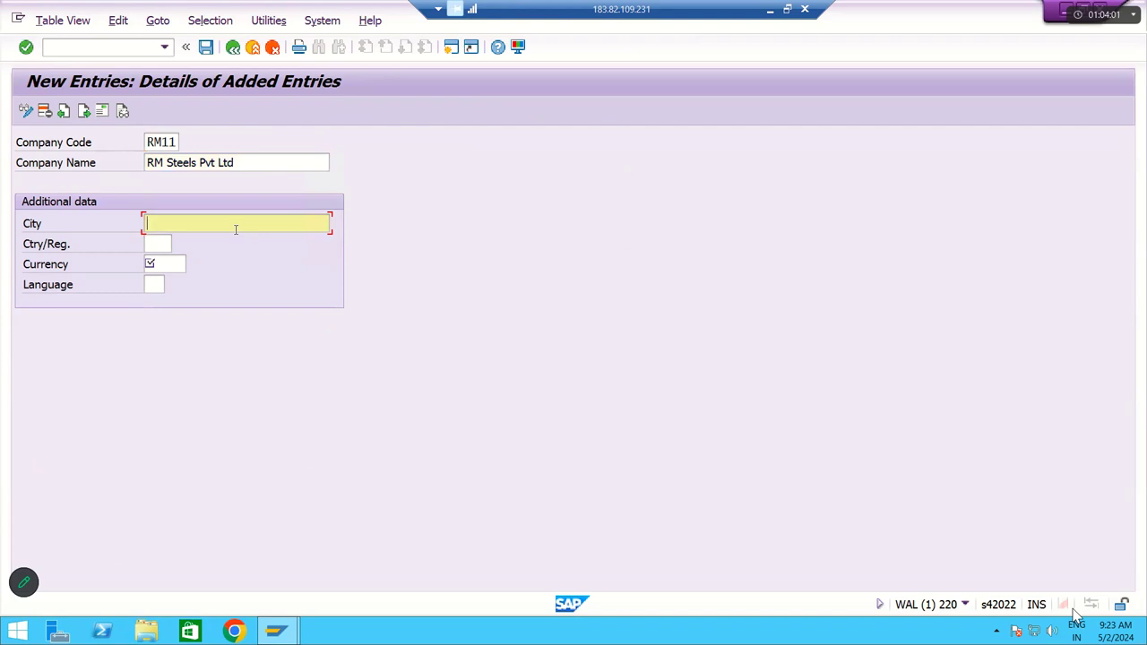
# Step: Fill in the additional data with city TIRUPATHI, country IN and currency INR
pyautogui.write('Tirupa')
pyautogui.press('Down')
pyautogui.press('Tab')
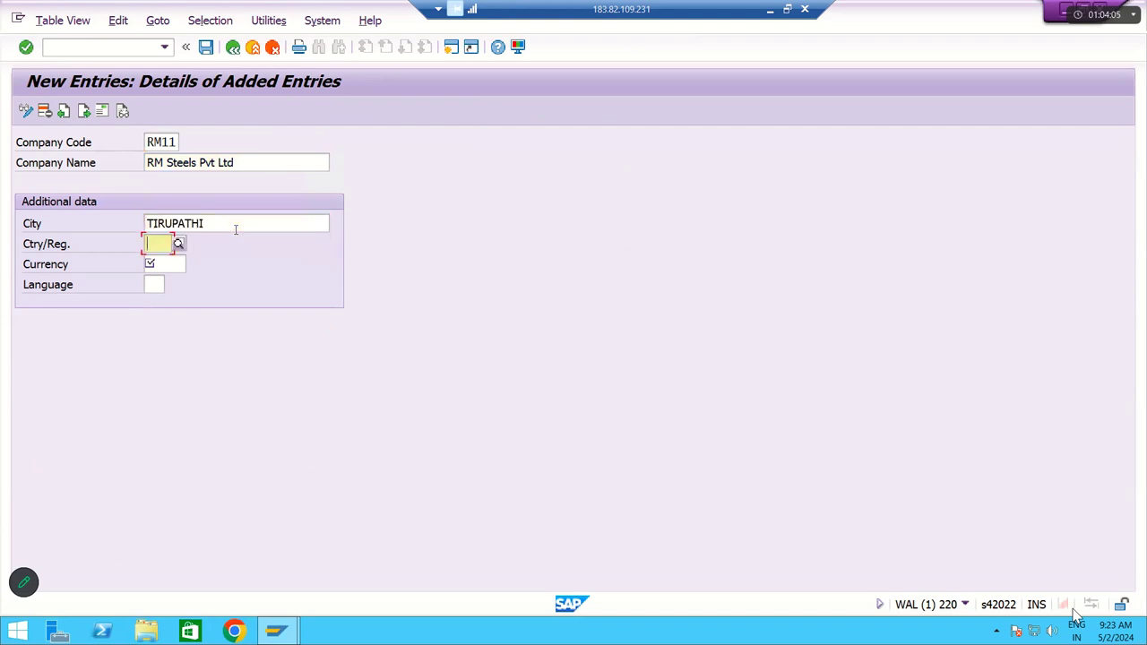
pyautogui.press('capslock')
pyautogui.write('IN')
pyautogui.press('Tab')
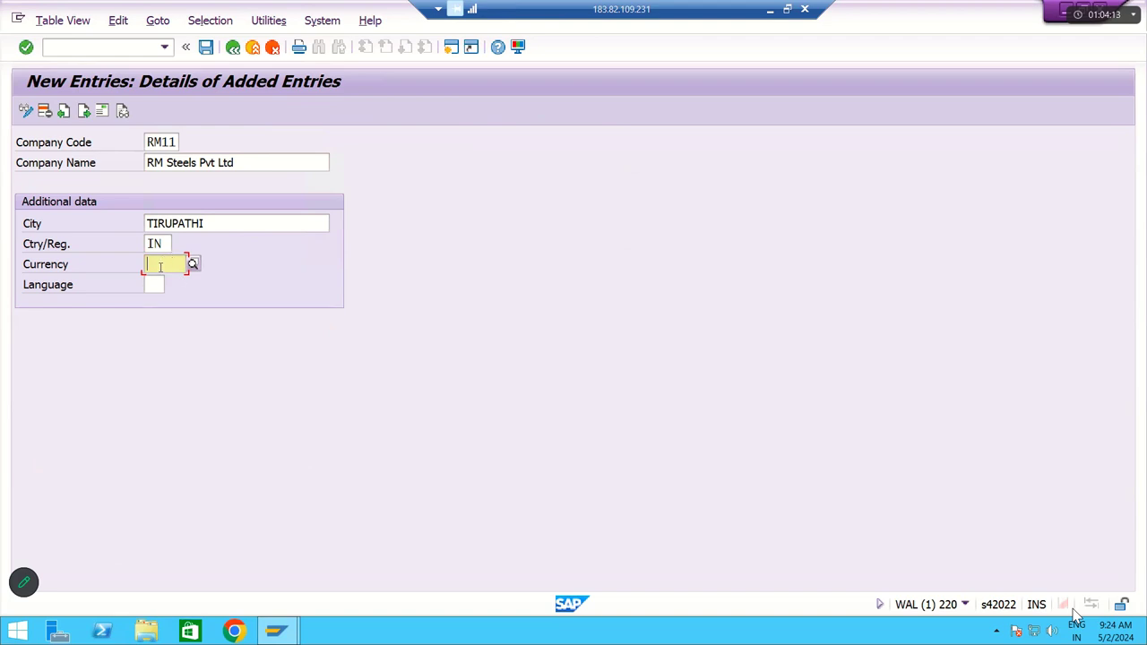
pyautogui.write('INR')
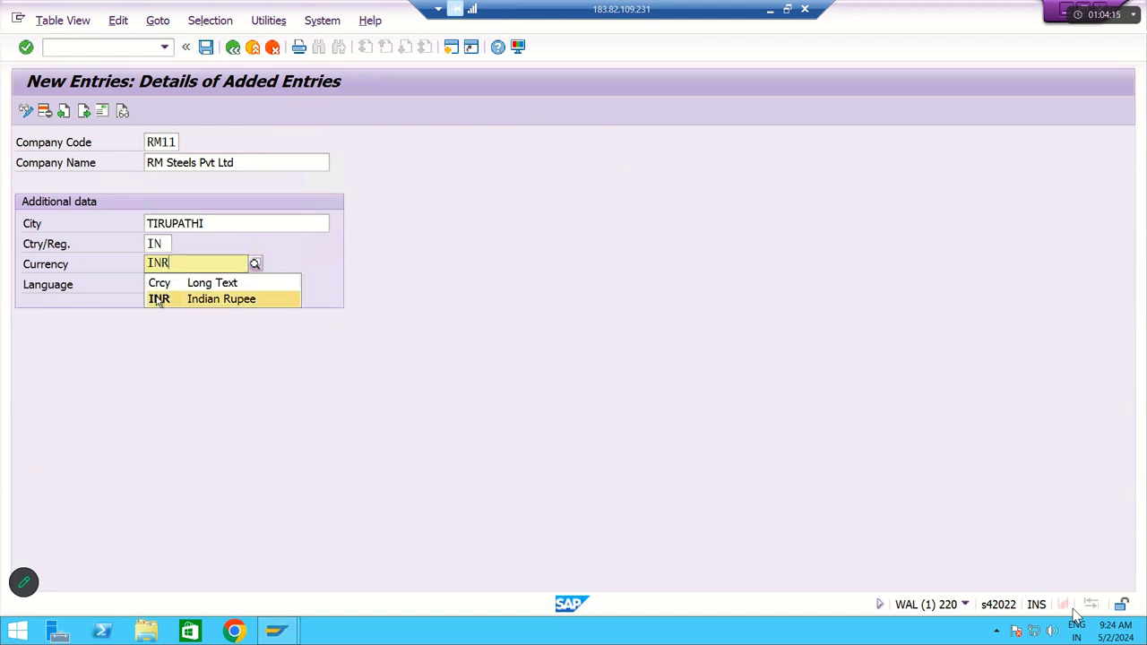
pyautogui.click(159, 298)
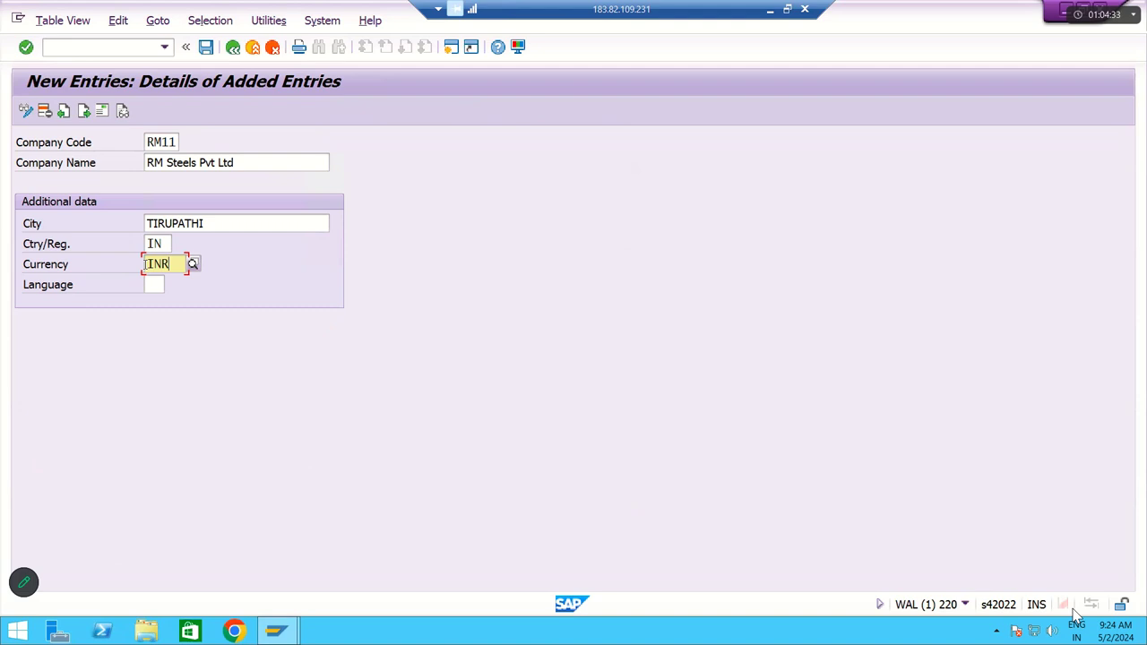
# Step: Set the language to EN and save the RM11 entry, moving its address form clear of the company data
pyautogui.click(157, 285)
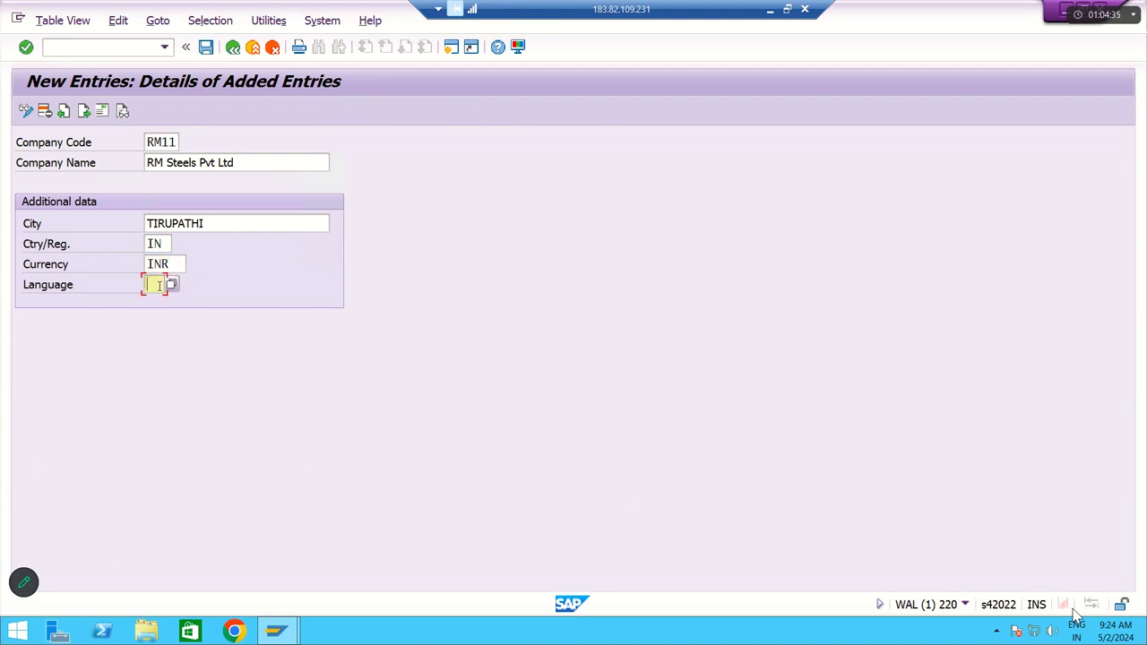
pyautogui.write('EN')
pyautogui.click(206, 47)
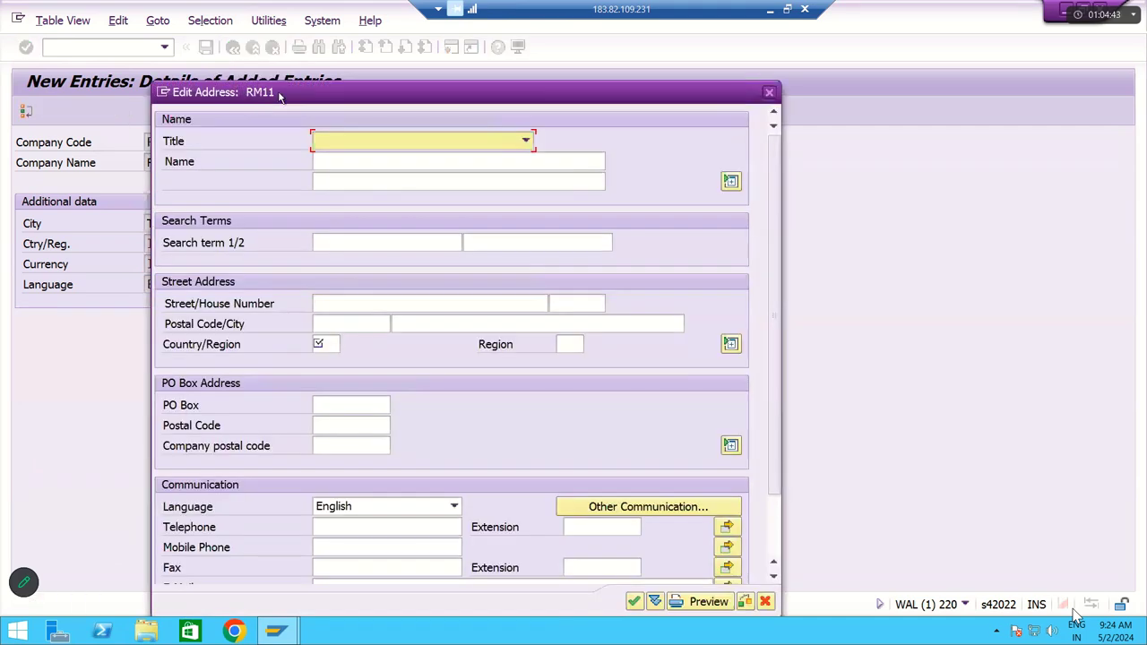
pyautogui.moveTo(280, 97); pyautogui.dragTo(499, 79)
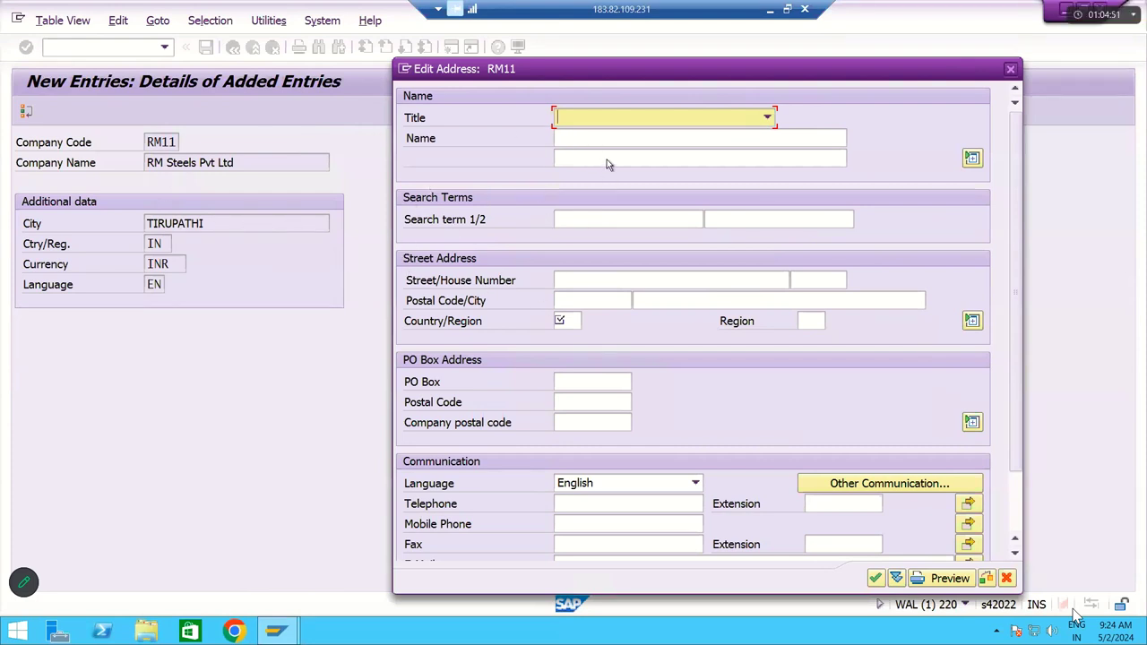
# Step: Enter RM Steels Pvt Ltd as the first name line of the RM11 address, leaving the title blank
pyautogui.click(595, 124)
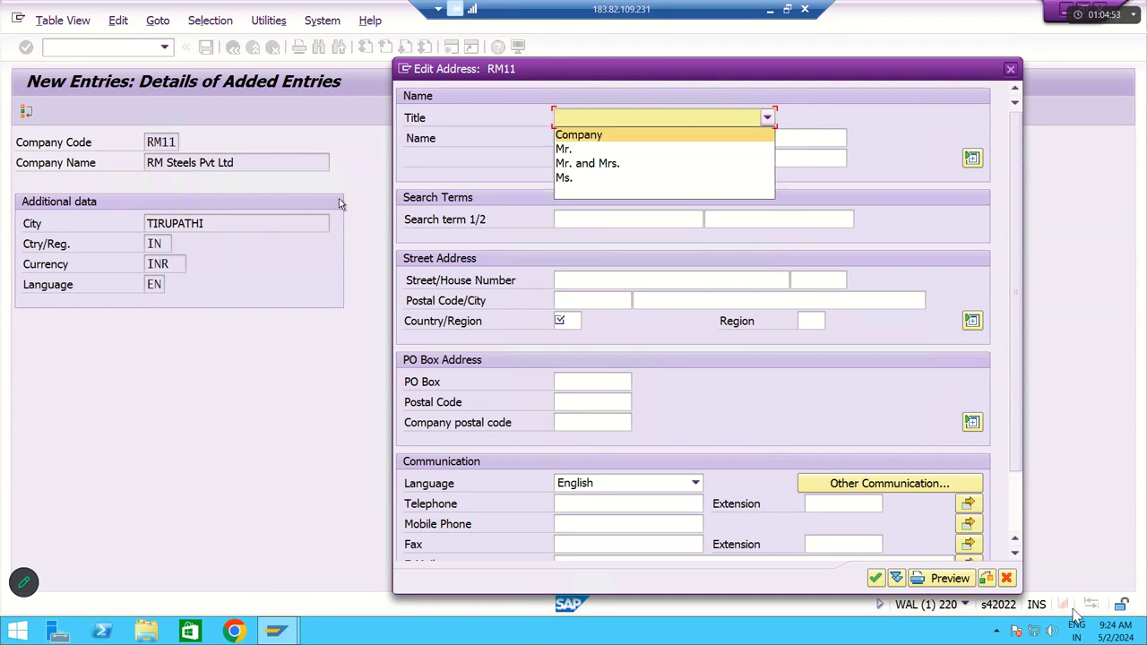
pyautogui.click(448, 190)
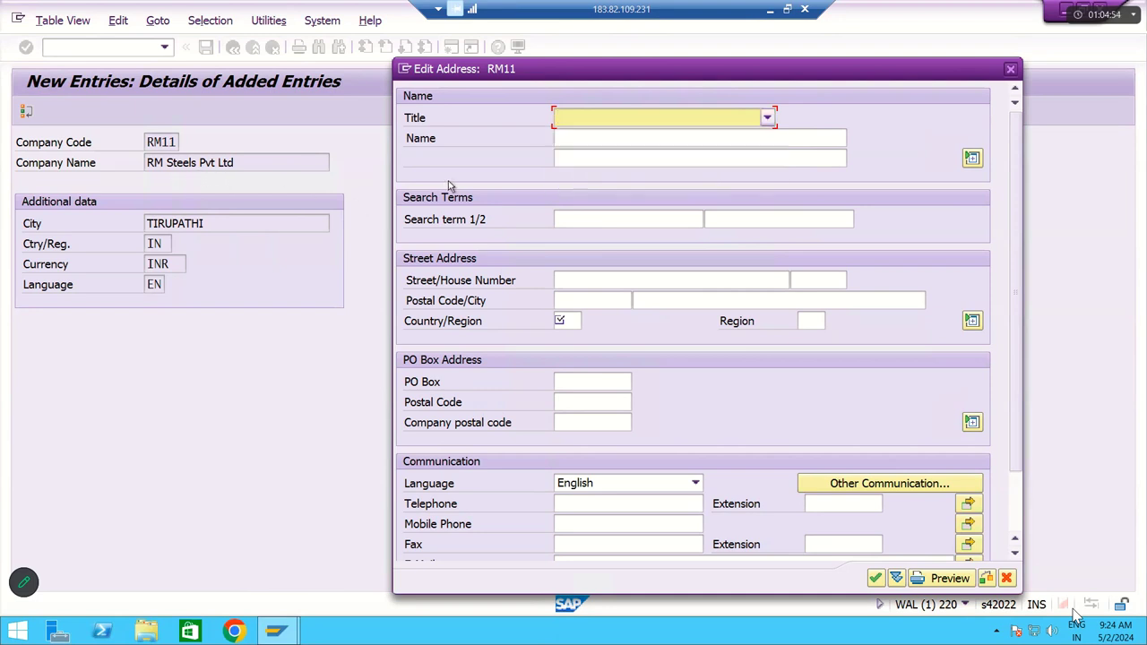
pyautogui.click(605, 135)
pyautogui.write('rm')
pyautogui.press('capslock')
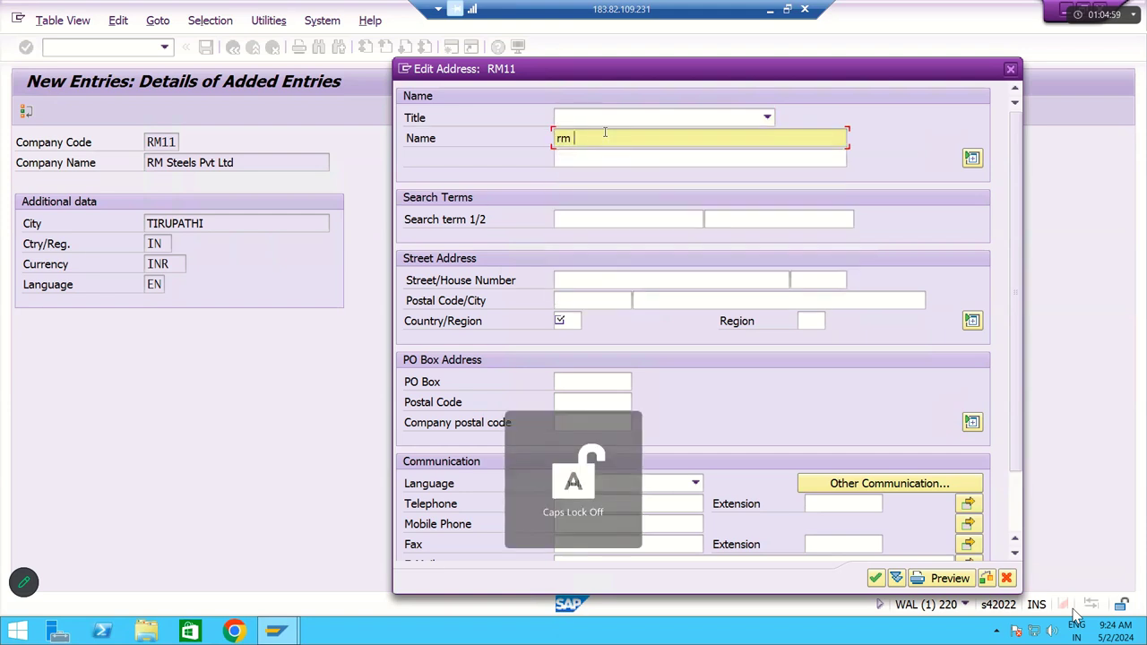
pyautogui.press('BackSpace')
pyautogui.press('BackSpace')
pyautogui.press('capslock')
pyautogui.write('RM')
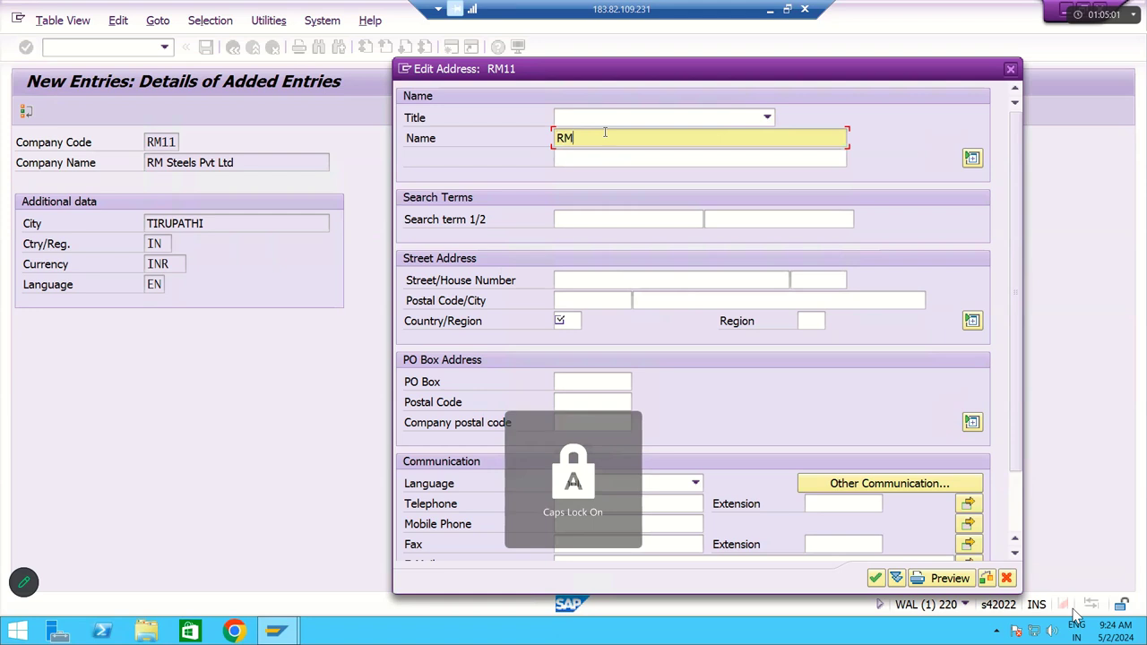
pyautogui.write(' ST')
pyautogui.press('capslock')
pyautogui.press('BackSpace')
pyautogui.write('t')
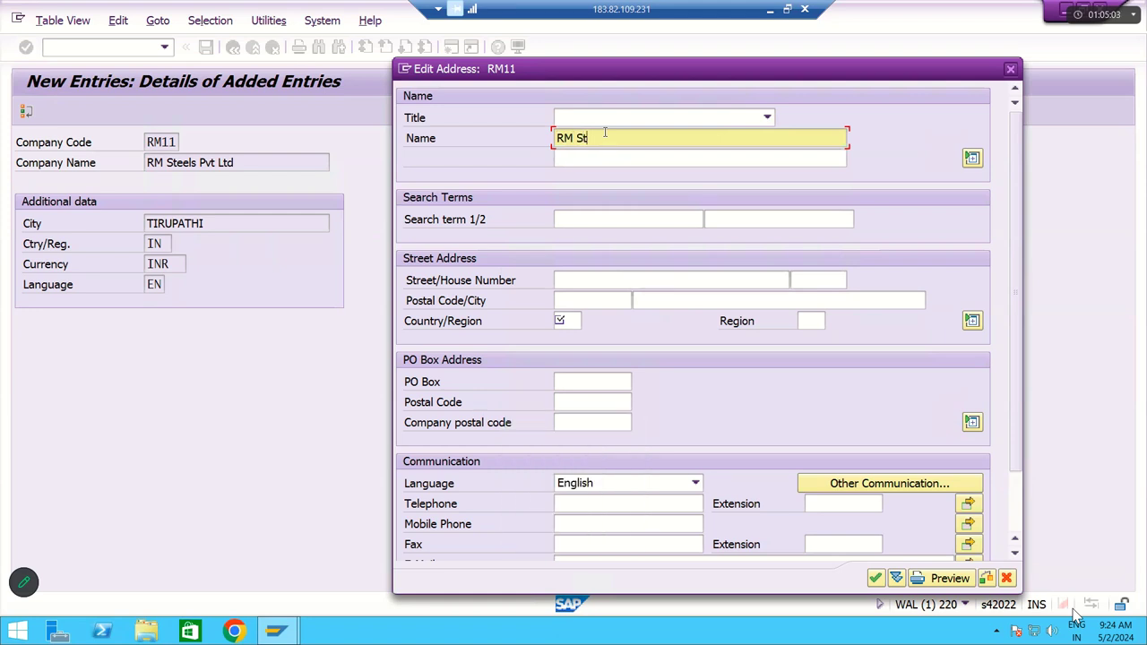
pyautogui.write('eels Pvt TLd')
pyautogui.press('Tab')
pyautogui.hotkey('shift', 'Tab')
pyautogui.press('End')
pyautogui.press('BackSpace')
pyautogui.press('BackSpace')
pyautogui.press('BackSpace')
pyautogui.write('Ltd')
# Step: Copy the company name into the second name line of the RM11 address
pyautogui.press('Tab')
pyautogui.hotkey('shift', 'Tab')
pyautogui.hotkey('ctrl', 'c')
pyautogui.press('End')
pyautogui.press('Tab')
pyautogui.hotkey('ctrl', 'v')
pyautogui.press('Tab')
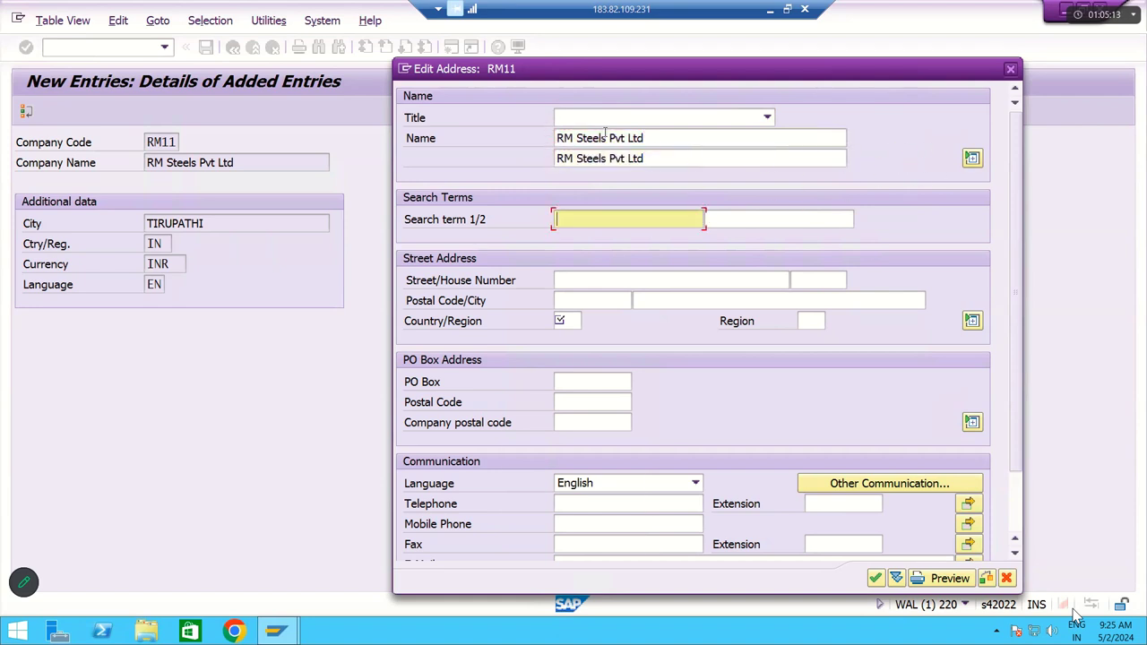
# Step: Set the first search term of the address to RM11
pyautogui.press('capslock')
pyautogui.write('RM11')
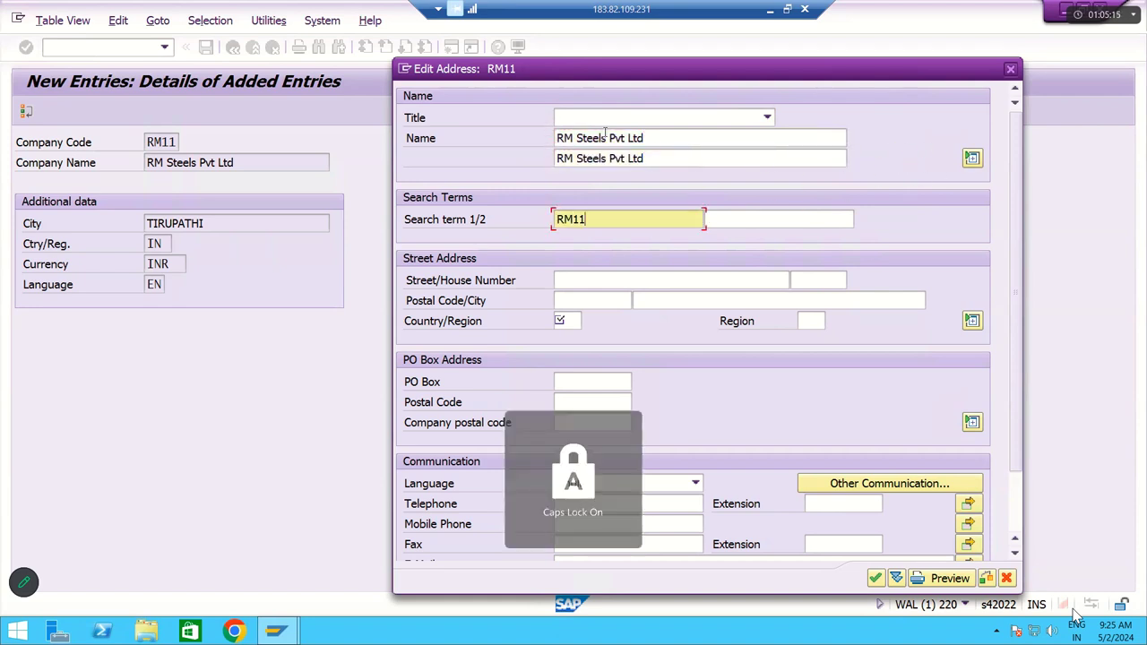
pyautogui.press('Tab')
pyautogui.press('Tab')
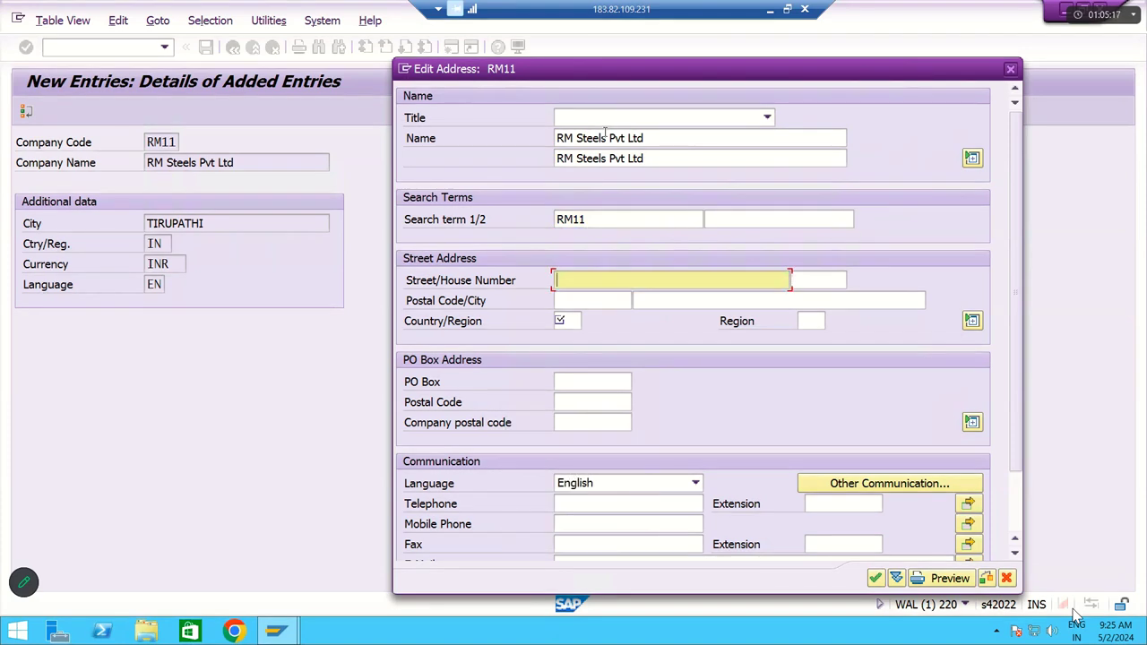
# Step: Fill in the company's street and house number in the street address
pyautogui.write('BALA')
pyautogui.press('BackSpace')
pyautogui.press('BackSpace')
pyautogui.press('BackSpace')
pyautogui.press('capslock')
pyautogui.write('ala')
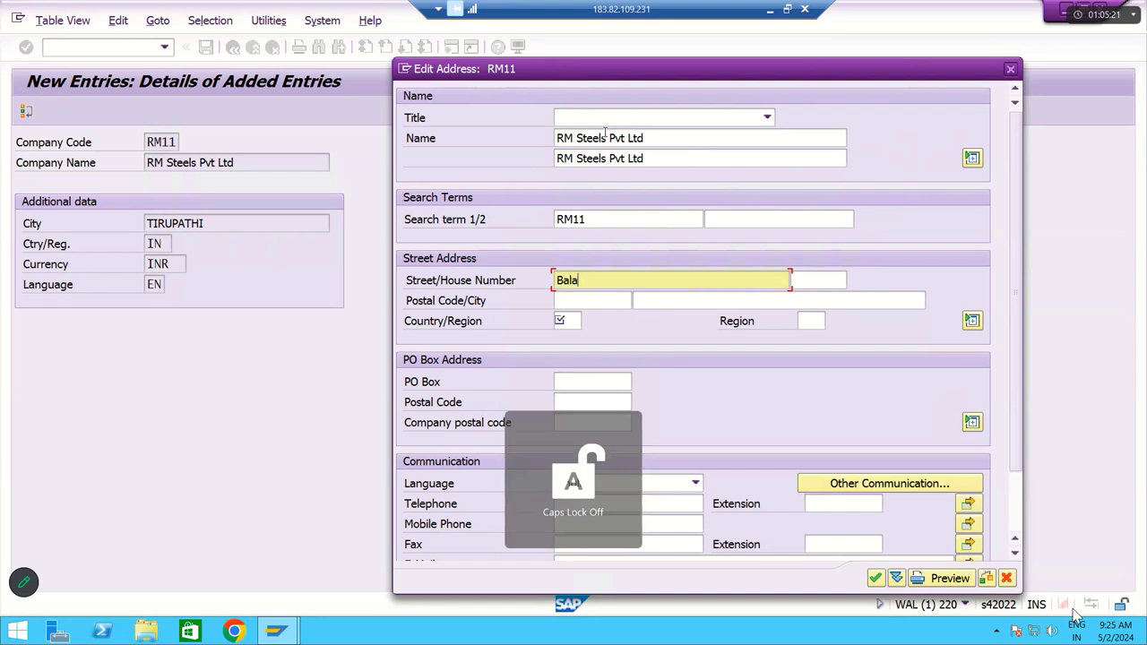
pyautogui.write('ji Nagar')
pyautogui.press('Tab')
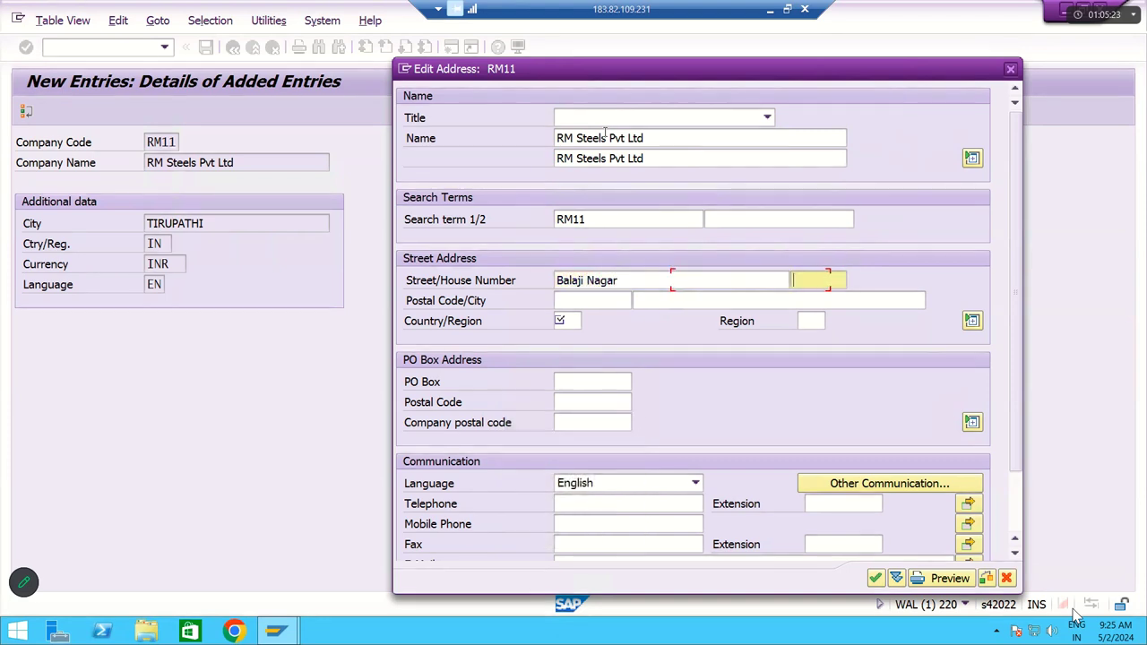
pyautogui.write('675614')
pyautogui.press('Tab')
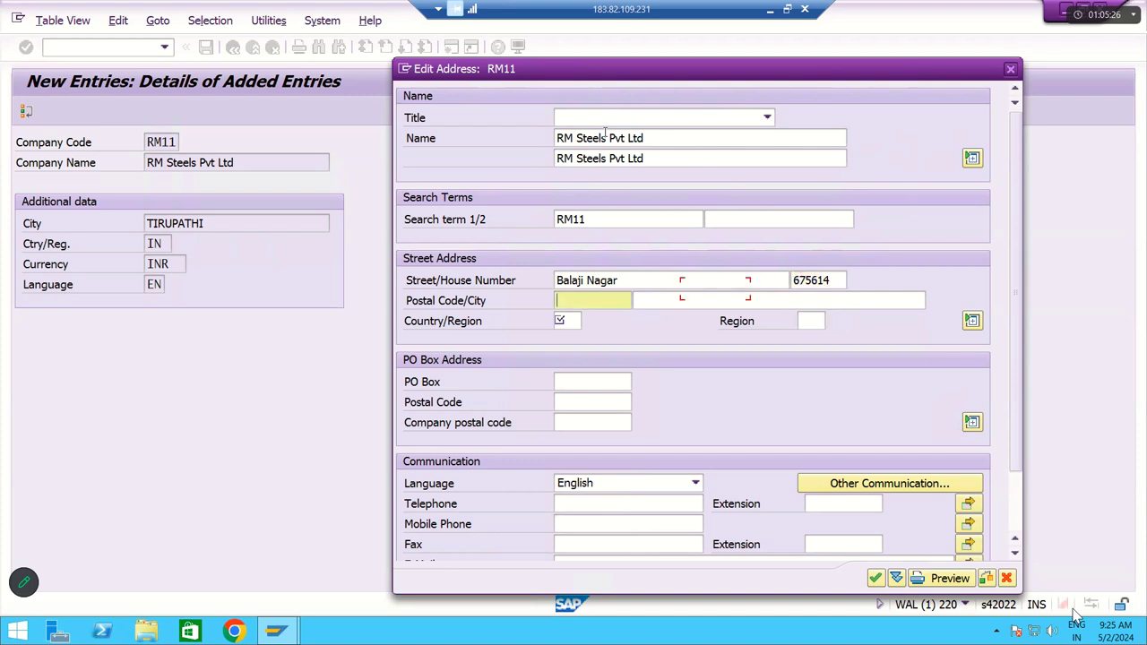
# Step: Complete the street address with the postal code, city Tirupati and country IN
pyautogui.write('5000')
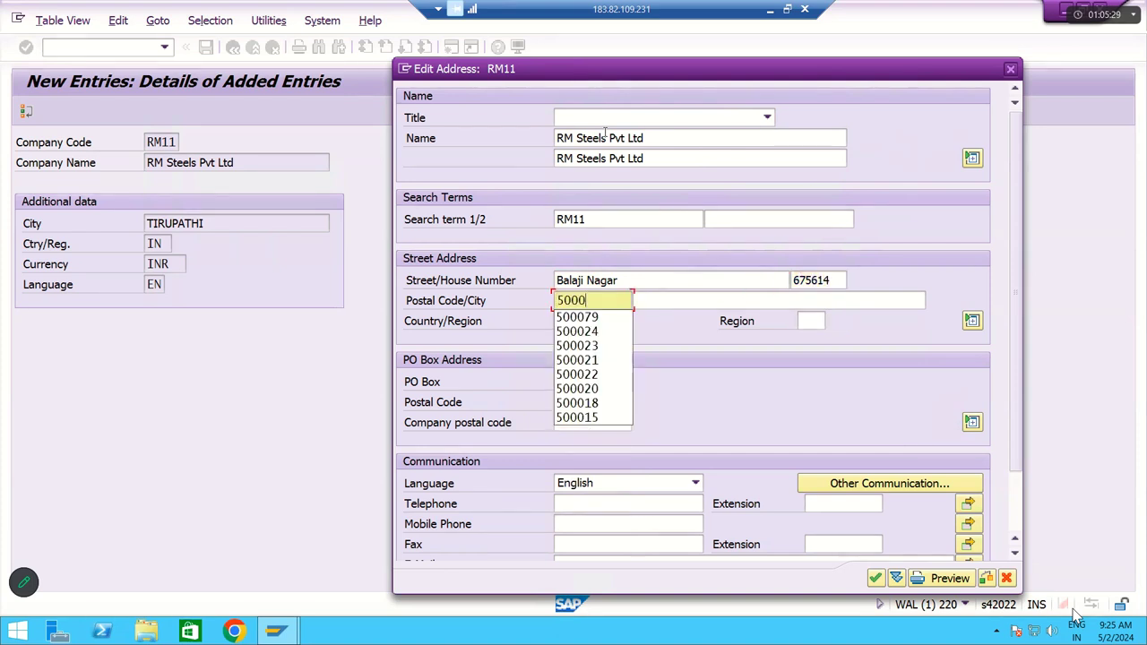
pyautogui.write('80')
pyautogui.press('Tab')
pyautogui.write('Tirupati')
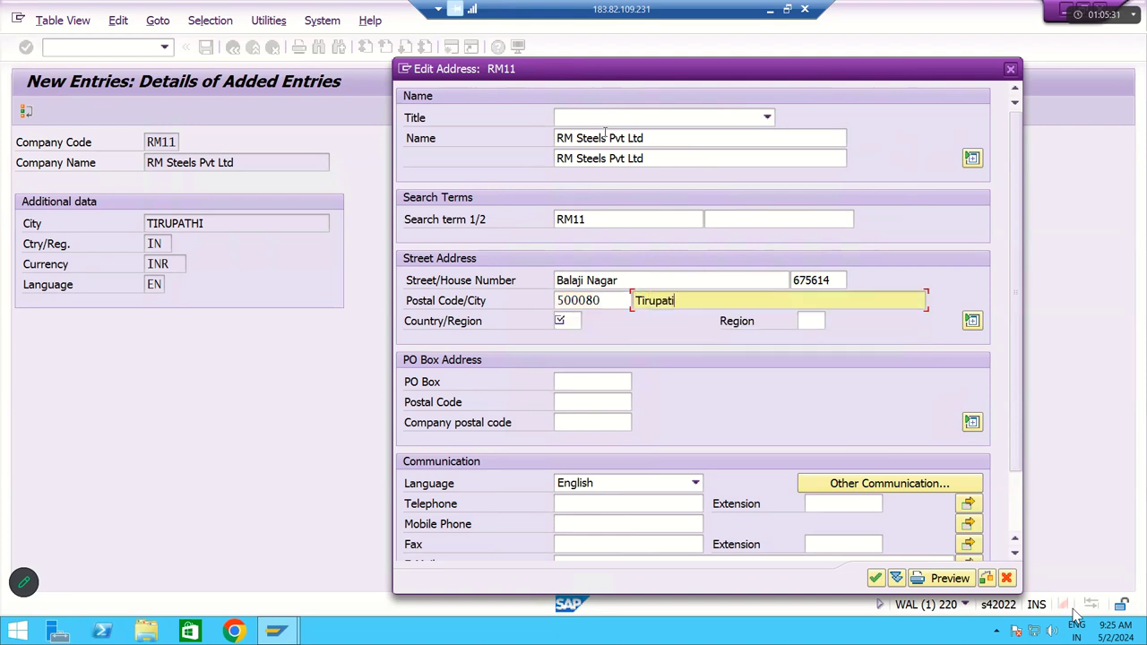
pyautogui.press('Tab')
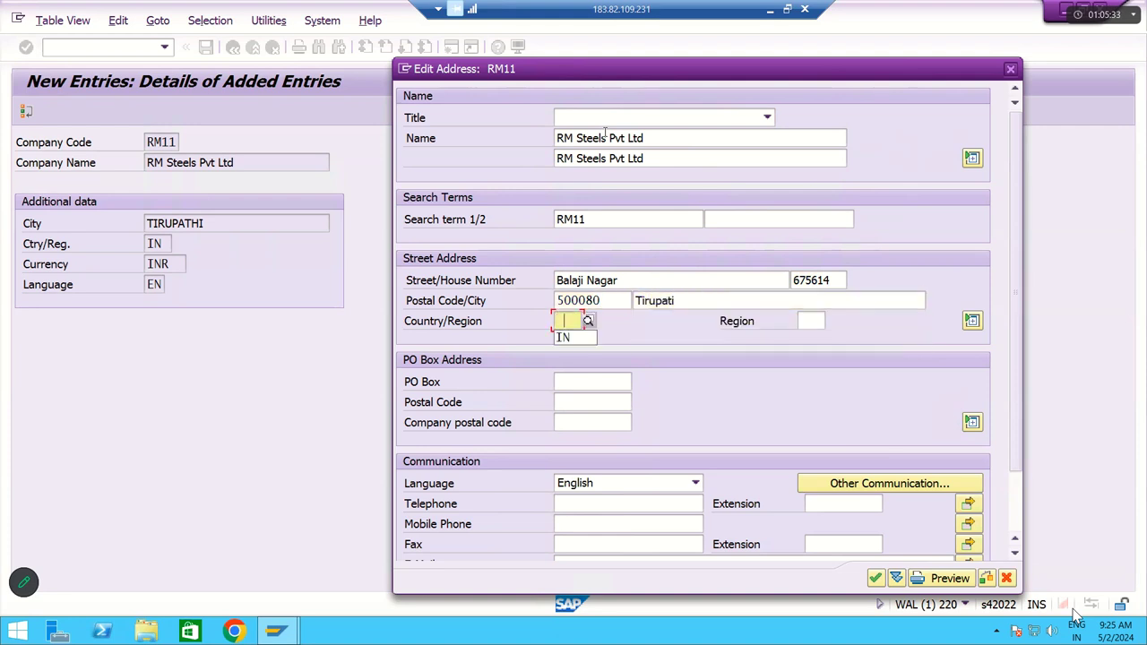
pyautogui.write('IN')
pyautogui.press('Tab')
pyautogui.press('Tab')
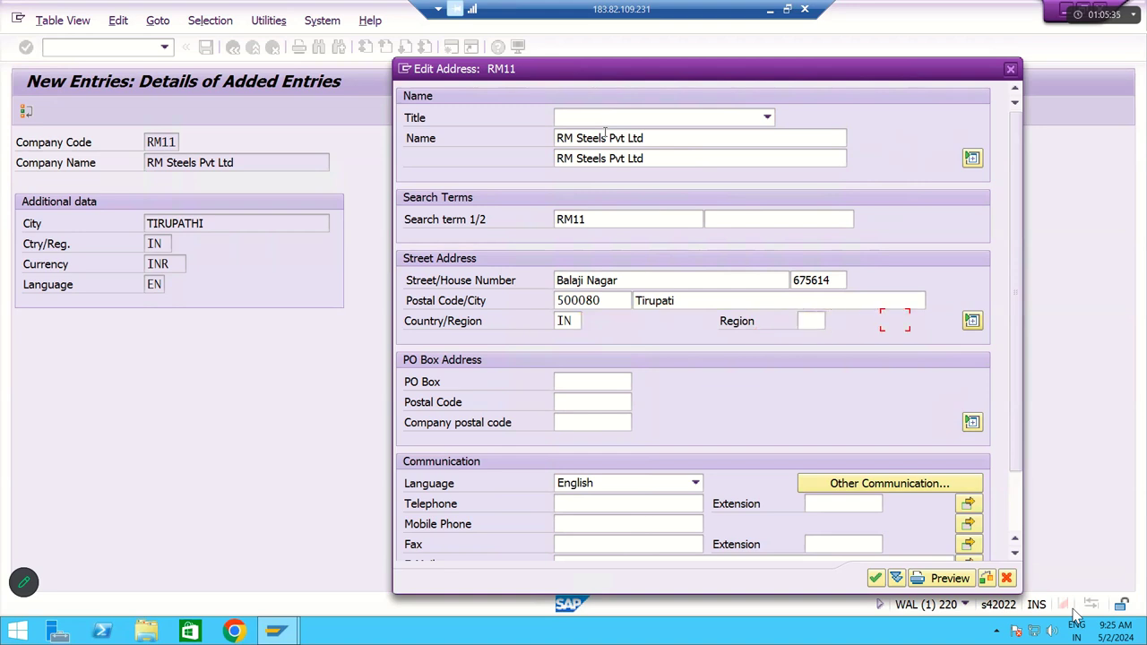
# Step: Copy the street address's postal code into the PO Box and Postal Code fields of the PO Box address
pyautogui.moveTo(610, 305); pyautogui.dragTo(532, 305)
pyautogui.write('C')
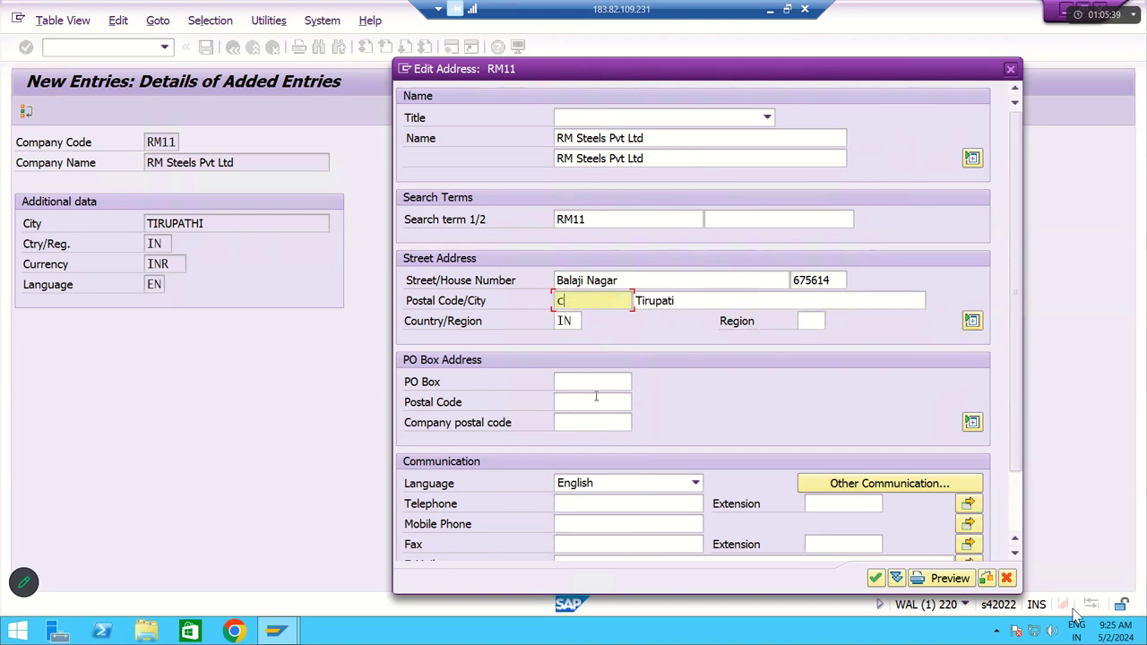
pyautogui.hotkey('ctrl', 'z')
pyautogui.hotkey('ctrl', 'c')
pyautogui.press('Tab')
pyautogui.click(577, 382)
pyautogui.hotkey('ctrl', 'v')
pyautogui.press('Tab')
pyautogui.hotkey('ctrl', 'v')
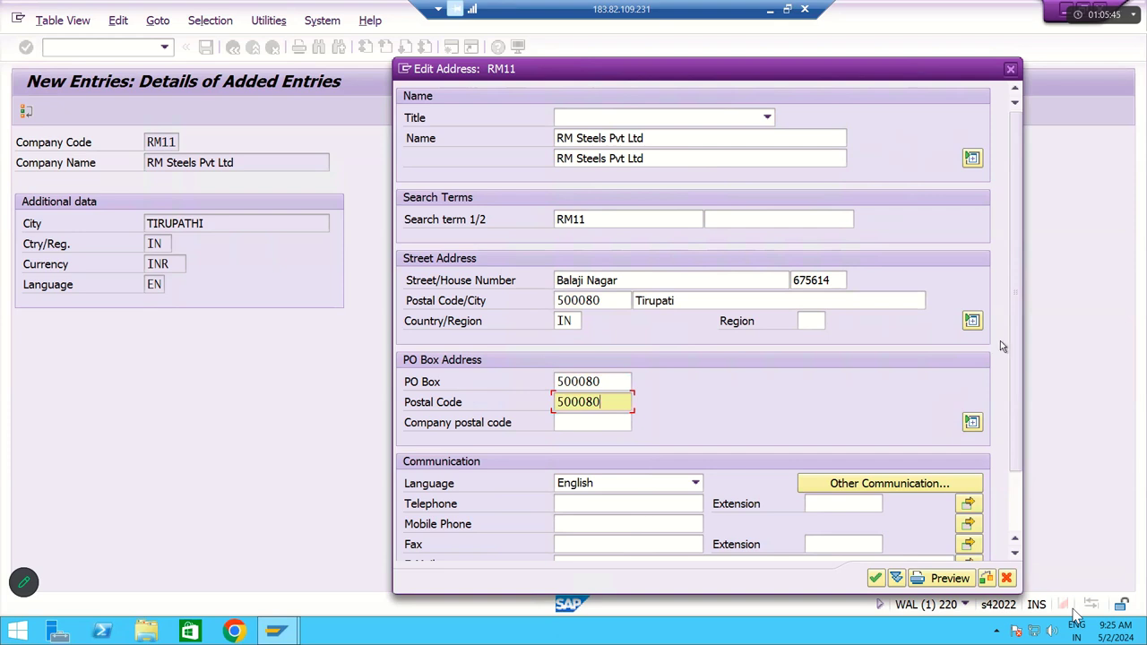
# Step: Confirm the RM11 address and save the entry under the proposed customizing request
pyautogui.moveTo(1010, 346); pyautogui.dragTo(1025, 423)
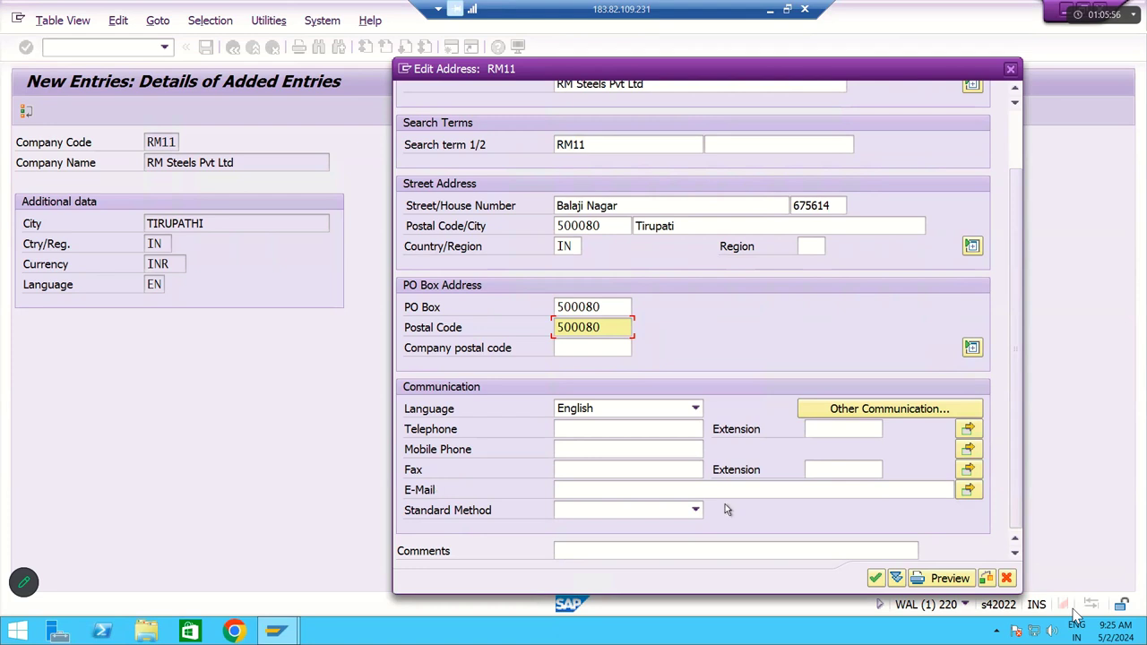
pyautogui.click(876, 579)
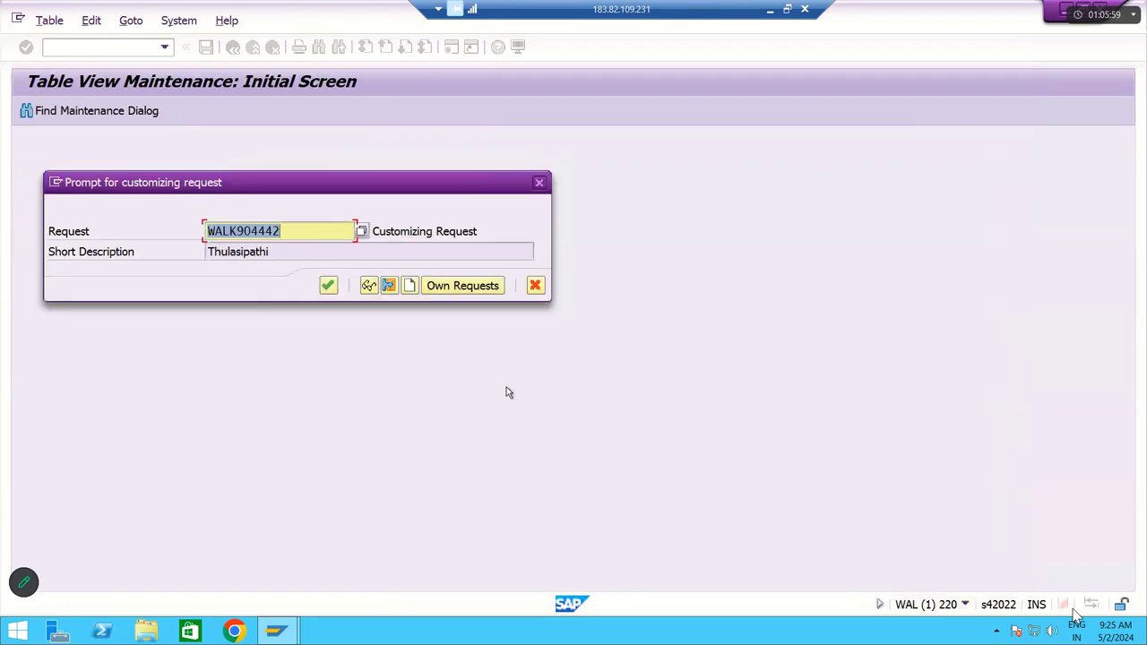
pyautogui.click(329, 285)
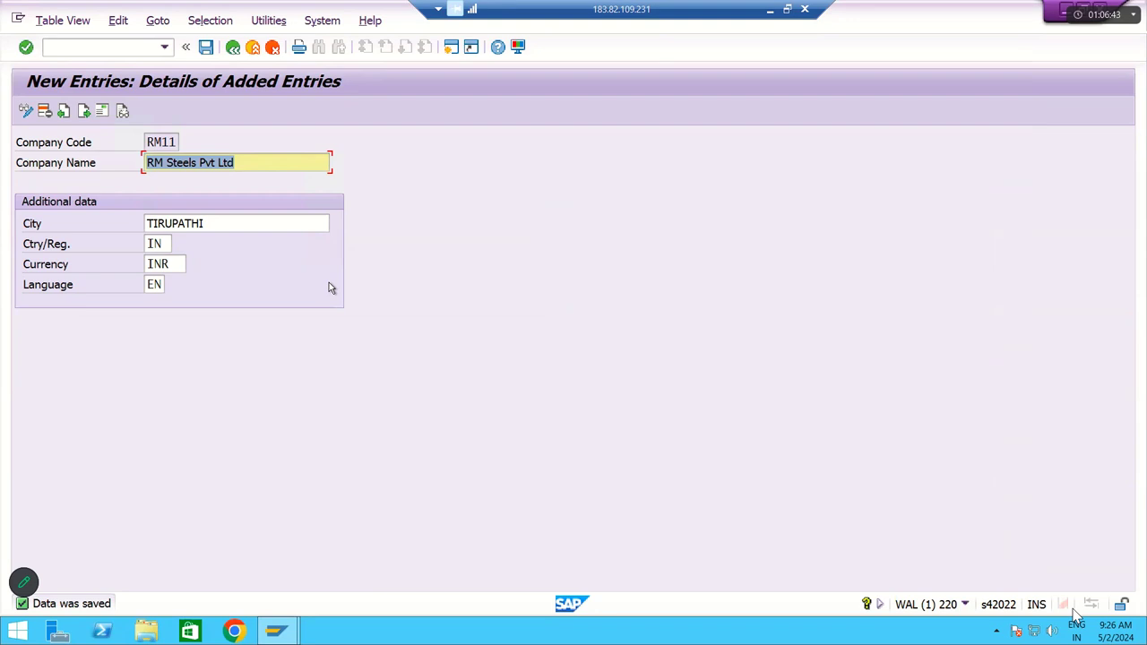
# Step: Leave the RM11 entry and return to the SAP Easy Access screen
pyautogui.click(255, 51)
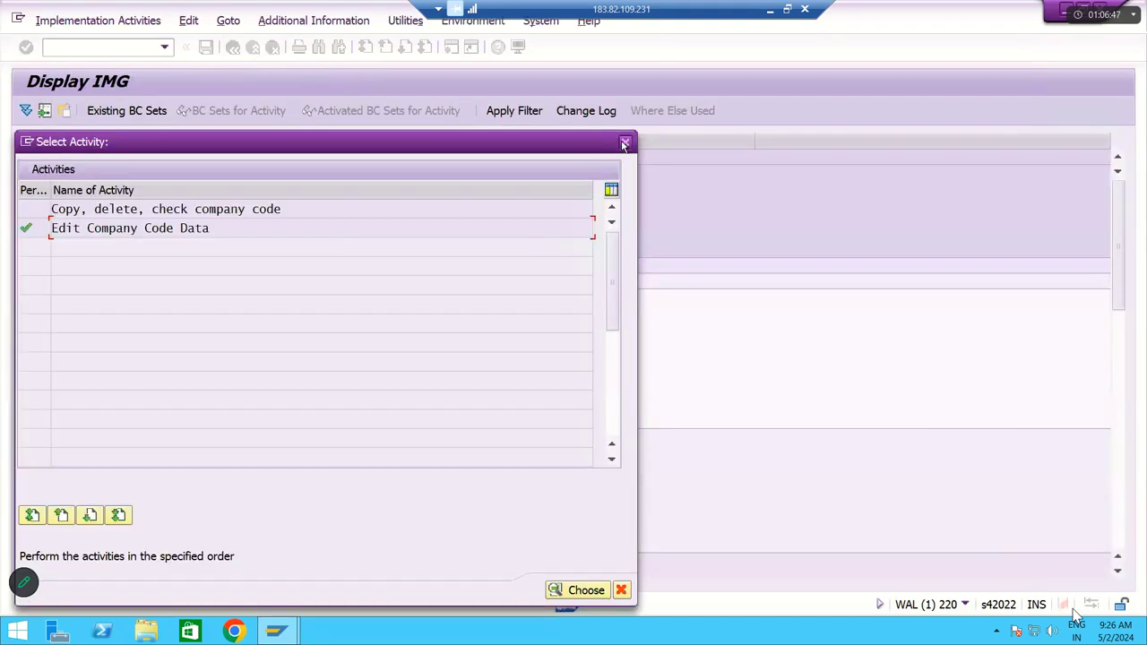
pyautogui.click(624, 146)
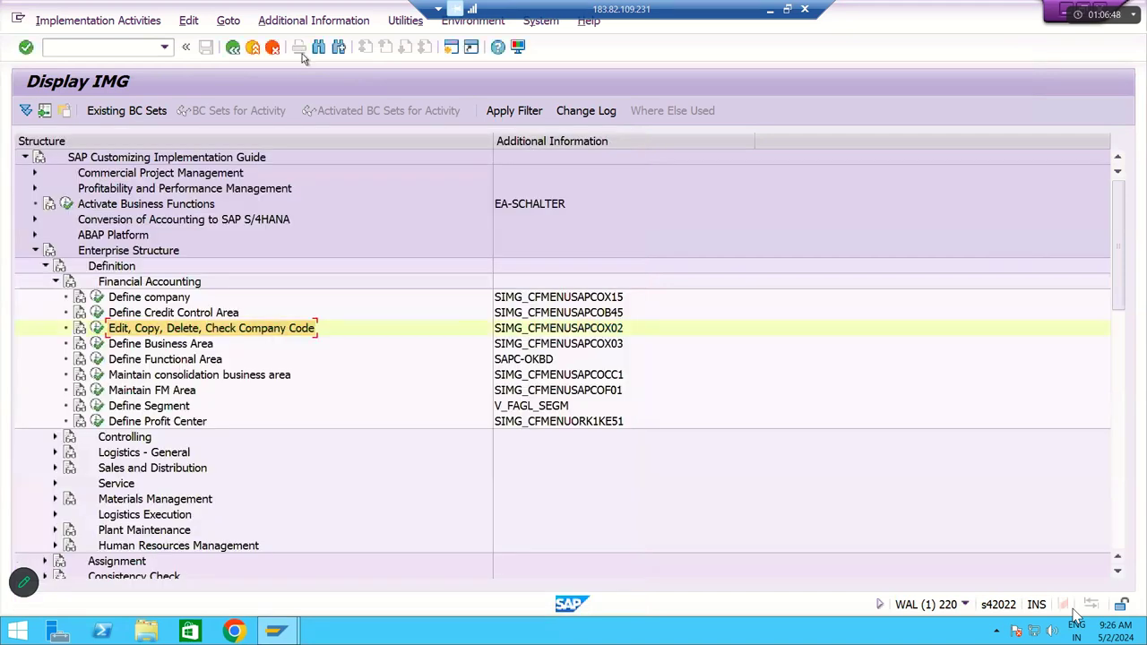
pyautogui.click(233, 48)
pyautogui.click(233, 47)
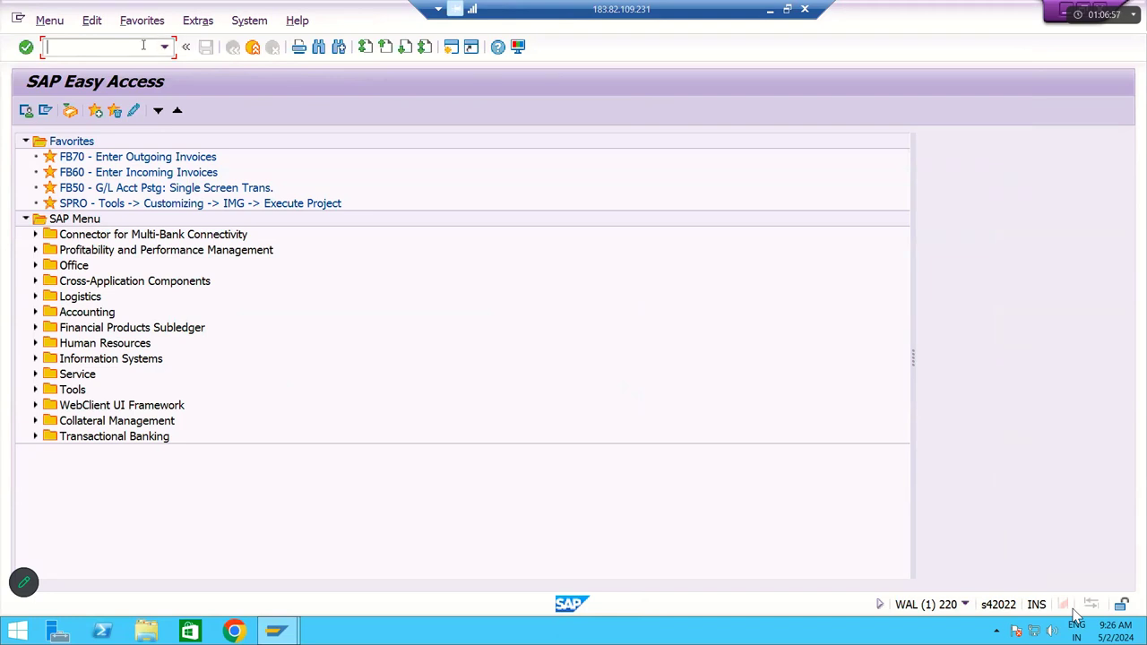
# Step: Run transaction SPRO and display the SAP Reference IMG
pyautogui.write('spro')
pyautogui.press('Return')
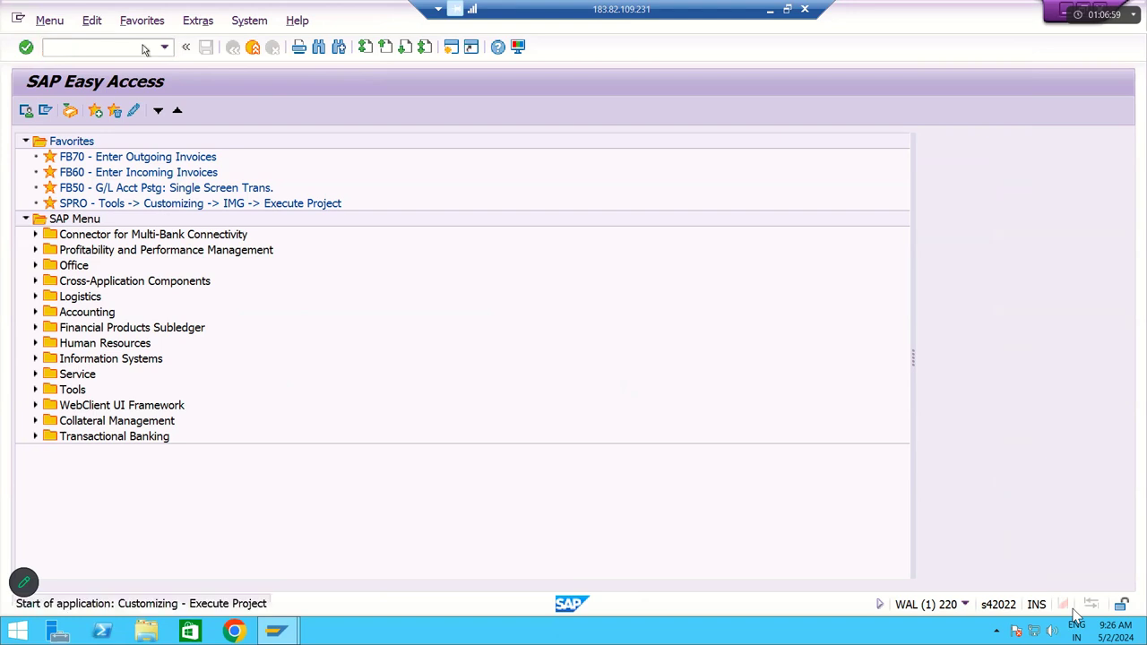
pyautogui.click(125, 119)
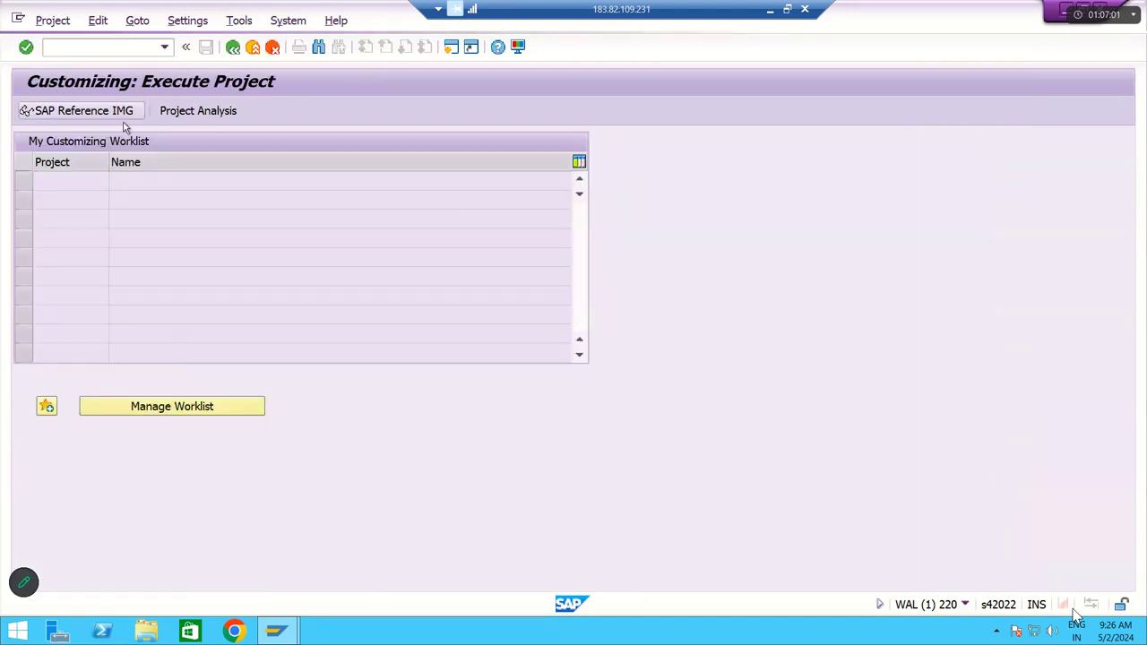
# Step: Expand Enterprise Structure, Definition and Financial Accounting in the implementation guide
pyautogui.click(125, 224)
pyautogui.press('Down')
pyautogui.press('Down')
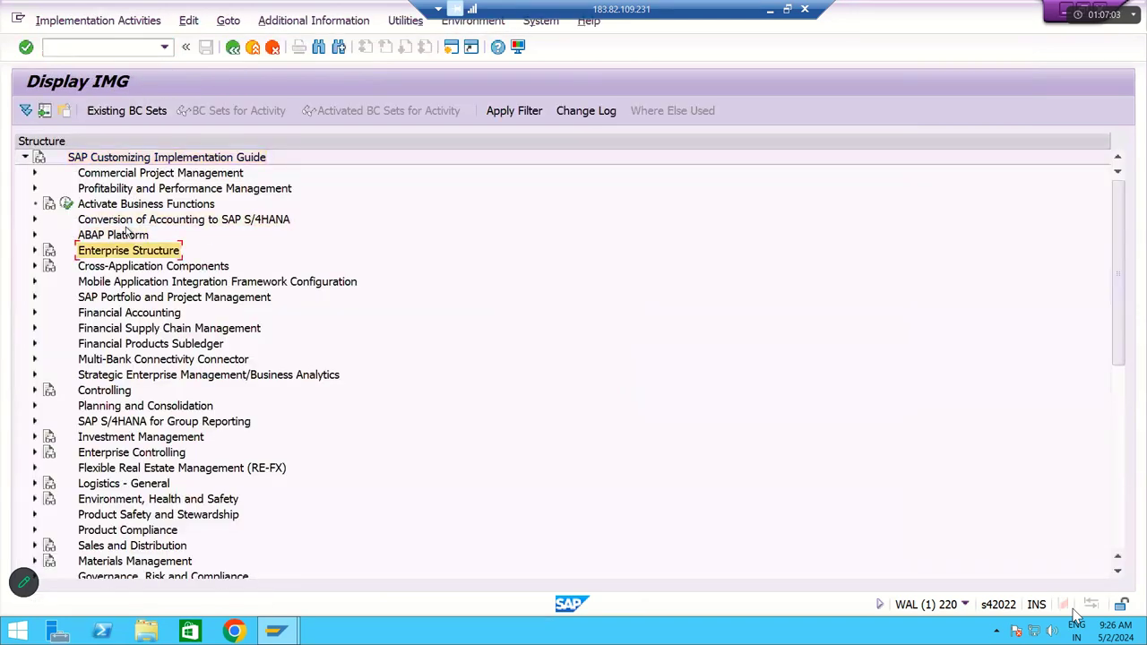
pyautogui.press('Right')
pyautogui.press('Down')
pyautogui.press('Right')
pyautogui.press('Down')
pyautogui.press('Right')
pyautogui.press('Down')
pyautogui.press('Down')
# Step: Open Edit Company Code Data under Edit, Copy, Delete, Check Company Code and start a new entry
pyautogui.click(130, 330)
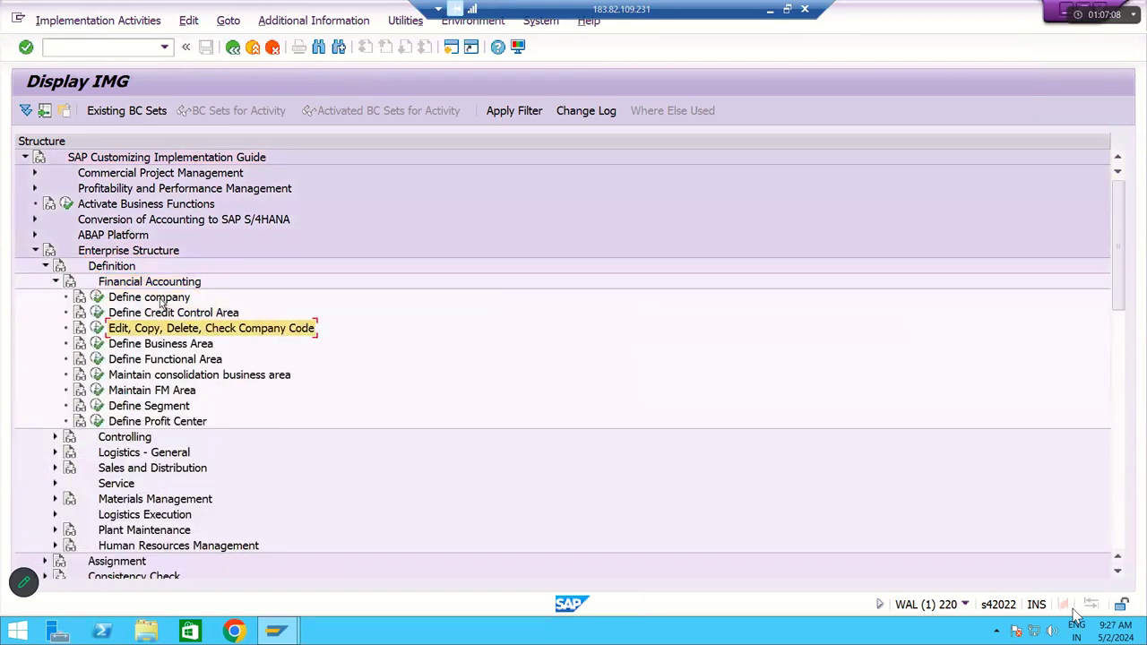
pyautogui.click(96, 329)
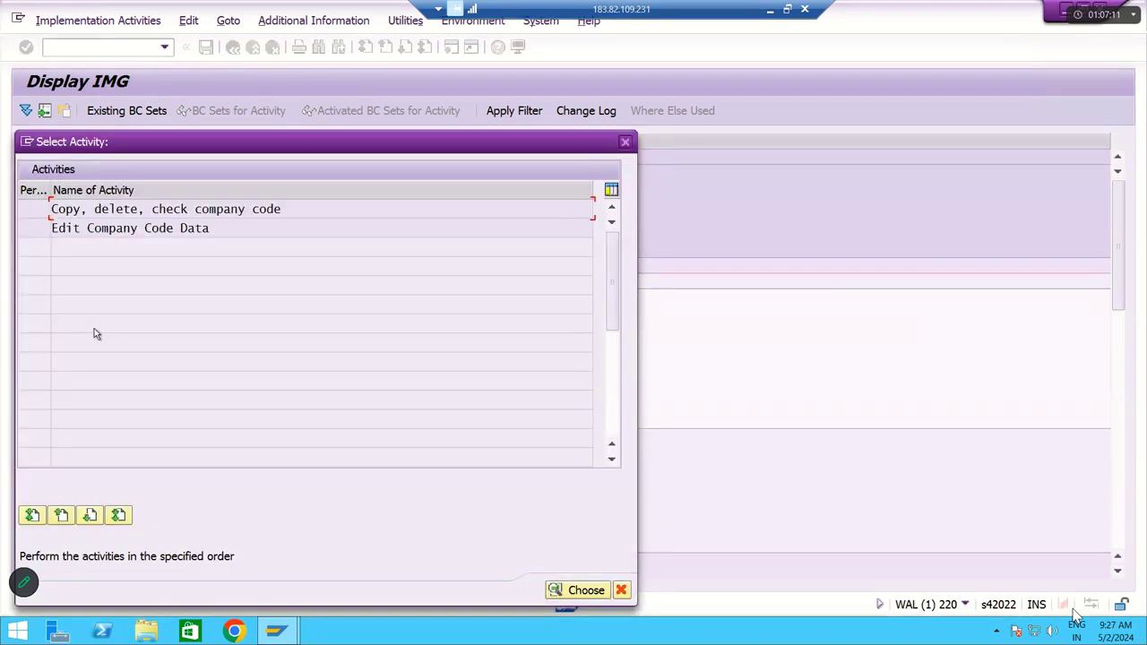
pyautogui.doubleClick(105, 227)
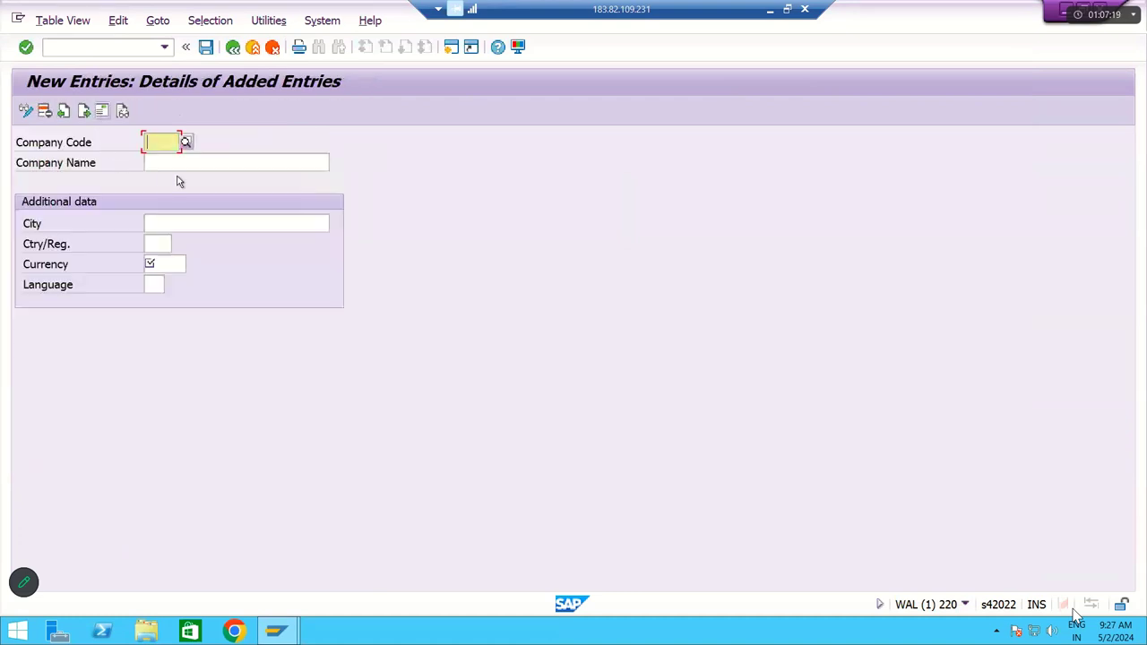
# Step: Enter RM12 as the company code and RM Cement ltd as the company name
pyautogui.press('capslock')
pyautogui.write('RM')
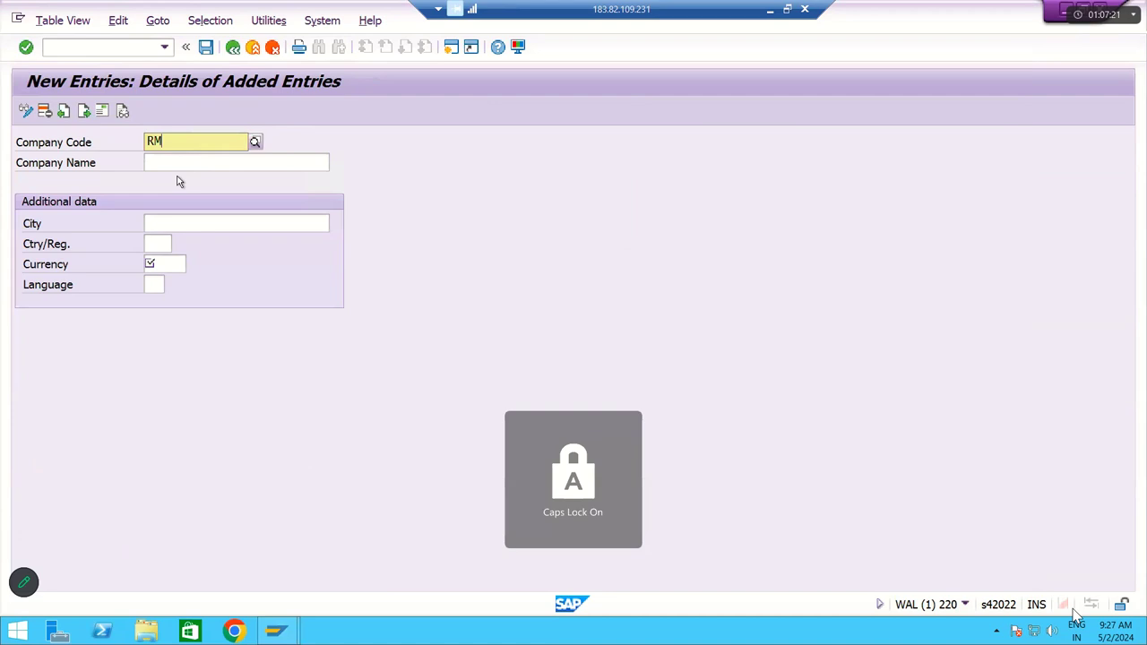
pyautogui.write('12')
pyautogui.press('Tab')
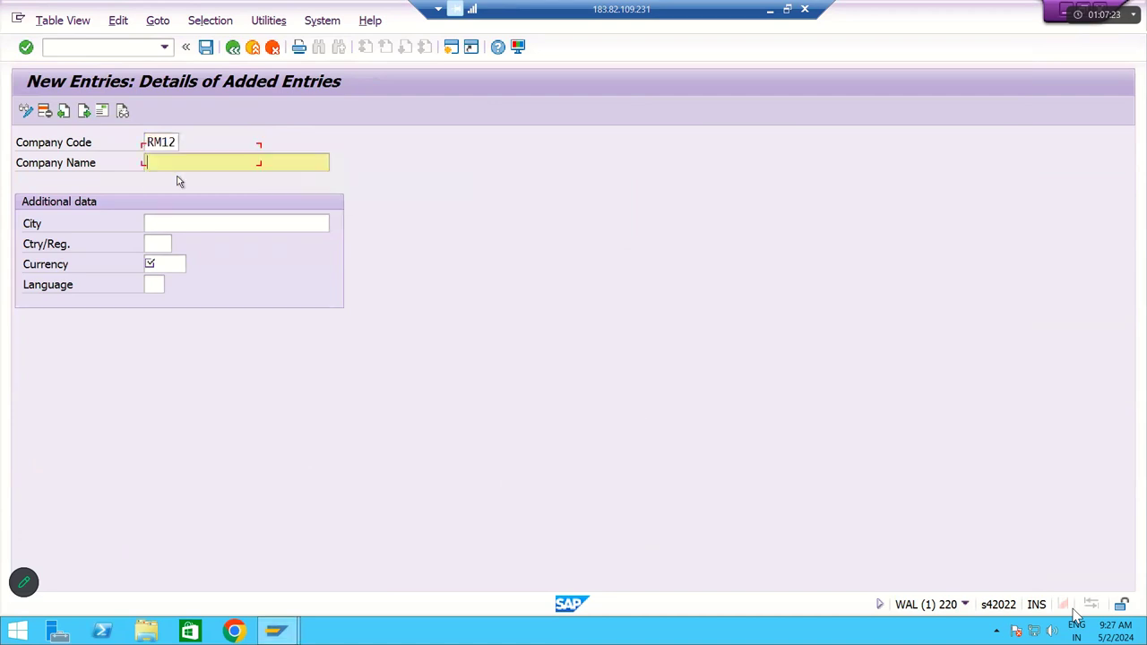
pyautogui.write('RM')
pyautogui.press('capslock')
pyautogui.write('Cement ltd')
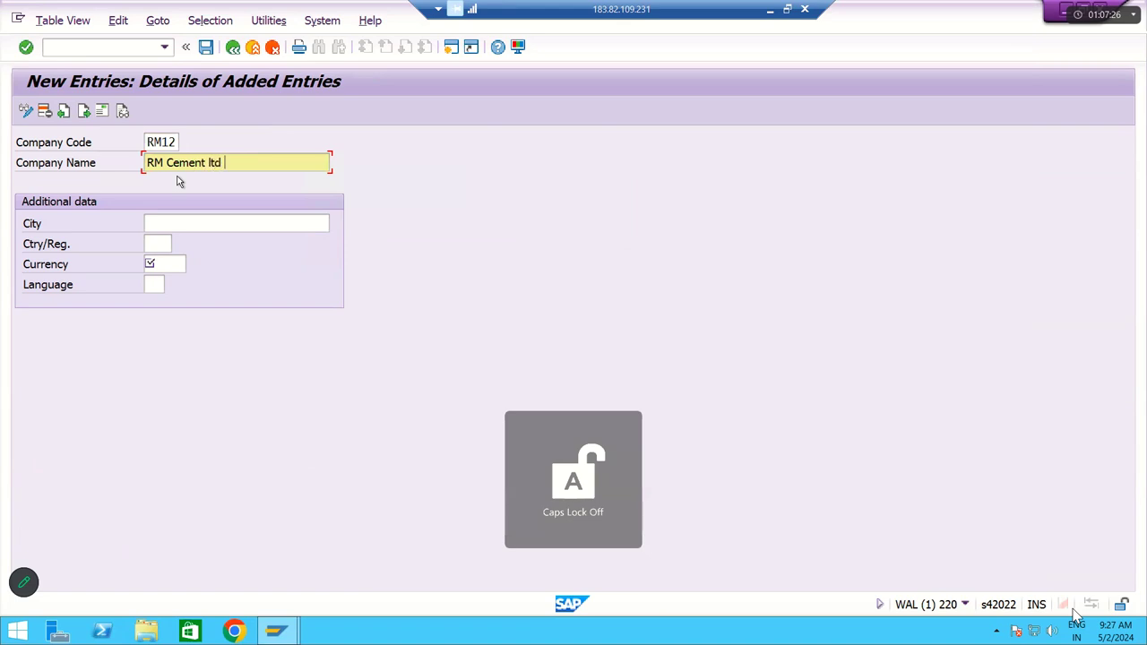
pyautogui.press('Tab')
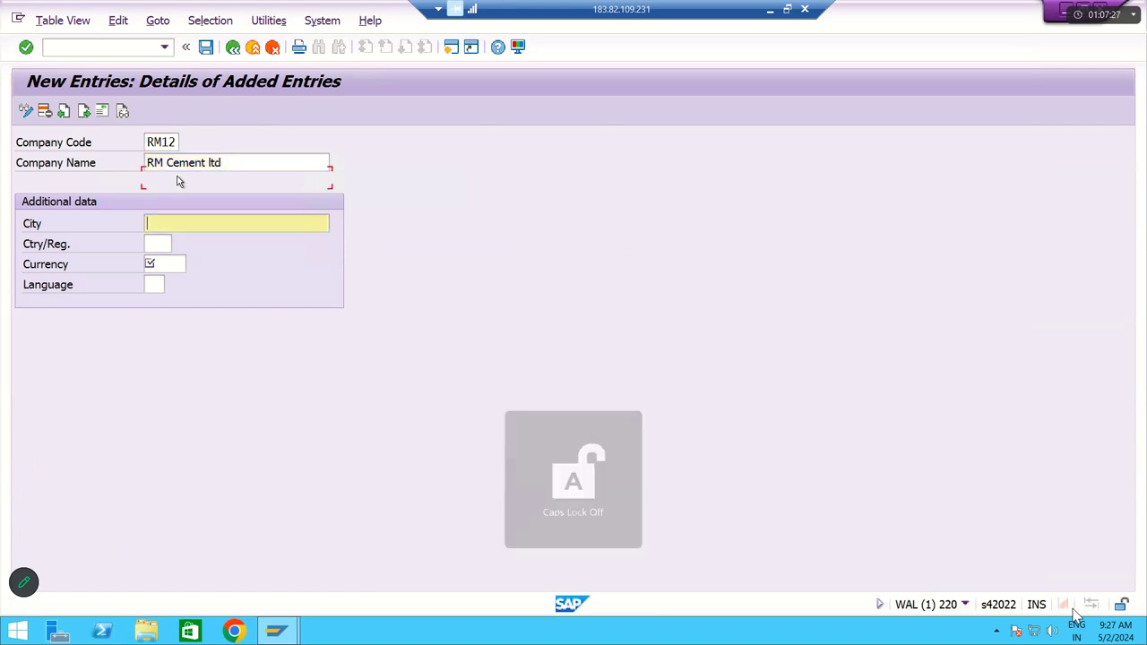
# Step: Set the city of company code RM12 to VIZAG
pyautogui.write('Visag')
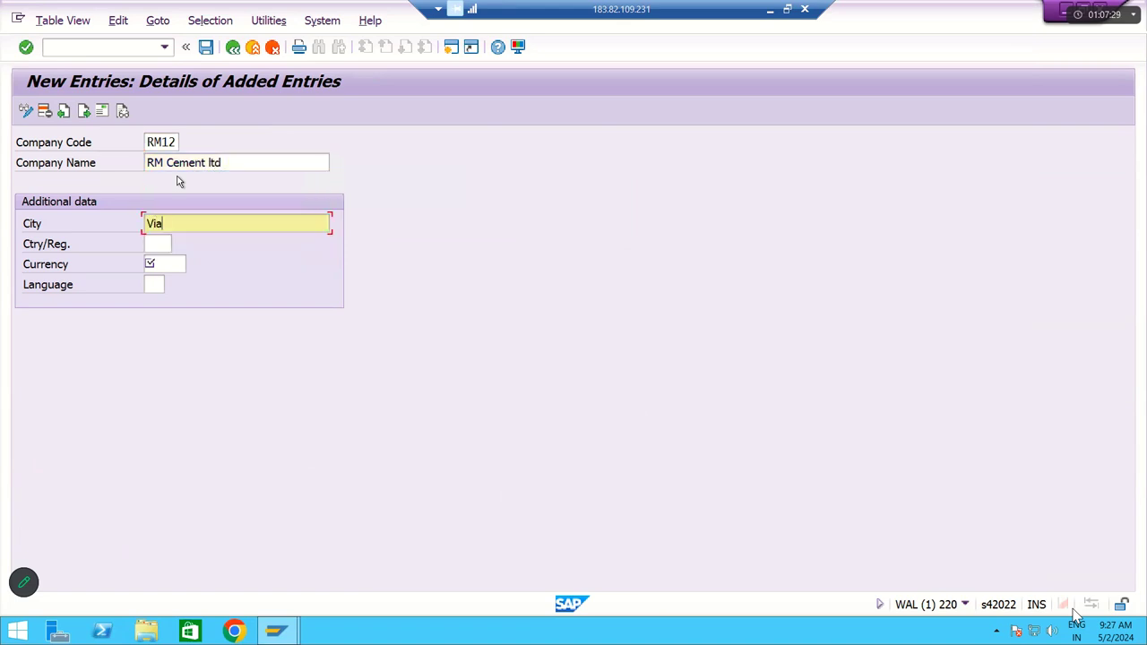
pyautogui.press('BackSpace')
pyautogui.press('BackSpace')
pyautogui.press('BackSpace')
pyautogui.press('BackSpace')
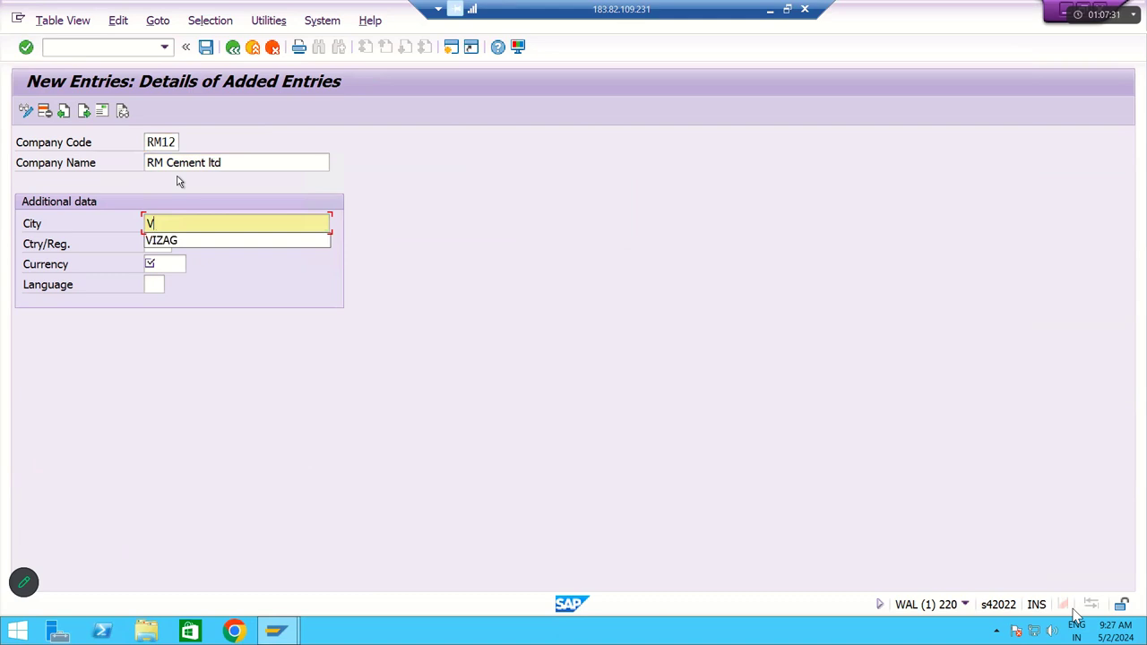
pyautogui.press('Down')
pyautogui.press('Tab')
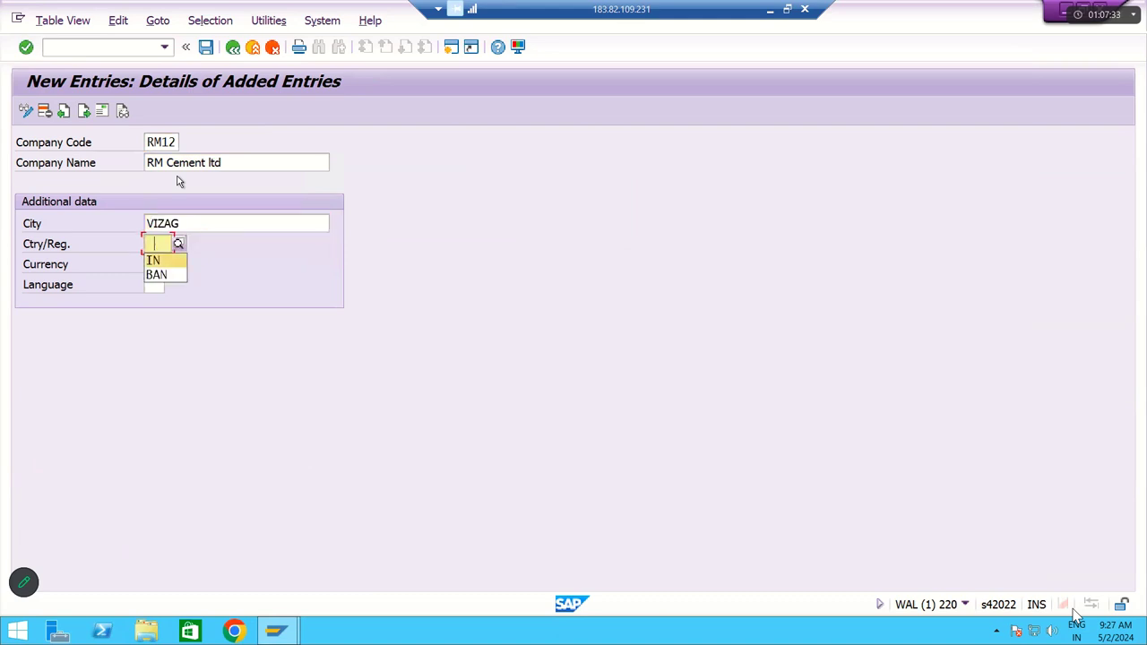
# Step: Set company code RM12's country to IN, currency to INR and language to EN
pyautogui.press('Tab')
pyautogui.press('Down')
pyautogui.press('Tab')
pyautogui.press('Down')
pyautogui.press('Tab')
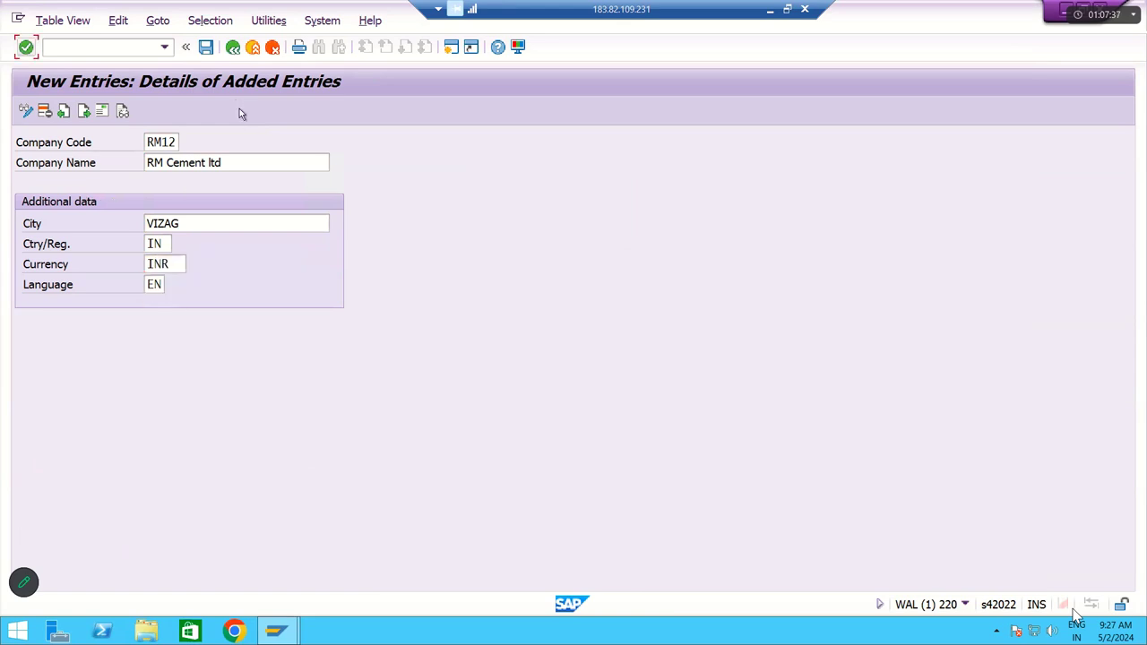
# Step: Save the new company code entry and enter RM Cement LTd as the name in its address data
pyautogui.click(207, 47)
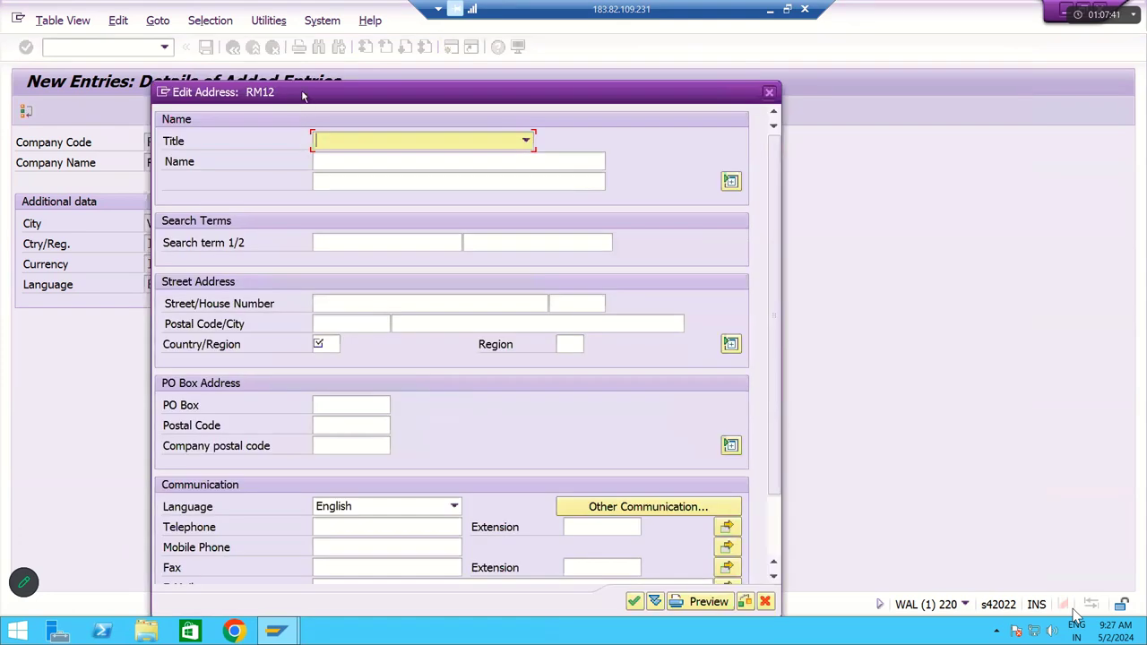
pyautogui.moveTo(303, 96); pyautogui.dragTo(448, 60)
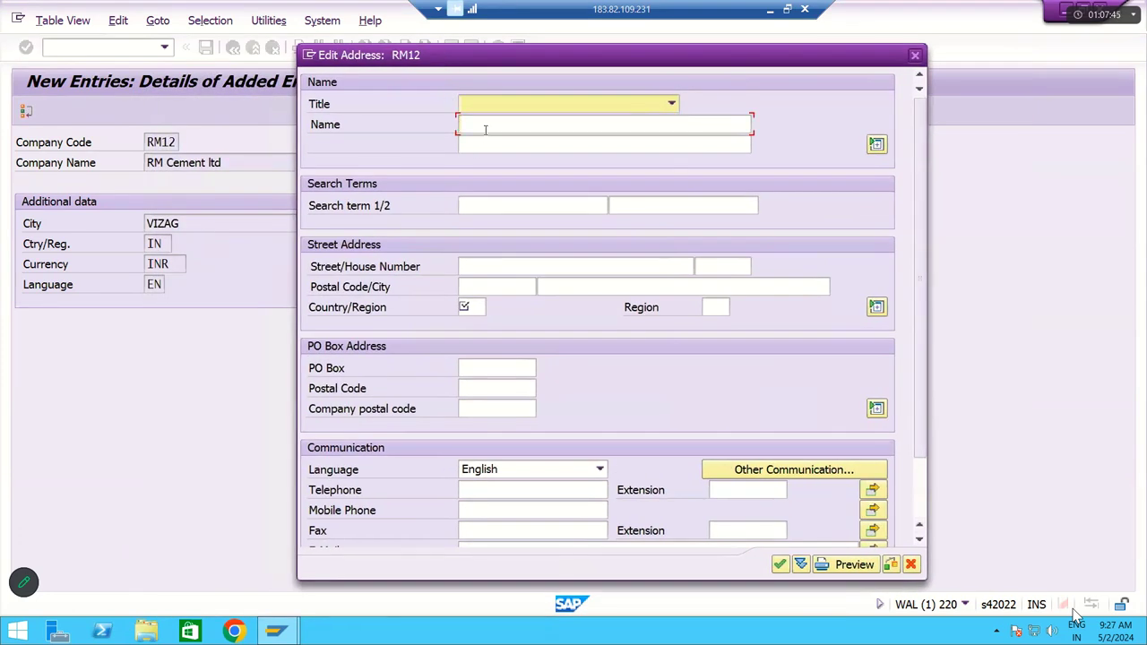
pyautogui.click(485, 125)
pyautogui.write('RMs')
pyautogui.press('BackSpace')
pyautogui.press('BackSpace')
pyautogui.press('capslock')
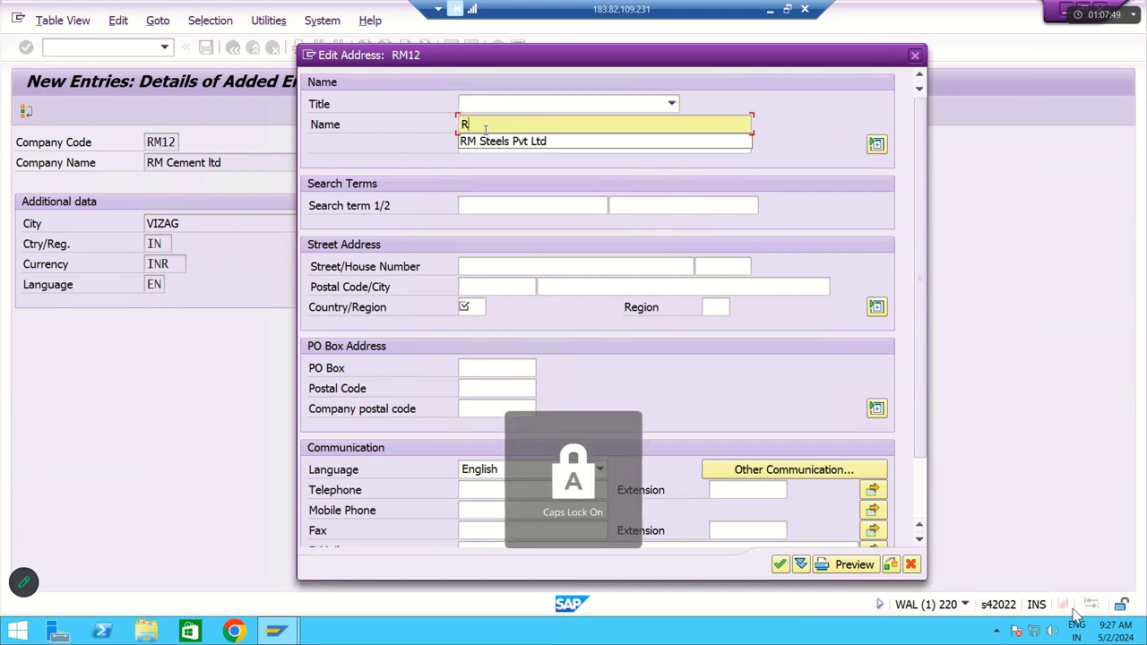
pyautogui.write('M ceMENT')
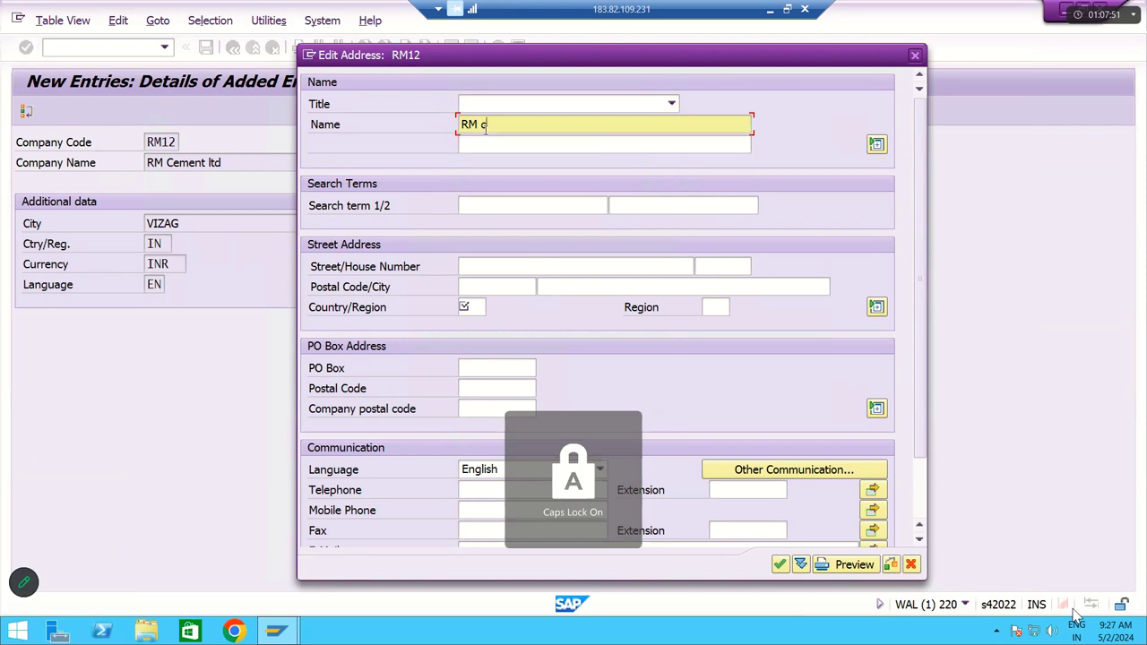
pyautogui.press('BackSpace')
pyautogui.press('BackSpace')
pyautogui.press('BackSpace')
pyautogui.press('BackSpace')
pyautogui.press('BackSpace')
pyautogui.press('BackSpace')
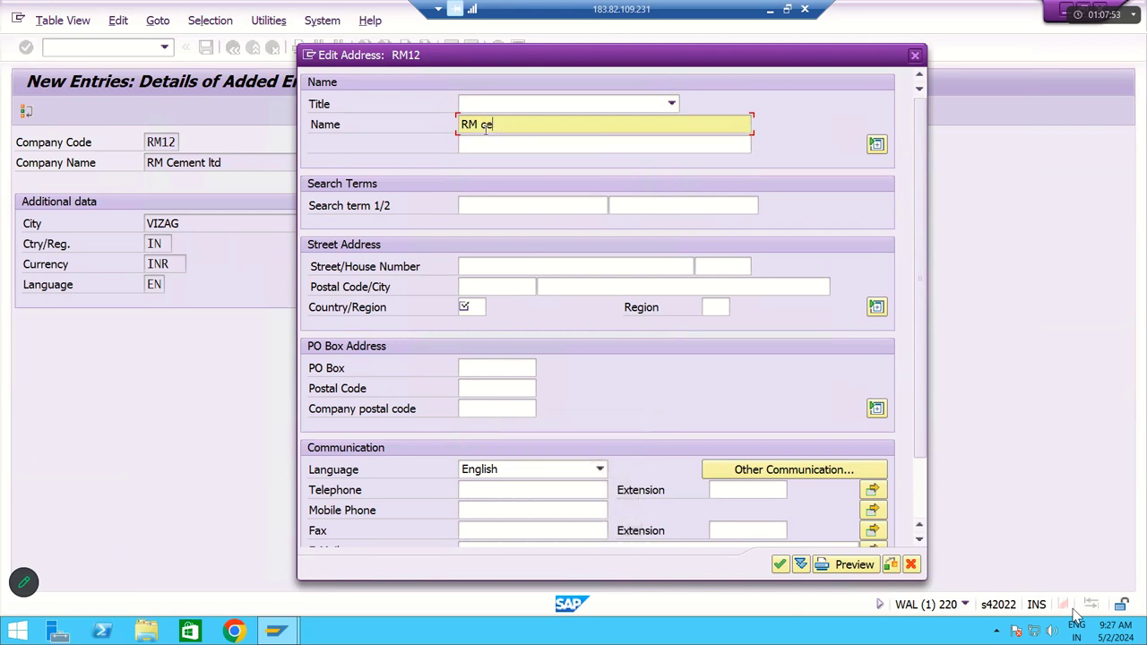
pyautogui.press('capslock')
pyautogui.write('Cement LTd')
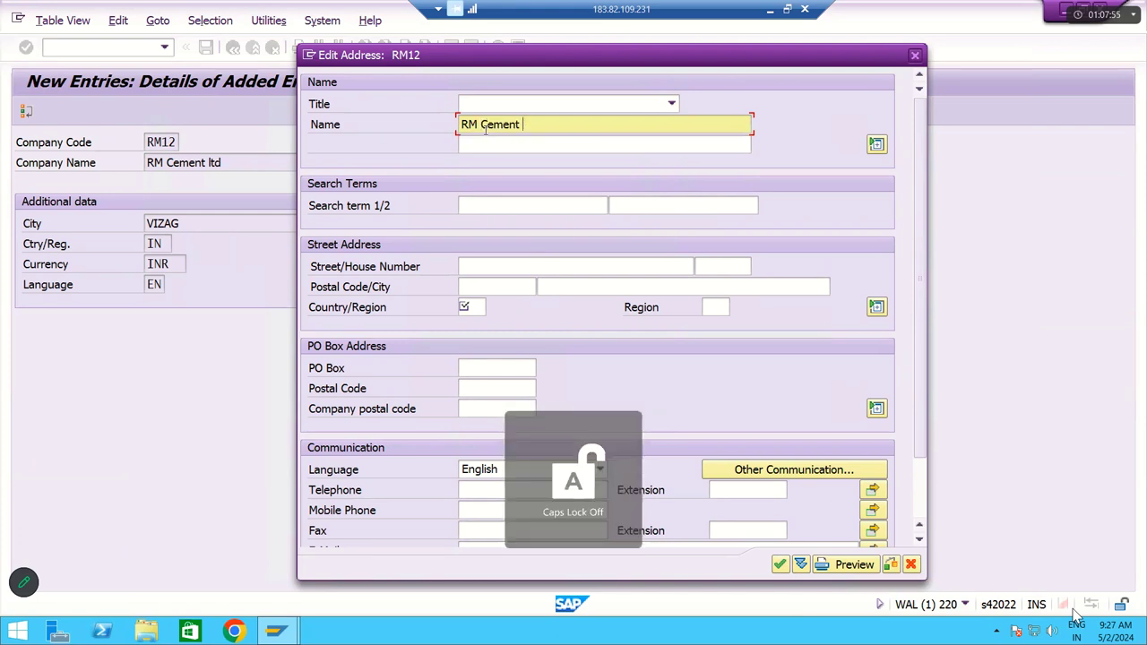
# Step: Copy the name RM Cement LTd into the second name line of the address
pyautogui.press('Tab')
pyautogui.hotkey('shift', 'Tab')
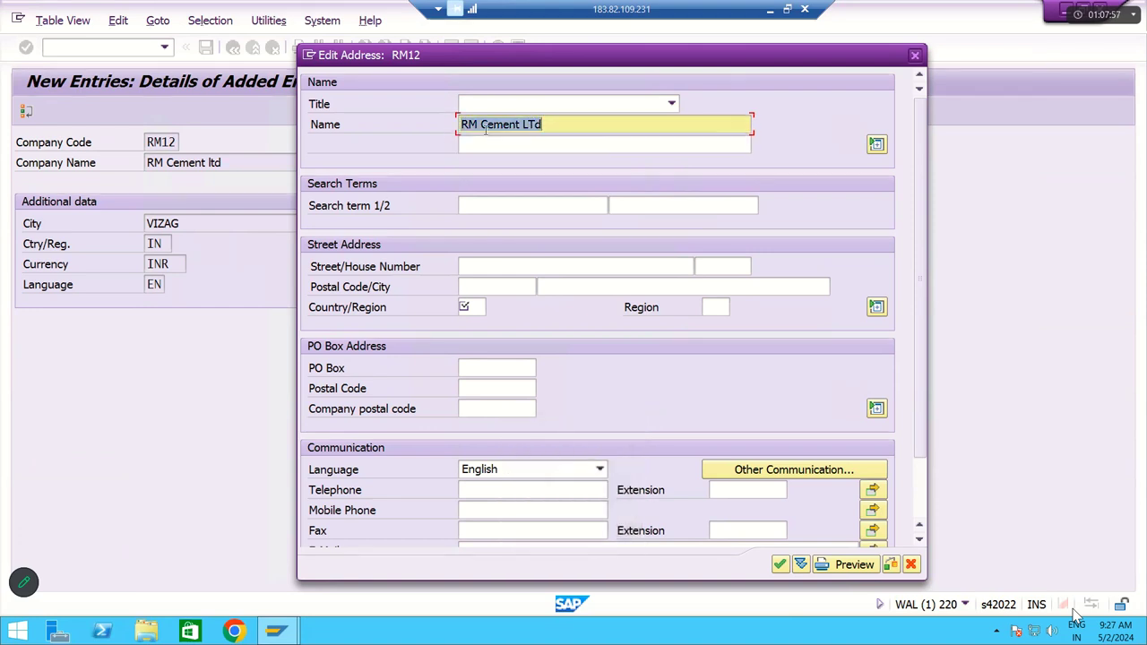
pyautogui.hotkey('ctrl', 'c')
pyautogui.press('Tab')
pyautogui.hotkey('ctrl', 'v')
pyautogui.press('Tab')
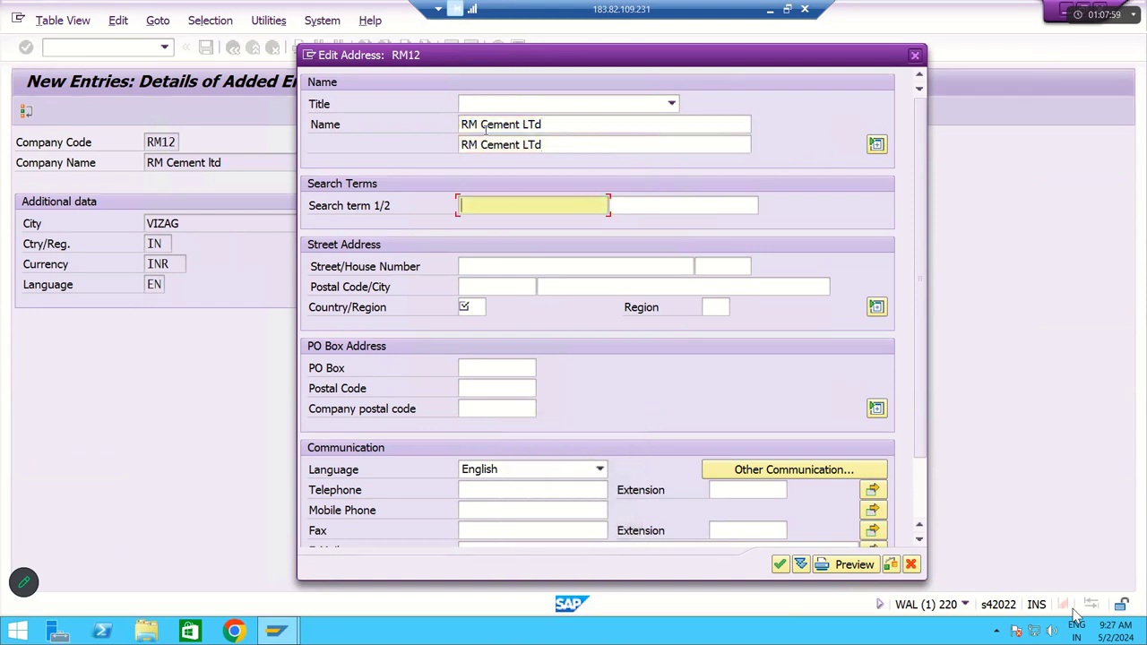
# Step: Enter Rm12 as the first search term of the address
pyautogui.write('Rm')
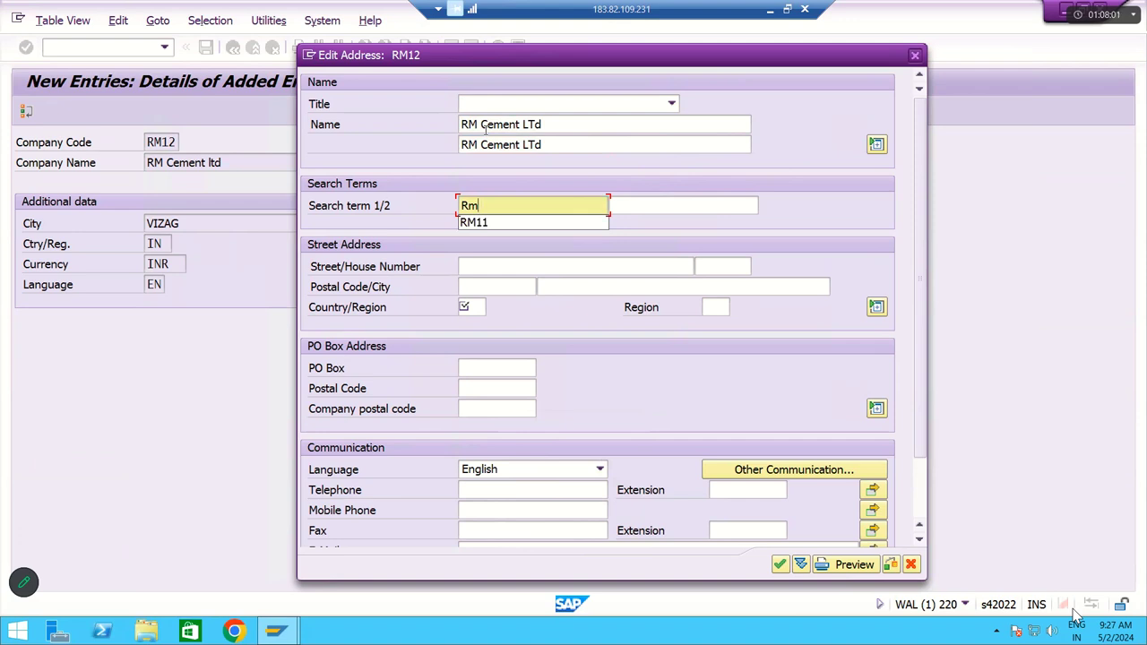
pyautogui.write('12')
pyautogui.press('Tab')
pyautogui.press('Tab')
# Step: Fill in the company's street and house number in the street address
pyautogui.write('Vizag')
pyautogui.press('BackSpace')
pyautogui.press('BackSpace')
pyautogui.press('BackSpace')
pyautogui.press('BackSpace')
pyautogui.press('BackSpace')
pyautogui.write('Sree ')
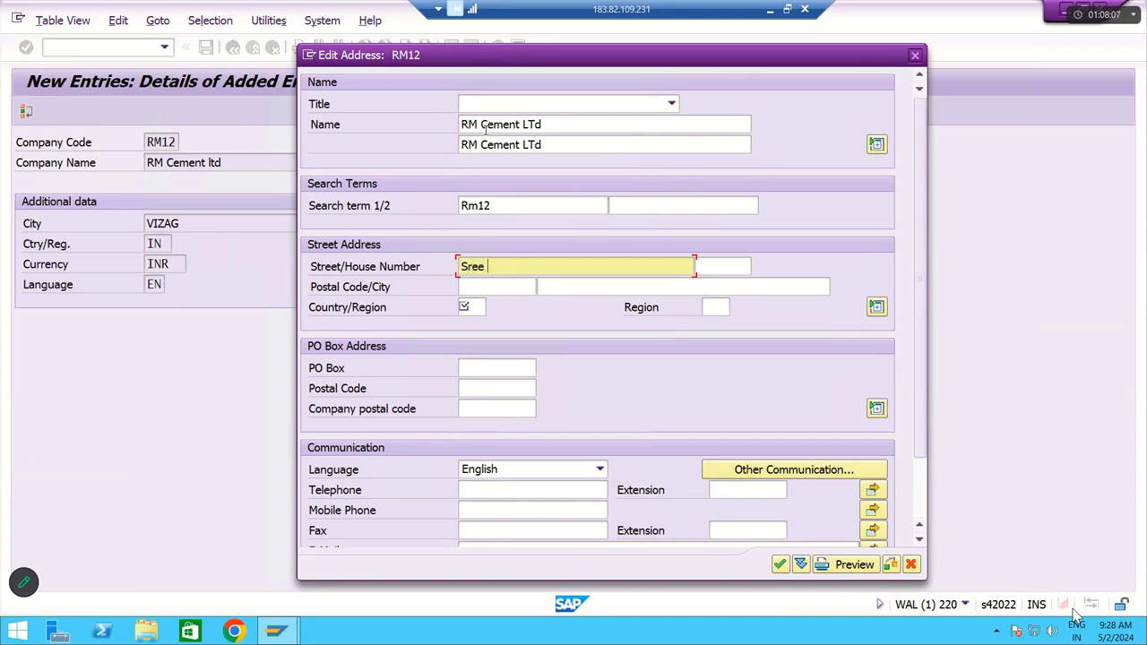
pyautogui.write('Stree')
pyautogui.write('t t')
pyautogui.press('BackSpace')
pyautogui.press('Tab')
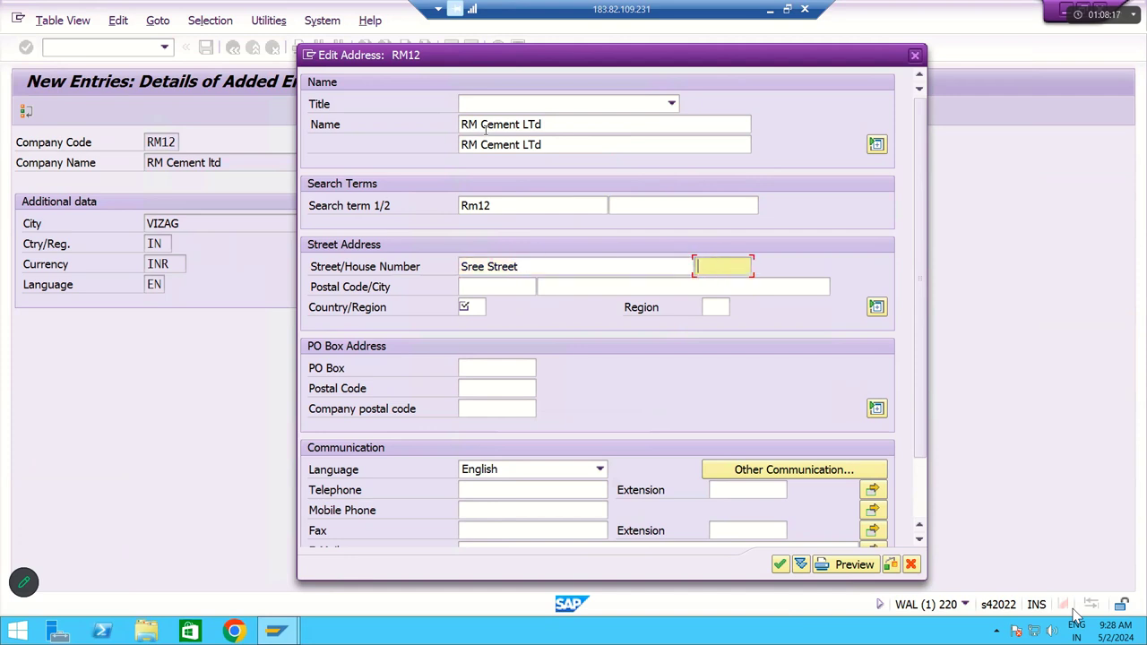
pyautogui.write('432112')
pyautogui.press('Tab')
# Step: Complete the street address with the postal code, VIZAG as the city and IN as the country
pyautogui.write('5000')
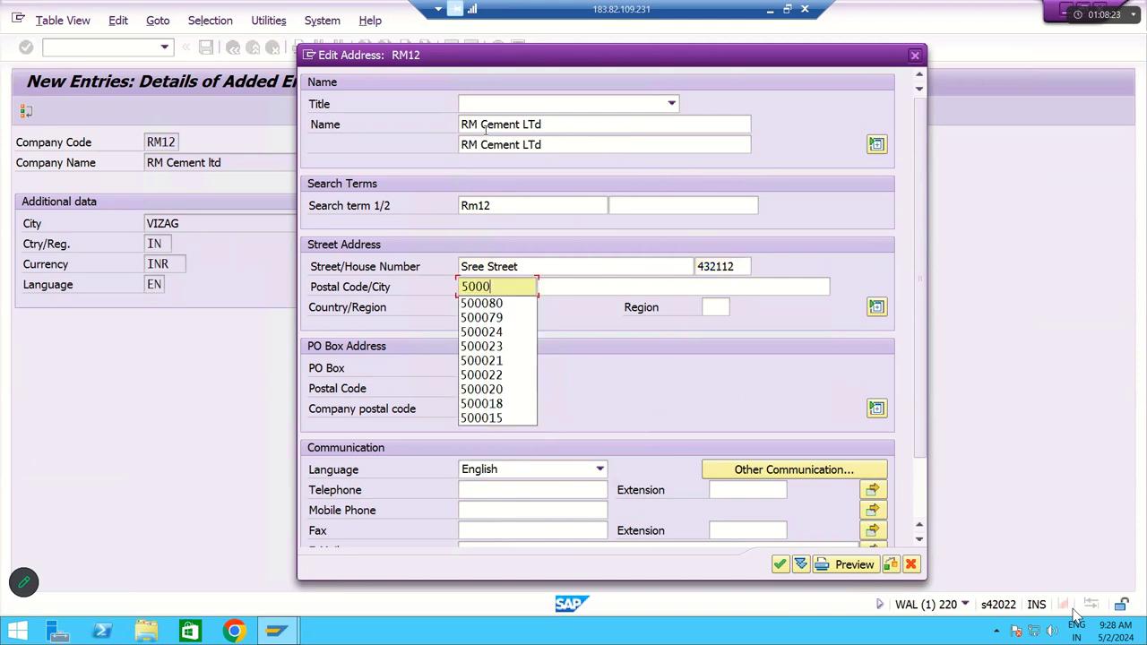
pyautogui.write('90')
pyautogui.press('Tab')
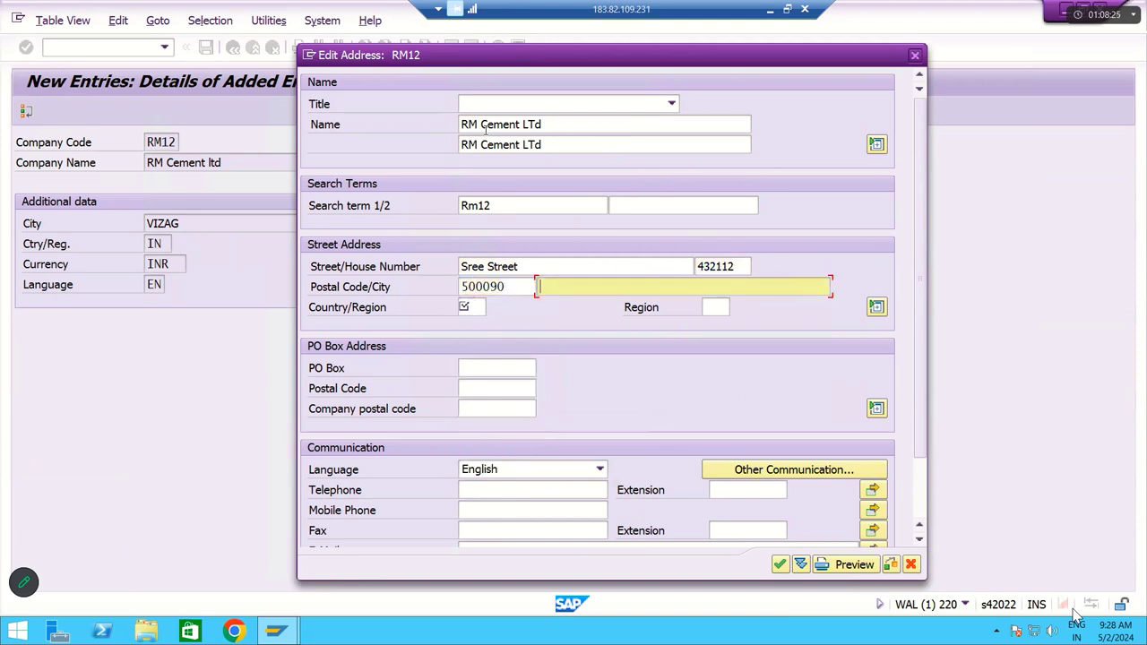
pyautogui.write('Via')
pyautogui.press('BackSpace')
pyautogui.press('Down')
pyautogui.press('Tab')
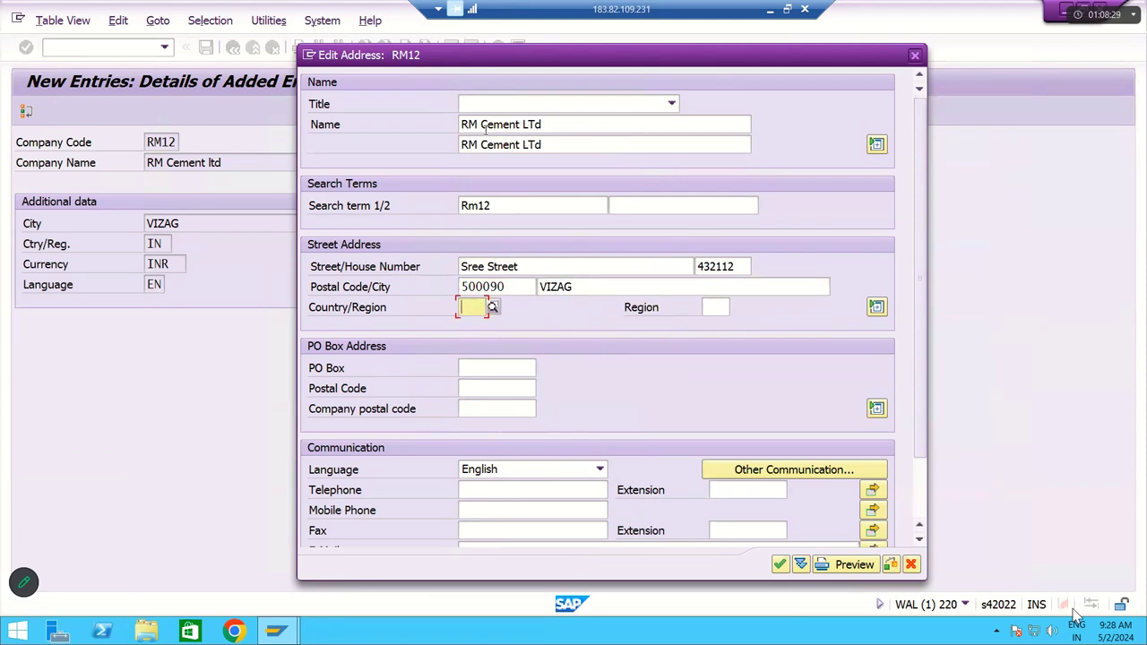
pyautogui.write('IN')
pyautogui.press('Tab')
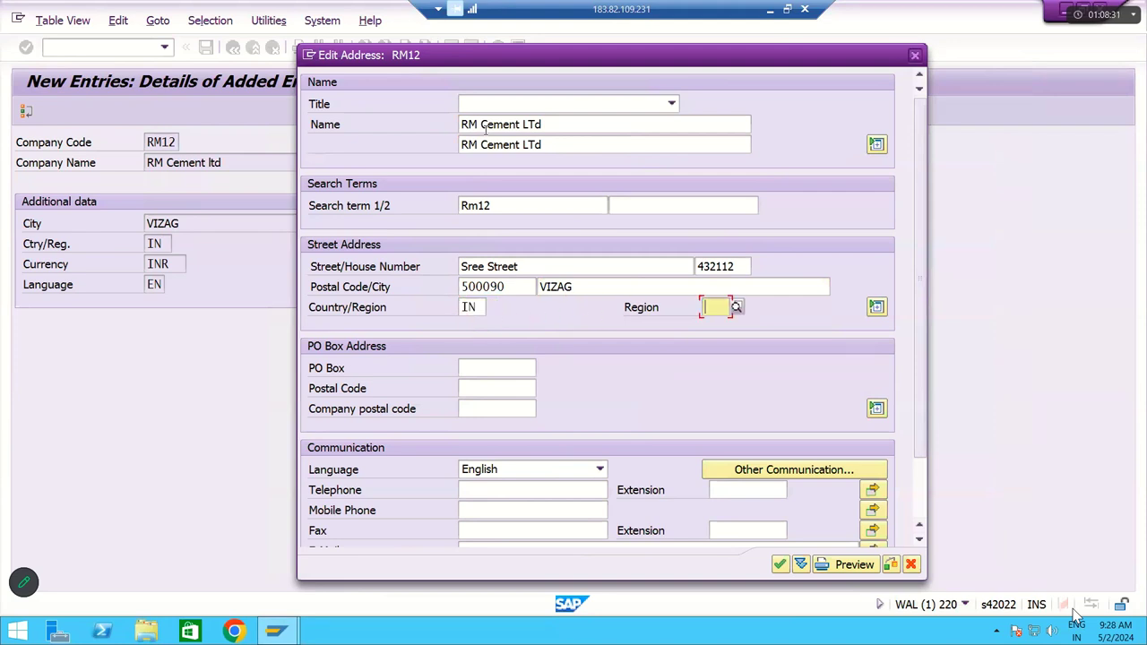
# Step: Reuse the street address's postal code for the PO box and the PO box postal code
pyautogui.hotkey('shift', 'Tab')
pyautogui.hotkey('shift', 'Tab')
pyautogui.hotkey('shift', 'Tab')
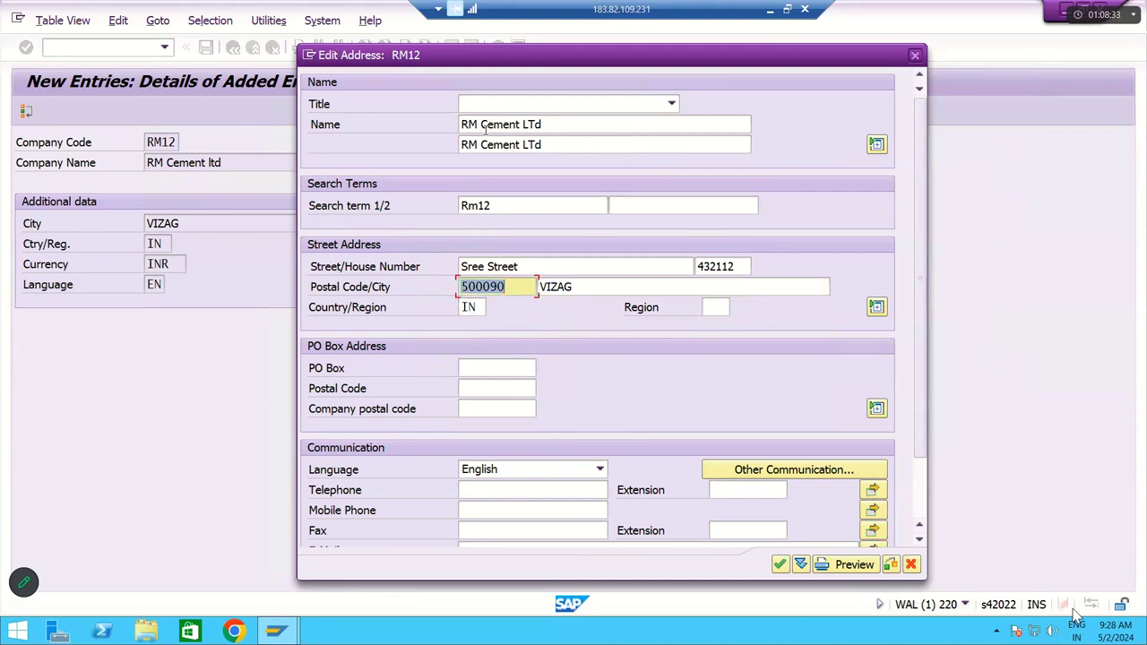
pyautogui.press('Tab')
pyautogui.press('Tab')
pyautogui.press('Tab')
pyautogui.press('Tab')
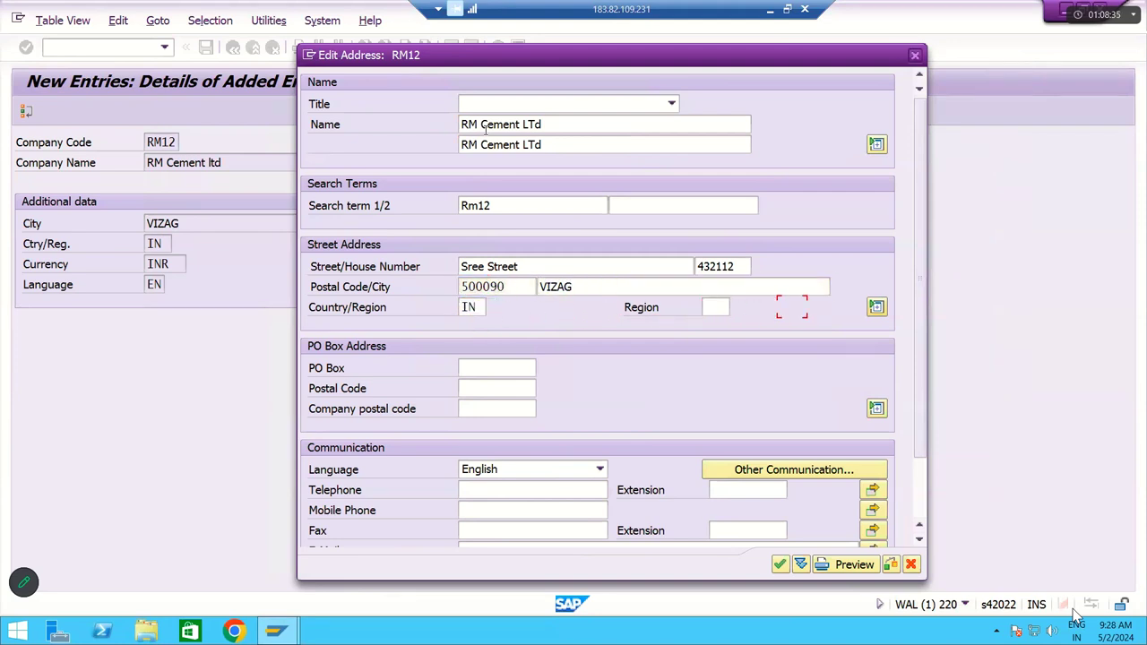
pyautogui.press('Tab')
pyautogui.hotkey('ctrl', 'v')
pyautogui.press('Tab')
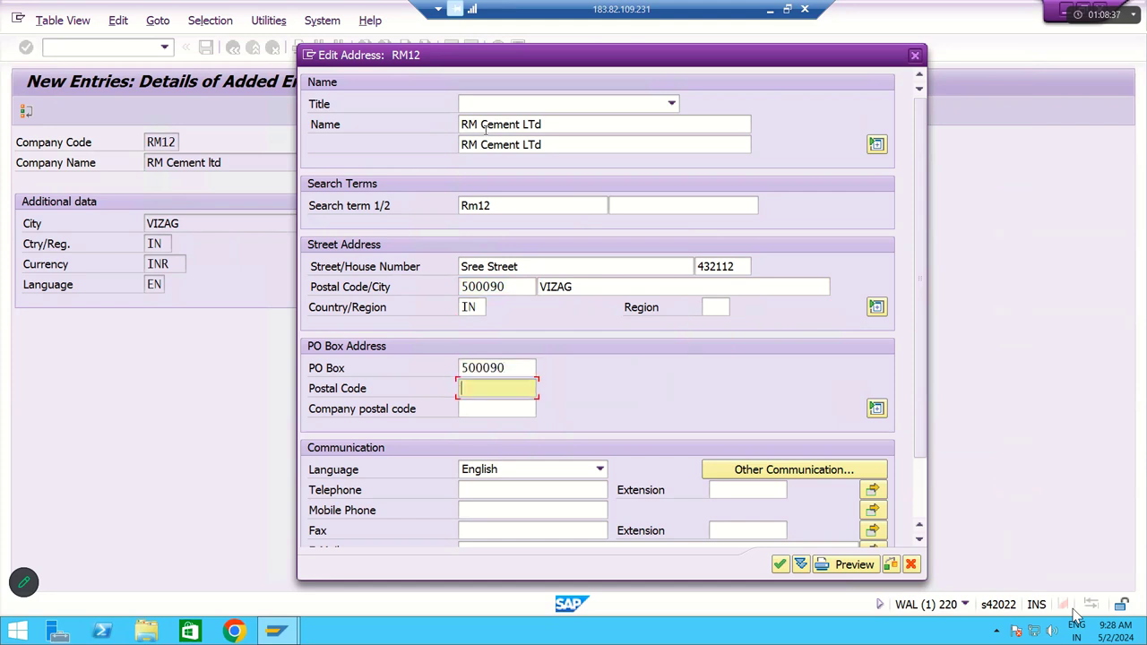
pyautogui.hotkey('ctrl', 'v')
# Step: Confirm RM12's address and save the company code with the proposed customizing request
pyautogui.moveTo(923, 175); pyautogui.dragTo(918, 253)
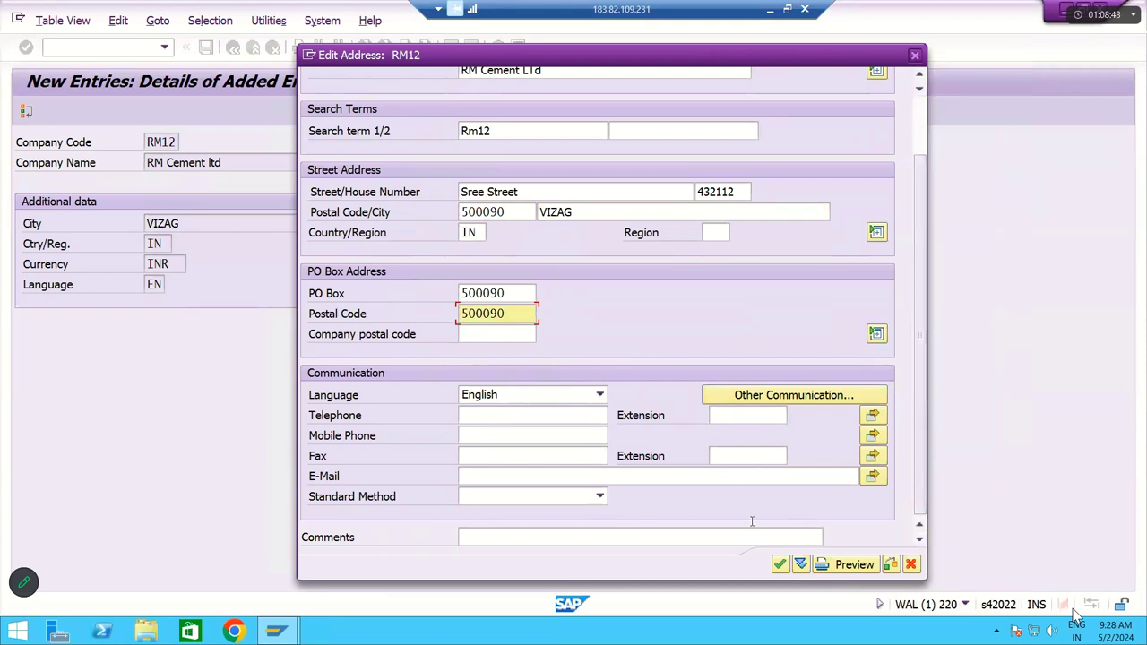
pyautogui.click(782, 564)
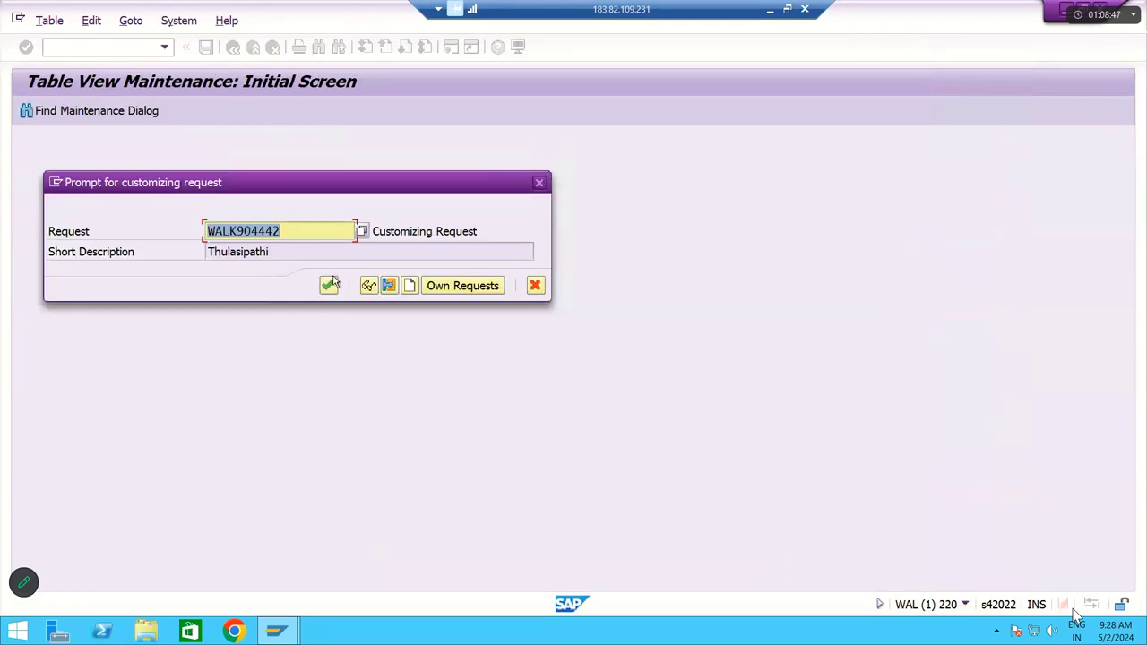
pyautogui.click(330, 284)
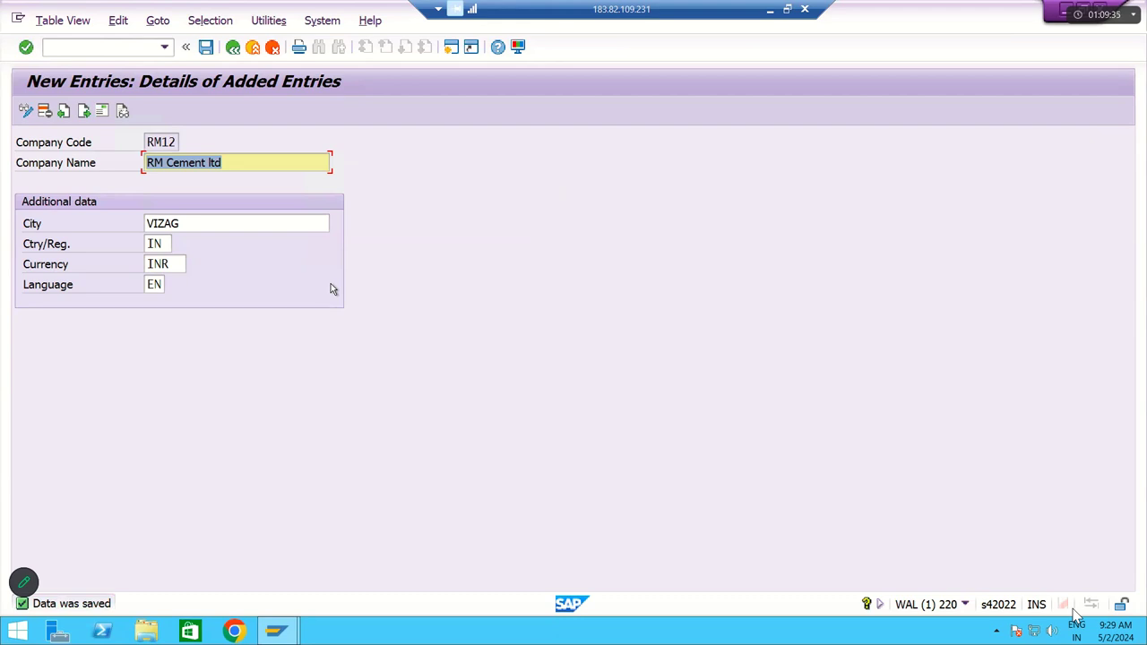
# Step: Leave the company code entry and return to the implementation guide structure
pyautogui.click(232, 46)
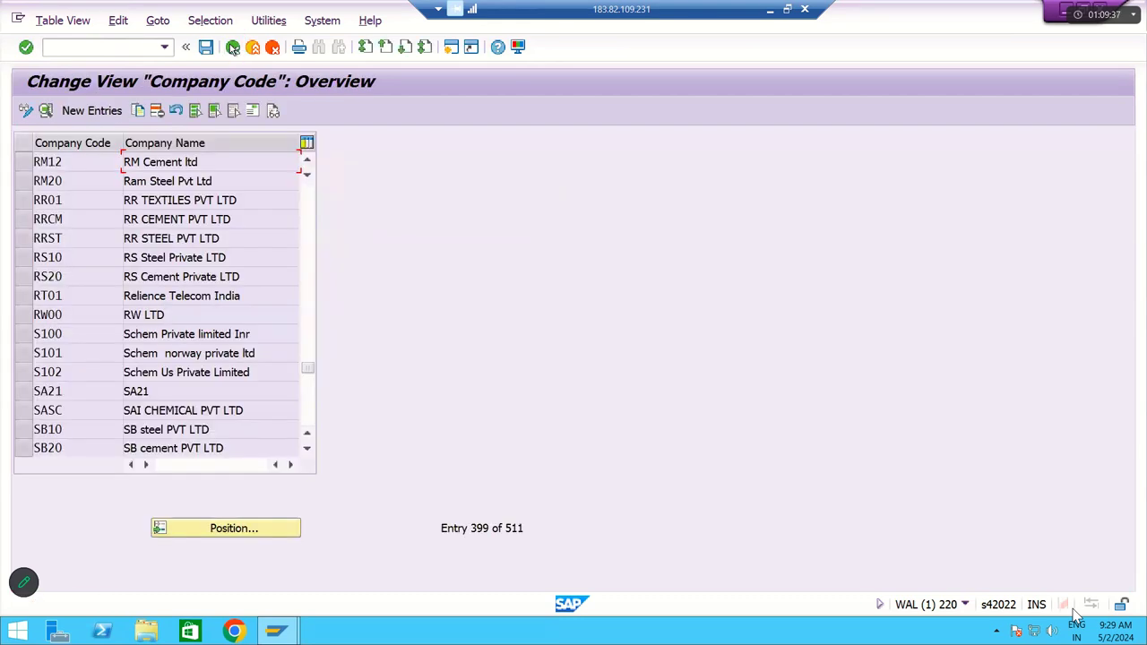
pyautogui.click(232, 47)
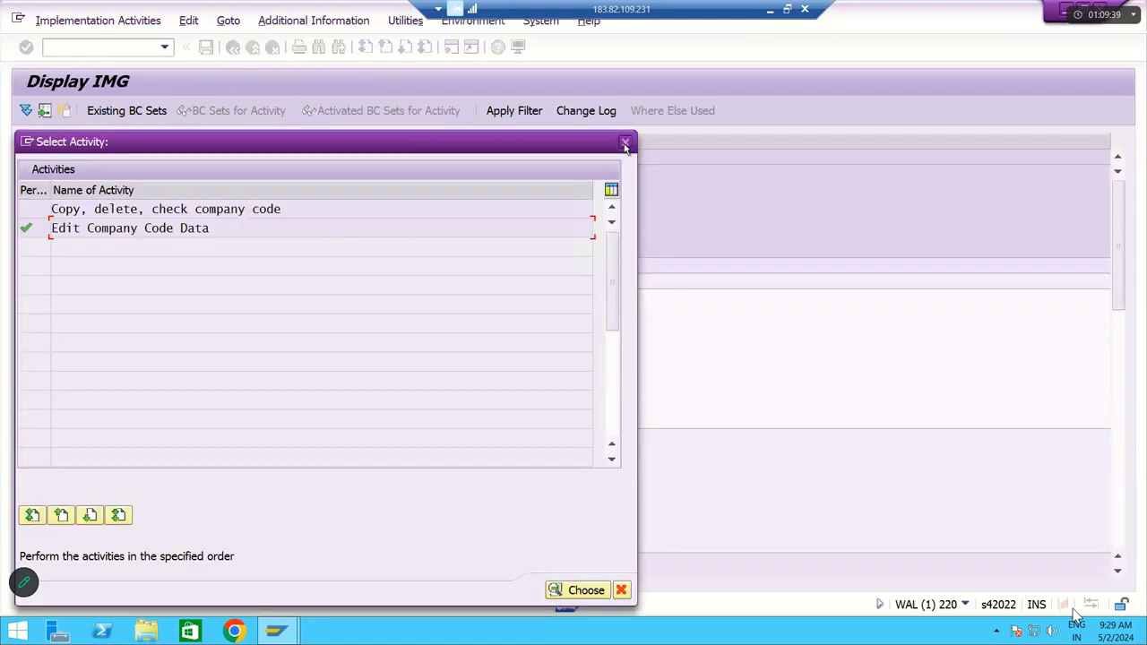
pyautogui.click(625, 144)
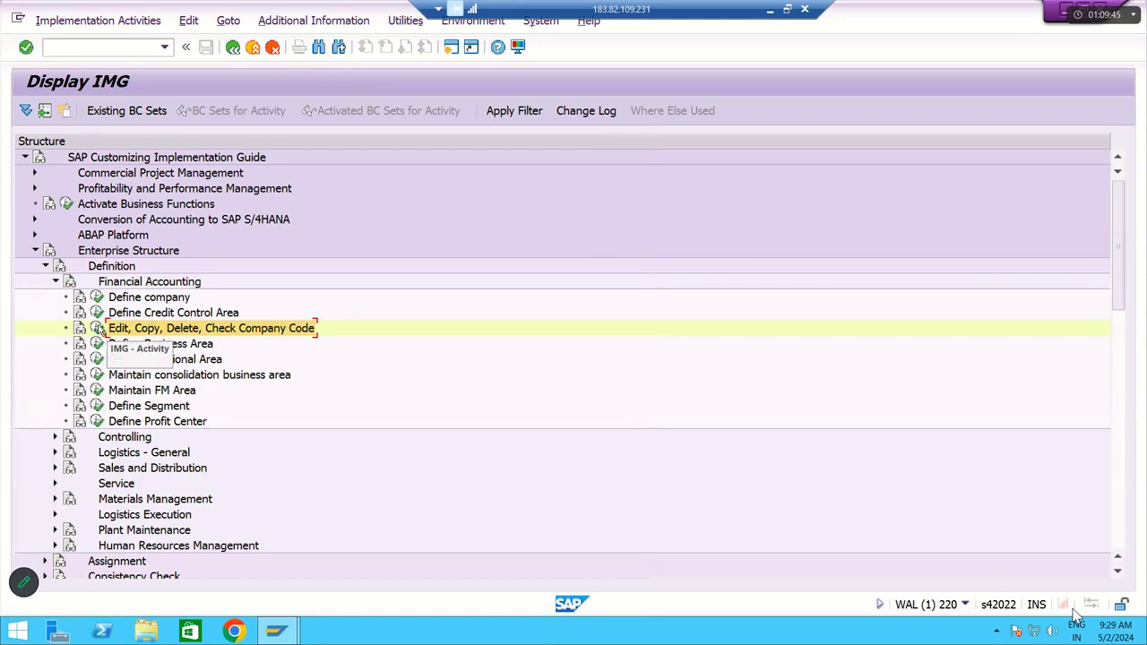
# Step: Reopen Edit Company Code Data and position the company code list at RM11
pyautogui.click(97, 328)
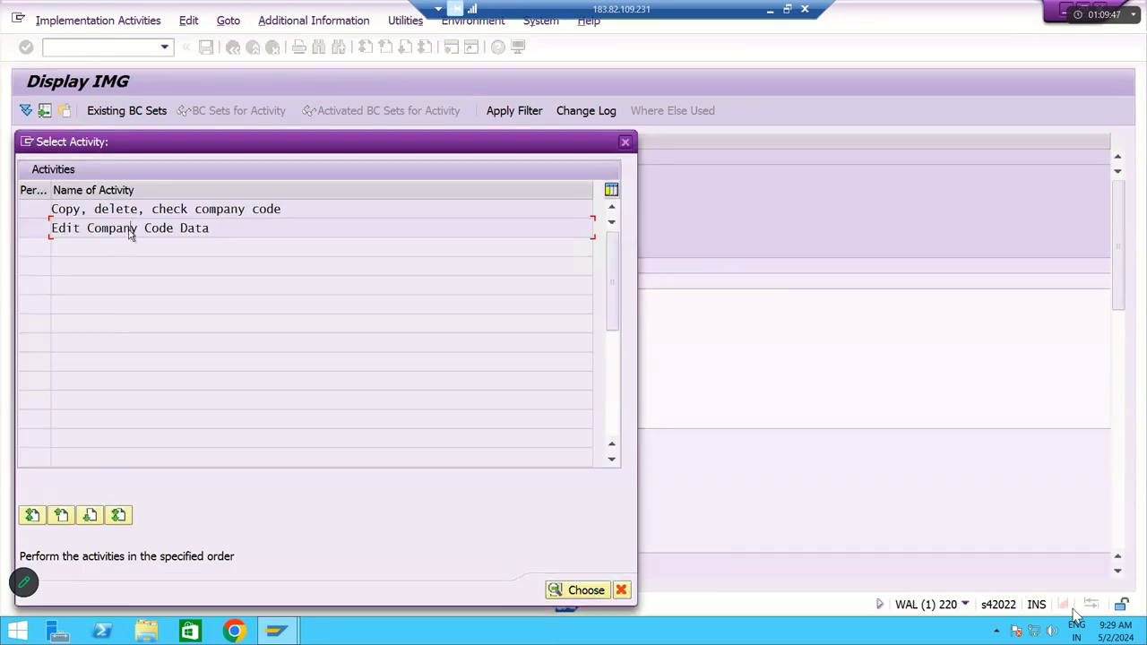
pyautogui.doubleClick(131, 230)
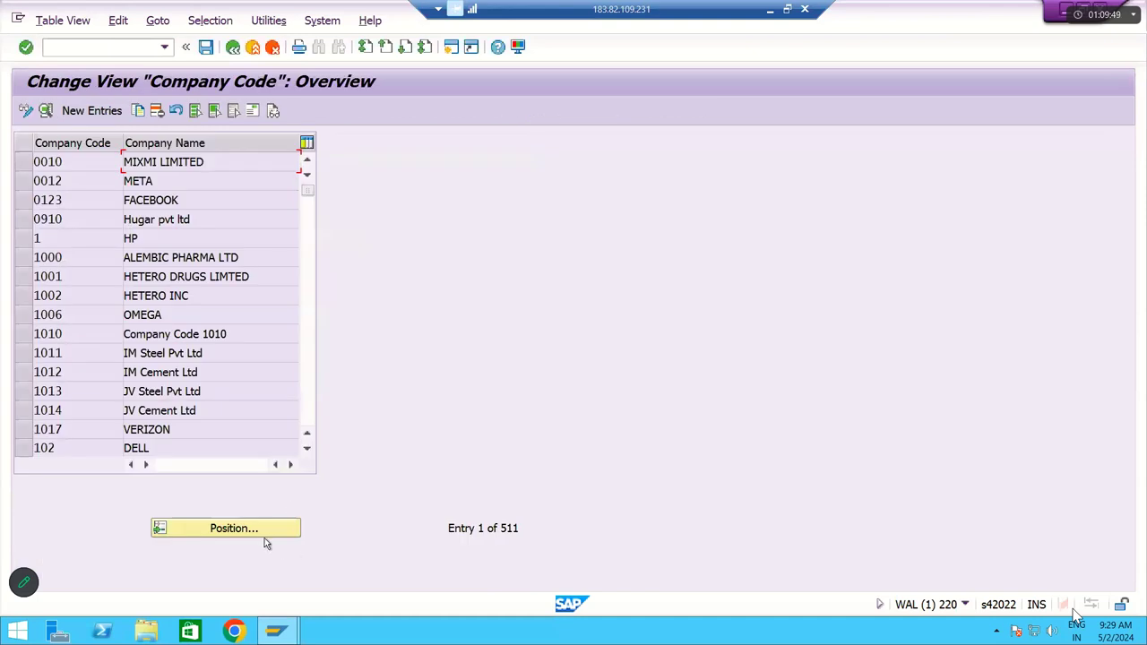
pyautogui.click(256, 532)
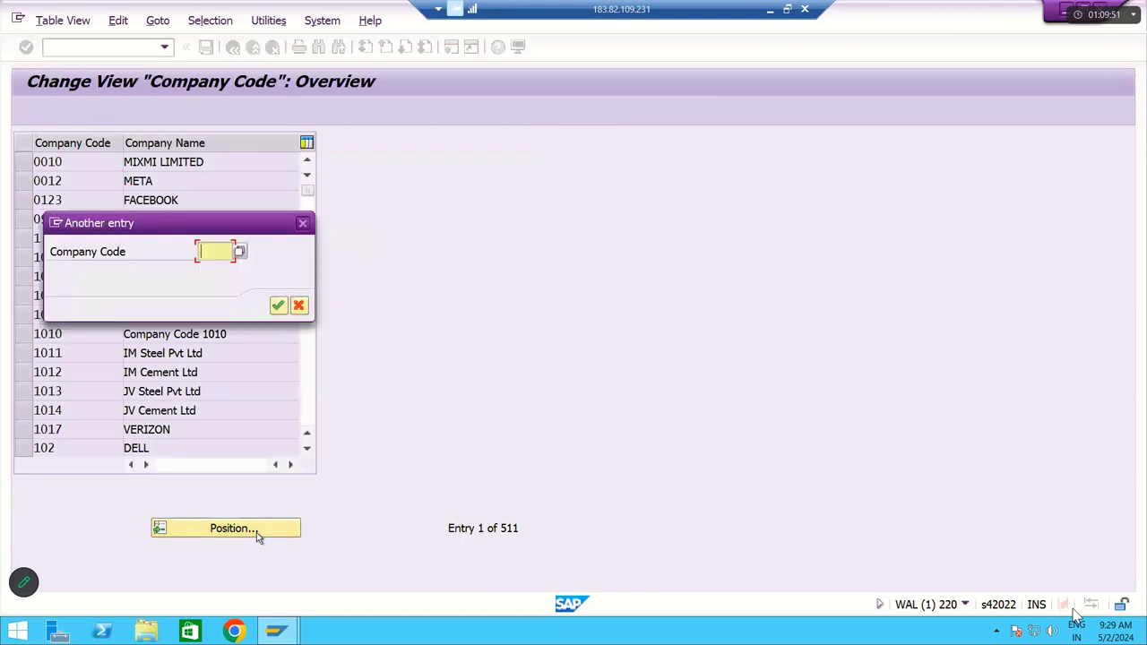
pyautogui.write('rm11')
pyautogui.press('Return')
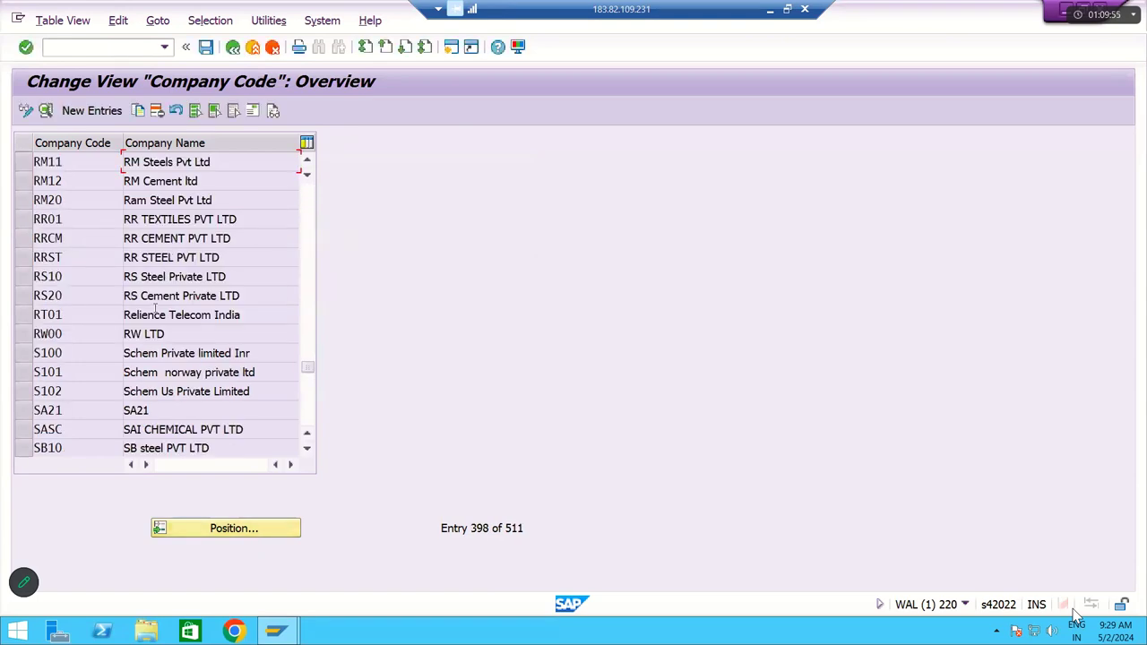
# Step: Review the details and address data of company code RM11
pyautogui.doubleClick(67, 166)
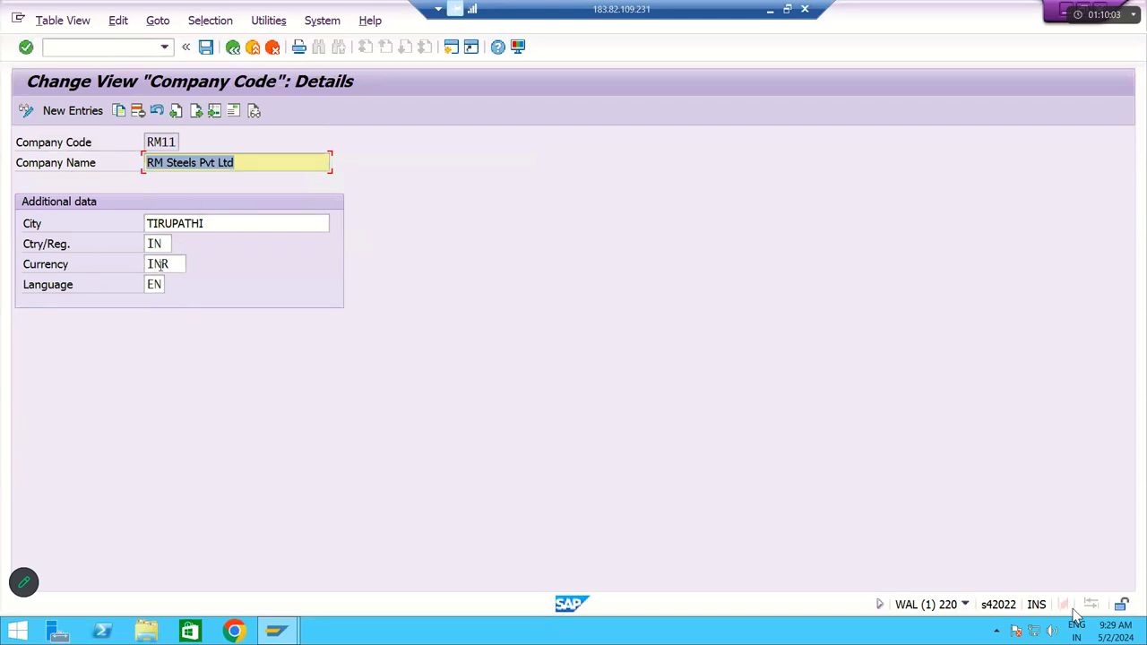
pyautogui.click(234, 111)
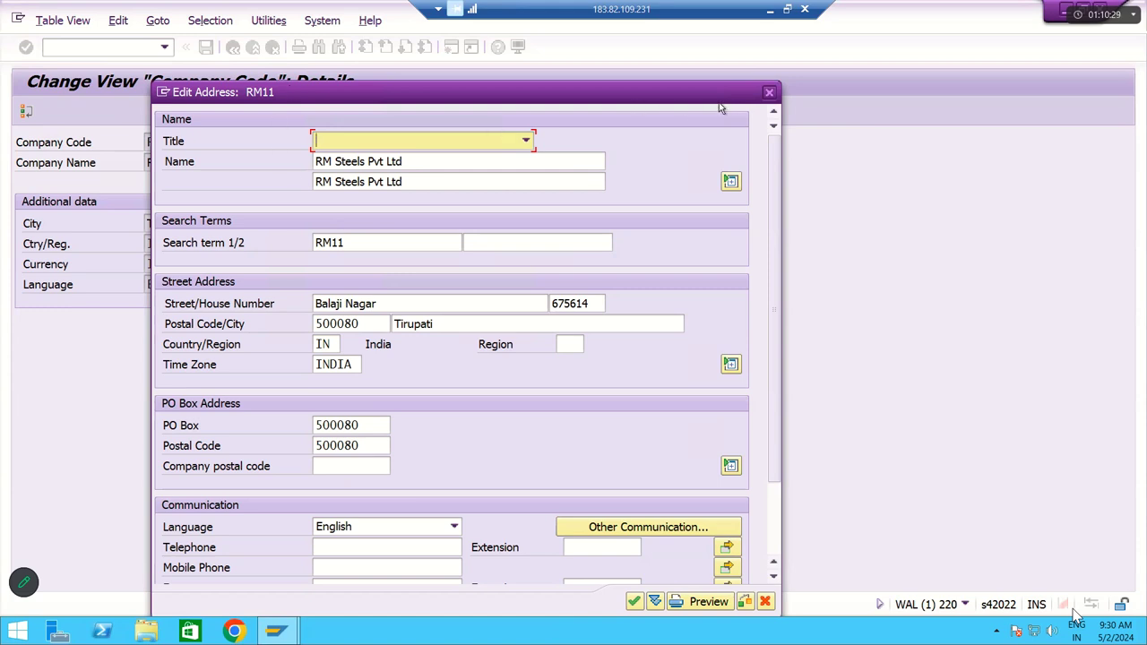
pyautogui.click(769, 93)
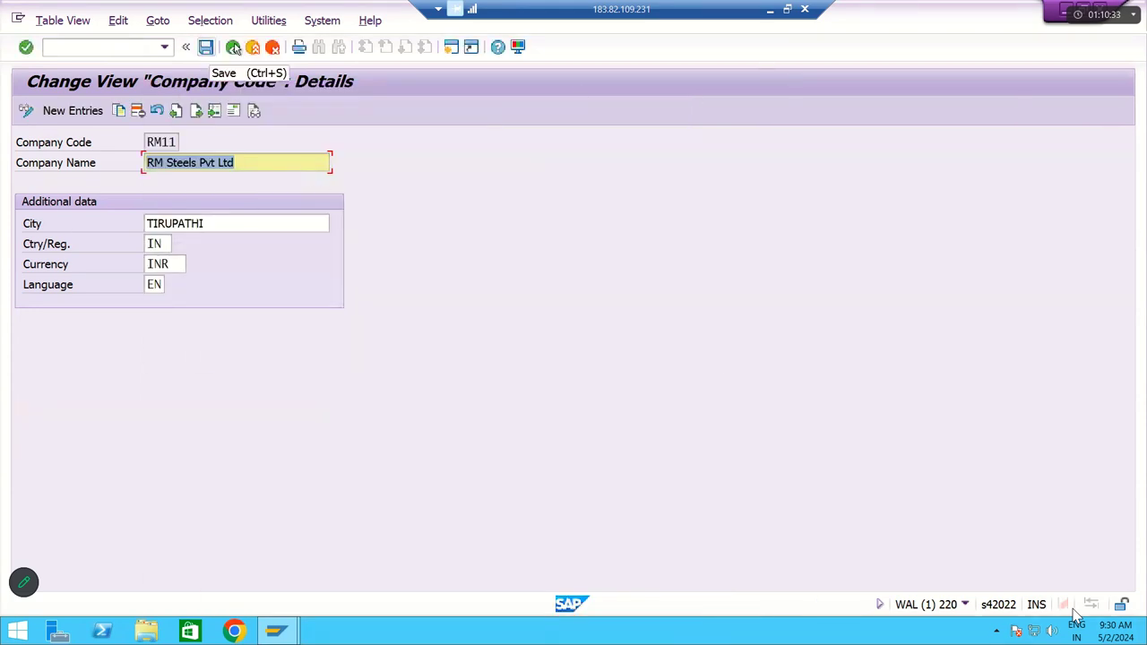
# Step: Exit the company code maintenance and close the activity selection
pyautogui.click(237, 46)
pyautogui.click(236, 47)
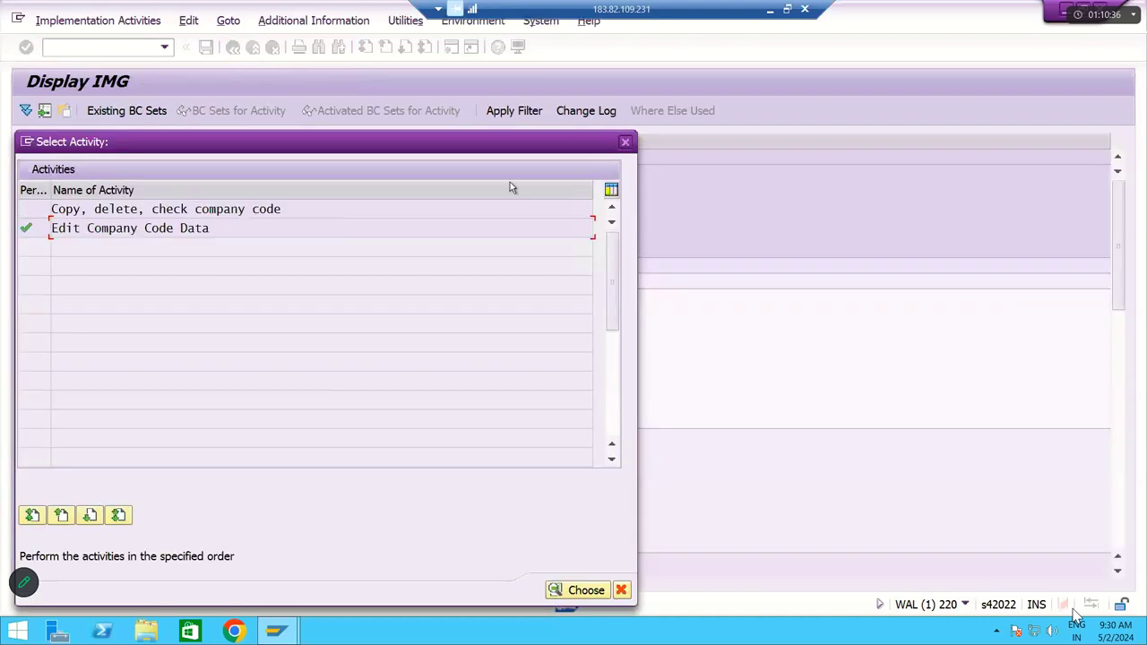
pyautogui.click(624, 142)
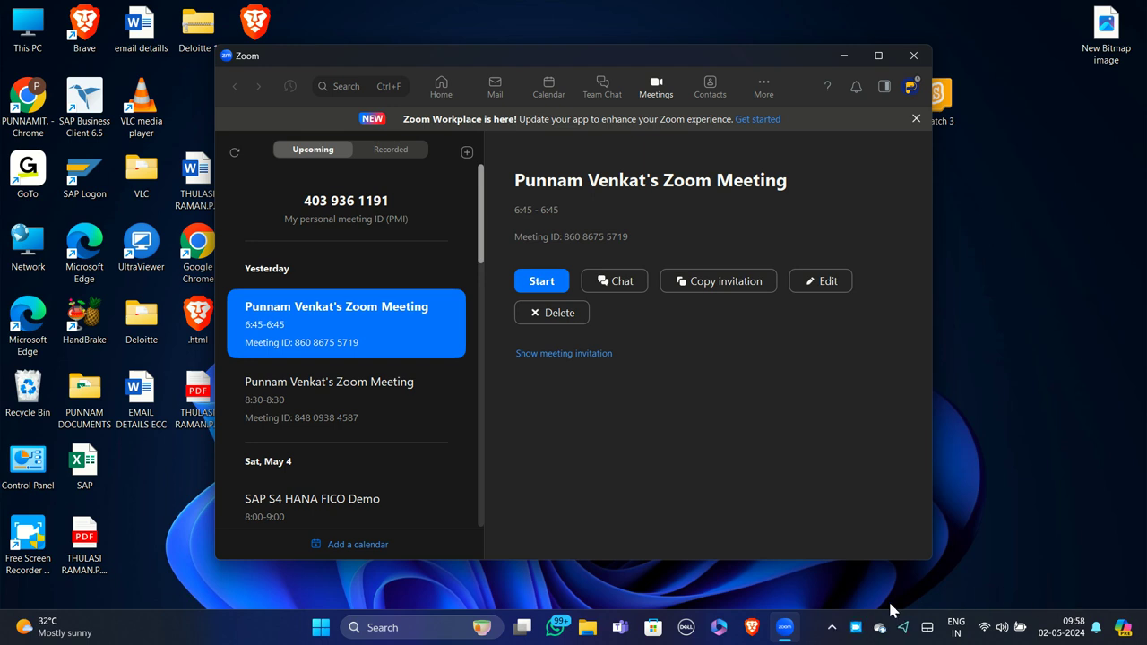
pyautogui.click(857, 630)
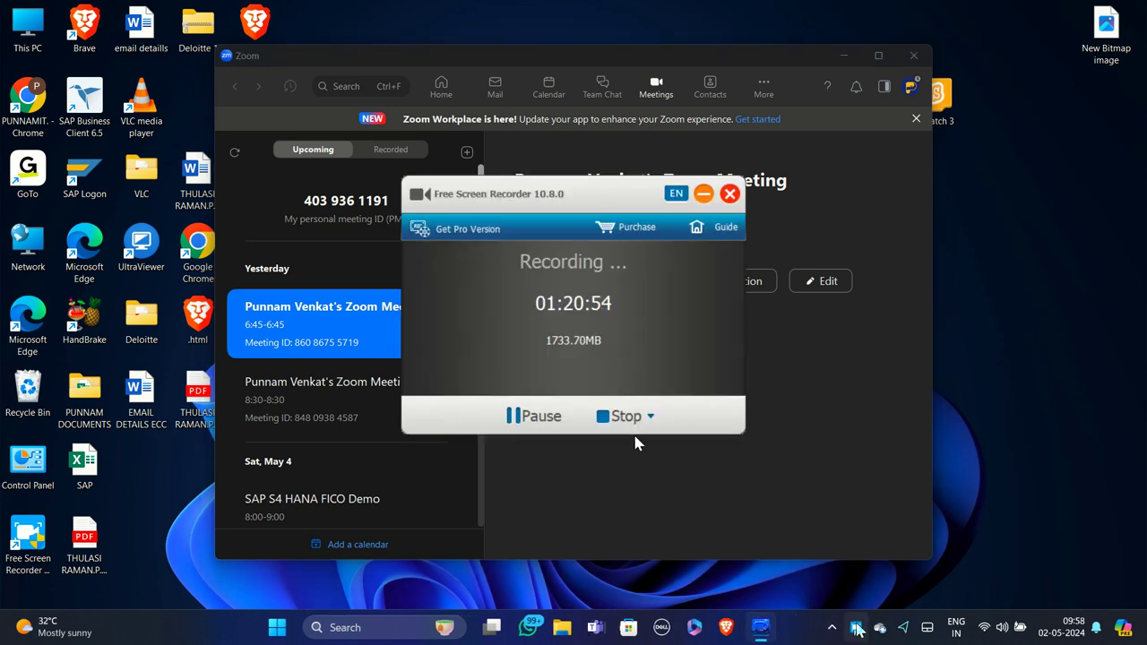